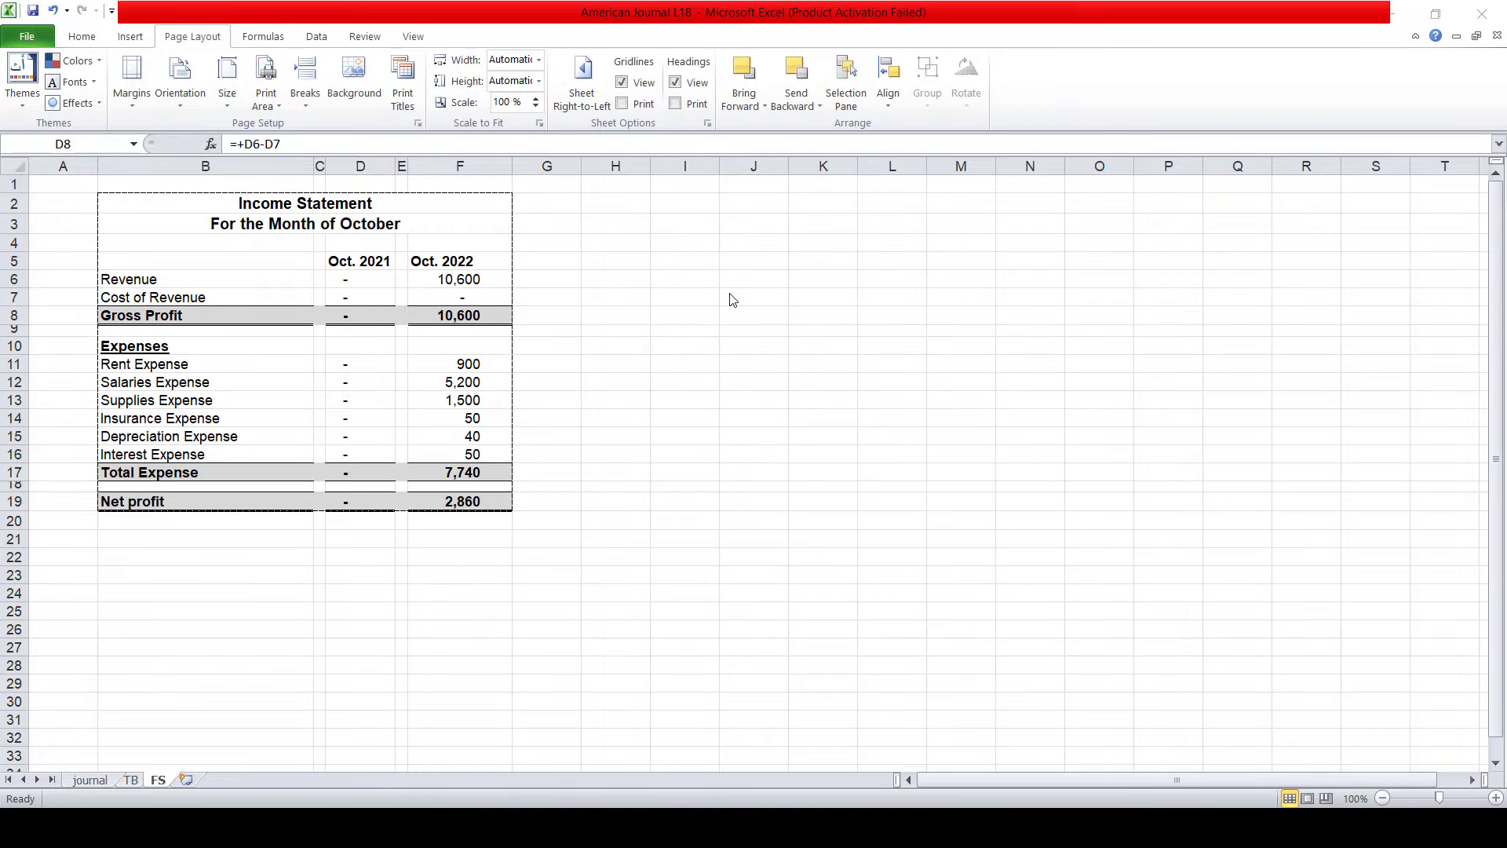
- Narrow column A and move to cell H2 beside the income statement
key(Right)
key(Up)
key(Up)
key(Right)
key(Right)
key(Up)
key(Up)
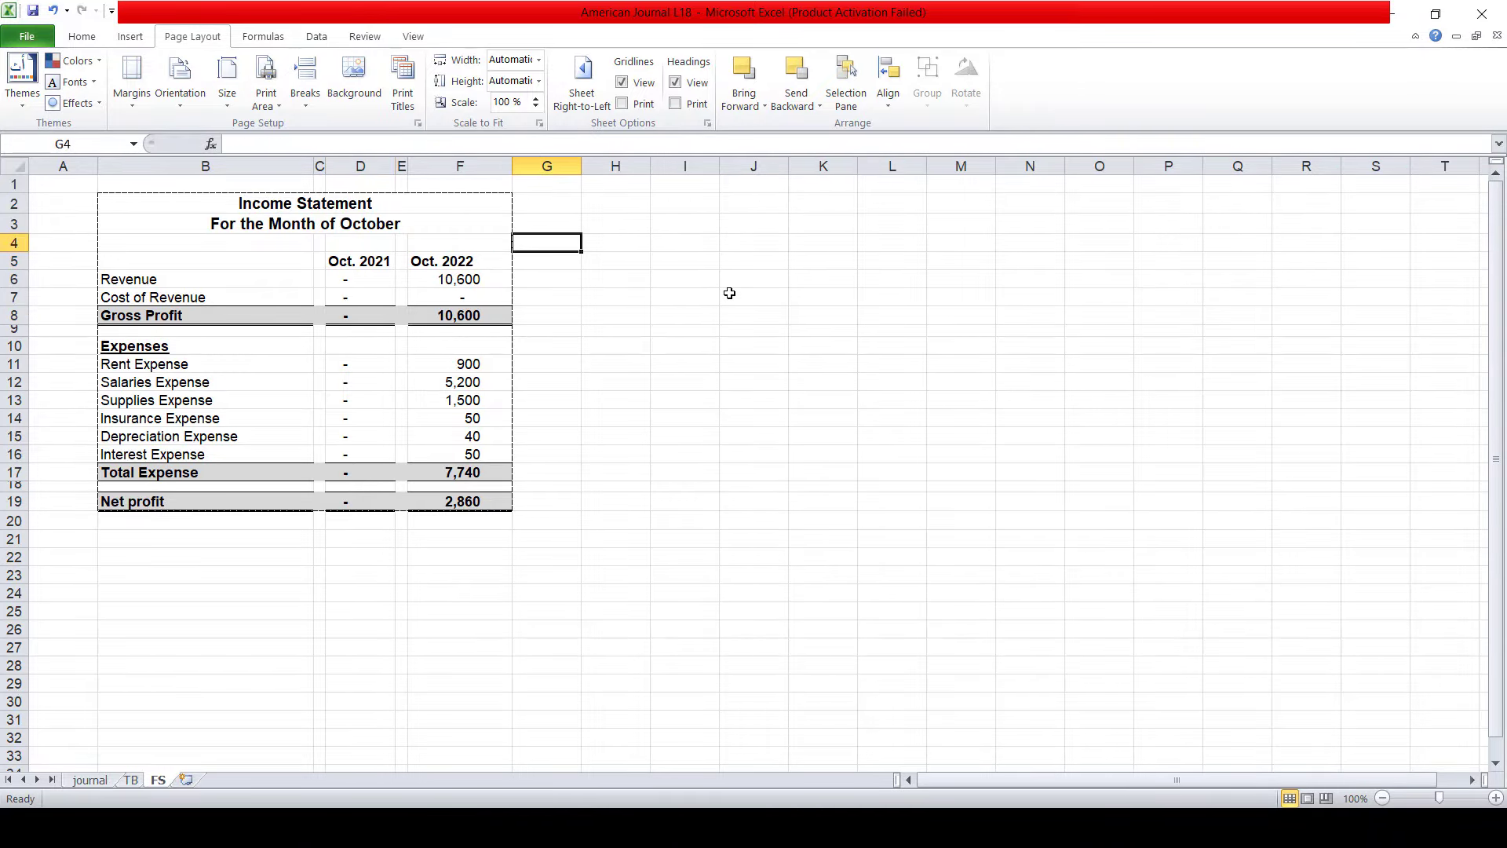
key(Right)
key(Up)
key(Up)
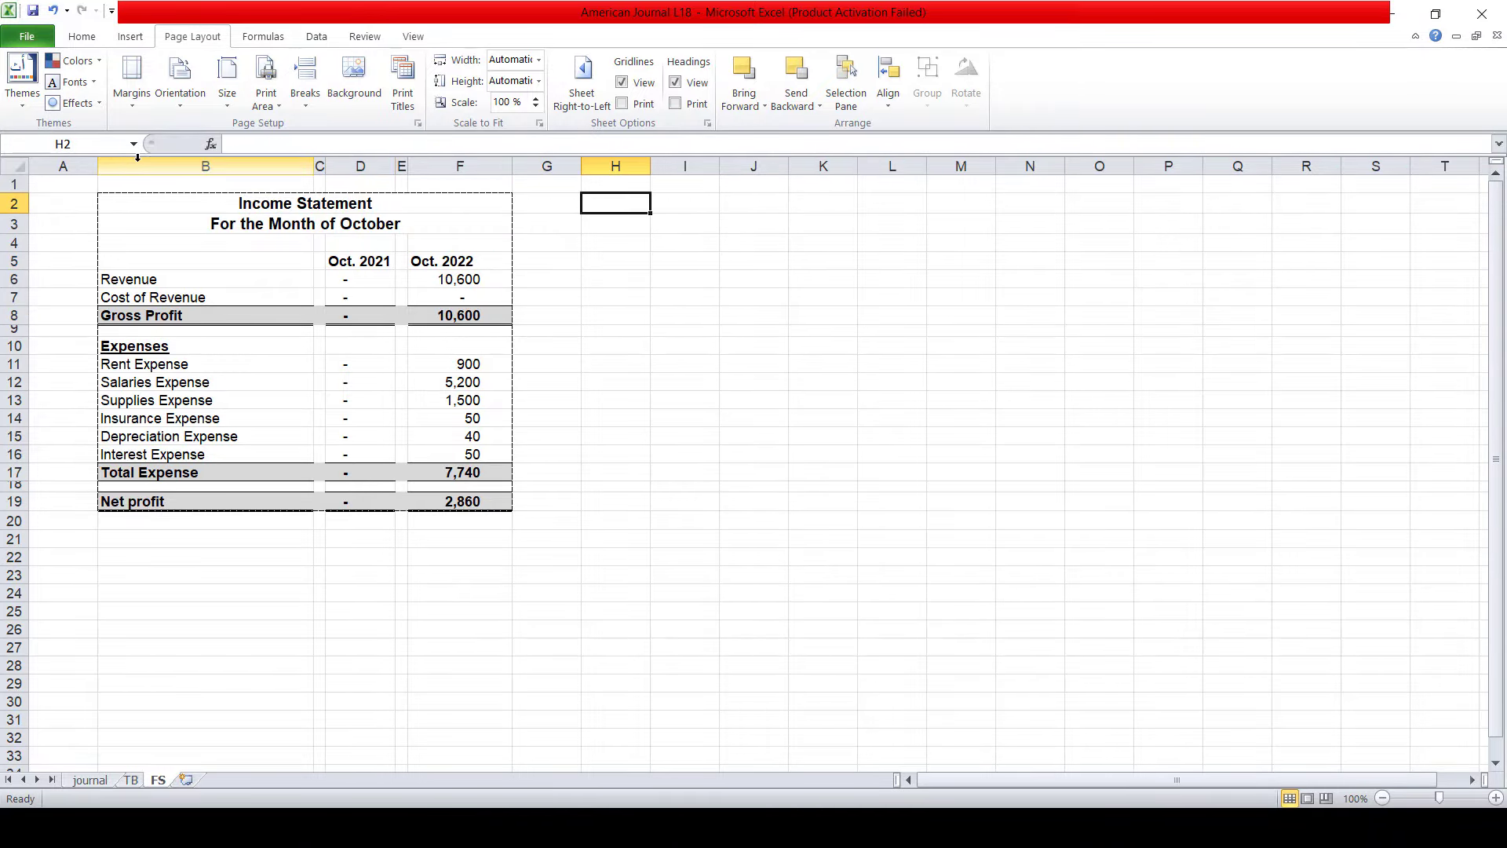
drag(97, 165, 45, 165)
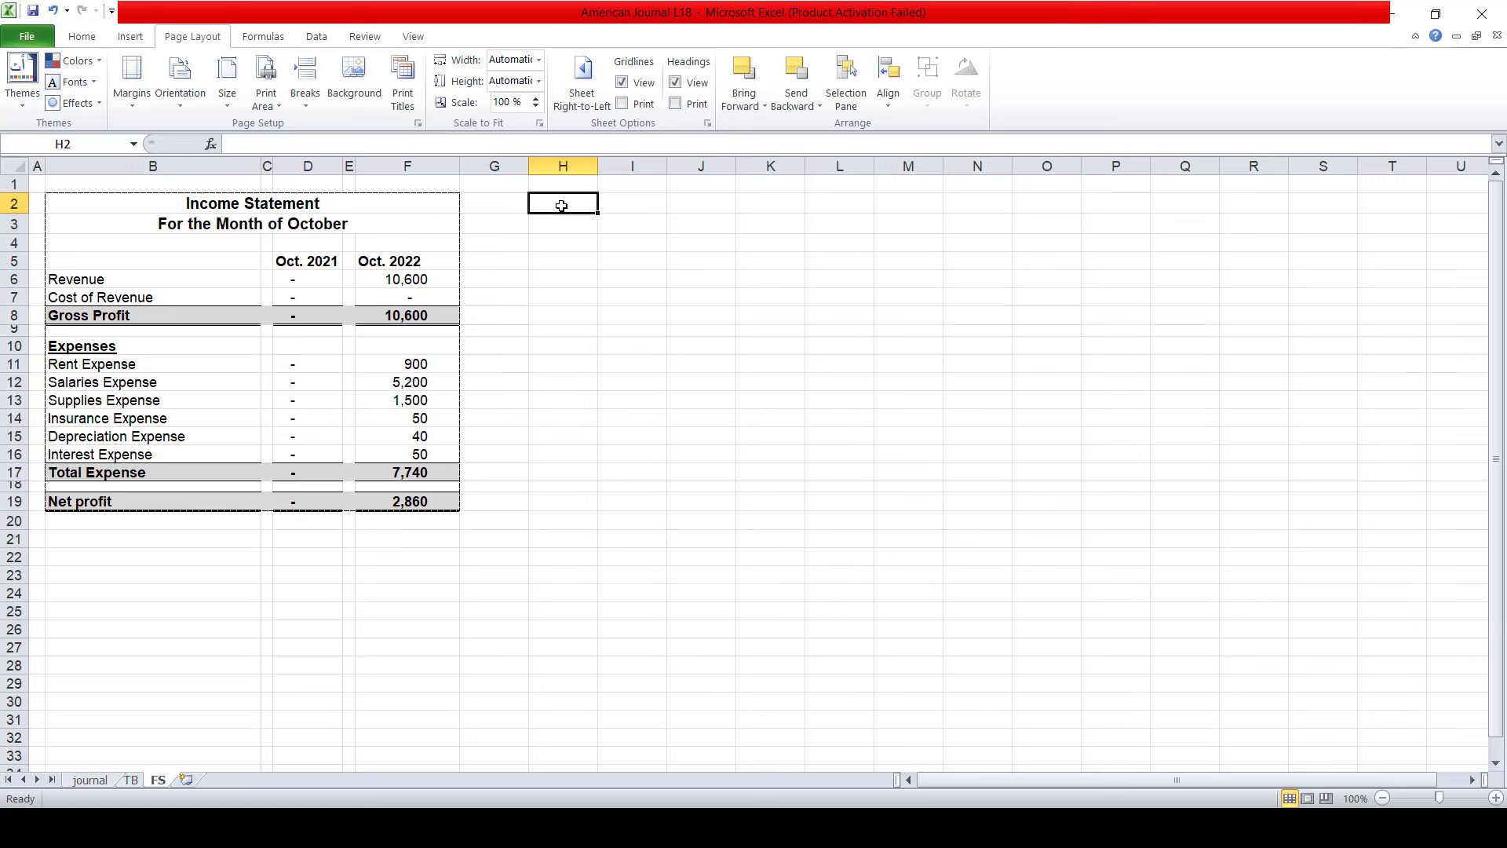
- Enter 'Owner's Equity Statement' in H2 and 'For the Month of October' in H3
text(Ow)
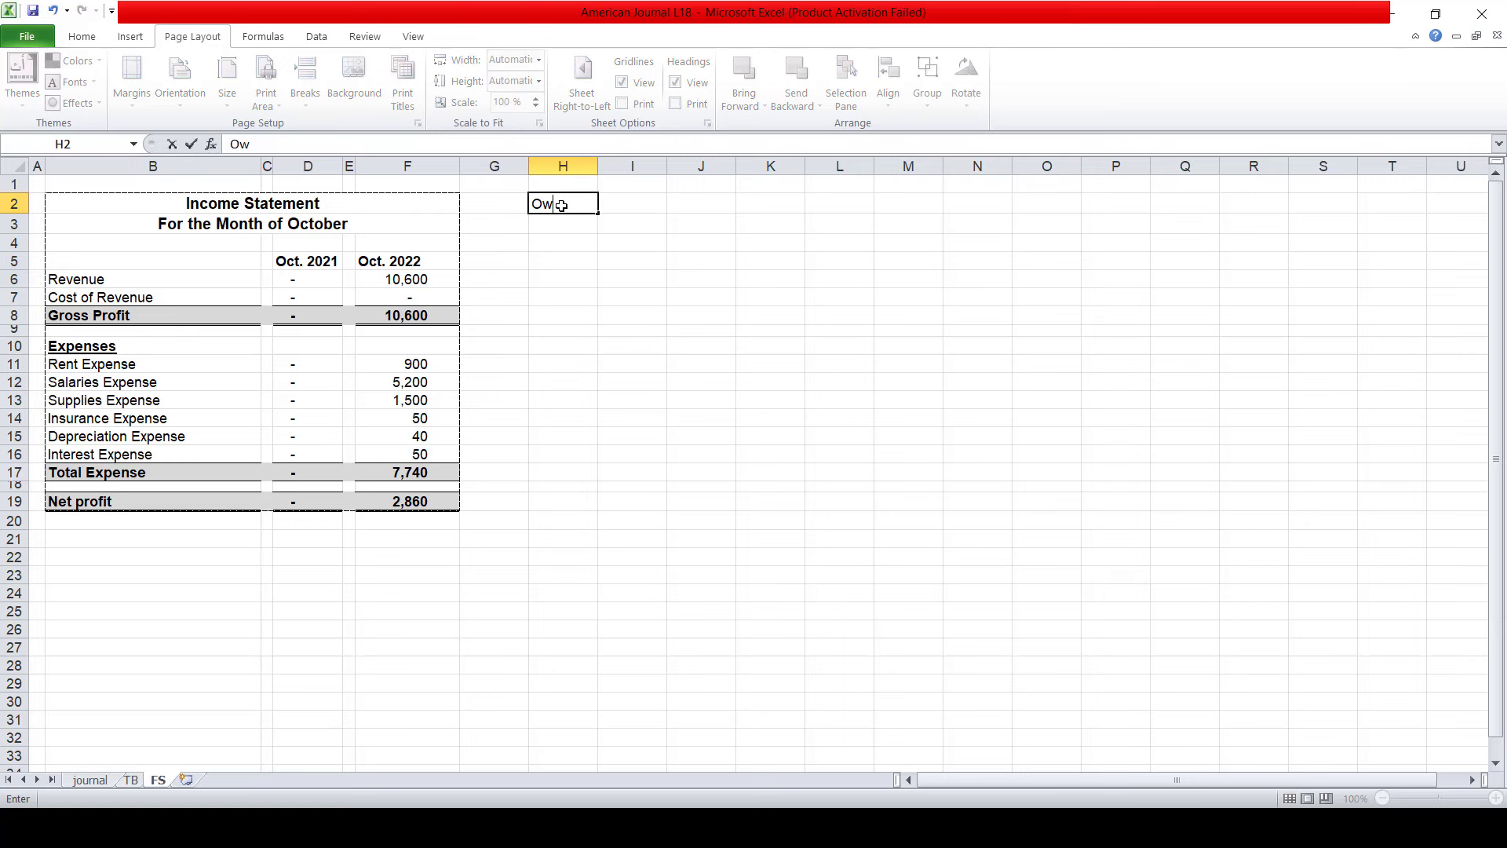
text(ner's )
text(Equity S)
text(tatemetns)
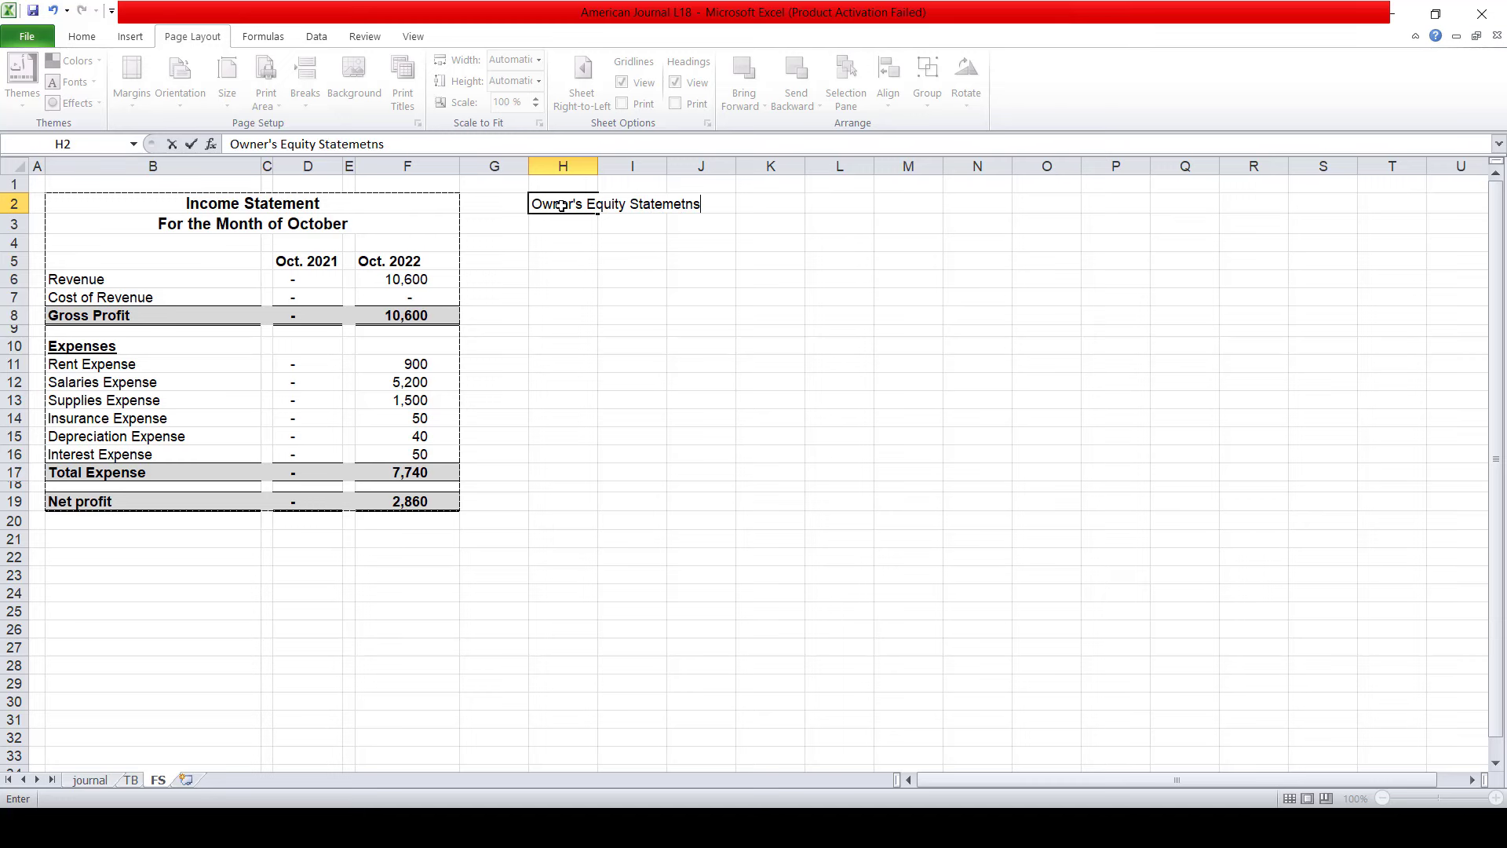
key(BackSpace)
key(BackSpace)
key(BackSpace)
text(nt)
key(Return)
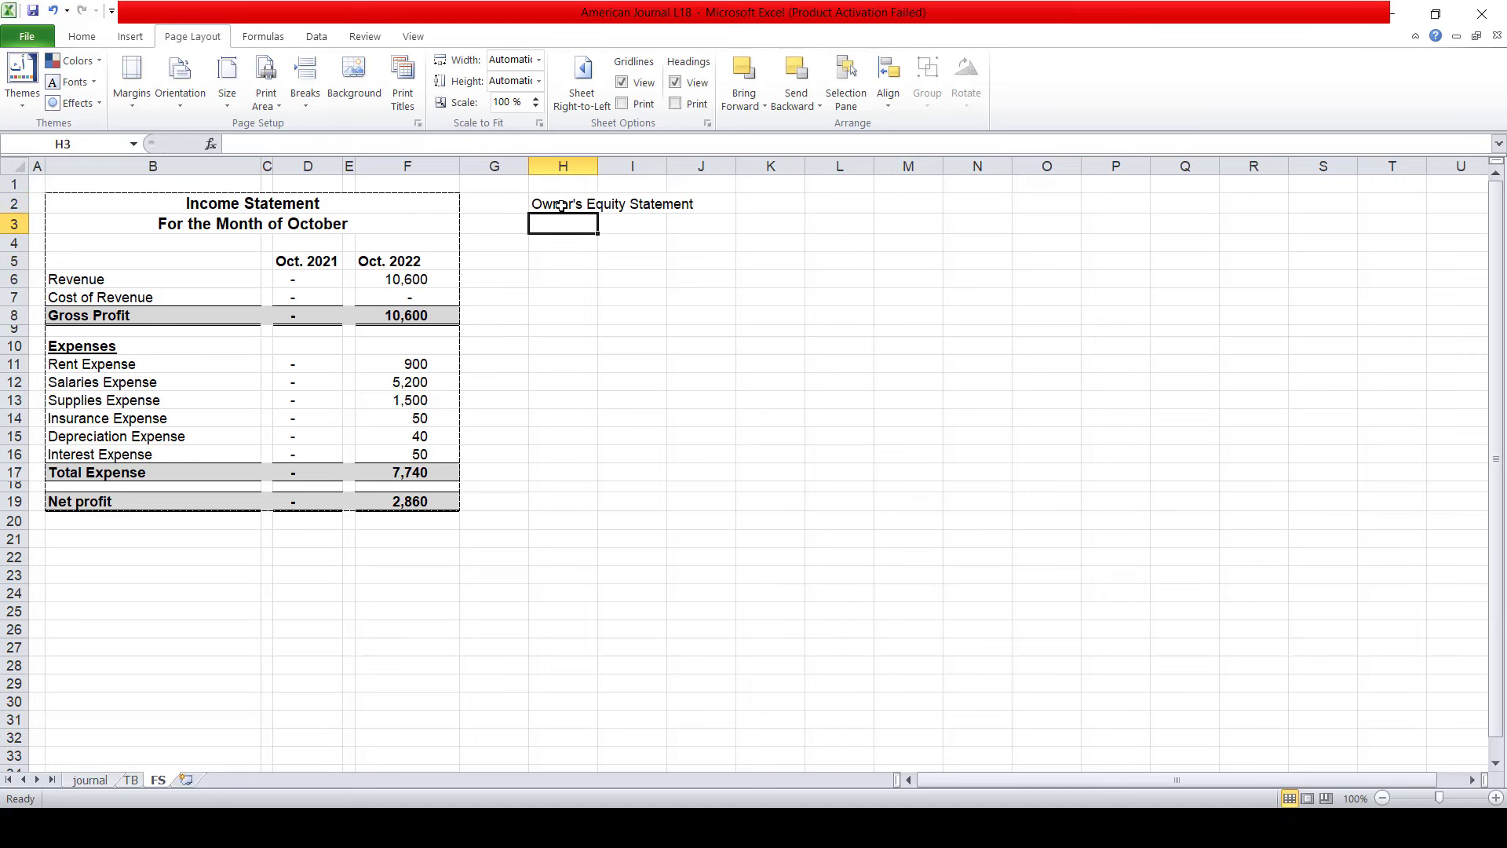
text(Forth)
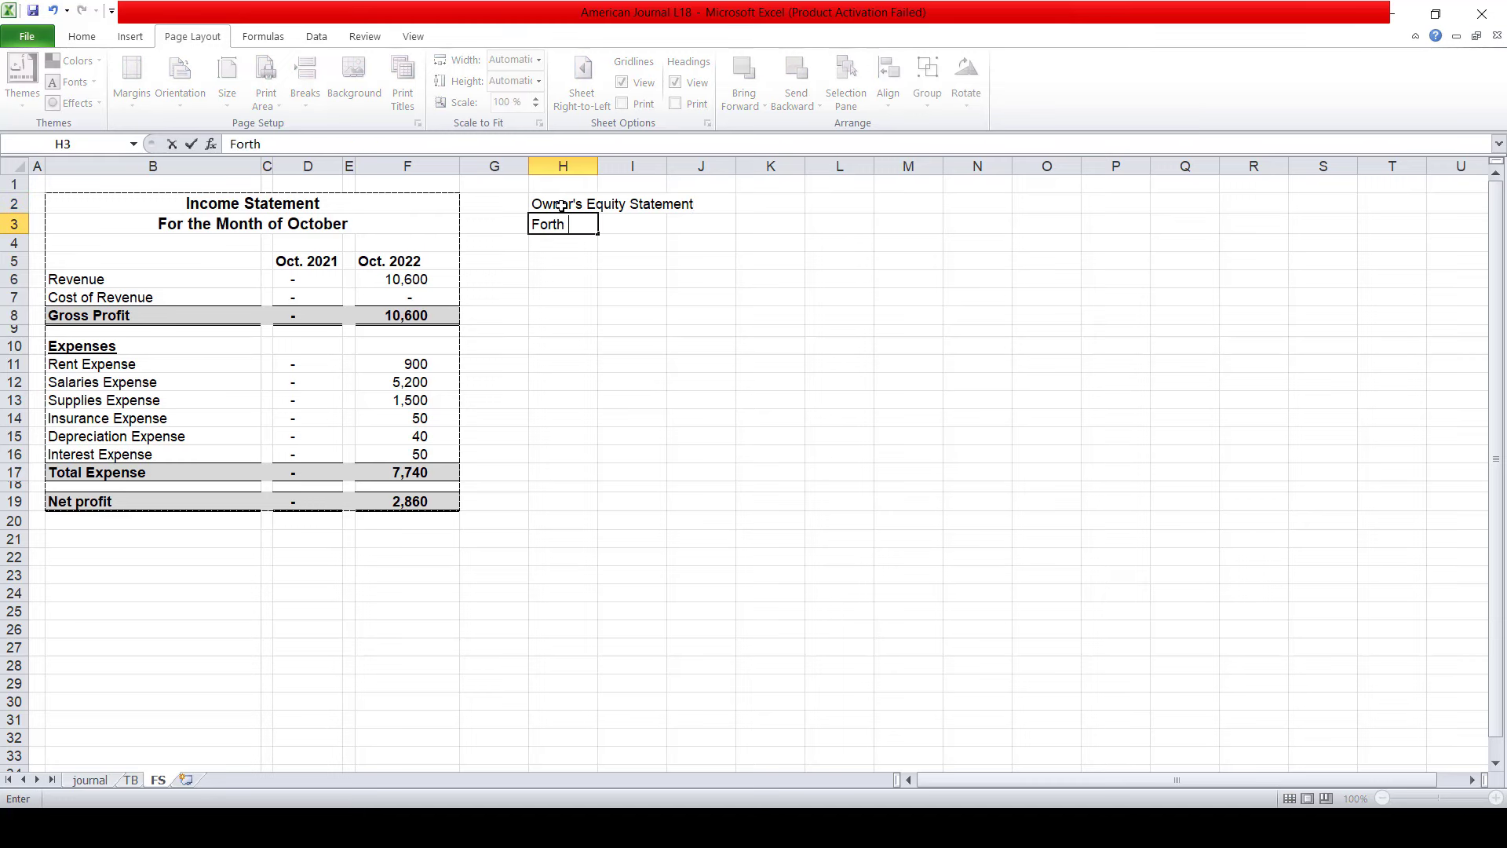
key(BackSpace)
key(BackSpace)
key(BackSpace)
text(the Mont)
text(h of)
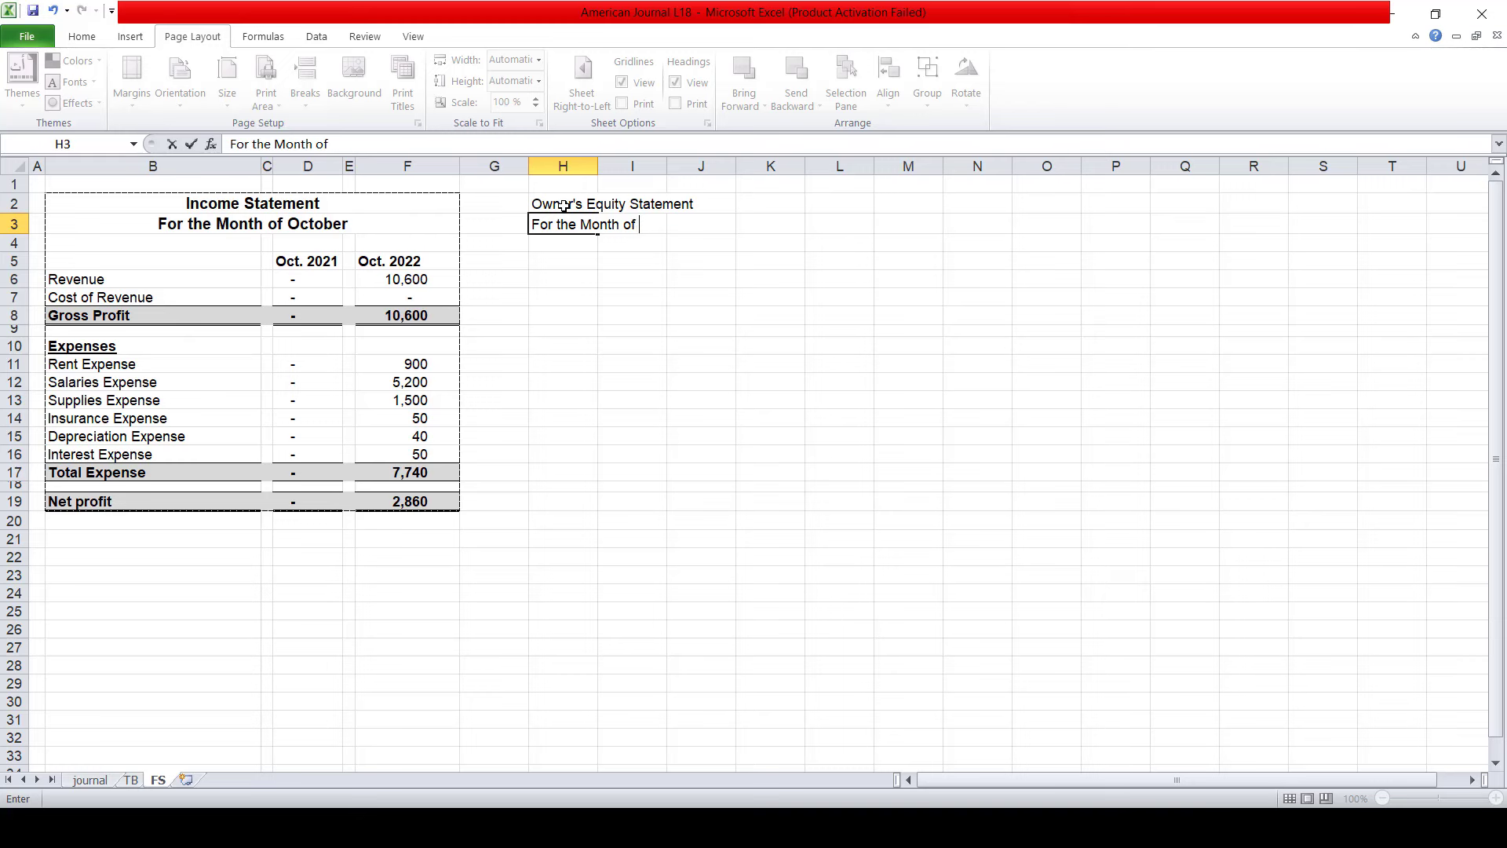
text( October)
key(Return)
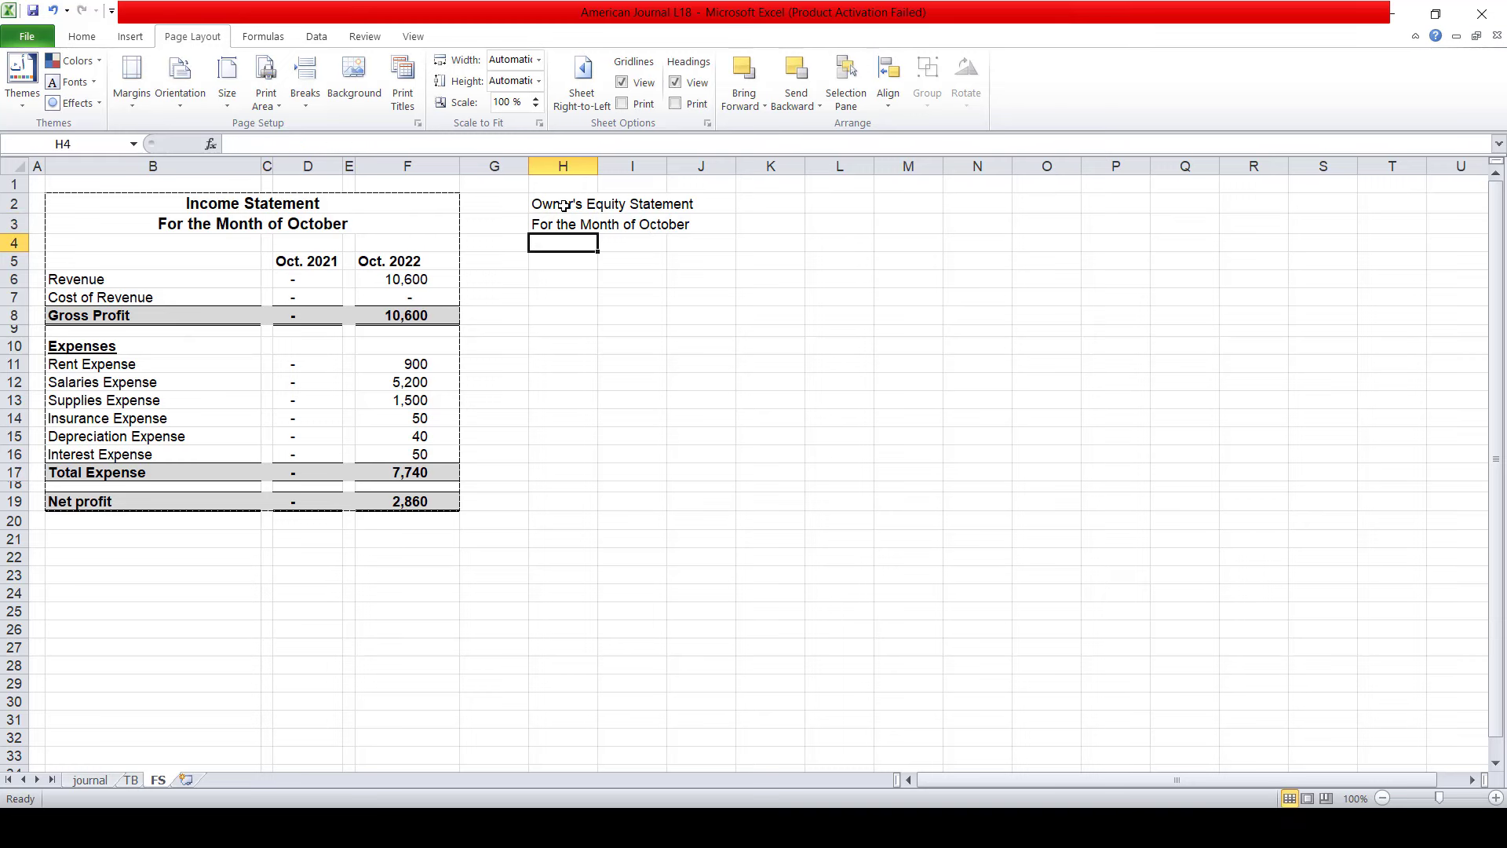
key(Return)
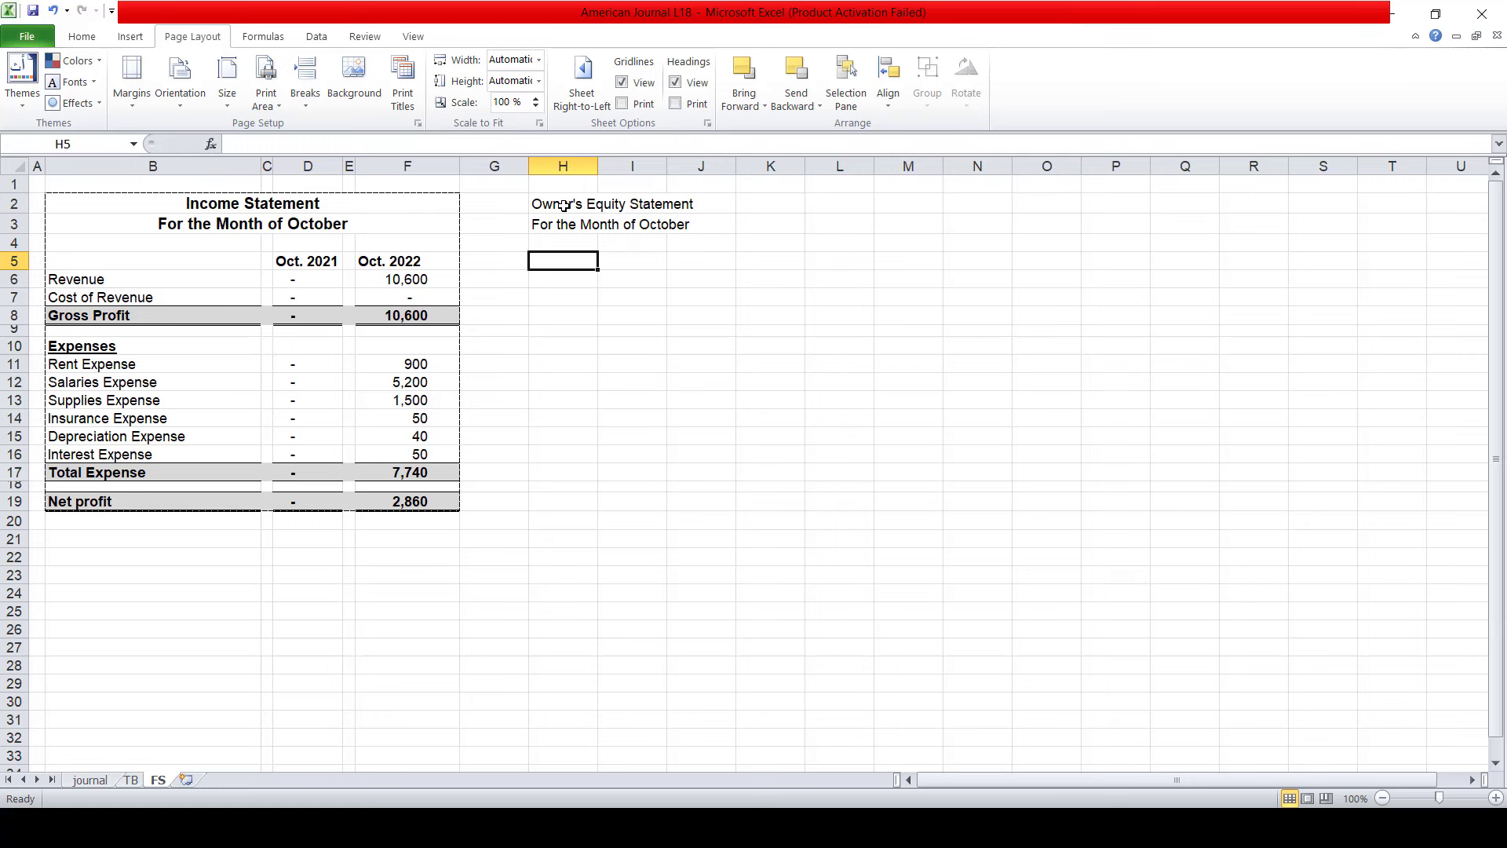
- Enter the labels 'Beginning Balance' in H5 and 'Investment by owner' in H6
text(In)
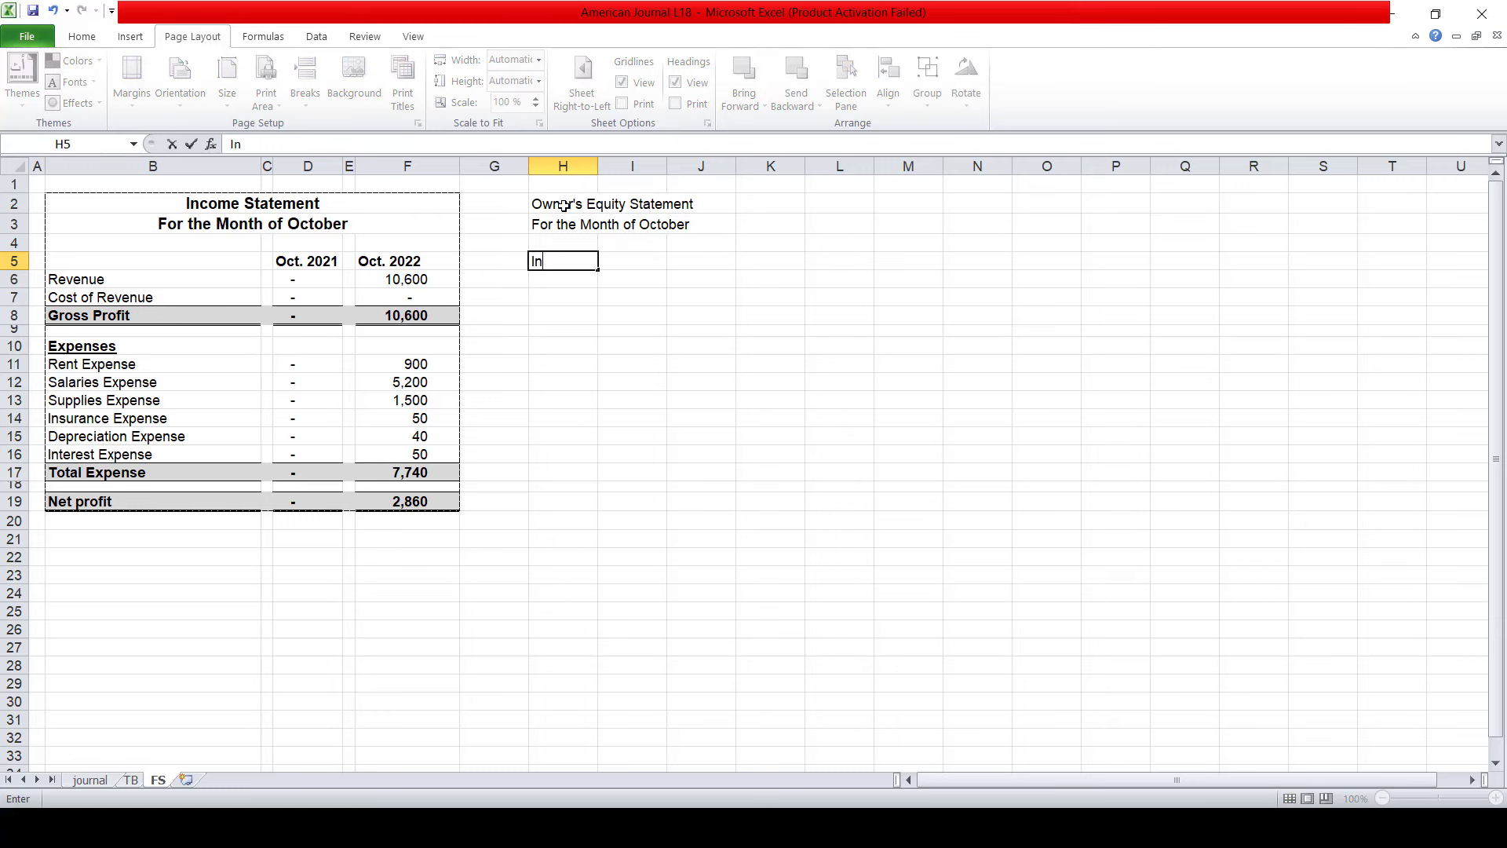
key(BackSpace)
key(BackSpace)
text(B)
text(egingi)
text(n)
key(BackSpace)
key(BackSpace)
key(BackSpace)
key(BackSpace)
text(n)
text(ning)
text( Bala)
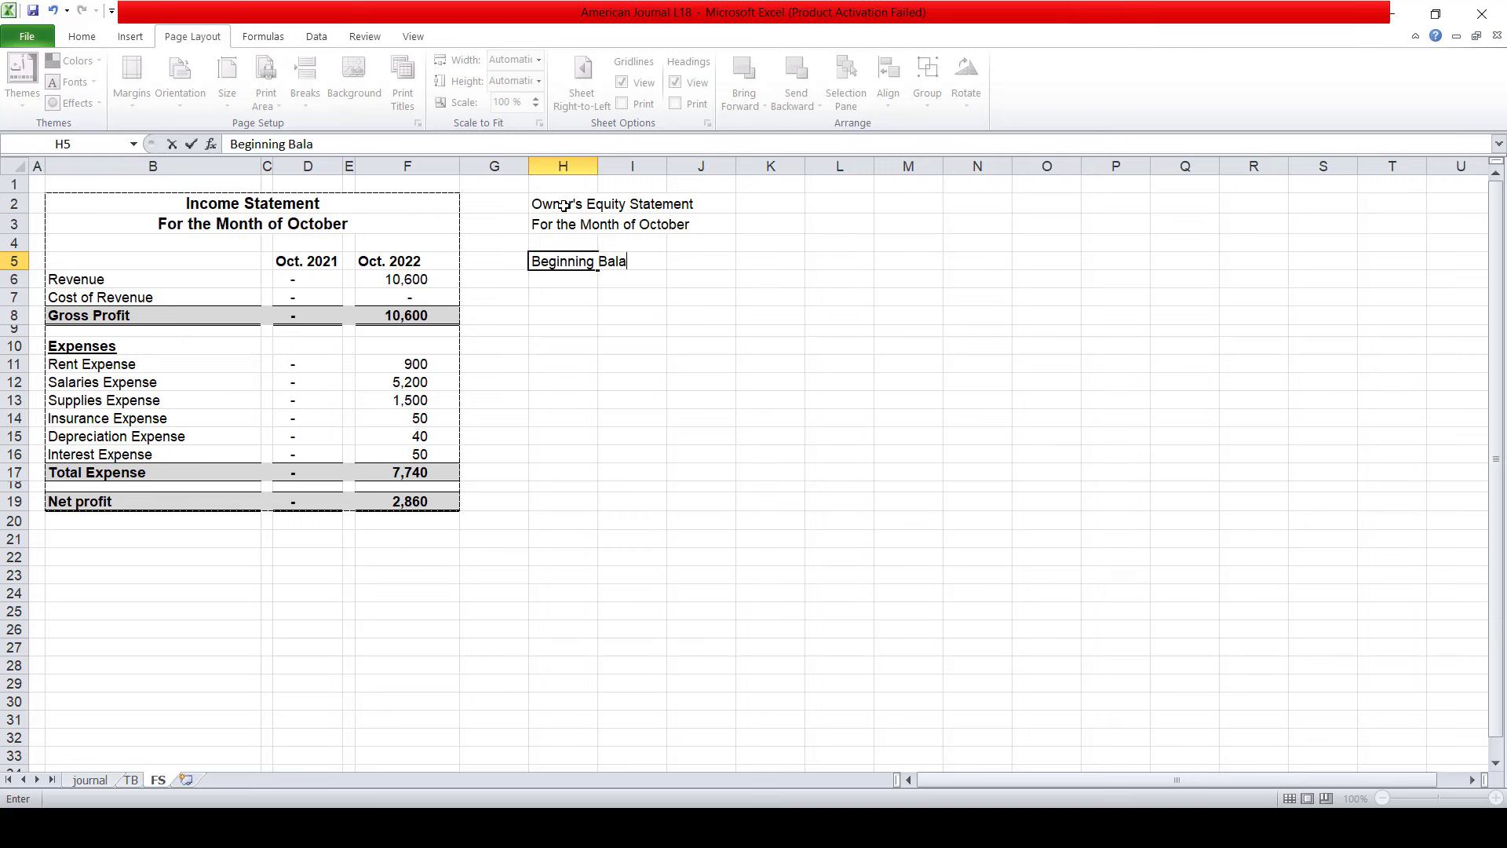
text(nce)
key(Return)
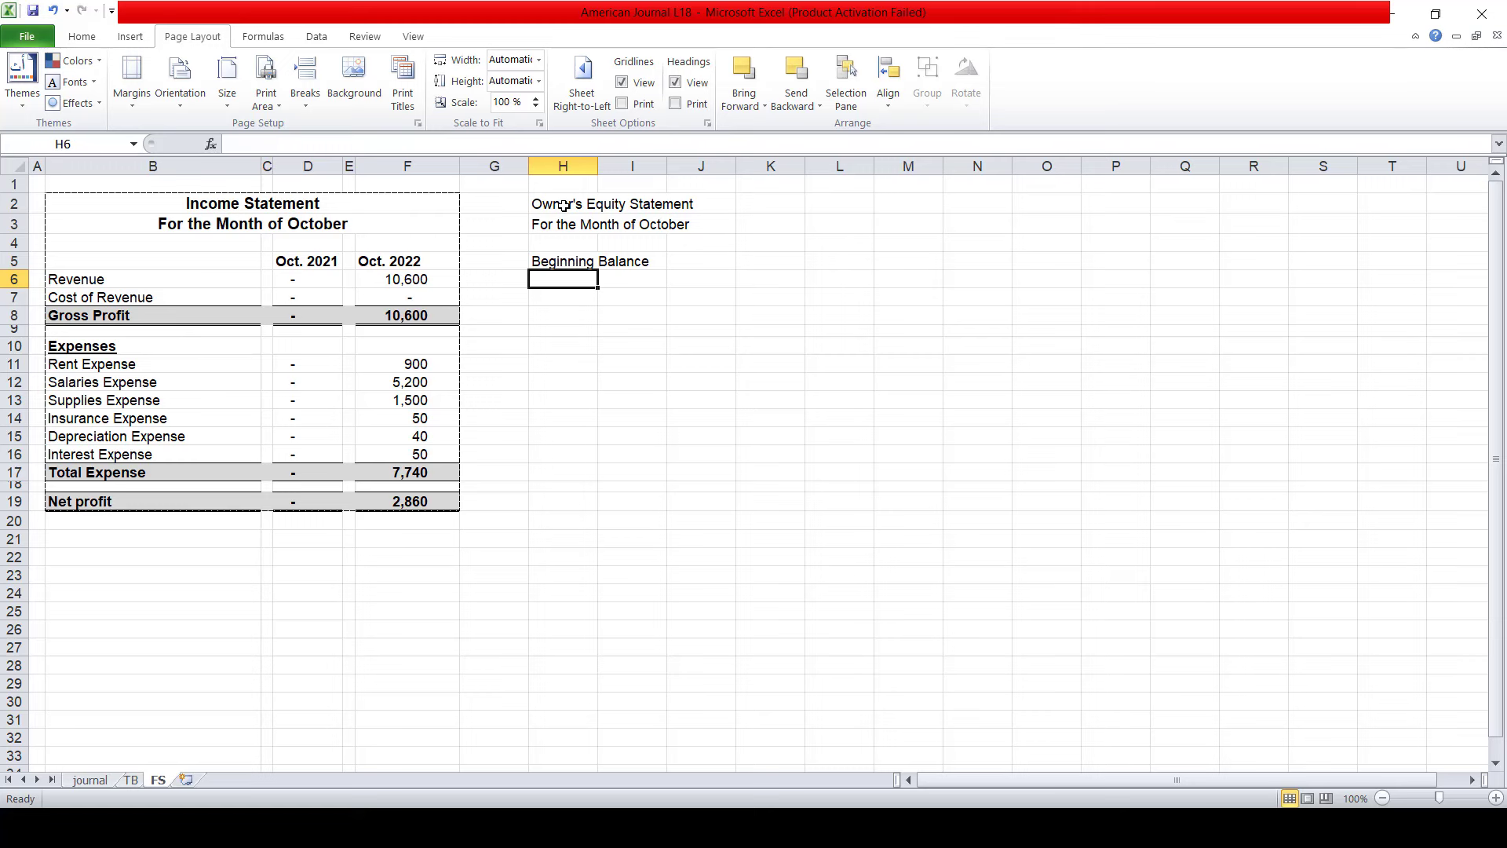
text(I)
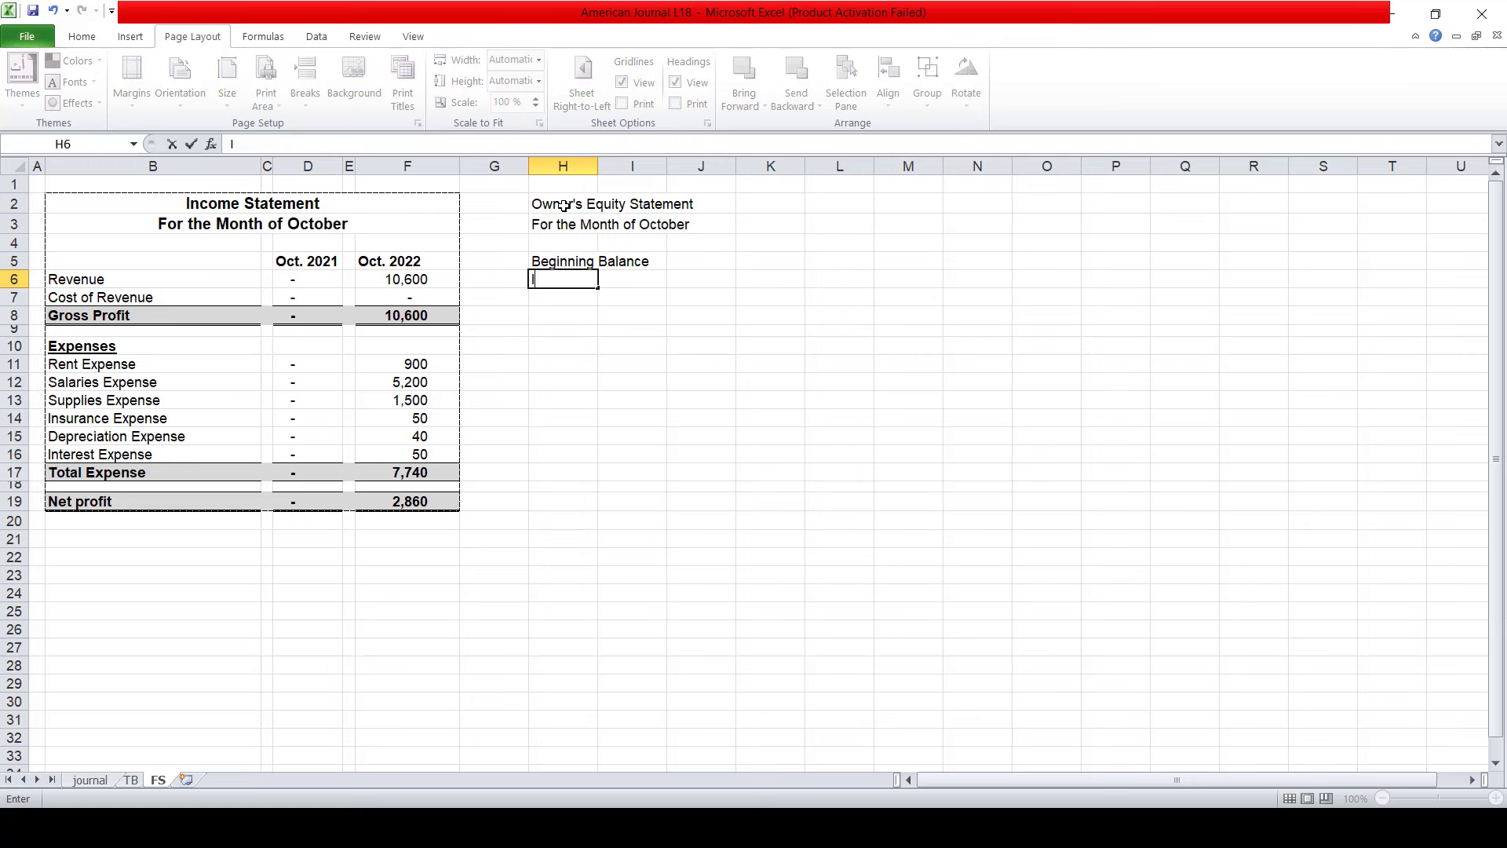
text(nveste)
key(BackSpace)
text(metn by o)
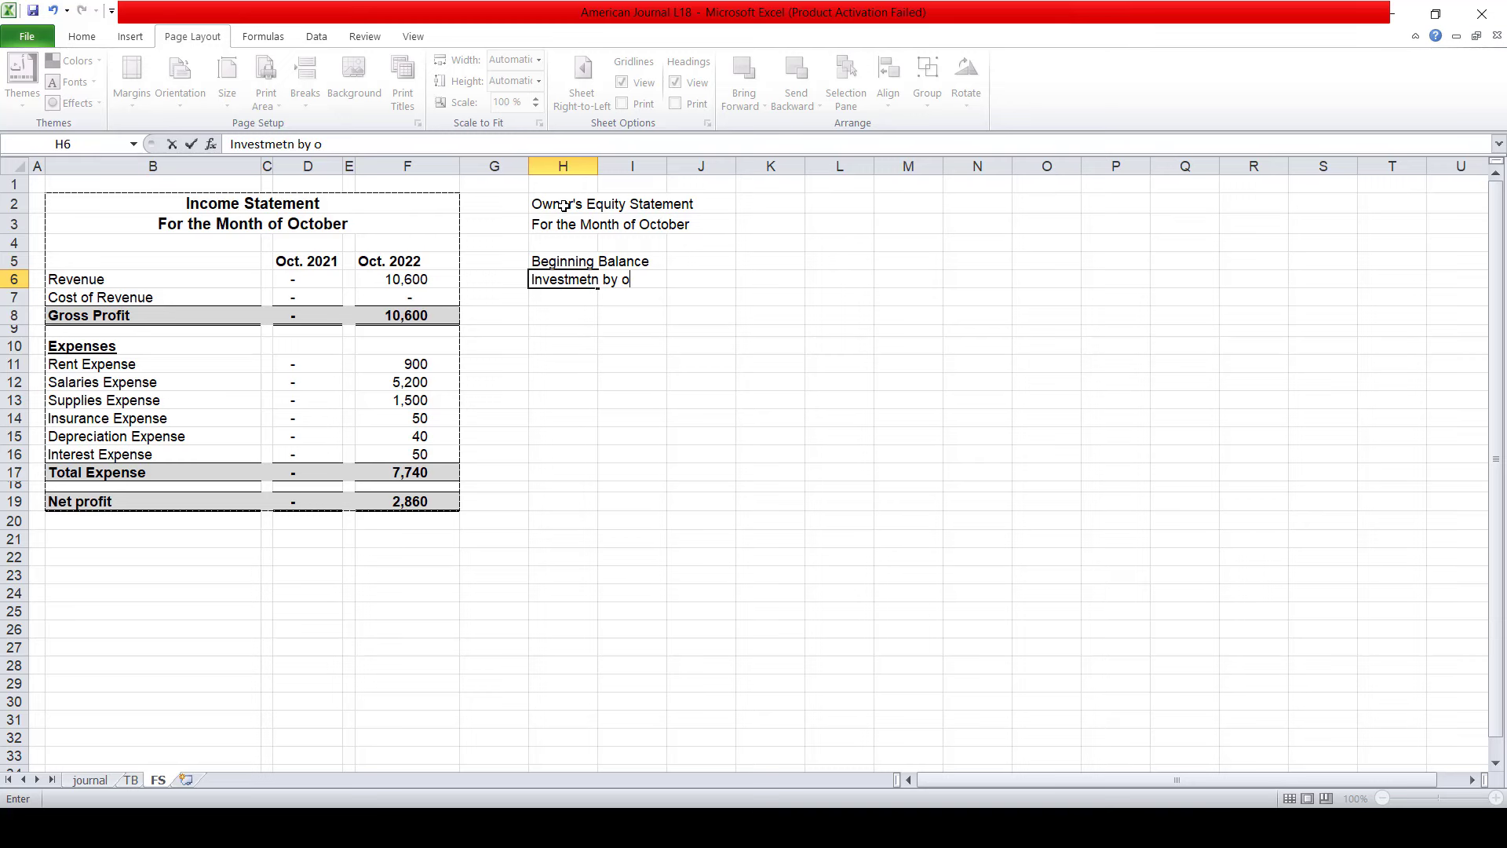
text(wnt's)
key(BackSpace)
key(BackSpace)
key(BackSpace)
text(er's)
key(BackSpace)
key(BackSpace)
key(Return)
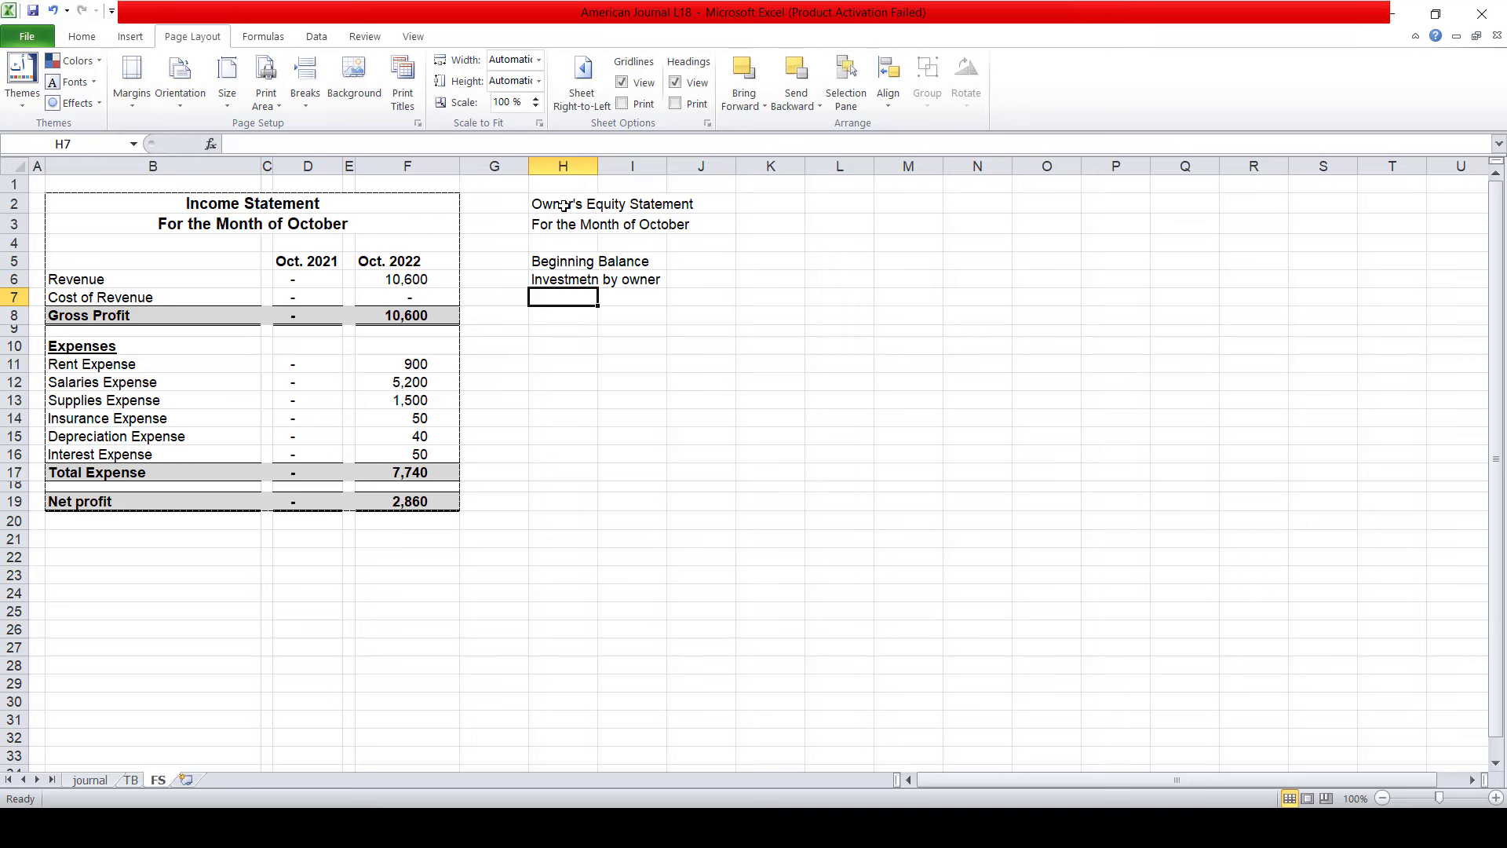
- Enter the labels 'Withdrawal by owner' in H7 and 'Net Income (loss)' in H8
text(With)
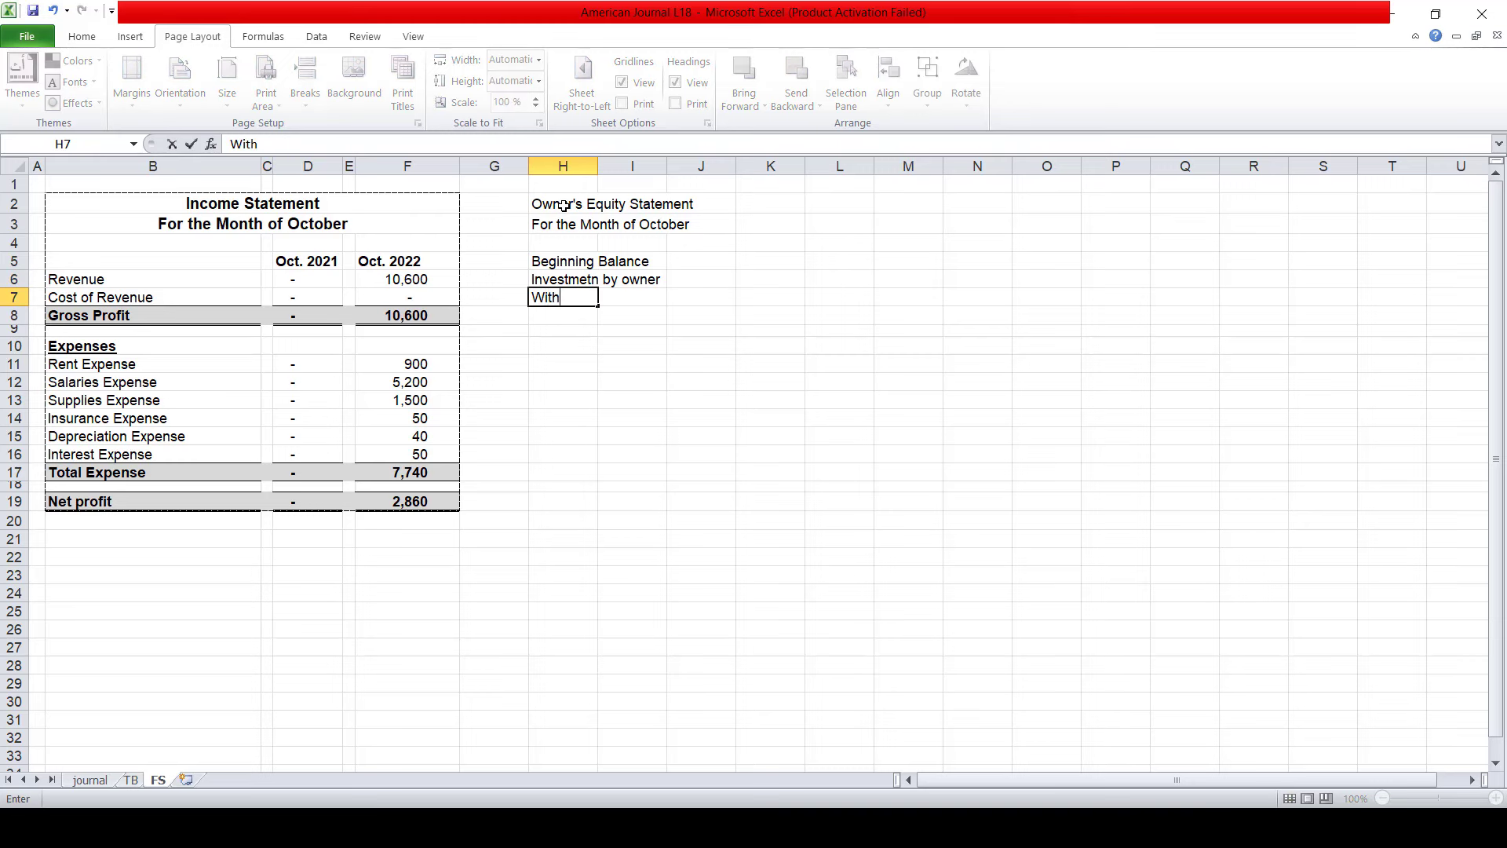
text(dr)
text(awal)
key(Return)
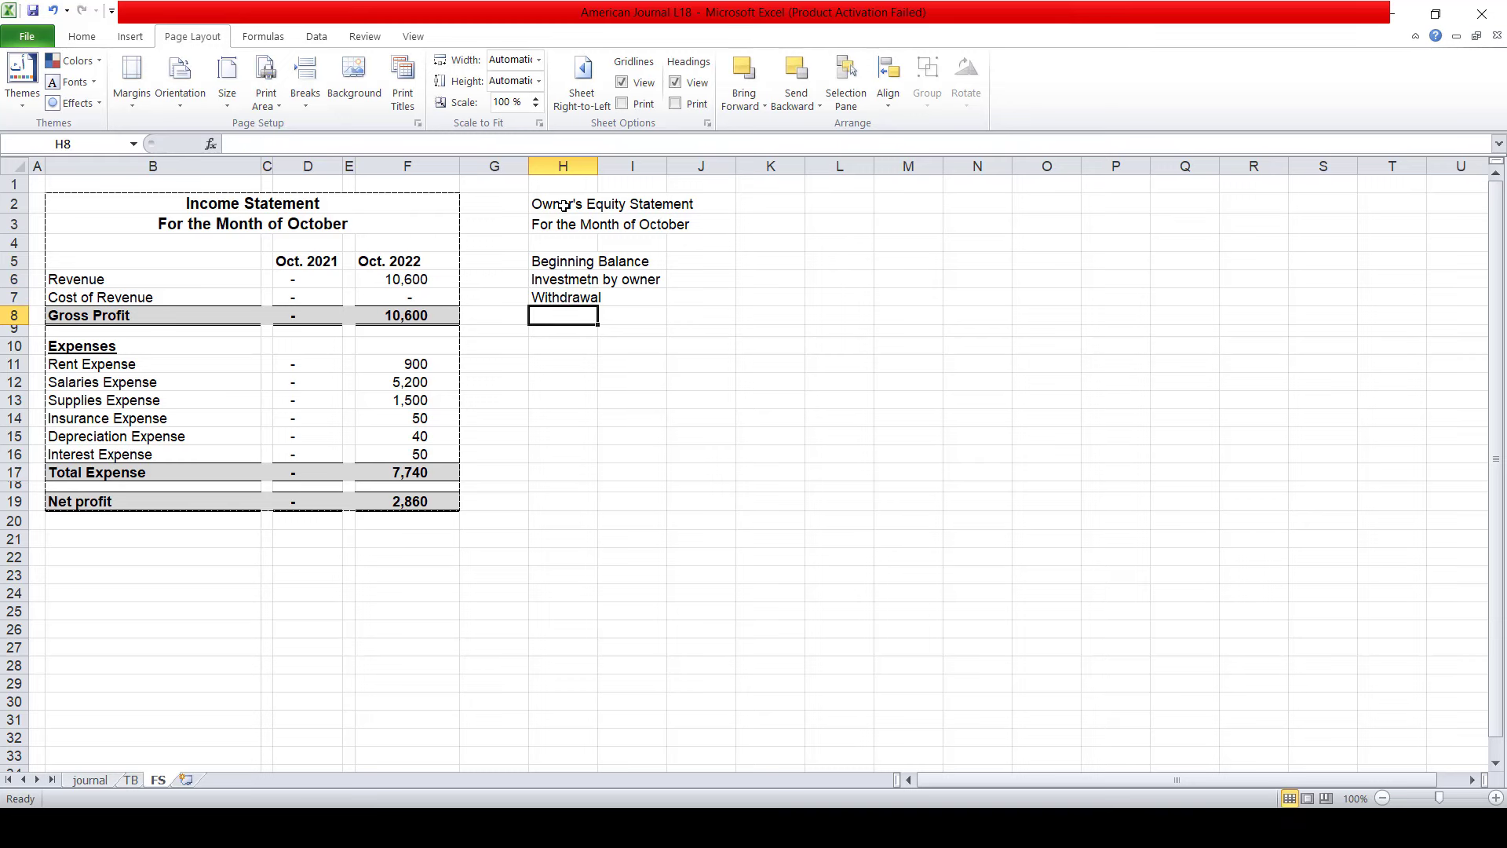
key(Up)
key(F2)
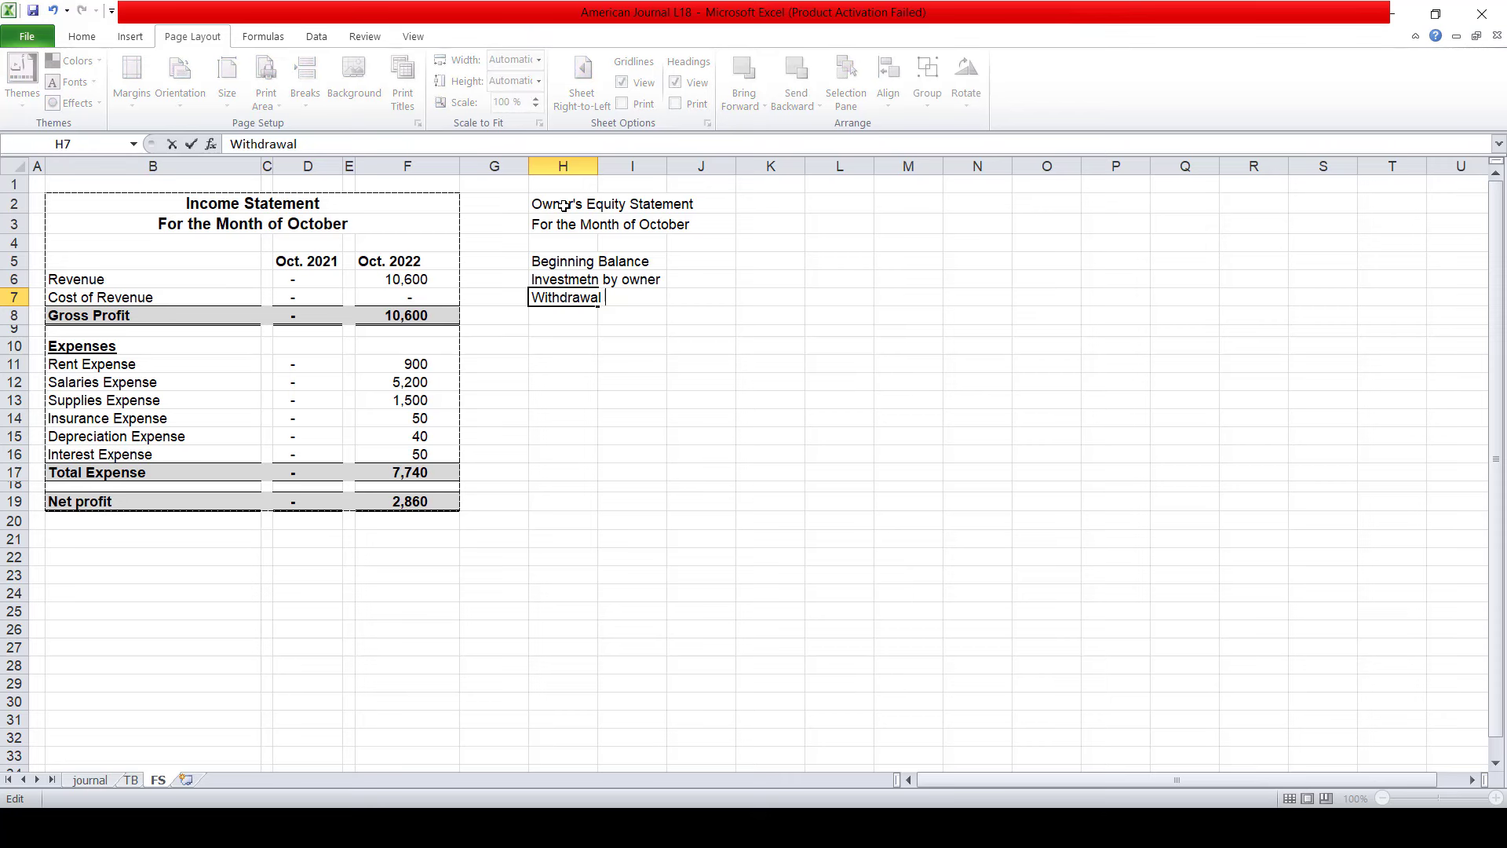
text(by )
text(owner)
key(Return)
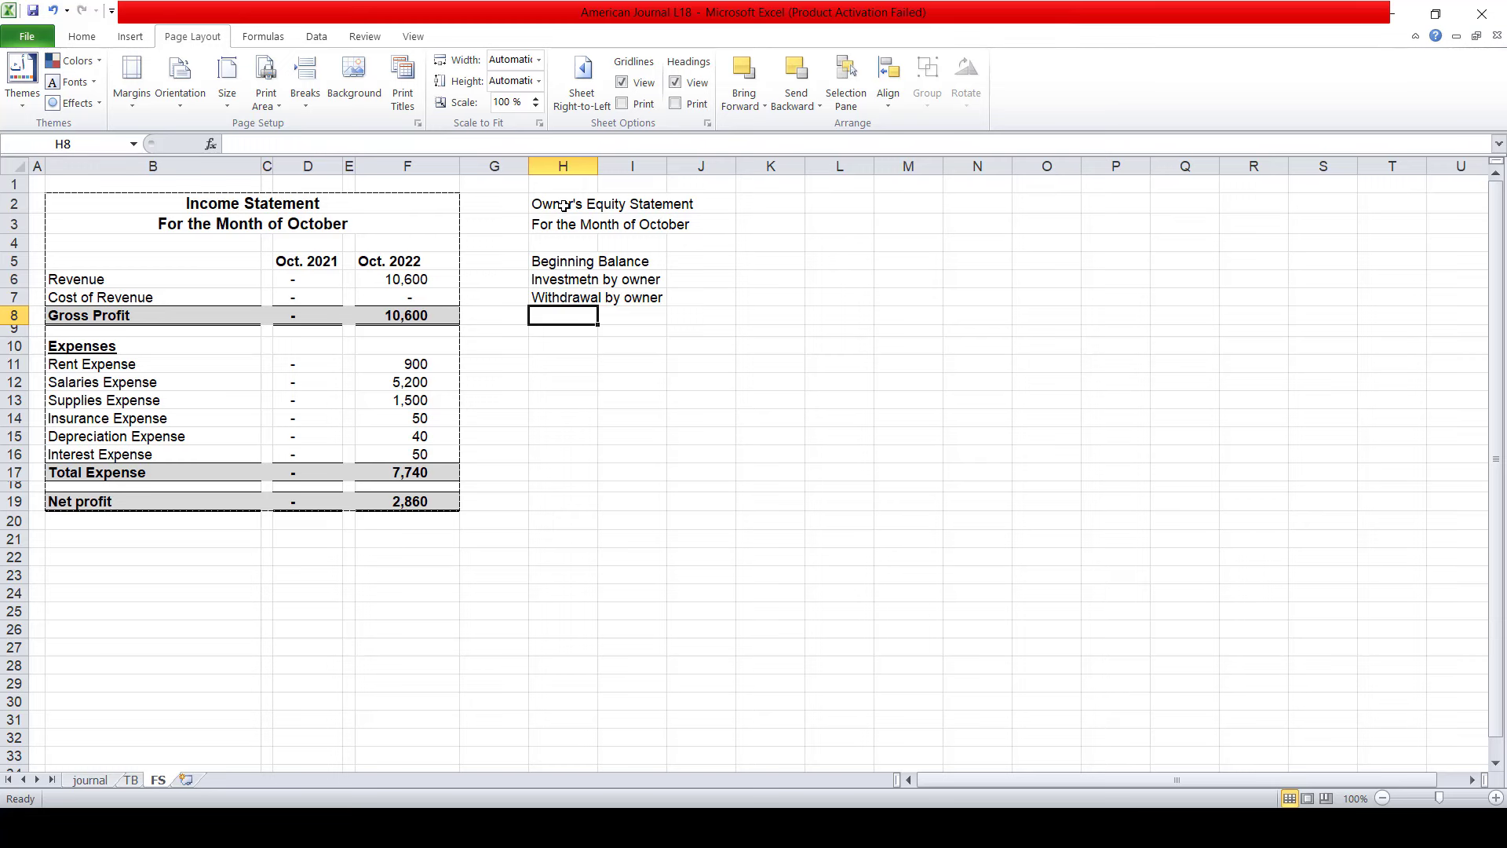
text(Ne)
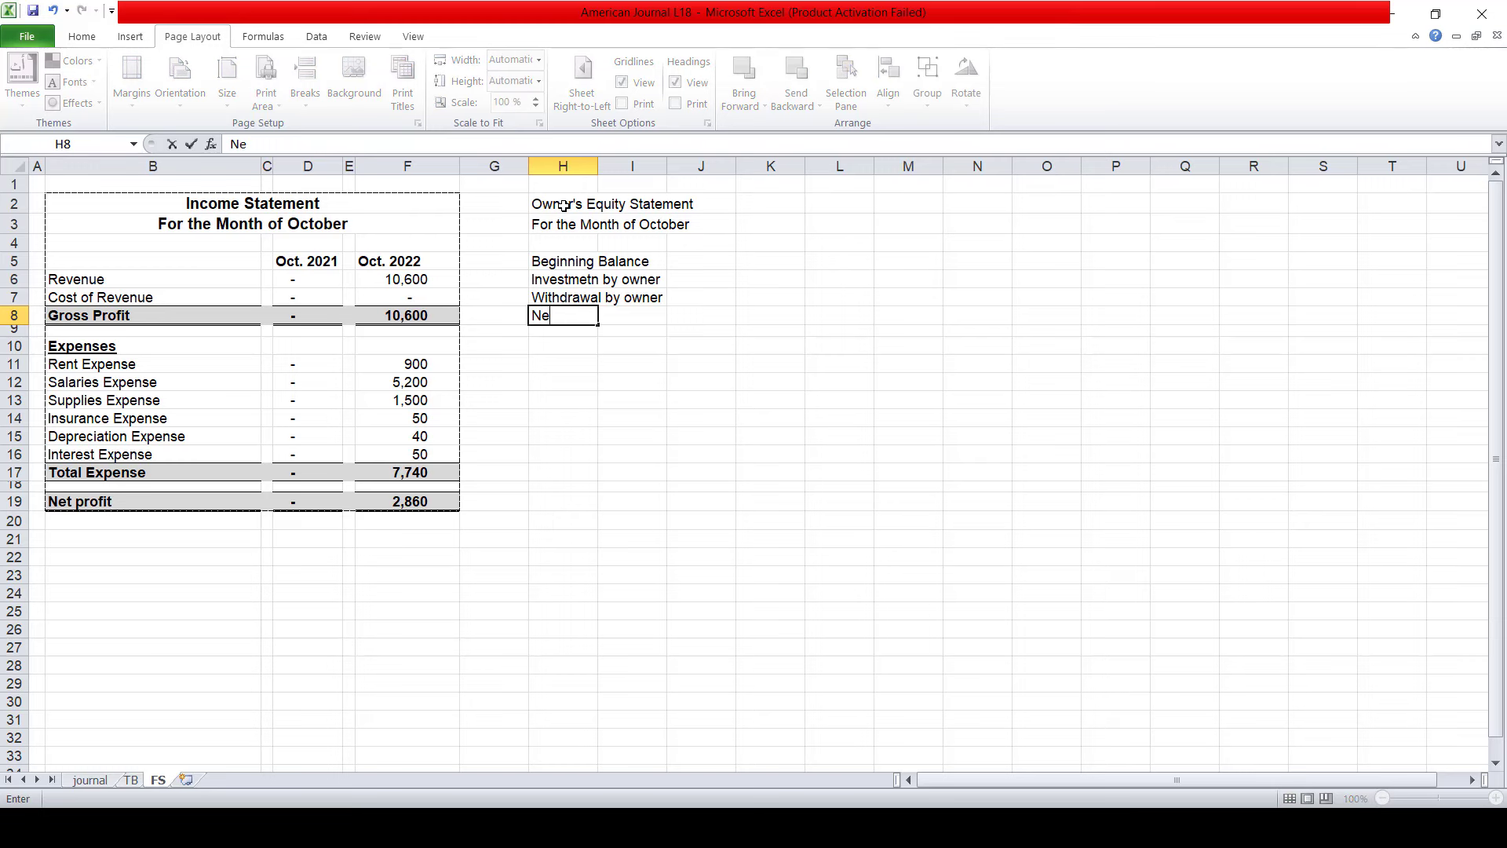
text(t i)
key(BackSpace)
text(I)
text(ncmoe)
key(BackSpace)
key(BackSpace)
text(o)
key(BackSpace)
key(BackSpace)
text(ome ()
text(loss))
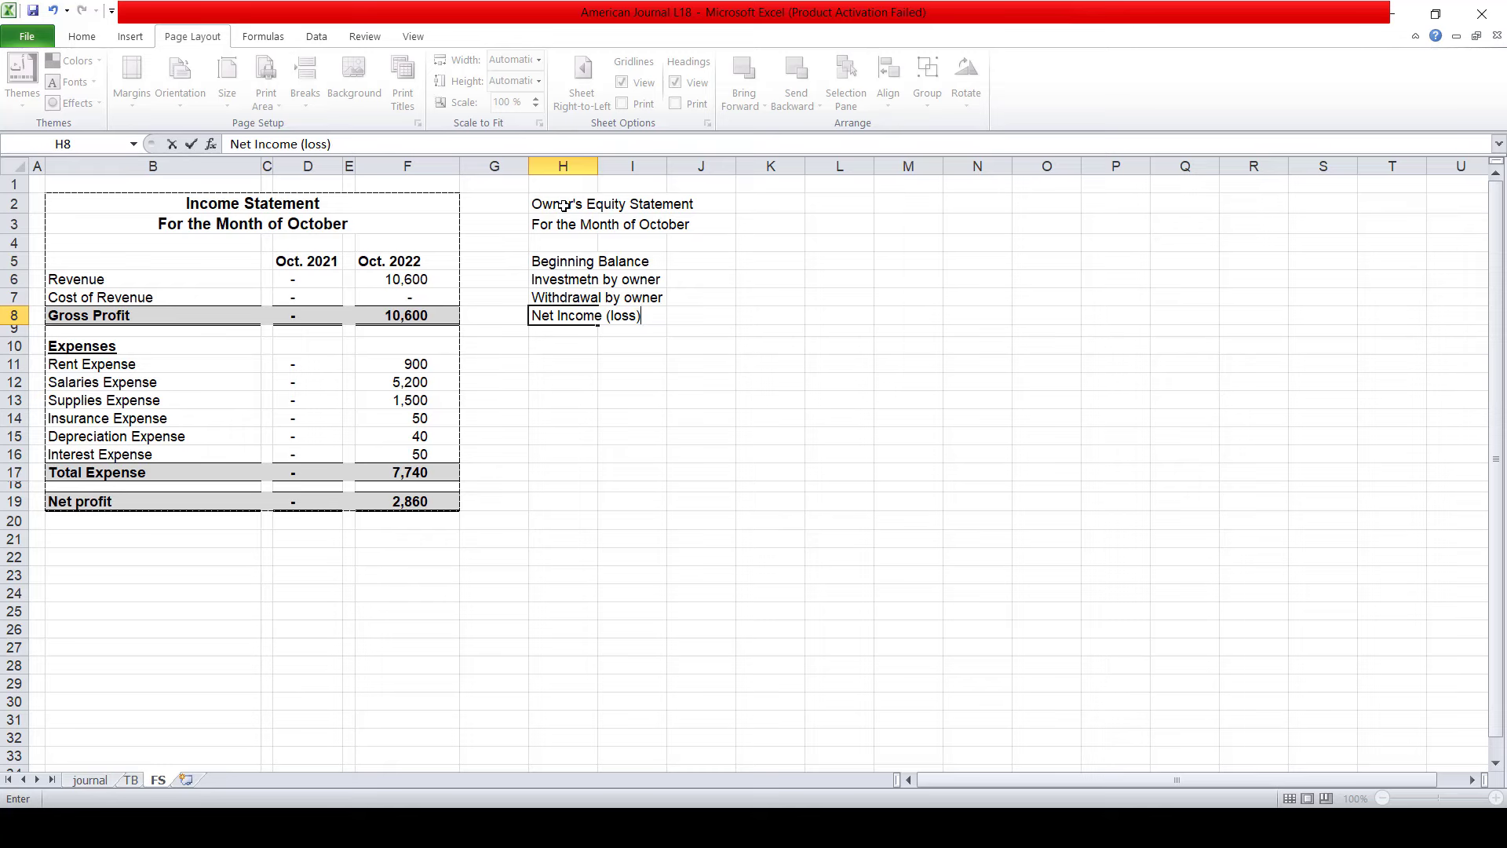
key(Return)
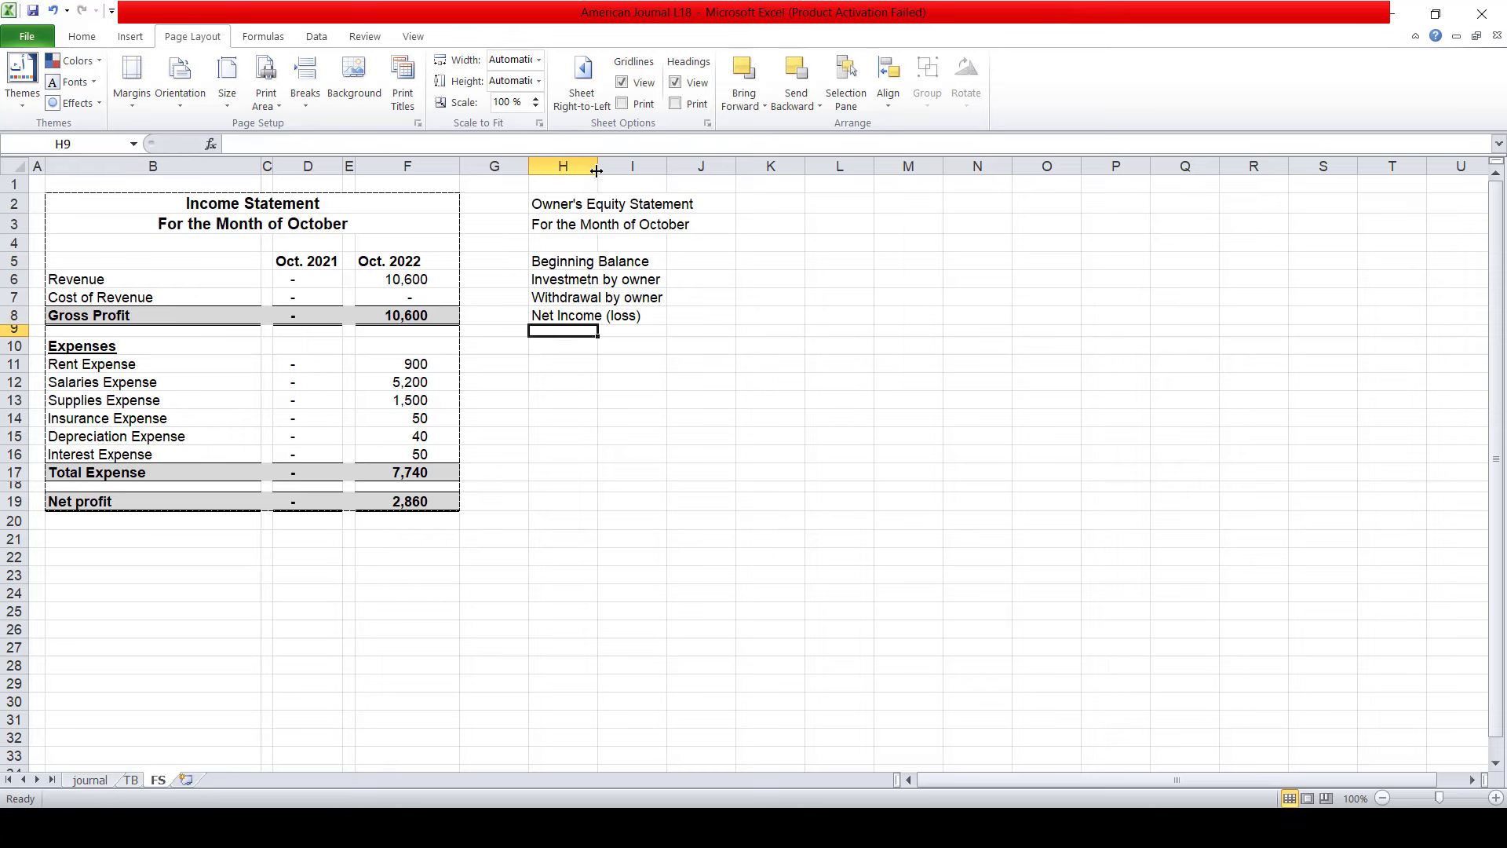
- Autofit column H and record a Beginning Balance of 0 in J5
double_click(598, 167)
key(Right)
key(Up)
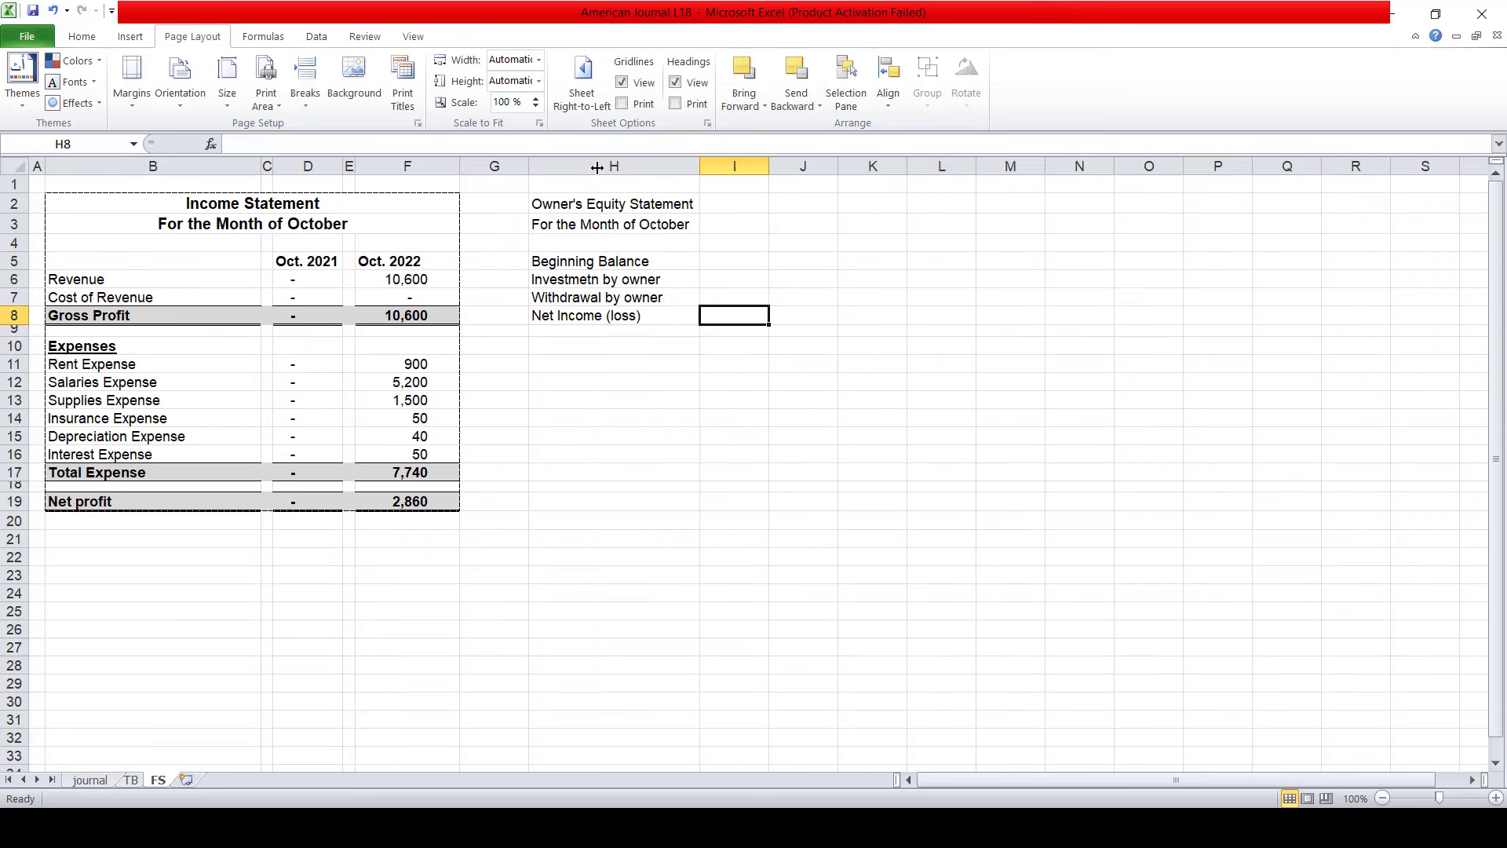
key(Up)
key(Up)
key(Up)
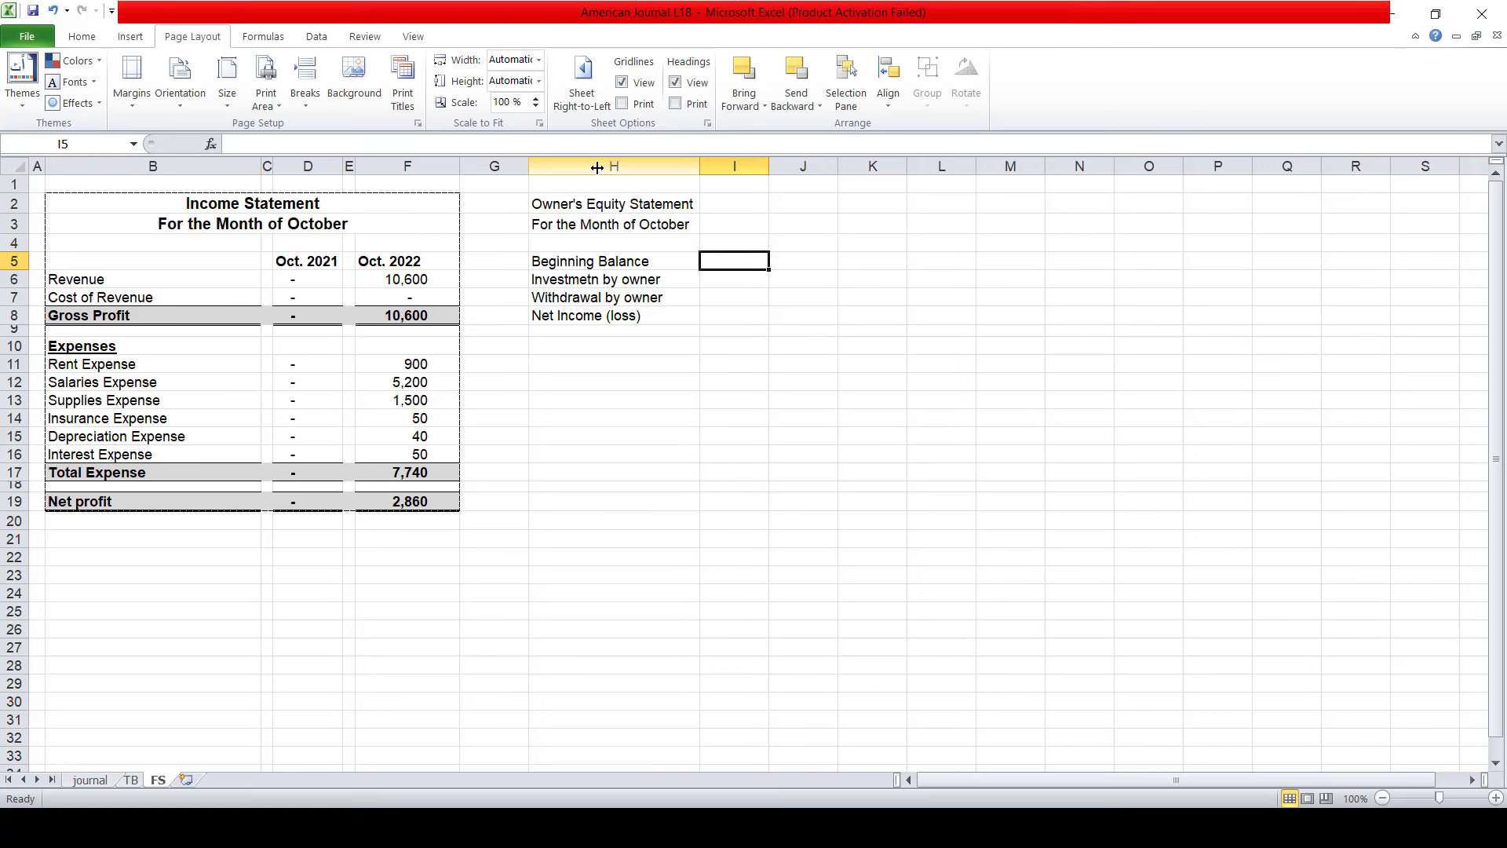
text(0)
key(Return)
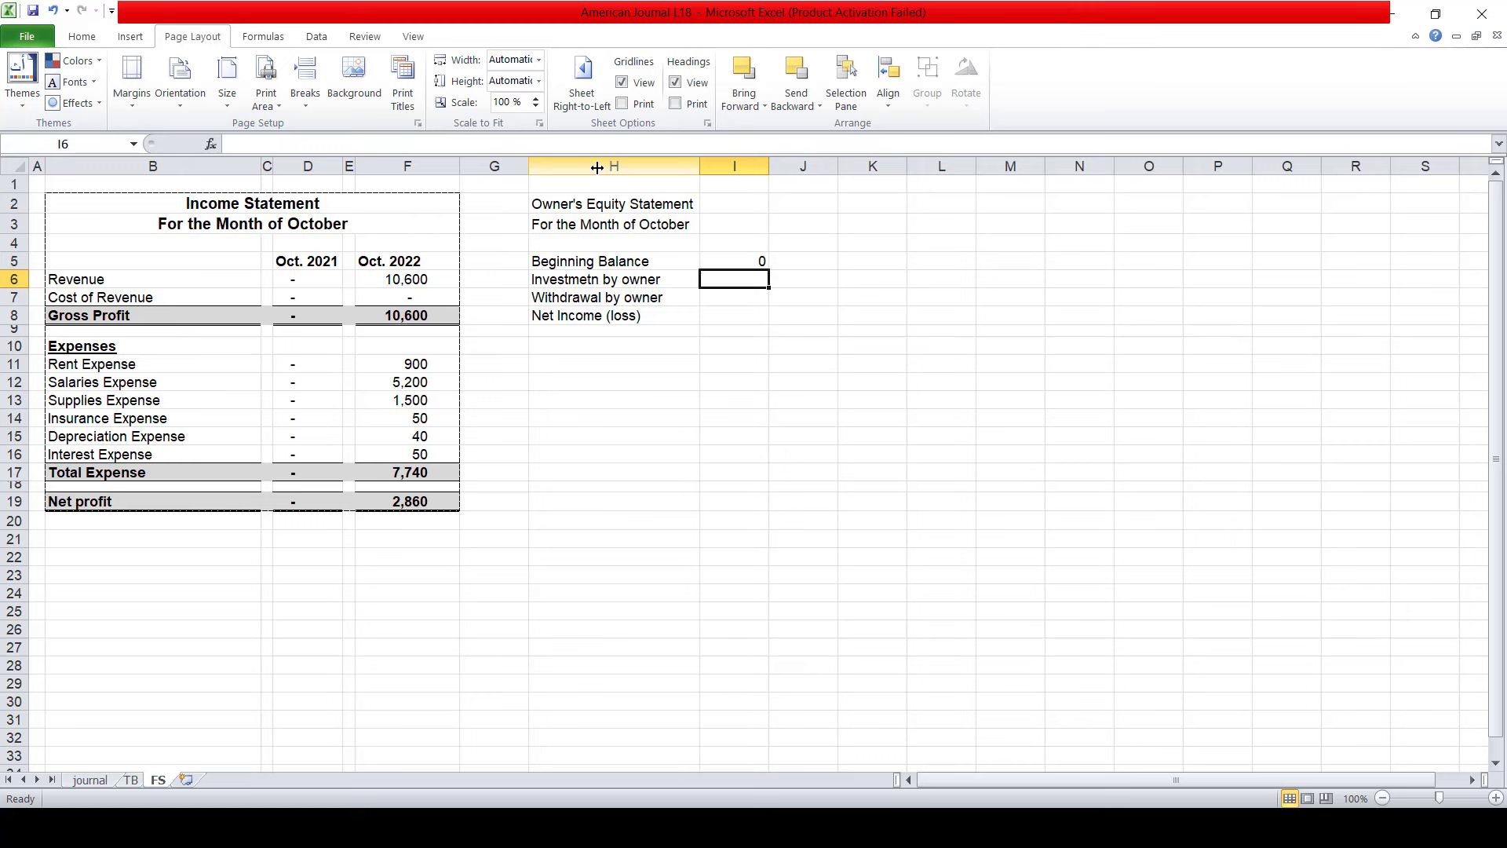
key(Up)
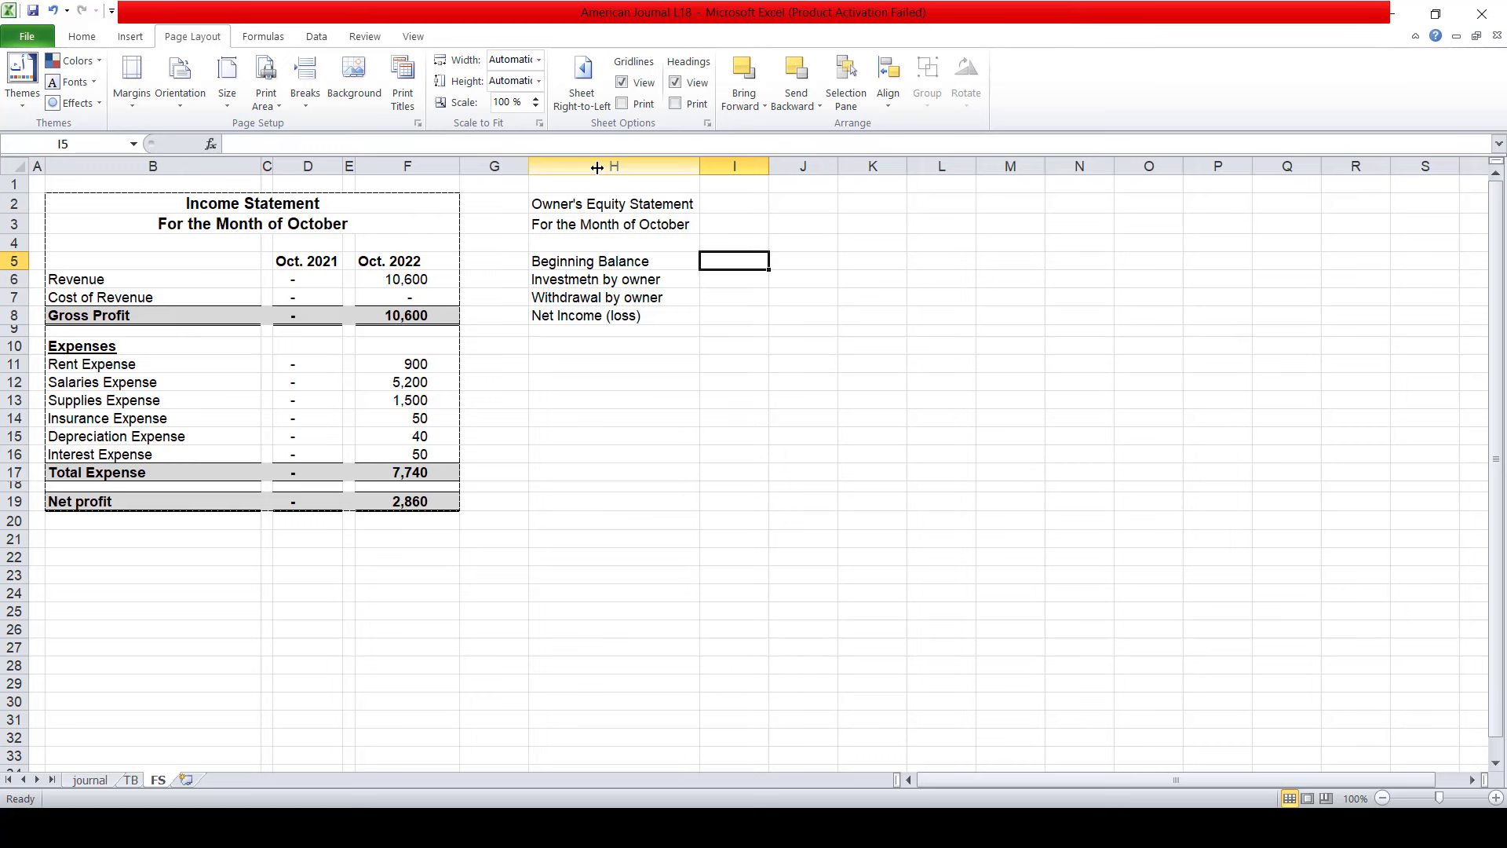
key(Right)
text(0)
key(Return)
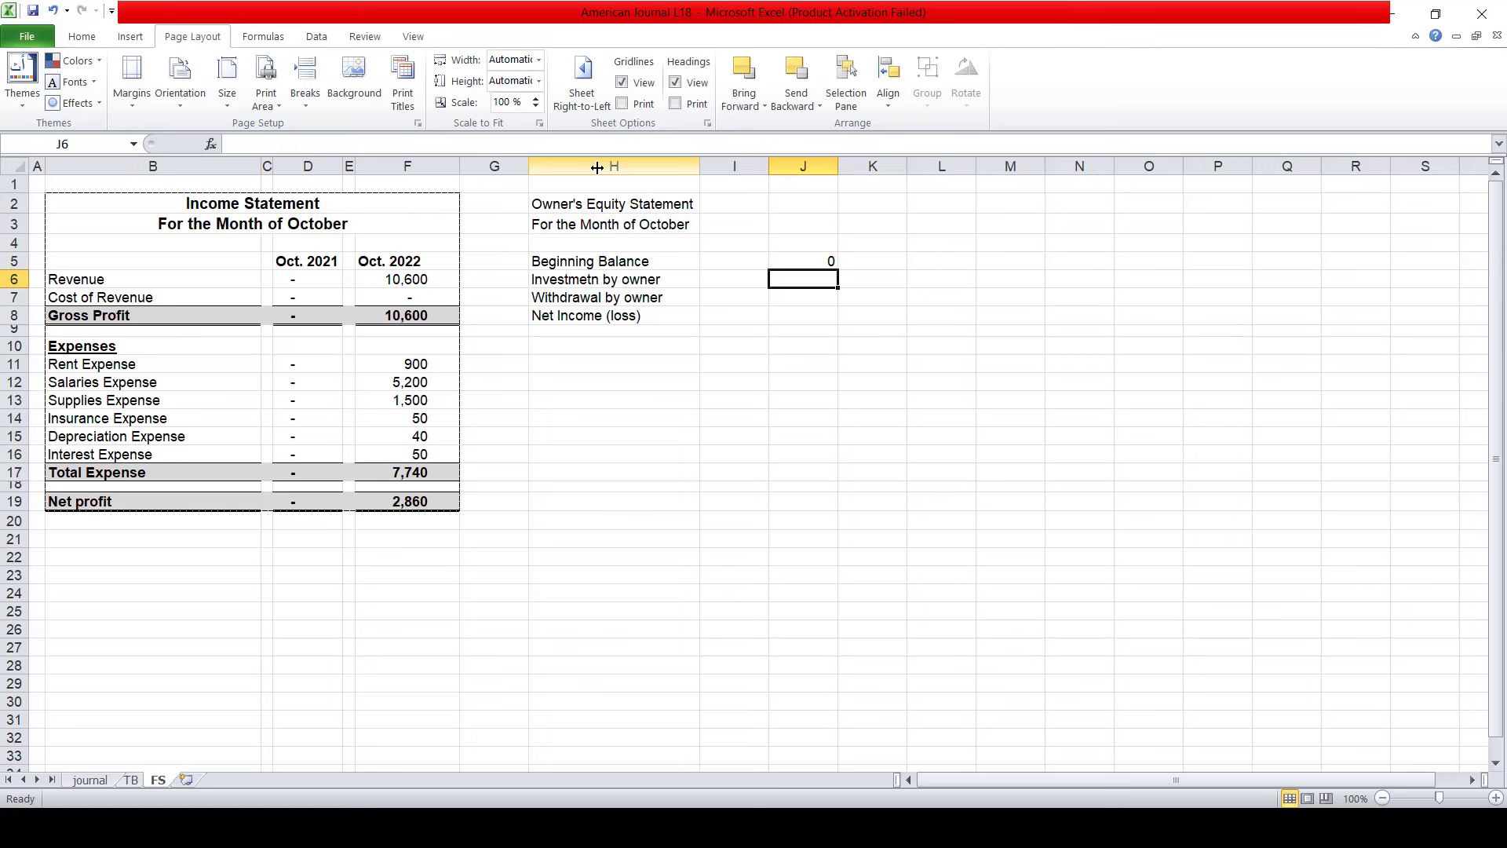
text(+)
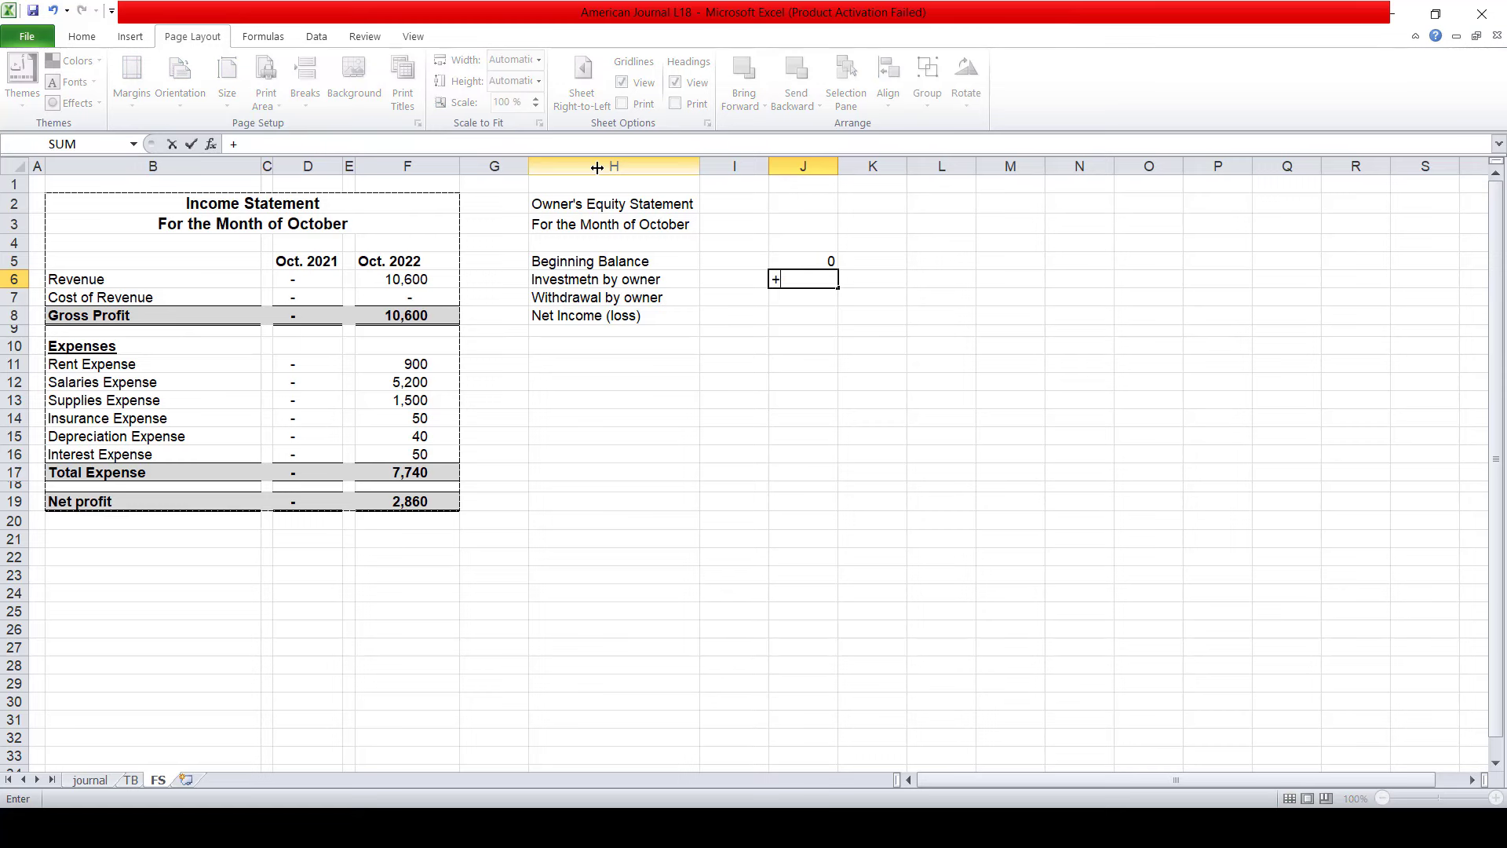
- Link J6 to TB!F33 (10000), J7 to -TB!E34 (-500) and J8 to F19 (2,860)
click(131, 780)
click(690, 498)
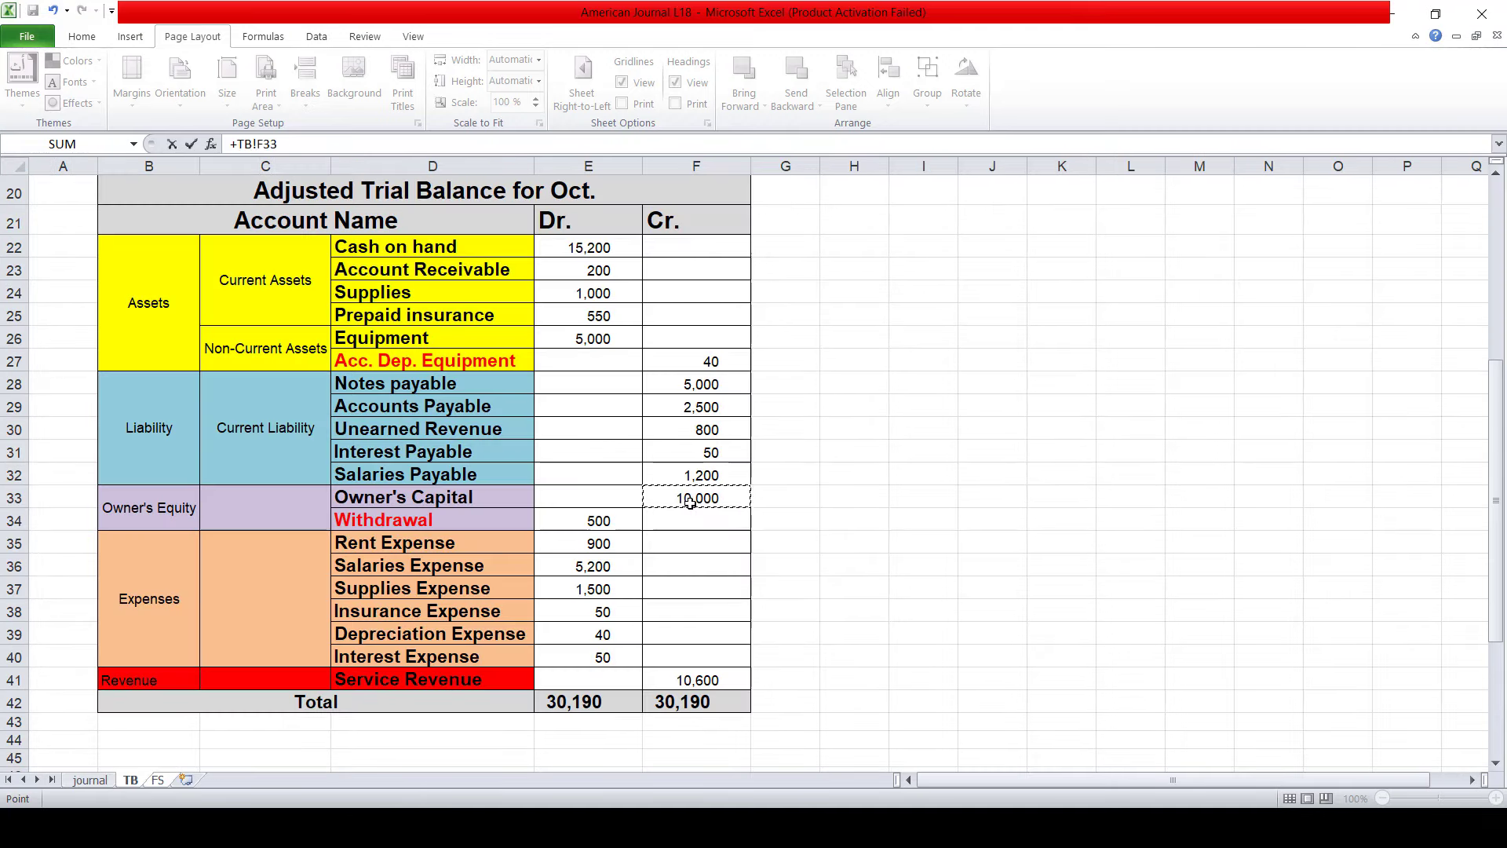
key(Return)
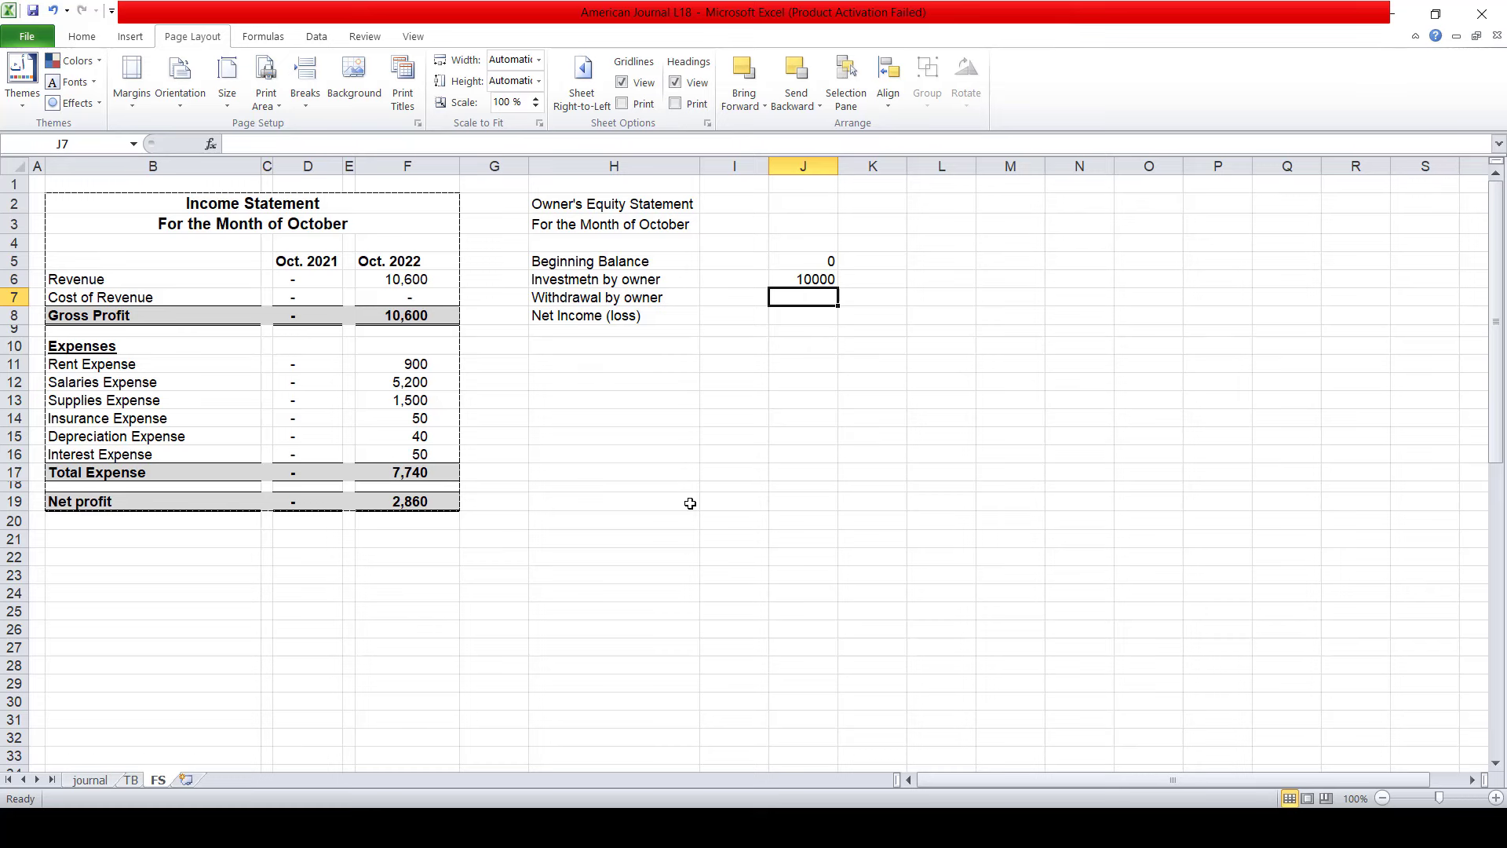
text(-)
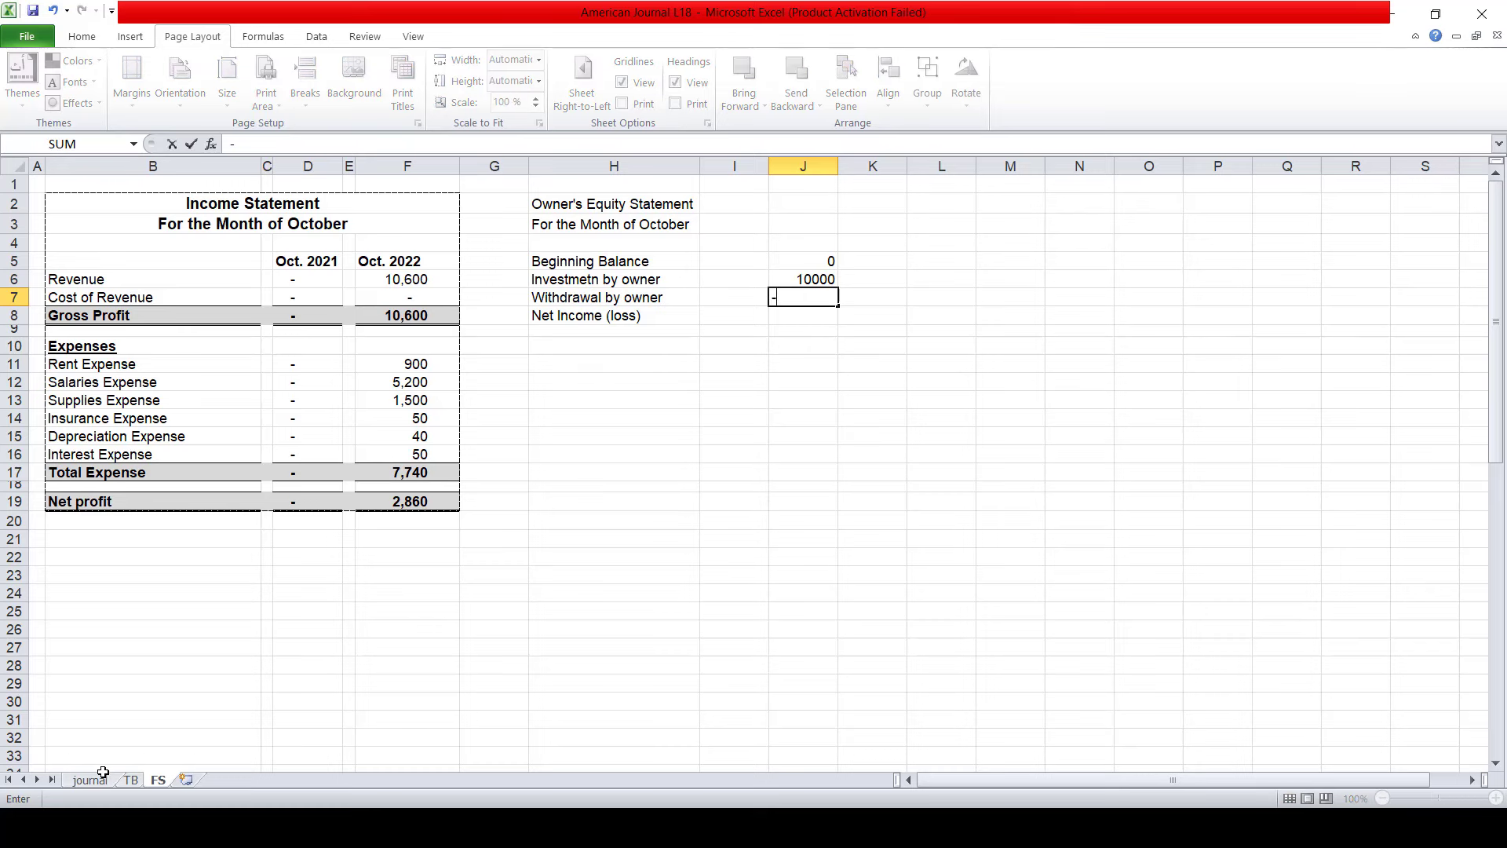
click(130, 780)
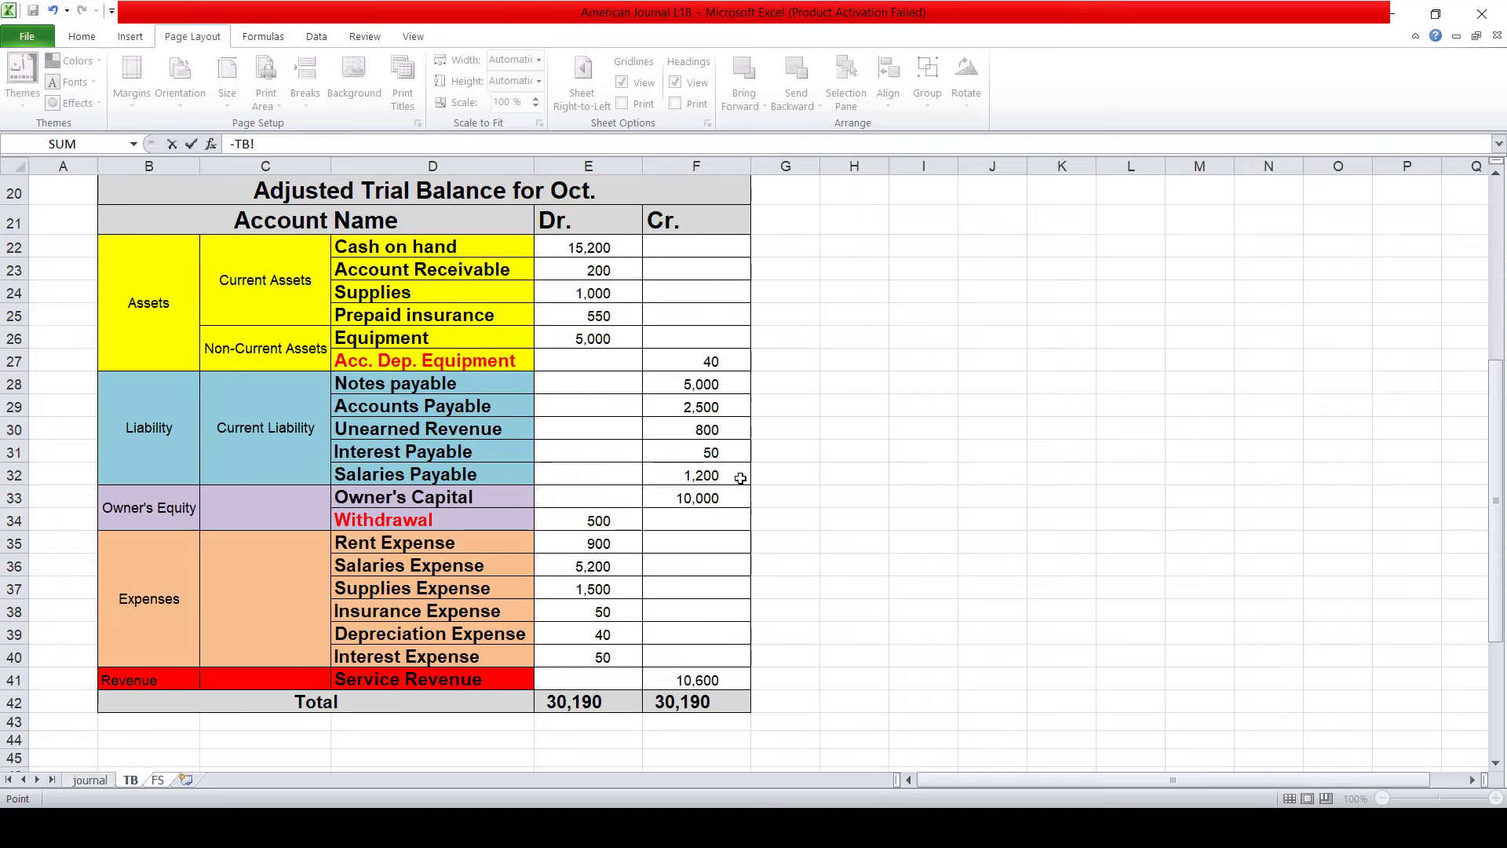
click(588, 522)
key(Return)
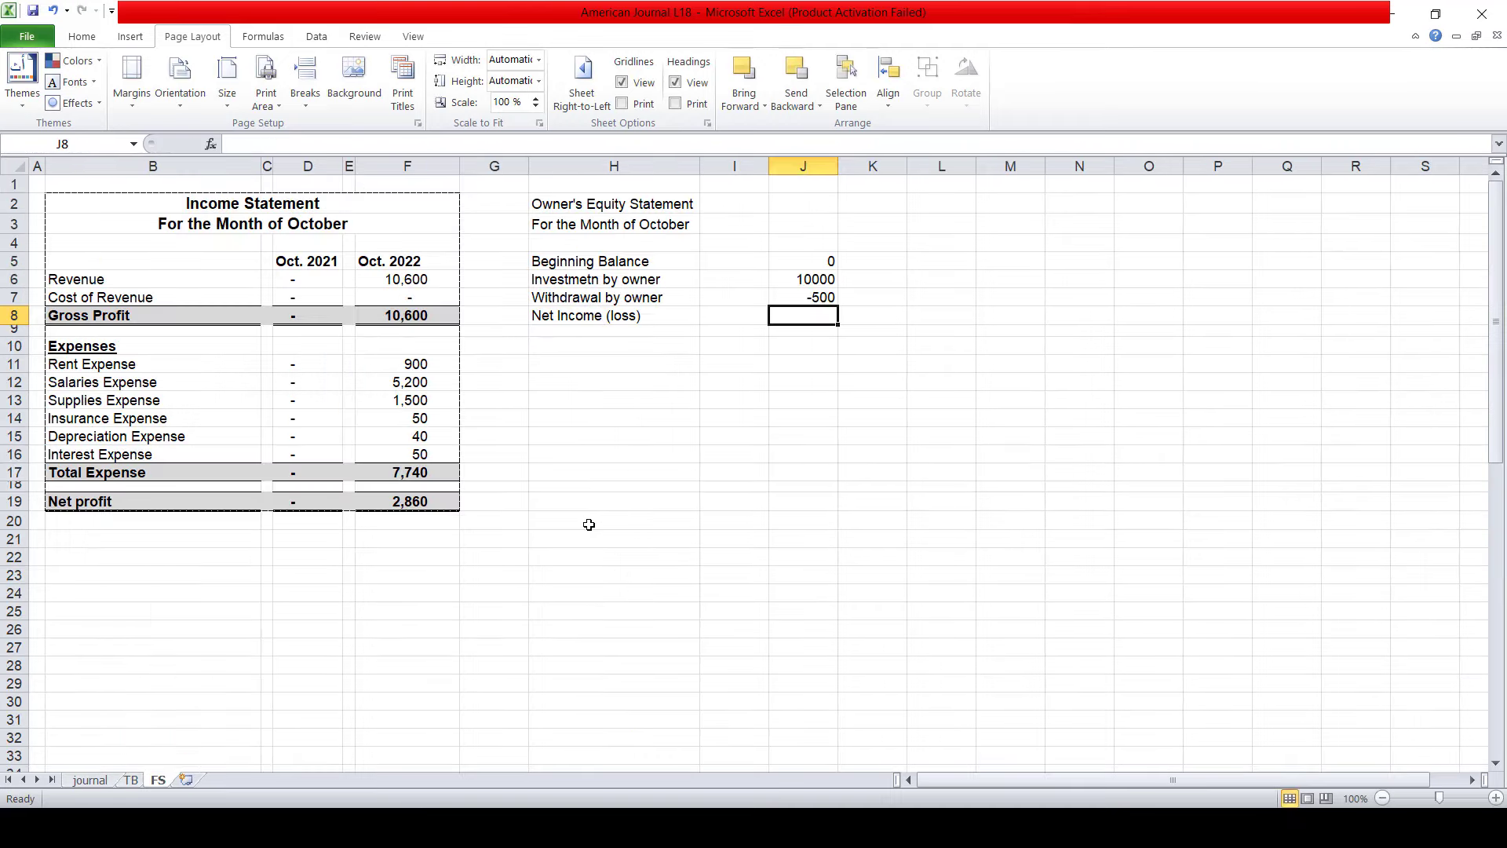
text(+)
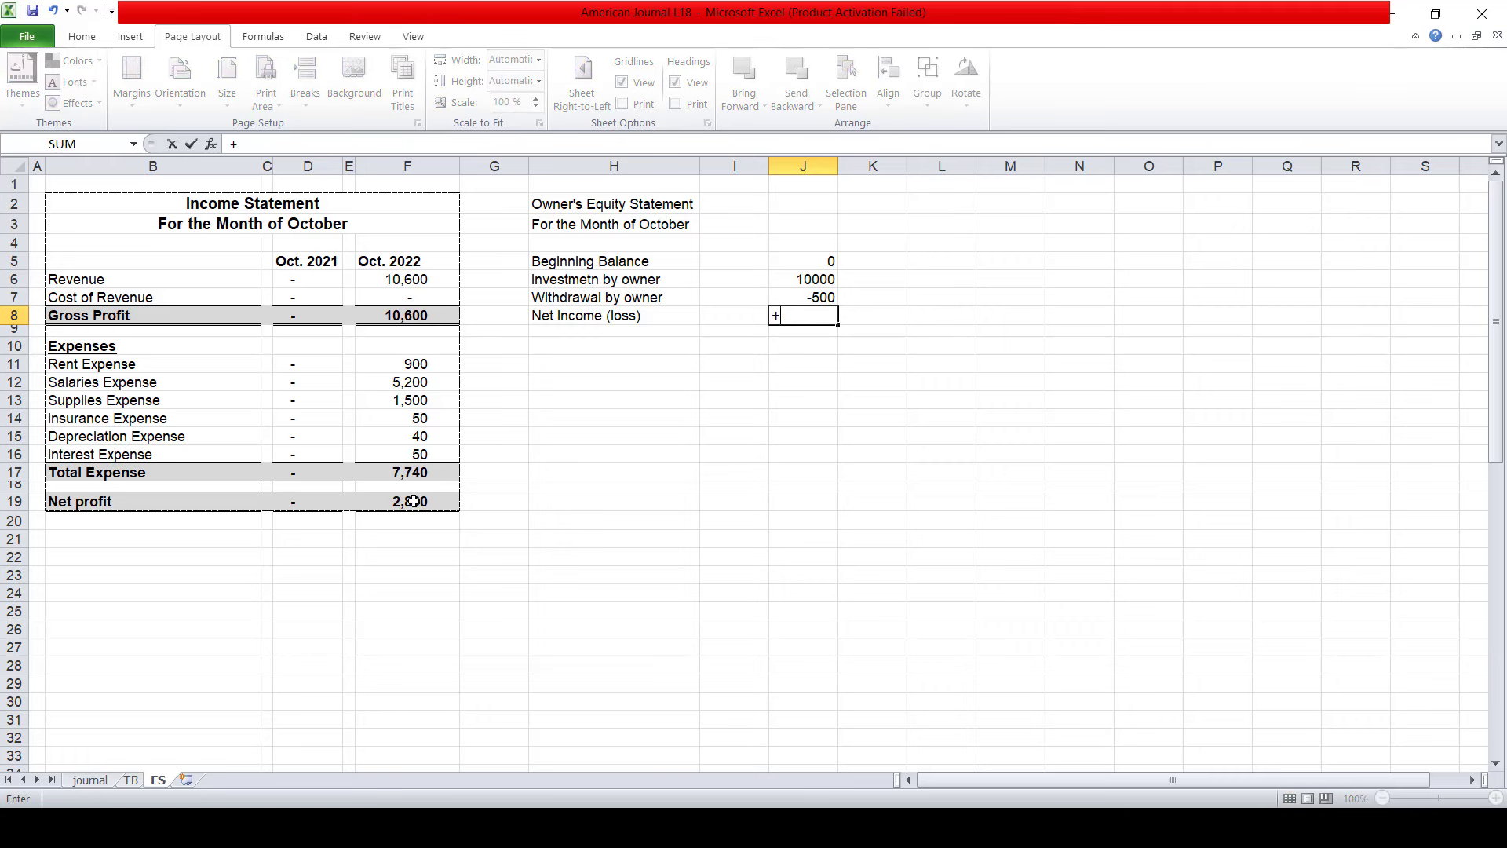
click(411, 501)
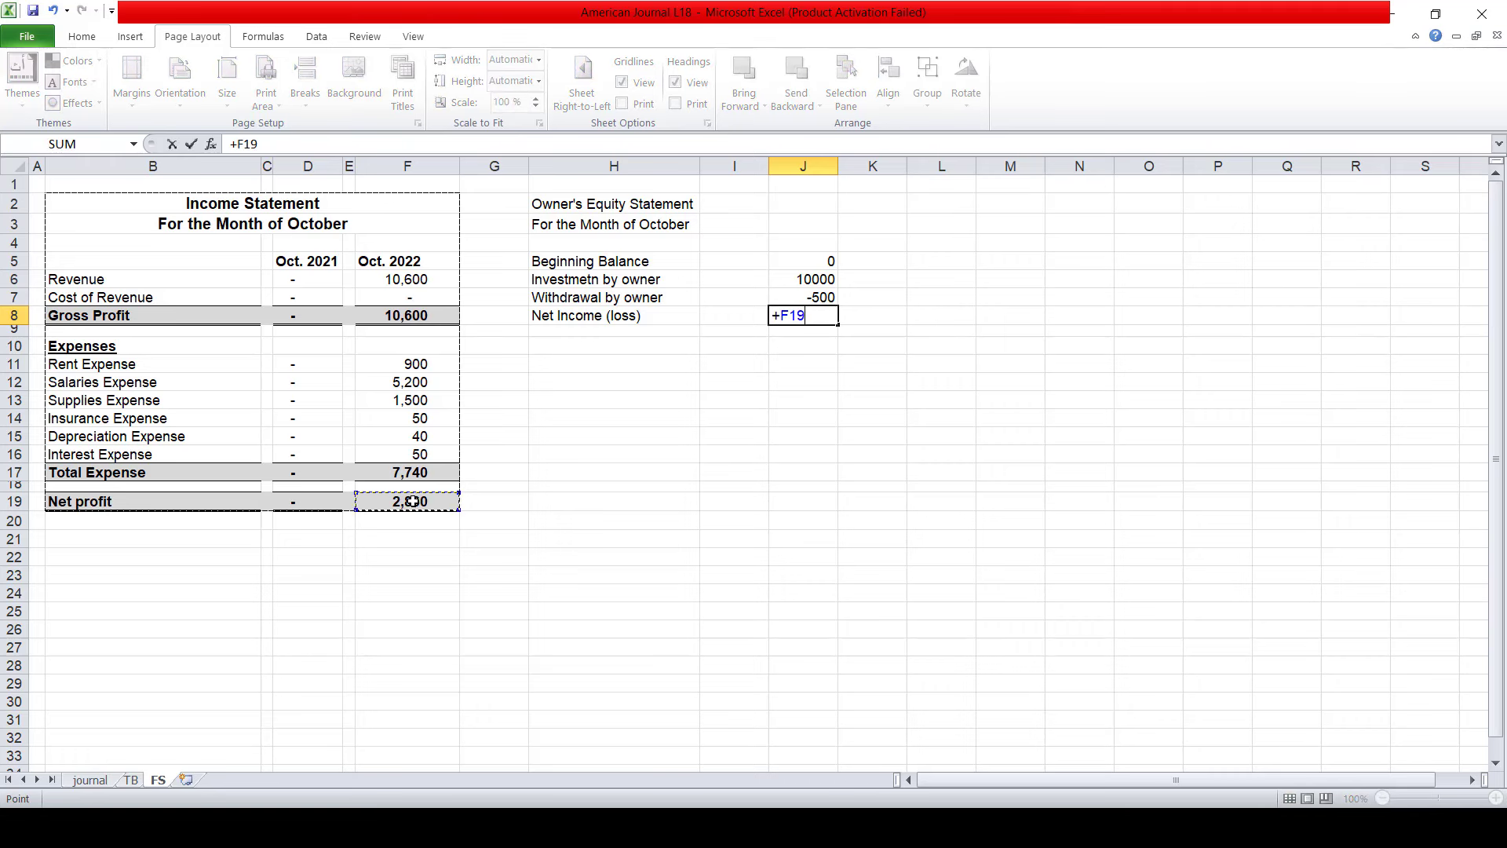
key(Return)
- Add the label 'Ending Balance' in H10
key(Left)
key(Left)
key(Left)
key(Right)
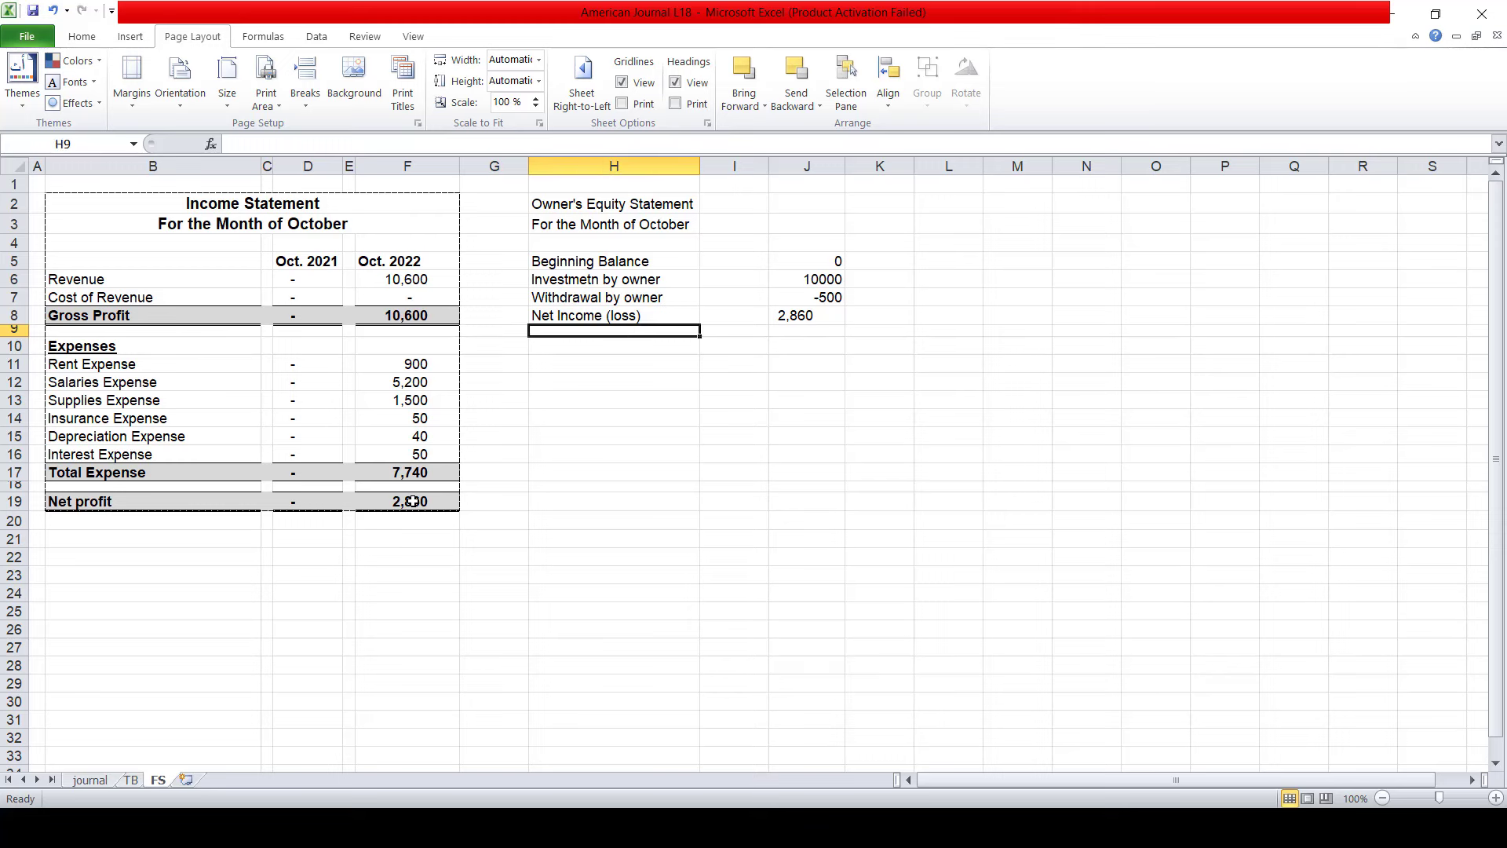
key(Down)
text(Ending)
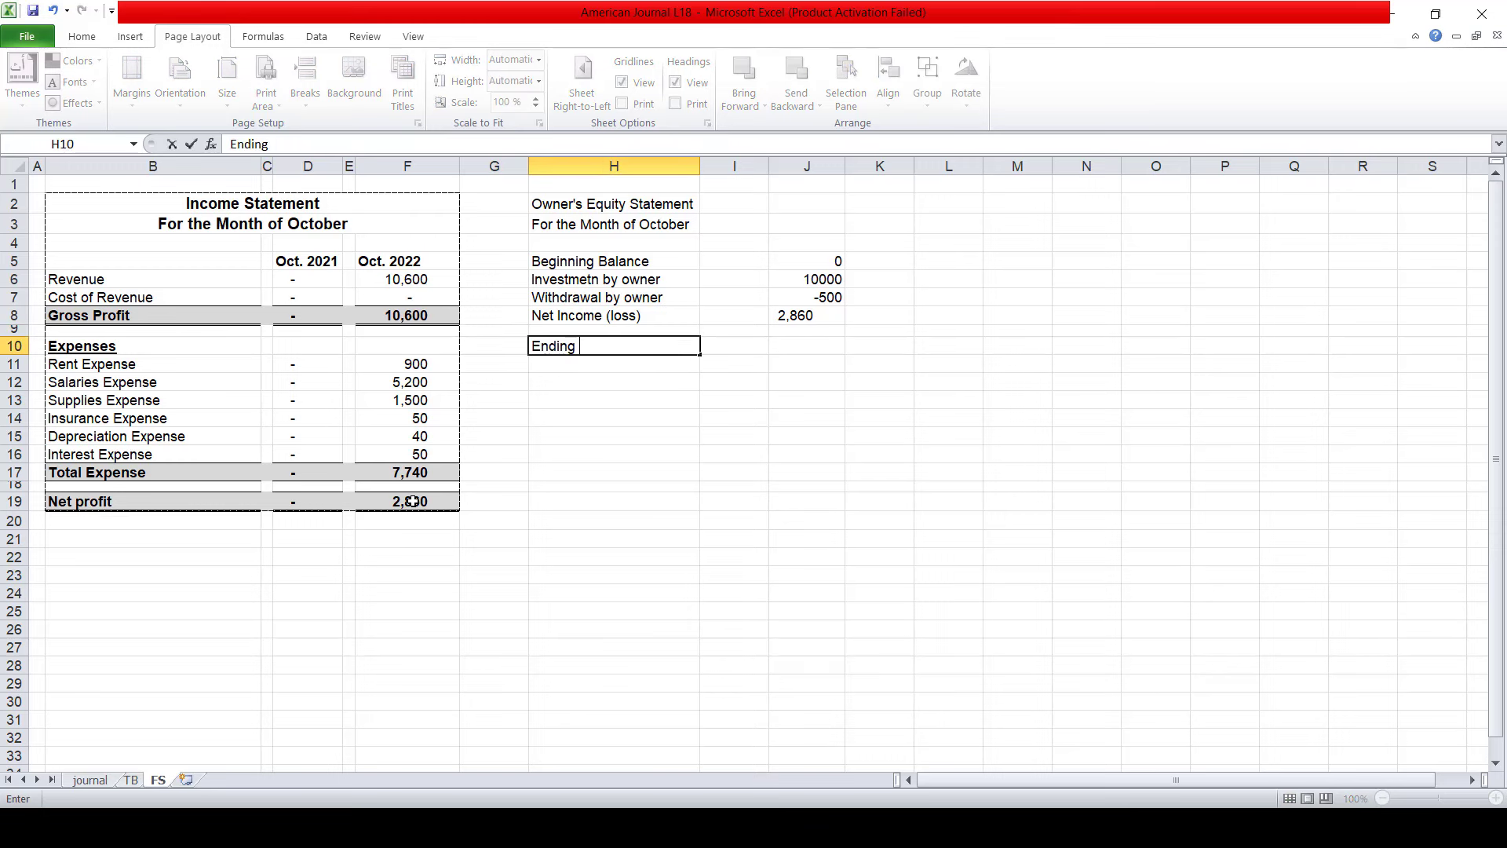
text( Balance)
key(Return)
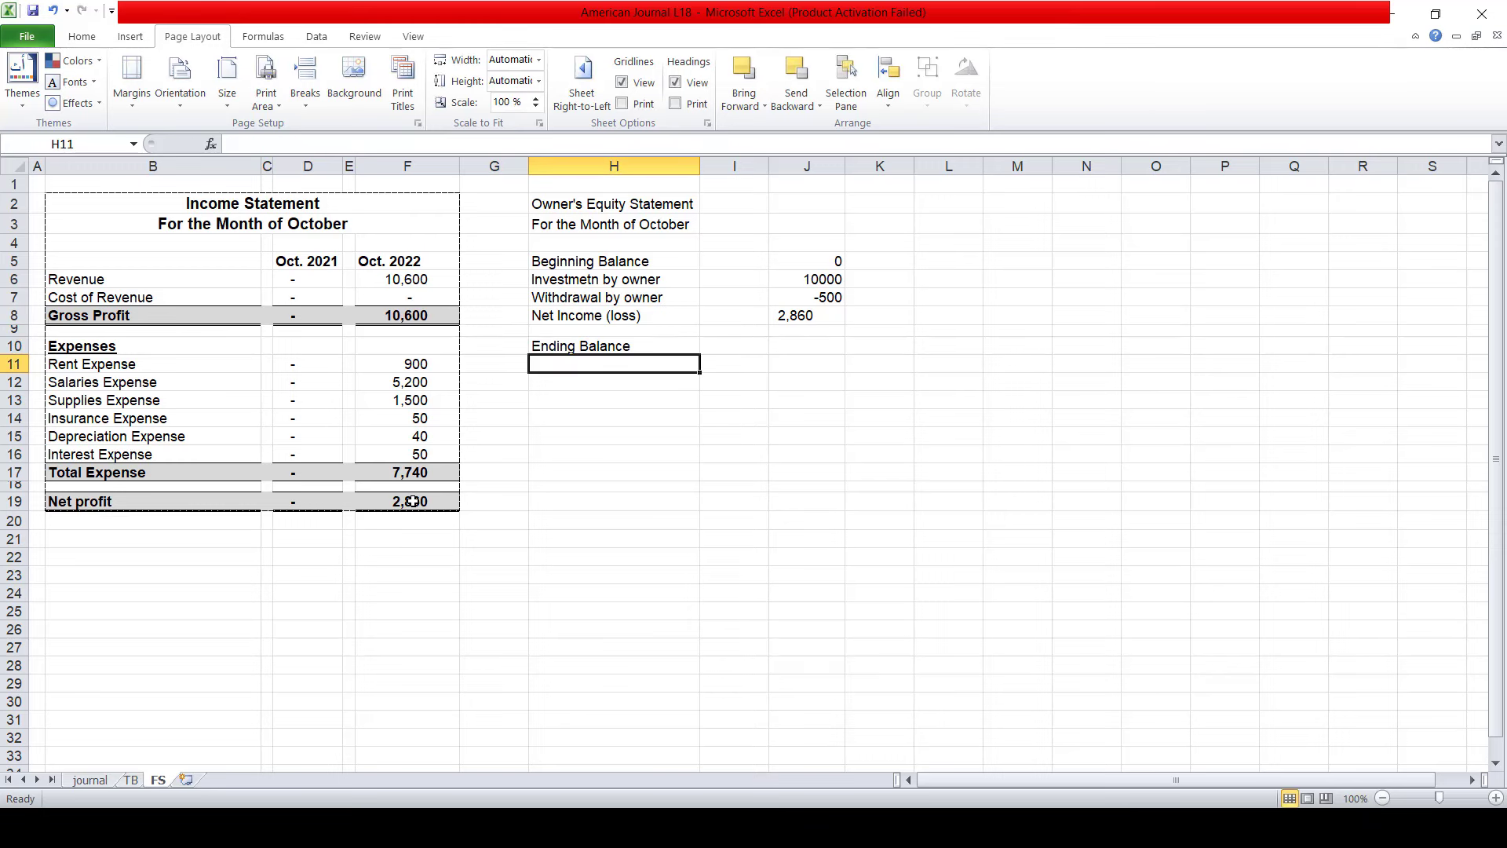
key(Up)
- AutoSum the equity items in J10 for an ending balance of 12360
key(Right)
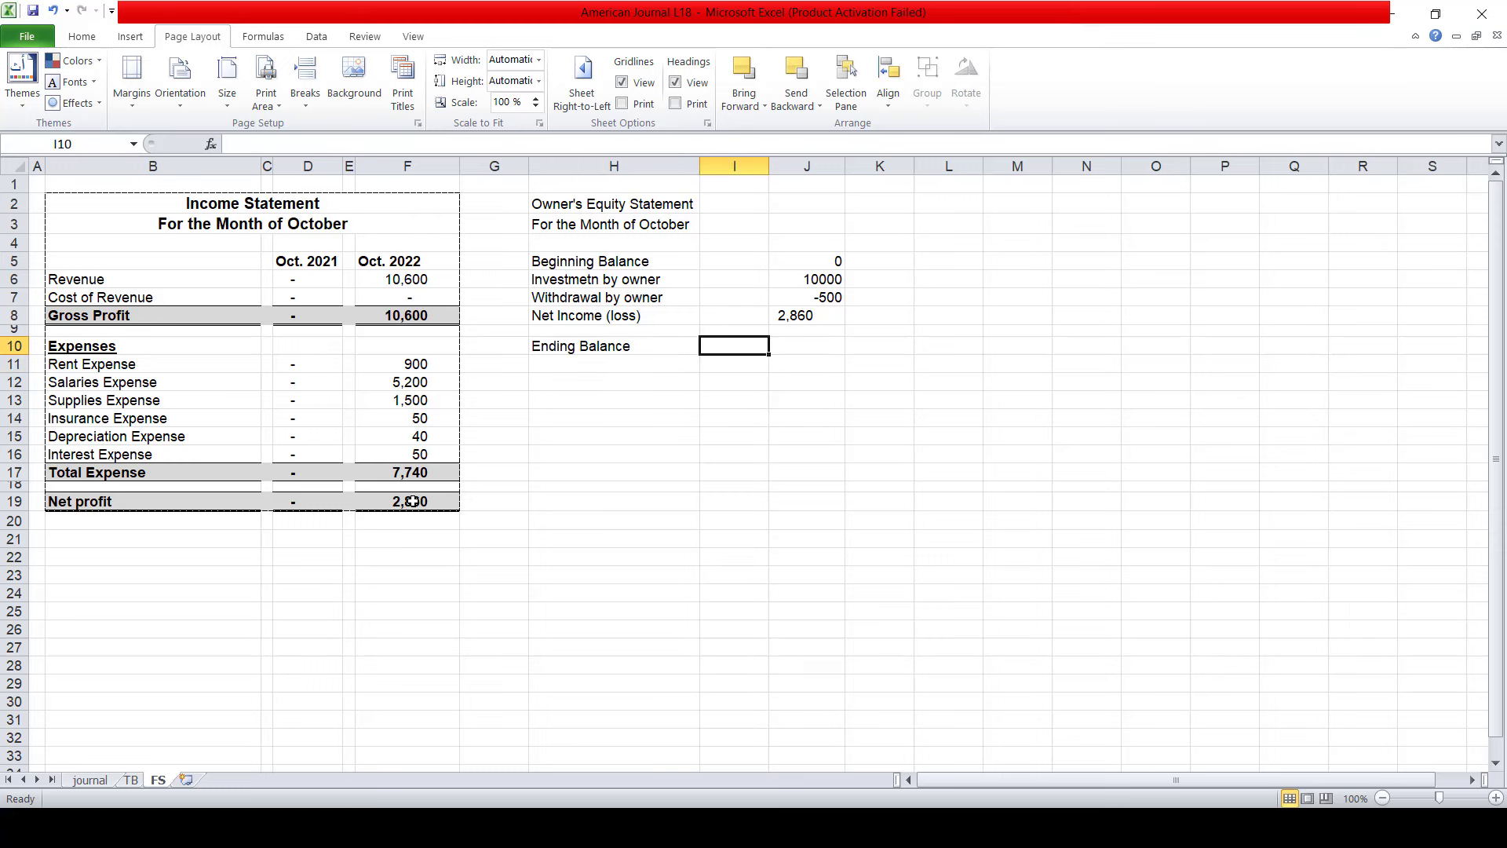
key(Right)
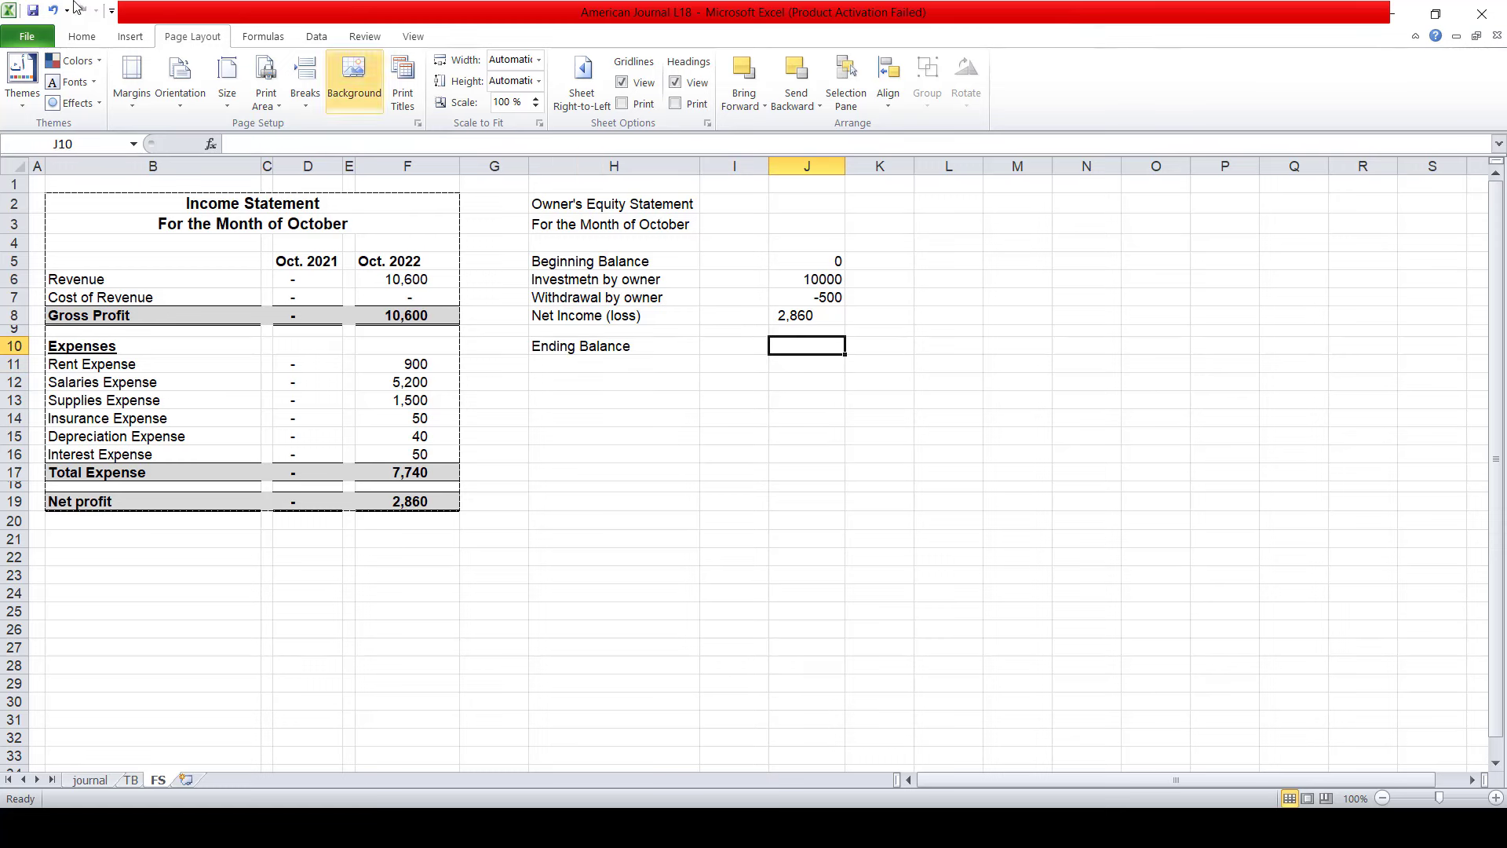
click(87, 36)
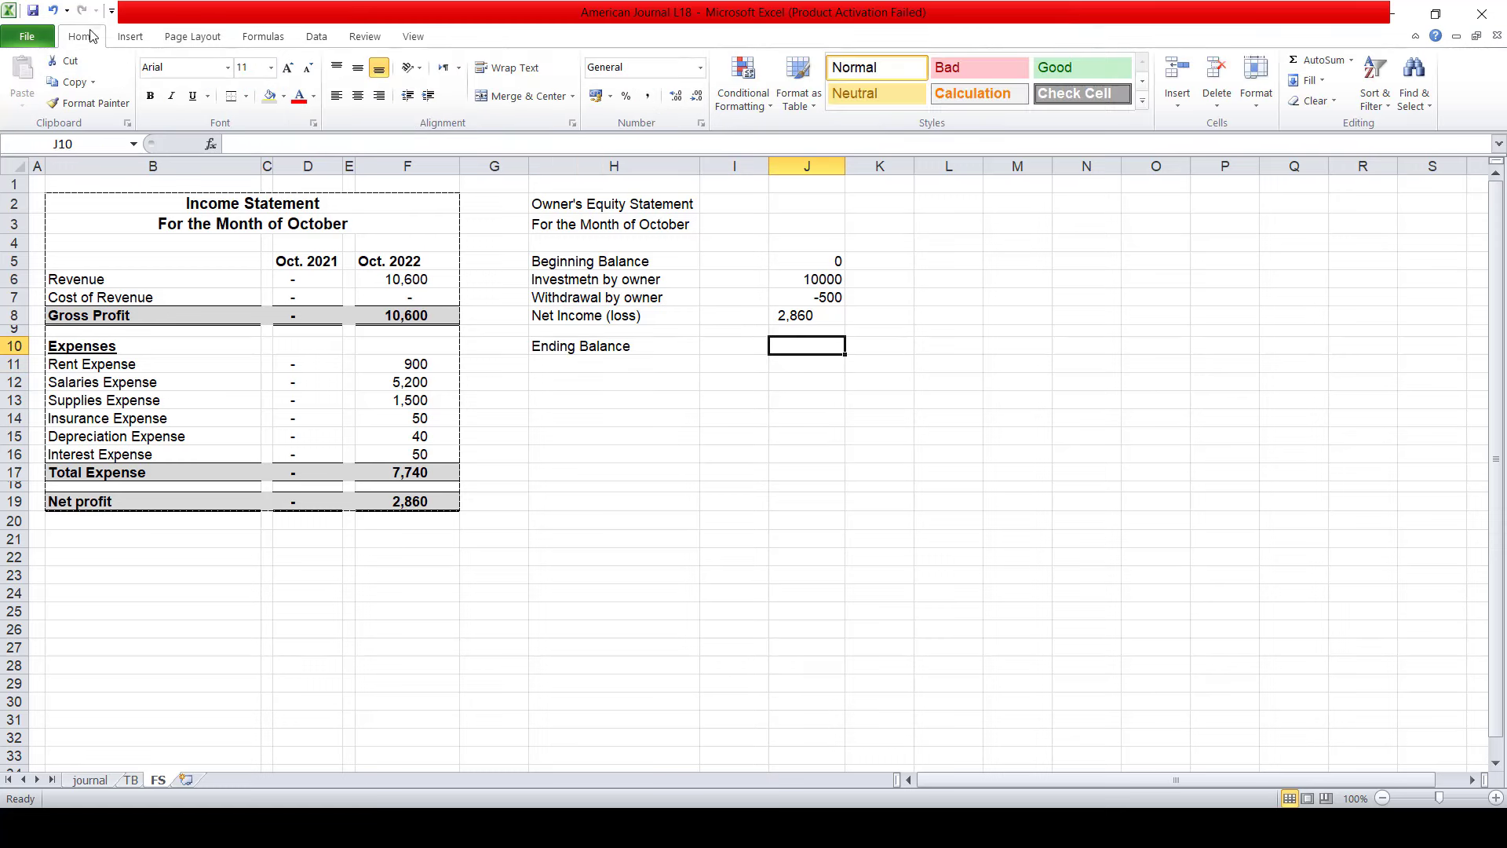
click(1299, 63)
click(1300, 63)
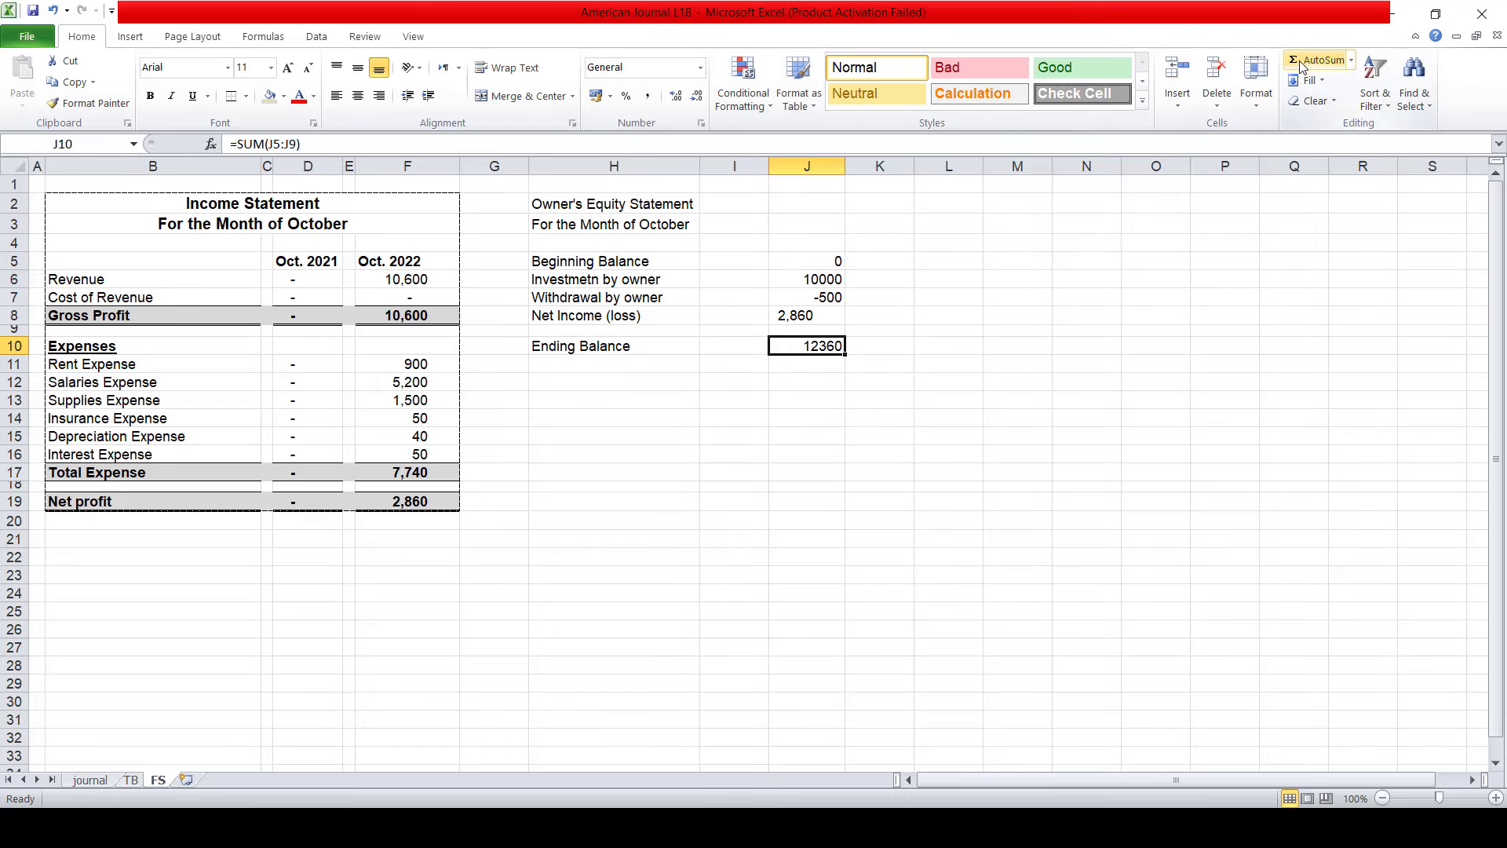
- Format J5:J10 in Comma Style with no decimal places
key(shift+Up)
key(shift+Up)
key(shift+Up)
key(shift+Up)
key(shift+Up)
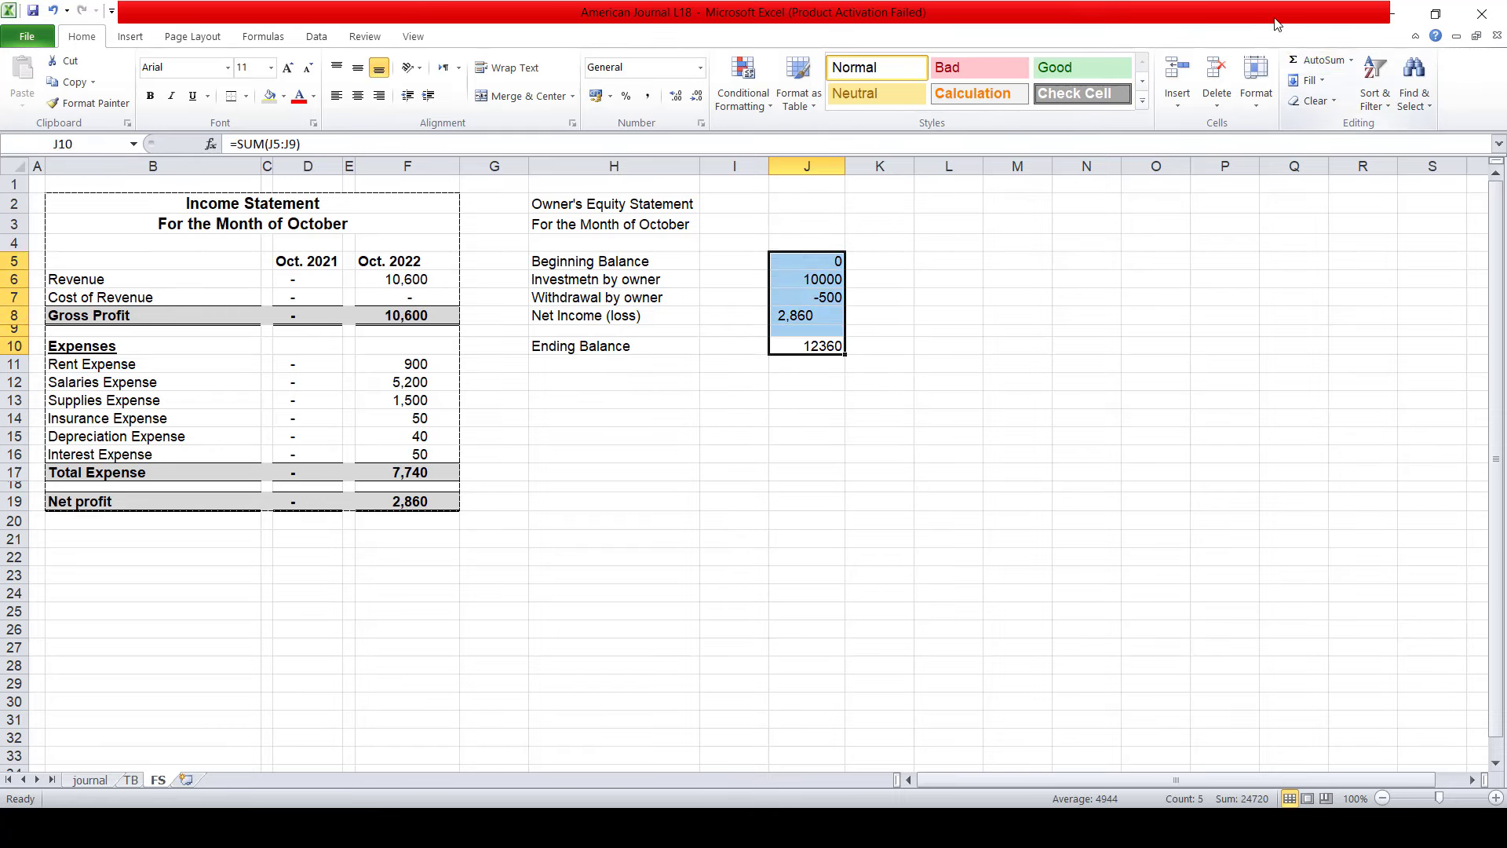
click(648, 95)
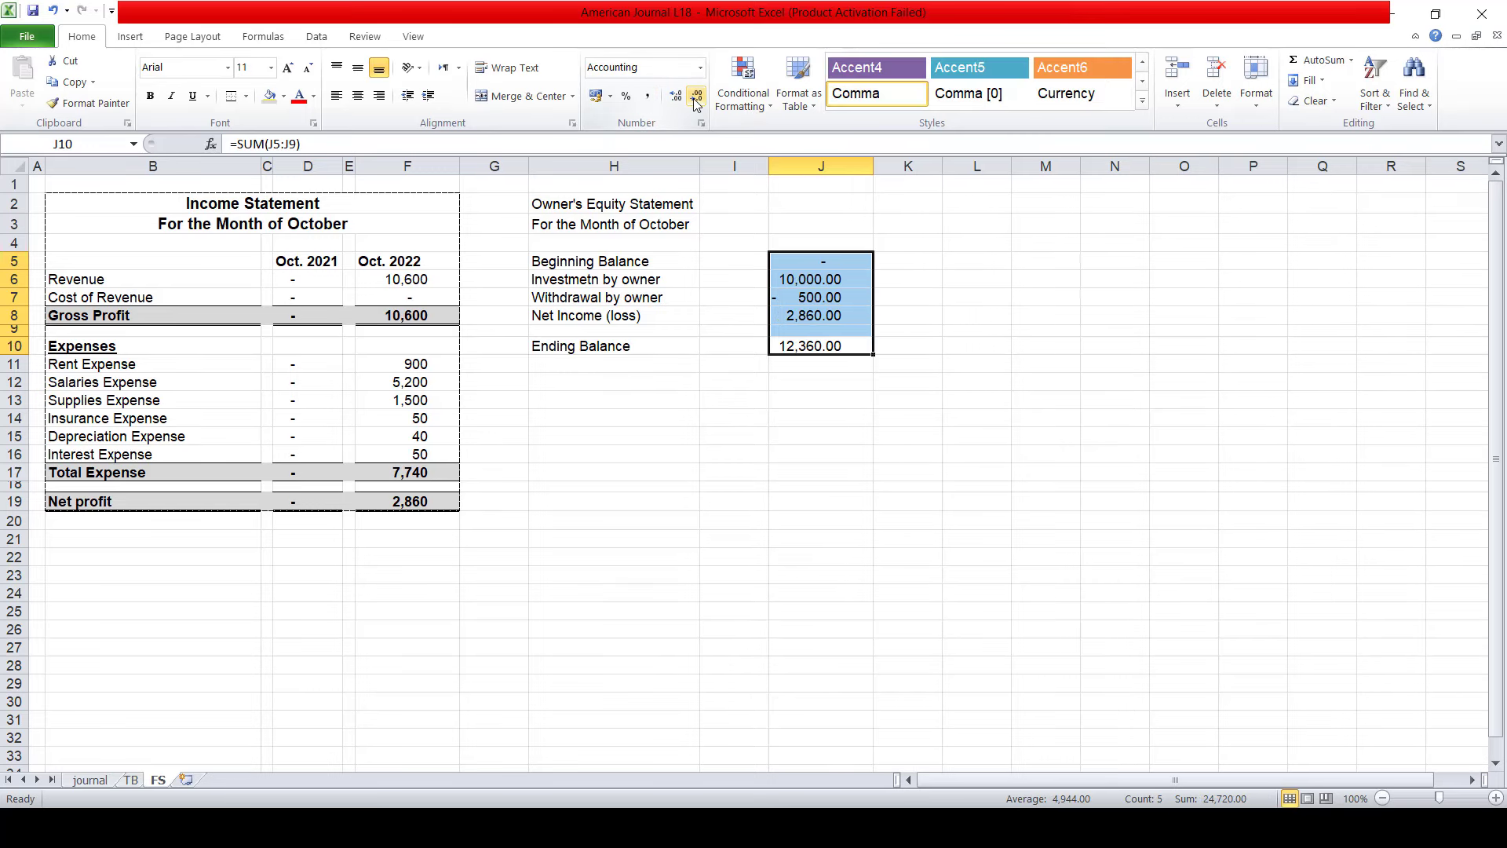
click(696, 96)
click(696, 96)
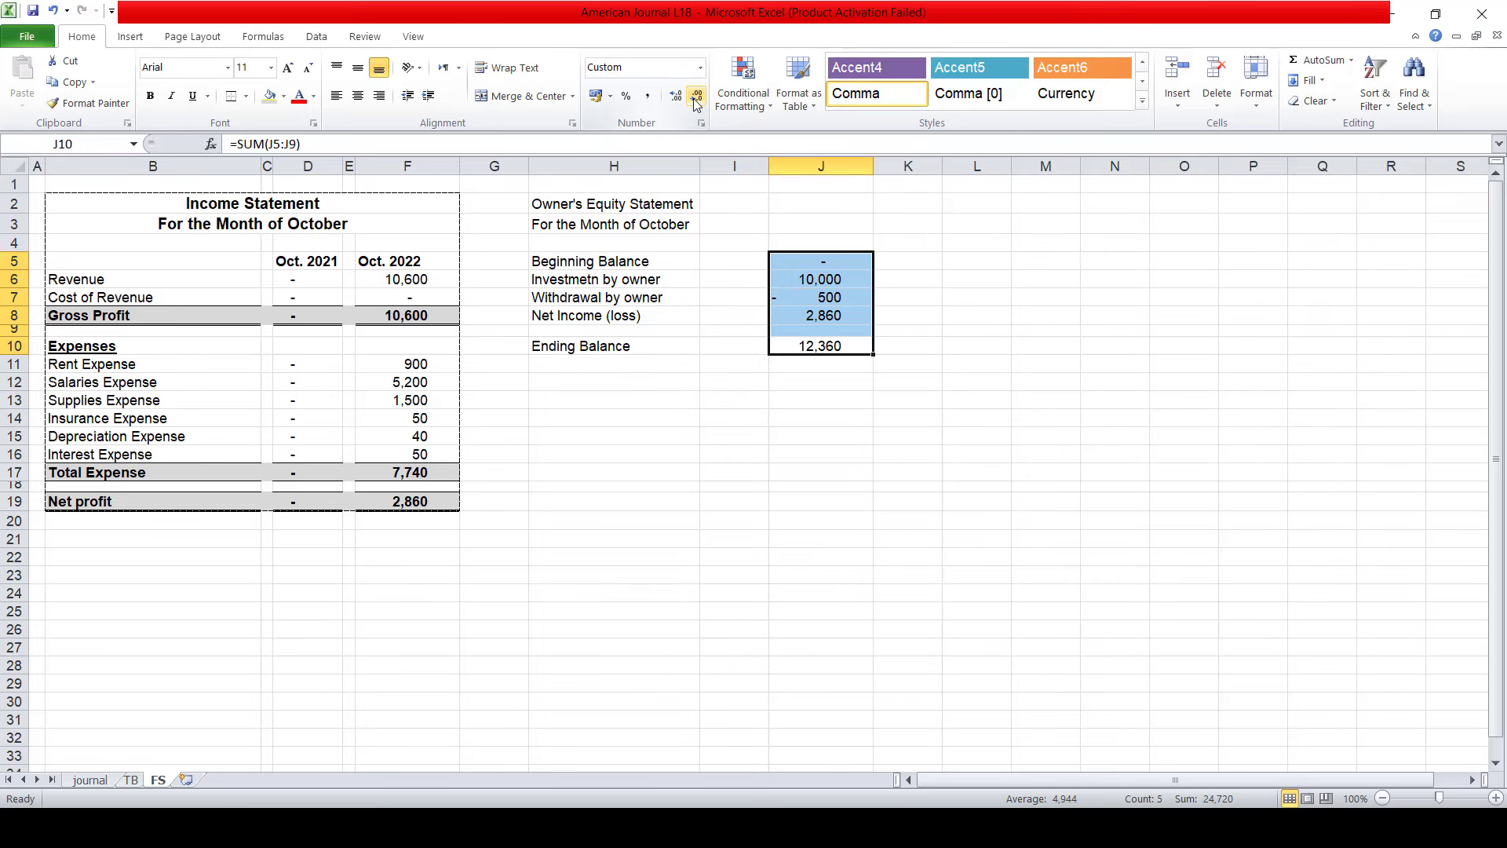
click(799, 299)
right_click(799, 299)
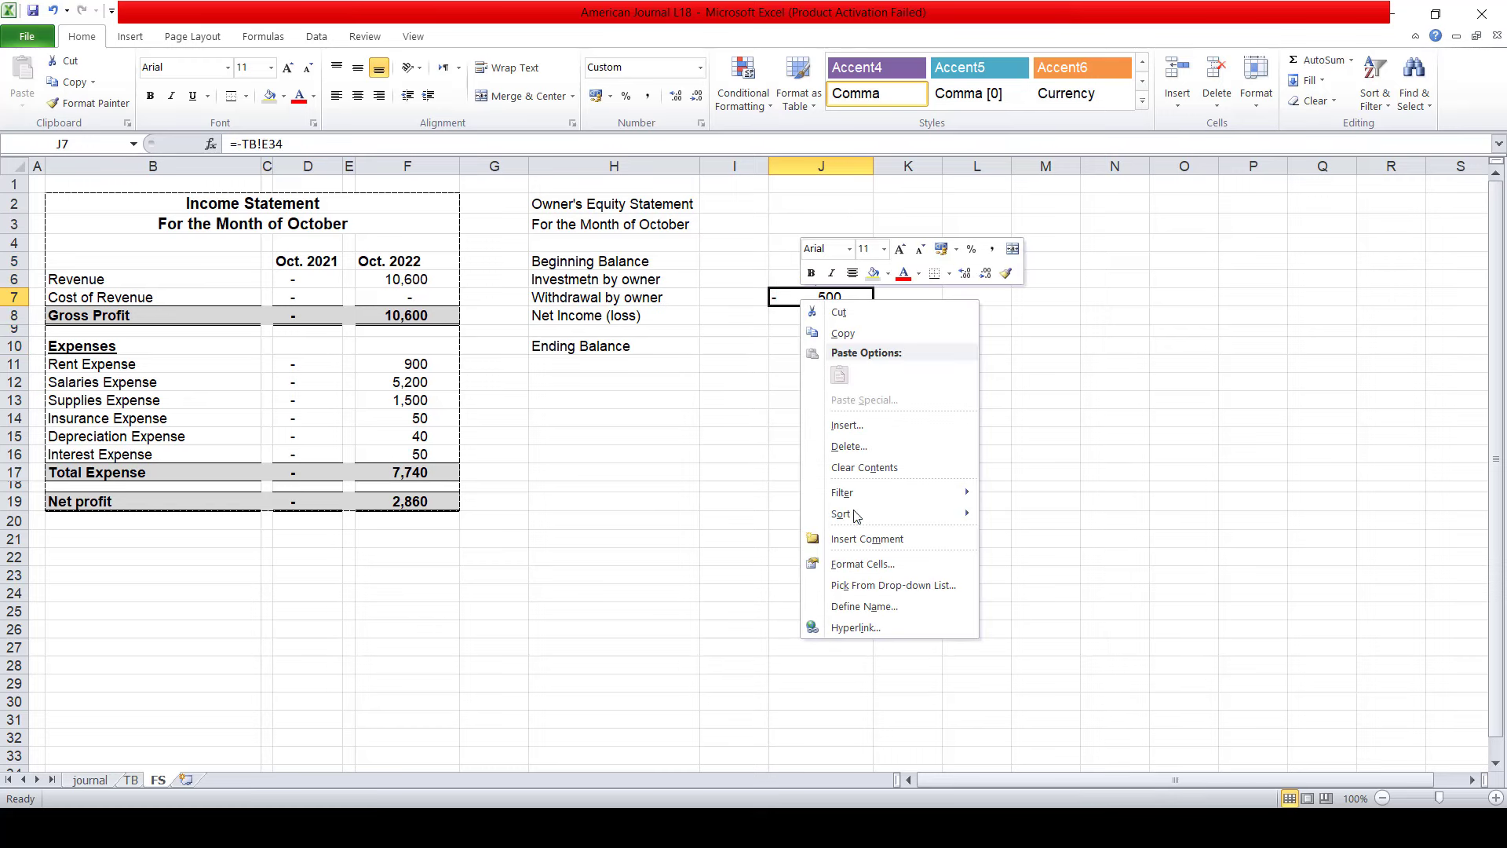
click(857, 564)
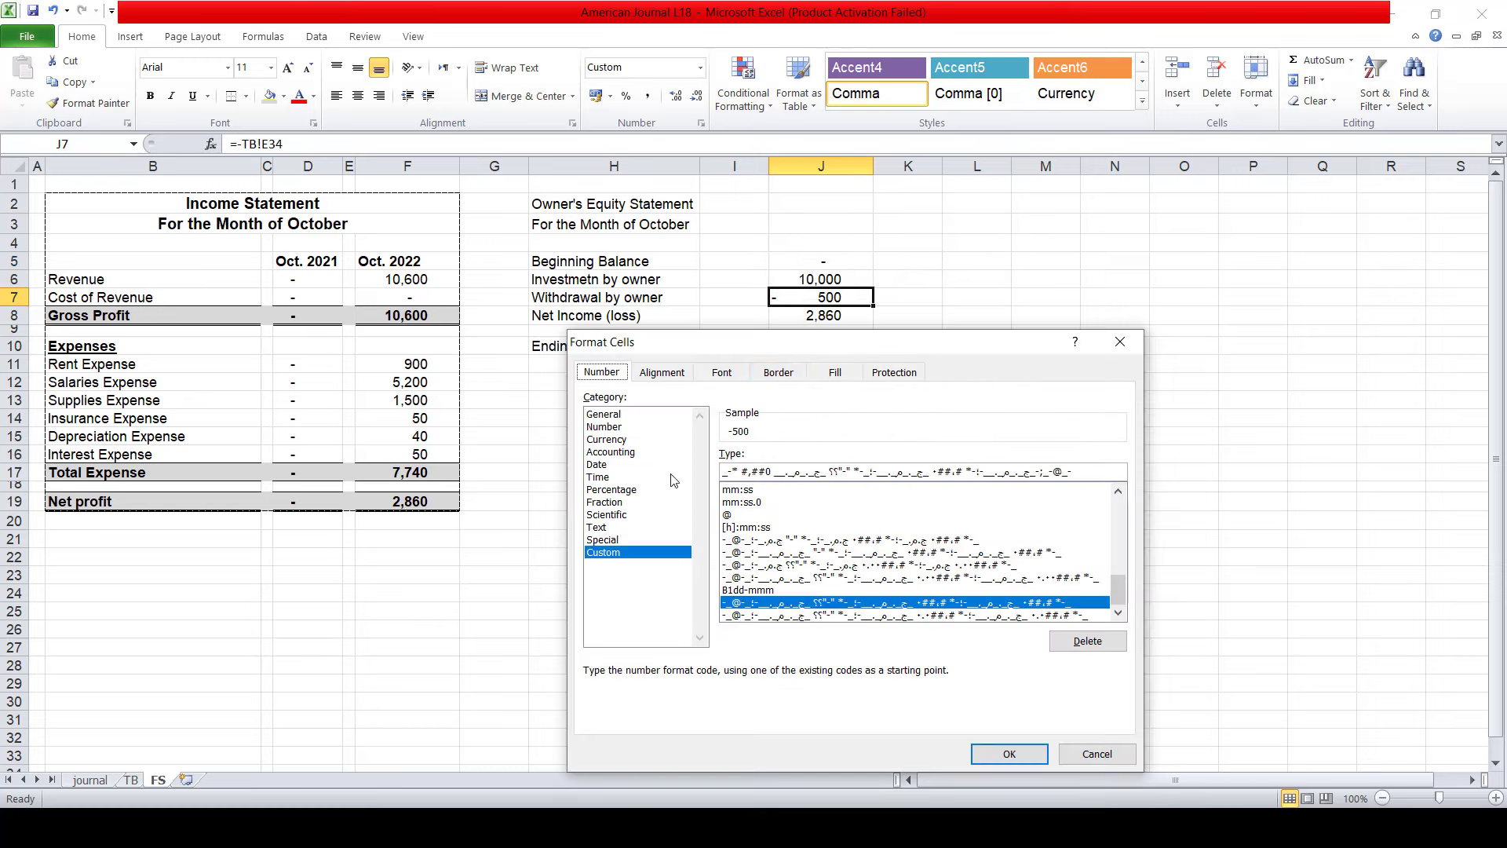
click(617, 428)
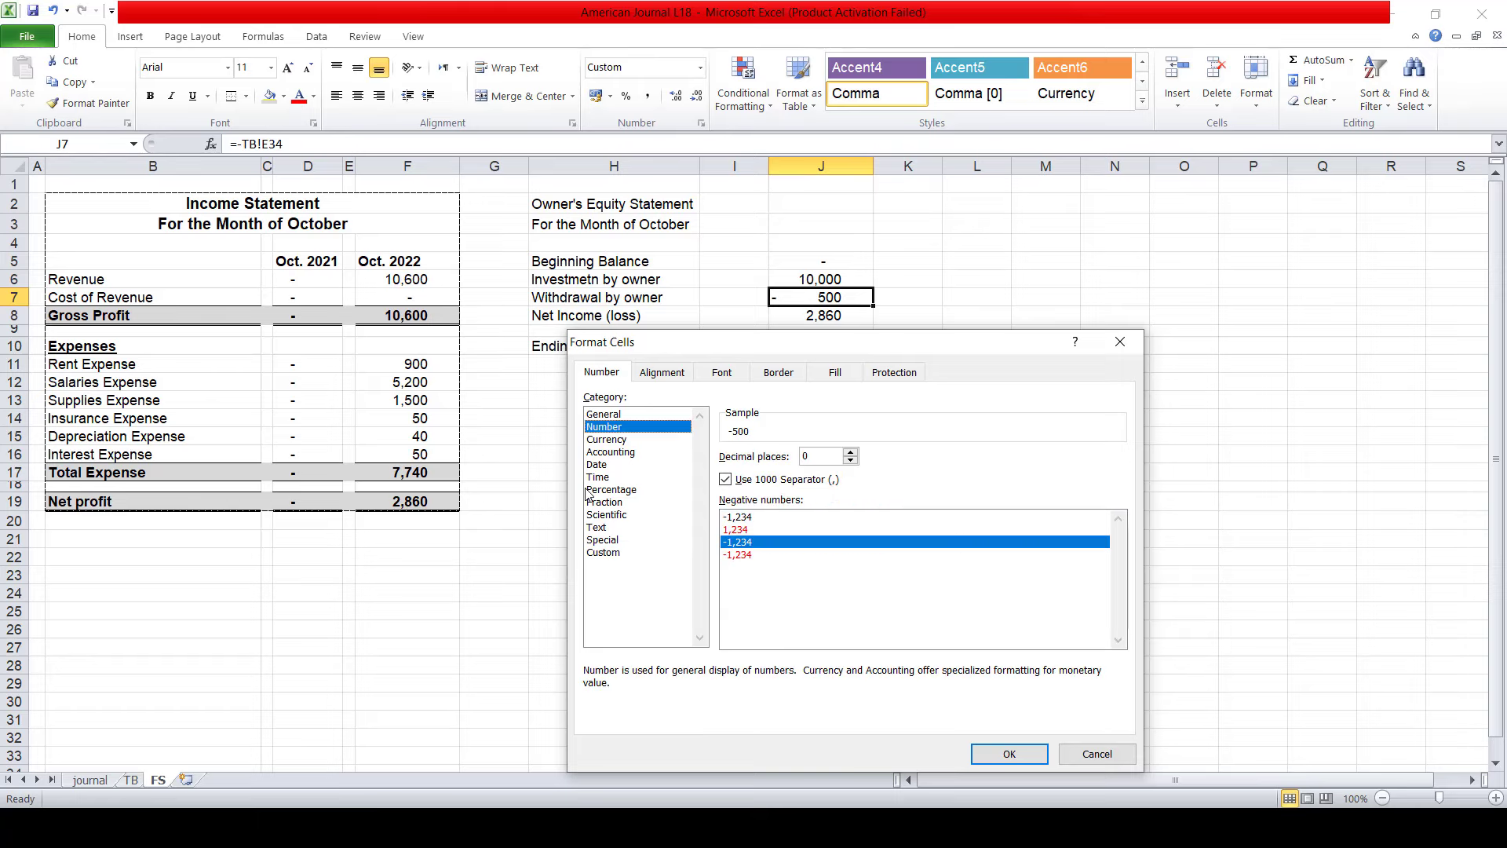
click(614, 554)
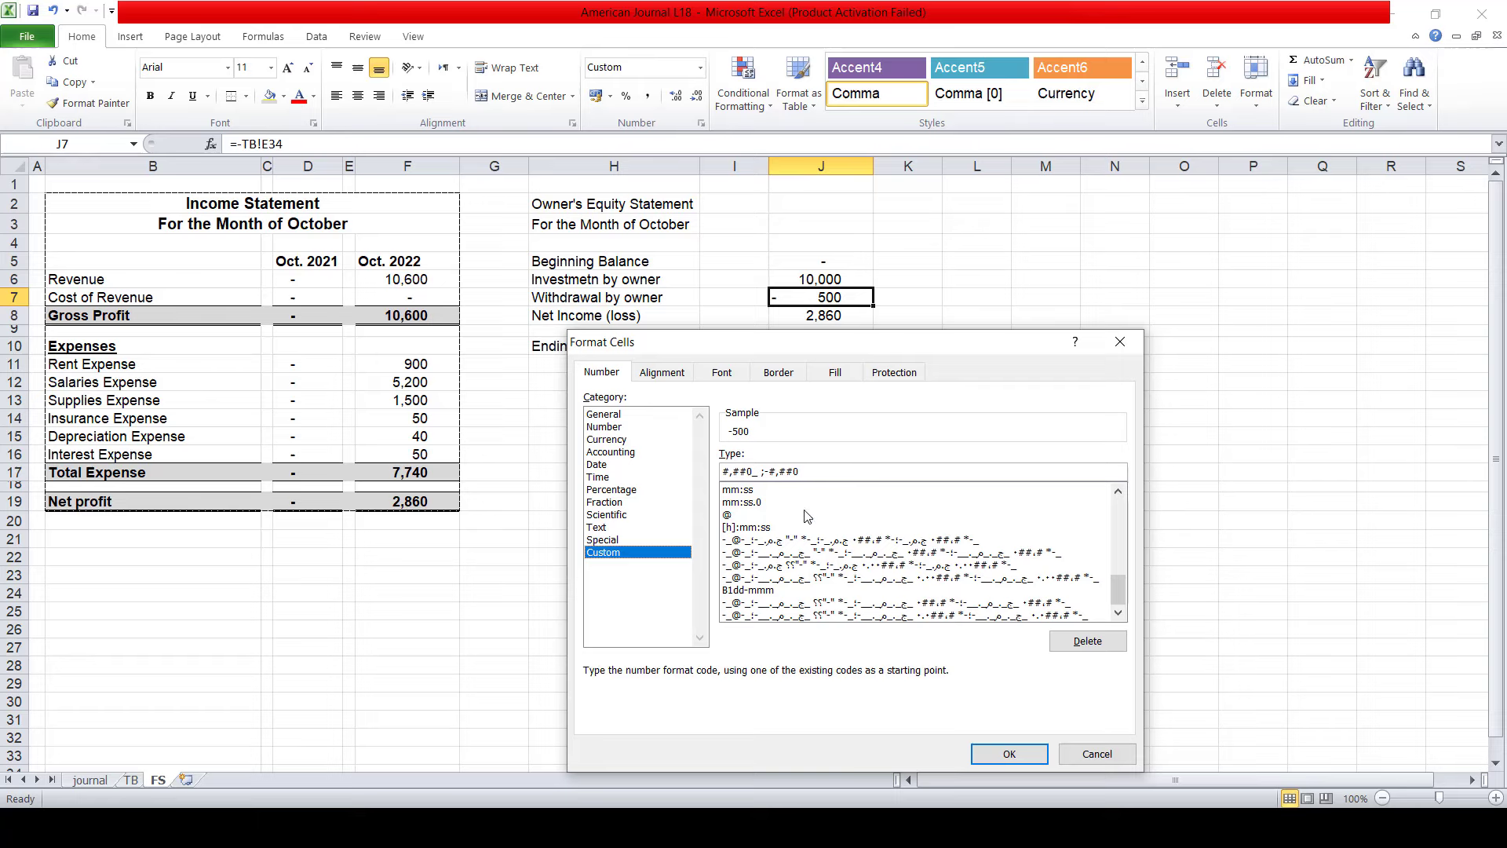
click(753, 503)
key(Page_Up)
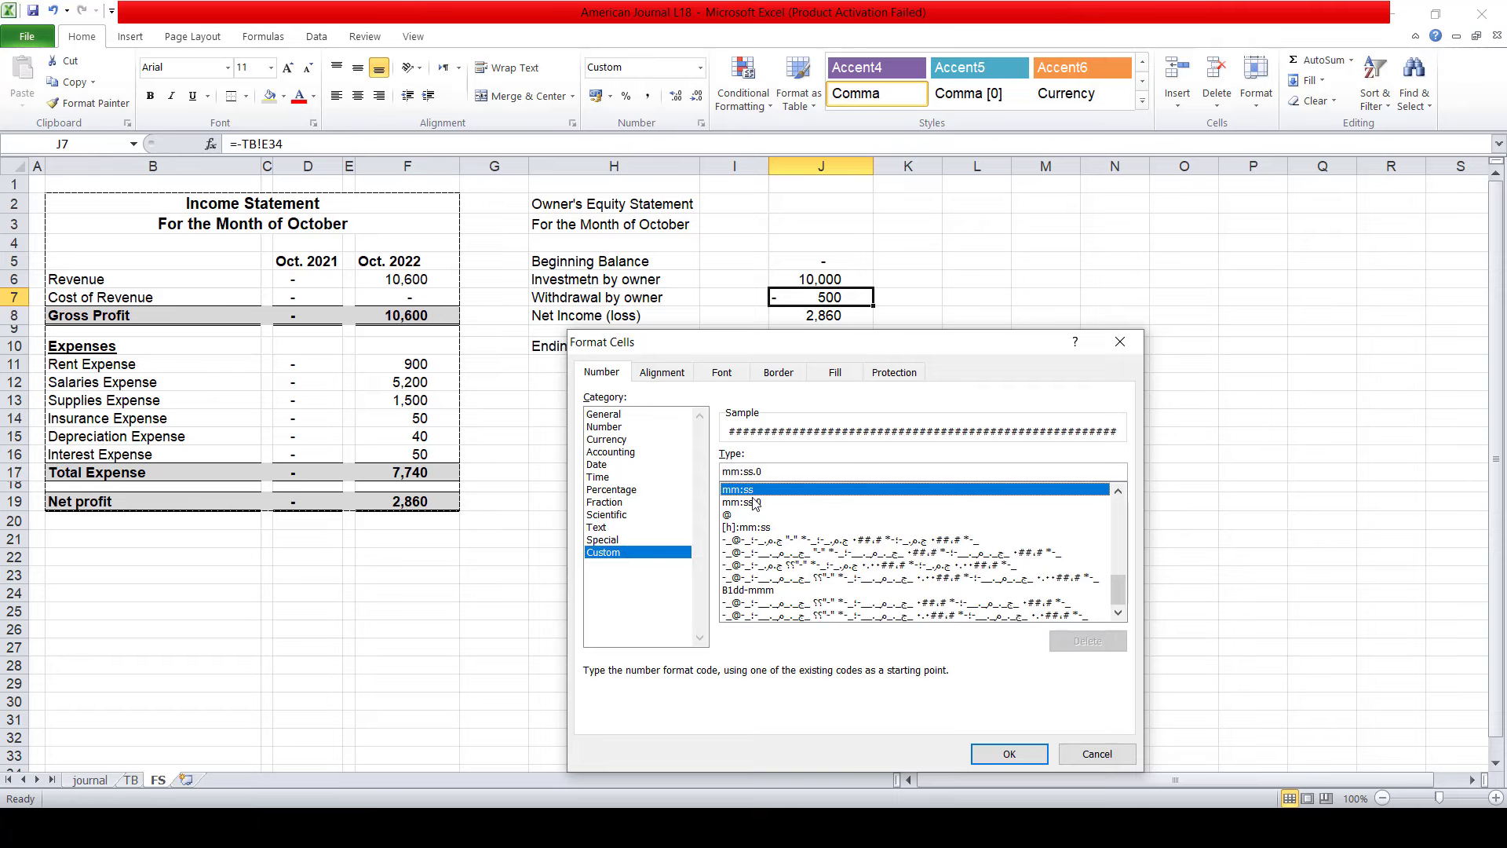
key(Page_Up)
key(Up)
key(Up)
key(Up)
key(Up)
key(Up)
key(Up)
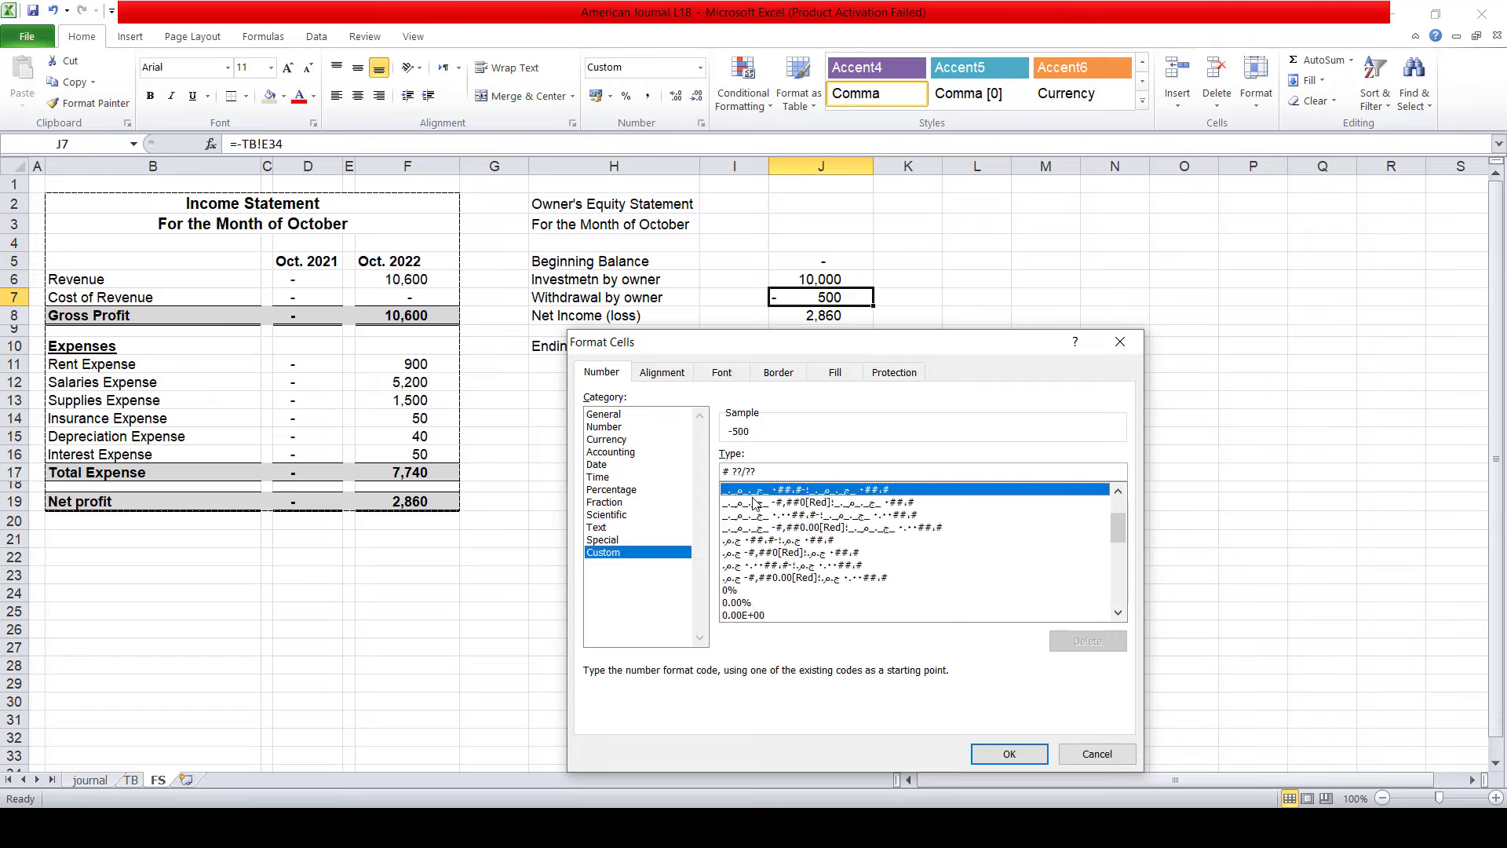
key(Up)
key(Up)
key(Up)
key(Up)
key(Up)
key(Up)
key(Down)
key(Down)
key(Down)
key(Down)
key(Down)
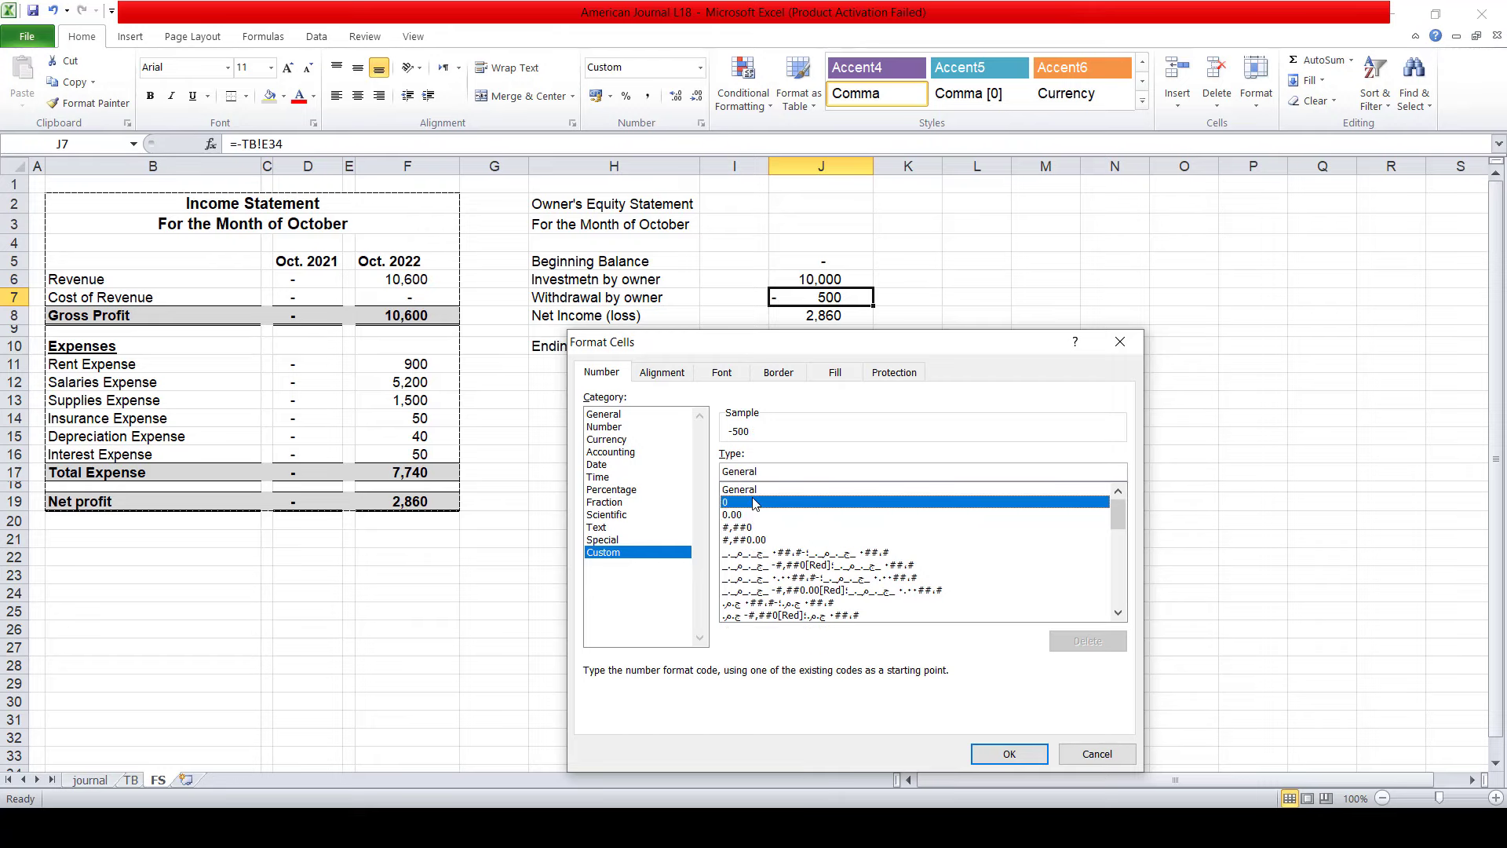
key(Down)
key(Down)
key(Down)
key(Down)
key(Down)
key(Down)
key(Down)
key(Down)
key(Down)
key(Down)
key(Down)
key(Down)
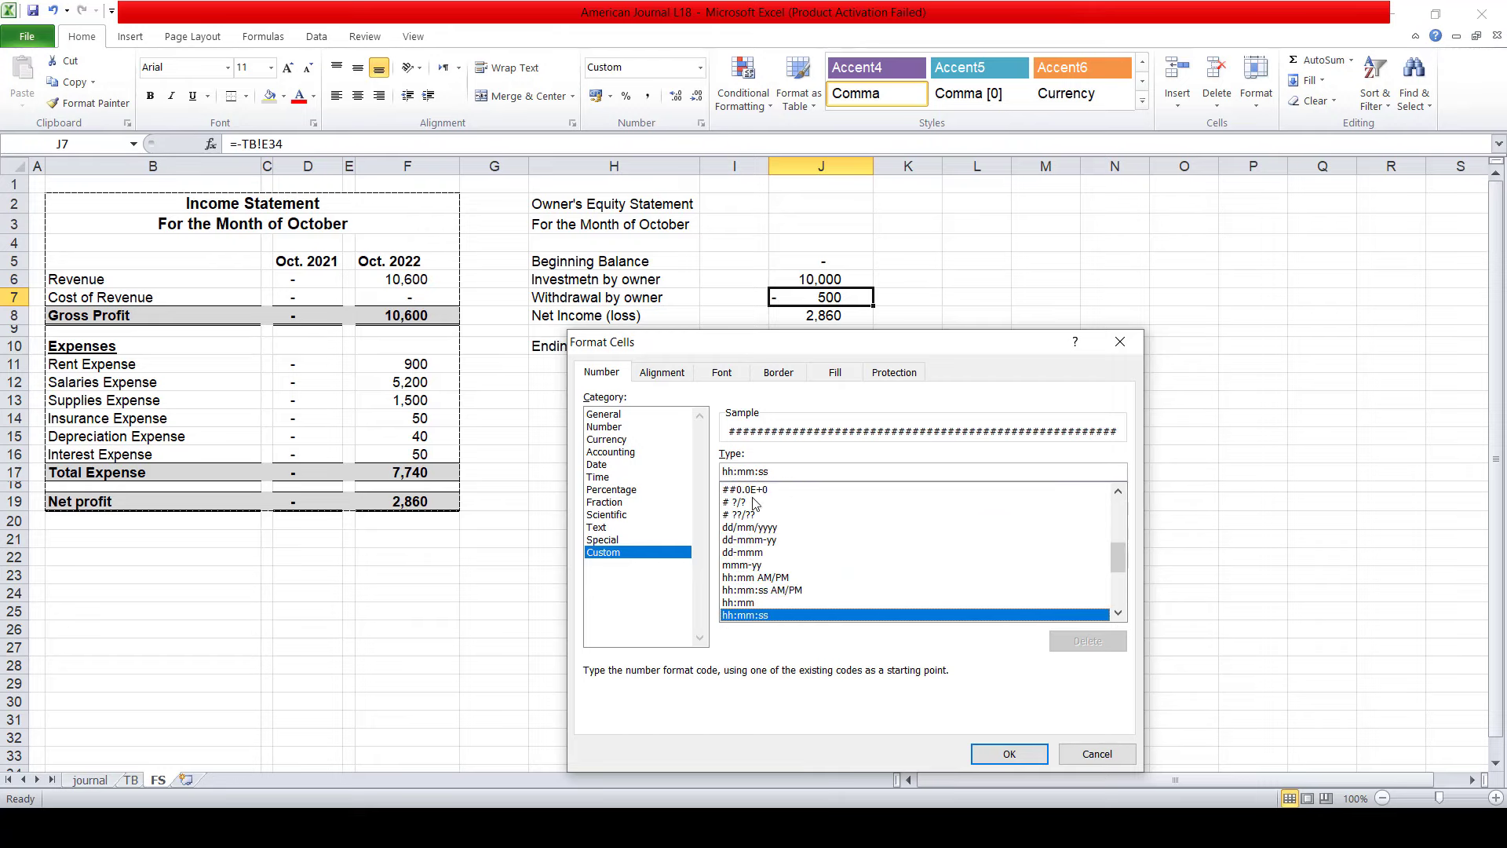
key(Down)
key(Down)
key(Down)
key(Down)
key(Down)
key(Down)
key(Down)
key(Down)
key(Down)
key(Down)
key(Down)
key(Down)
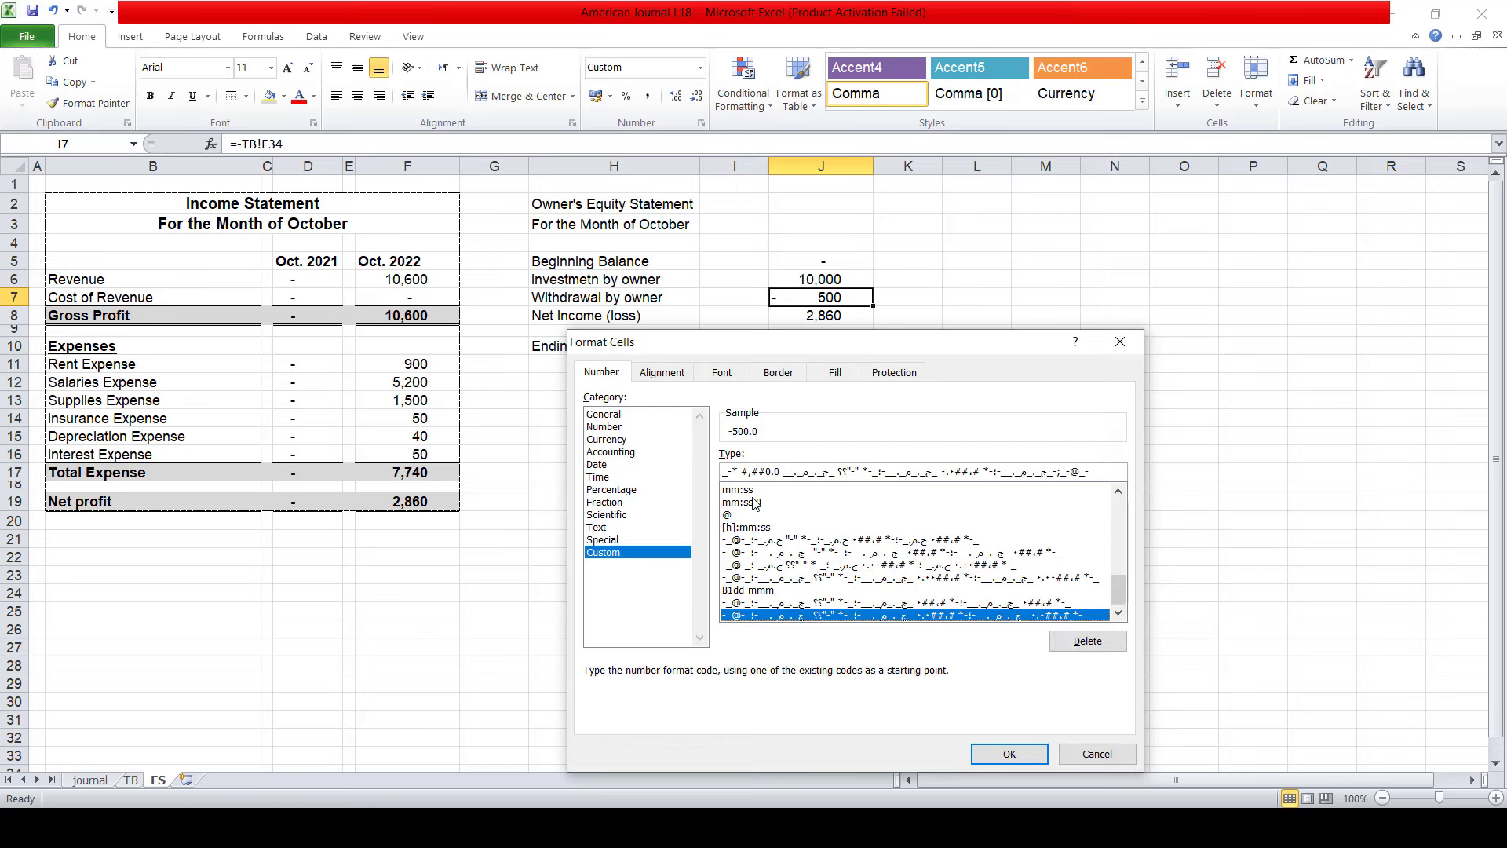
key(Escape)
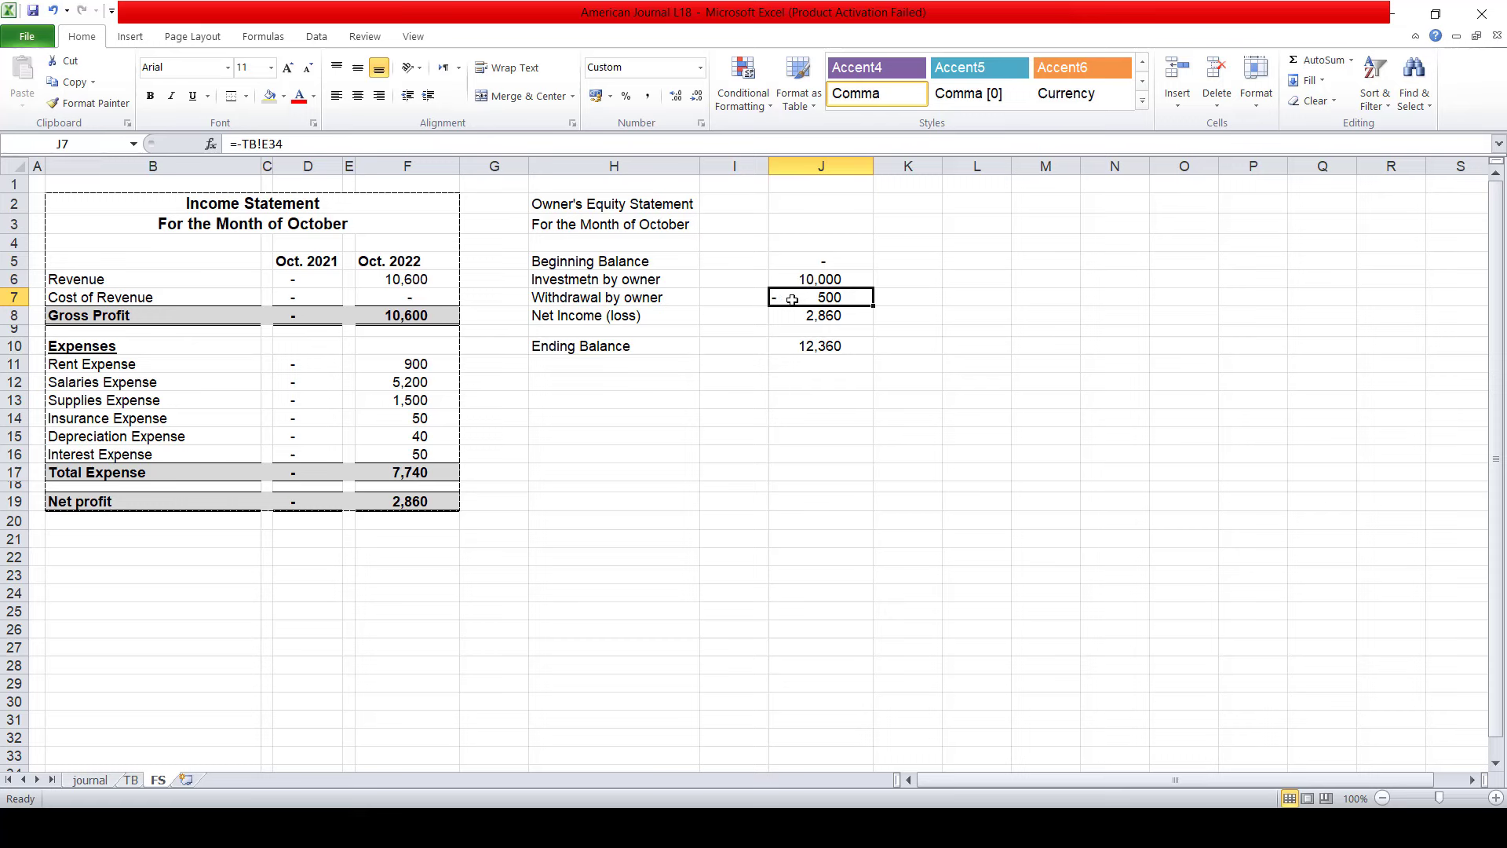
- Copy the Net profit row's bold grey total formatting onto the Ending Balance label and 12,360 amount
click(826, 345)
click(611, 345)
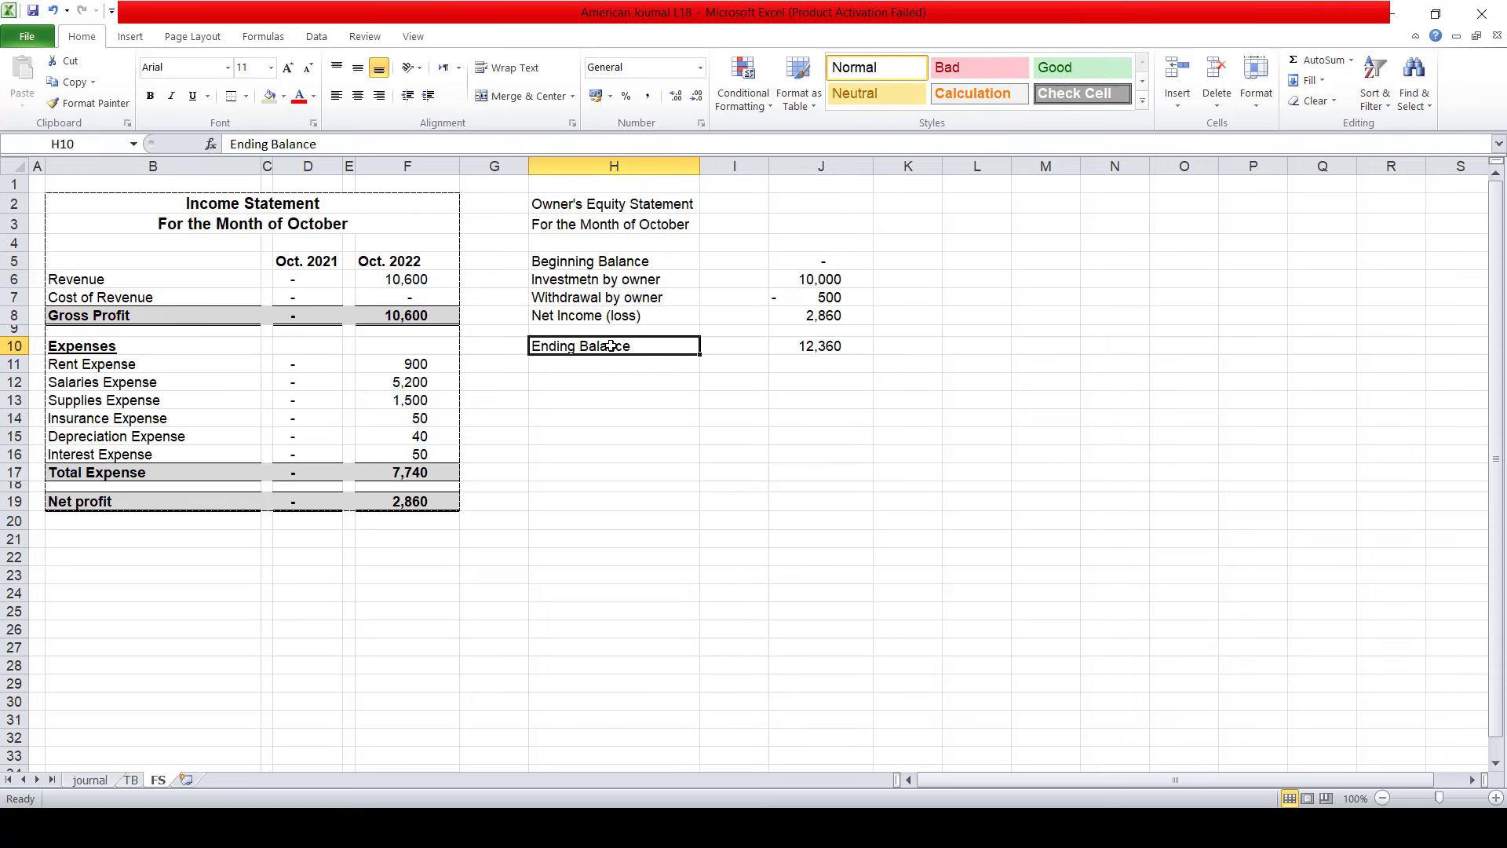
key(shift+Right)
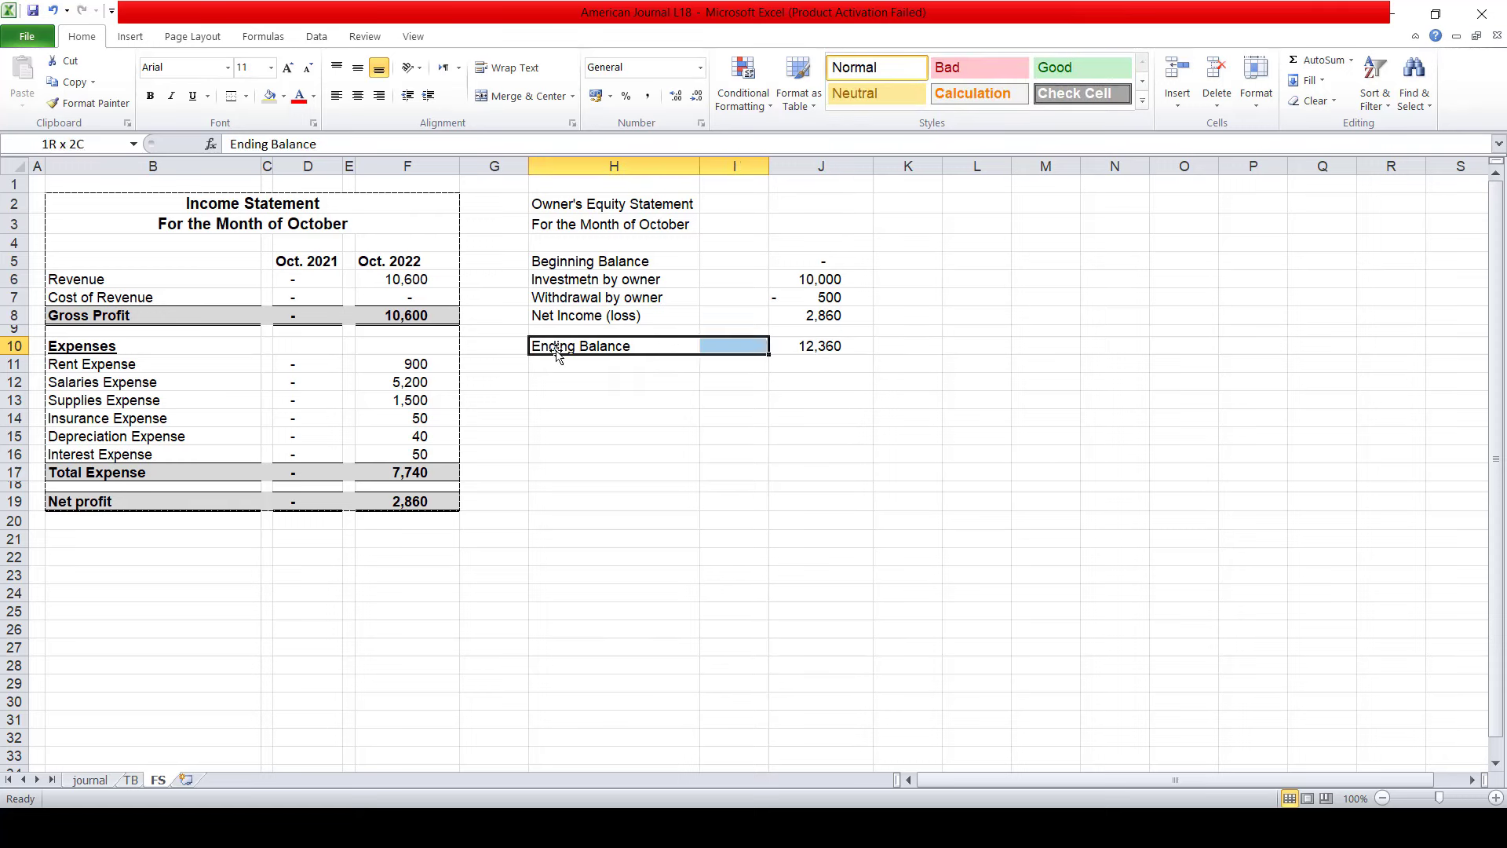
key(shift+Right)
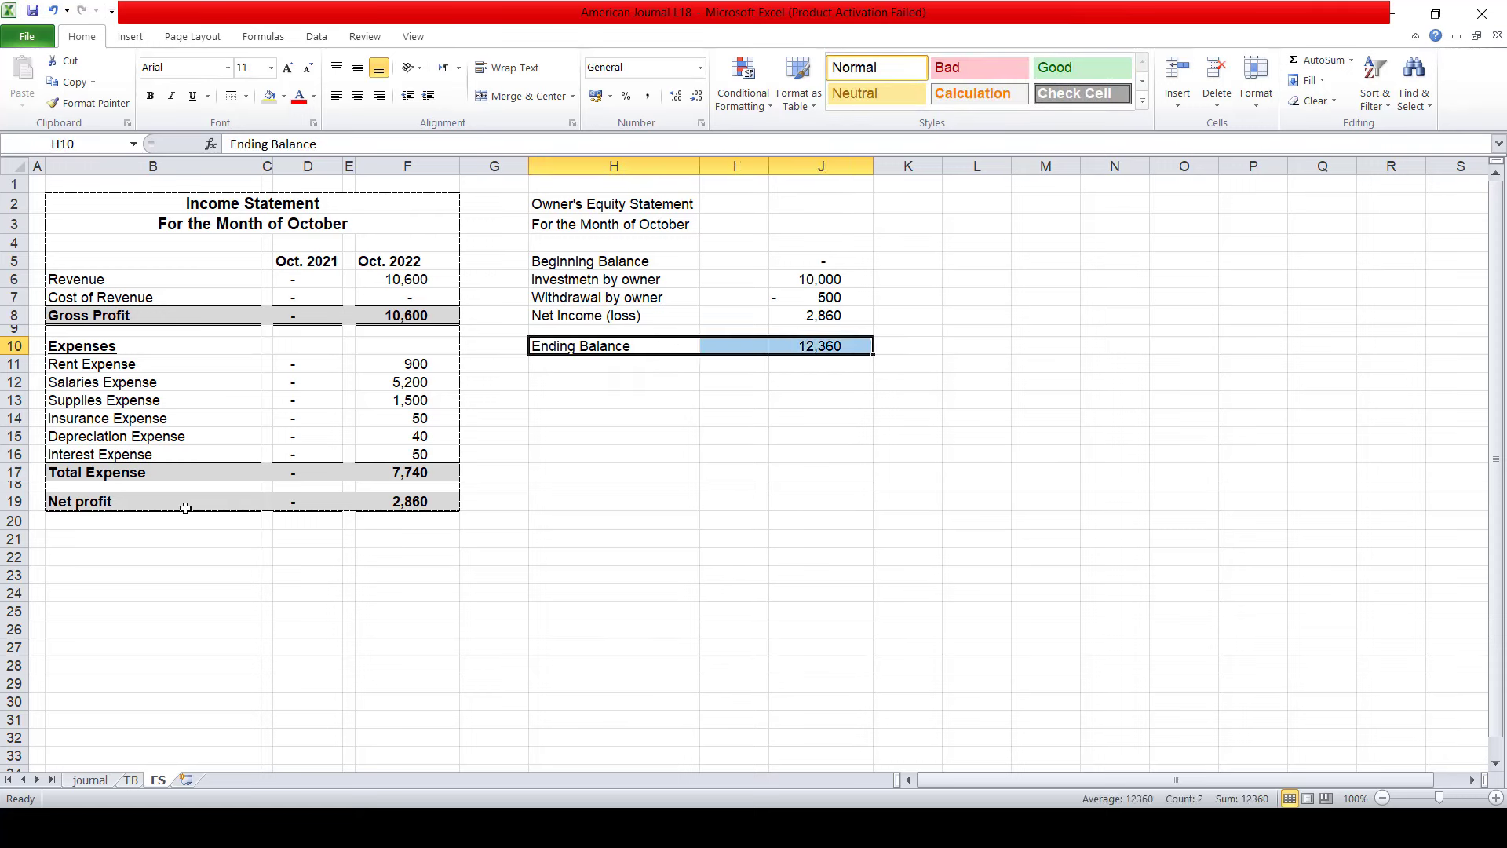
click(185, 507)
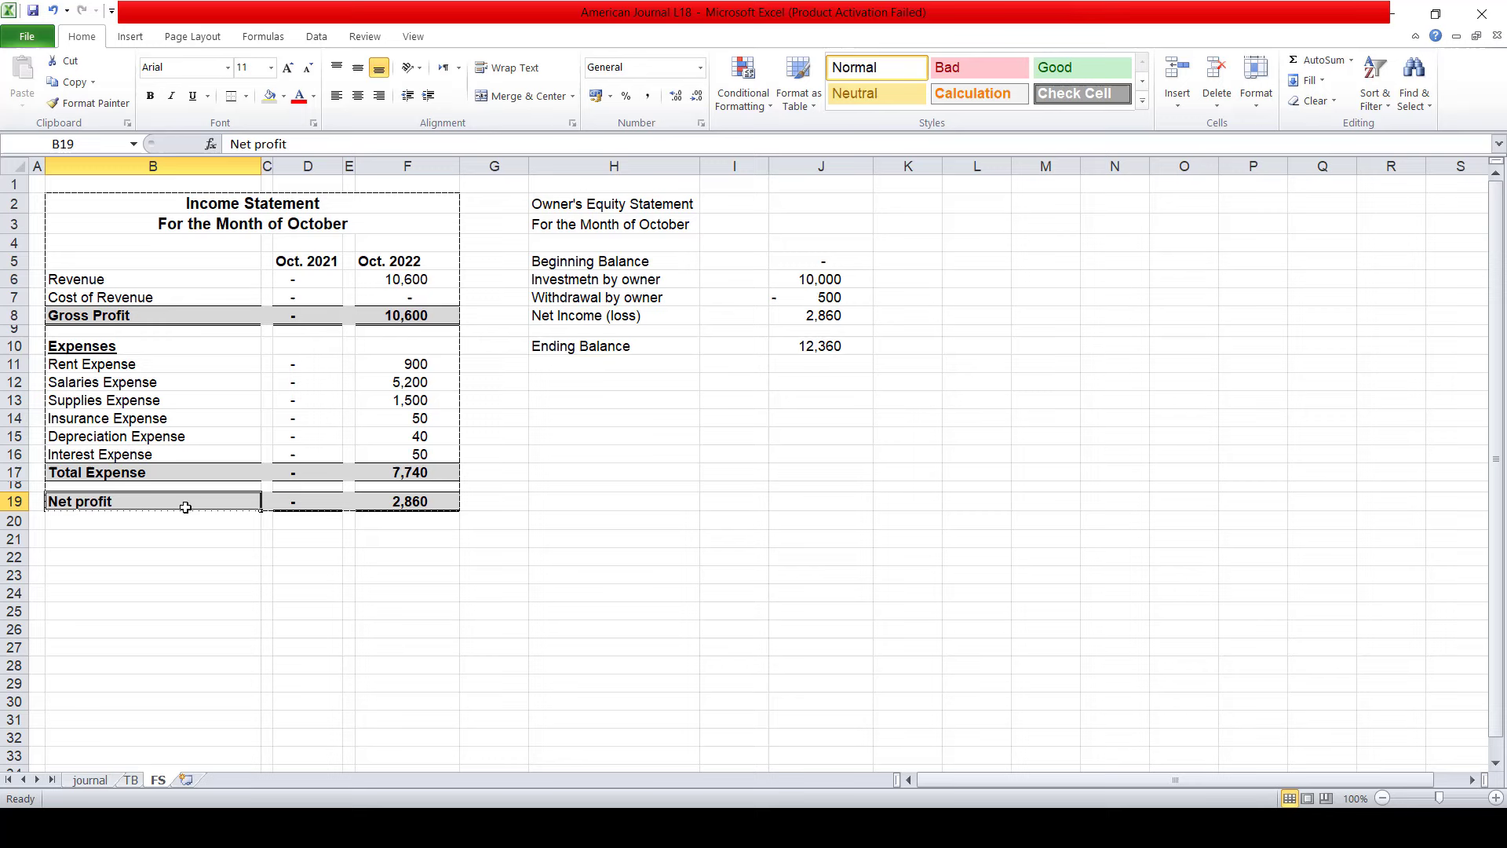
click(86, 102)
click(621, 346)
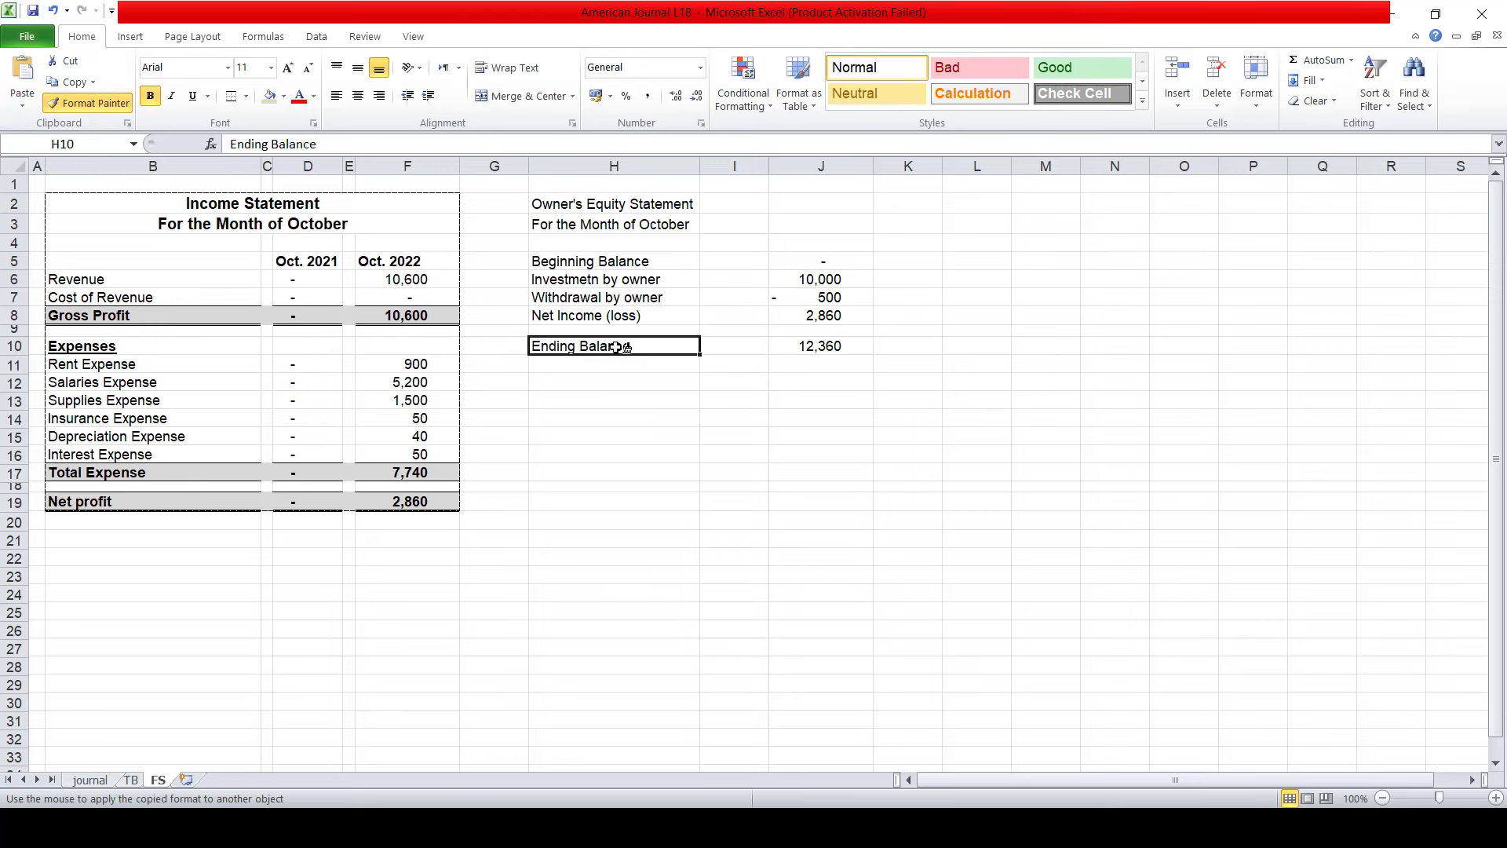
click(87, 103)
click(824, 345)
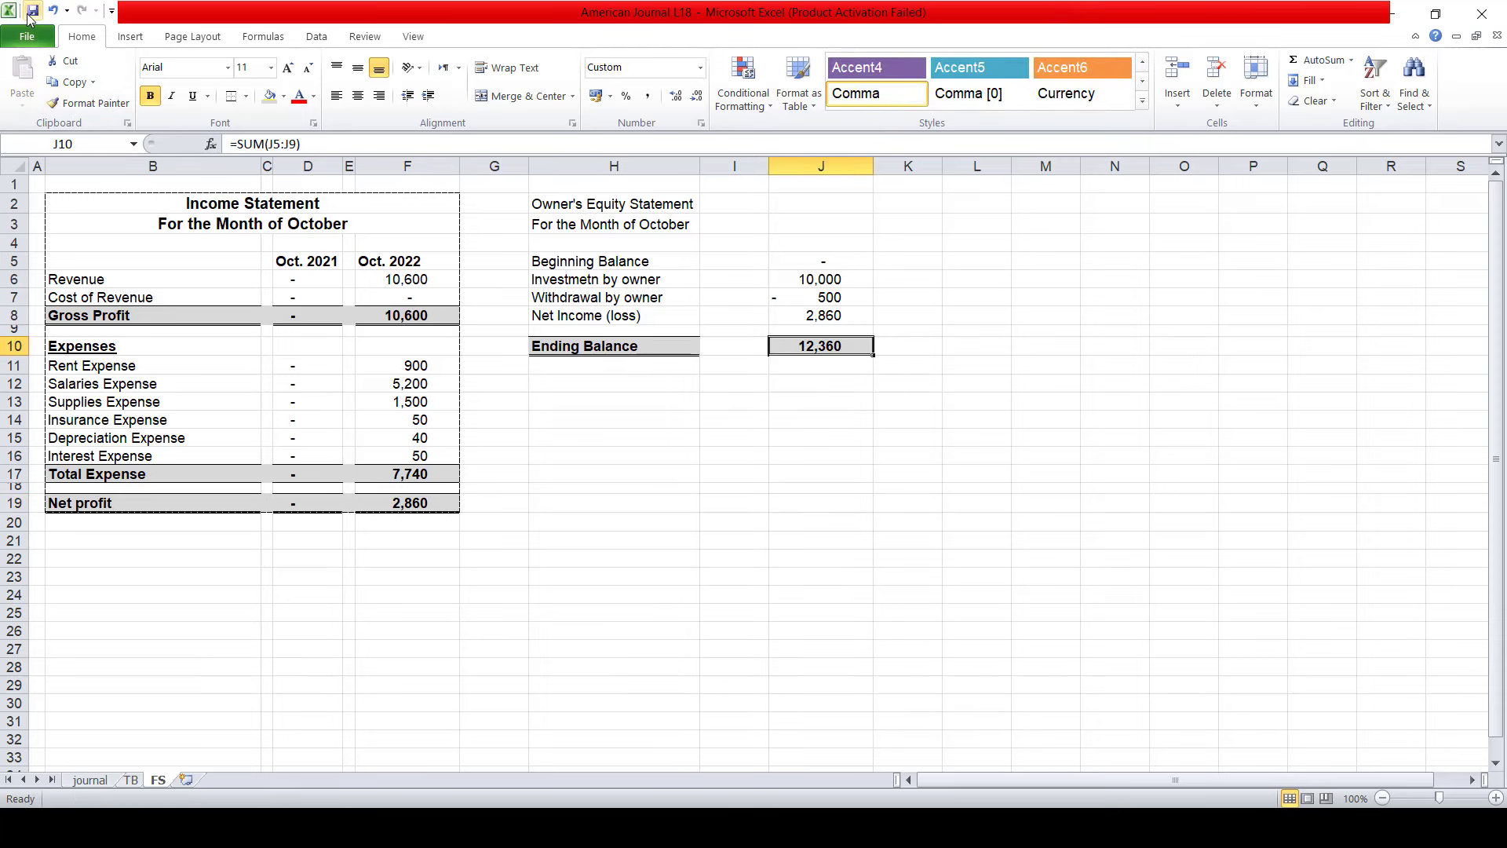
- Head the equity figures 'Oct. 2022' and insert two blank columns before them
click(819, 238)
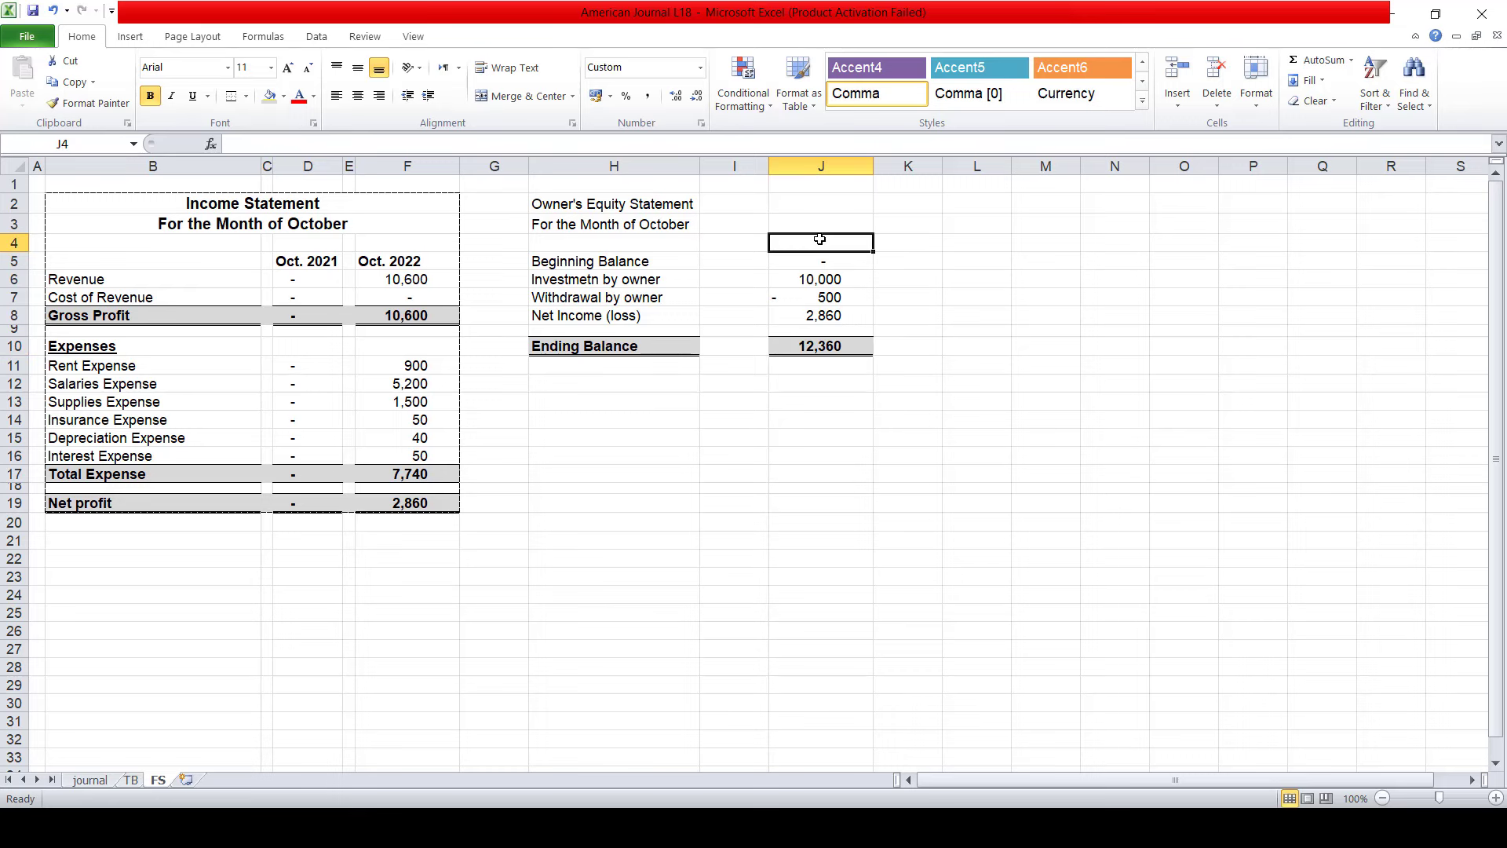
text(O)
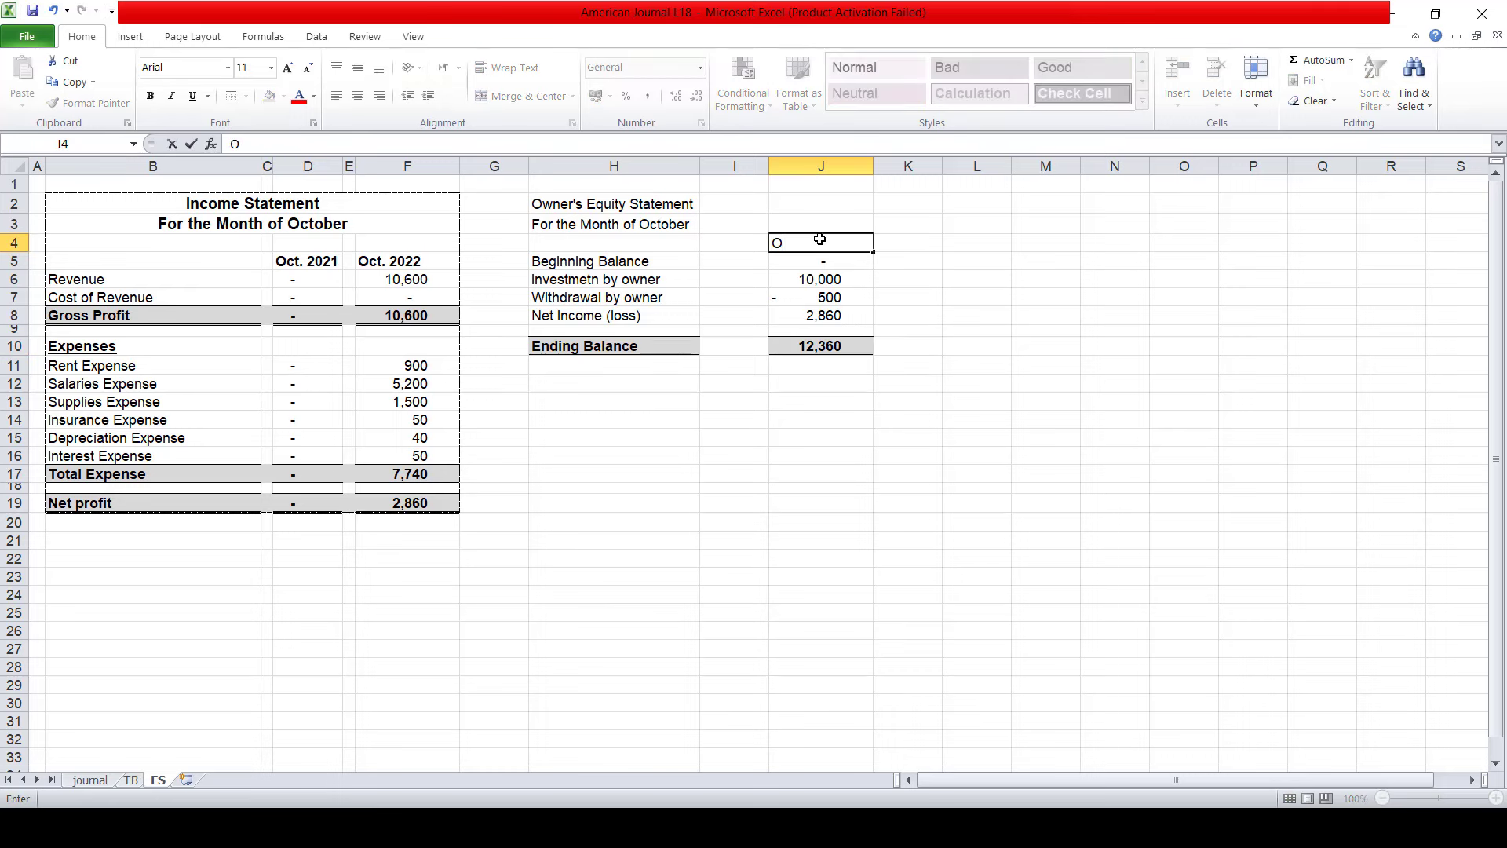
text(ct. )
text(2022)
key(Tab)
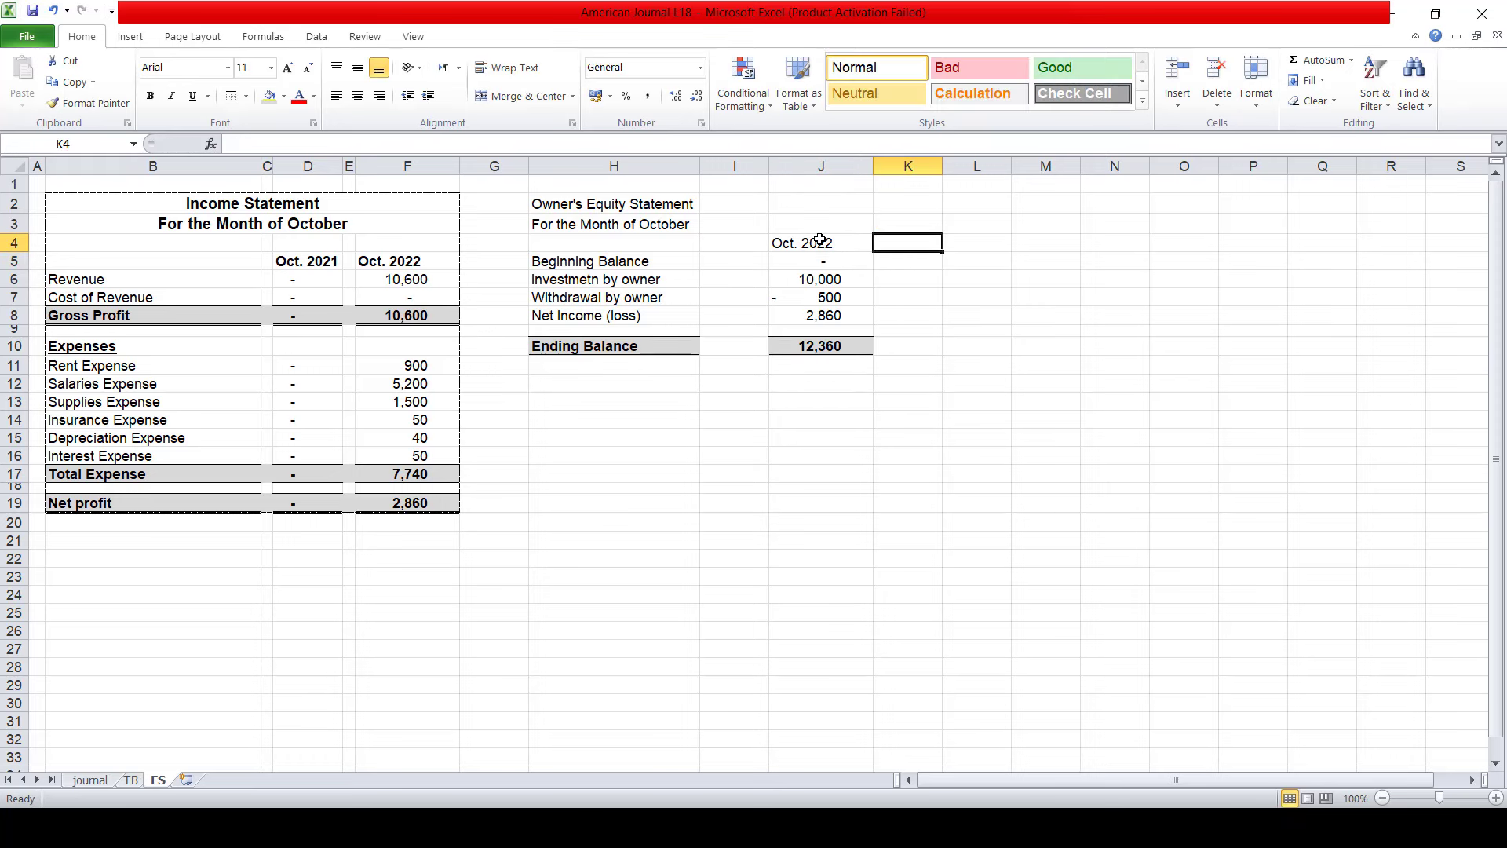
click(820, 242)
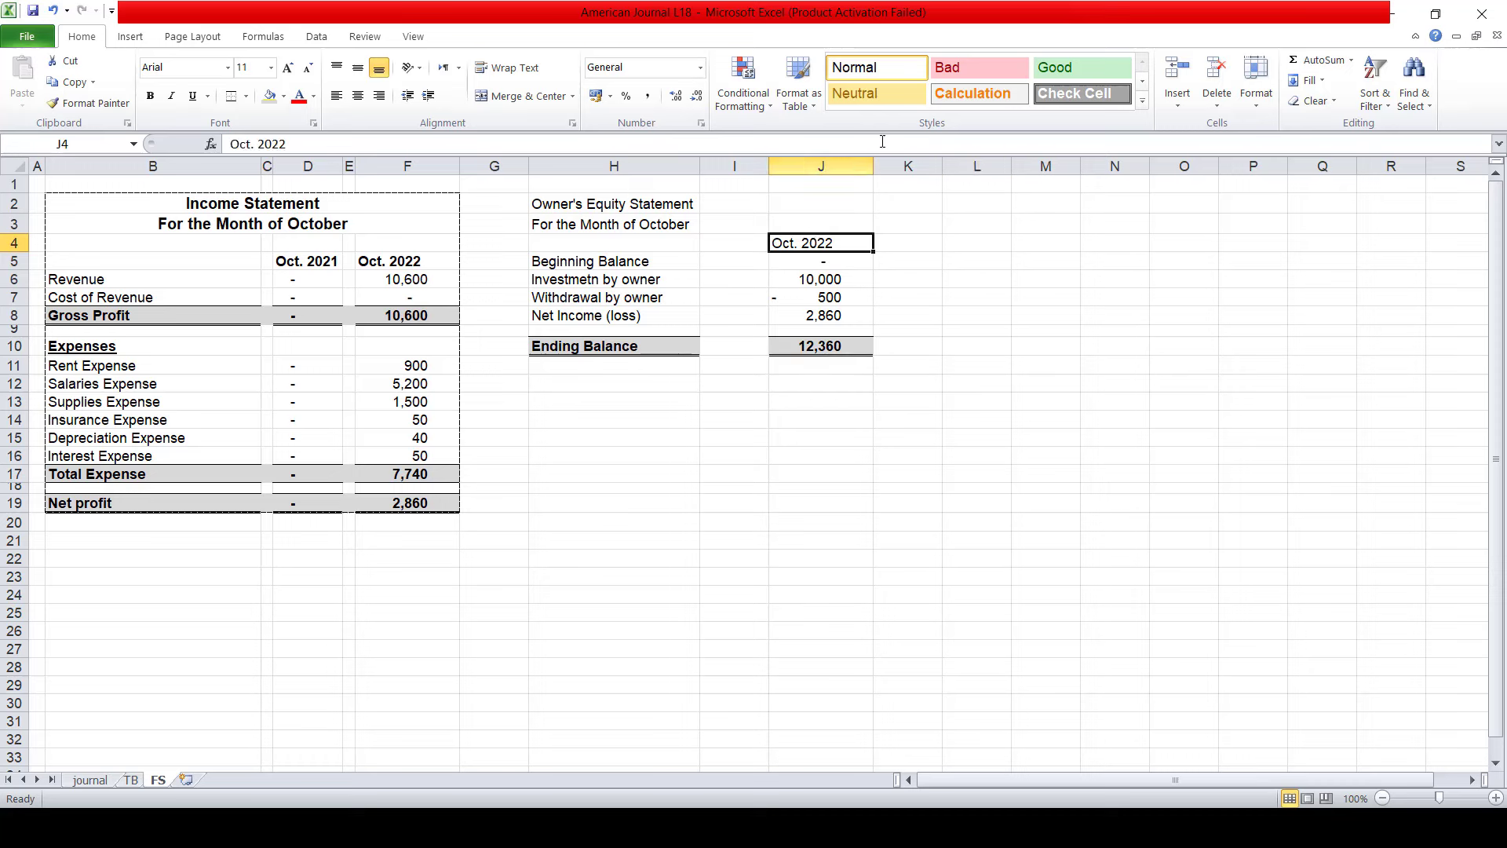
drag(821, 166, 908, 166)
right_click(908, 167)
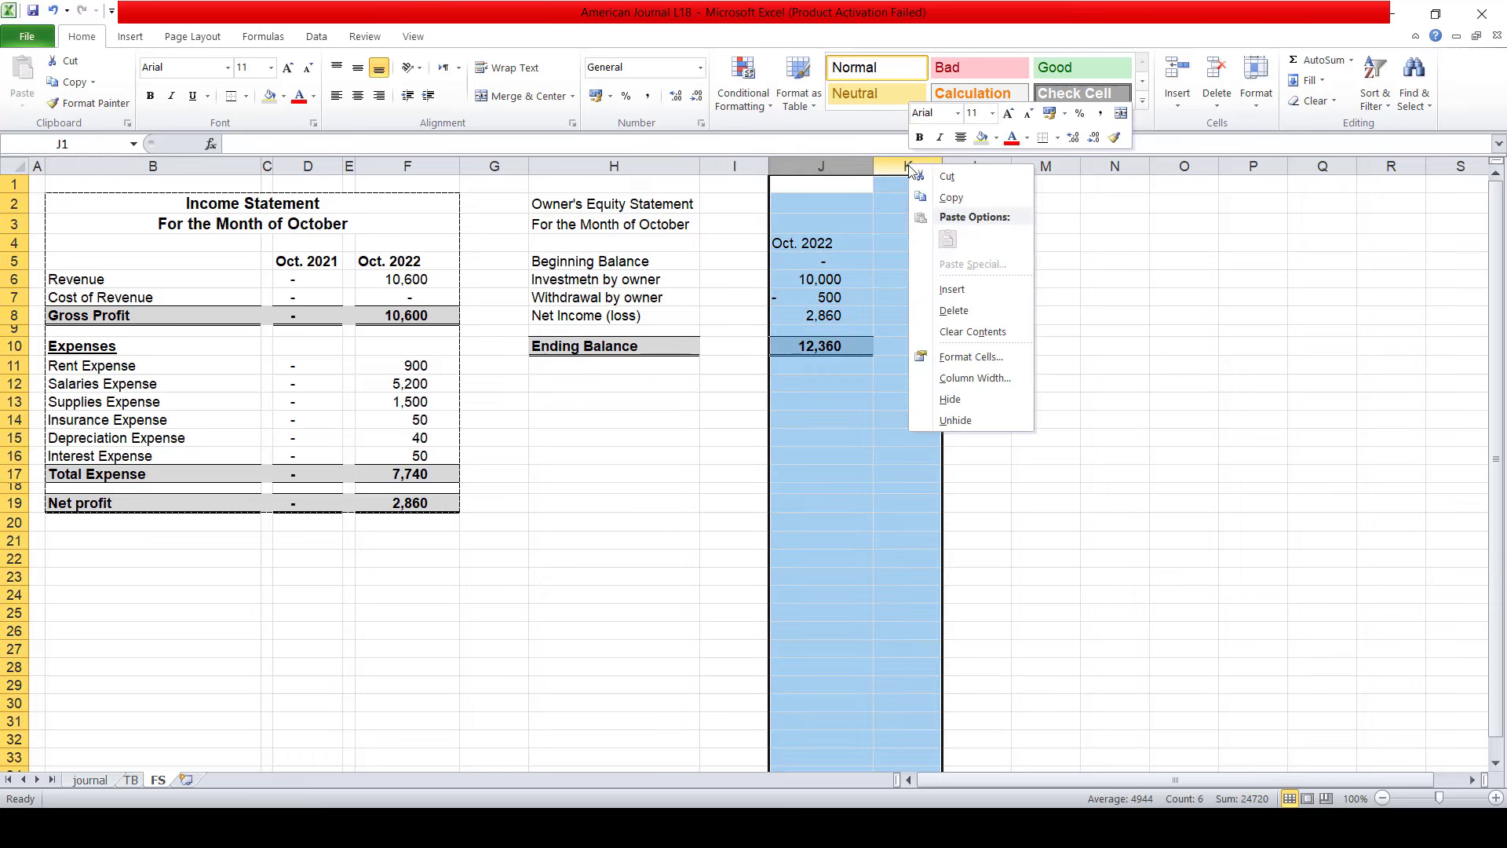
click(952, 289)
- Enter an 'Oct. 2021' header in J4 with zeros in J5:J8
click(821, 243)
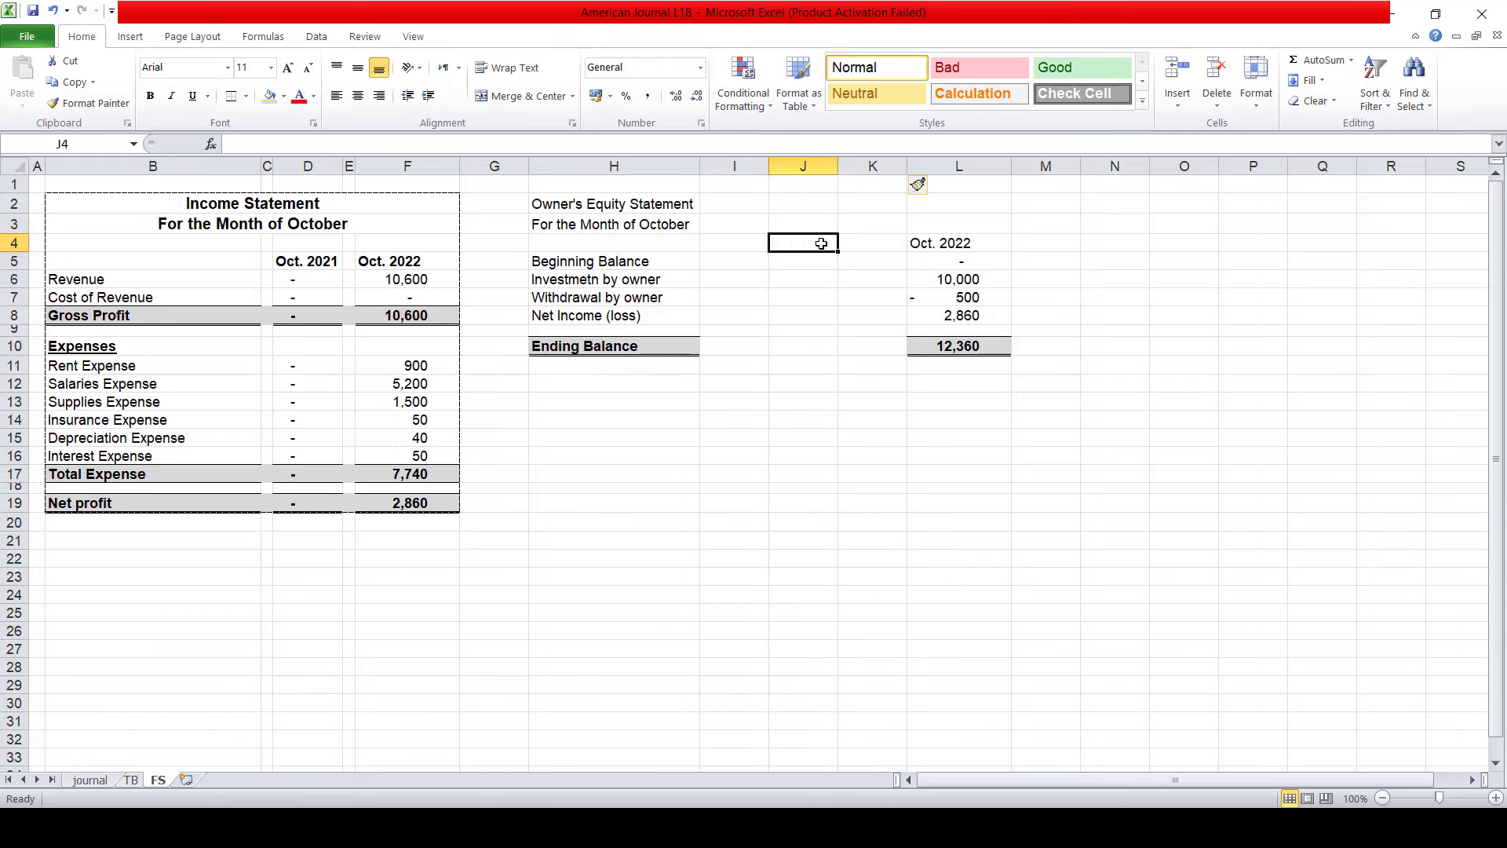
text(Oct.)
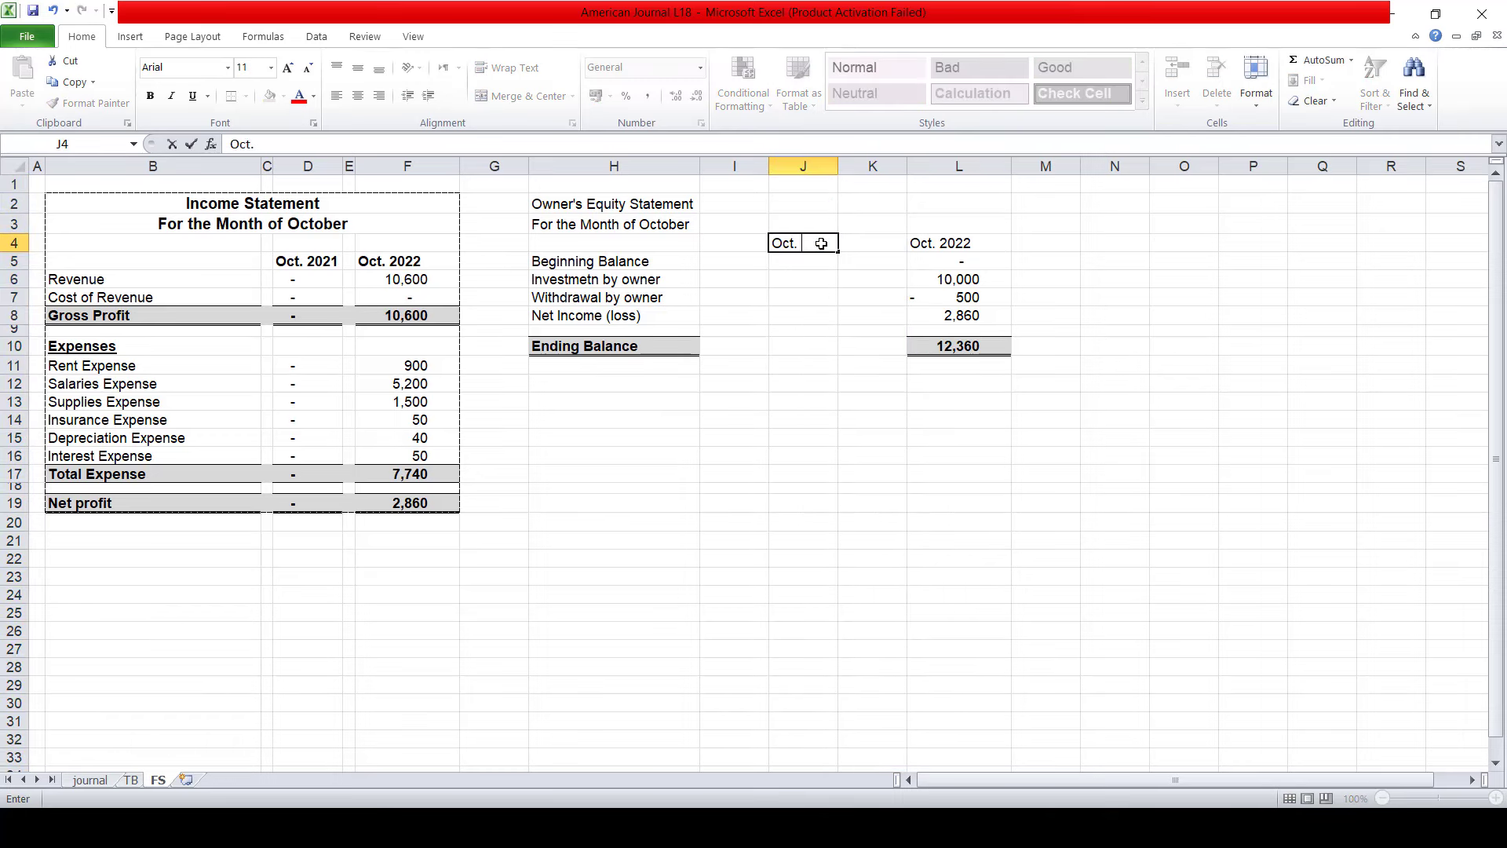
text(021)
key(Return)
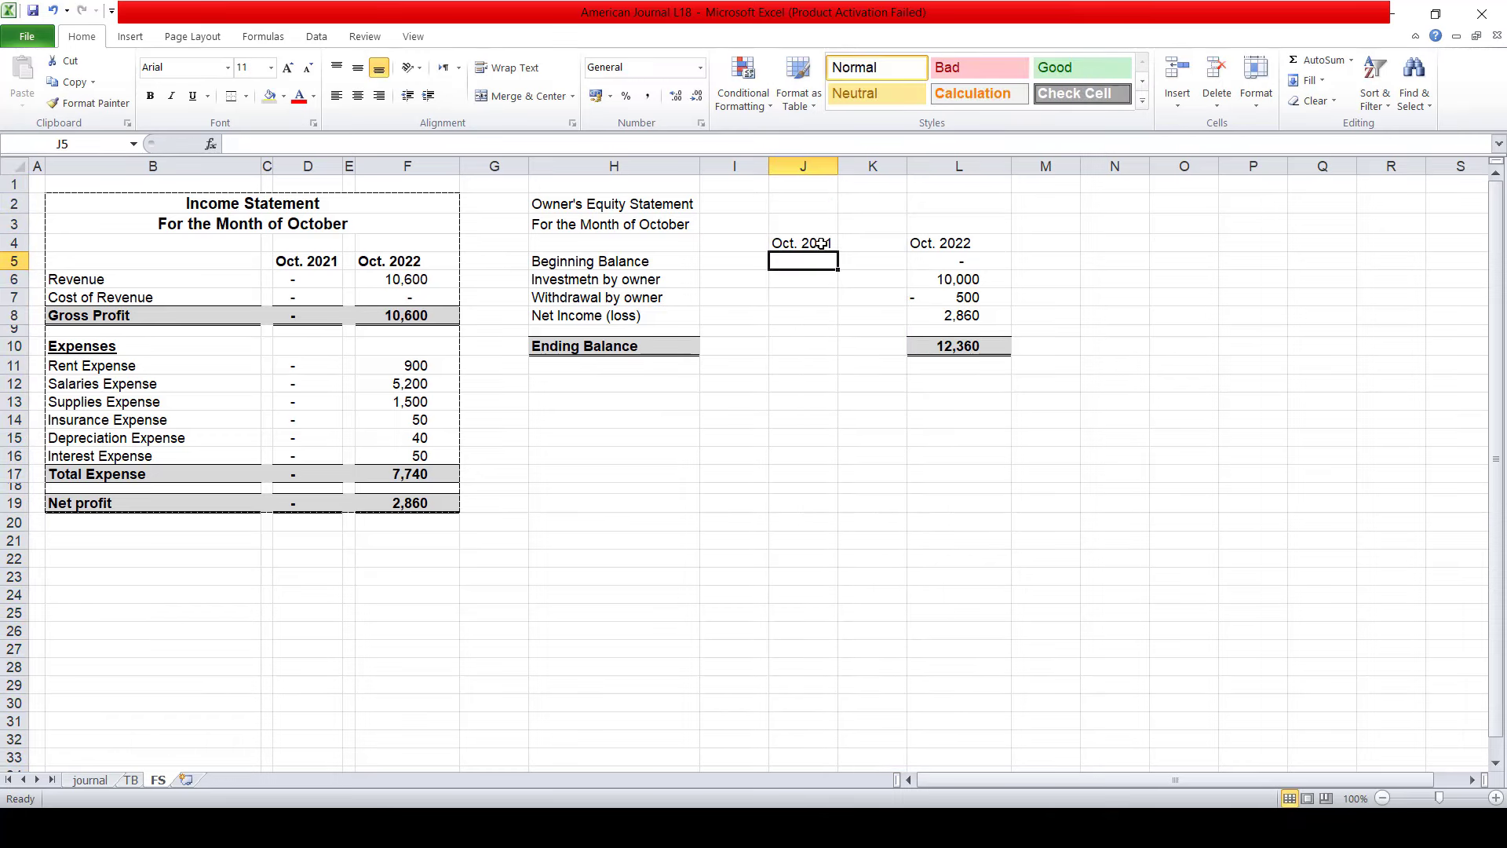
text(0)
key(Return)
text(0)
key(Return)
text(0)
key(Return)
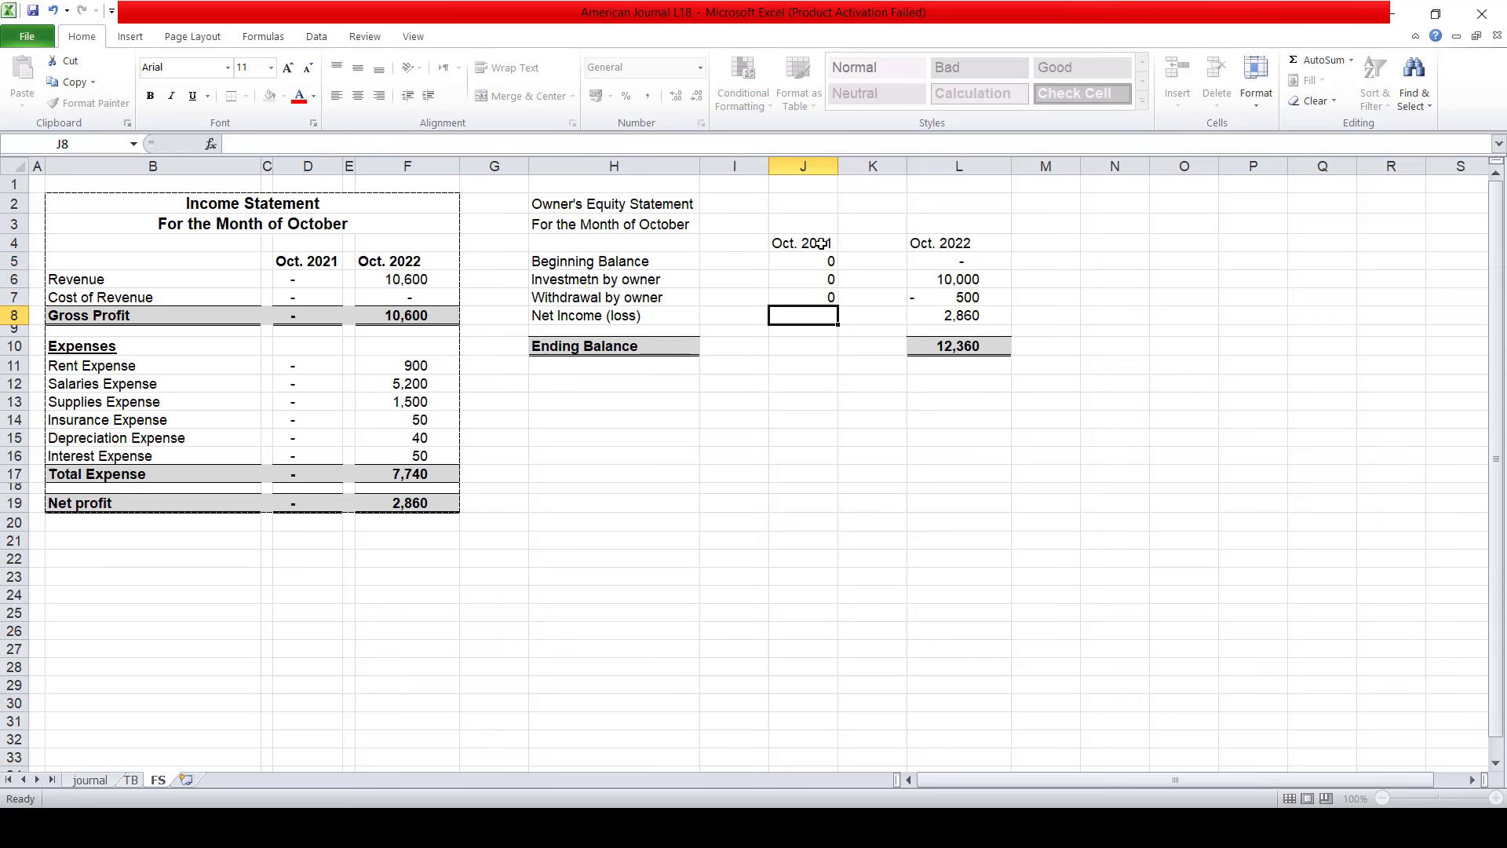
text(0)
- Copy the Oct. 2022 Ending Balance sum formula into the Oct. 2021 total cell J10
key(Down)
key(Down)
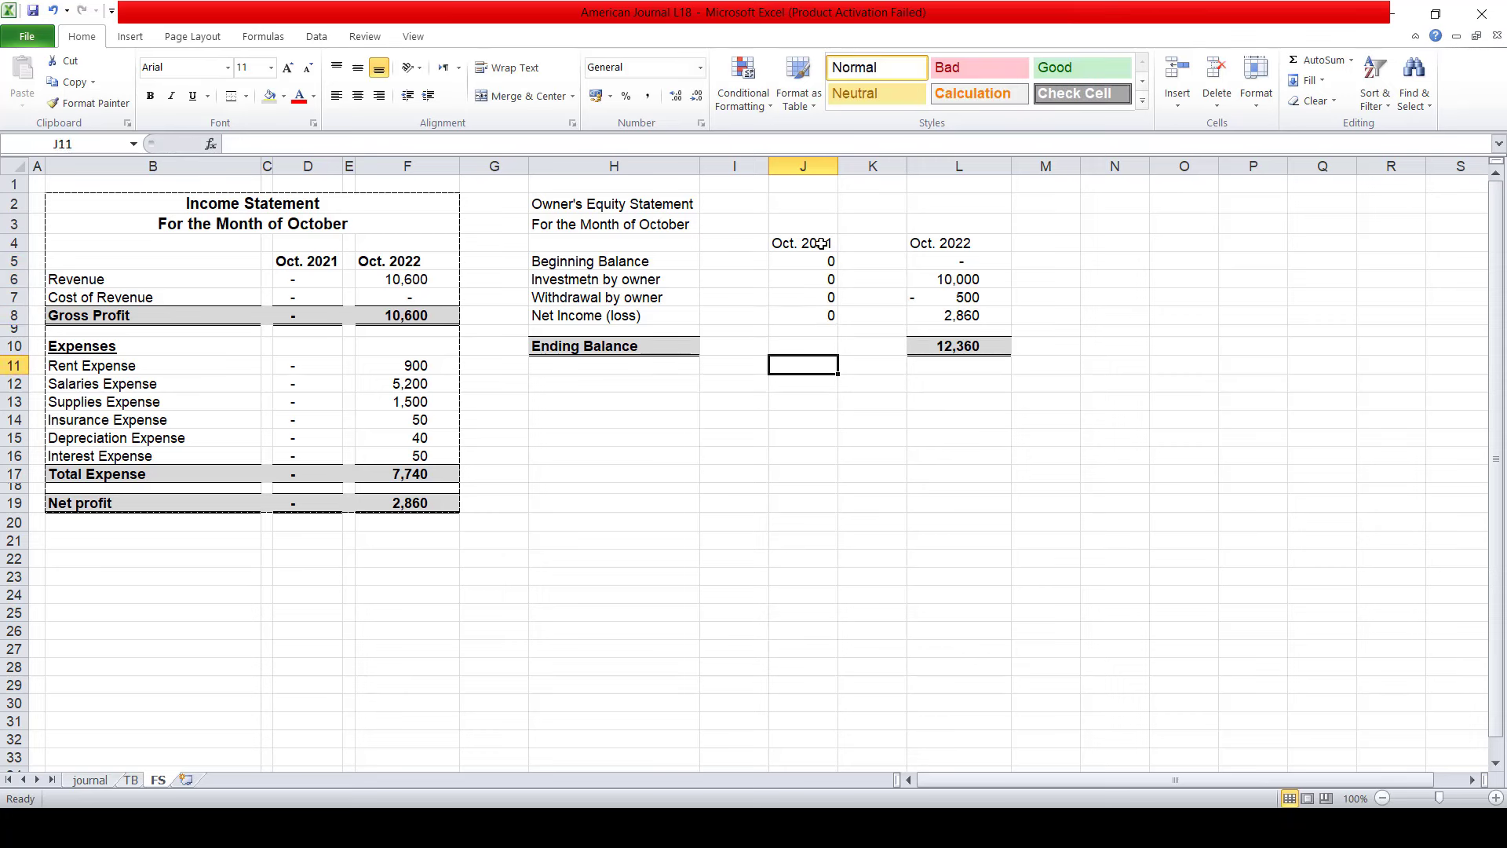
key(Up)
key(Right)
key(Right)
key(ctrl+c)
key(Left)
key(Left)
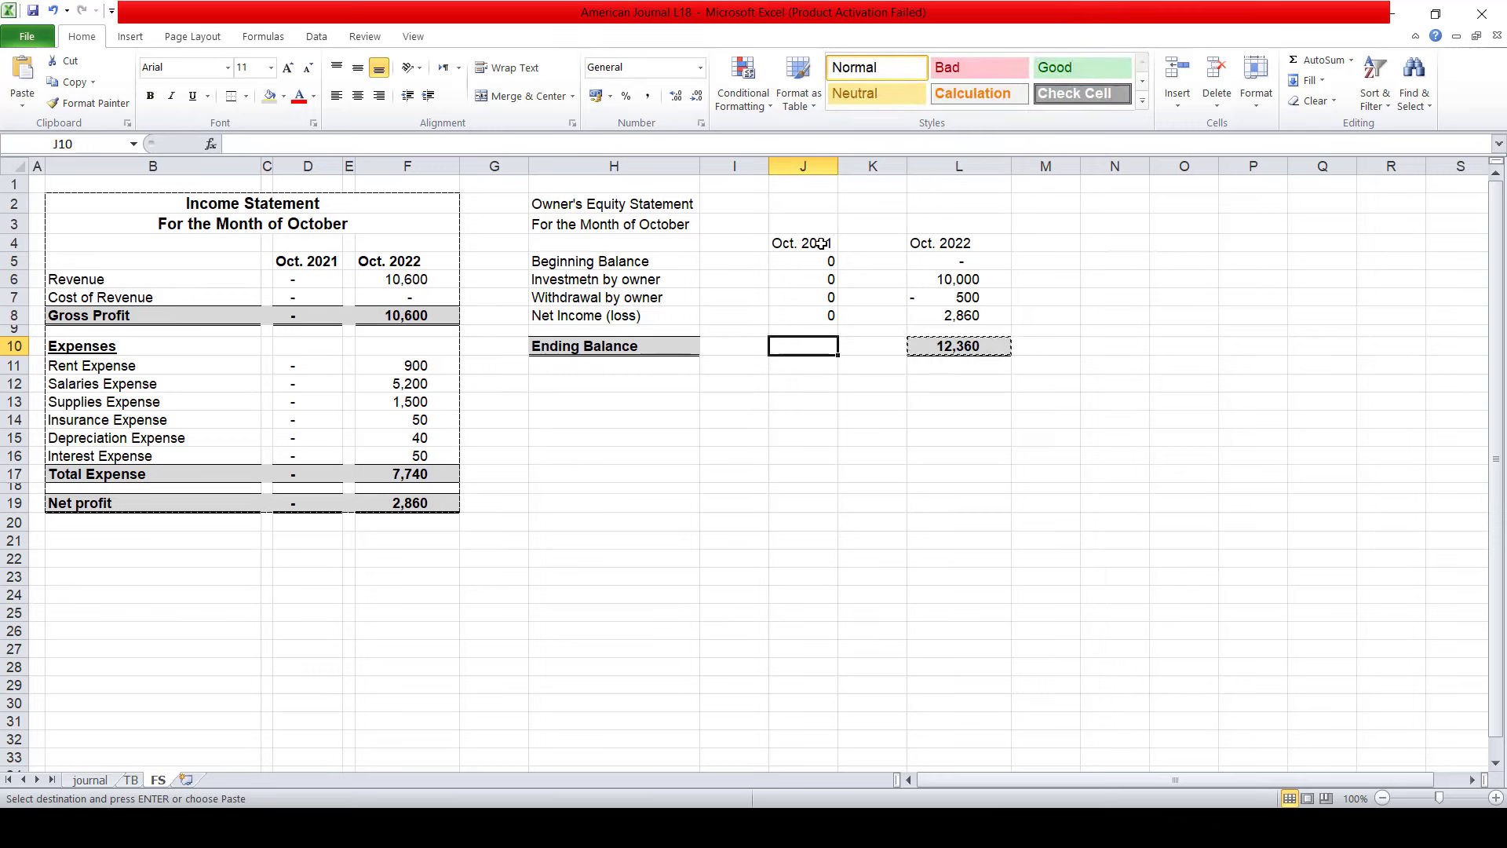
key(ctrl+v)
key(Escape)
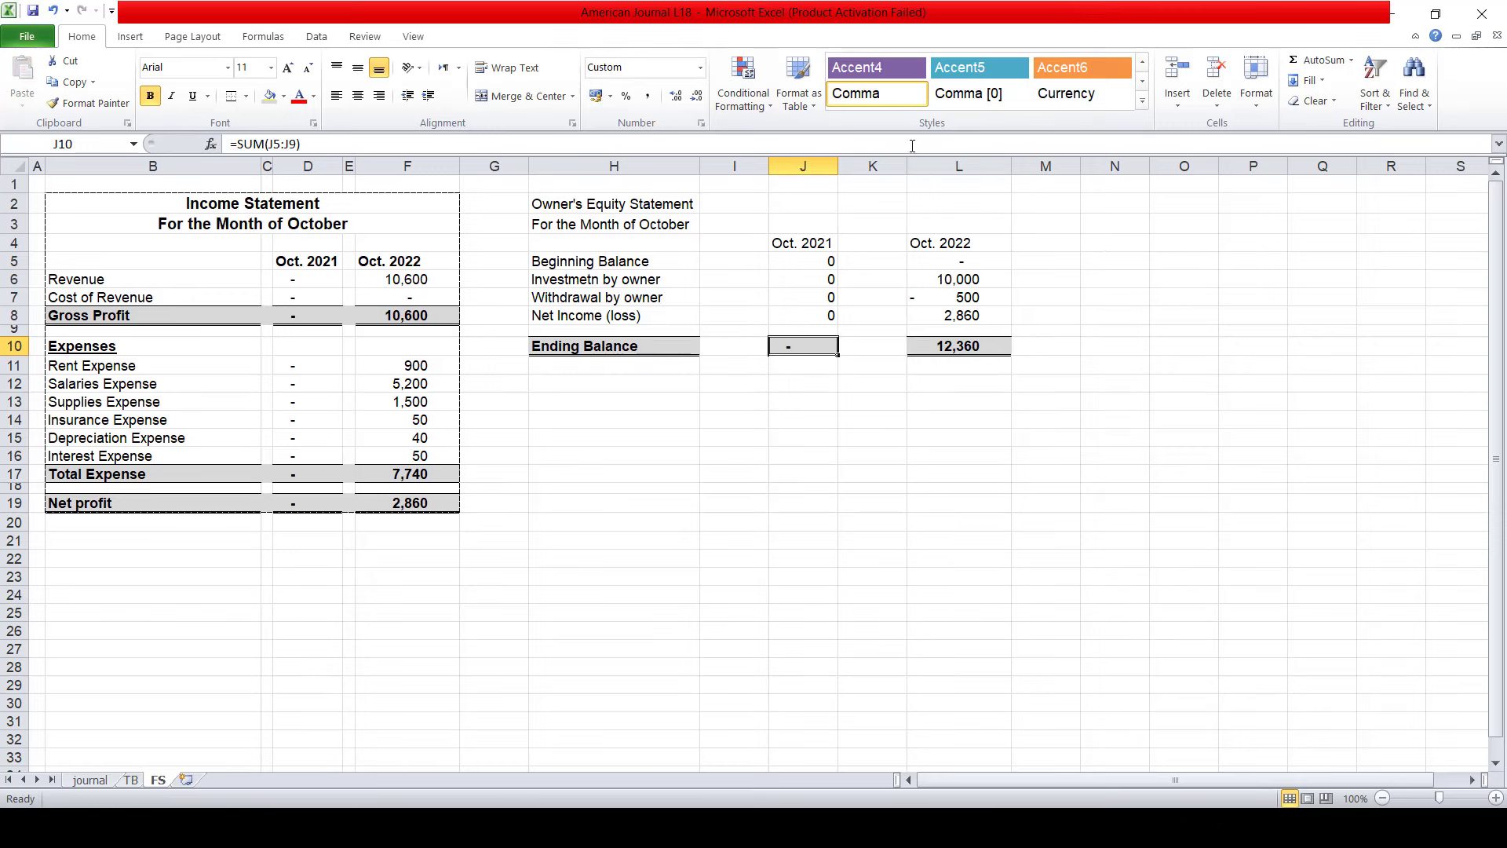
- Narrow gap columns K and I, show Oct. 2021 zeros as accounting dashes, and bold both year headers
drag(905, 162, 846, 166)
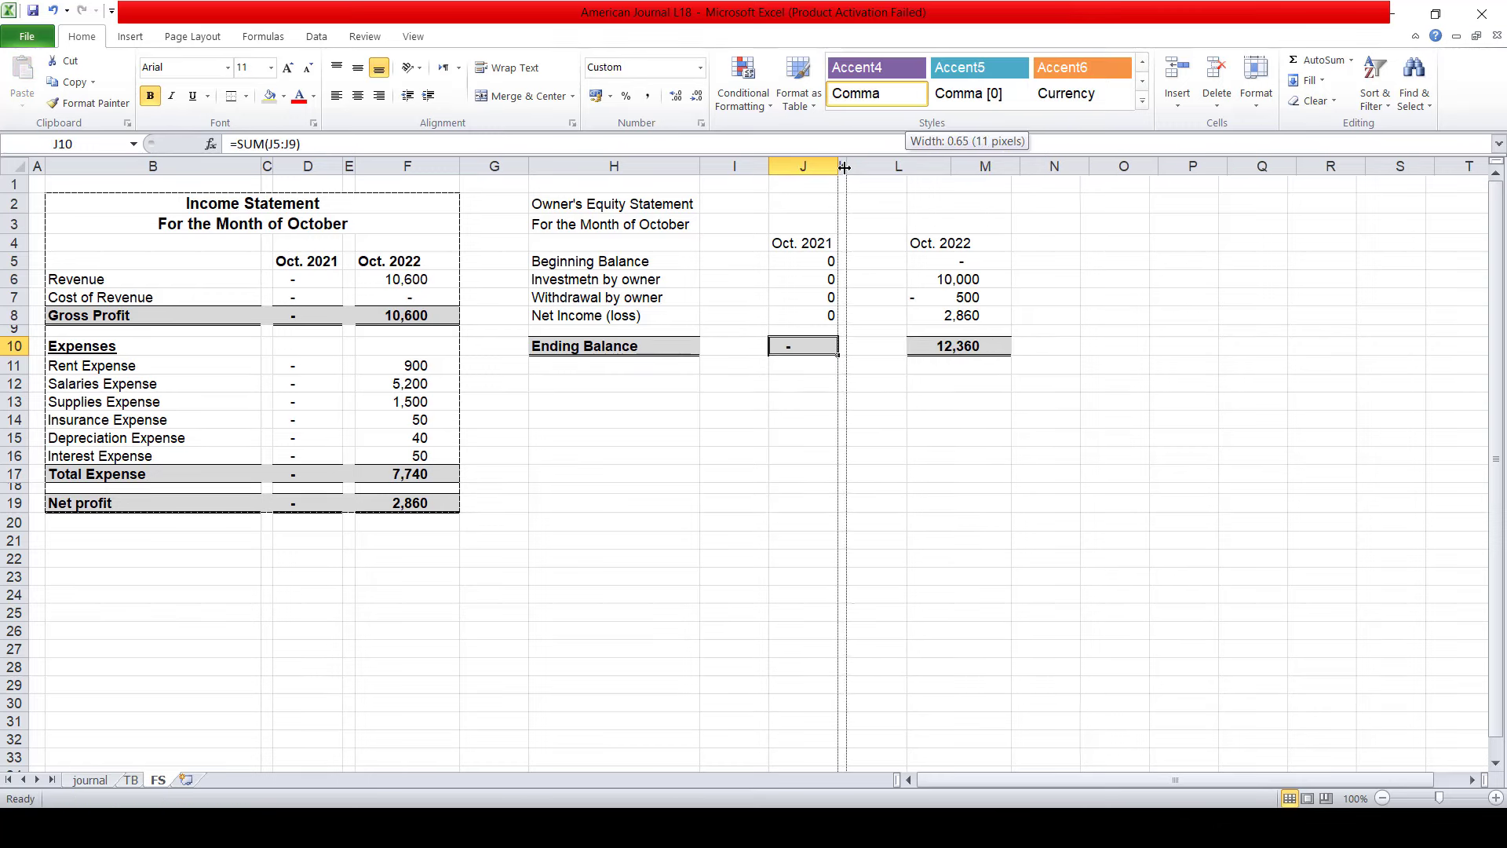
drag(770, 170, 710, 169)
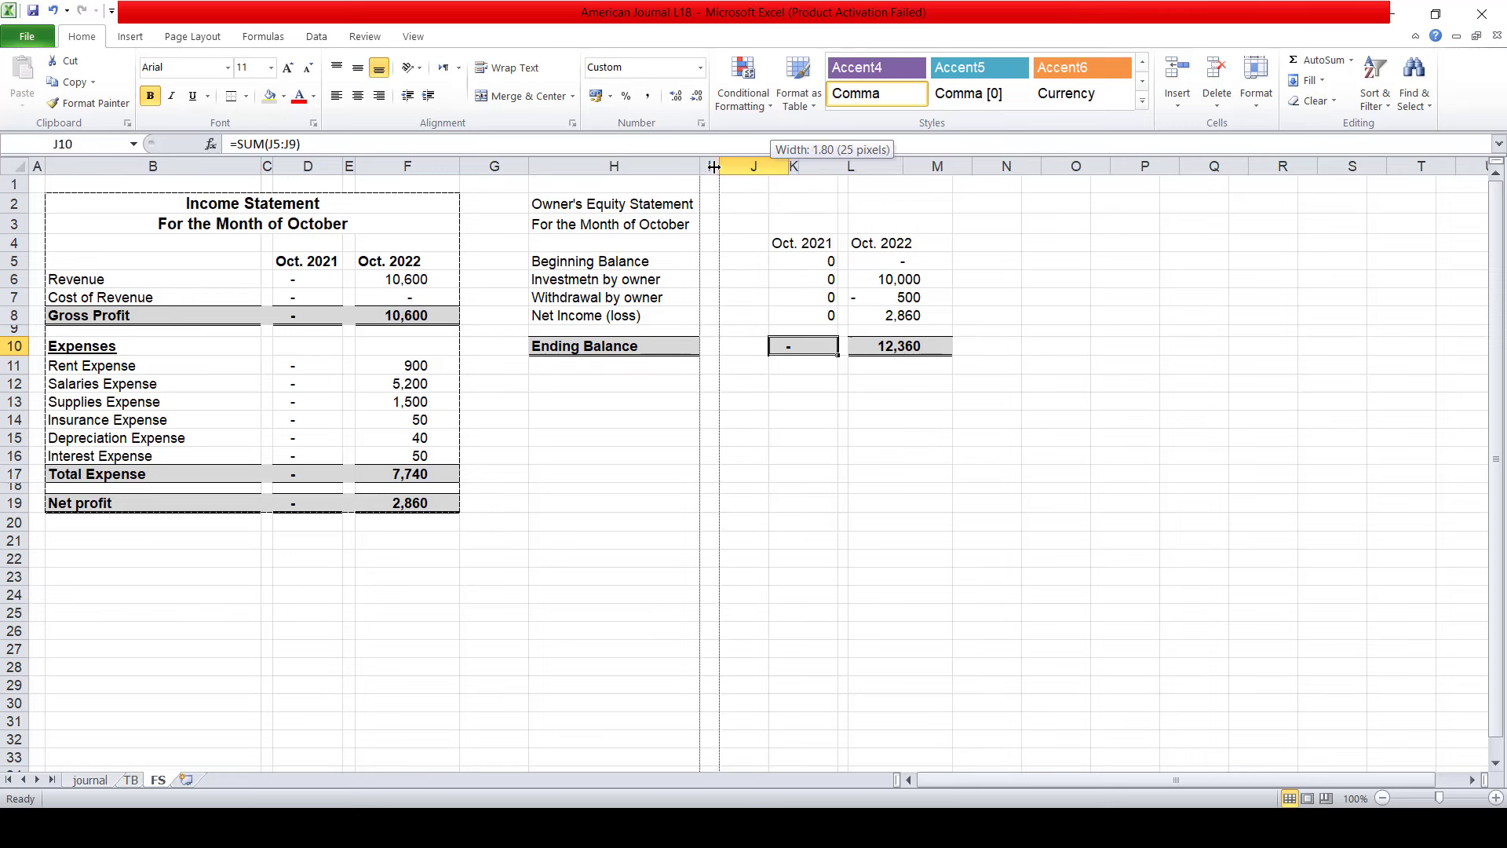
drag(767, 263, 765, 315)
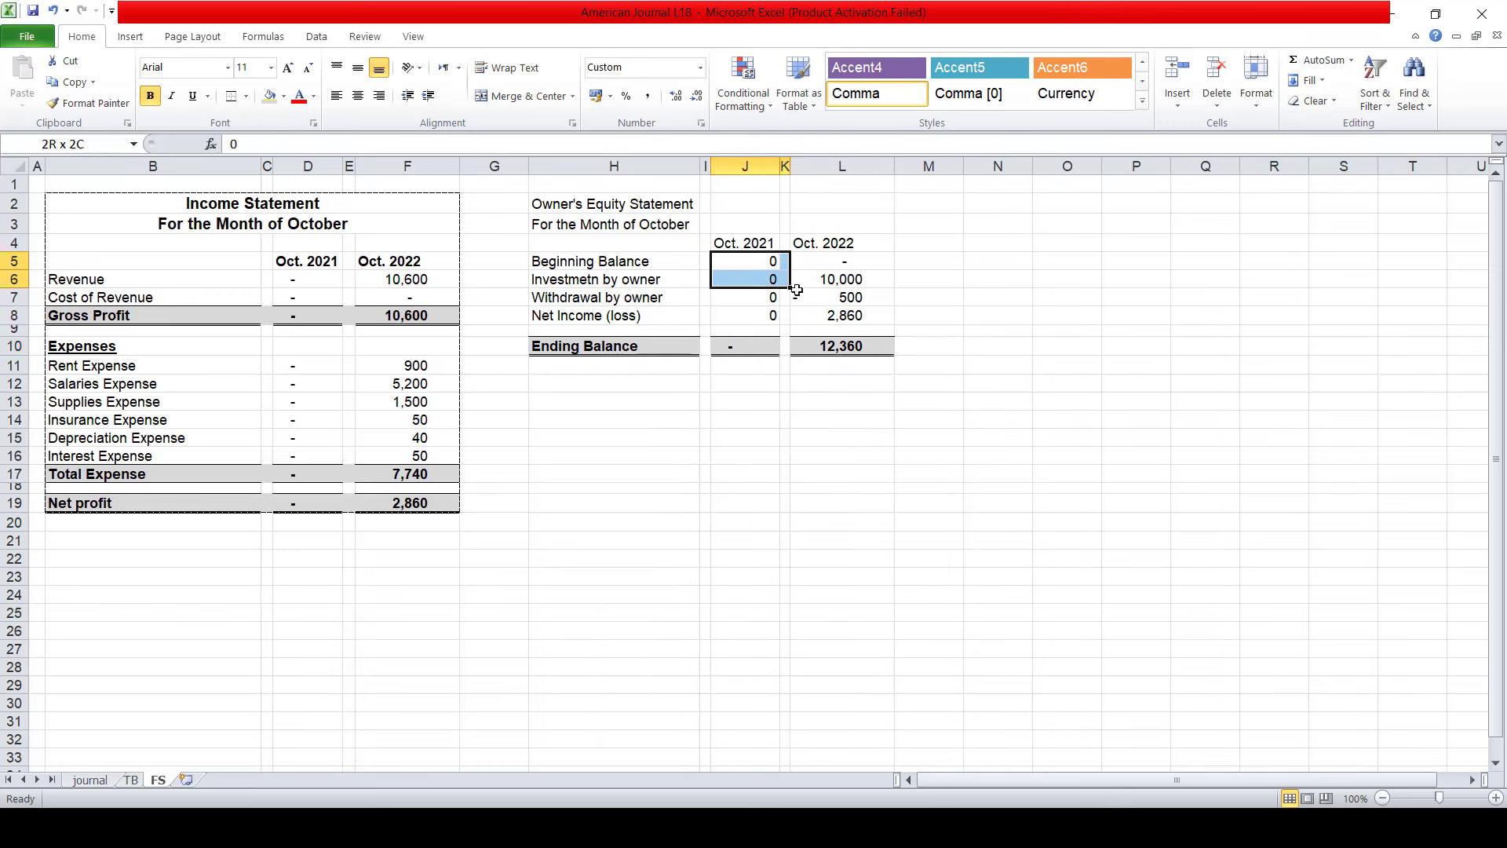
click(648, 96)
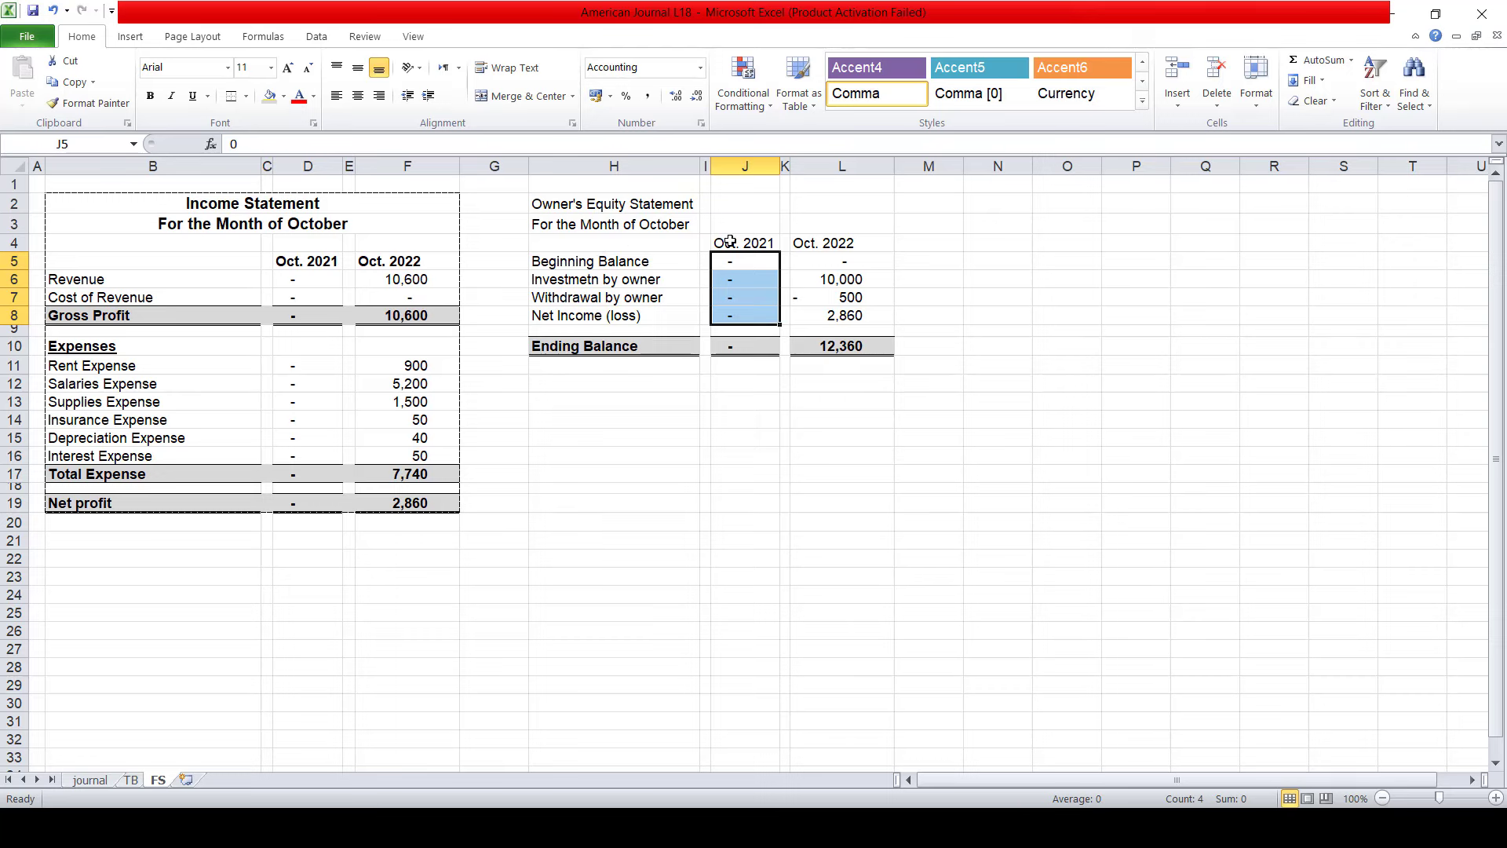
drag(730, 243, 816, 243)
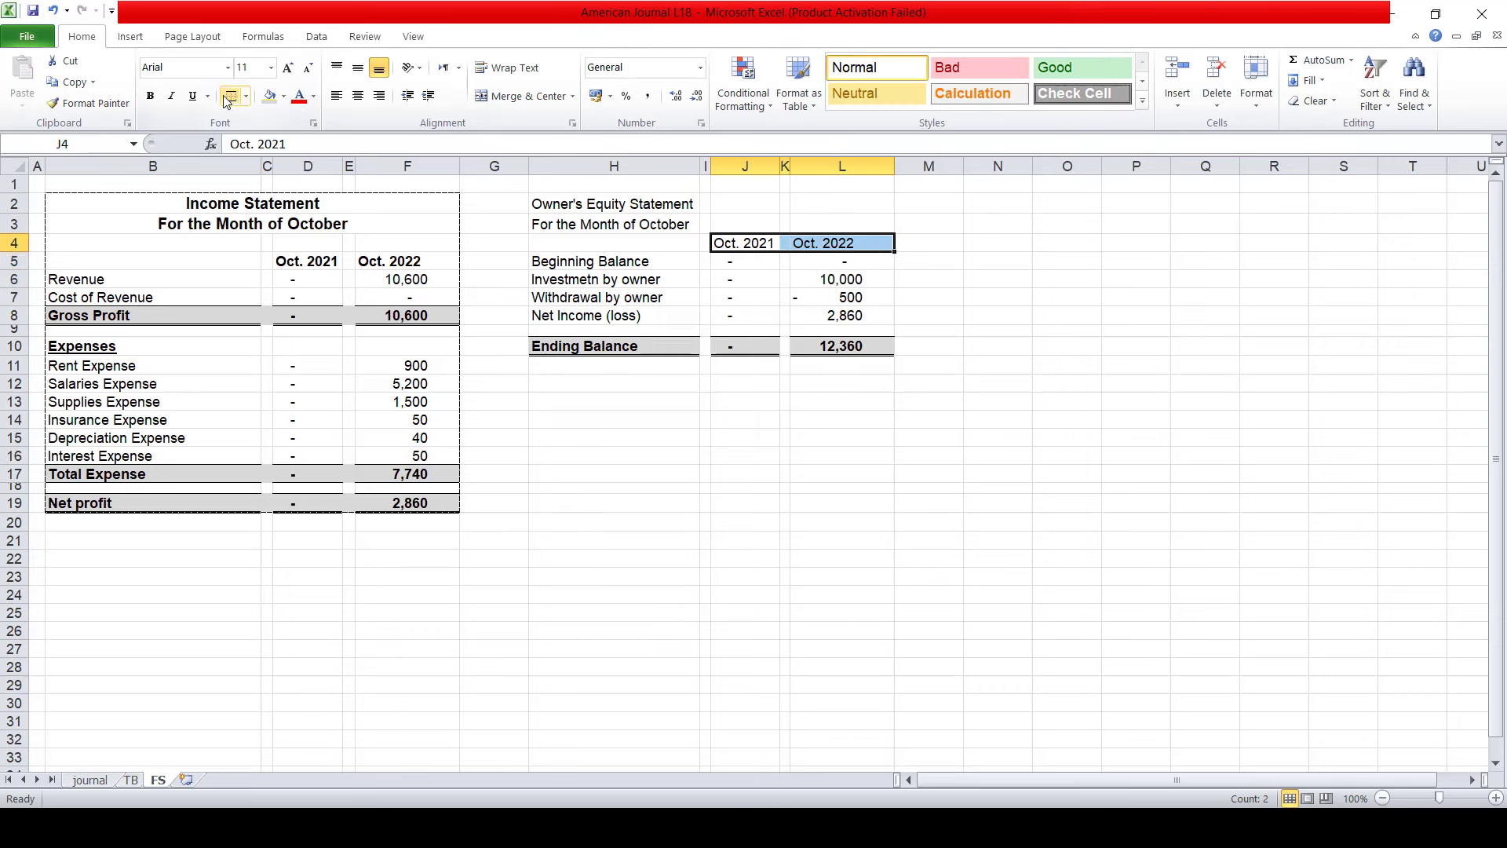
click(150, 96)
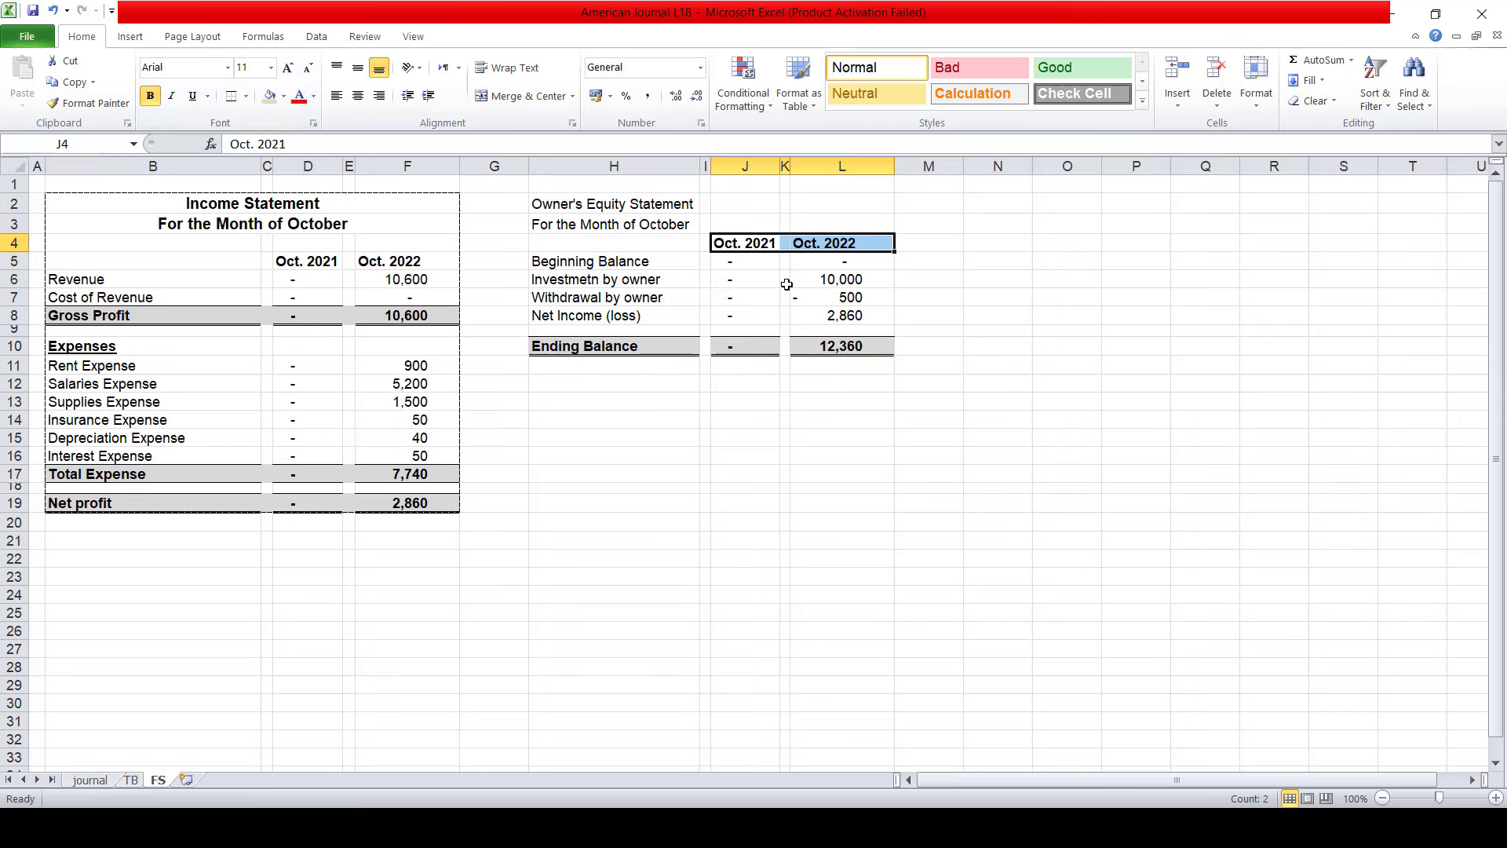
- Merge and centre the 'Owner's Equity Statement' title across columns H:L
click(819, 265)
click(825, 345)
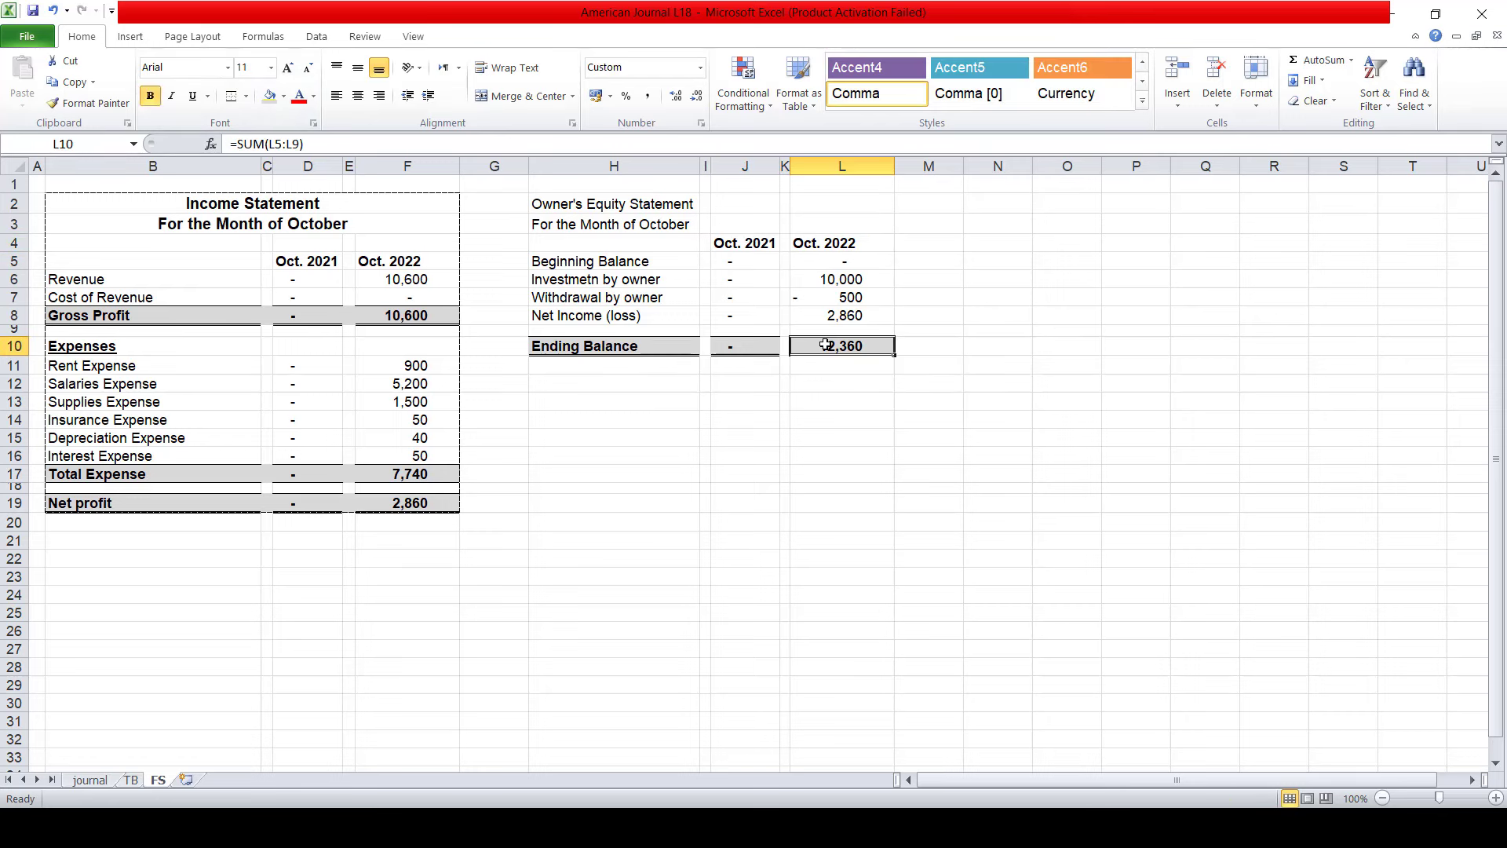
drag(601, 203, 856, 204)
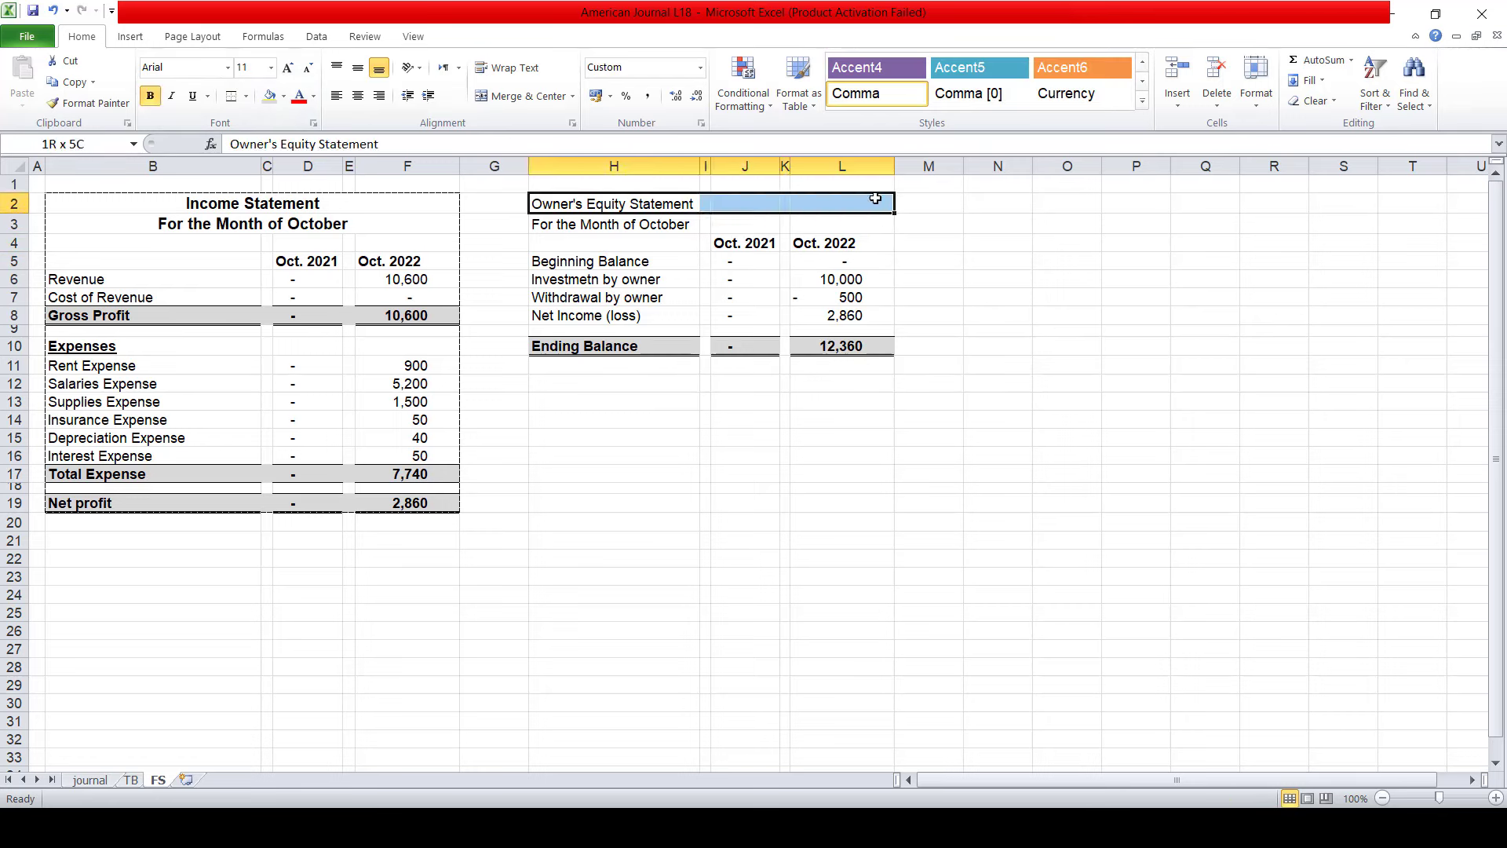
click(496, 96)
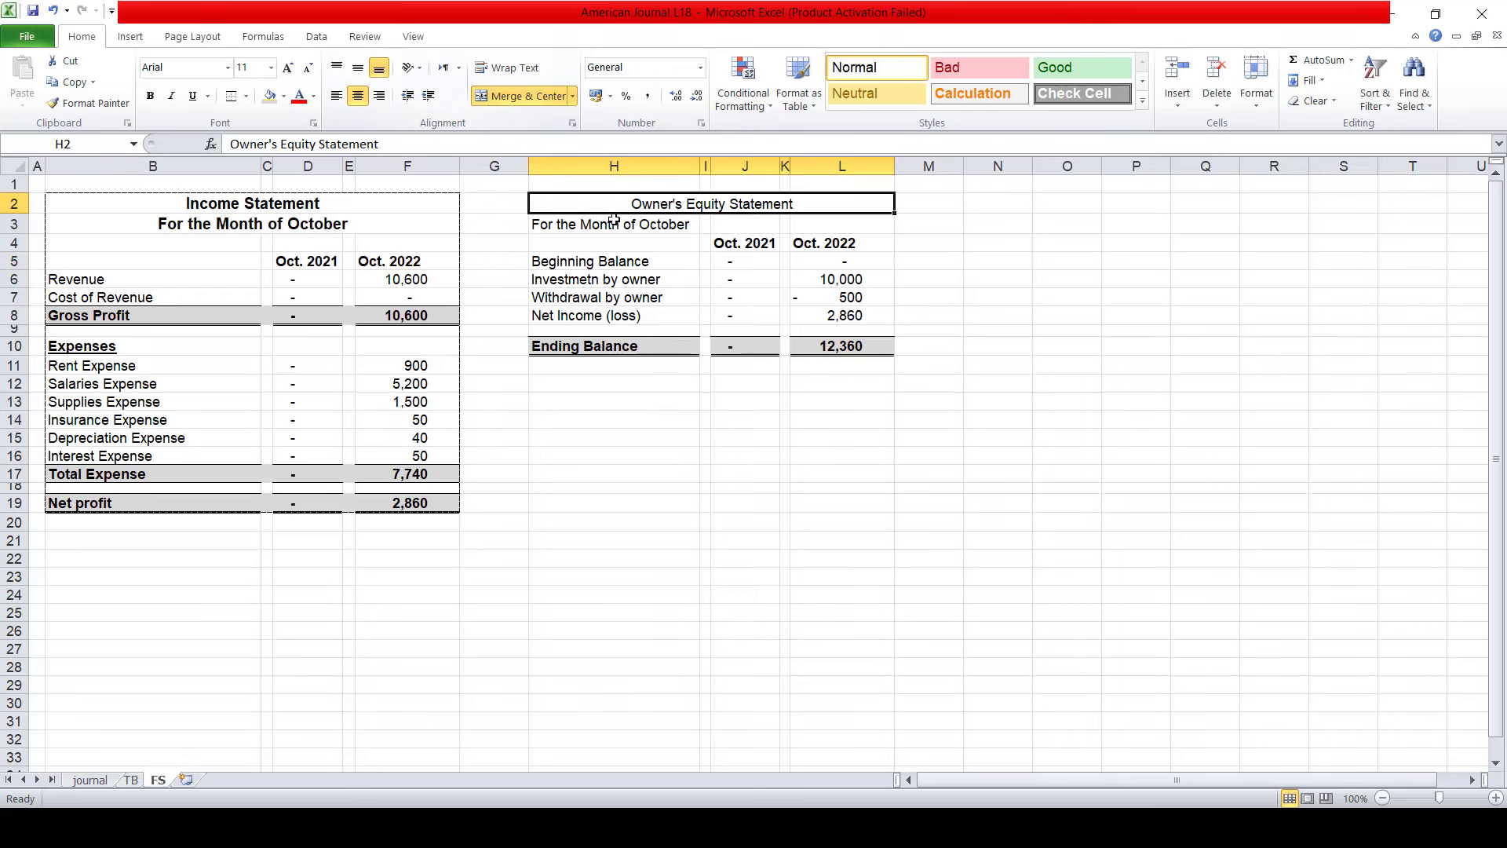
- Merge and centre 'For the Month of October' across H:L, then select the header row
drag(618, 226, 832, 224)
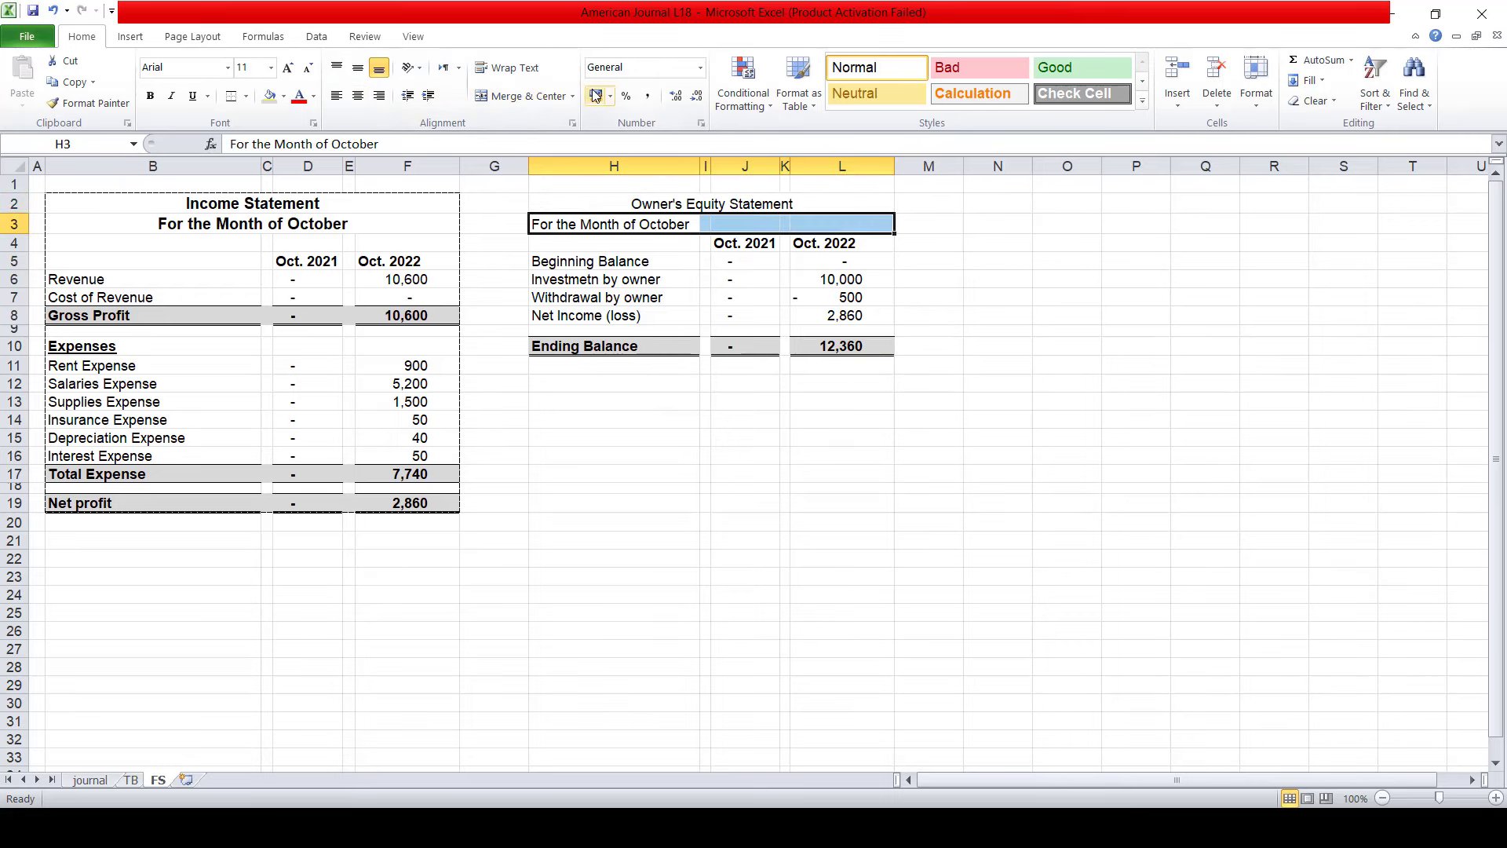
click(528, 97)
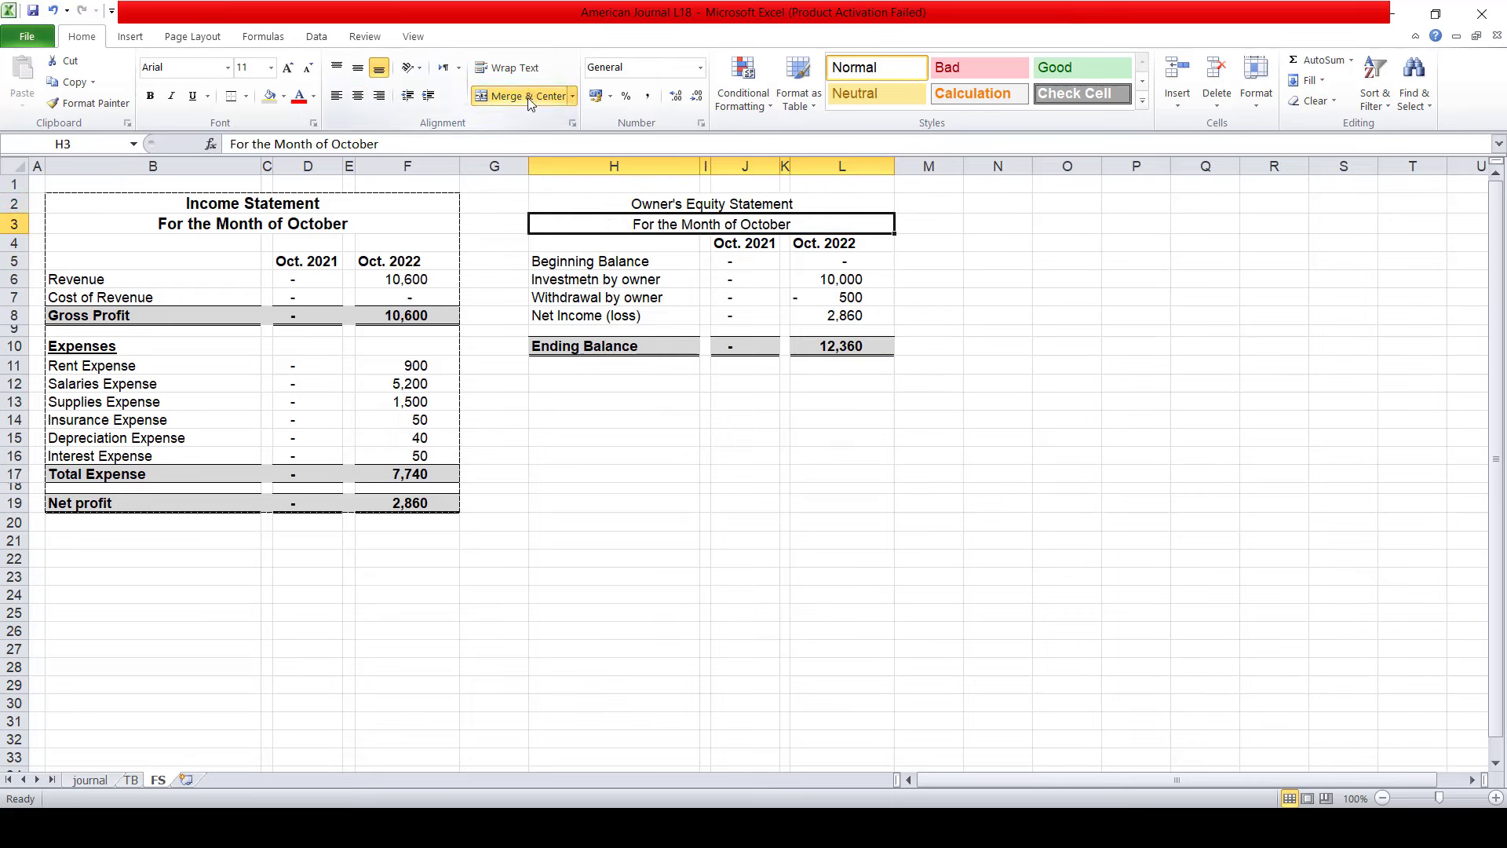
click(596, 247)
click(405, 262)
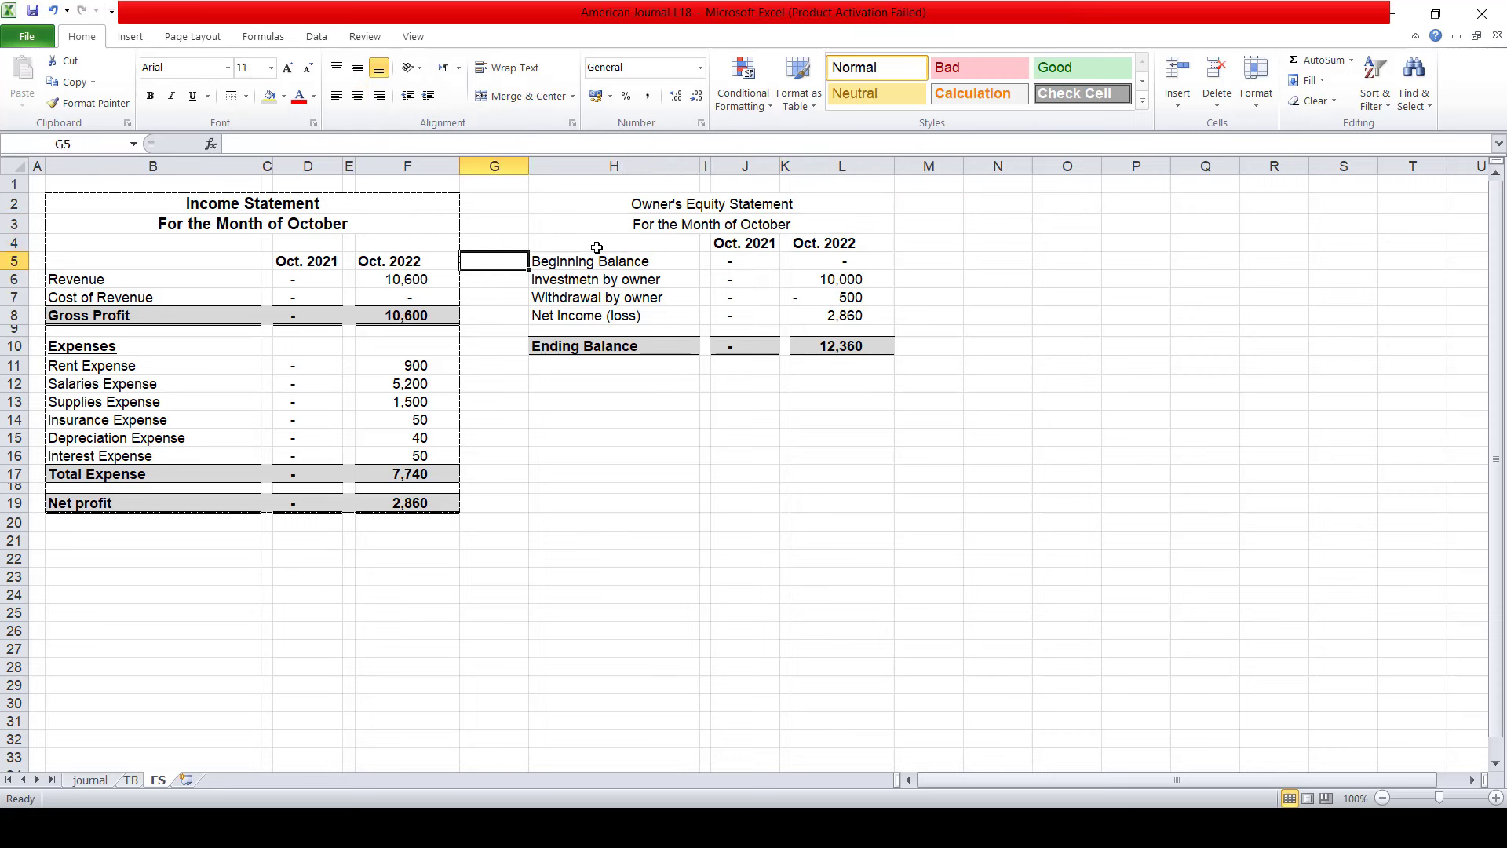
click(596, 248)
key(shift+Right)
key(shift+Right)
key(shift+Right)
key(shift+Right)
key(shift+Left)
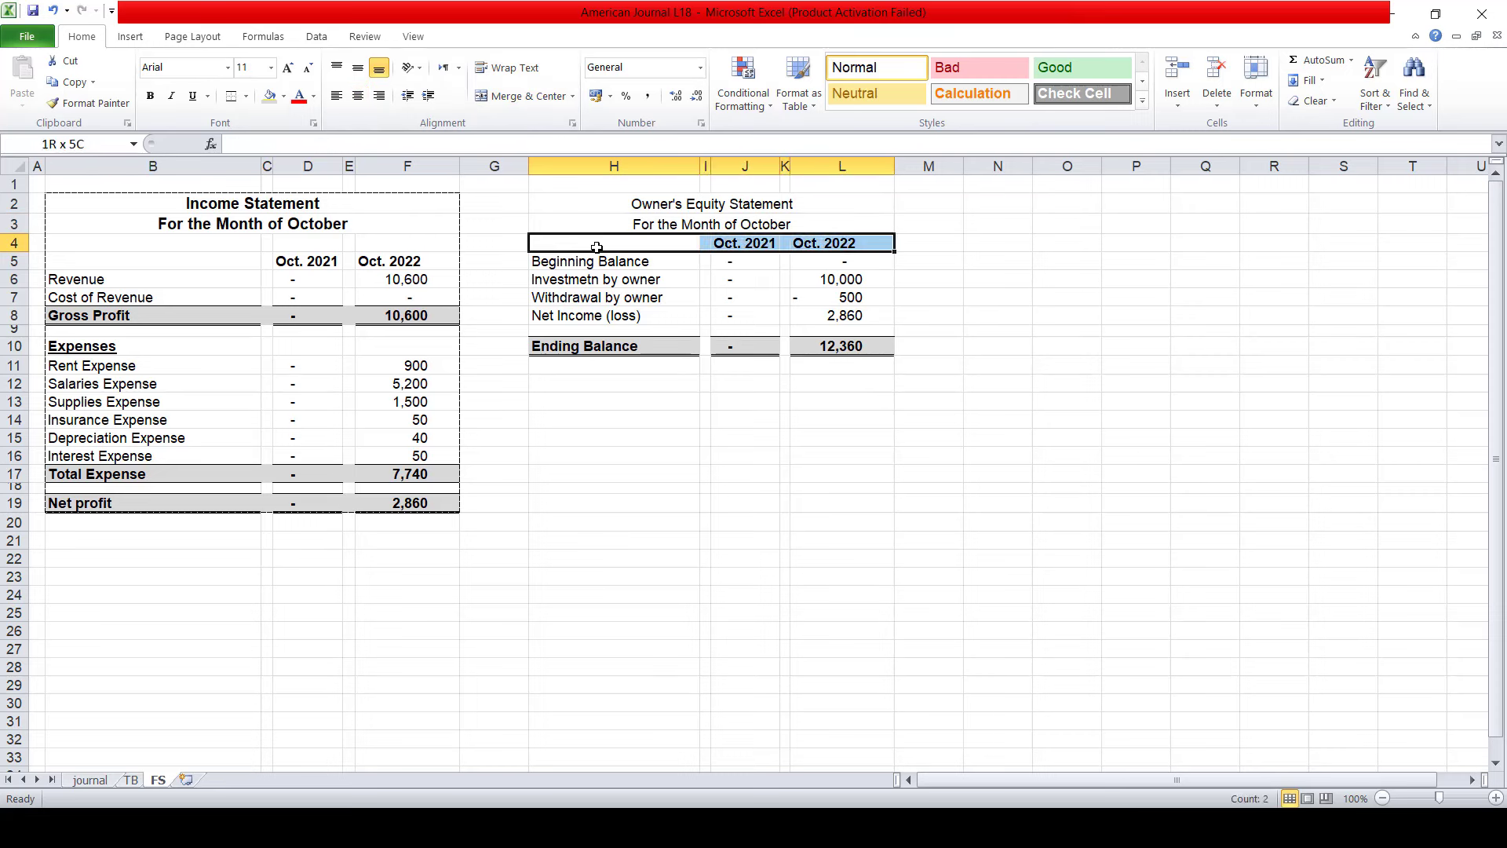
- Insert cells at H4:L4, shifting the Owner's Equity figures down one row
right_click(605, 244)
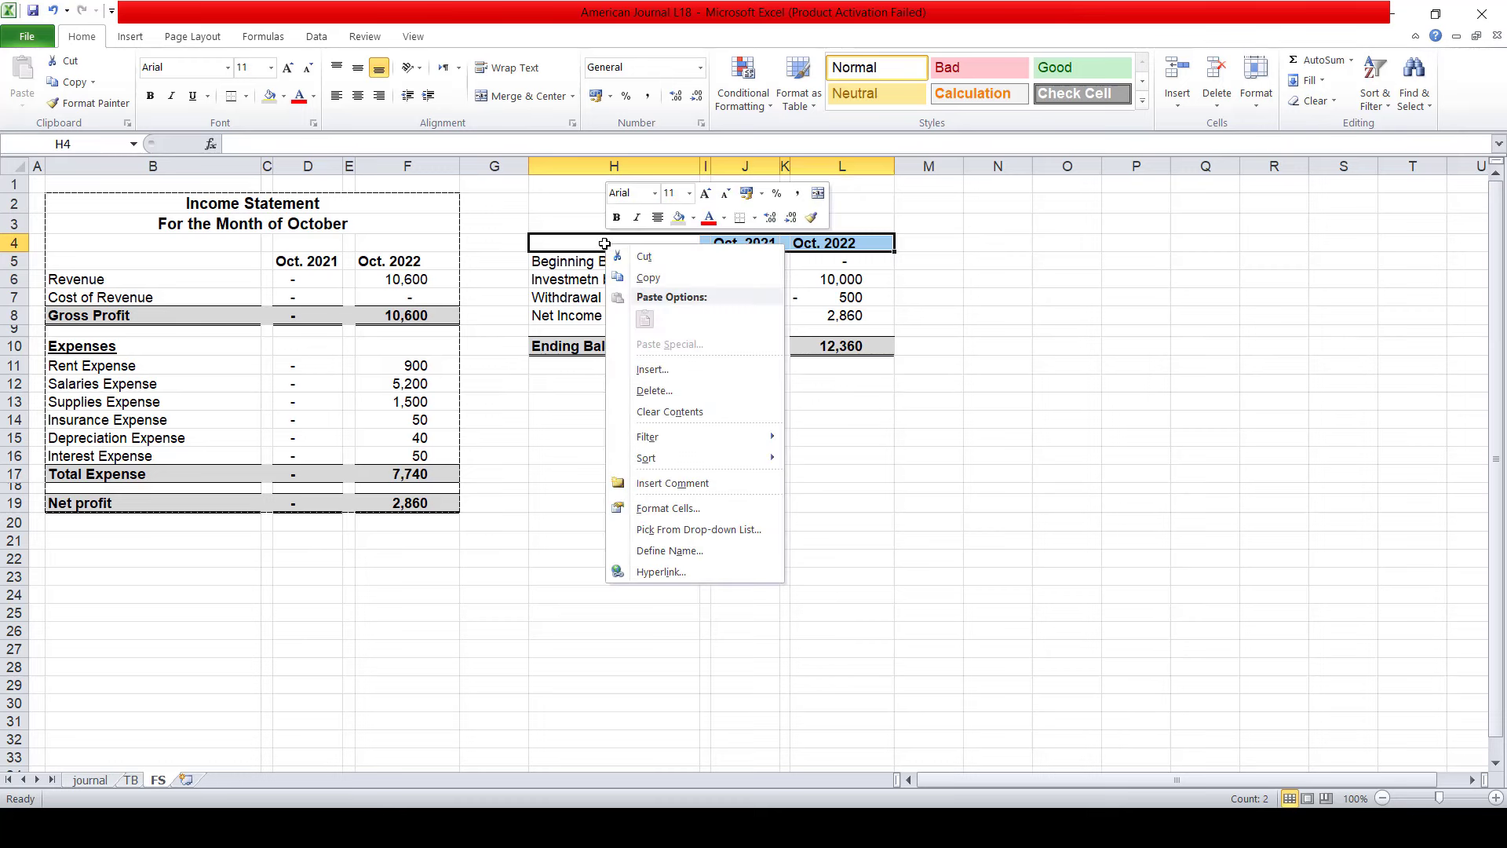
click(665, 376)
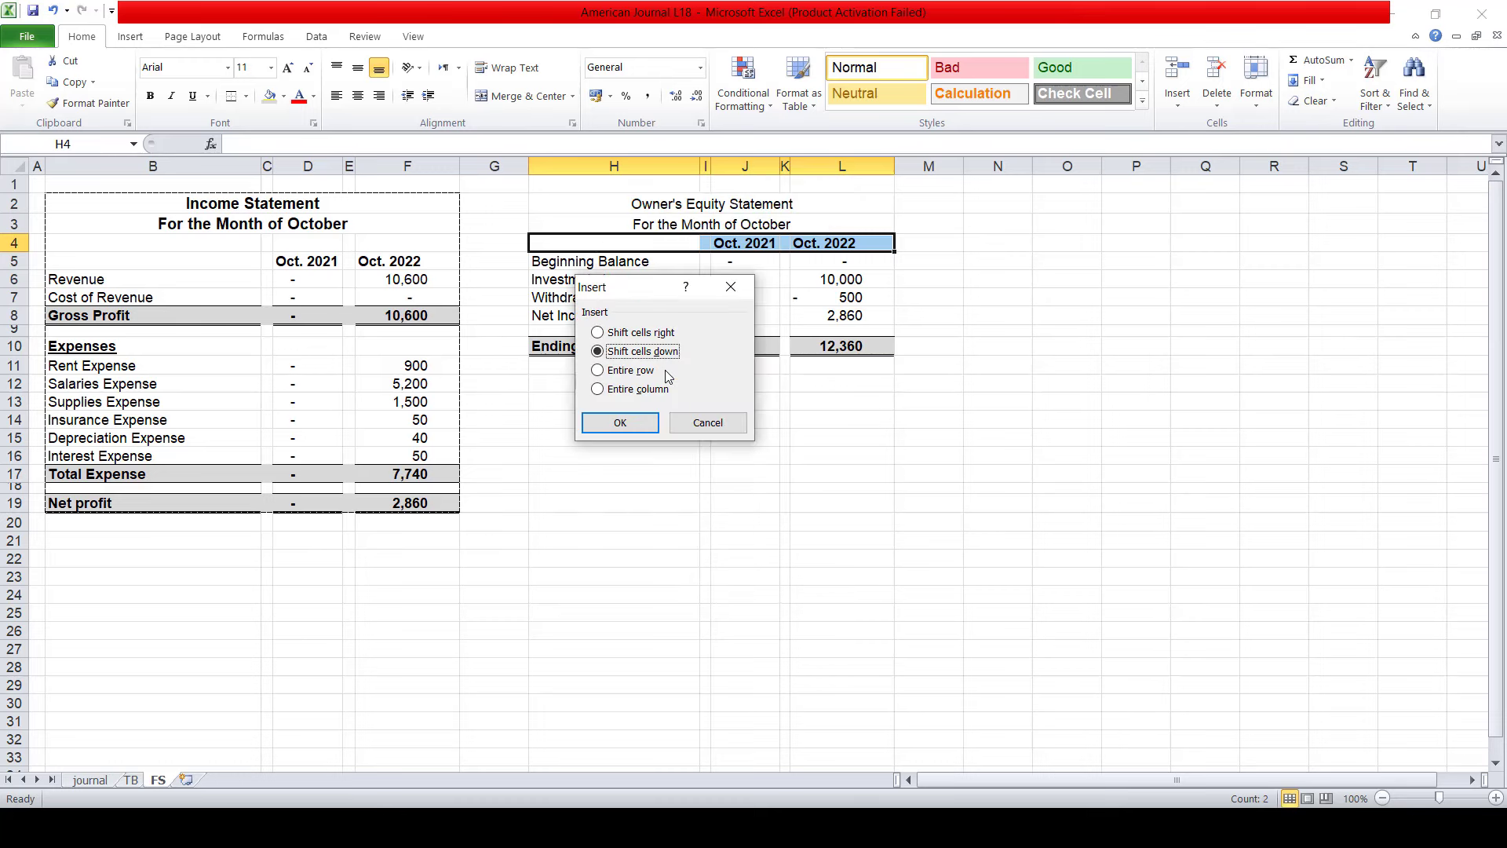
key(Return)
- Add a bottom border under the equity statement's Oct. 2021 and Oct. 2022 headings
key(Down)
key(Down)
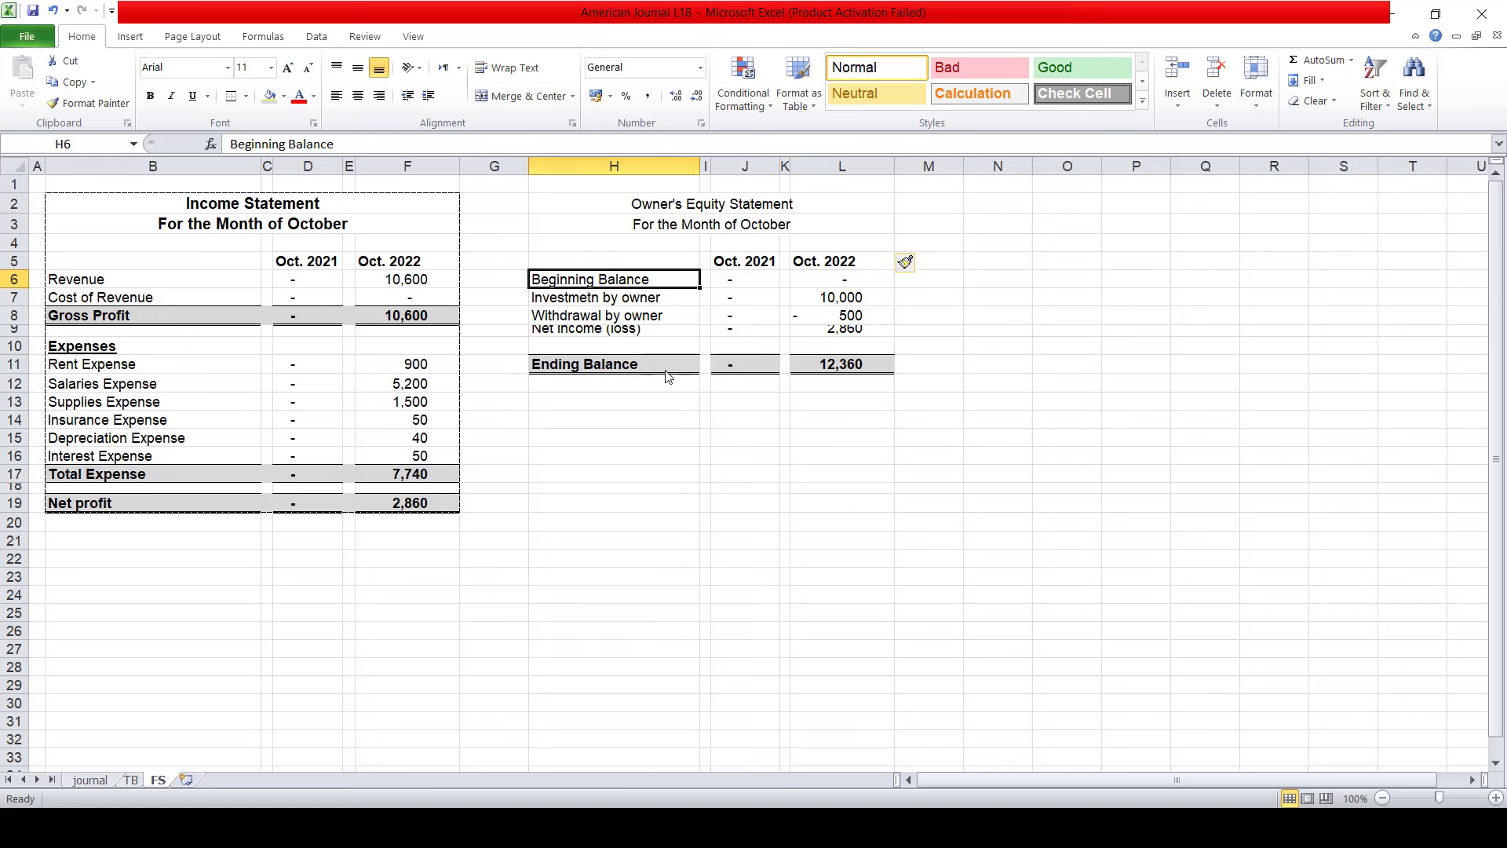
key(Up)
key(Right)
key(Right)
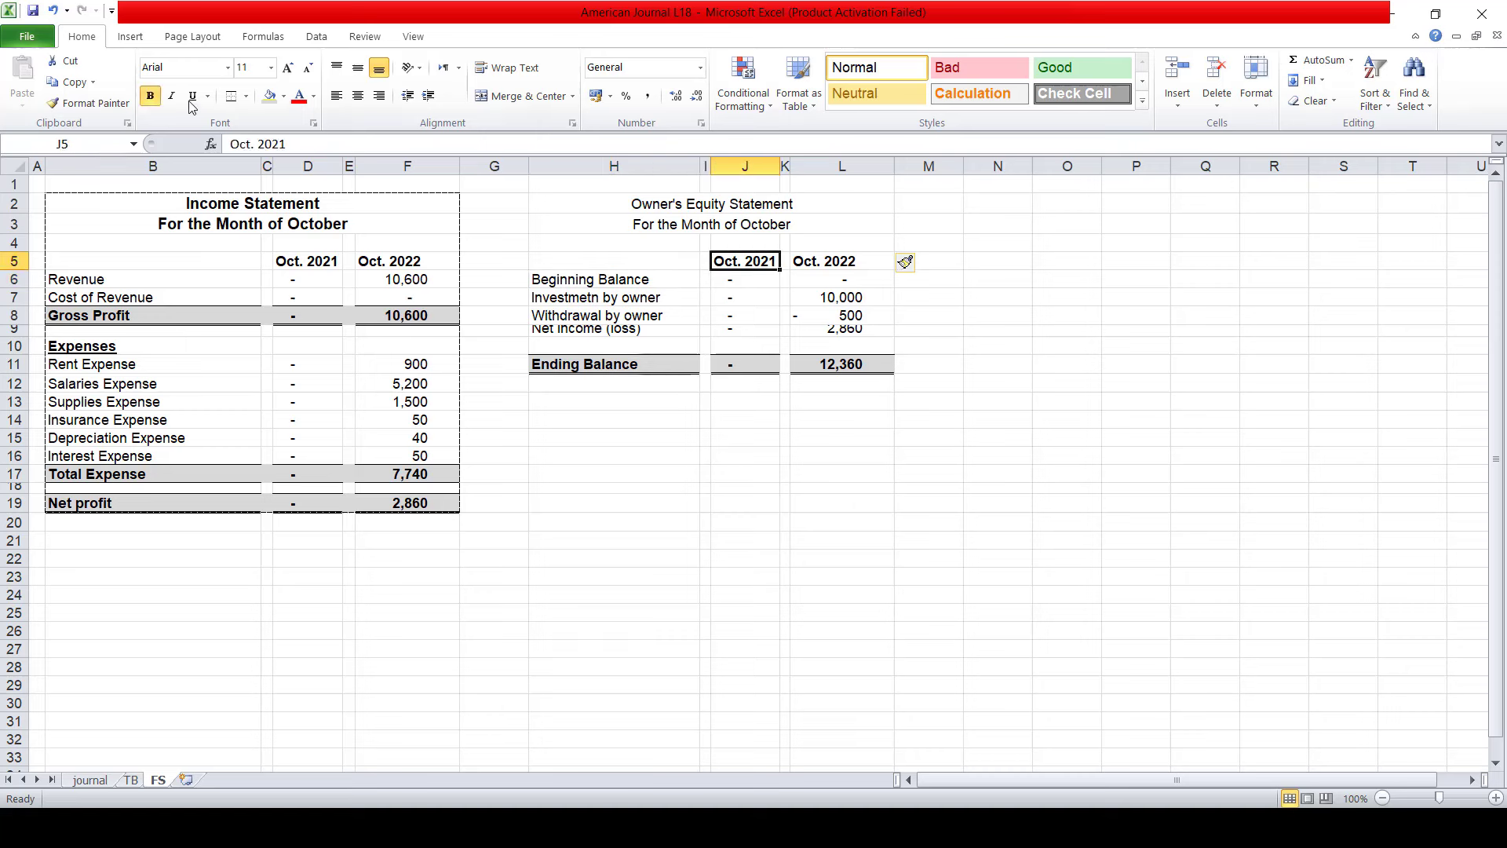
click(246, 96)
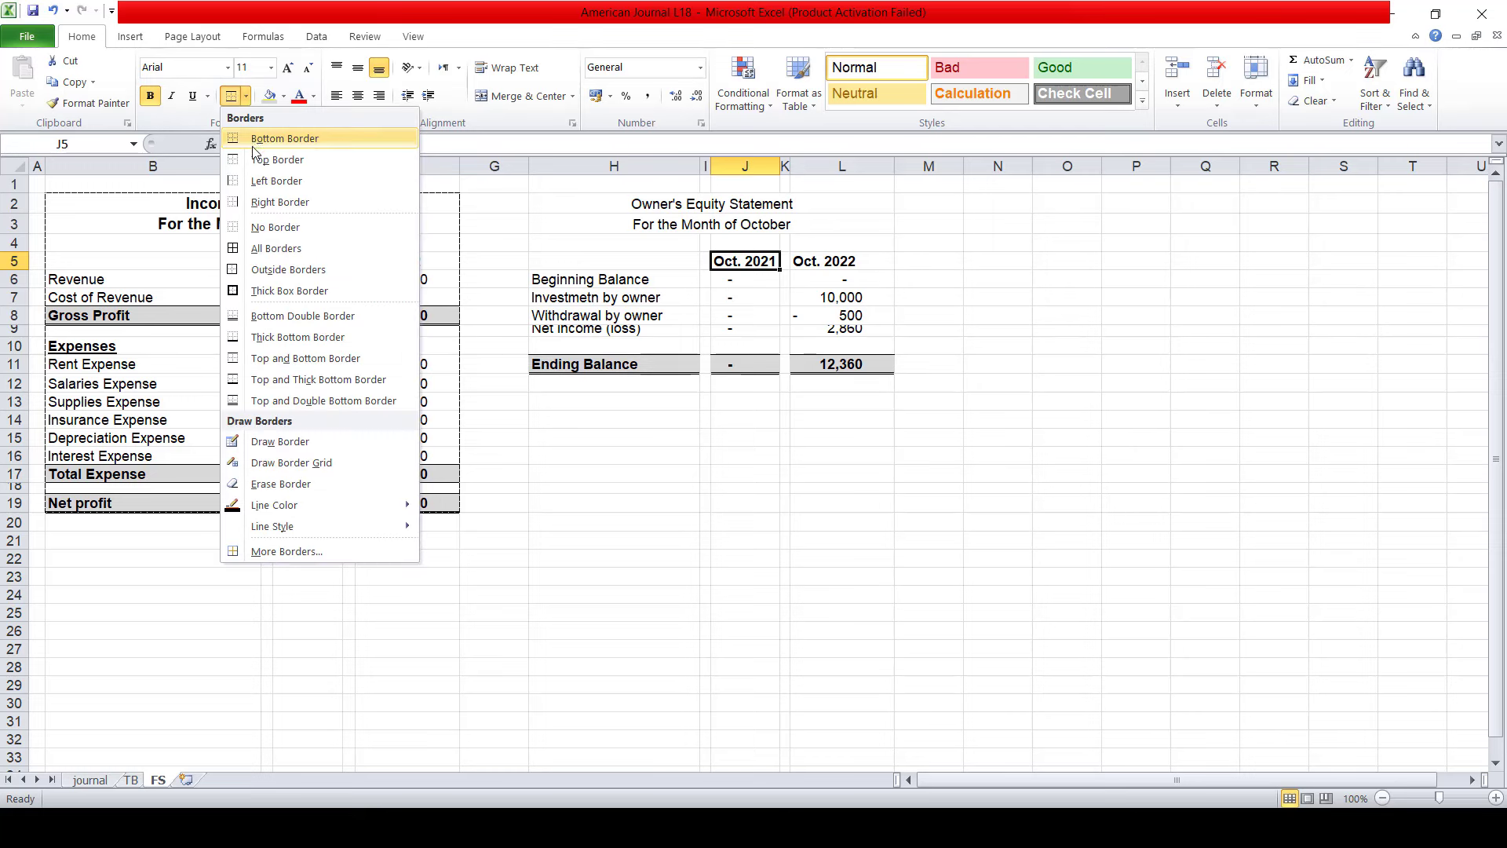
click(246, 146)
key(Right)
key(Right)
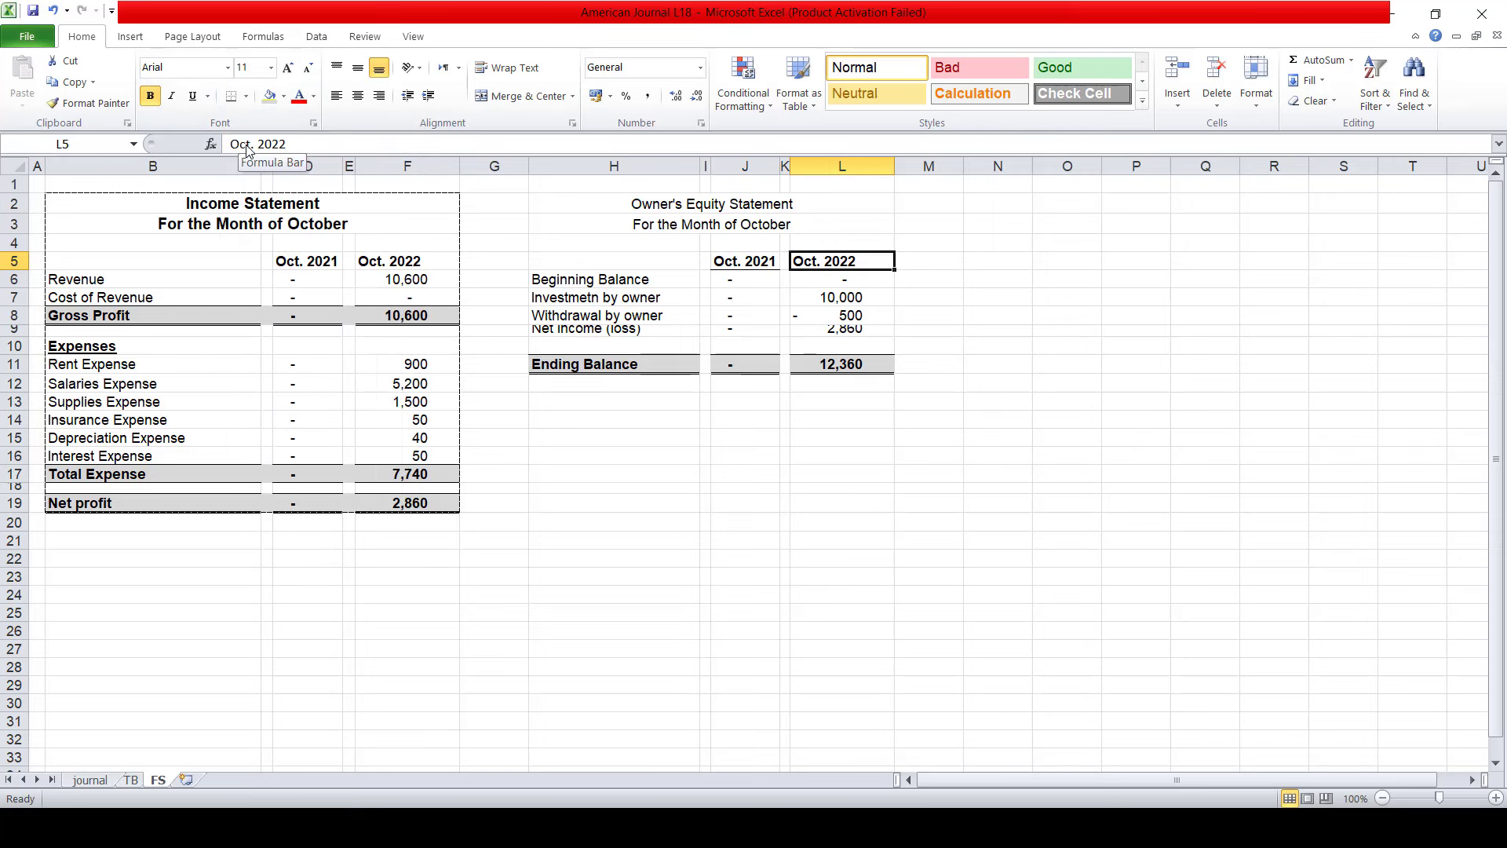
click(231, 97)
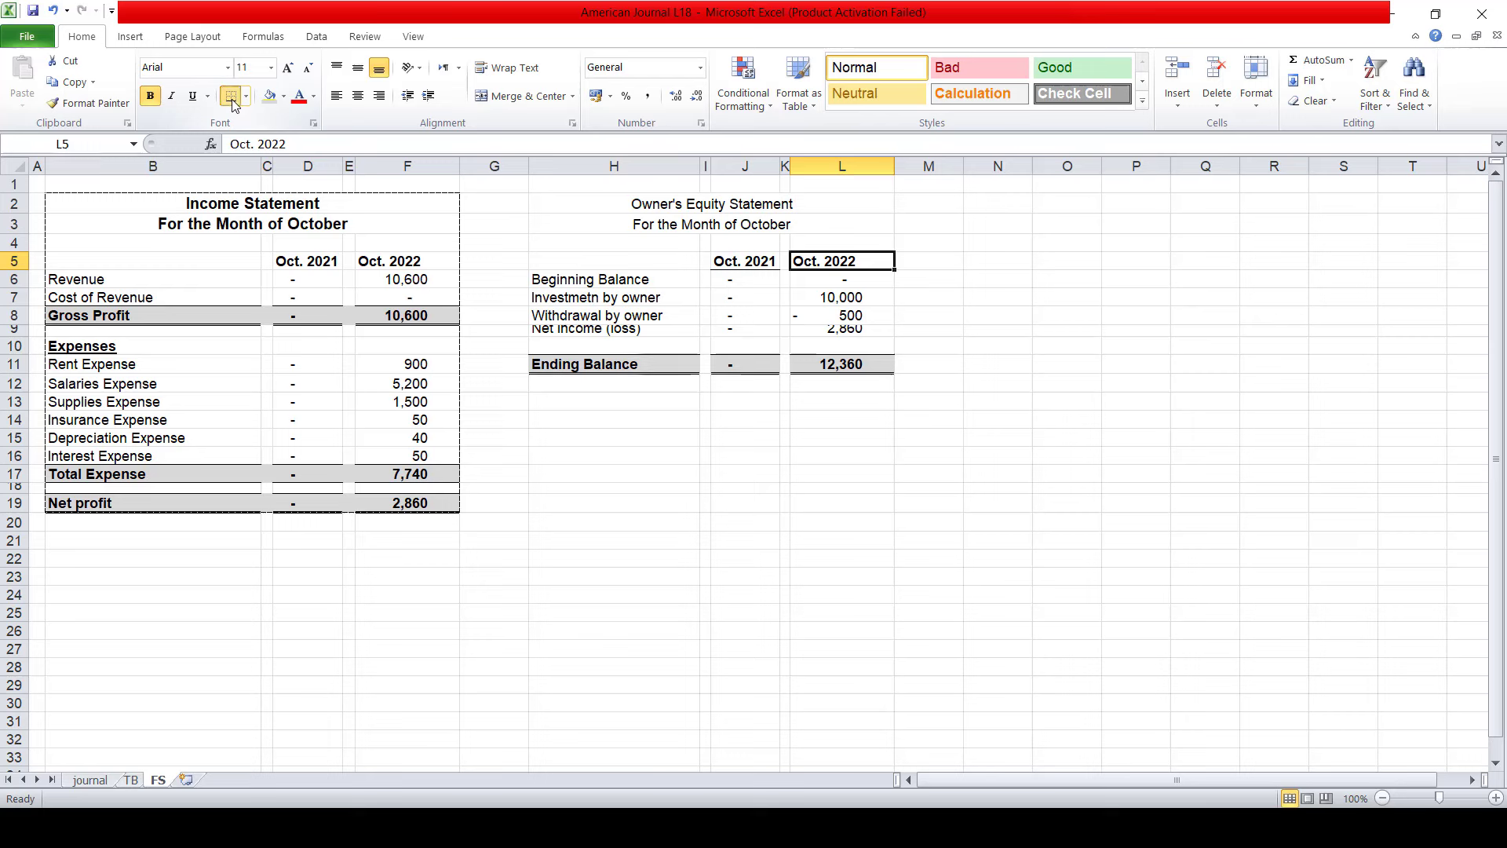
- Format Painter the Oct. 2021 heading onto the Income Statement's Oct. 2022 and Oct. 2021 headings
key(Left)
key(Left)
key(Left)
key(Left)
key(Right)
key(Right)
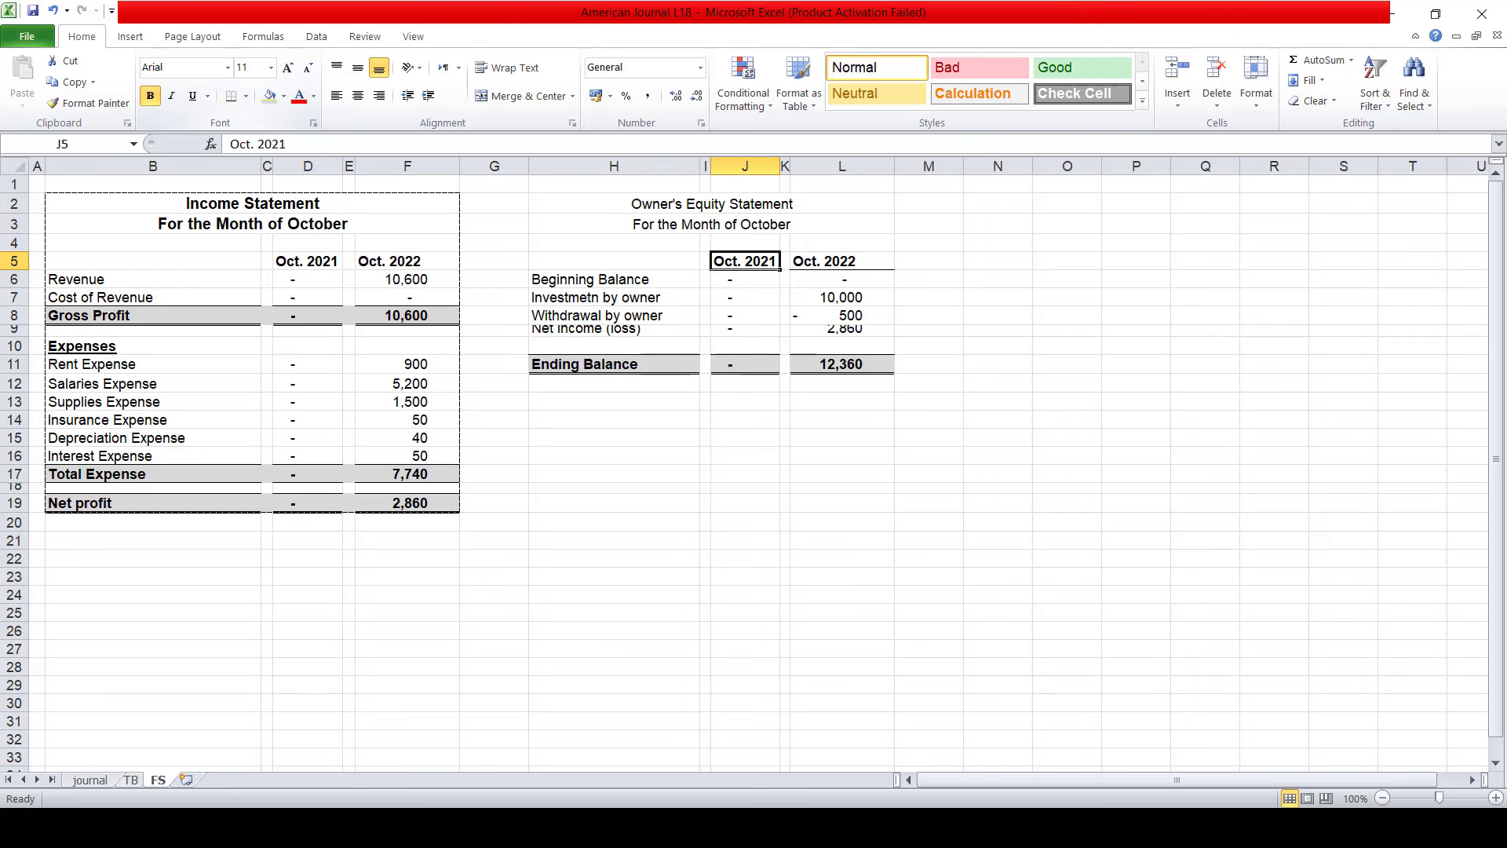
click(78, 104)
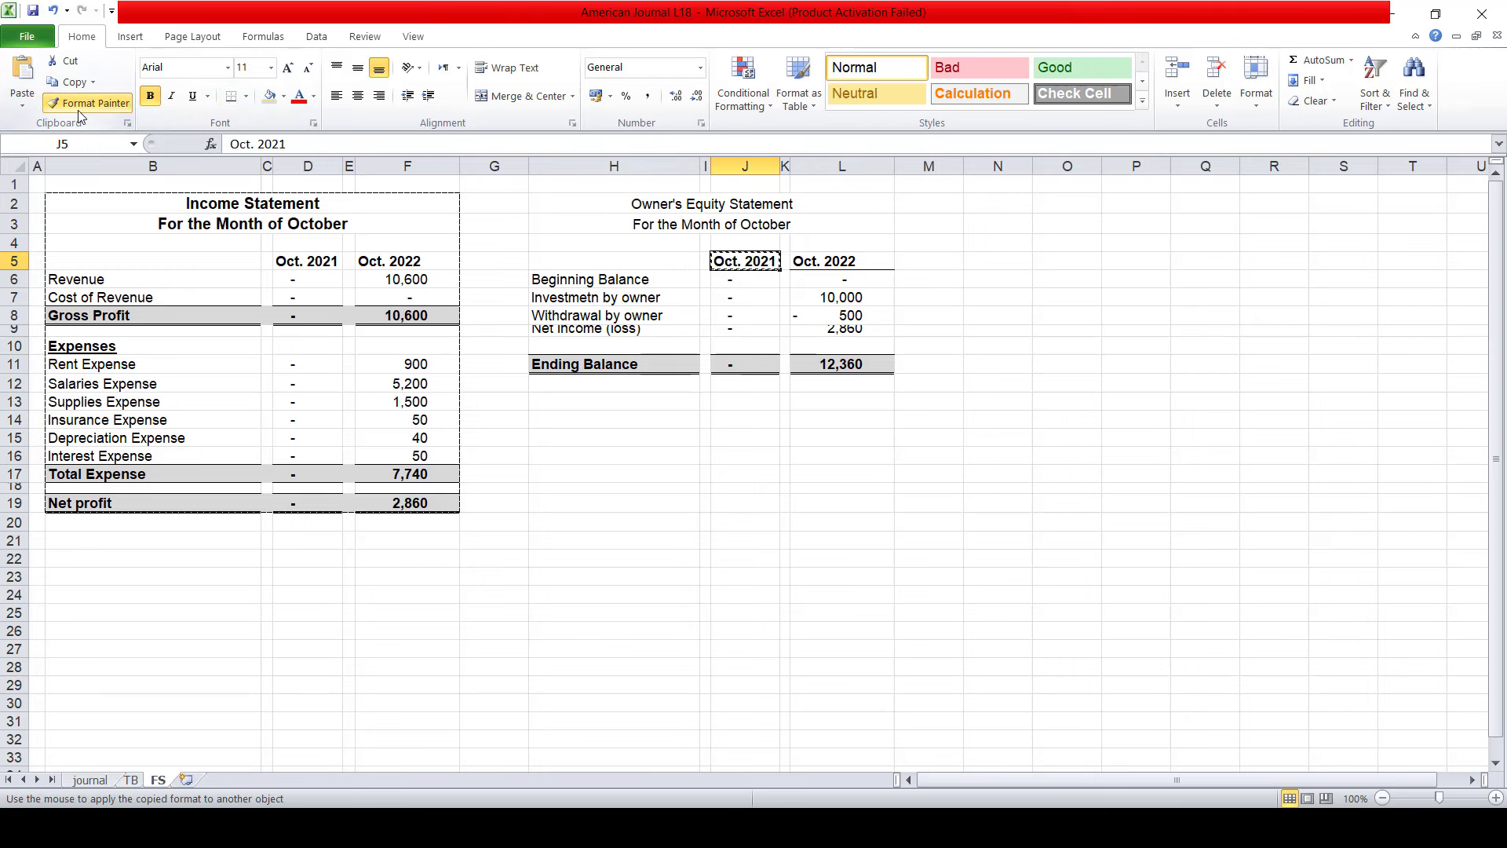
click(379, 259)
click(323, 259)
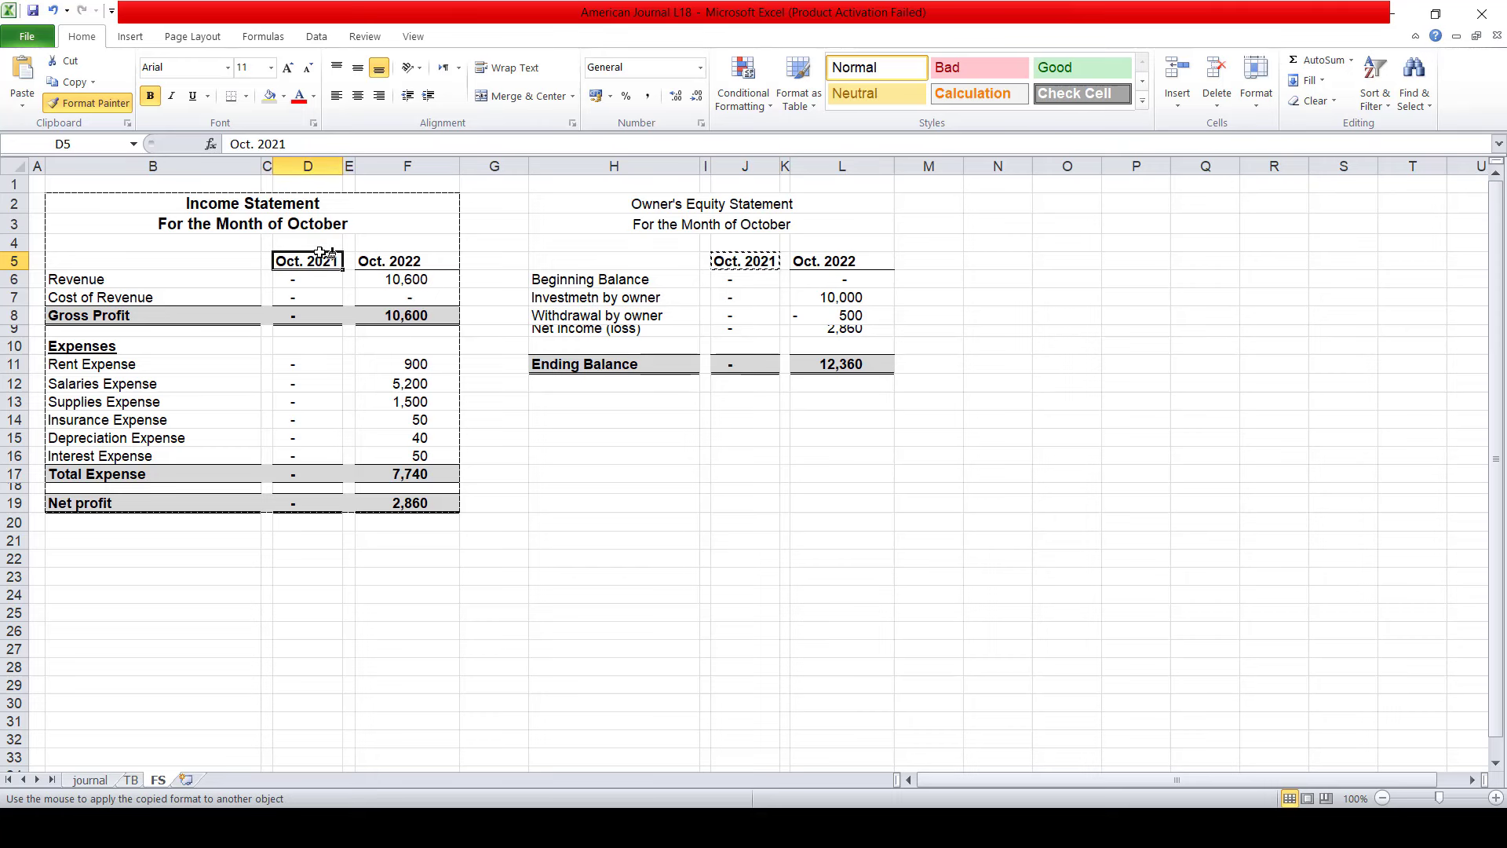
key(Escape)
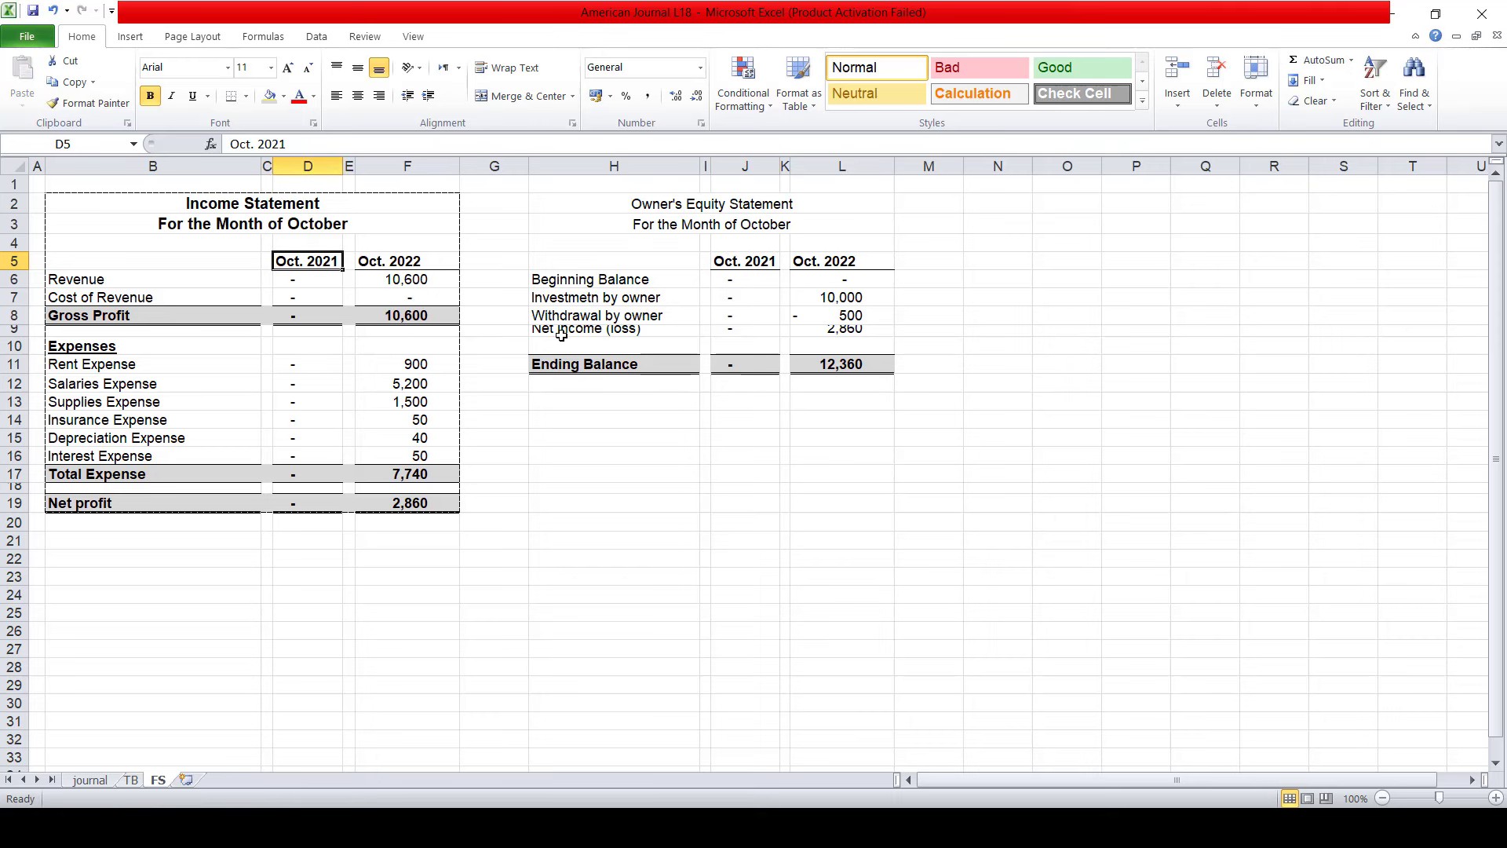
click(560, 334)
key(Up)
key(Up)
key(Up)
key(Up)
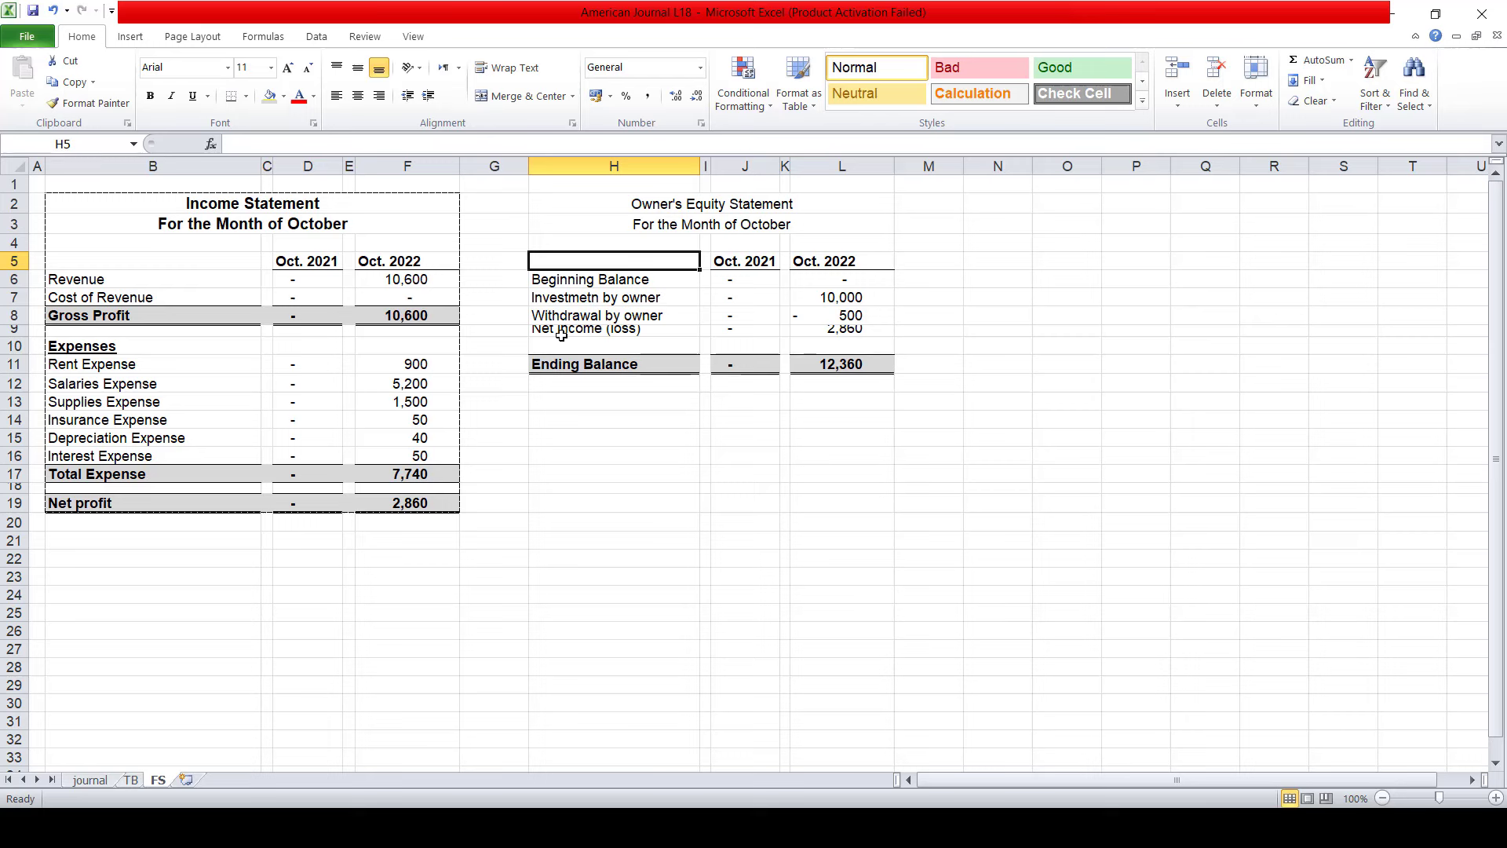
- Make the Owner's Equity Statement title and subtitle bold at 12 pt
key(Up)
key(Up)
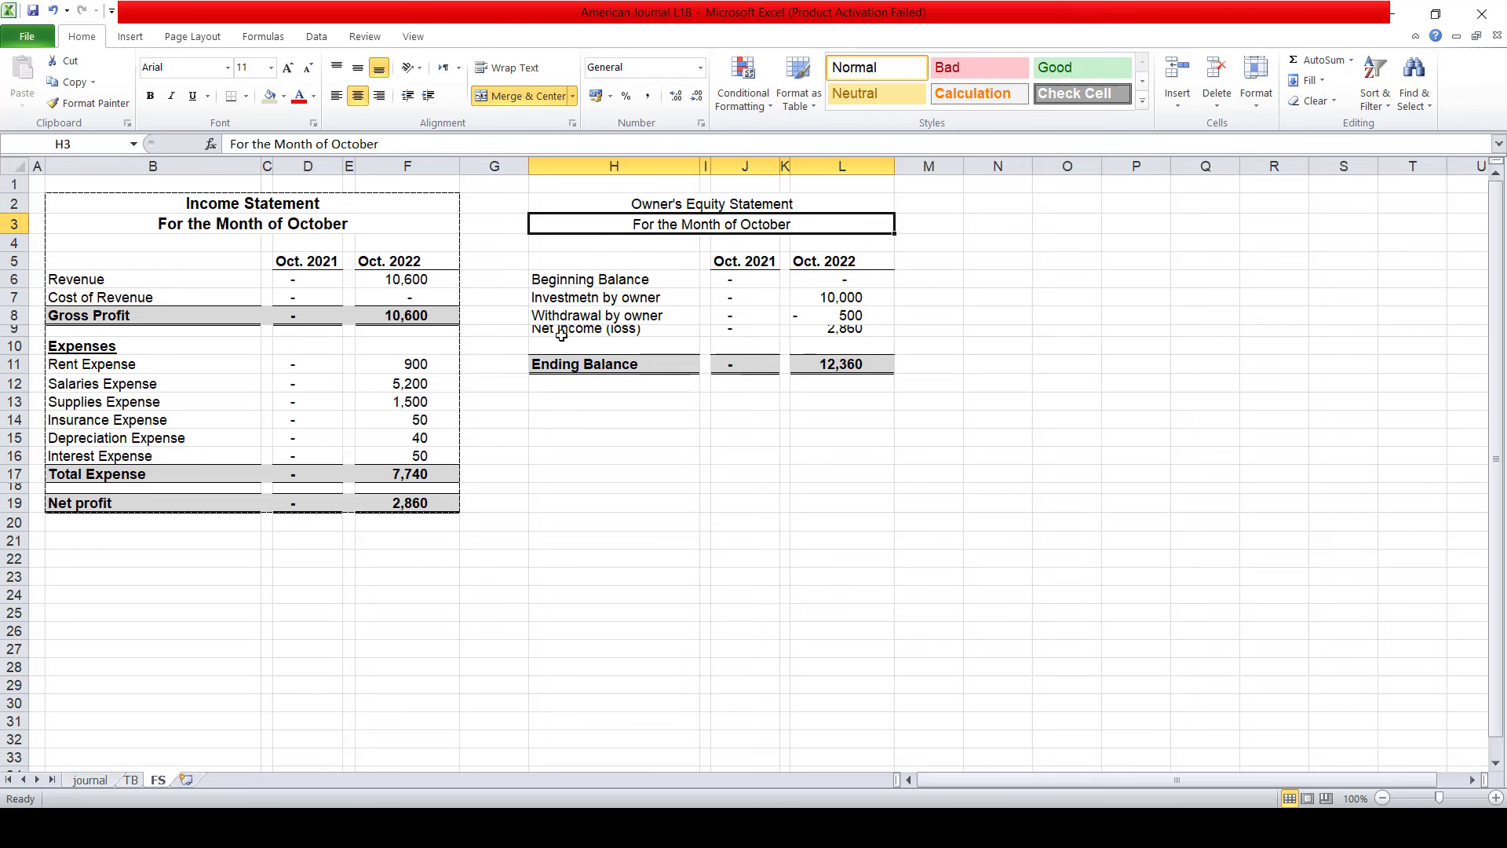
key(Up)
key(shift+Down)
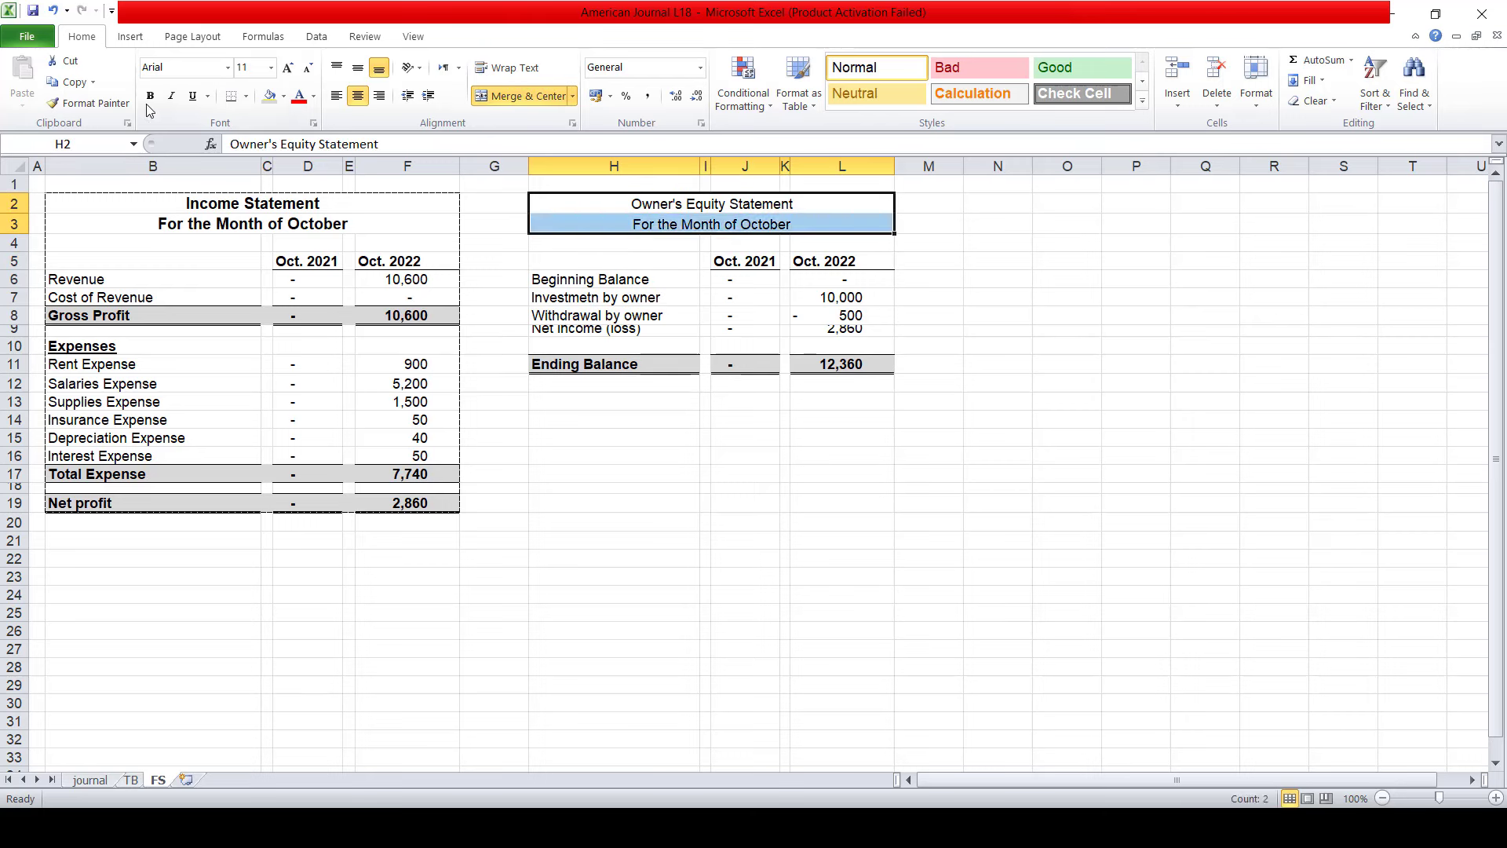
click(150, 95)
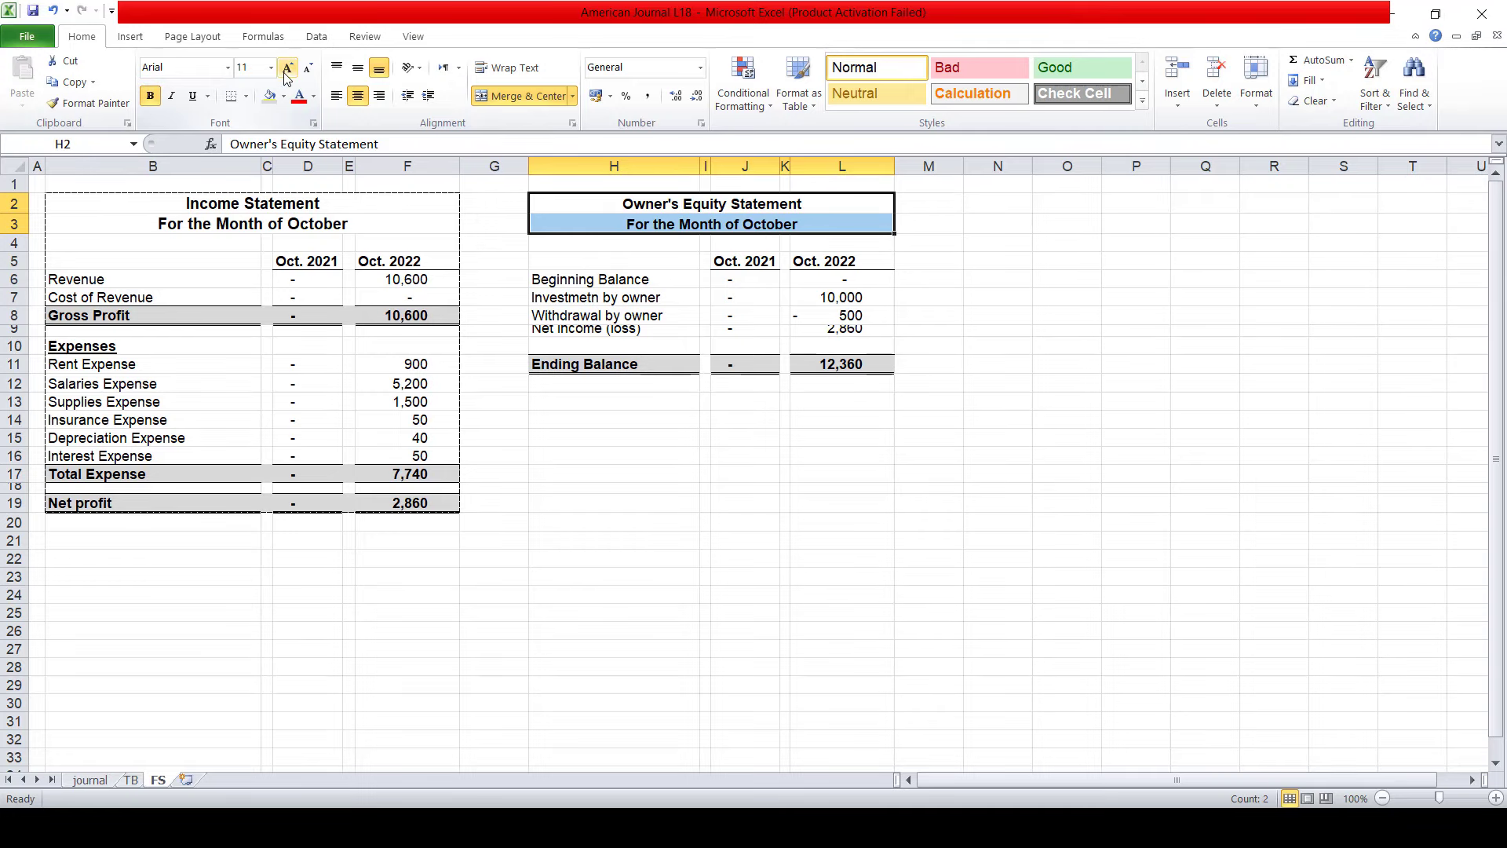
click(287, 77)
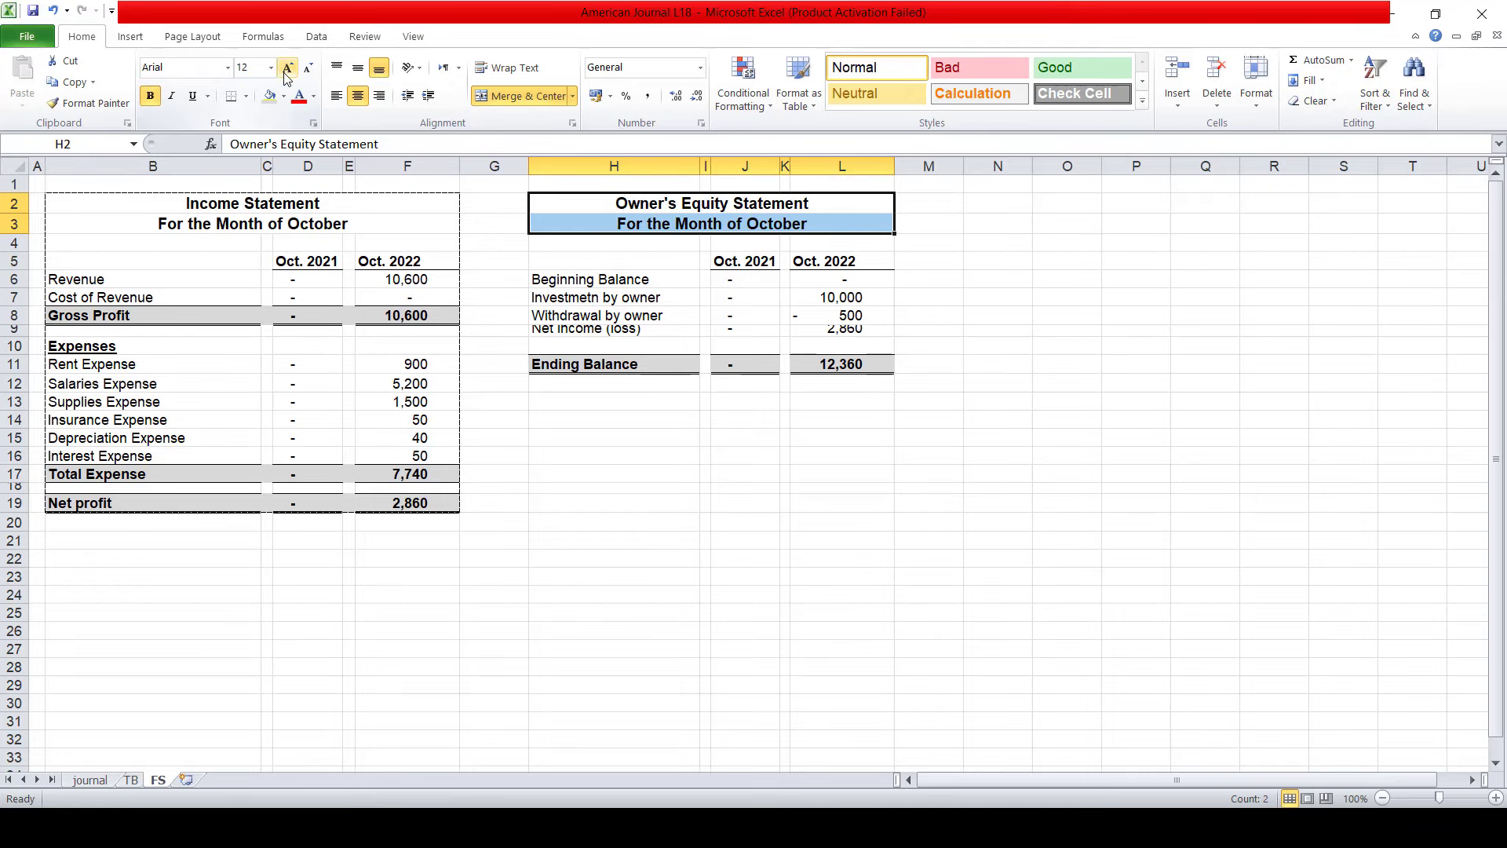
- Narrow column G to pull the two statements closer together
key(shift+Down)
key(shift+Down)
key(shift+Down)
key(Left)
key(Left)
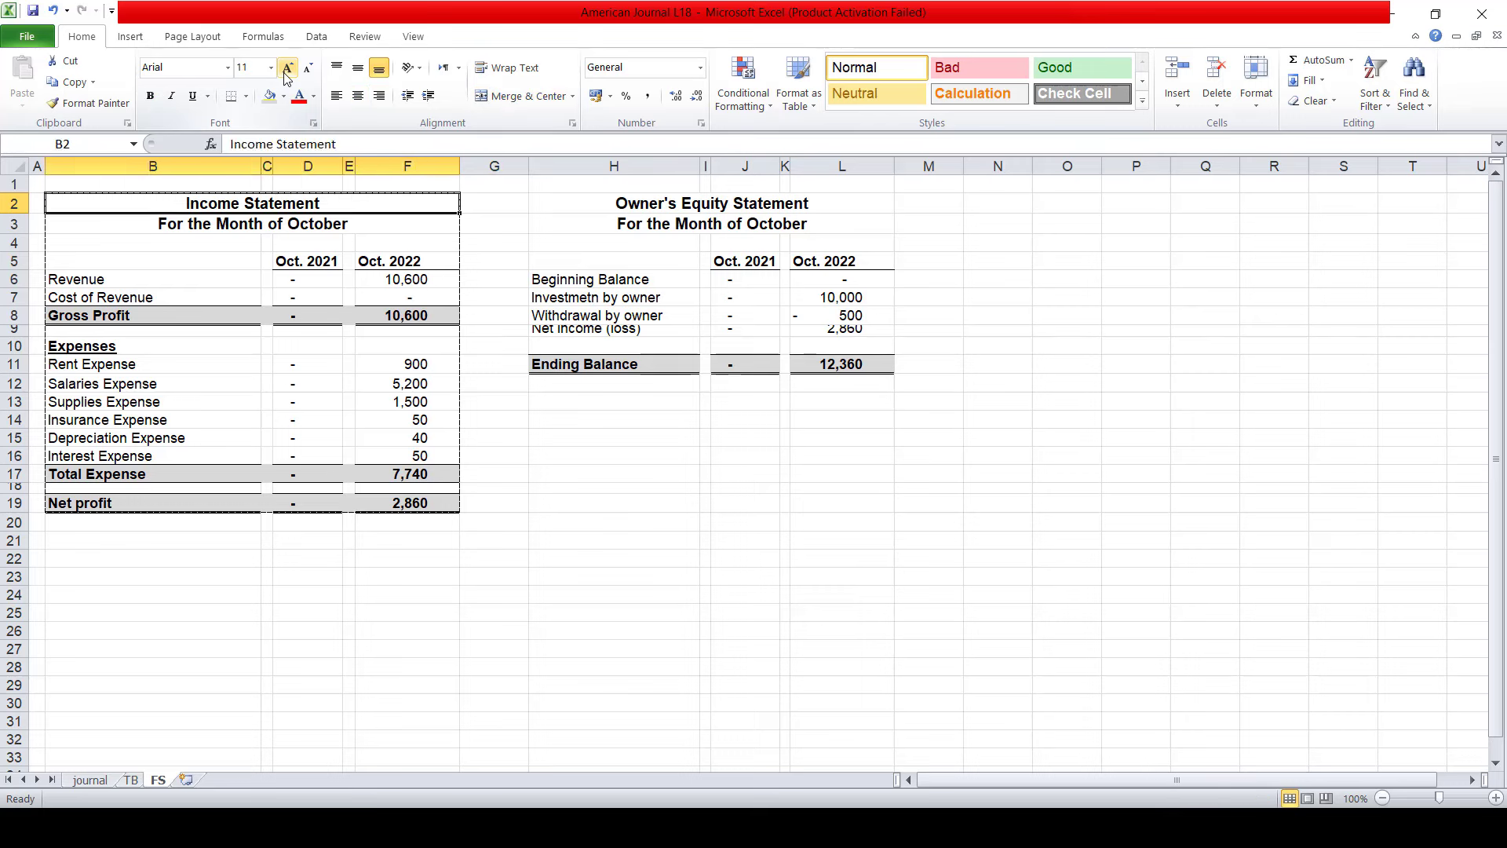
key(Left)
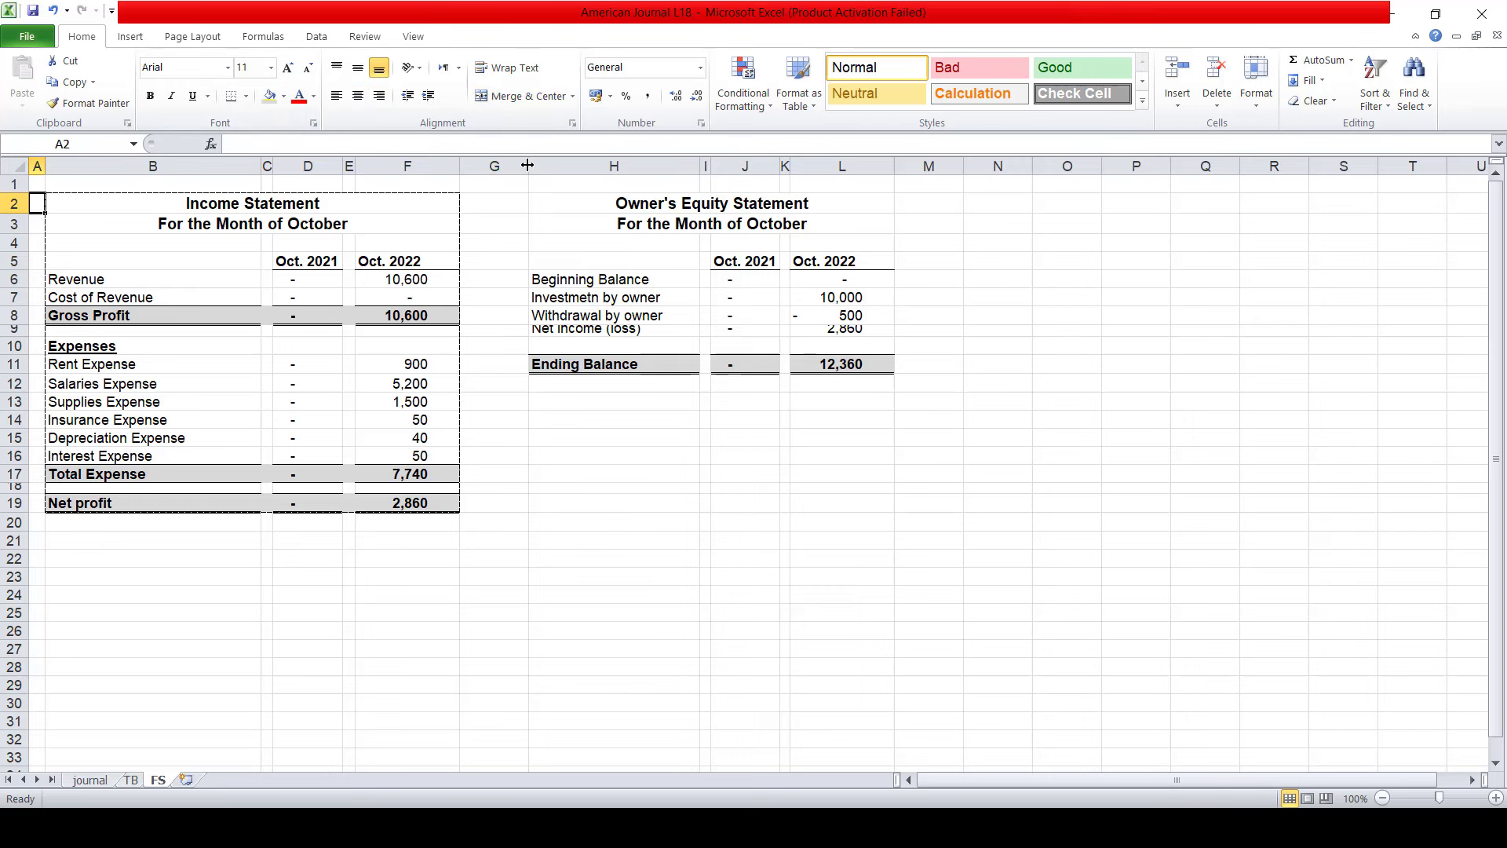
drag(527, 165, 493, 165)
- Select B2:L19 covering both statements
click(322, 206)
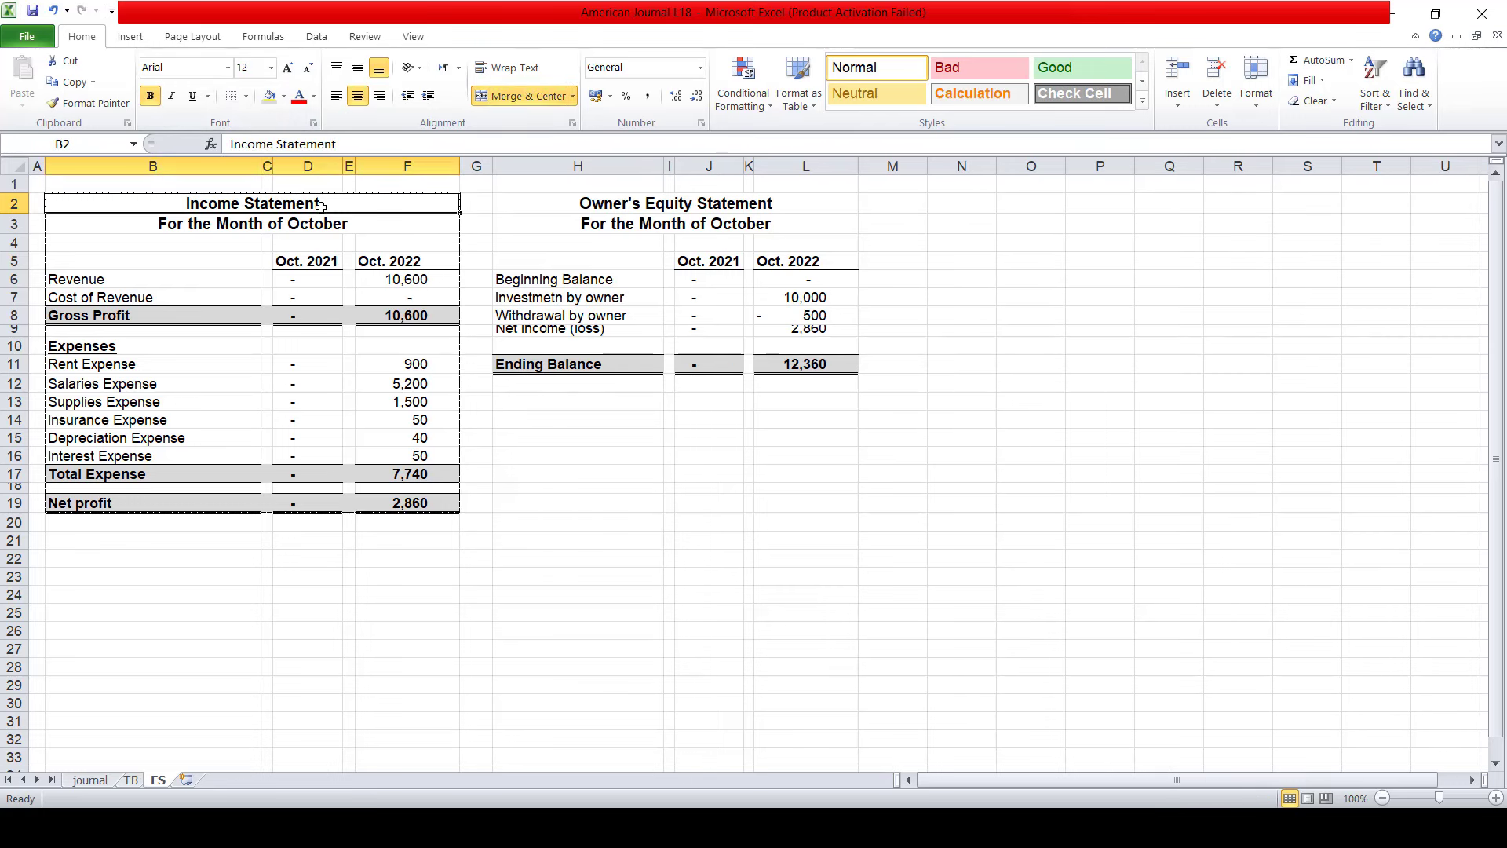
key(shift+Right)
key(shift+Right)
key(shift+Right)
key(shift+Right)
key(shift+Left)
key(shift+Left)
key(shift+Down)
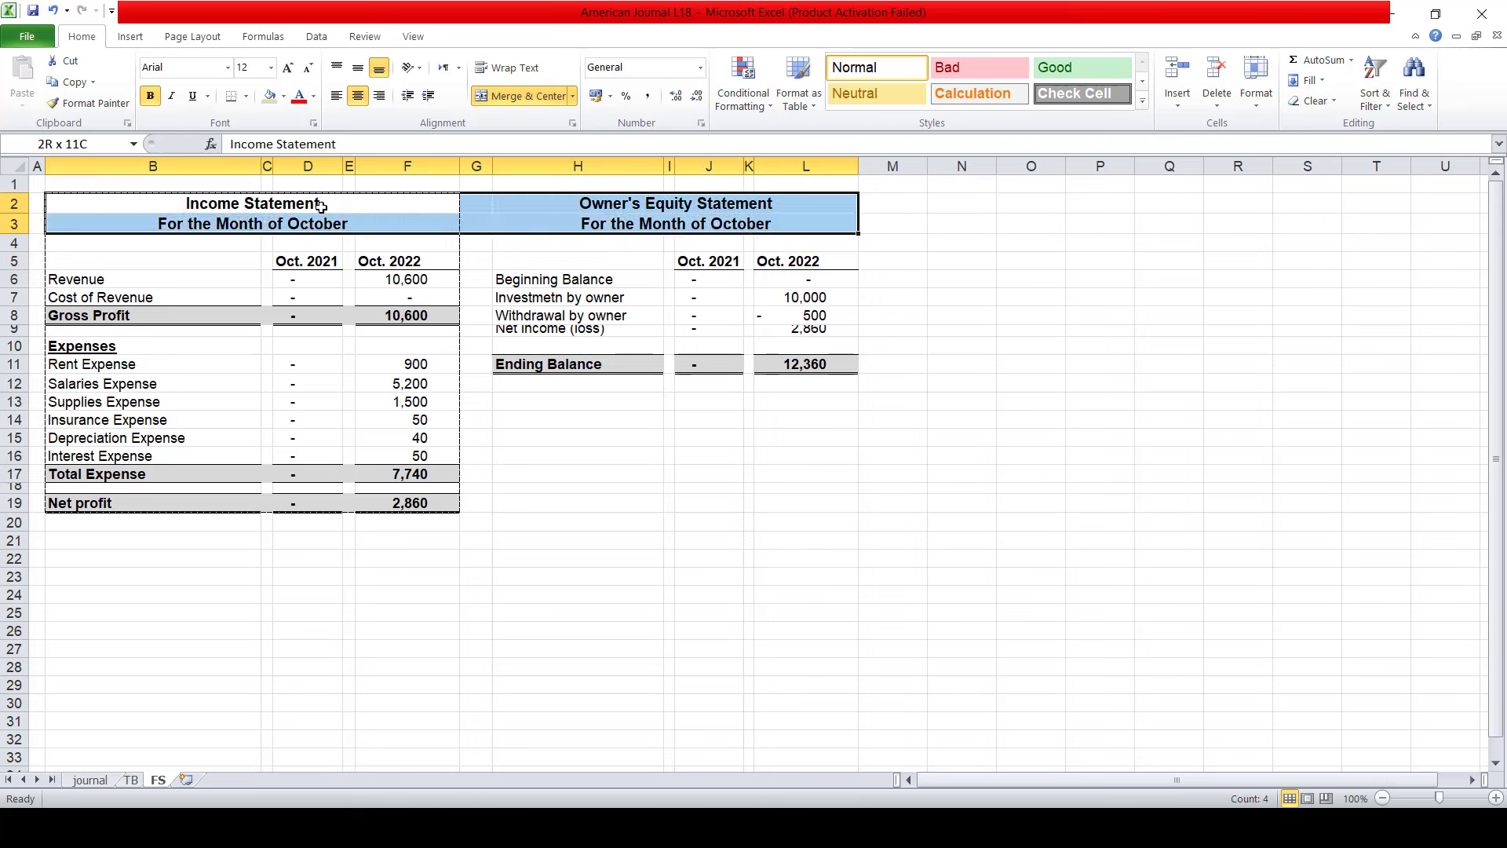
key(shift+Down)
key(shift+Down)
key(shift+Down)
key(shift+Down)
key(shift+Down)
key(shift+Down)
key(shift+Down)
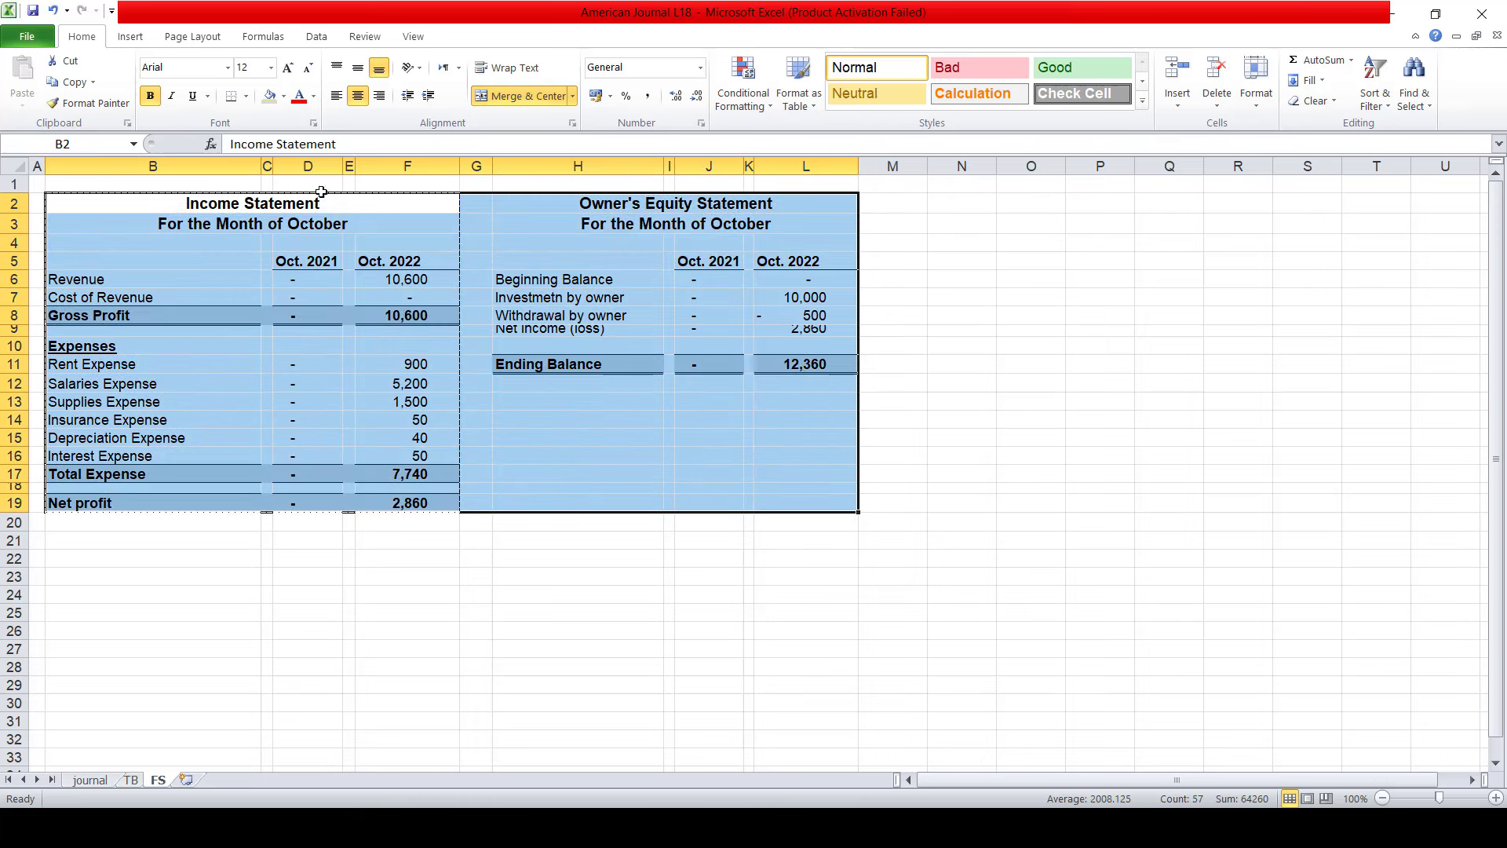
- Set the selected statements as the print area
click(193, 37)
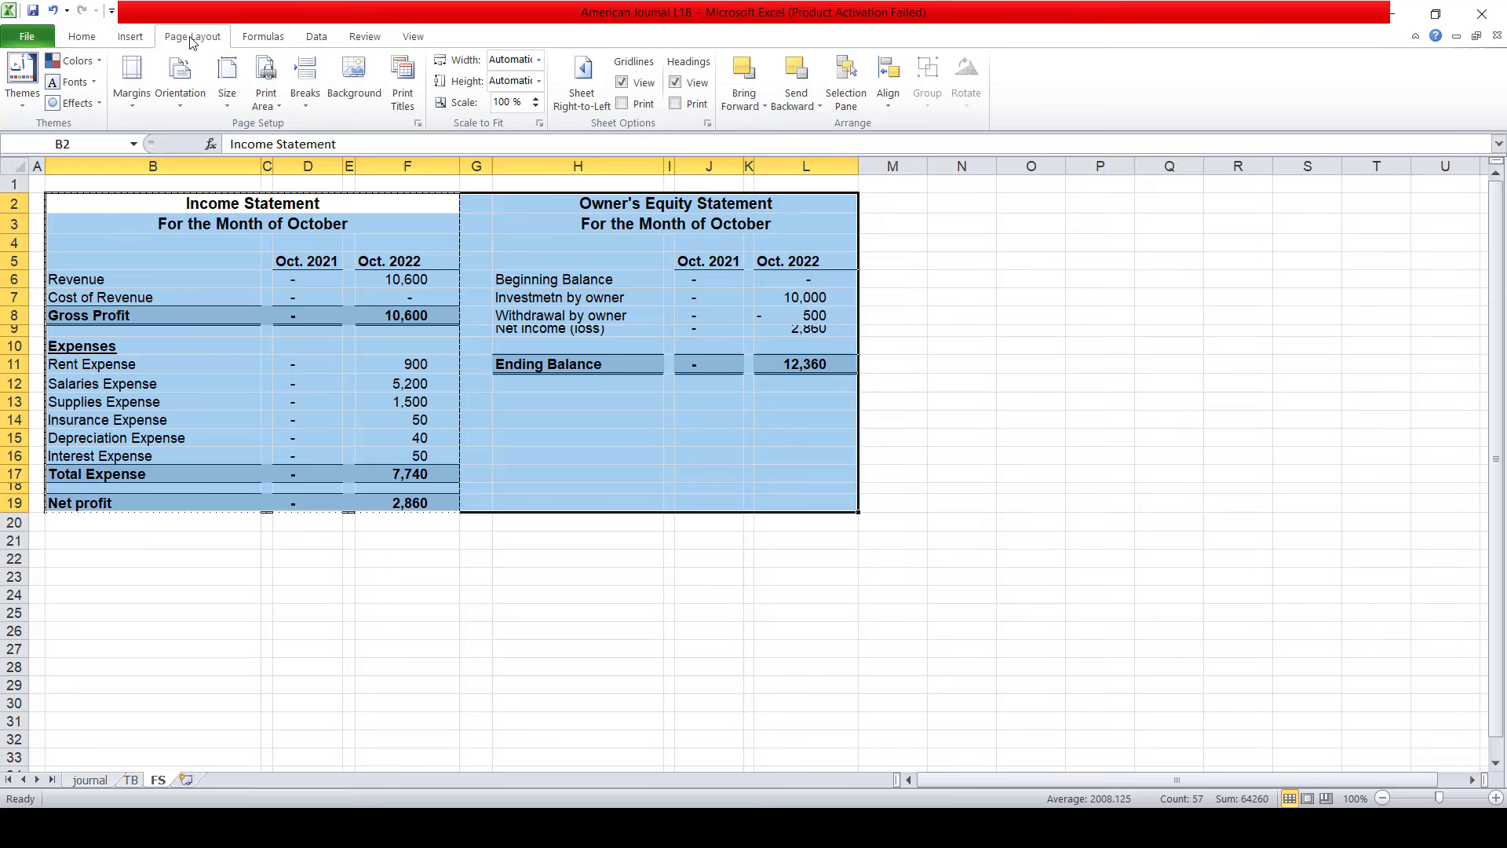
click(265, 88)
click(308, 128)
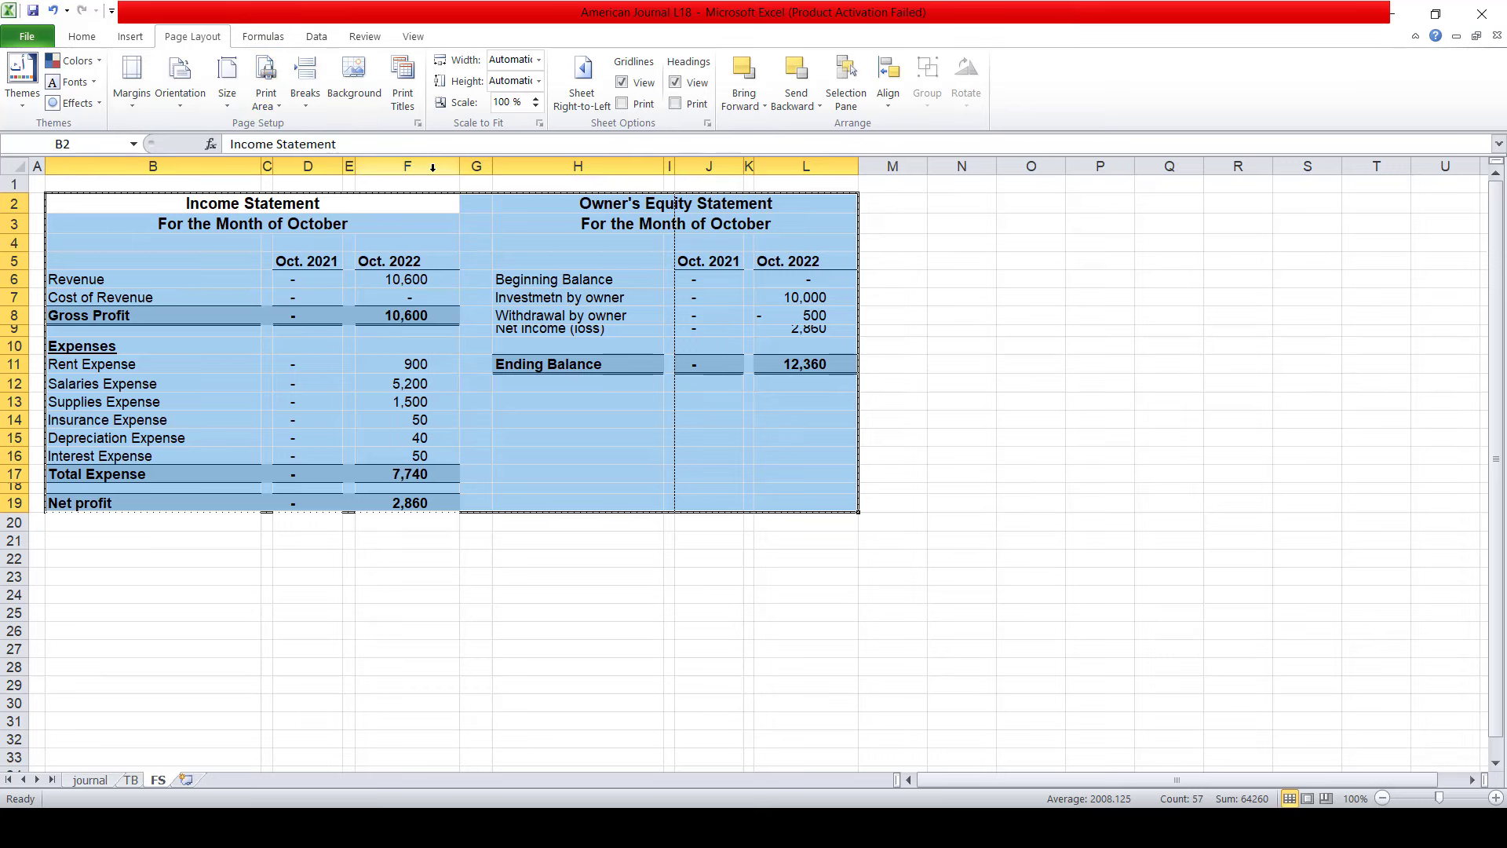
- In Page Setup, choose landscape orientation and fit to 1 page
key(ctrl+p)
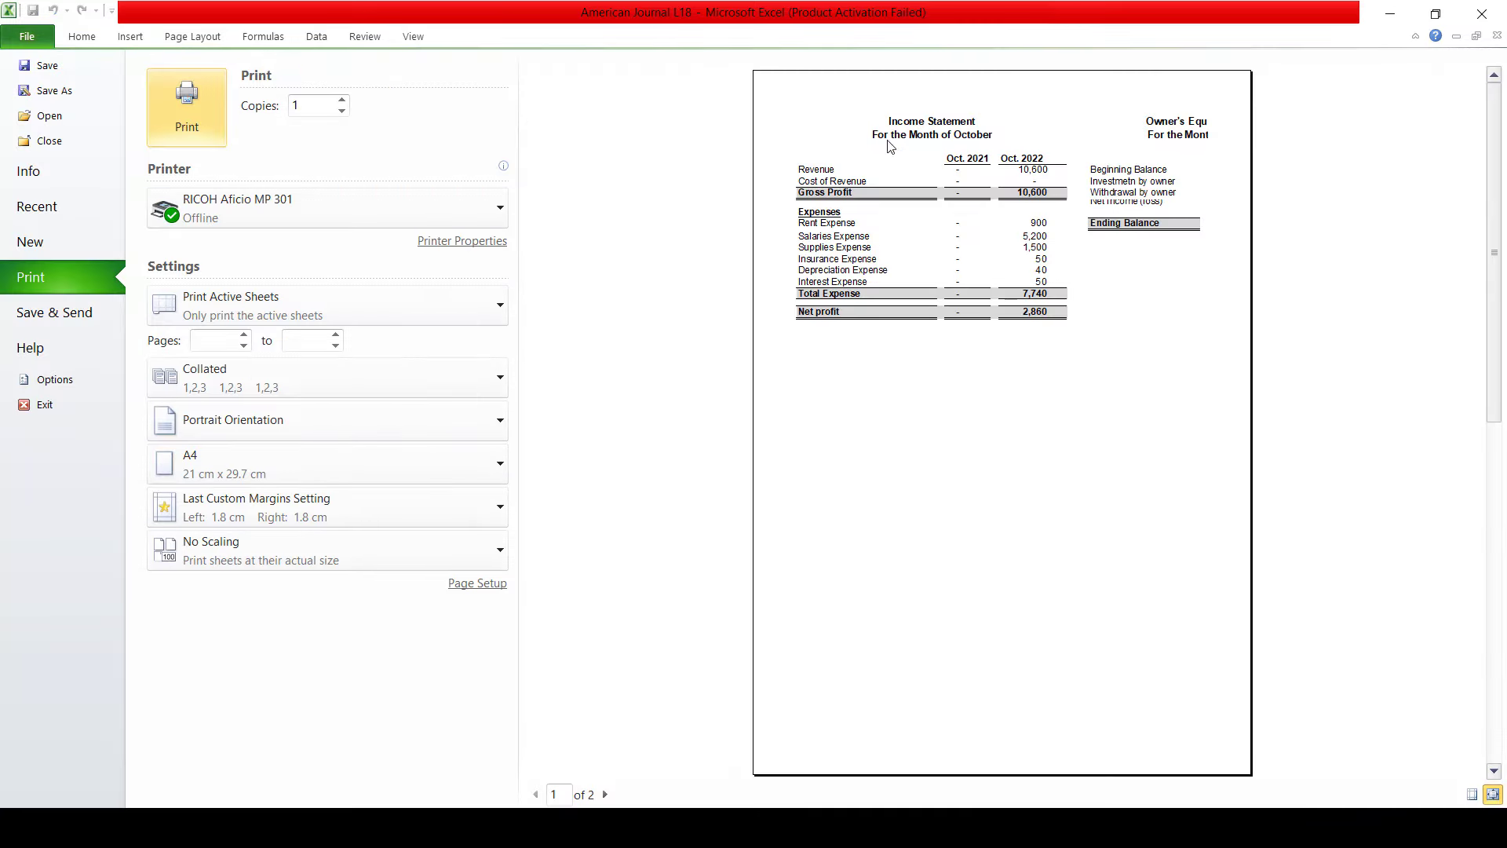
click(471, 669)
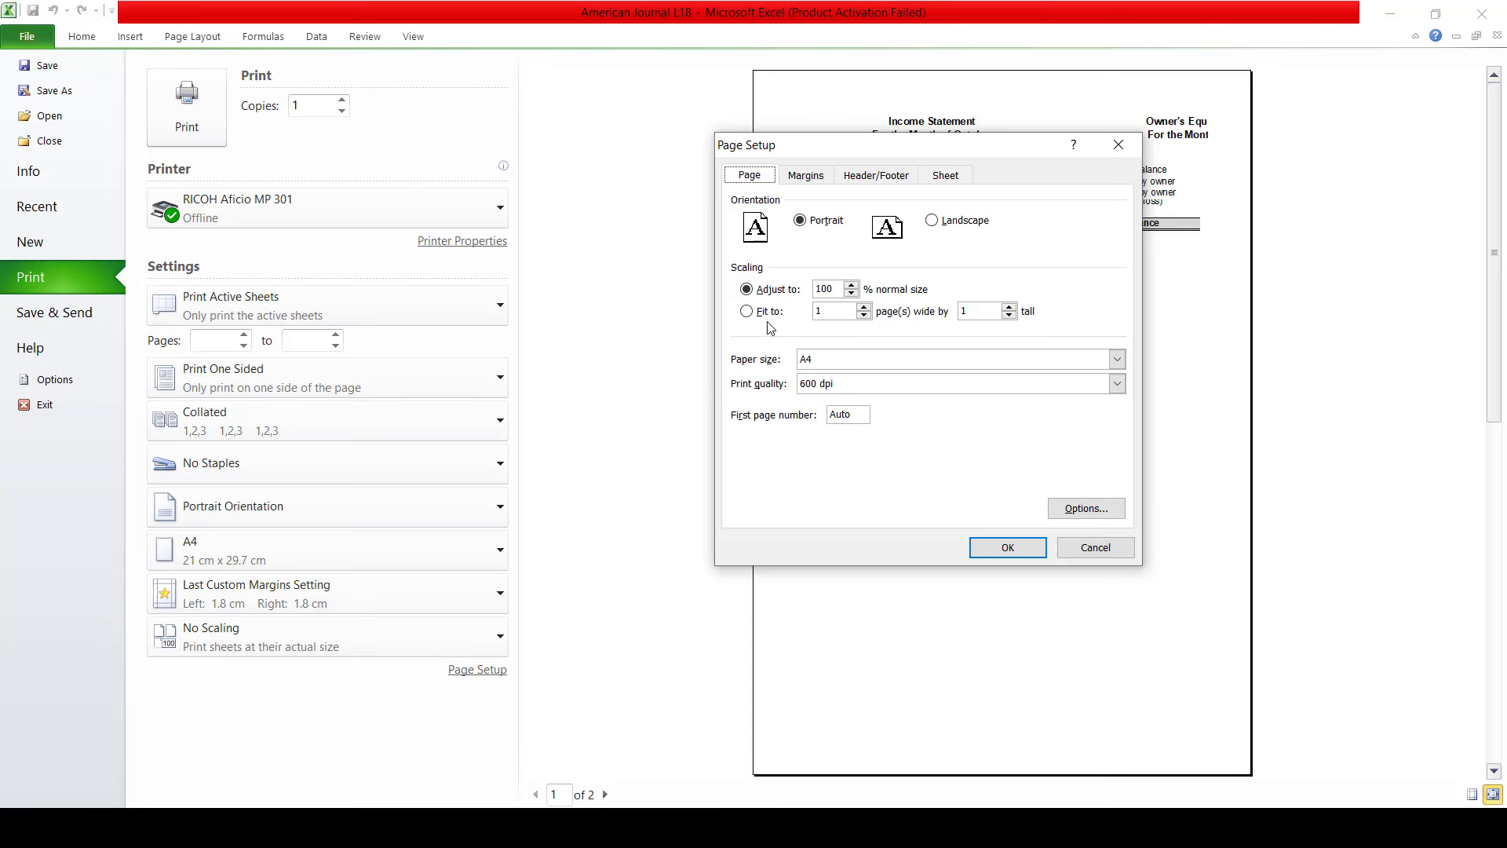
click(768, 314)
click(931, 220)
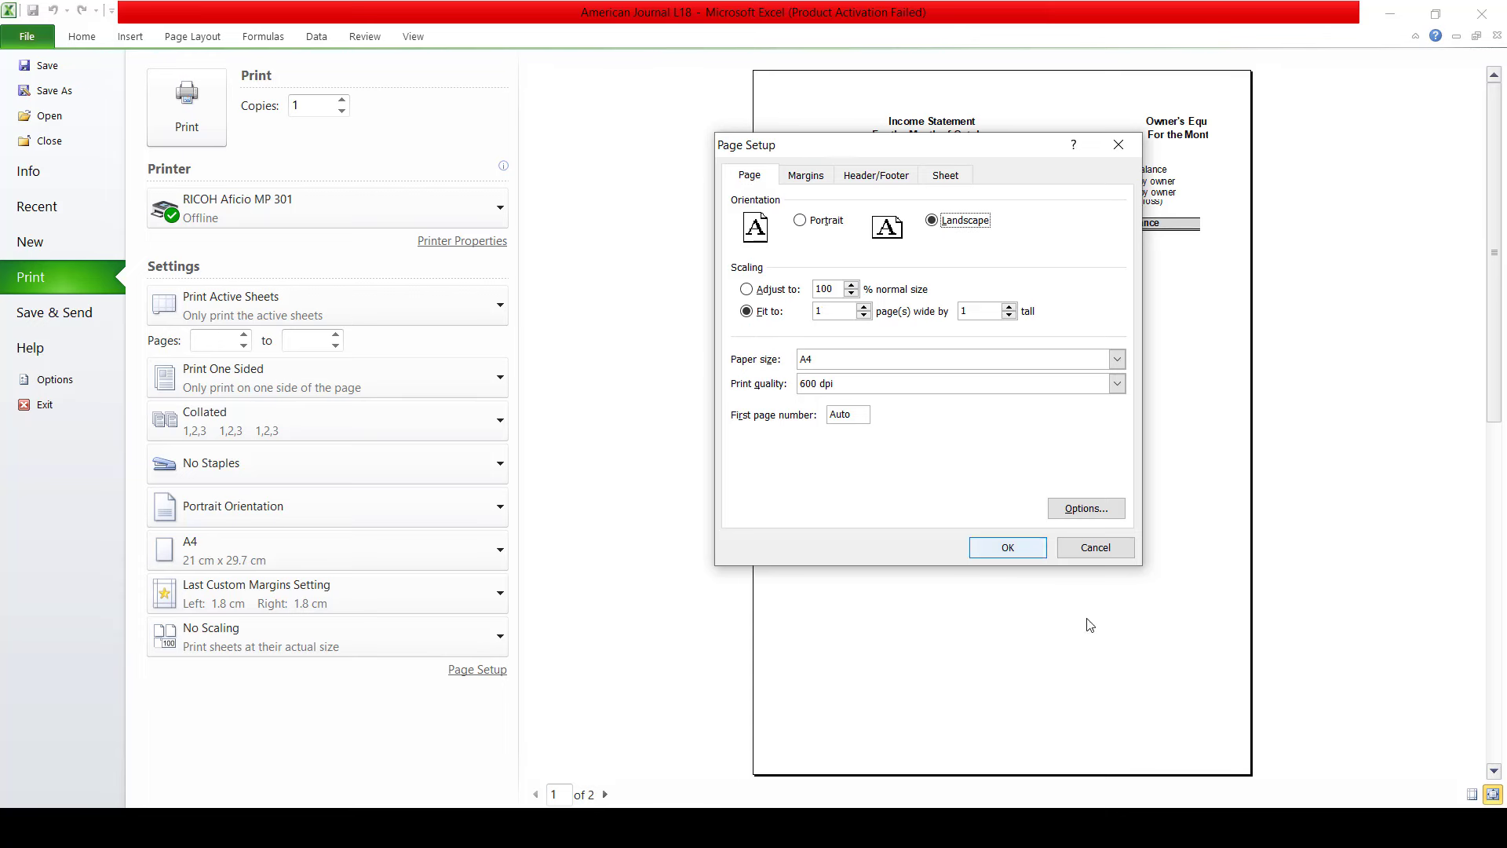
click(1006, 547)
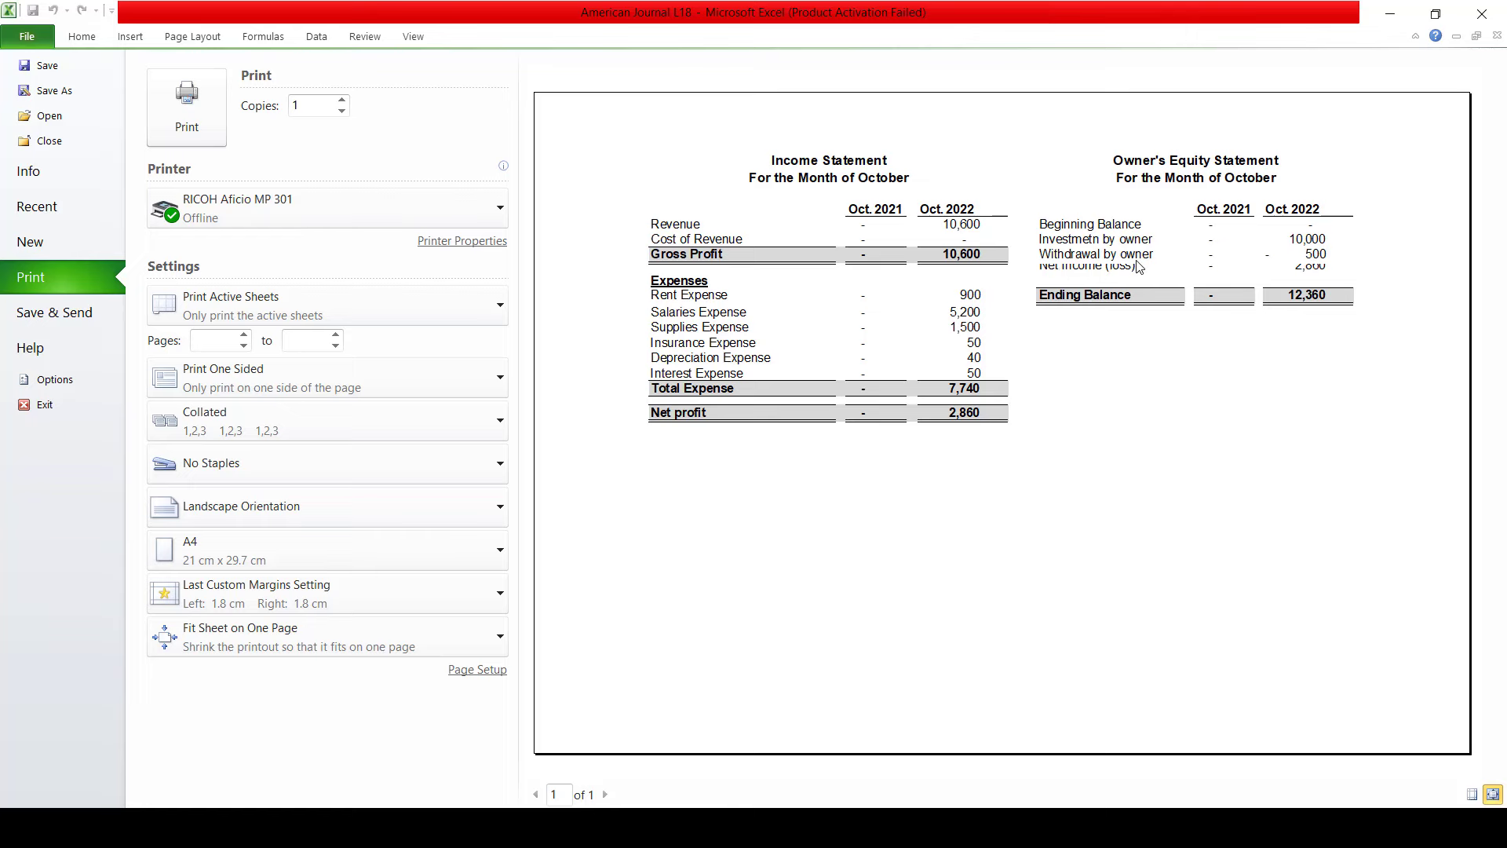
key(Escape)
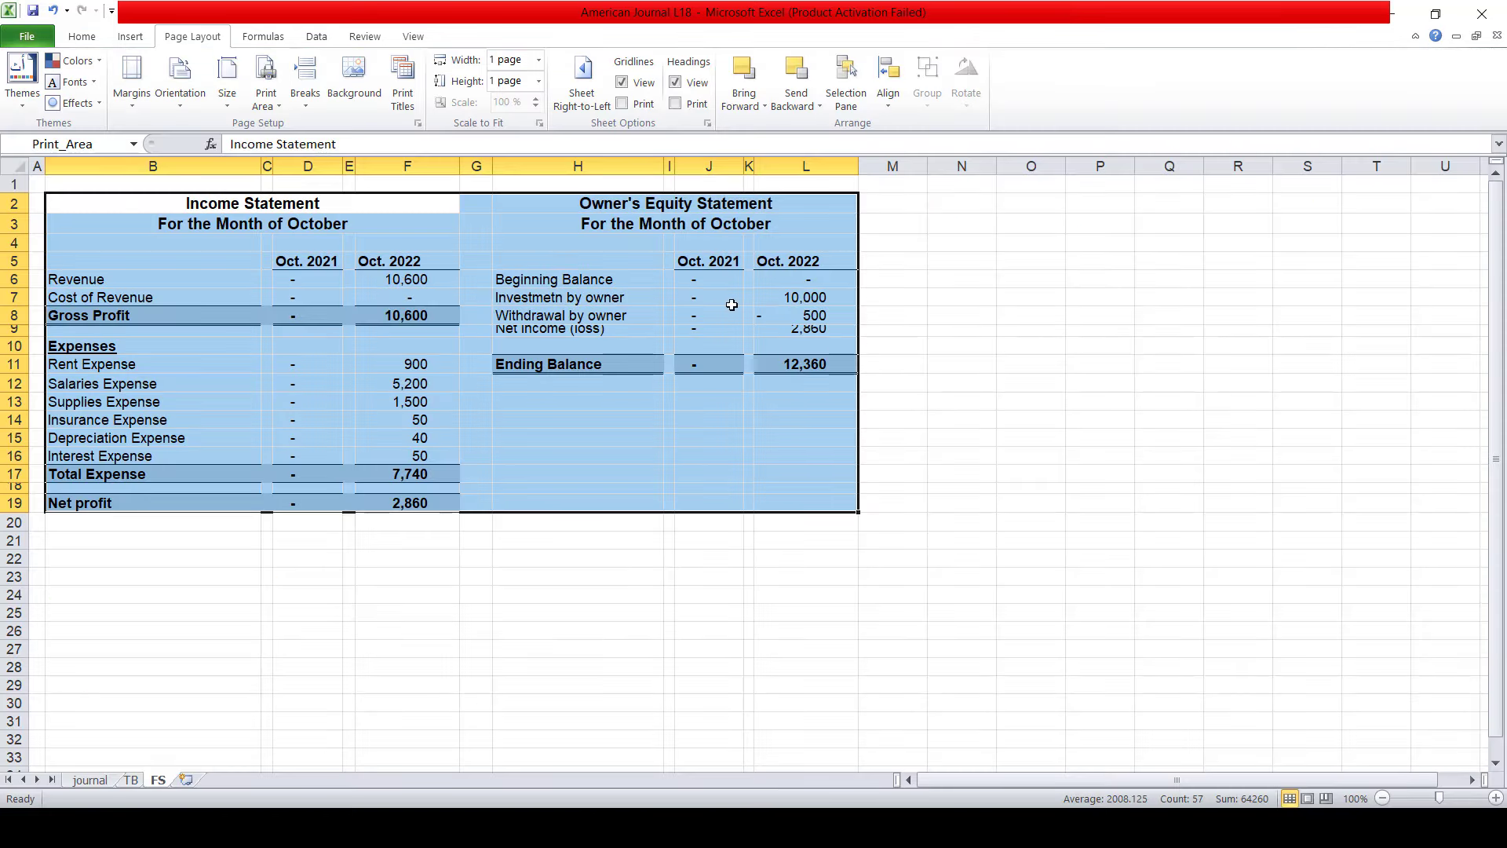
- Autofit row 9 so the Net Income (loss) line shows fully, then check the print preview
click(549, 301)
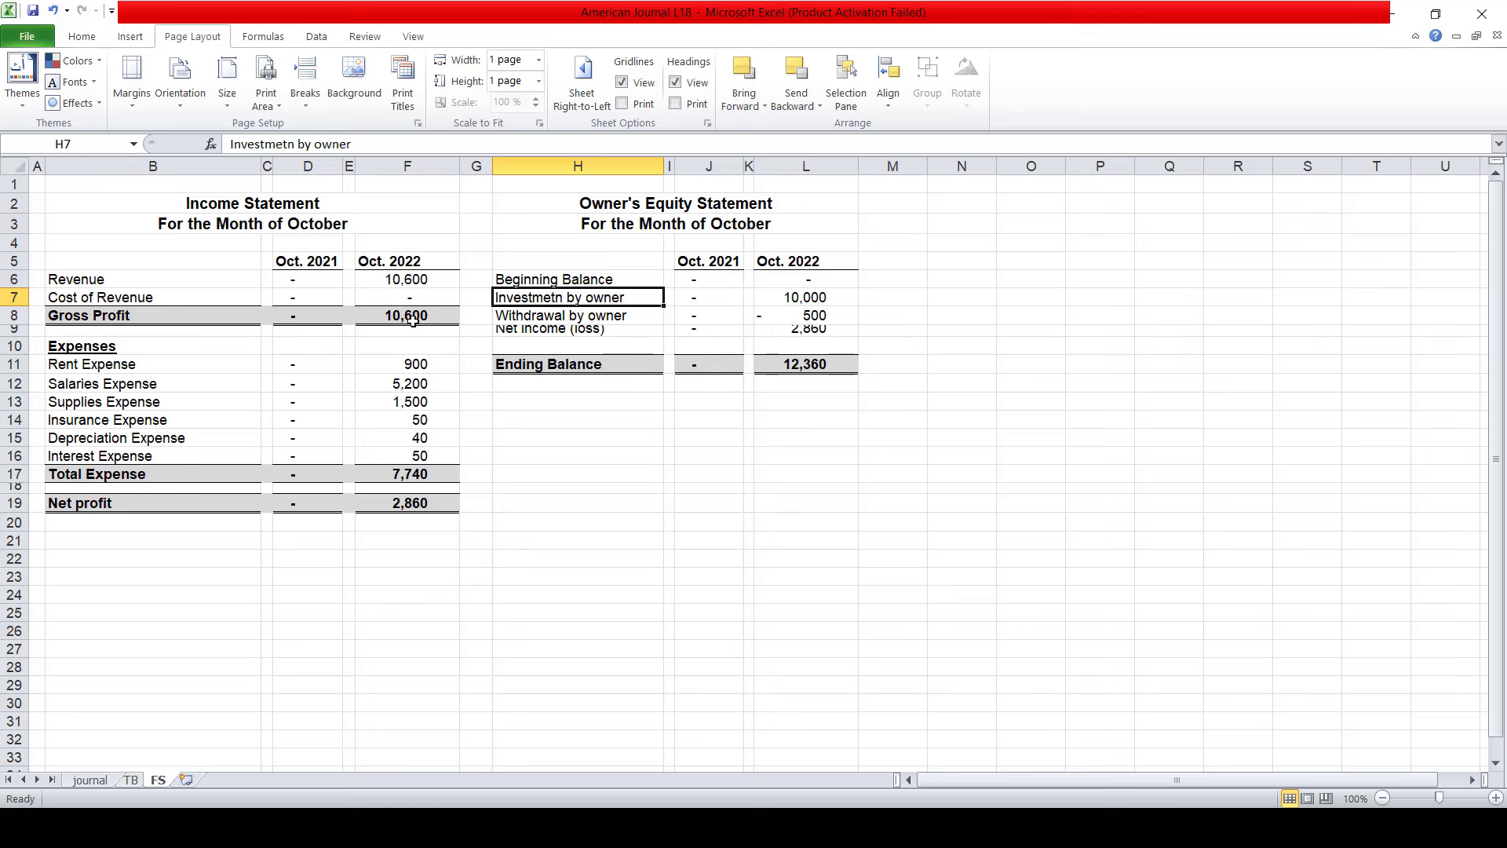
click(521, 331)
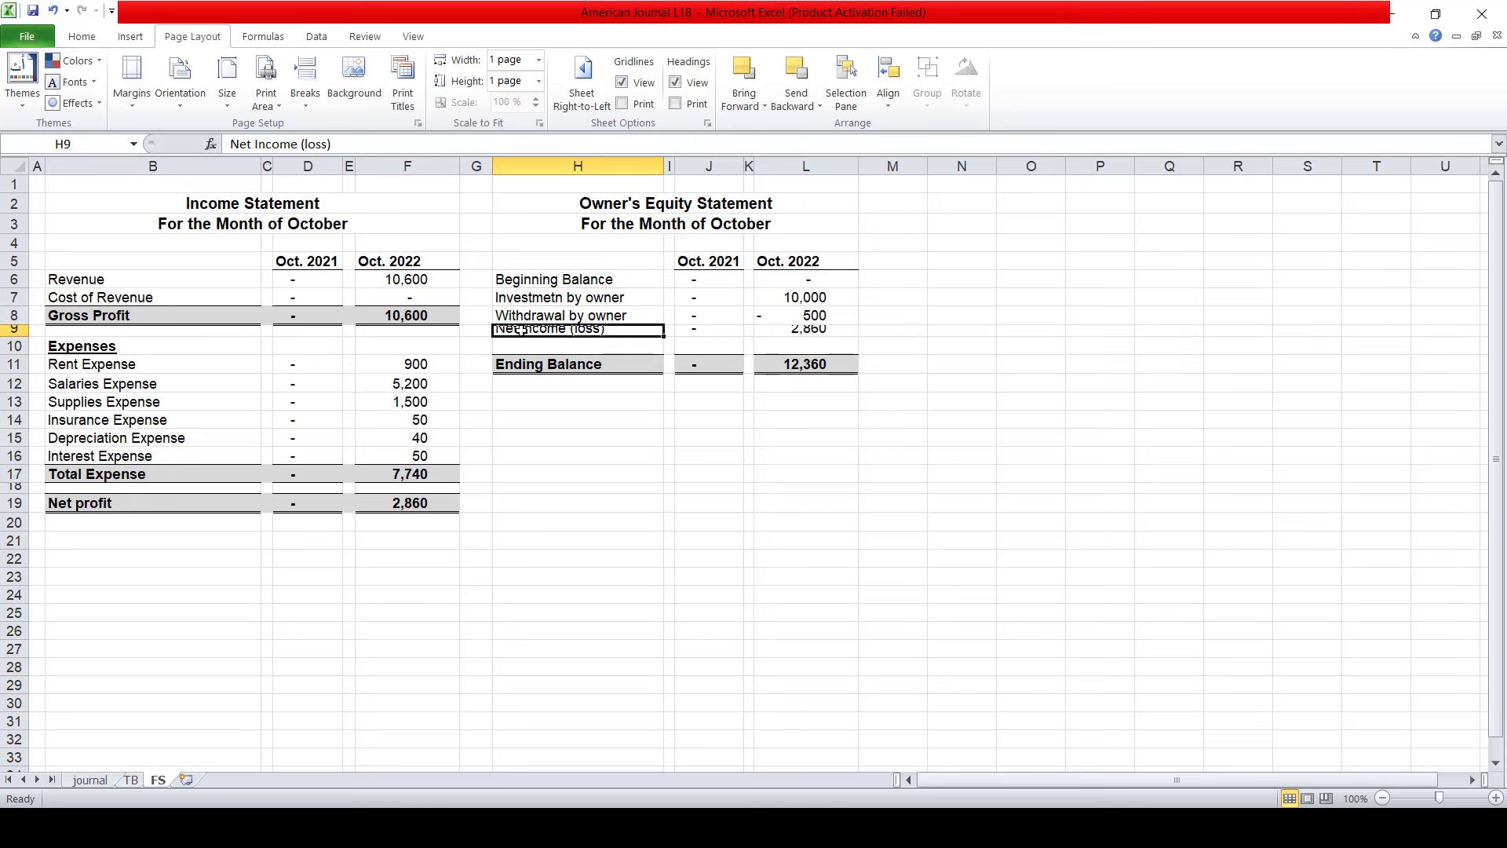
double_click(16, 338)
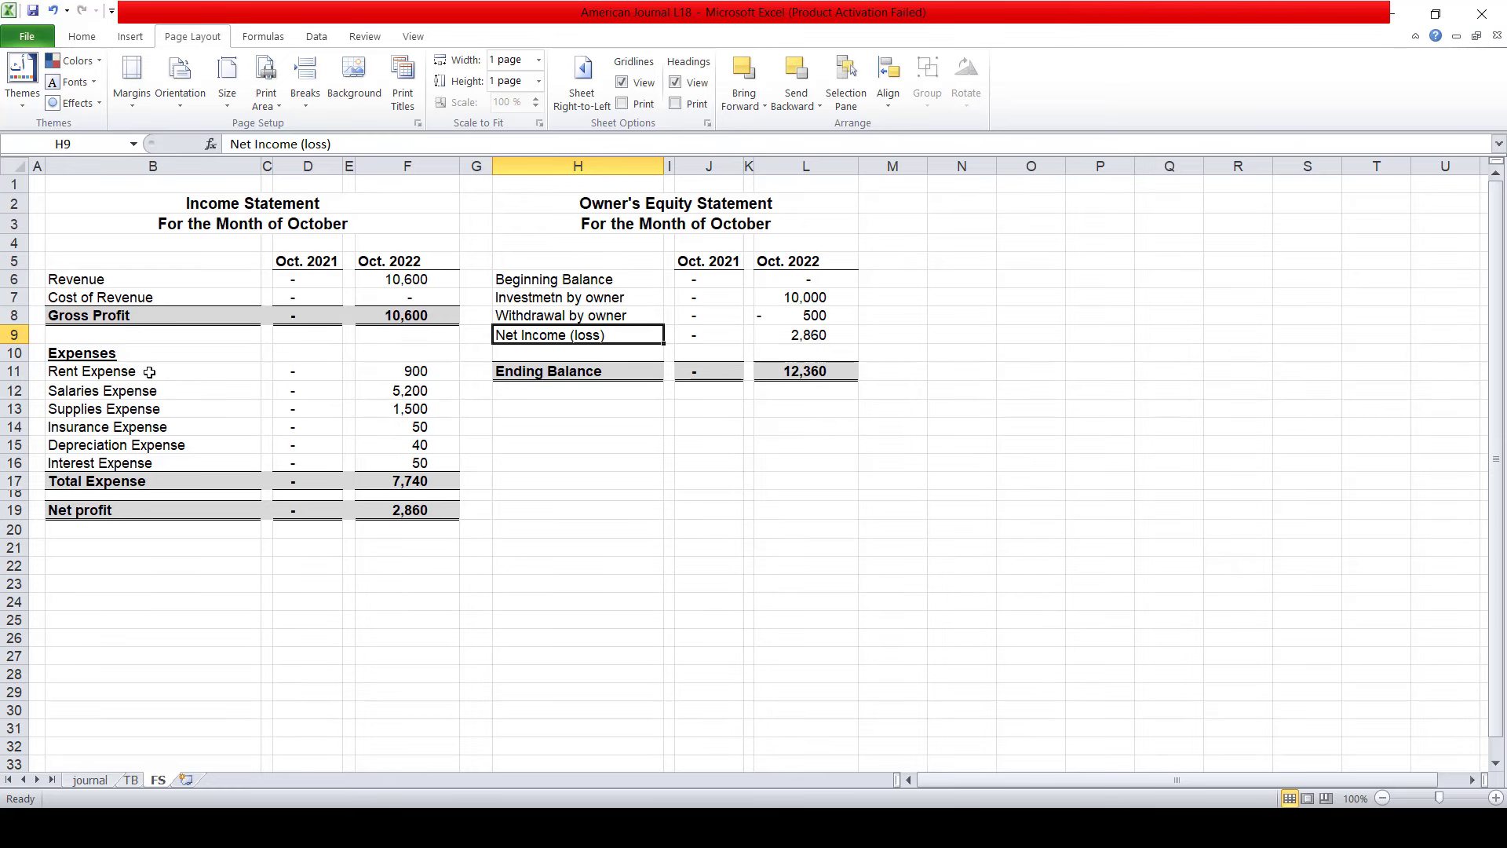
key(ctrl+p)
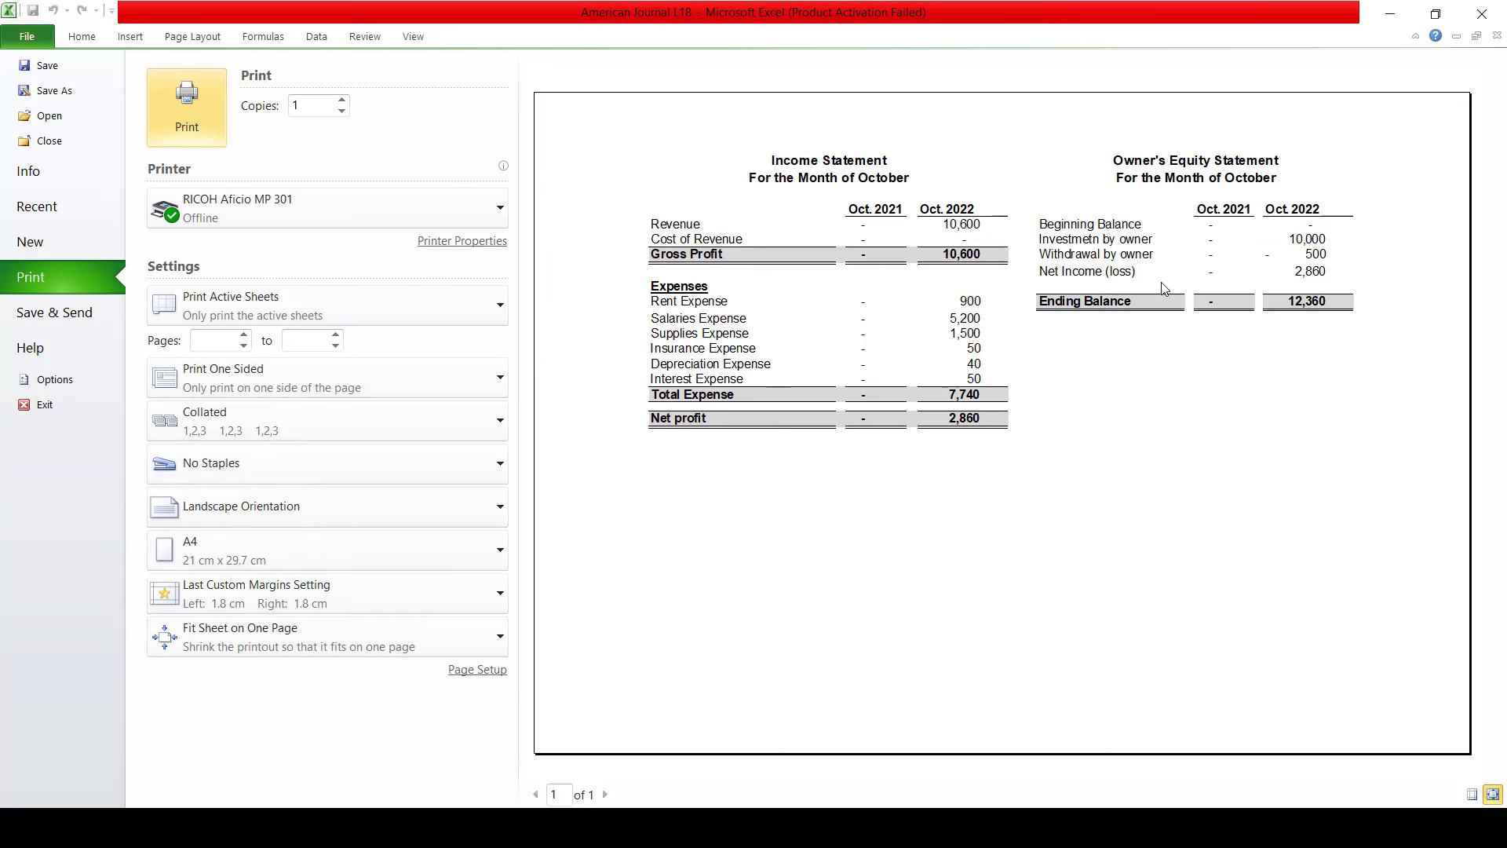
key(Escape)
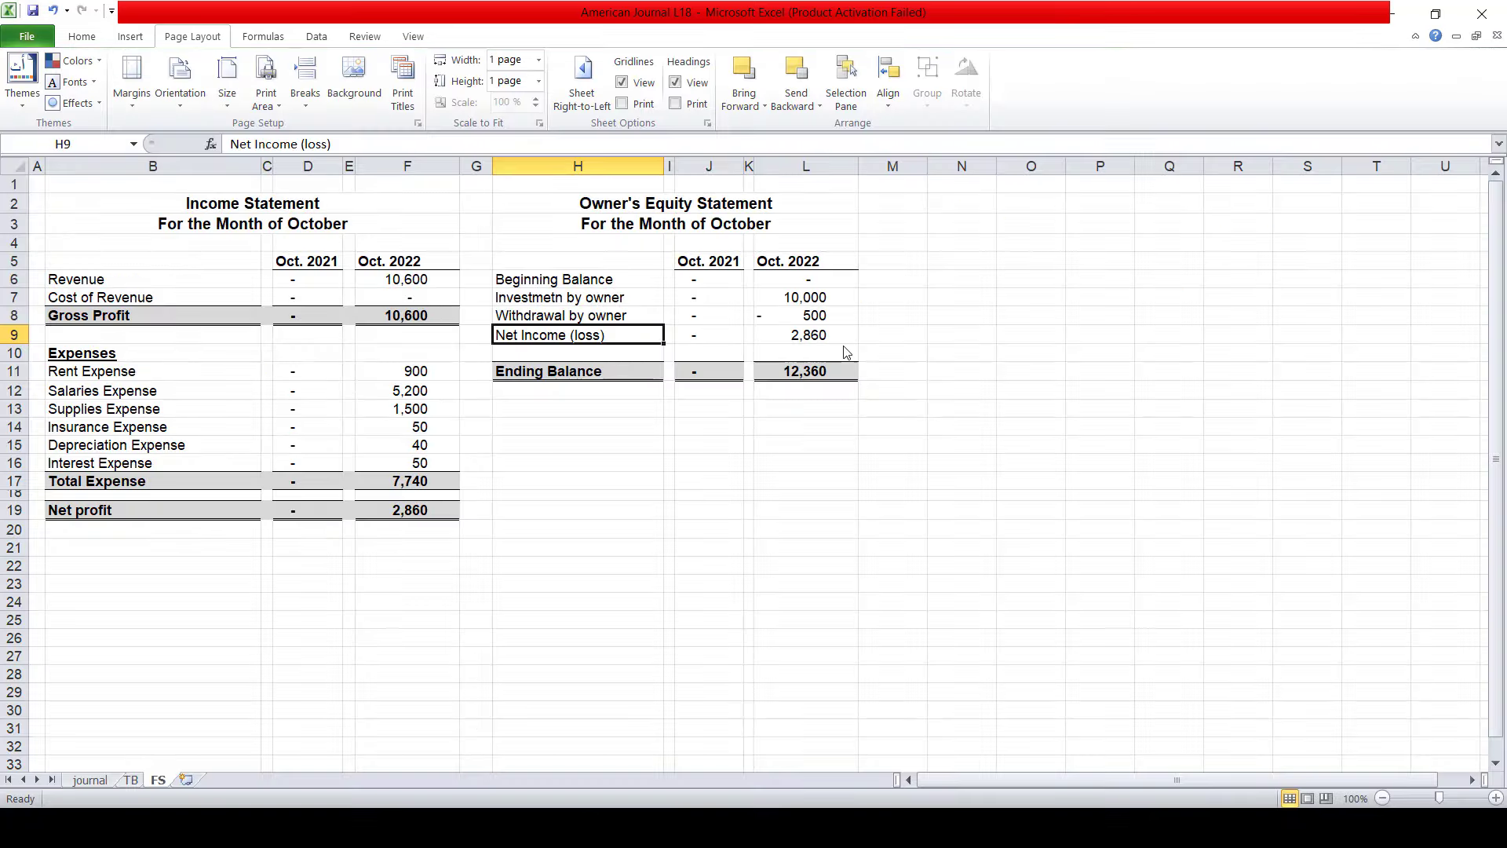
click(953, 206)
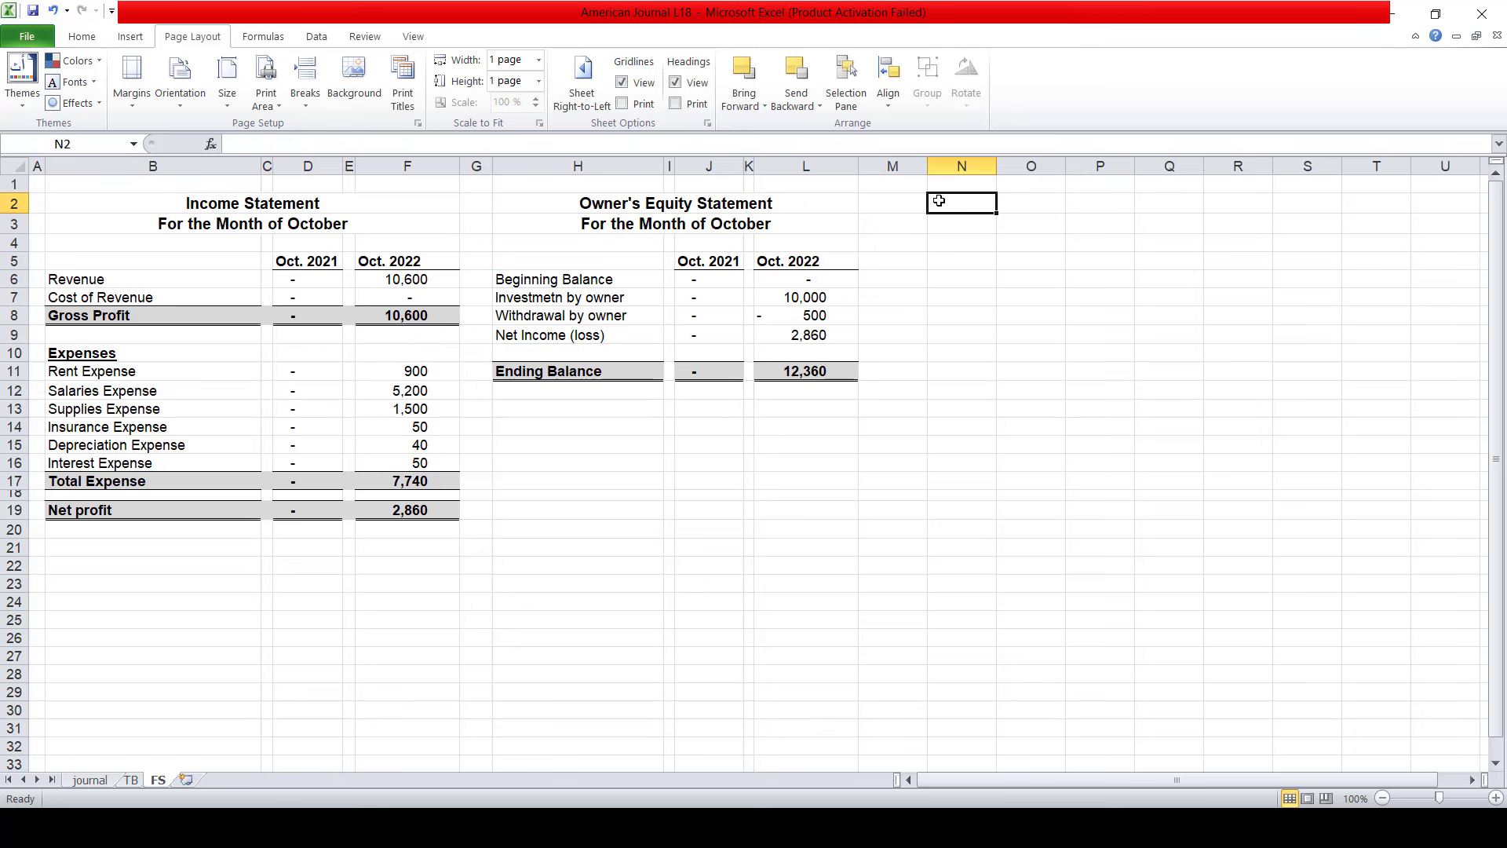
- Enter 'Balance Sheet' in N2, 'At 31 of October' in N3 and 'Assets' in N6
drag(952, 202, 952, 202)
text(Ba)
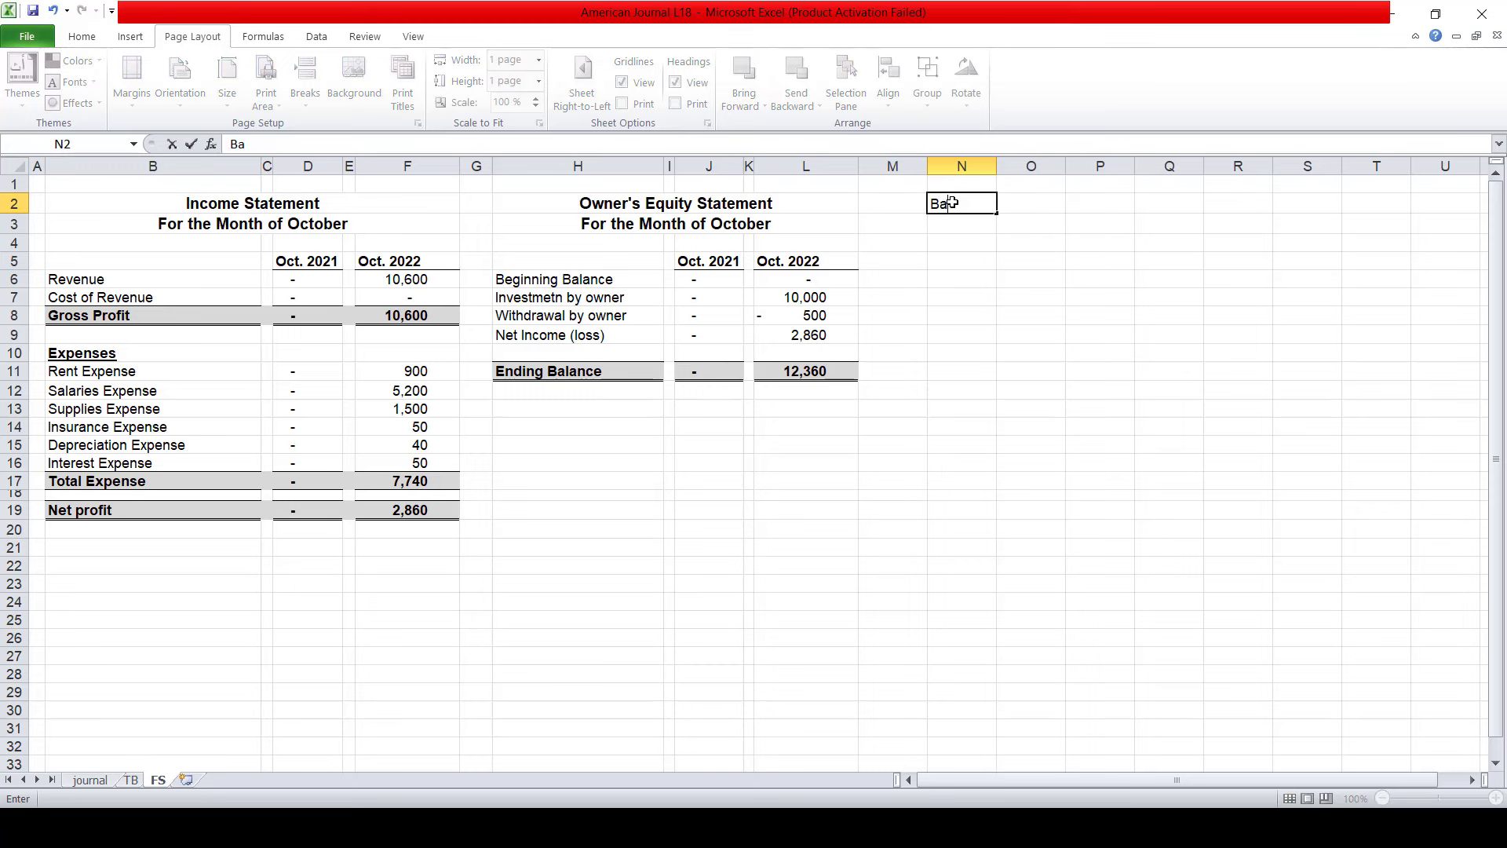
text(lance sh)
key(Return)
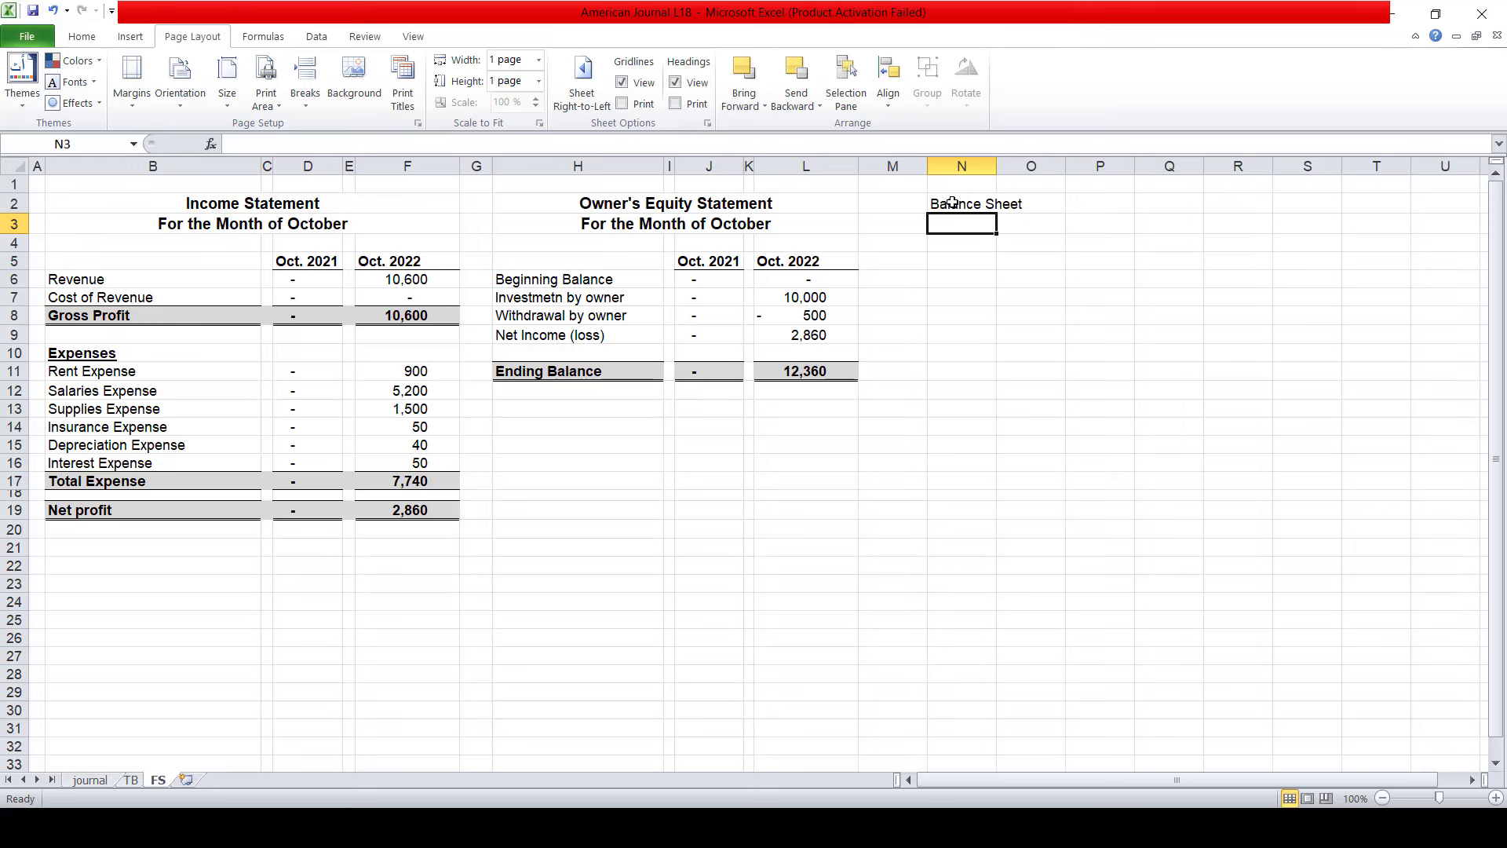
text(At 3)
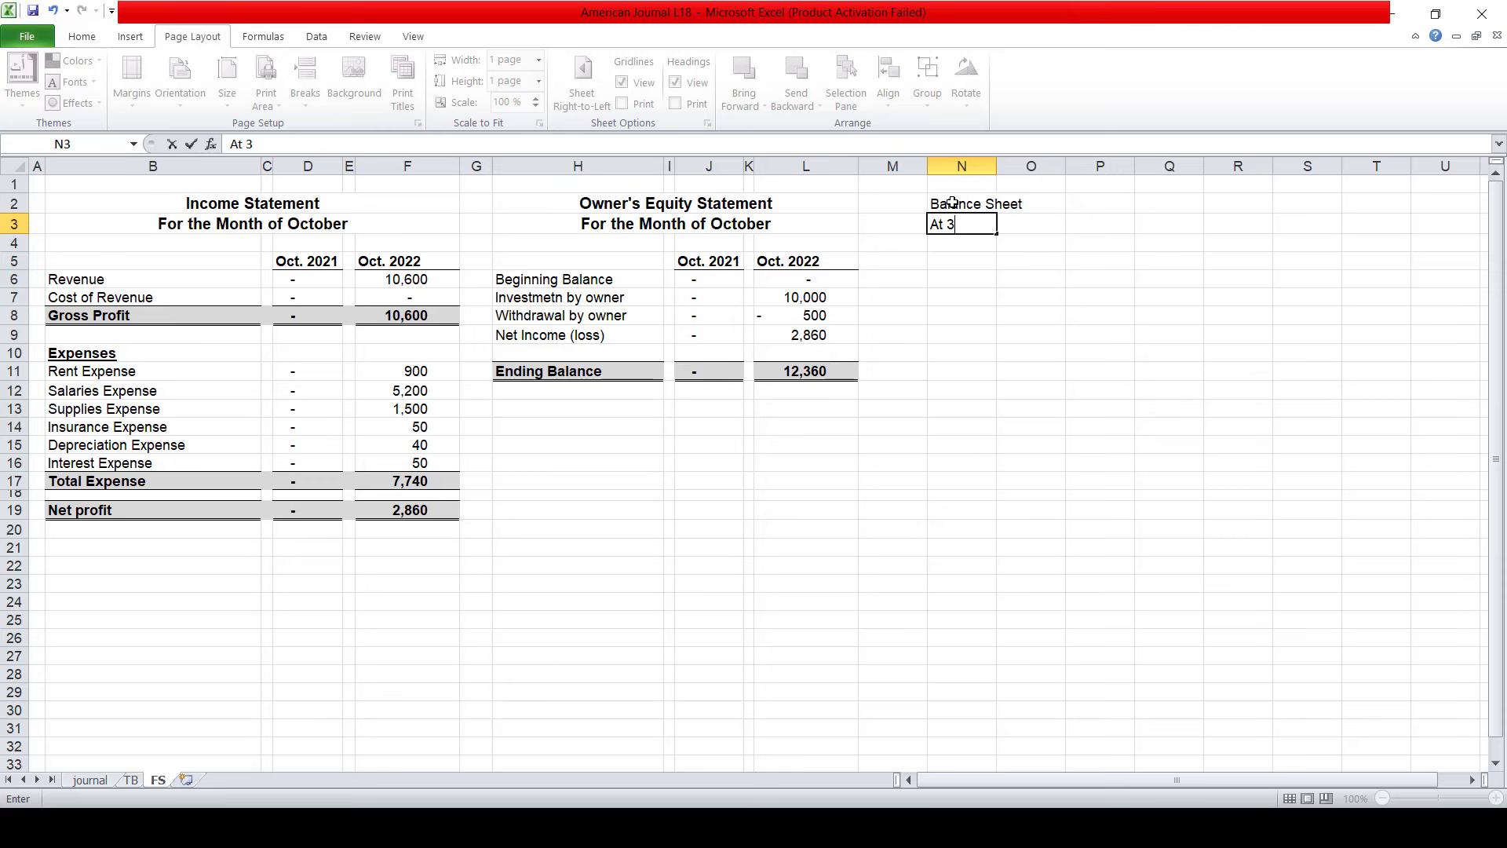
text(1 of Oct)
text(ober)
key(Return)
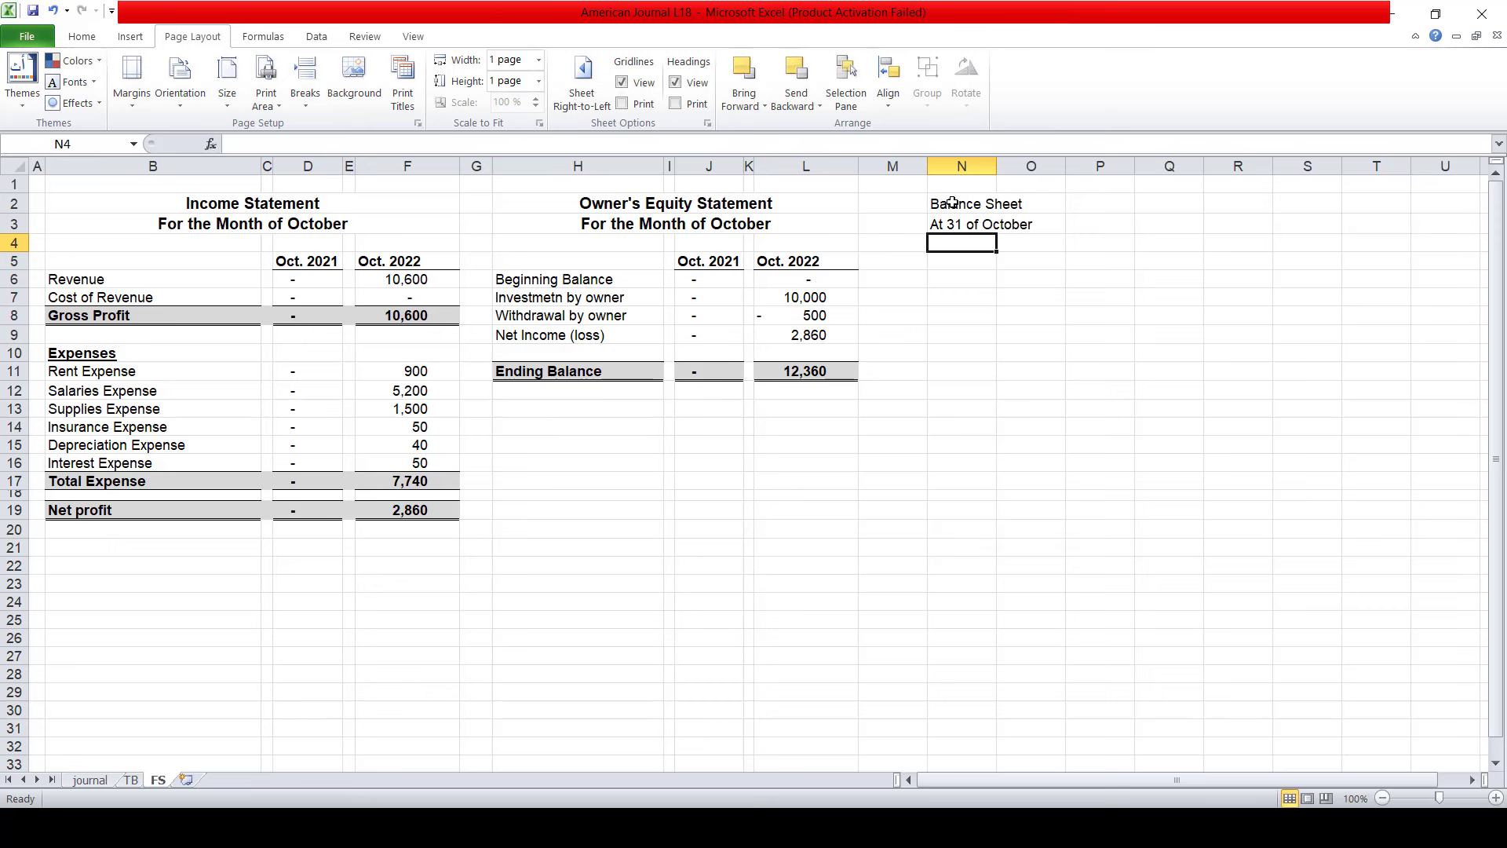
key(Return)
key(Return)
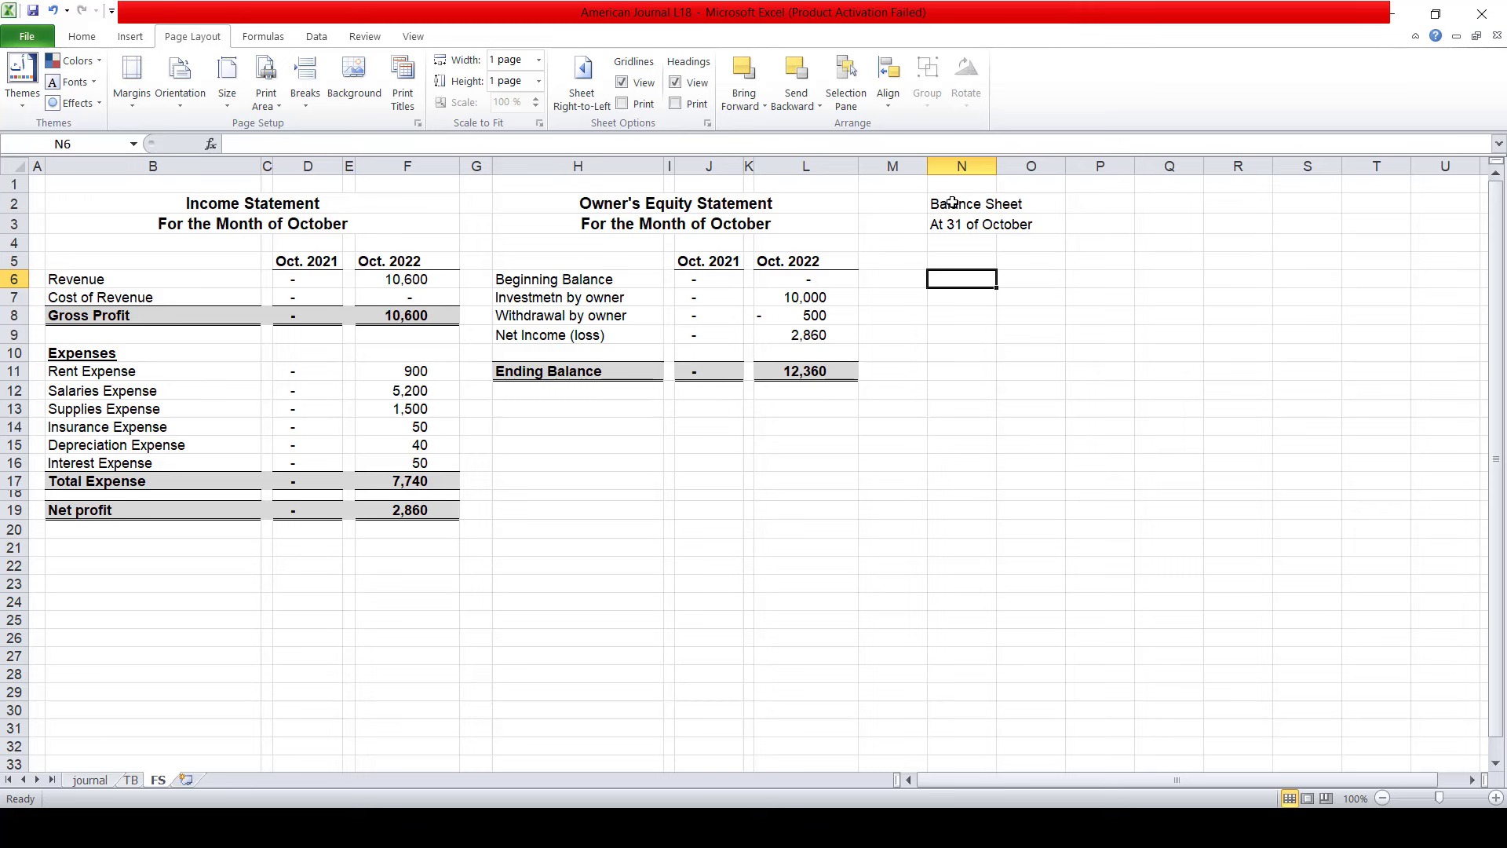
text(Assets)
key(Return)
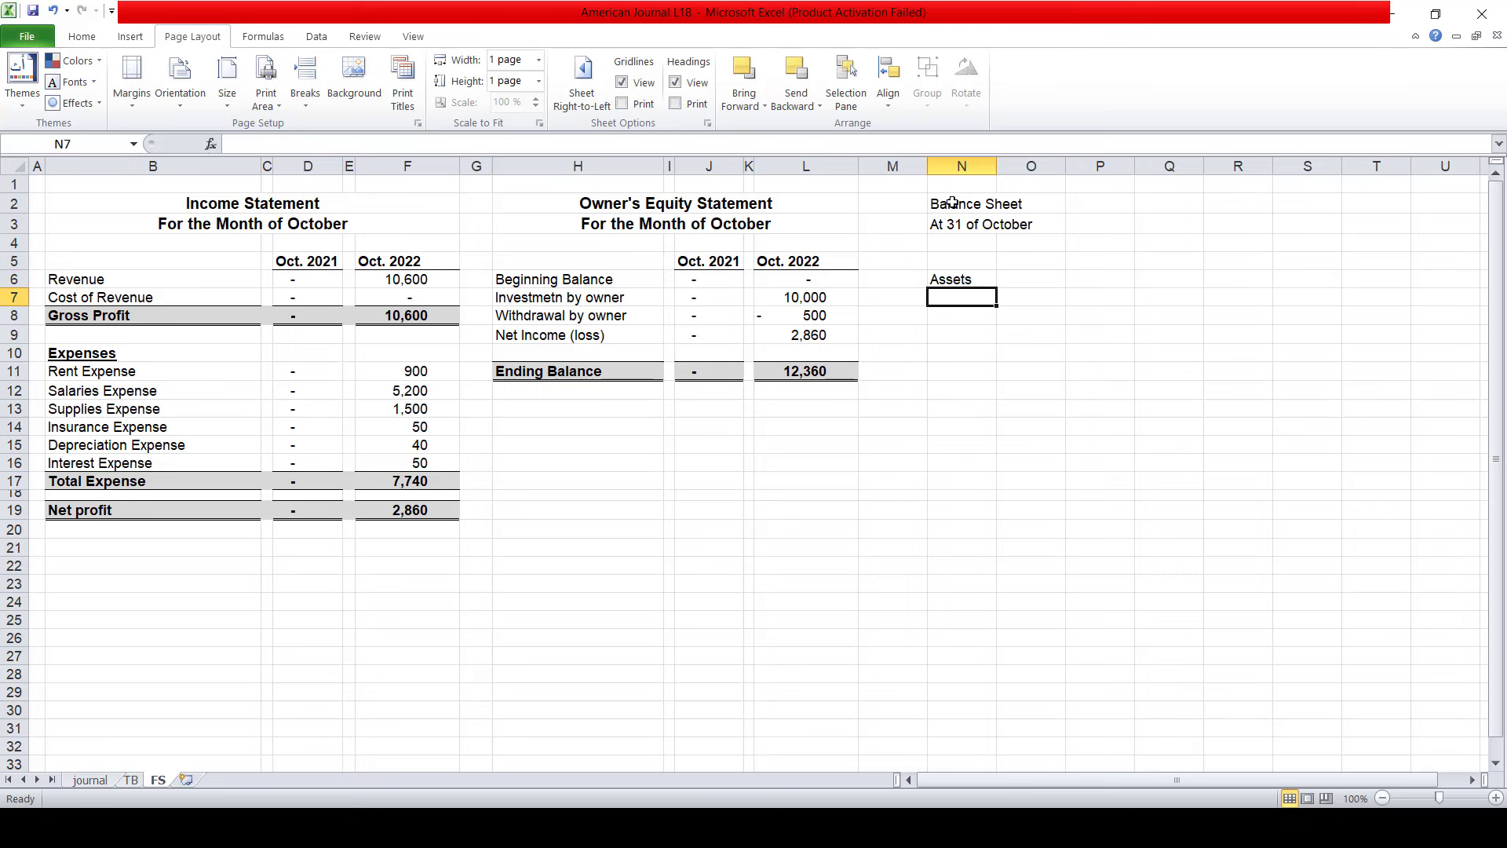
key(Up)
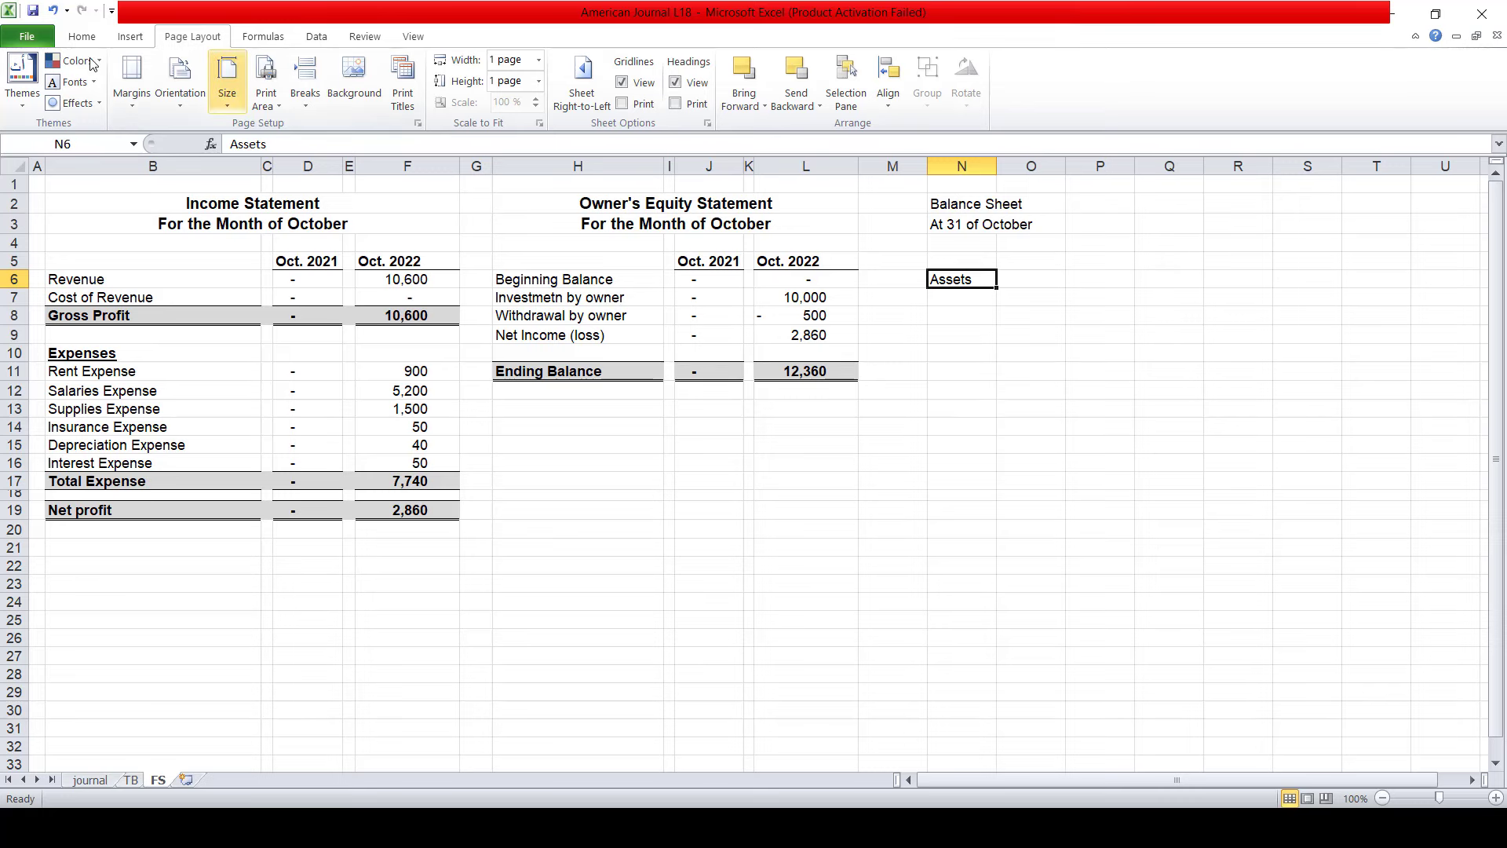
- Underline Assets and enter the 'Non Current Assets' label in N7
click(82, 36)
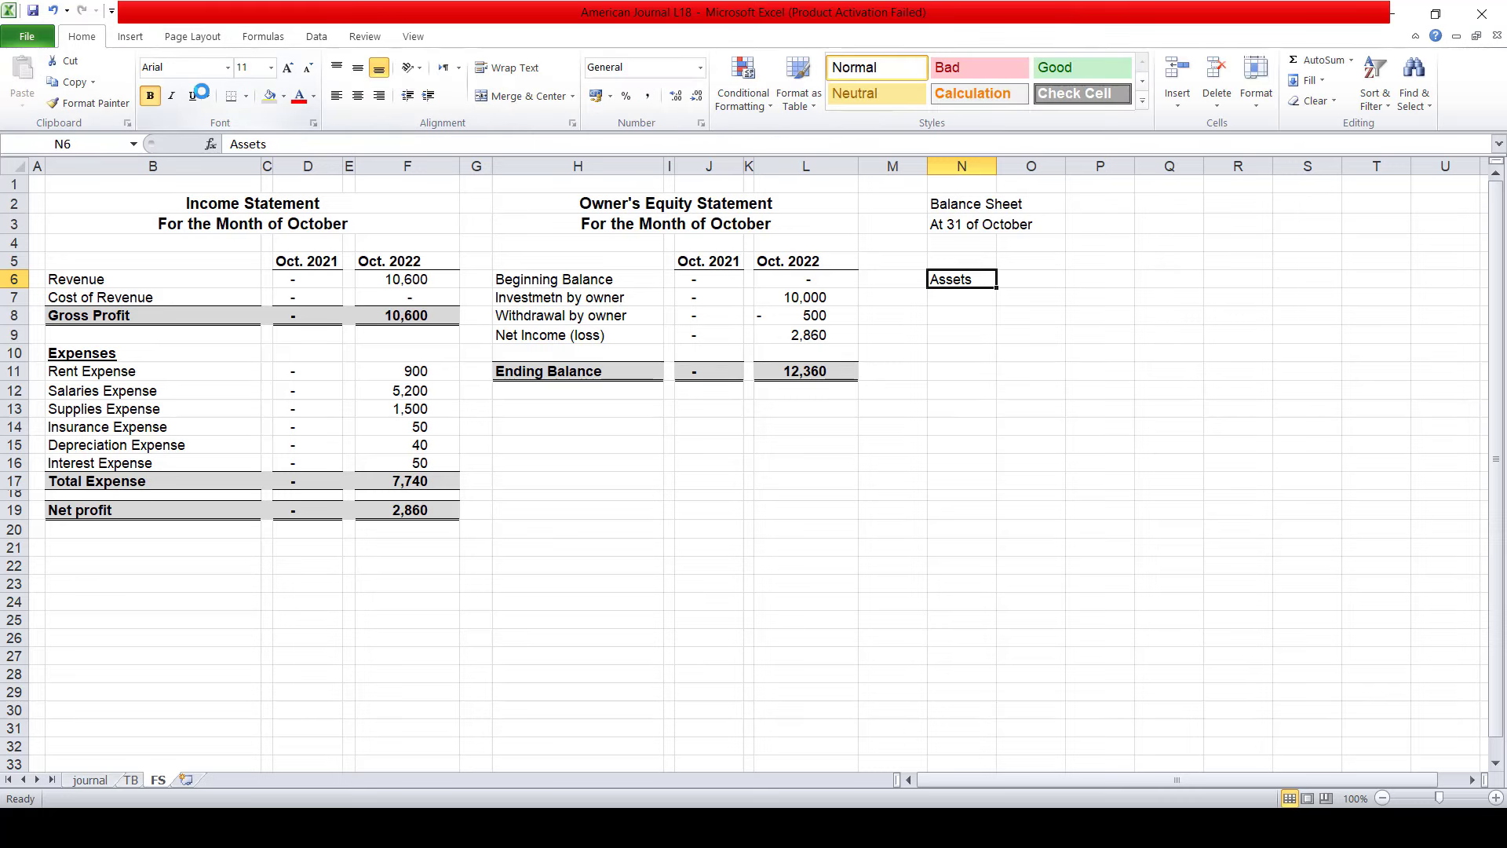
click(193, 98)
click(928, 308)
key(Up)
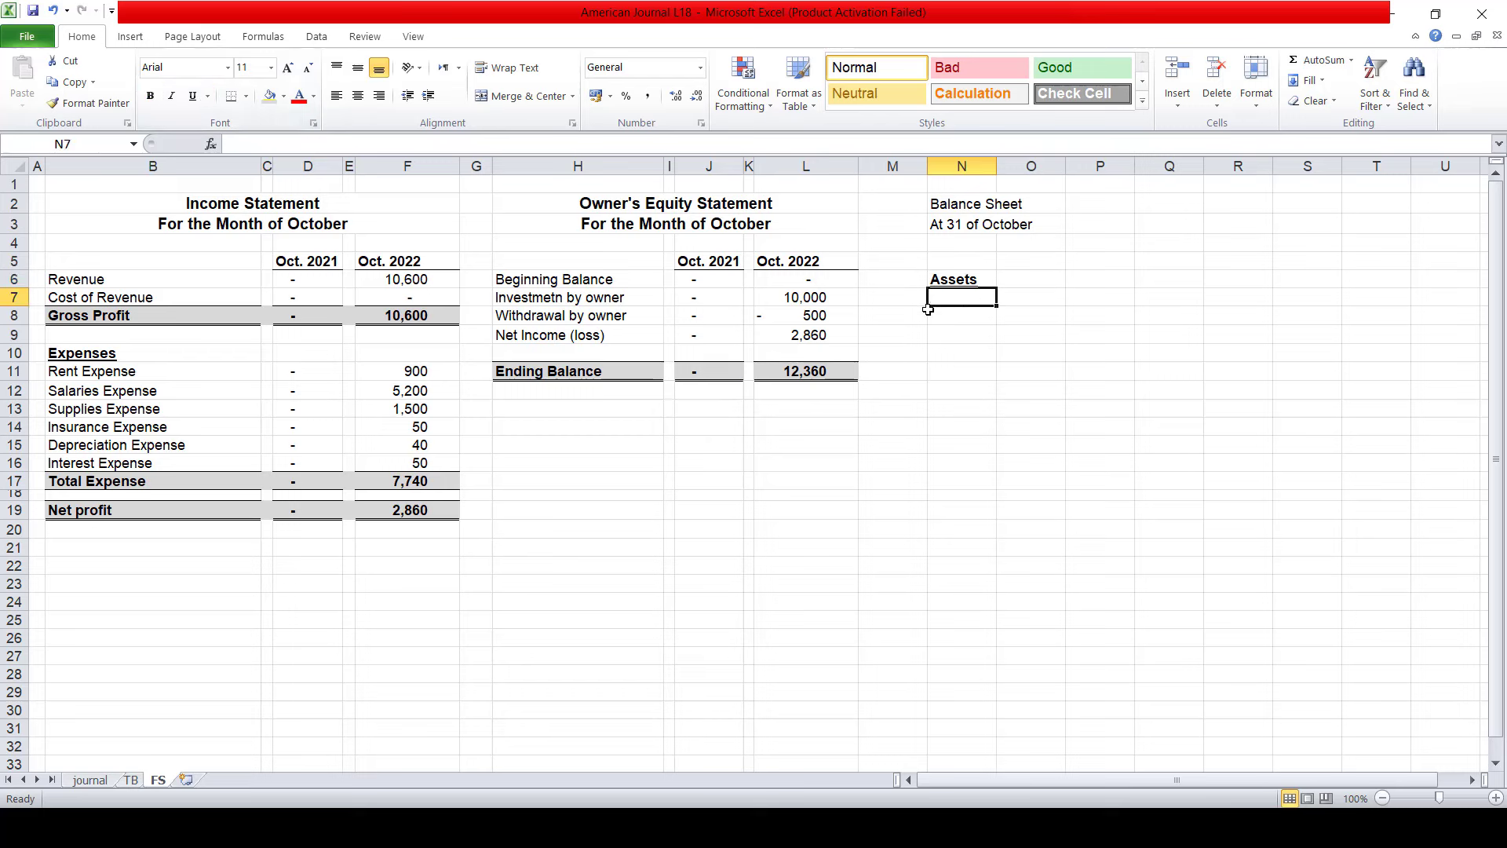
text(Cu)
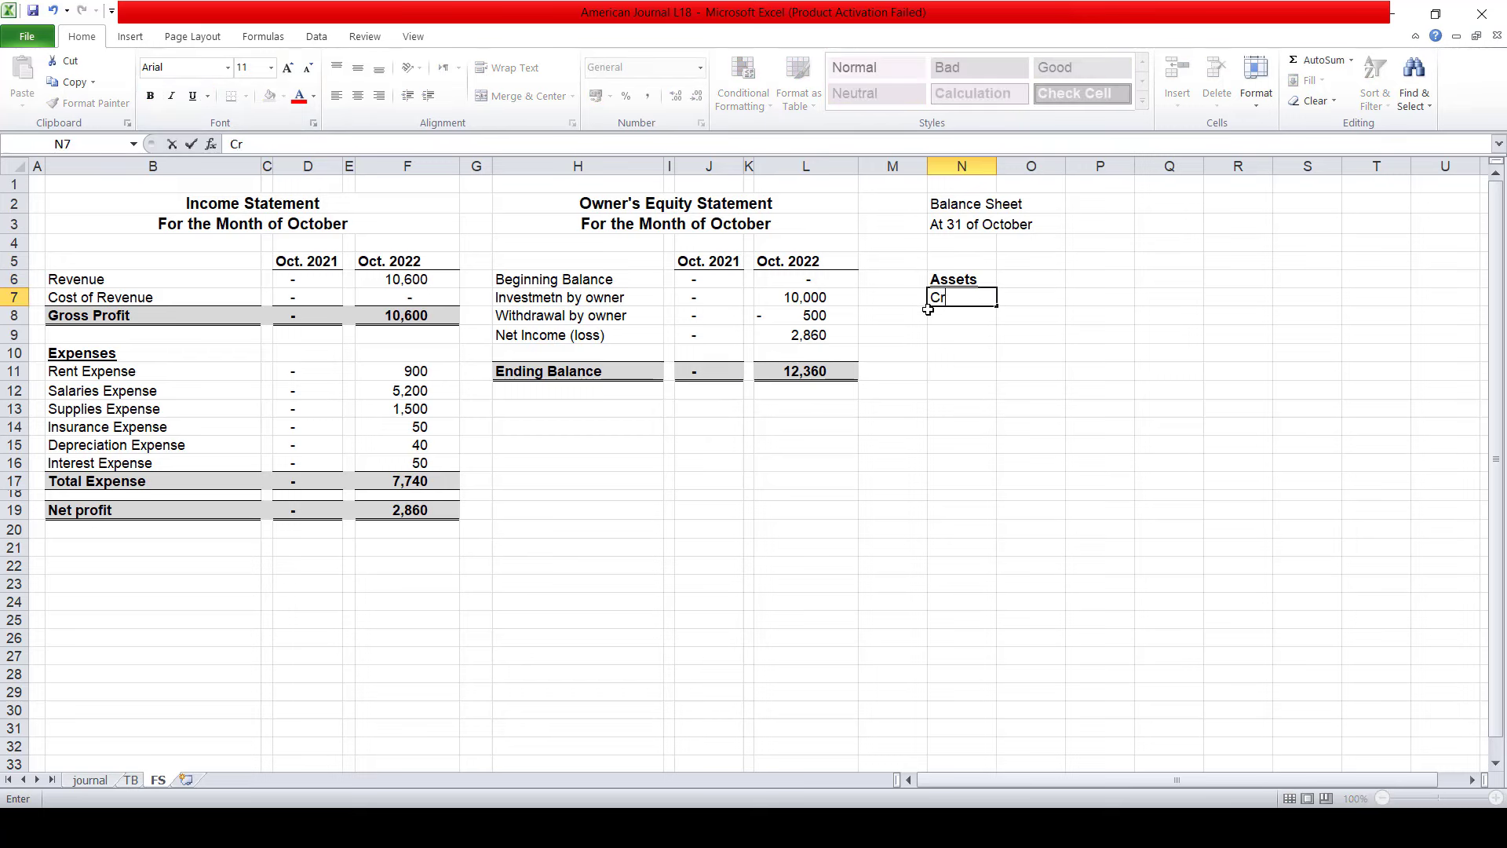
text(rretn)
text(As)
text(set)
text(ts)
key(Left)
key(Right)
key(F2)
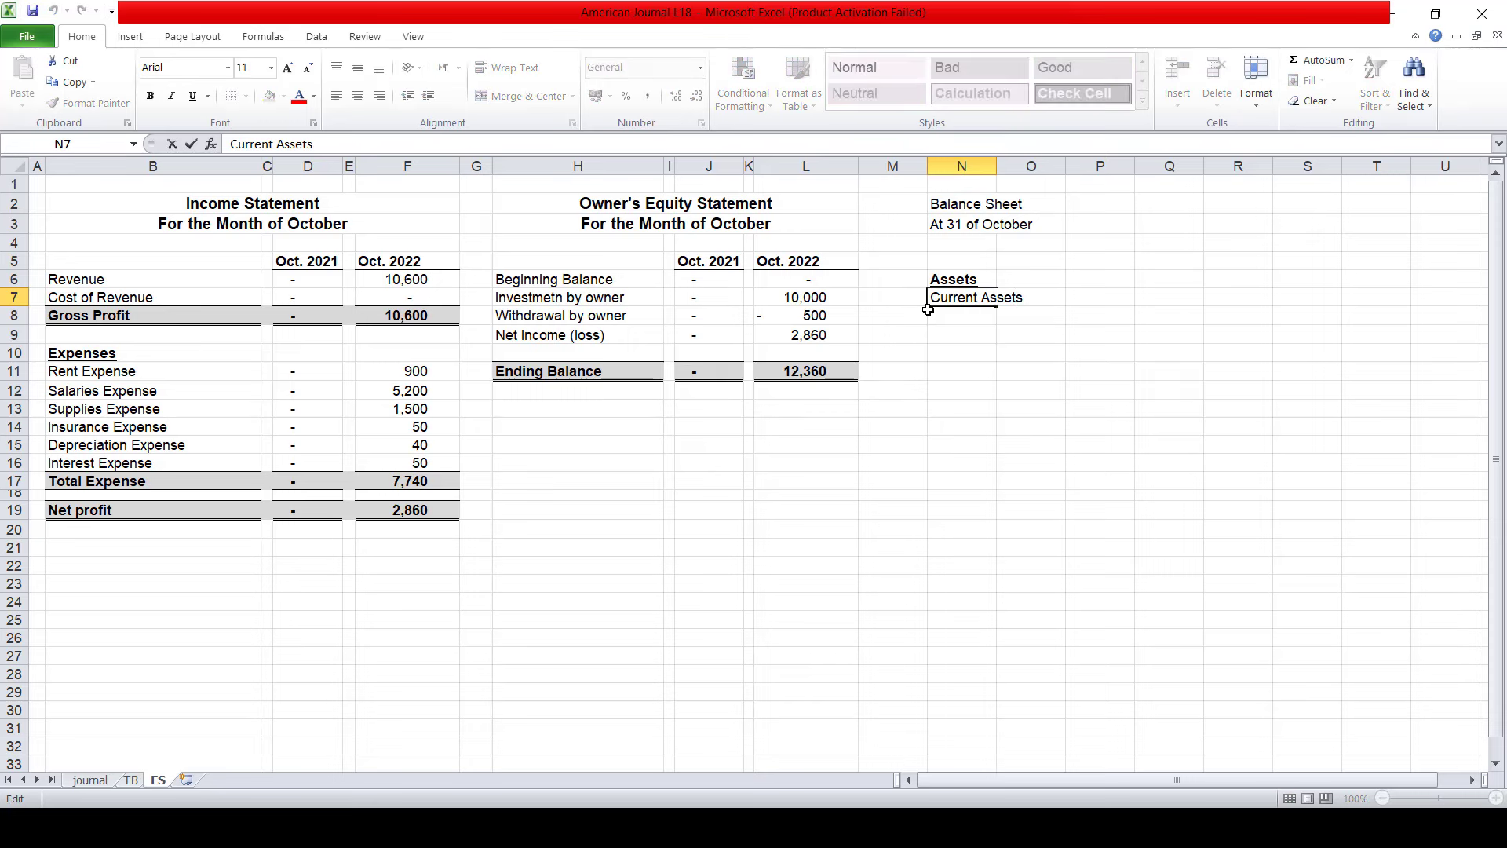
key(Home)
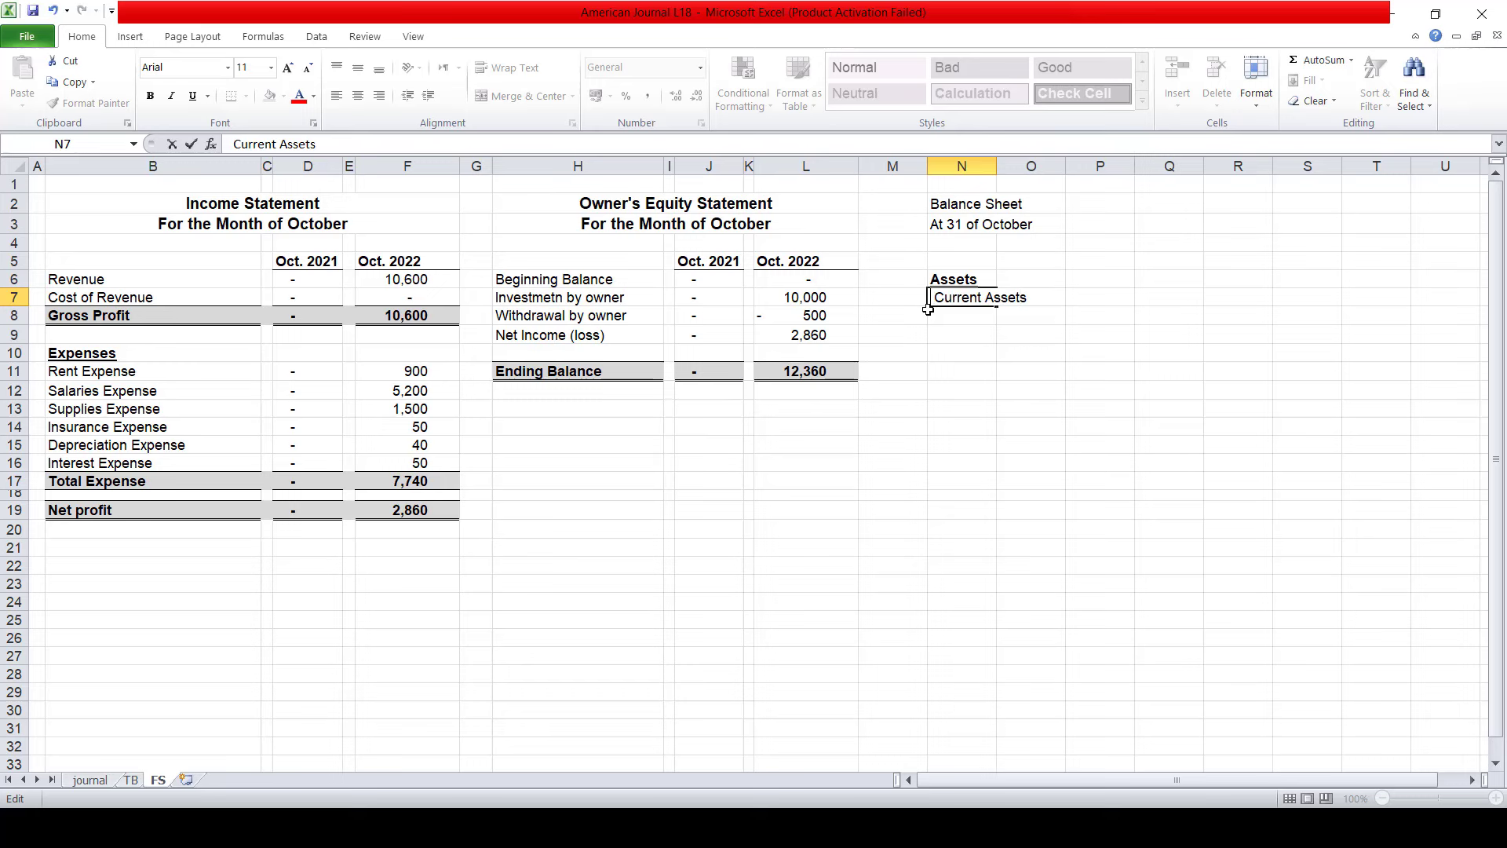
text(Non)
key(Return)
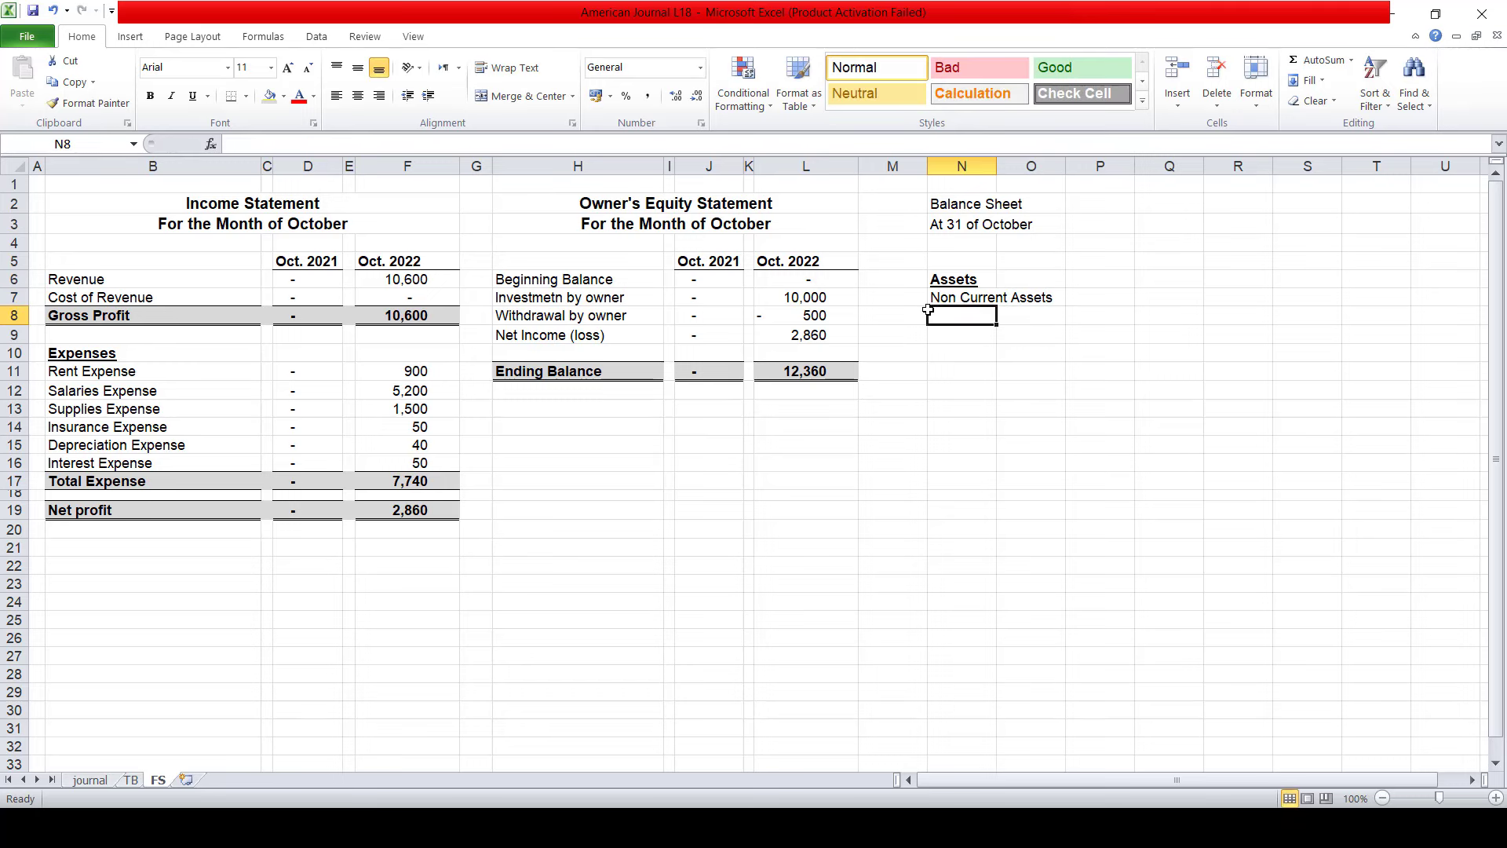
- Make the Non Current Assets label underlined and bold
click(929, 302)
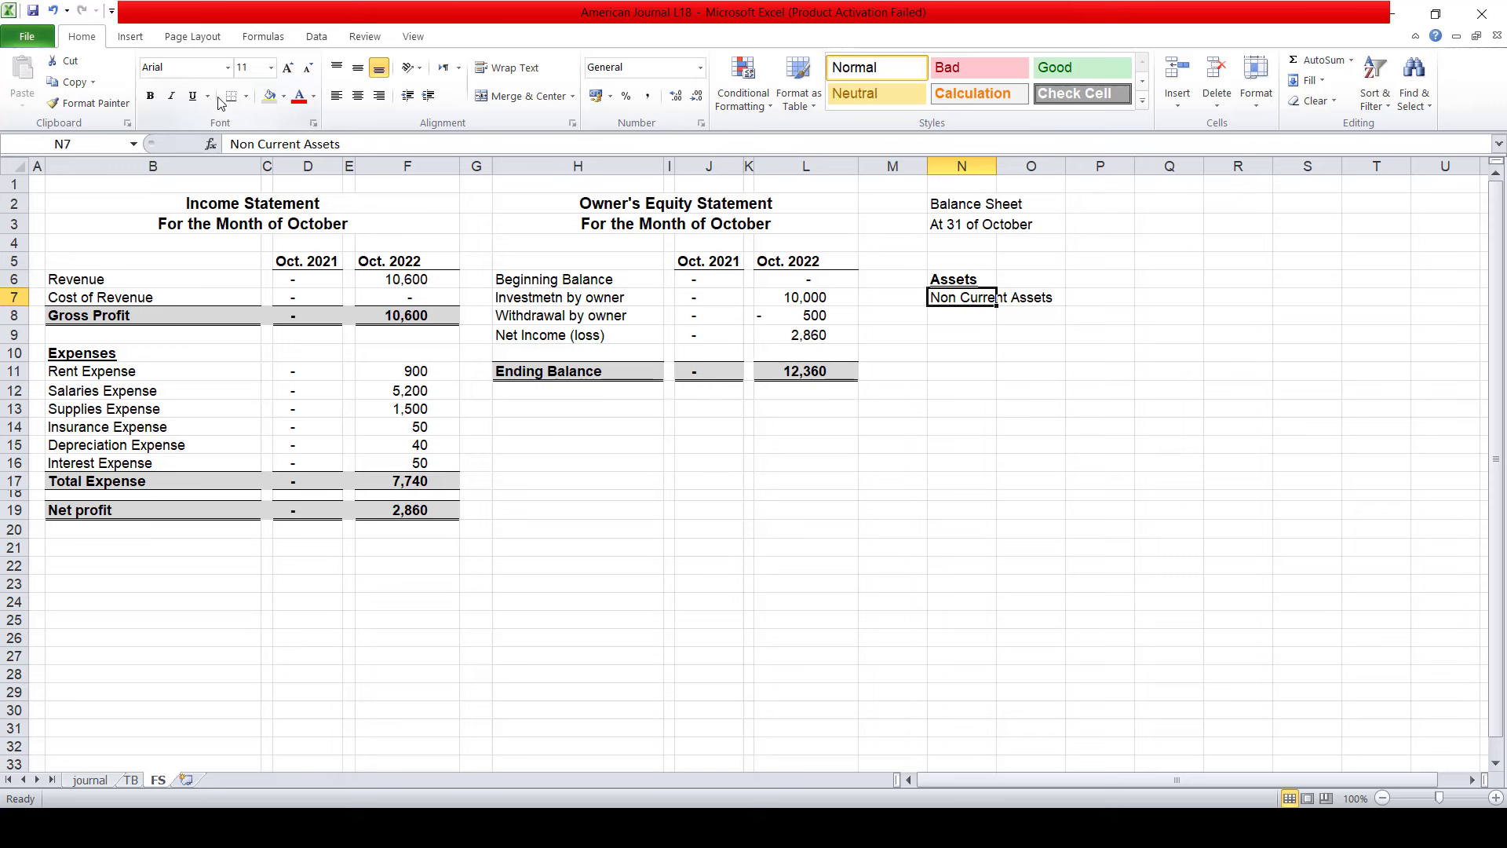
click(193, 96)
click(955, 333)
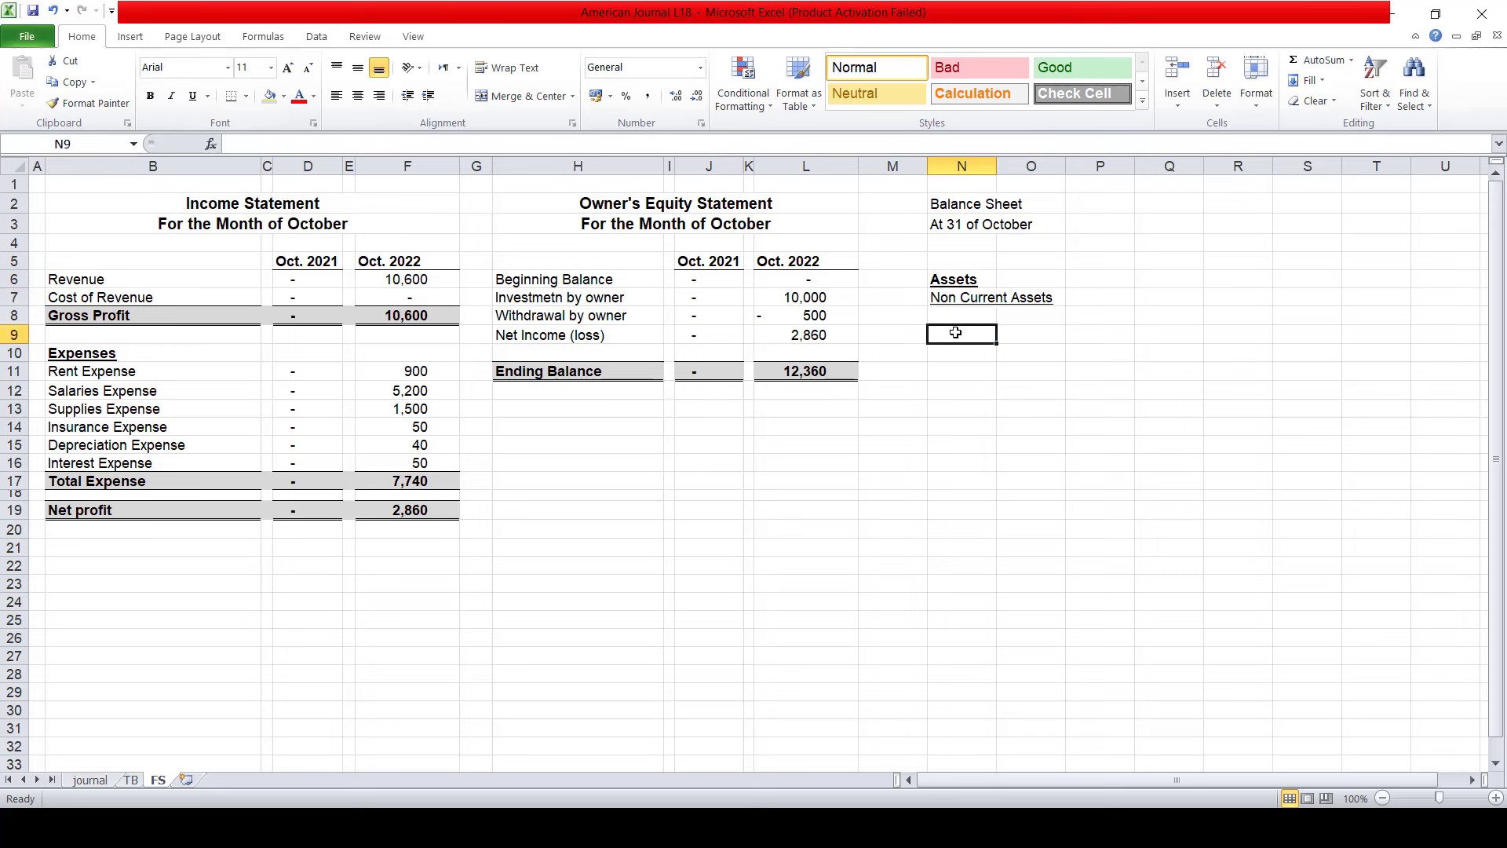
key(Up)
key(Up)
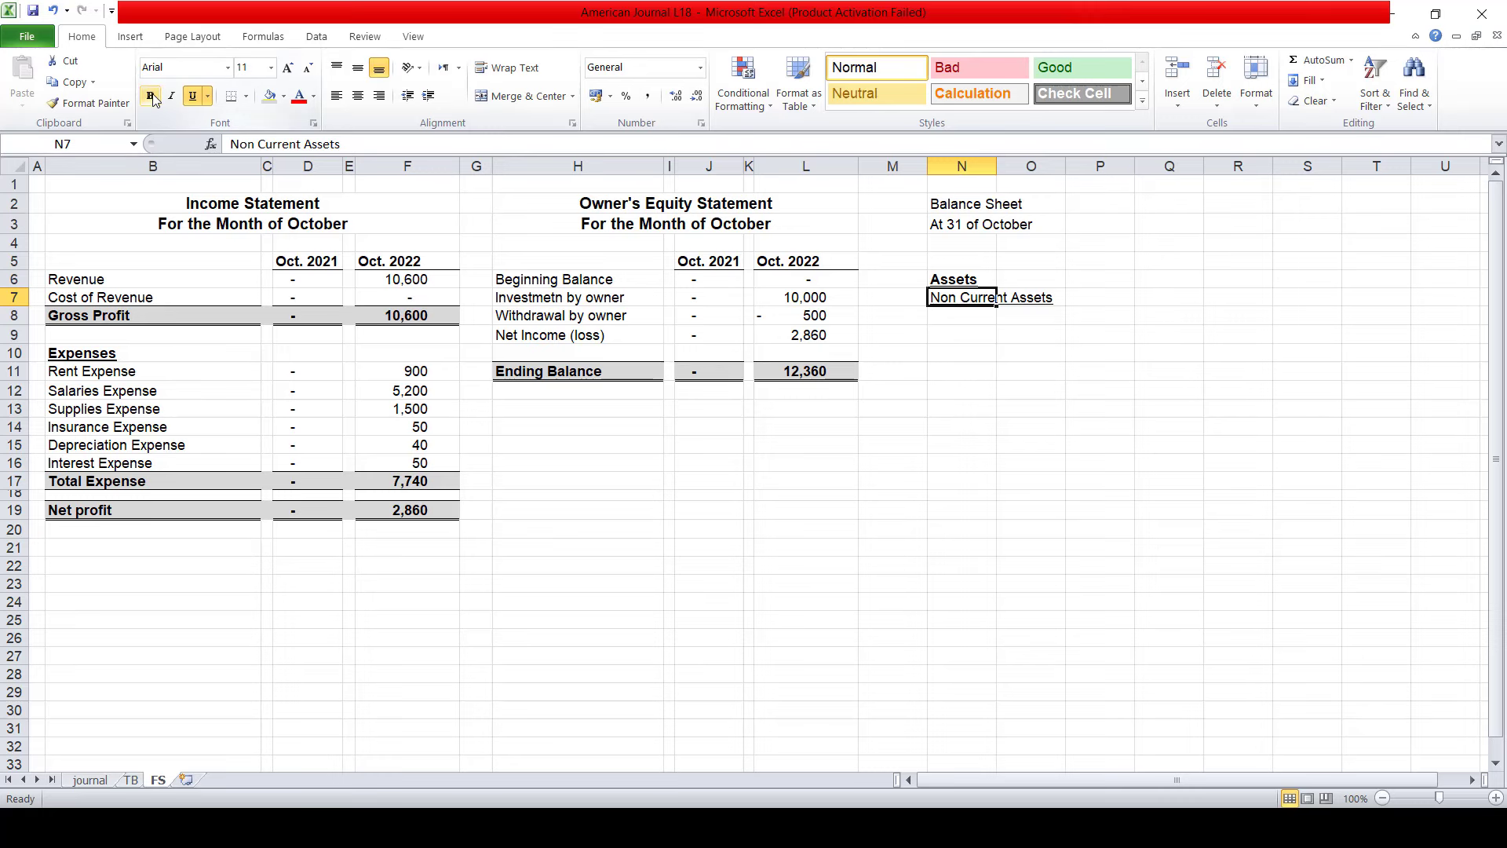
click(152, 96)
key(Down)
key(Down)
key(Up)
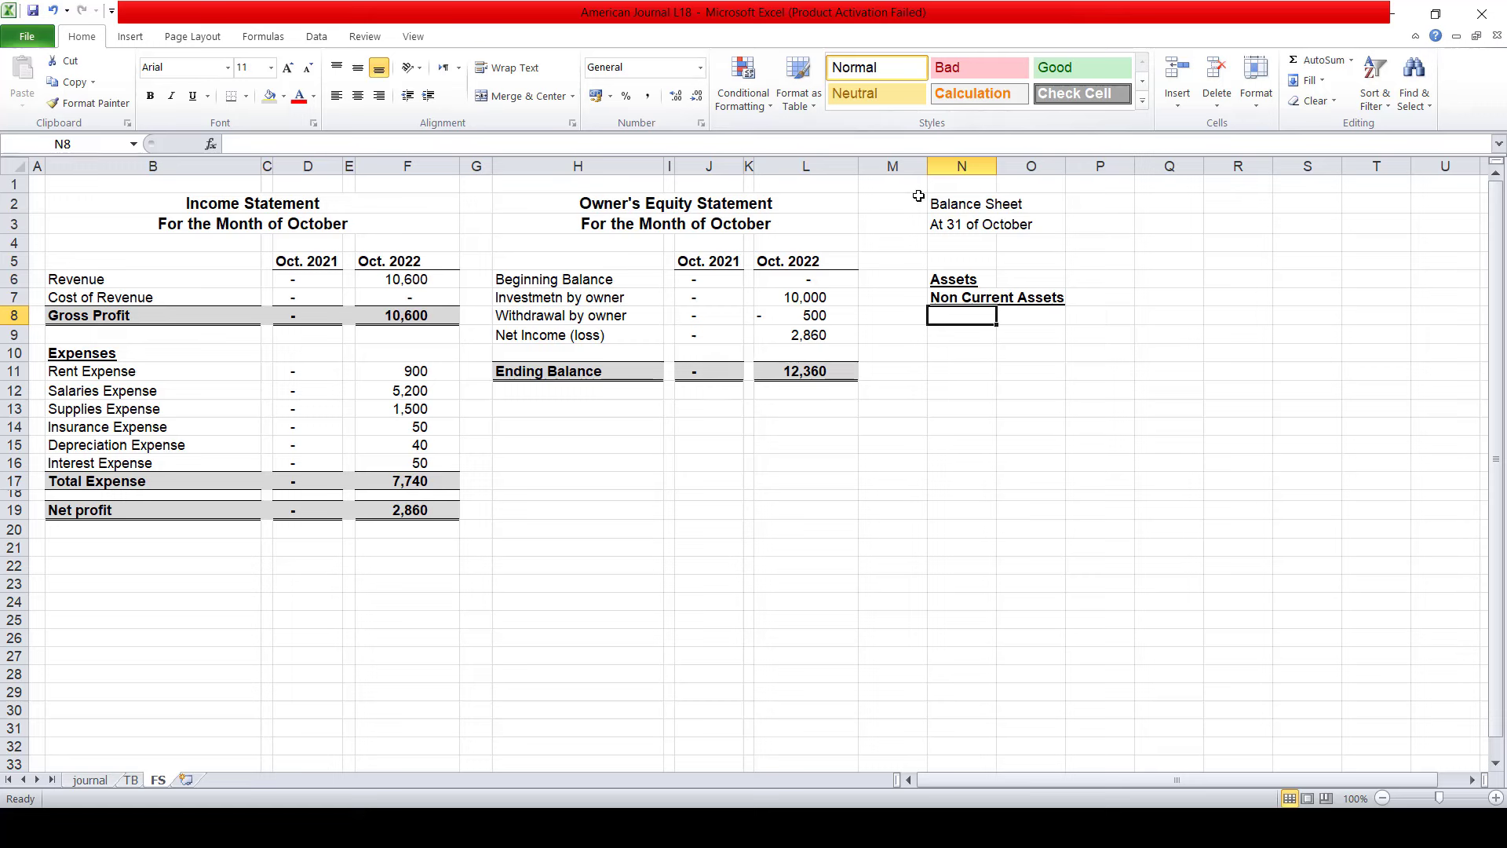
- Enter 'Equipment' and 'Accumulate Depreciation - Equipmet' labels in N8 and N9
text(Equi)
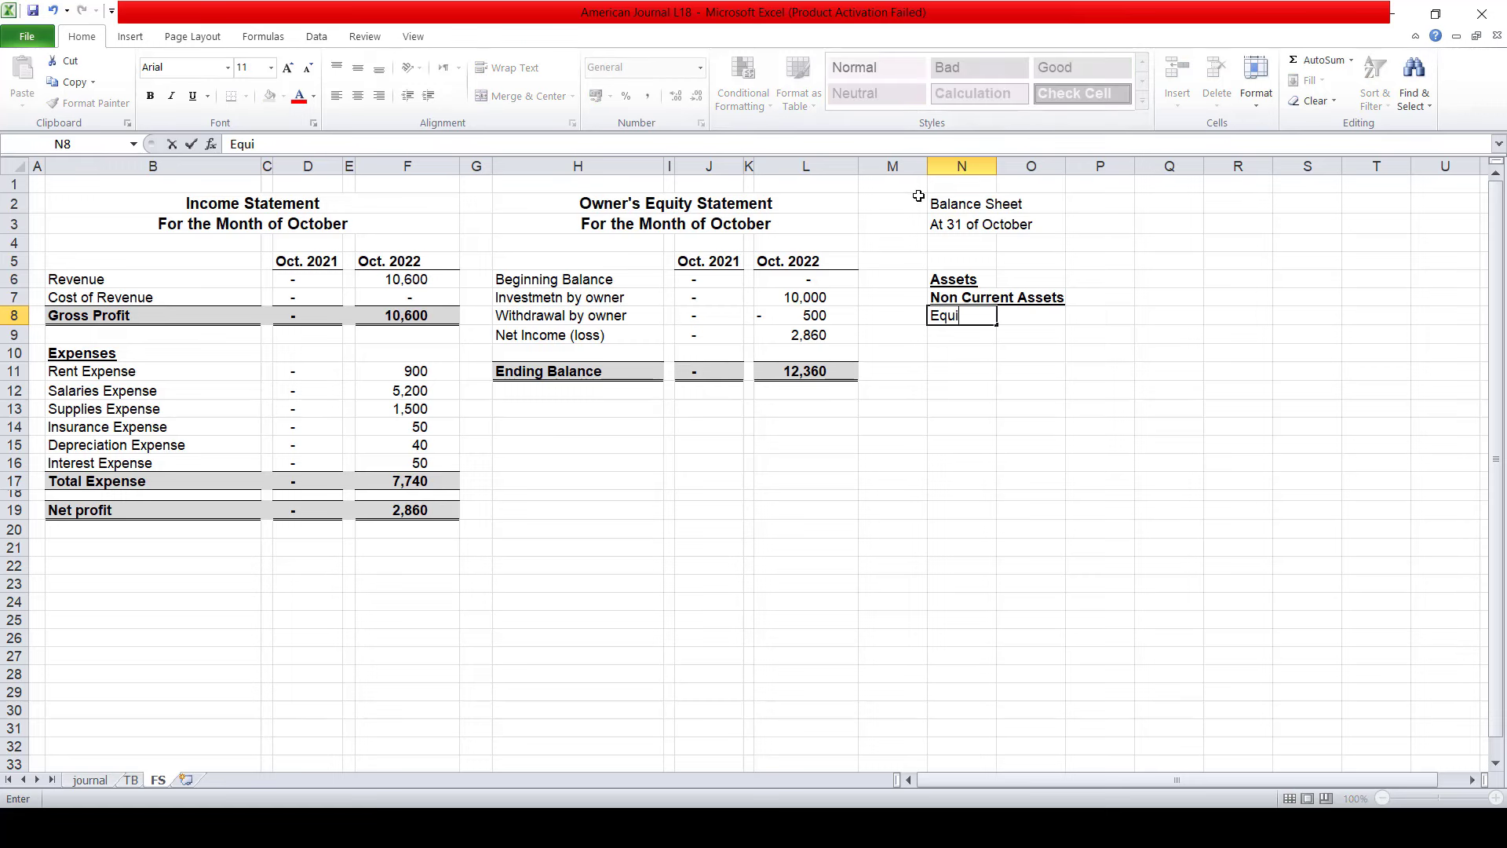
text(pme)
text(n)
key(BackSpace)
key(BackSpace)
text(ent)
key(Return)
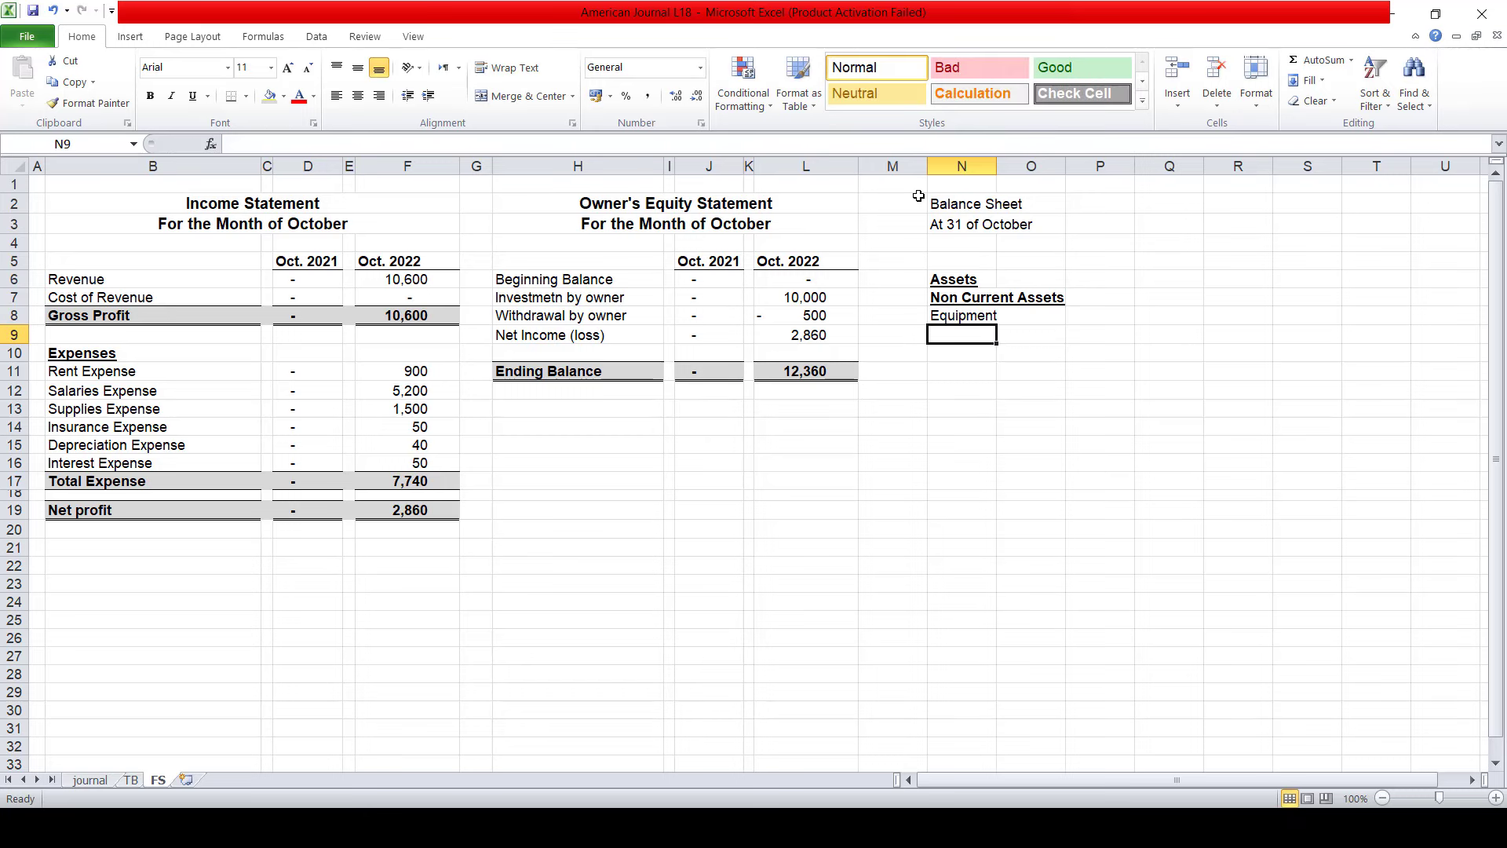
text(A)
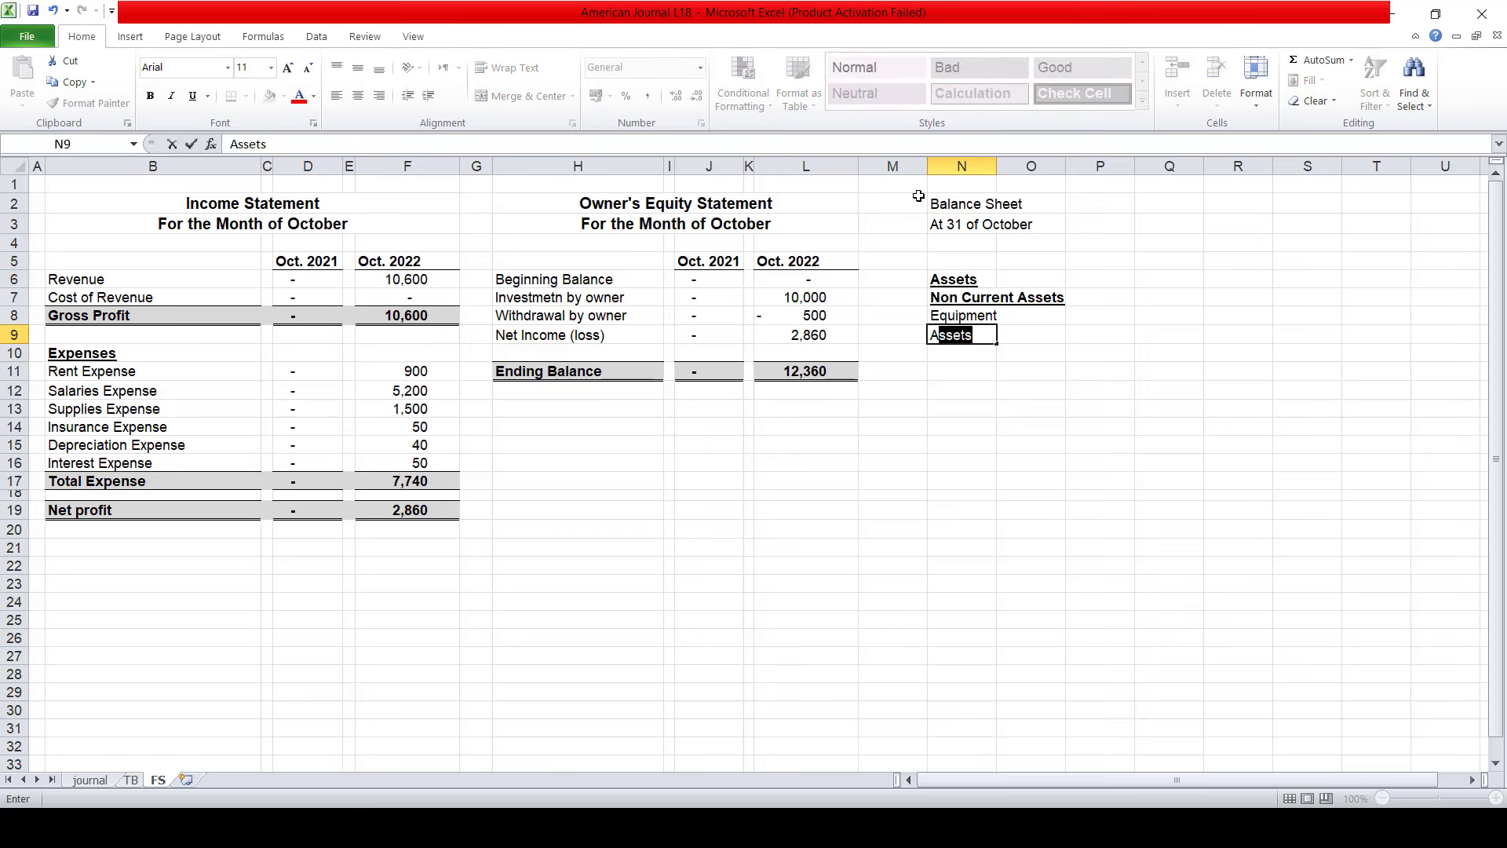
text(ccu)
text(mulate)
text( D)
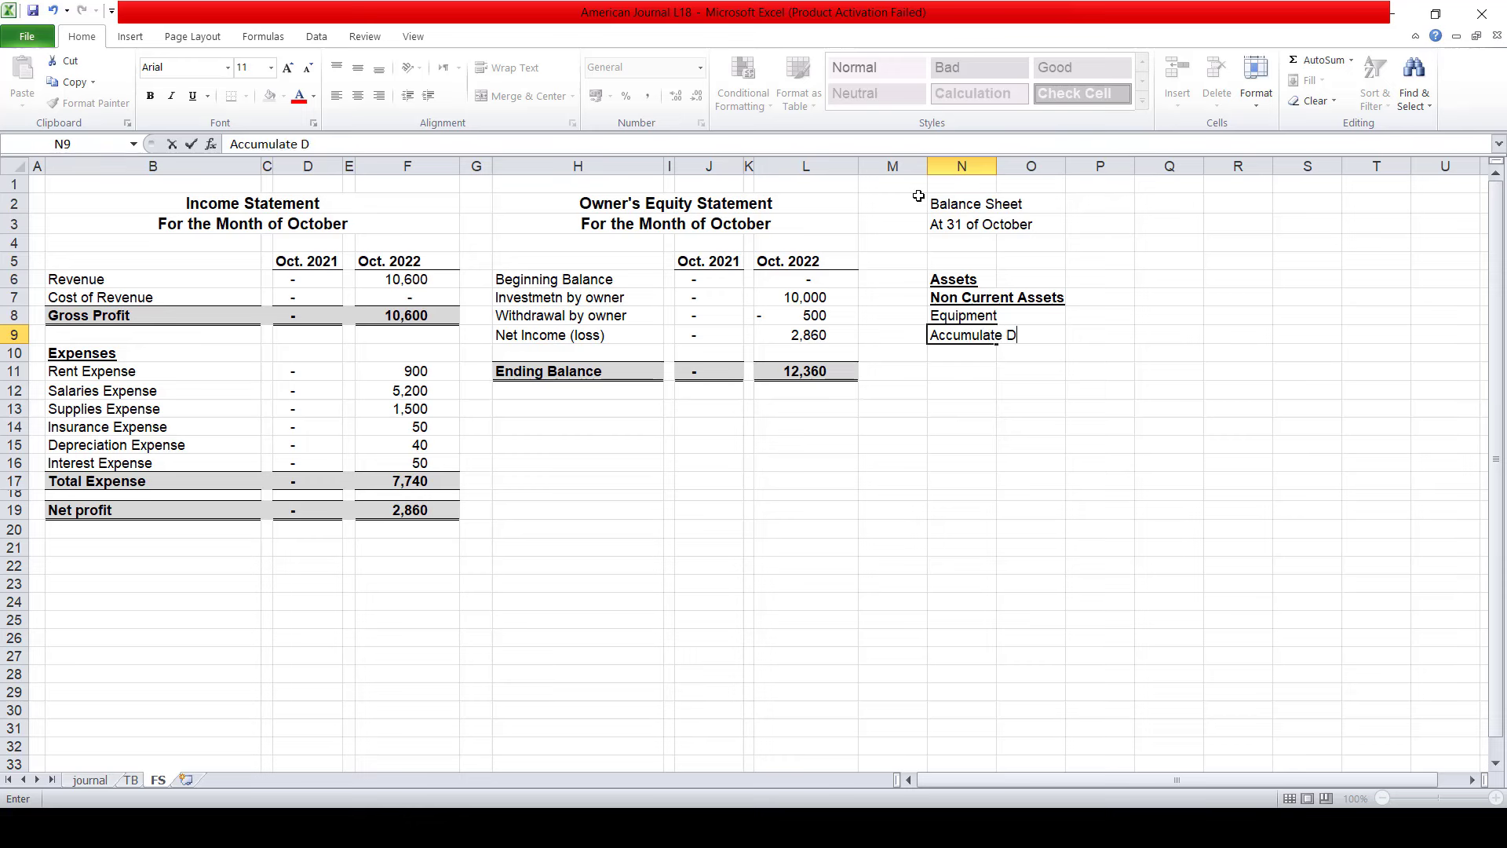
text(epreciat)
text(ion - Eq)
text(uip)
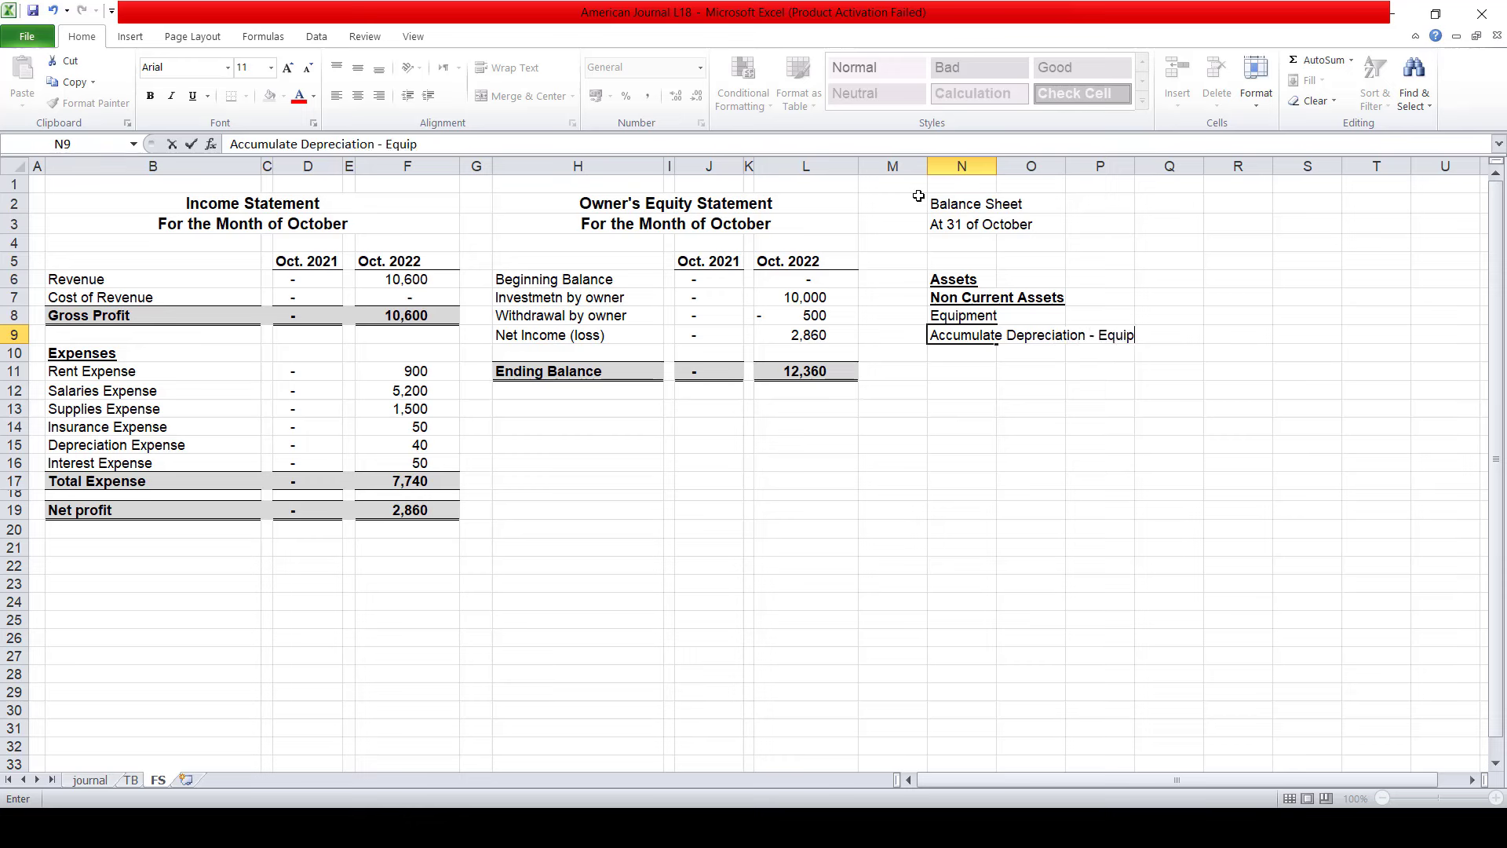
text(m)
key(BackSpace)
text(met)
key(Return)
- AutoFit column N and add 'Total Non Current Assets' in N10
key(Up)
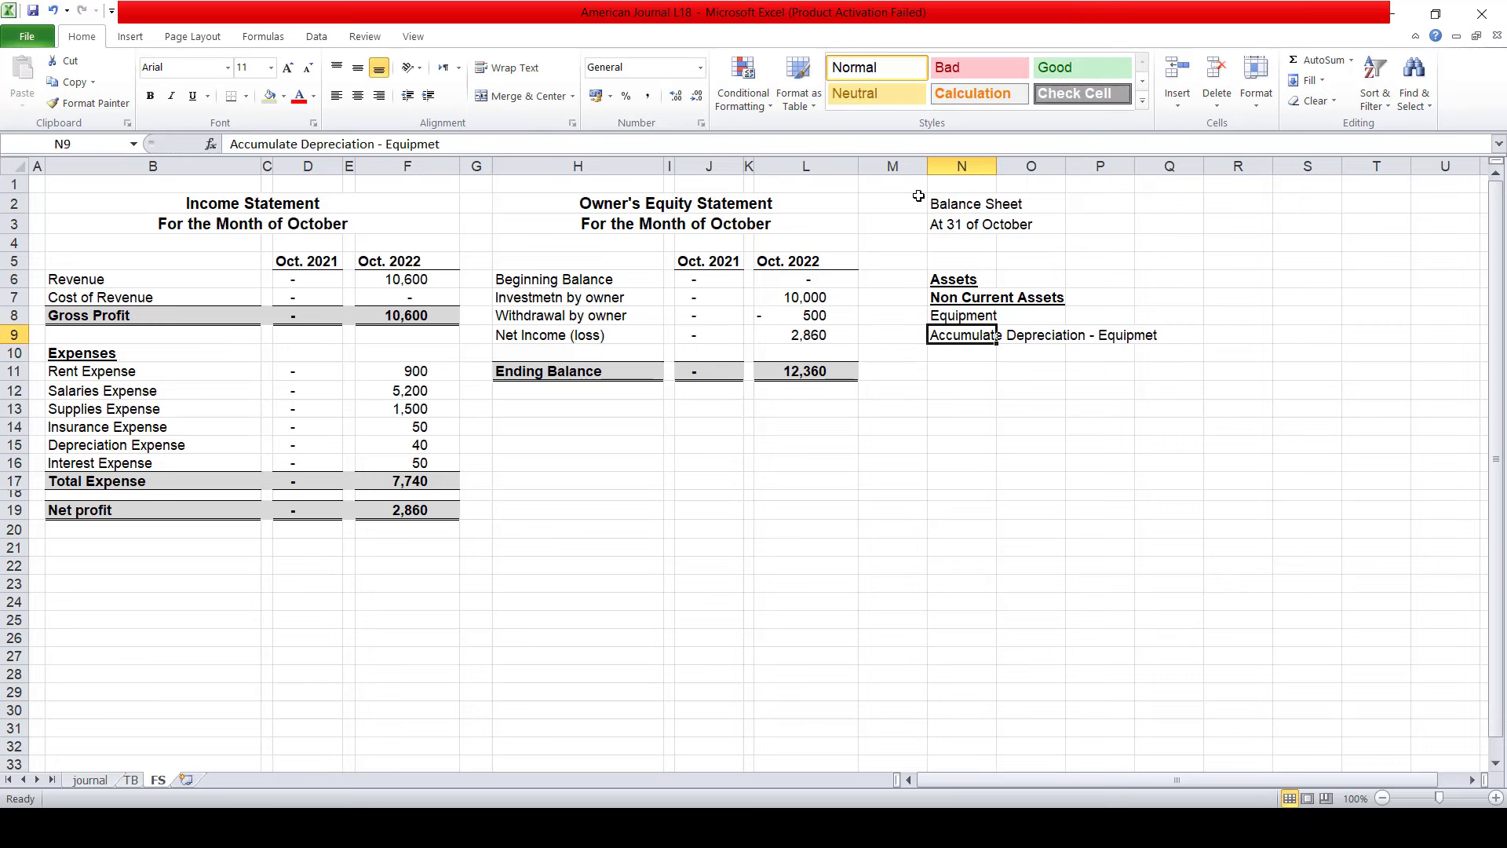
double_click(994, 169)
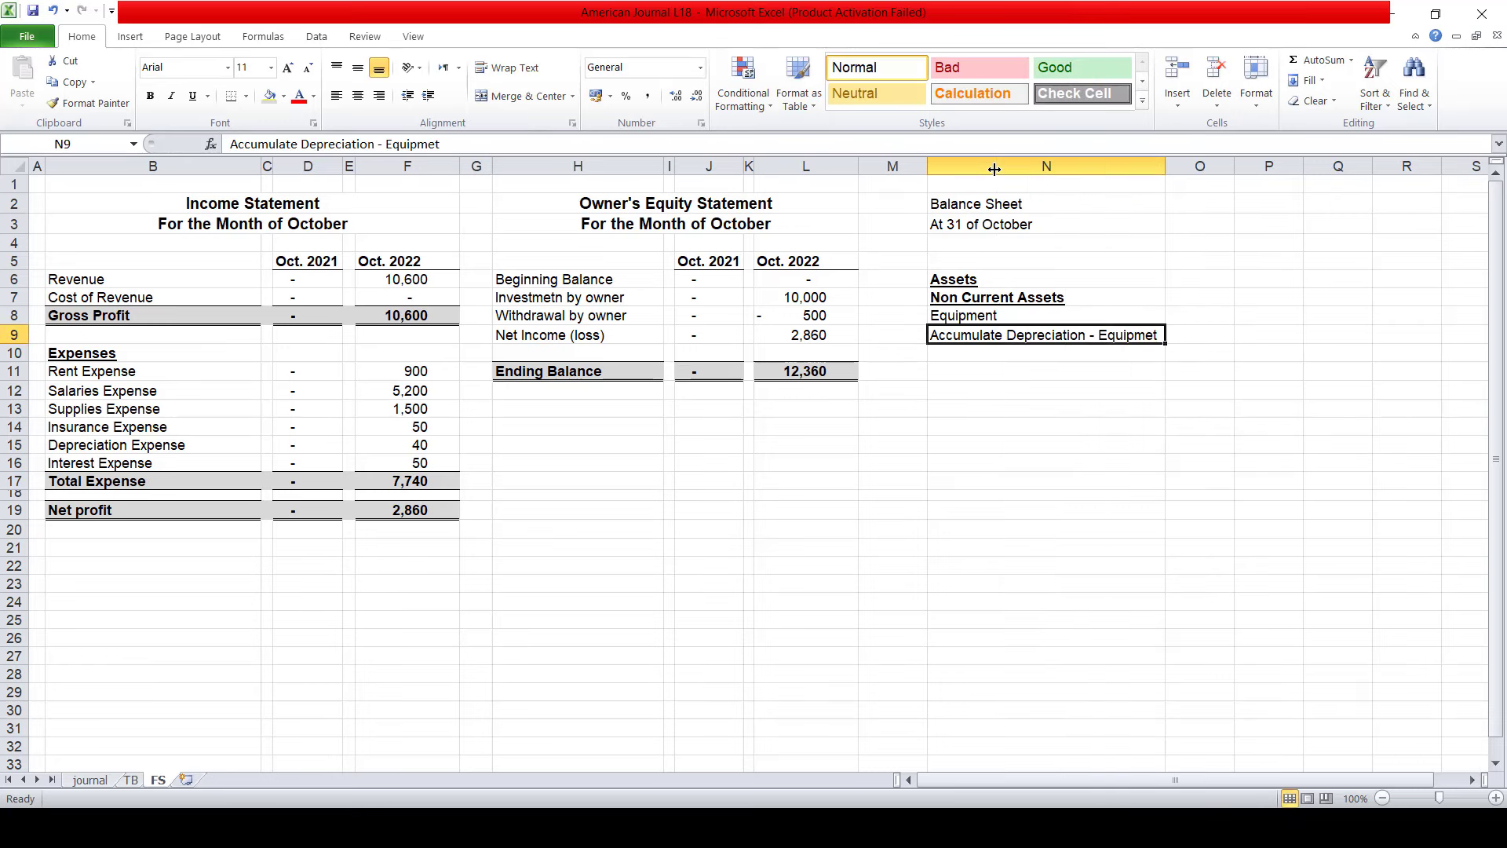
key(Down)
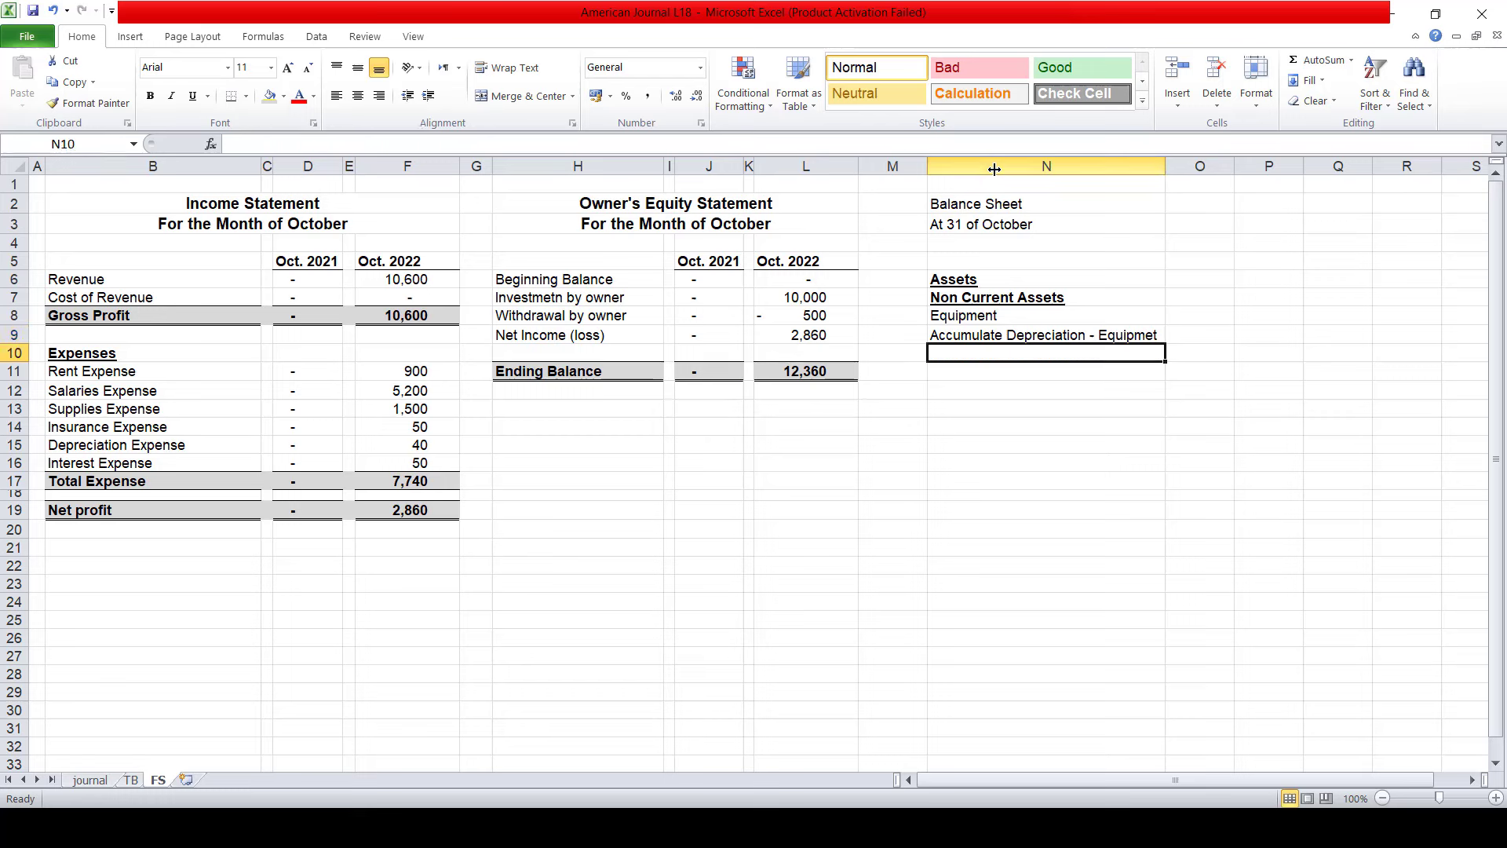
text(Total)
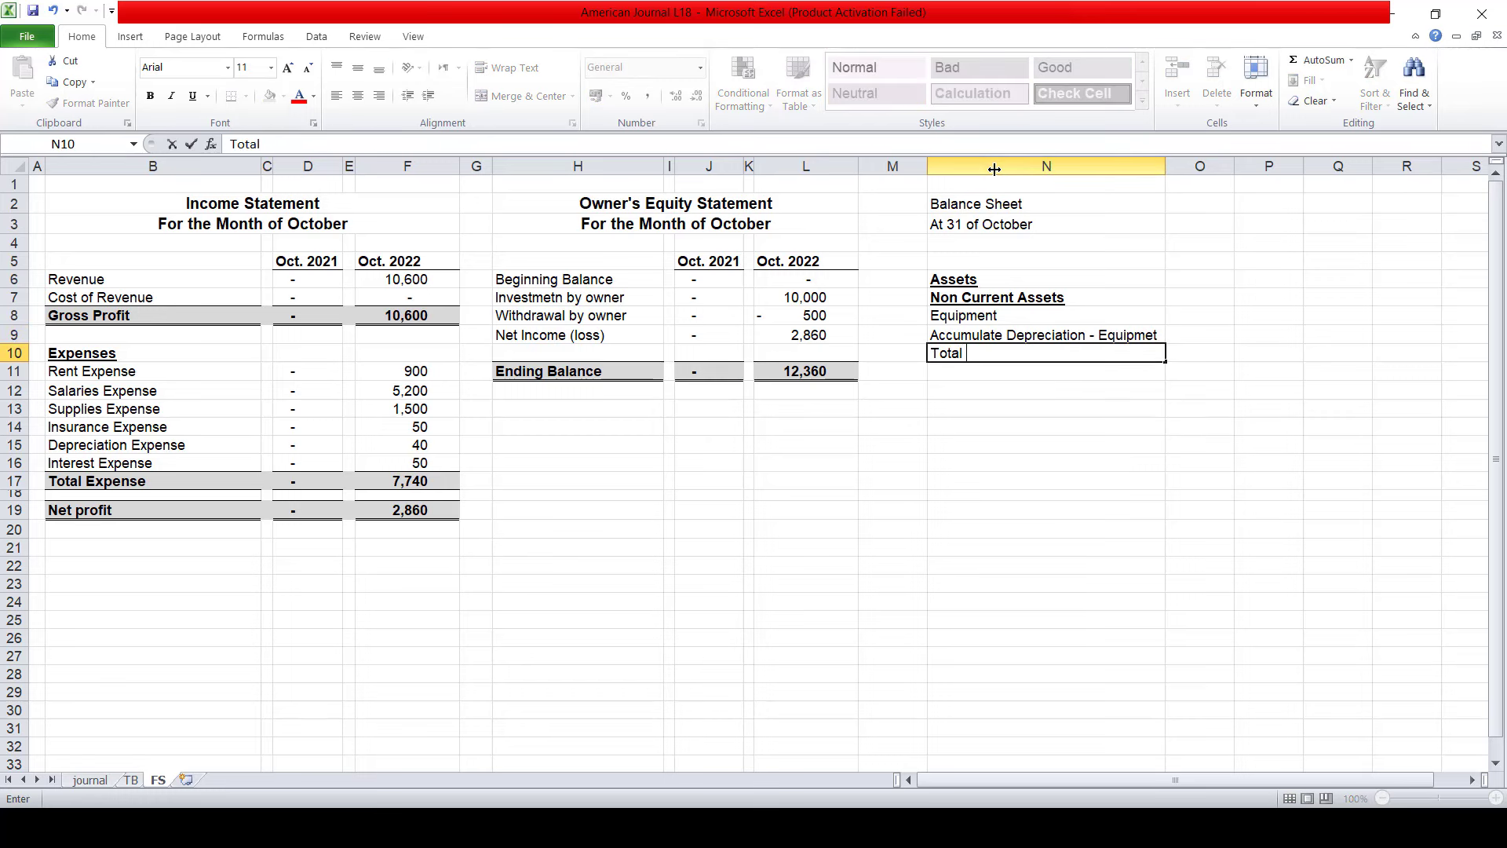
text( No)
key(BackSpace)
text(on Curr)
text(ent Assets)
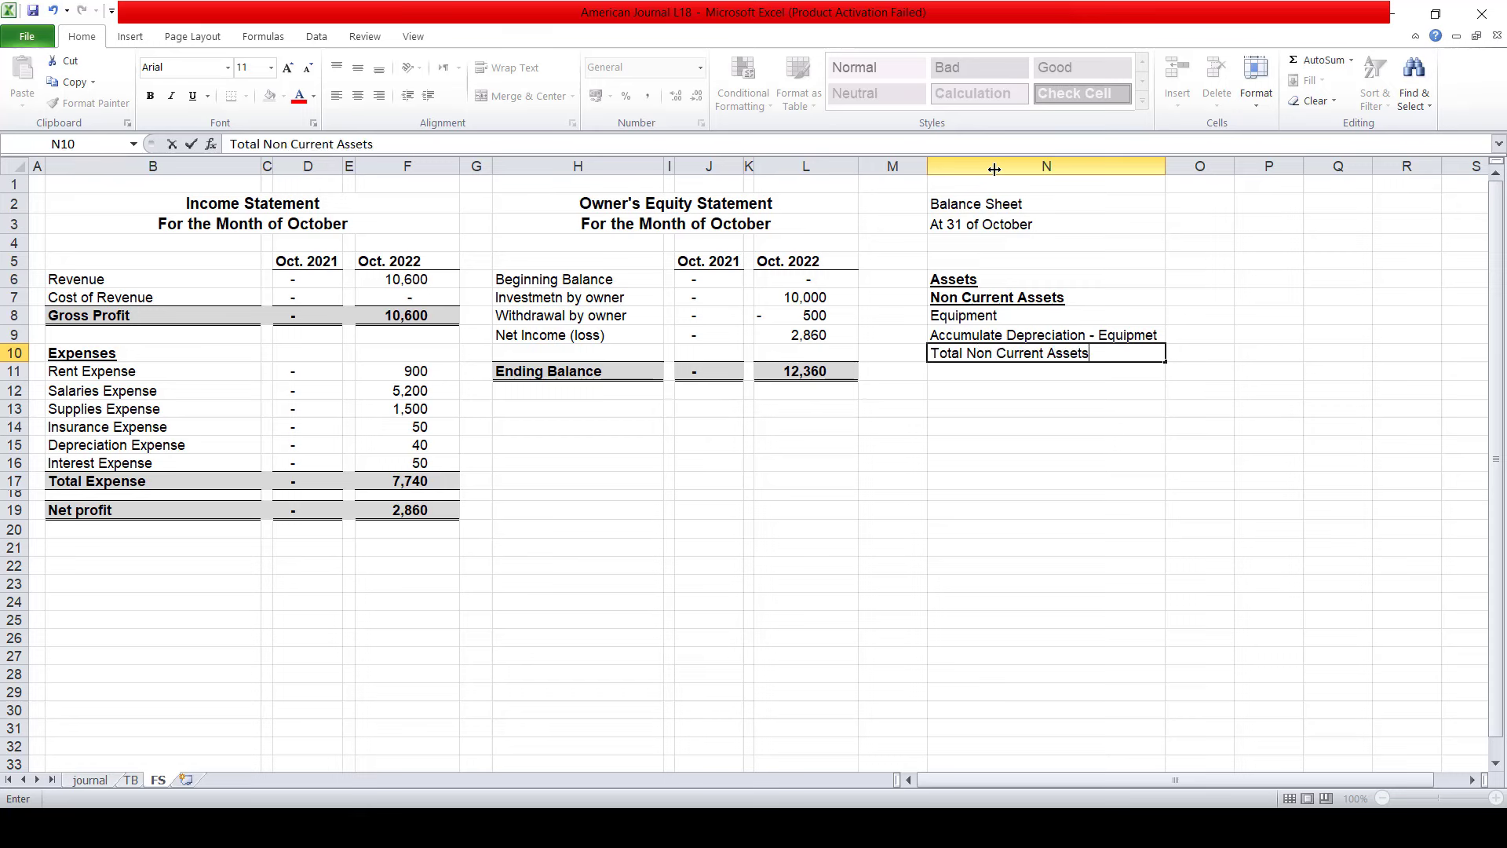
key(Return)
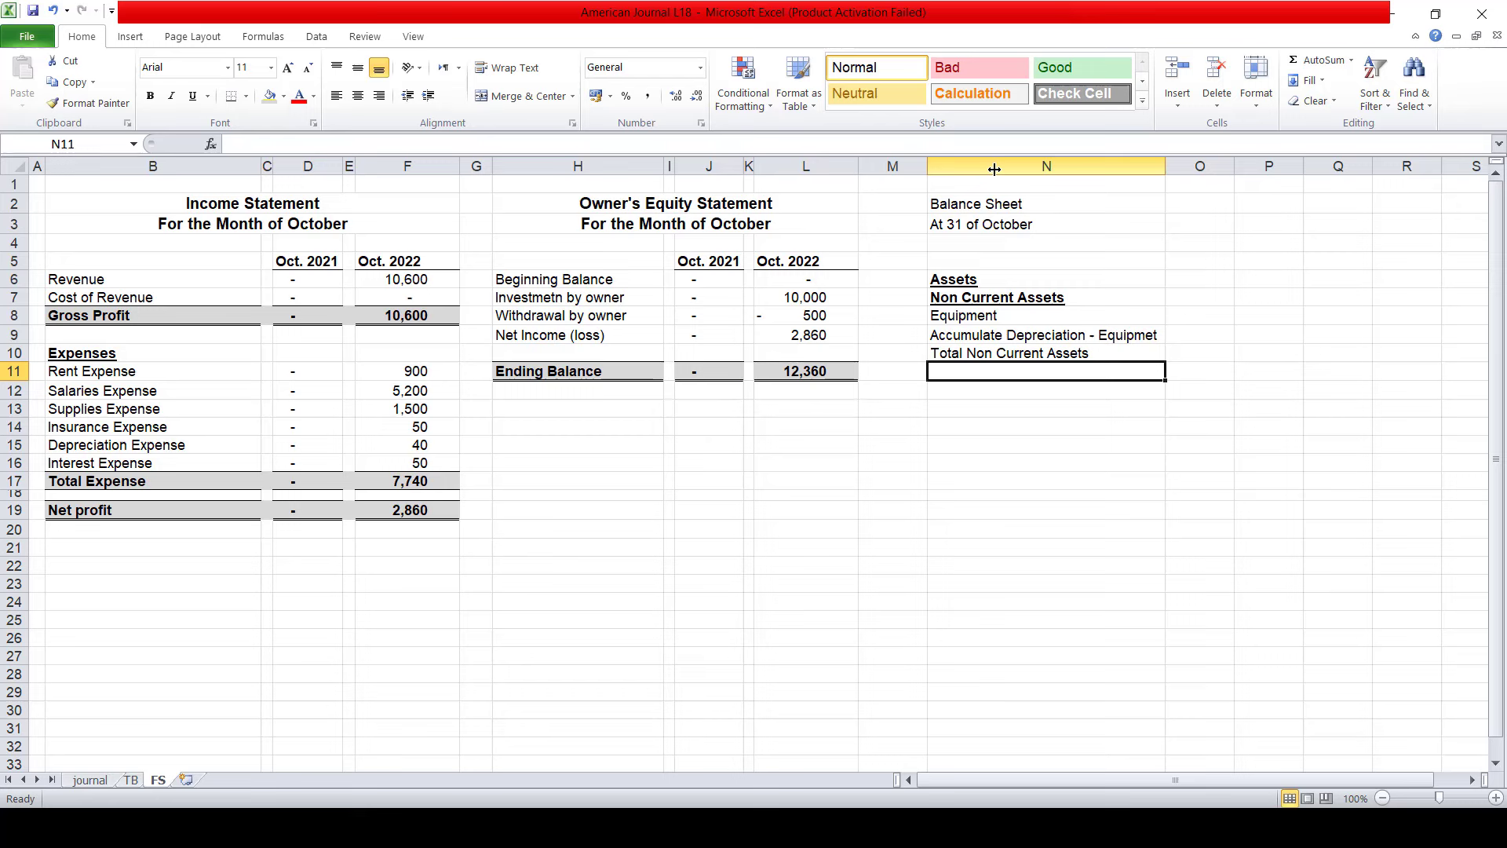
- Make Total Non Current Assets bold with top and double bottom borders
key(Up)
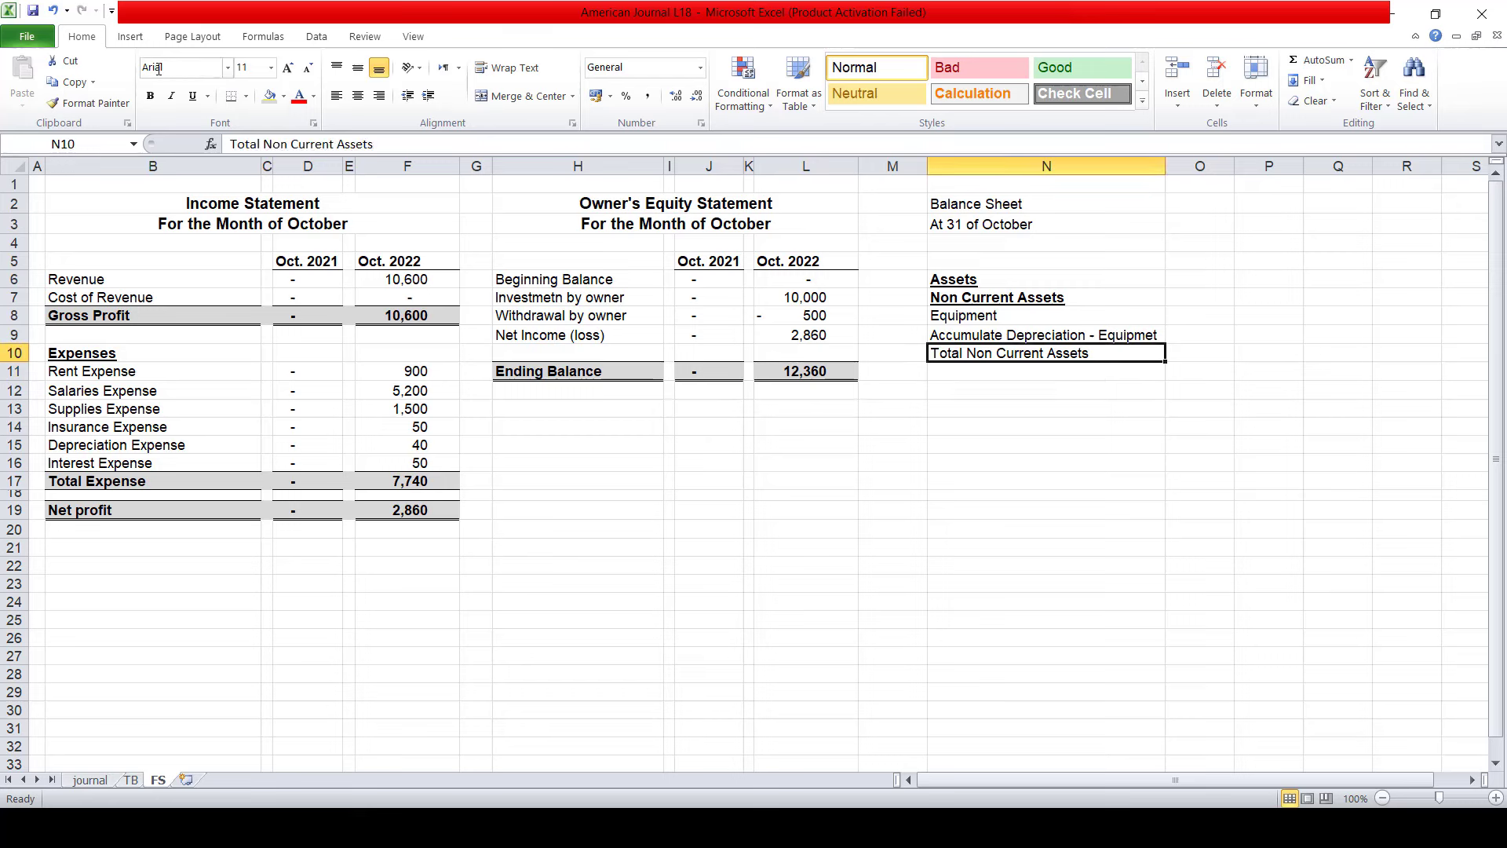
click(150, 96)
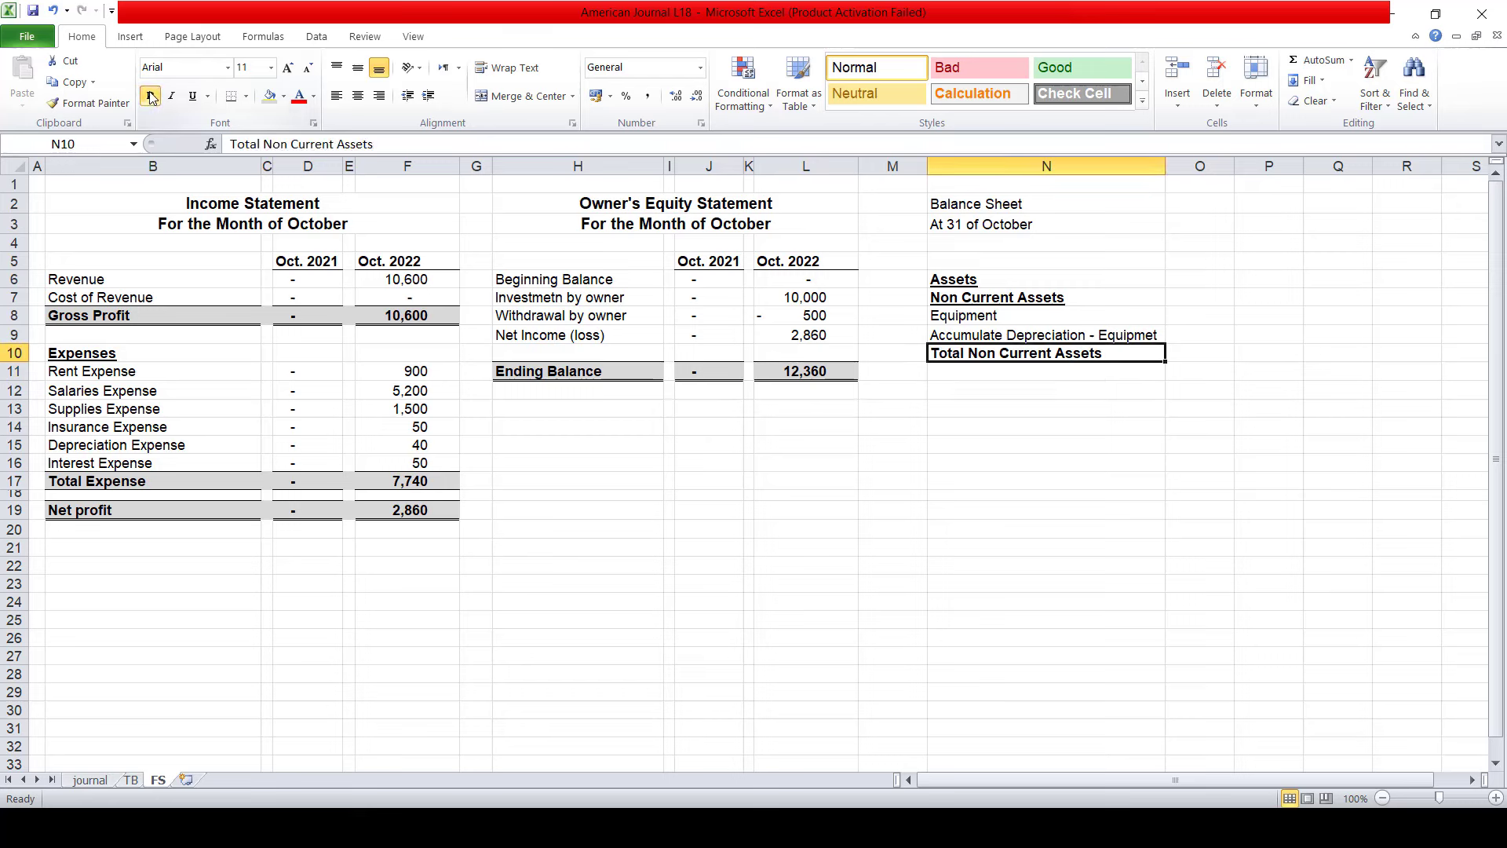
click(248, 98)
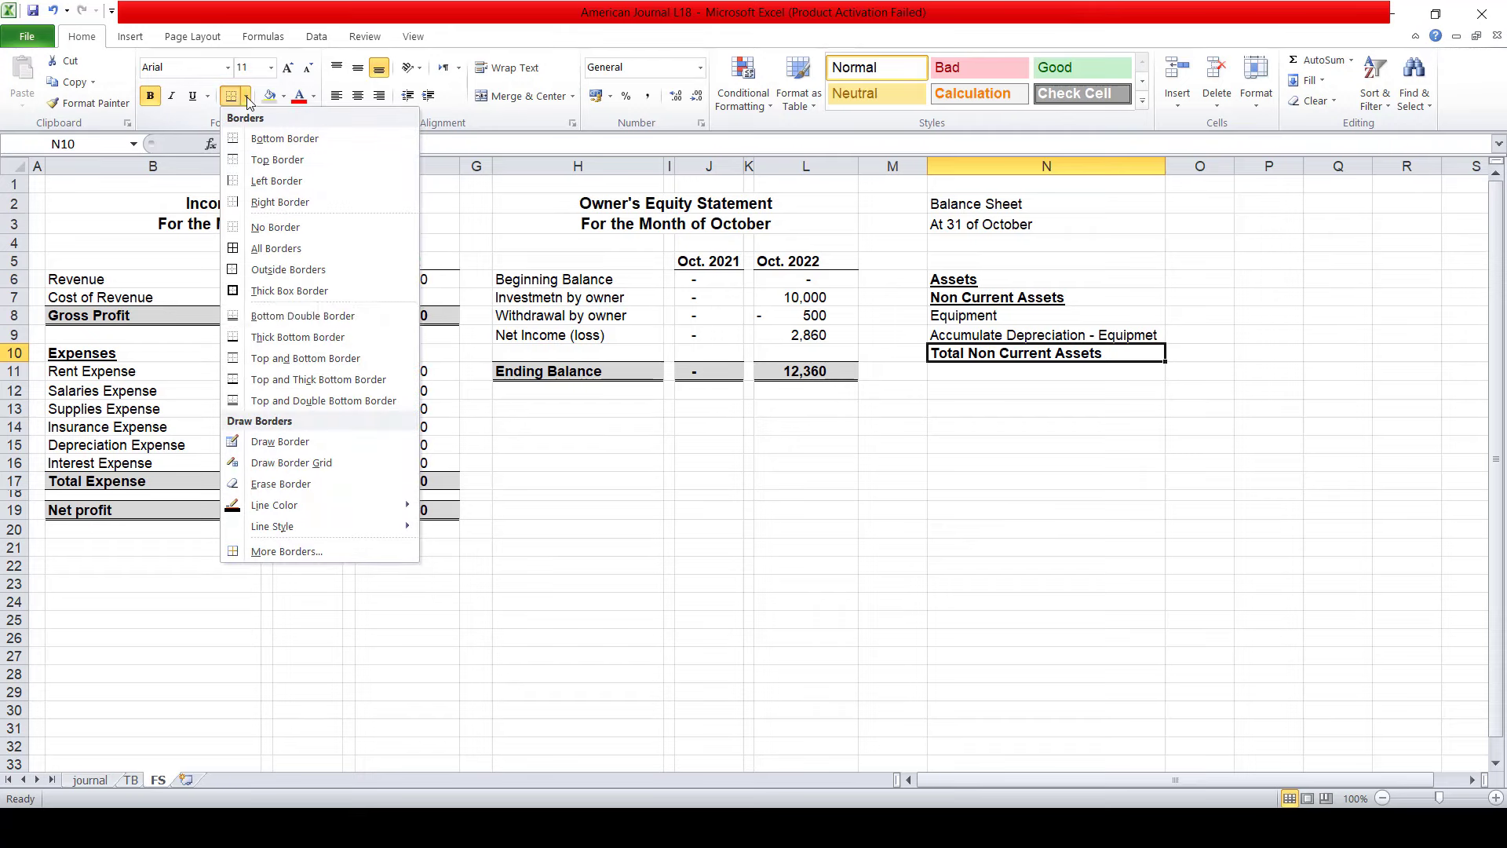
click(248, 401)
- Copy the Oct. 2021 and Oct. 2022 headings into P5 and narrow spacer columns O and Q
key(Right)
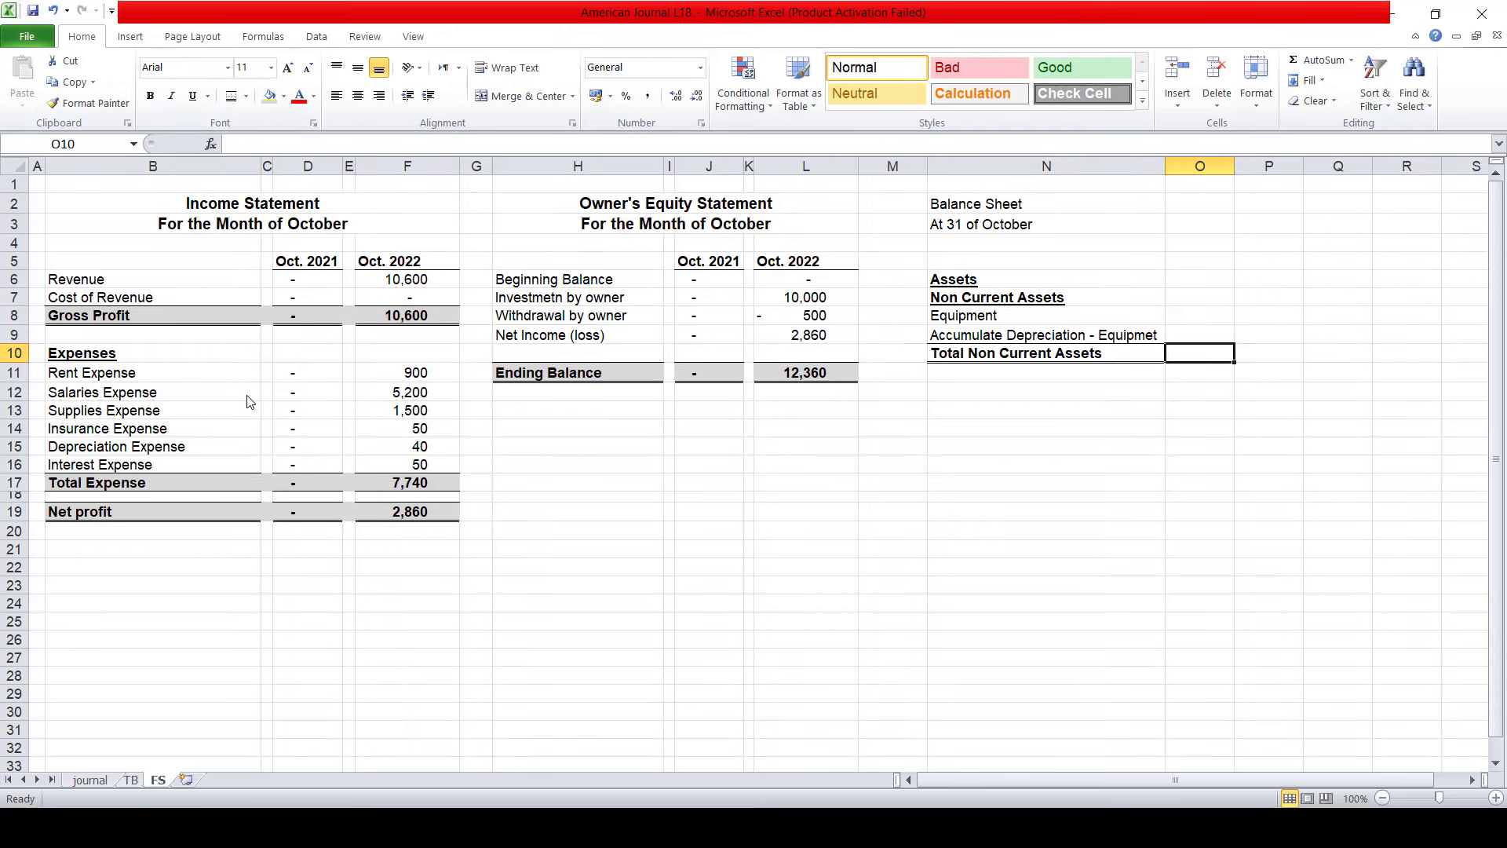
key(Up)
key(Up)
key(Up)
key(Up)
key(Right)
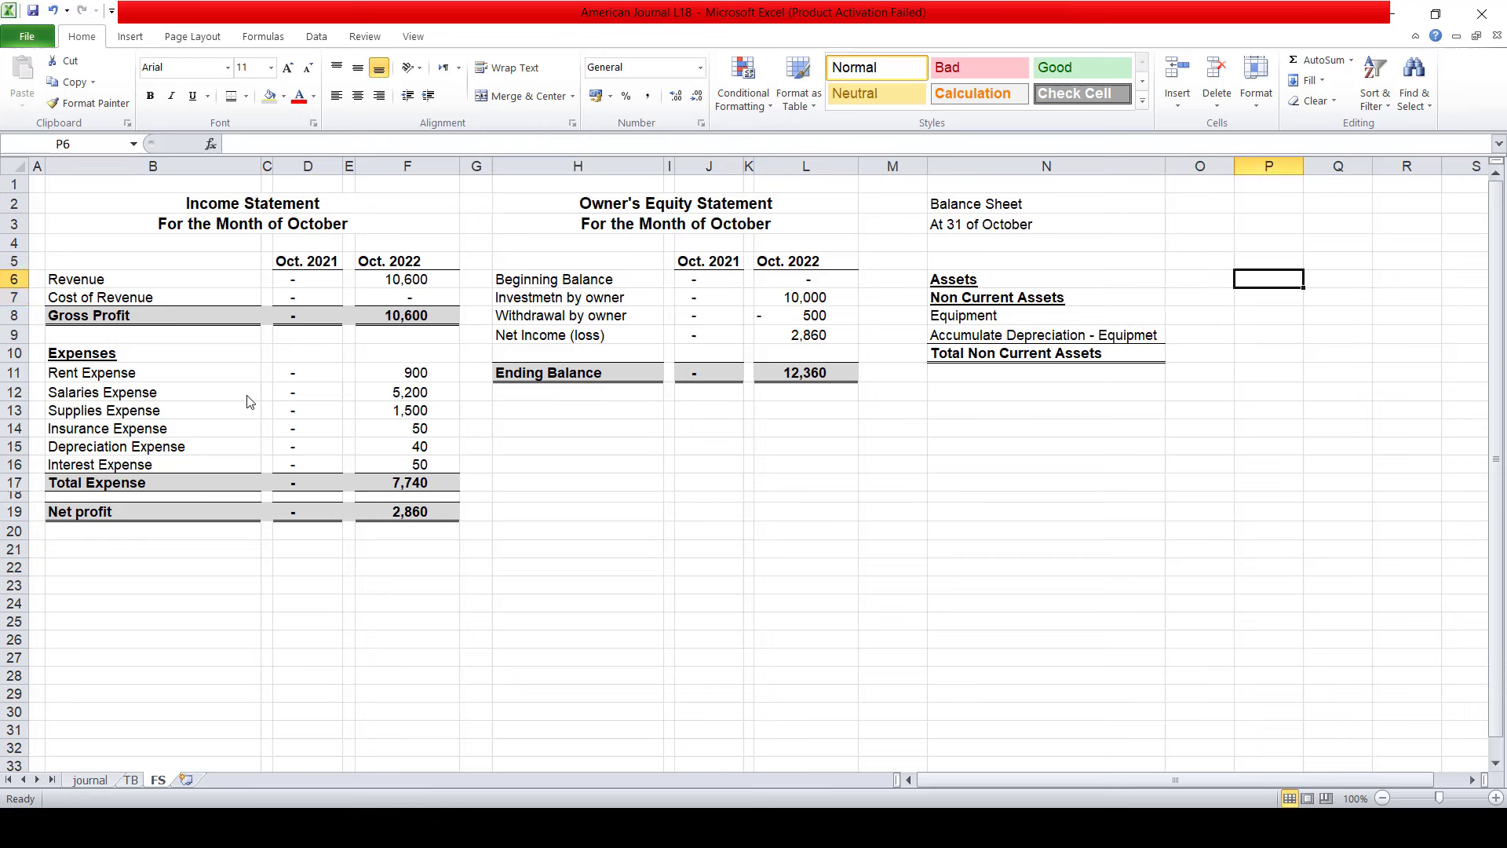
key(Up)
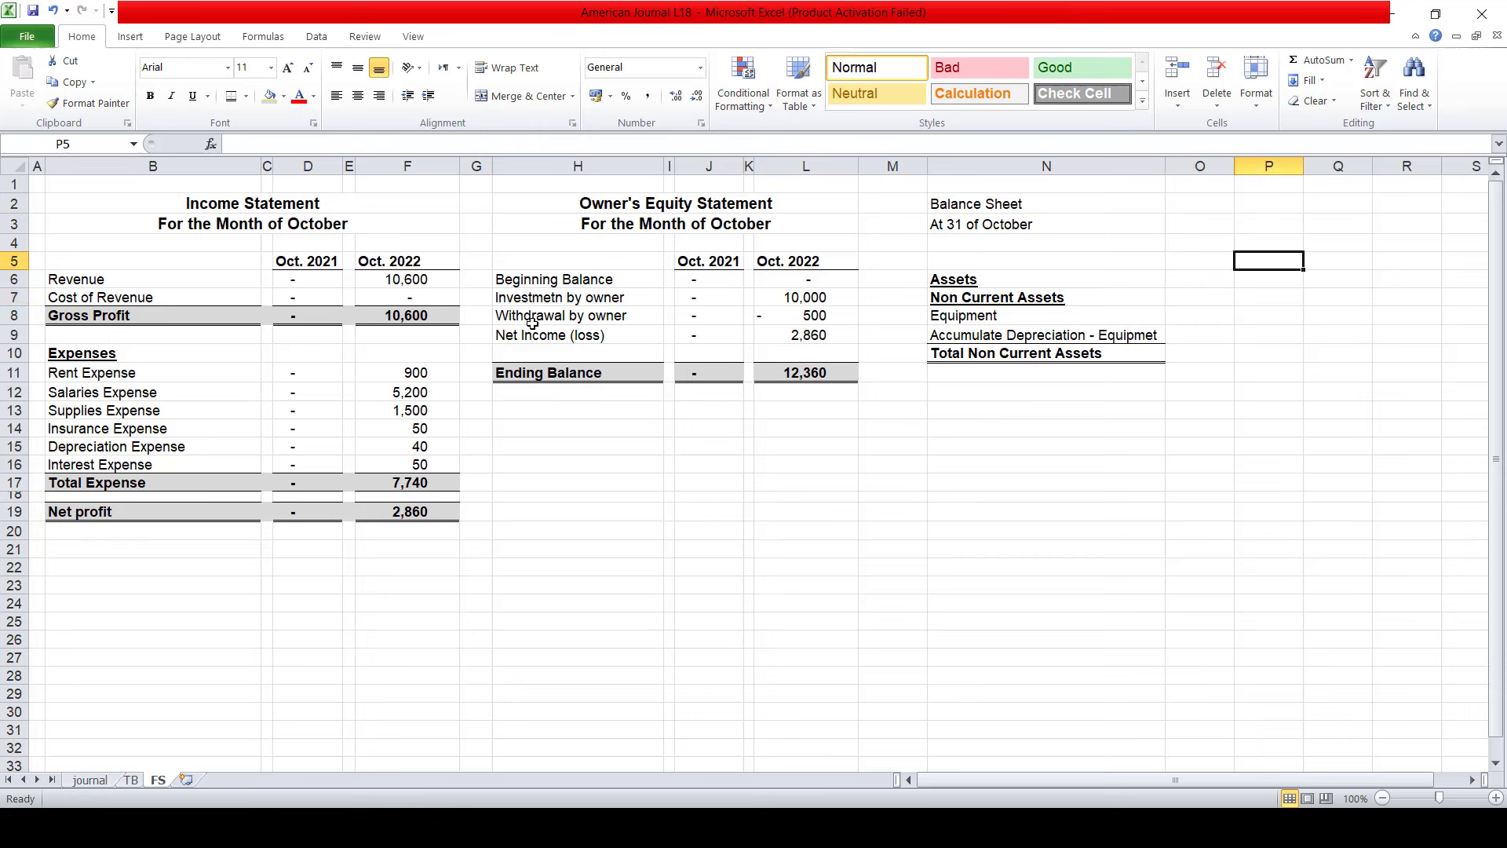
key(Left)
key(Left)
key(Left)
key(Left)
key(Left)
key(Left)
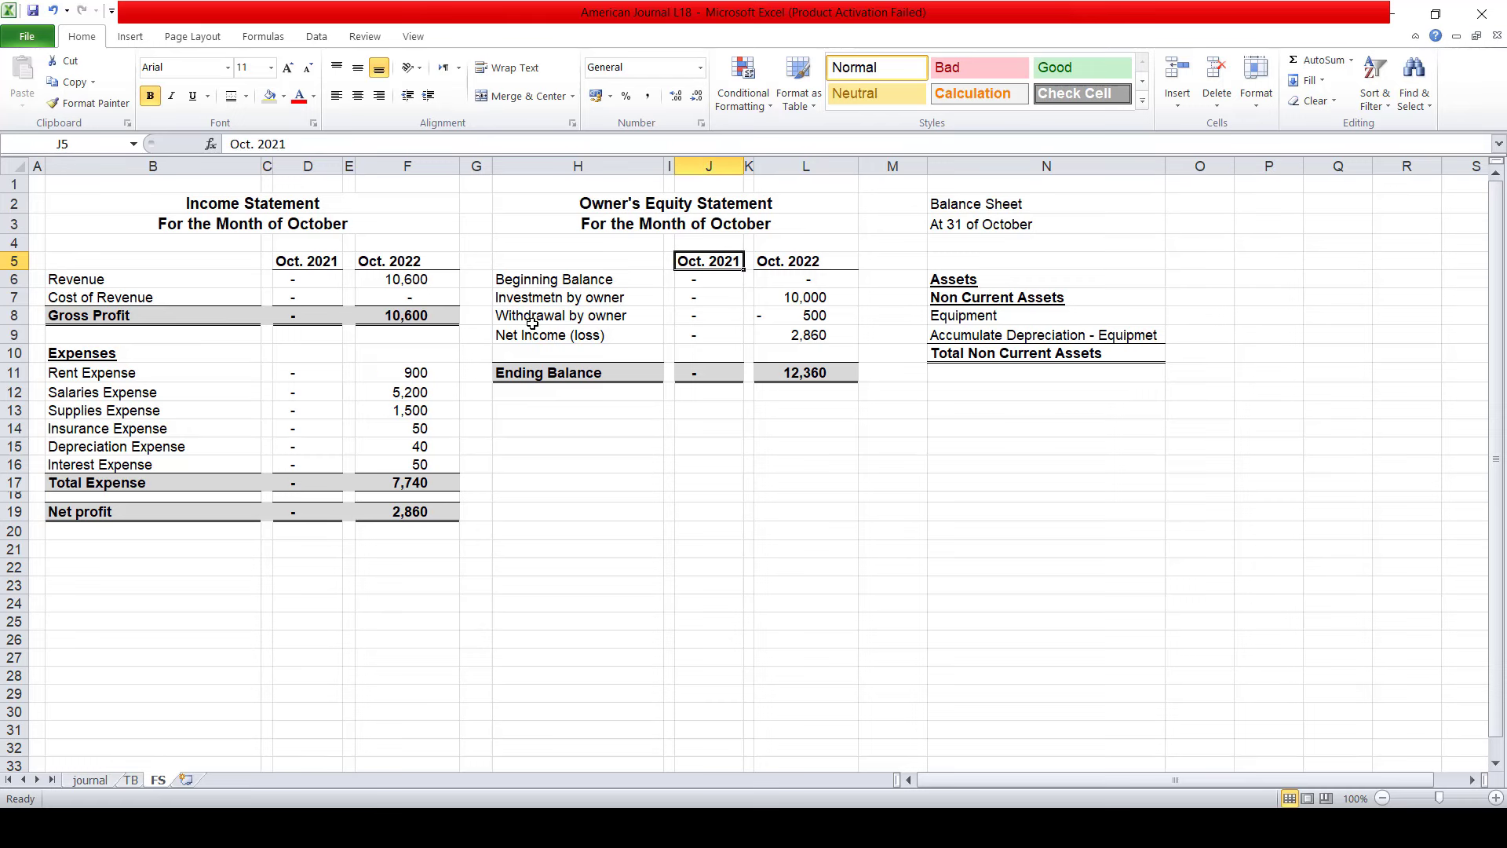
key(shift+Right)
key(shift+Right)
key(ctrl+c)
key(Right)
key(Right)
key(Right)
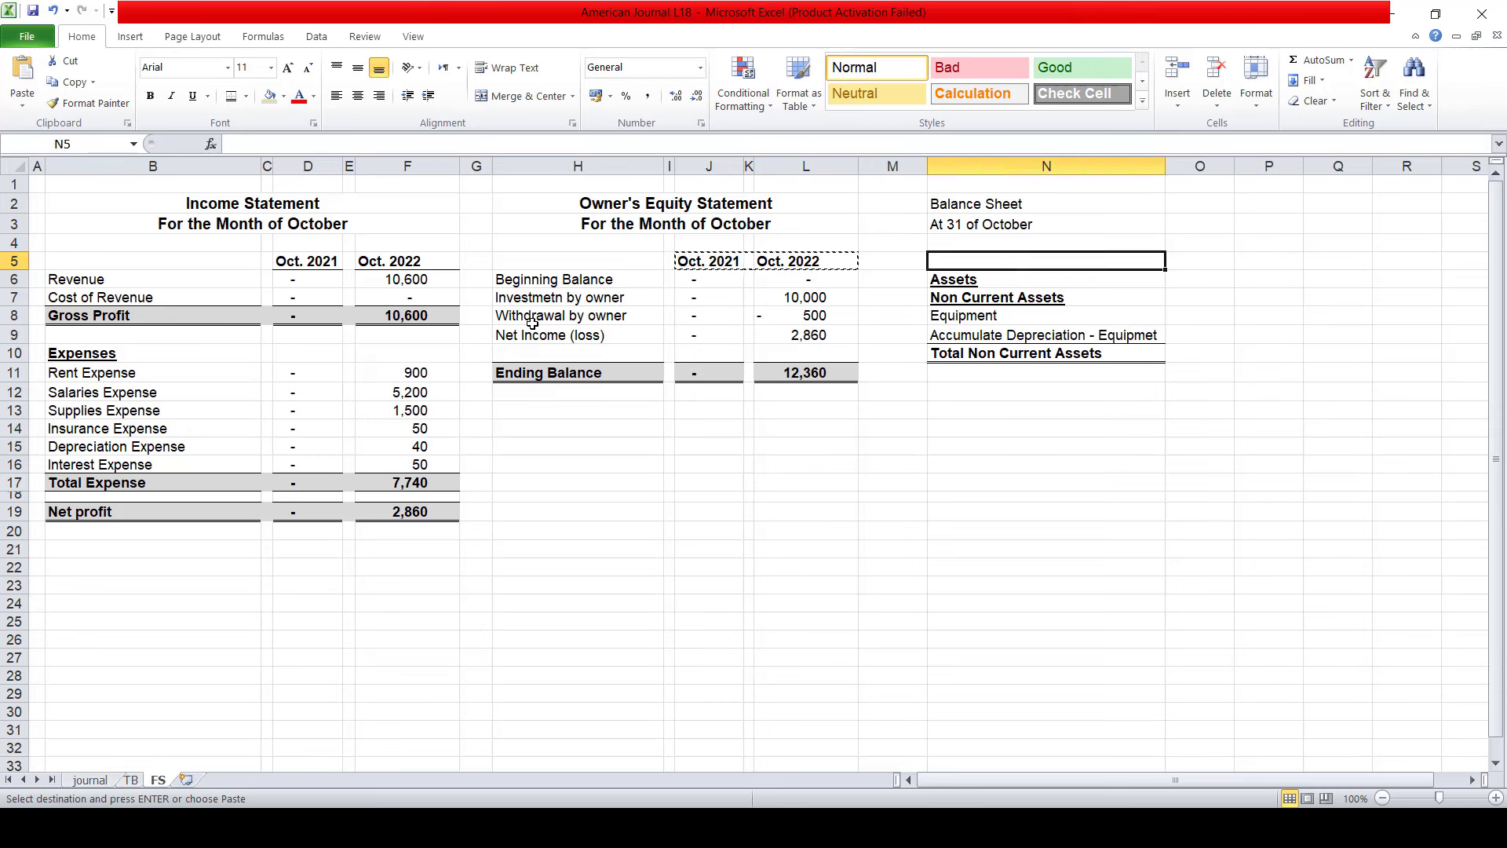
key(Right)
key(Right)
key(ctrl+v)
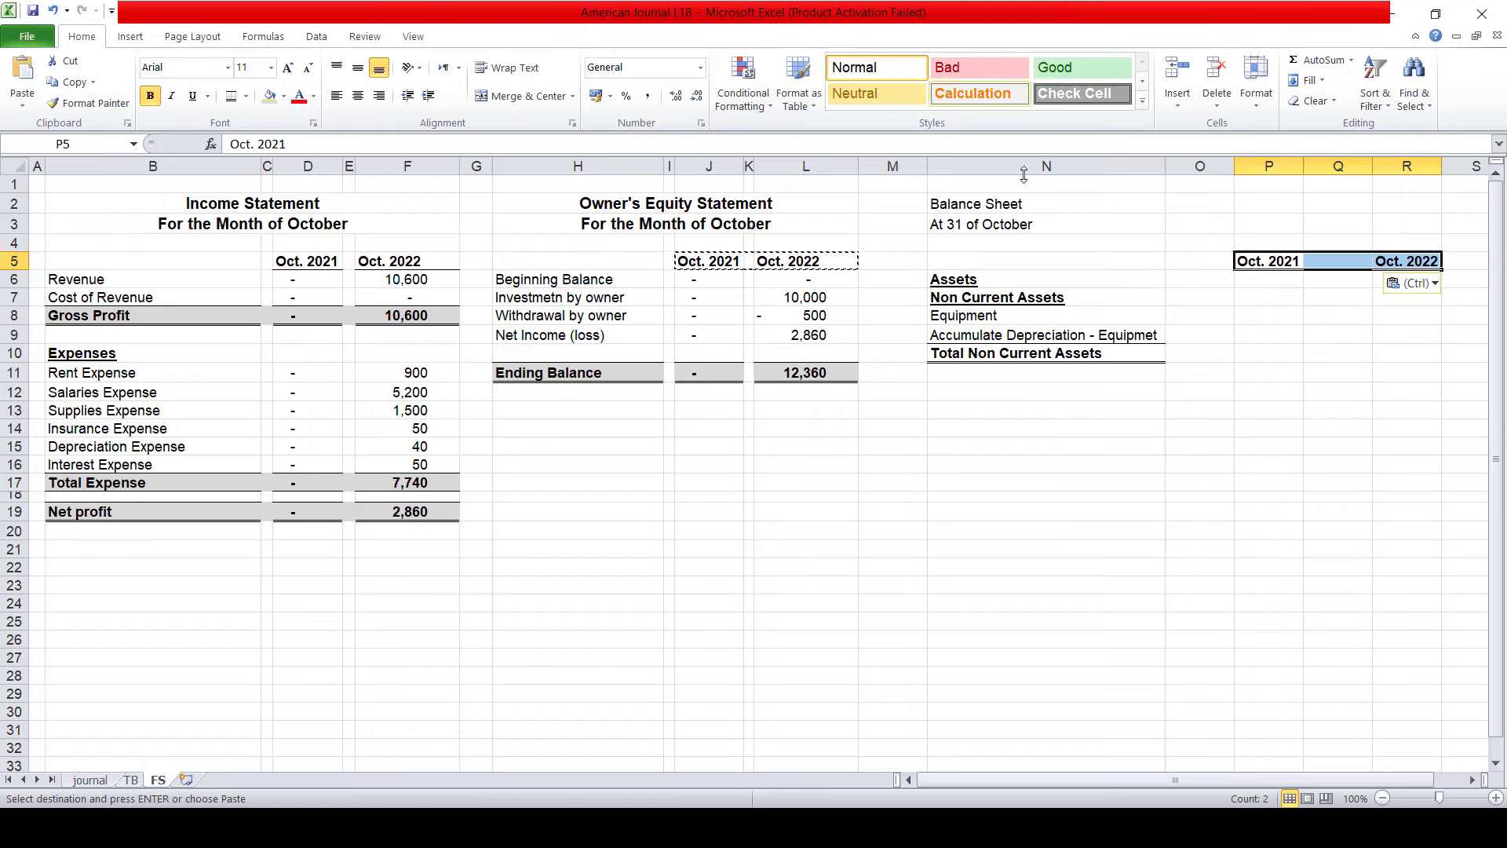
drag(1234, 166, 1175, 167)
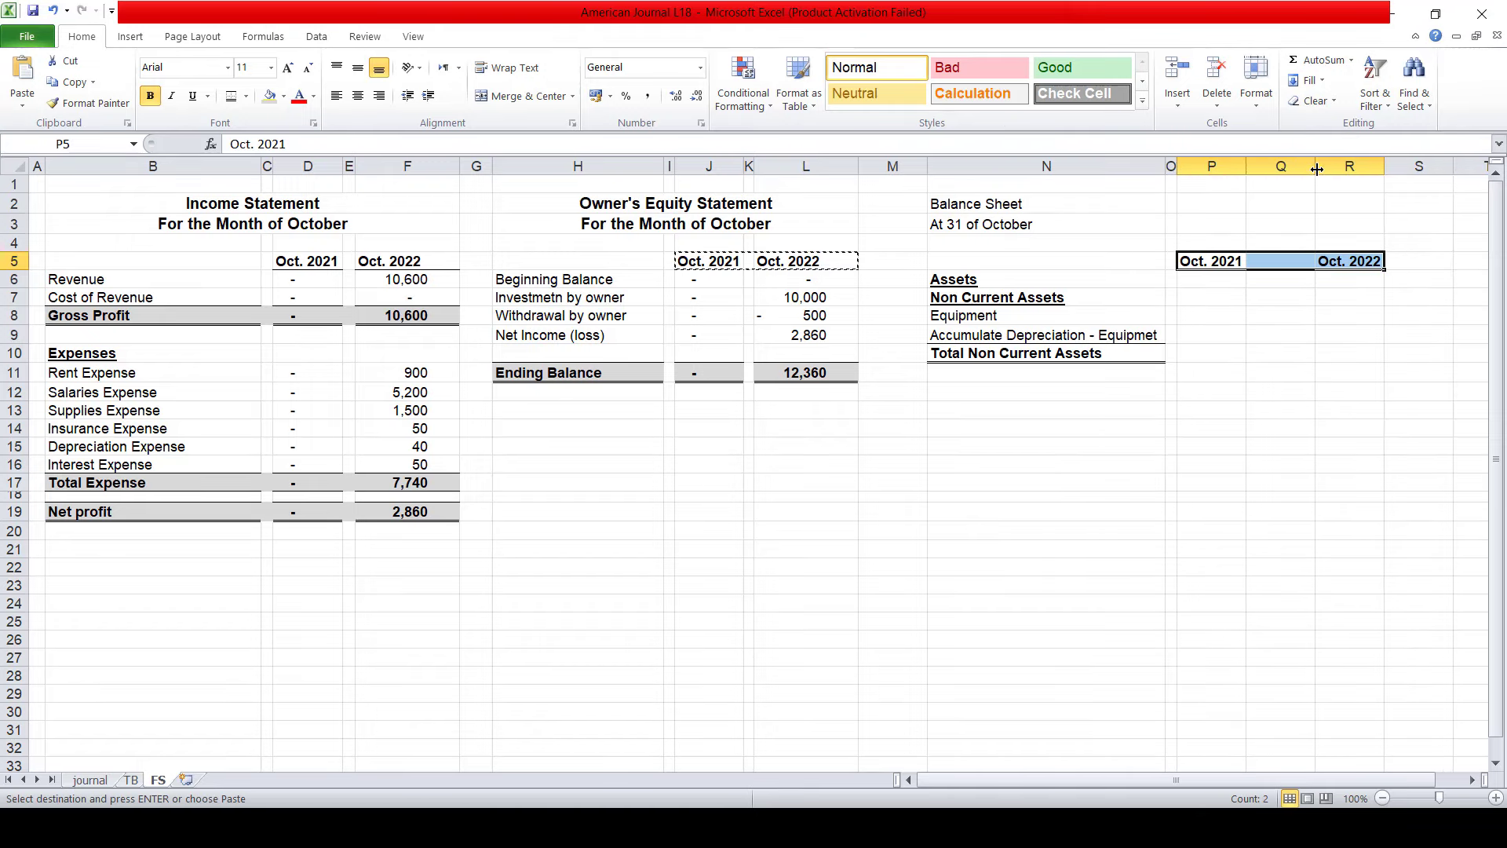
mouse_move(1246, 166)
mouse_down()
mouse_move(1281, 173)
mouse_move(1255, 173)
mouse_up()
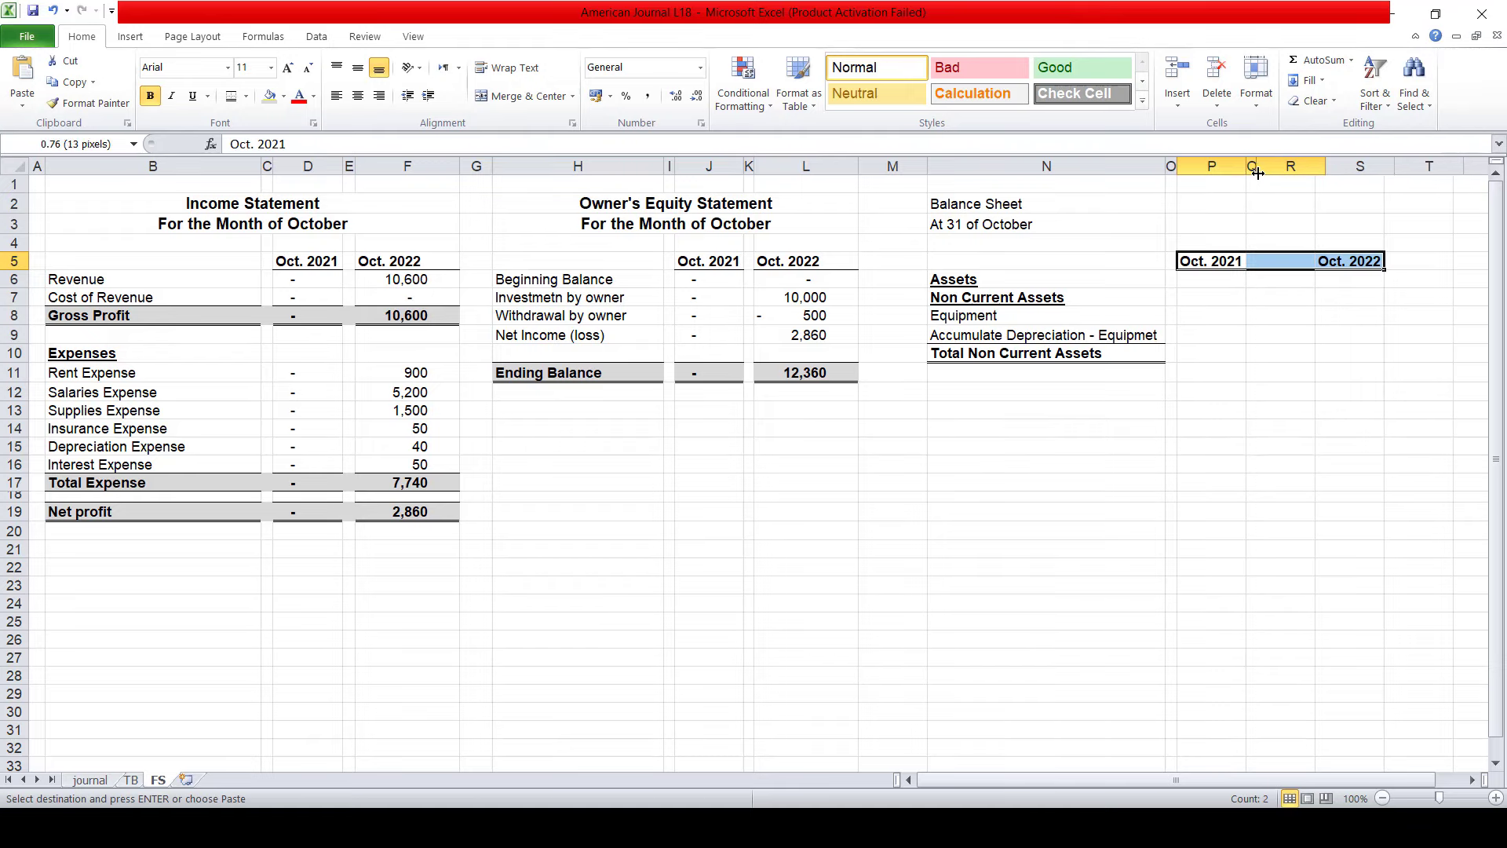
- Enter 0 for Oct. 2021 Equipment and accumulated depreciation in P8 and P9
click(1219, 323)
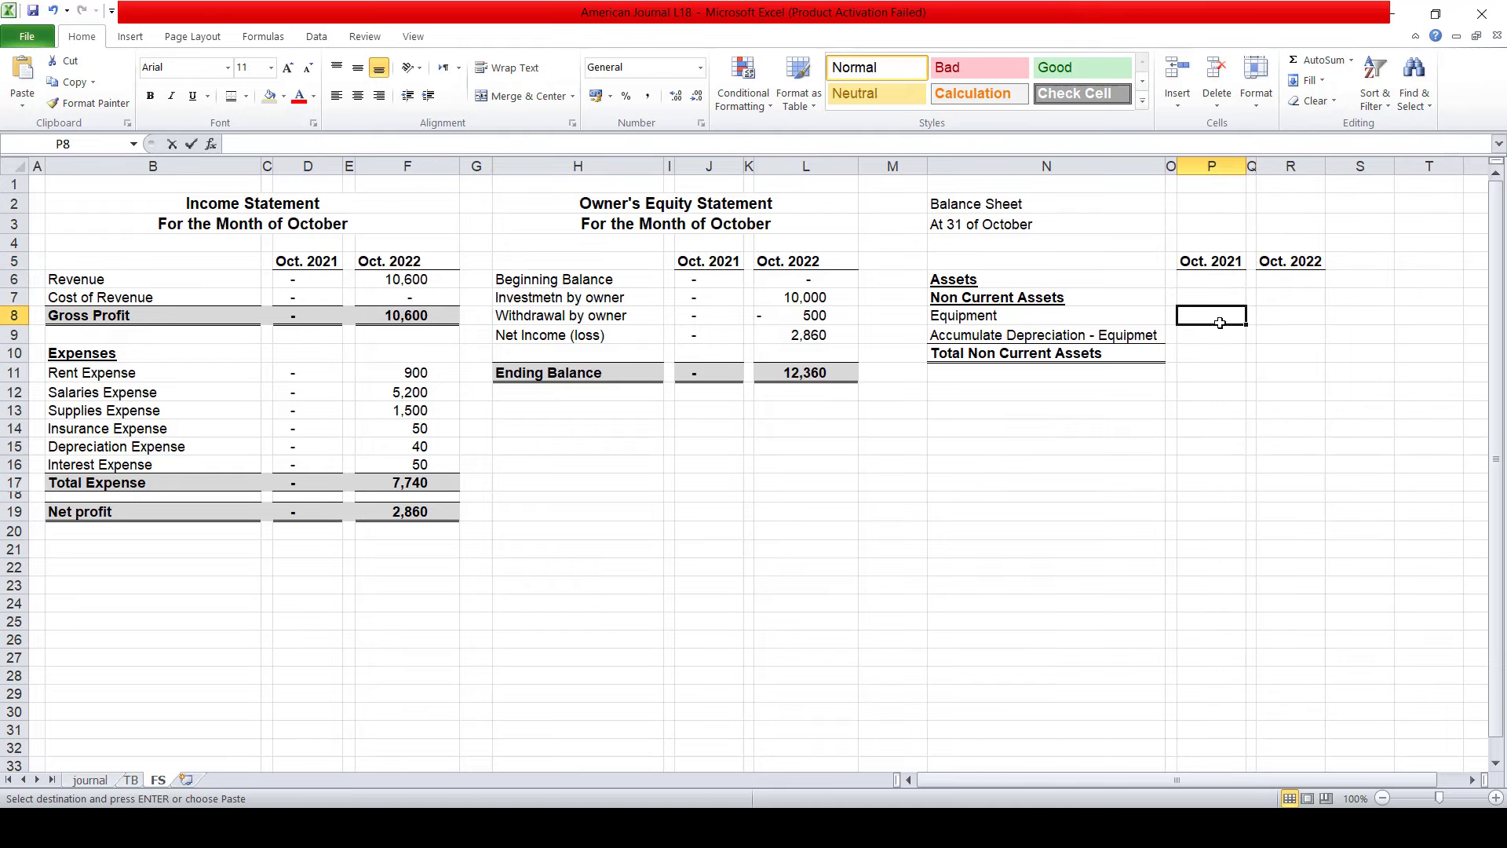
text(0)
key(Return)
text(0)
key(Tab)
key(Up)
key(Right)
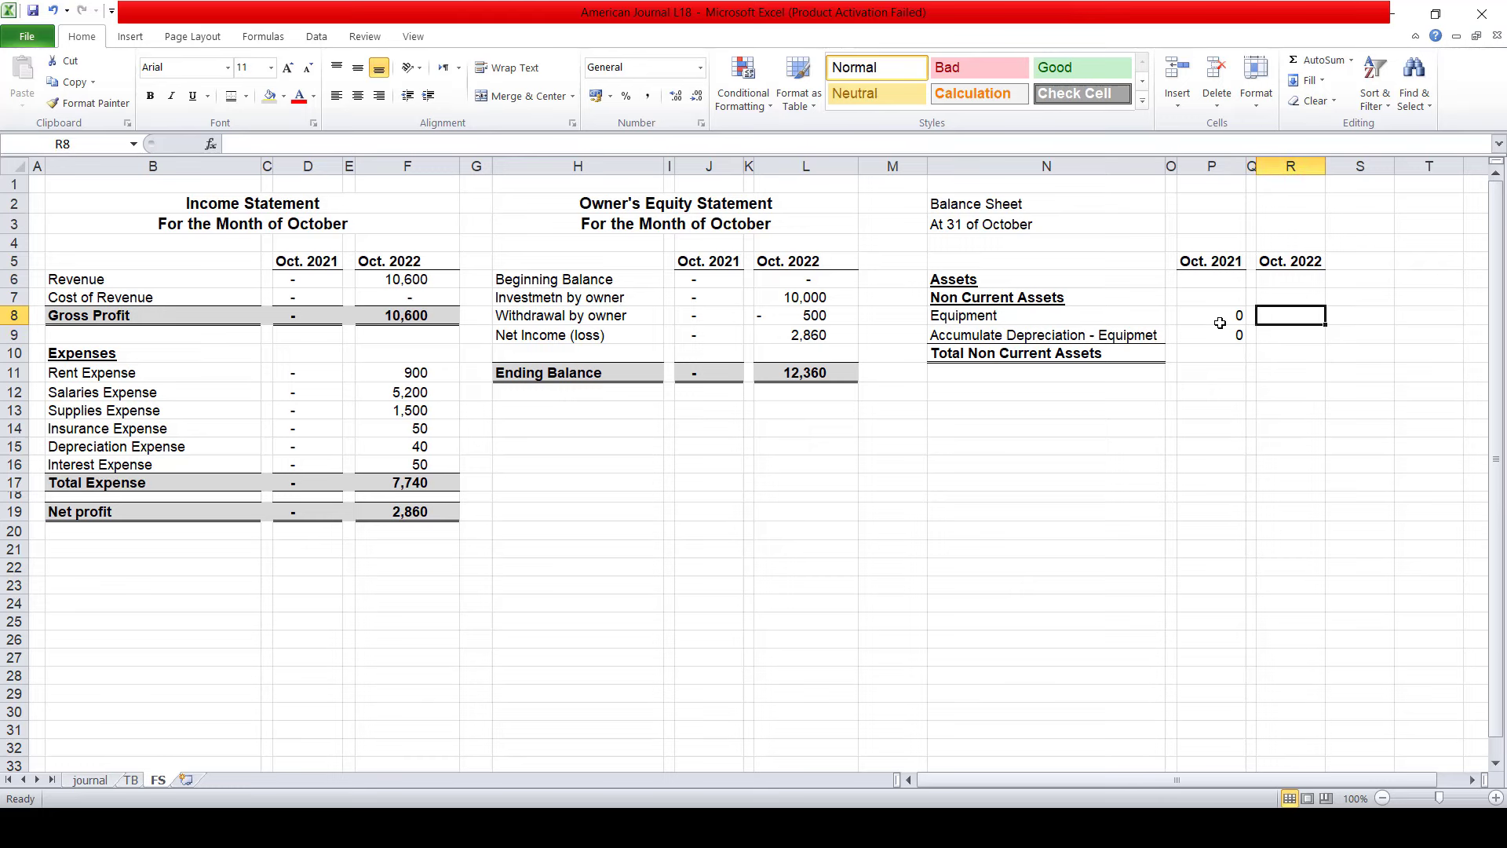
- Link Oct. 2022 Equipment to =+TB!E26 (5000) and depreciation to =-TB!F27 (-40)
text(+)
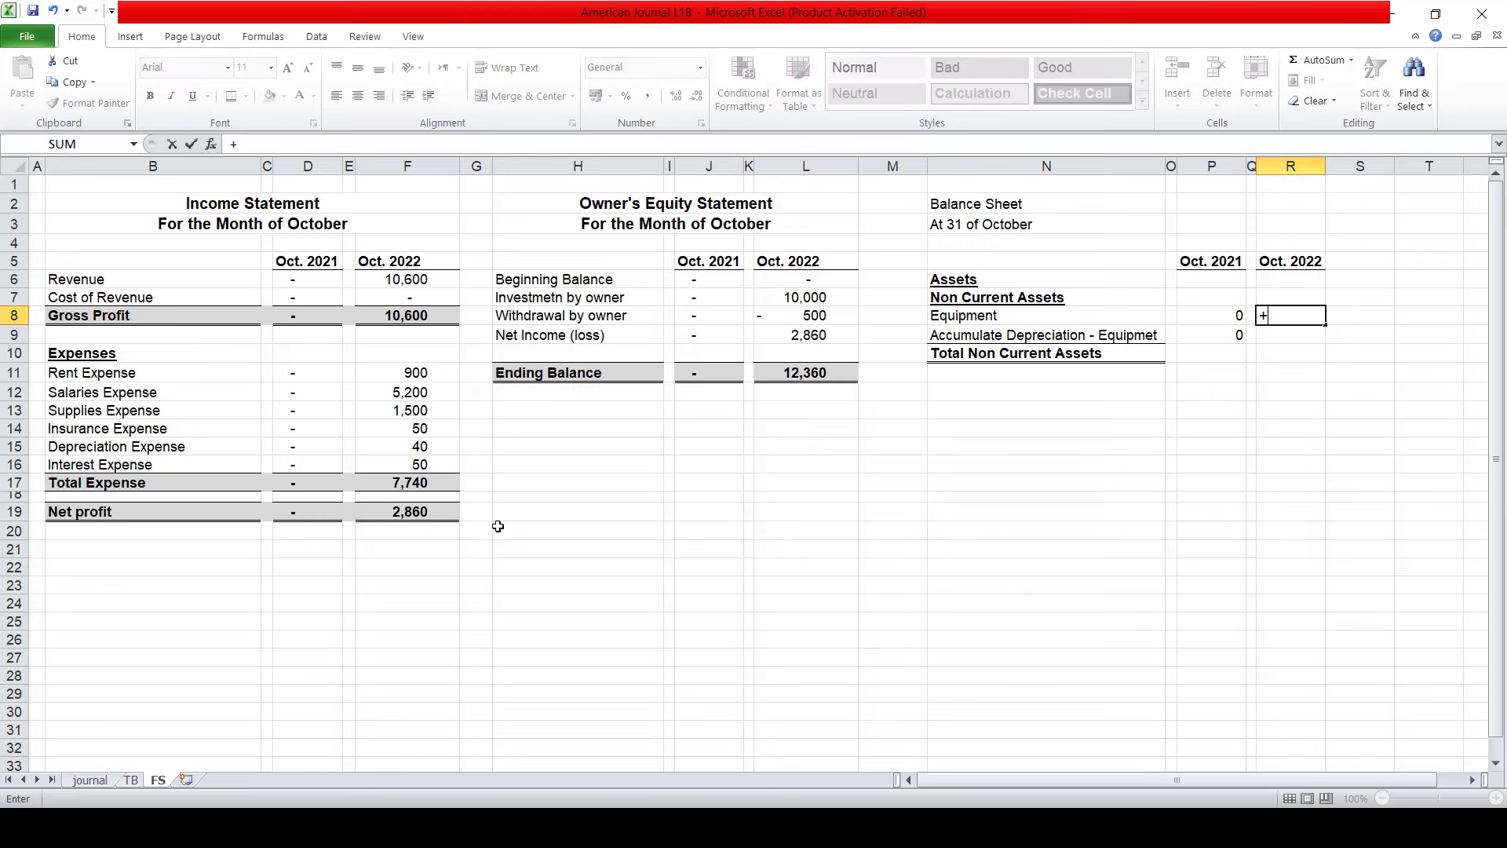
click(130, 779)
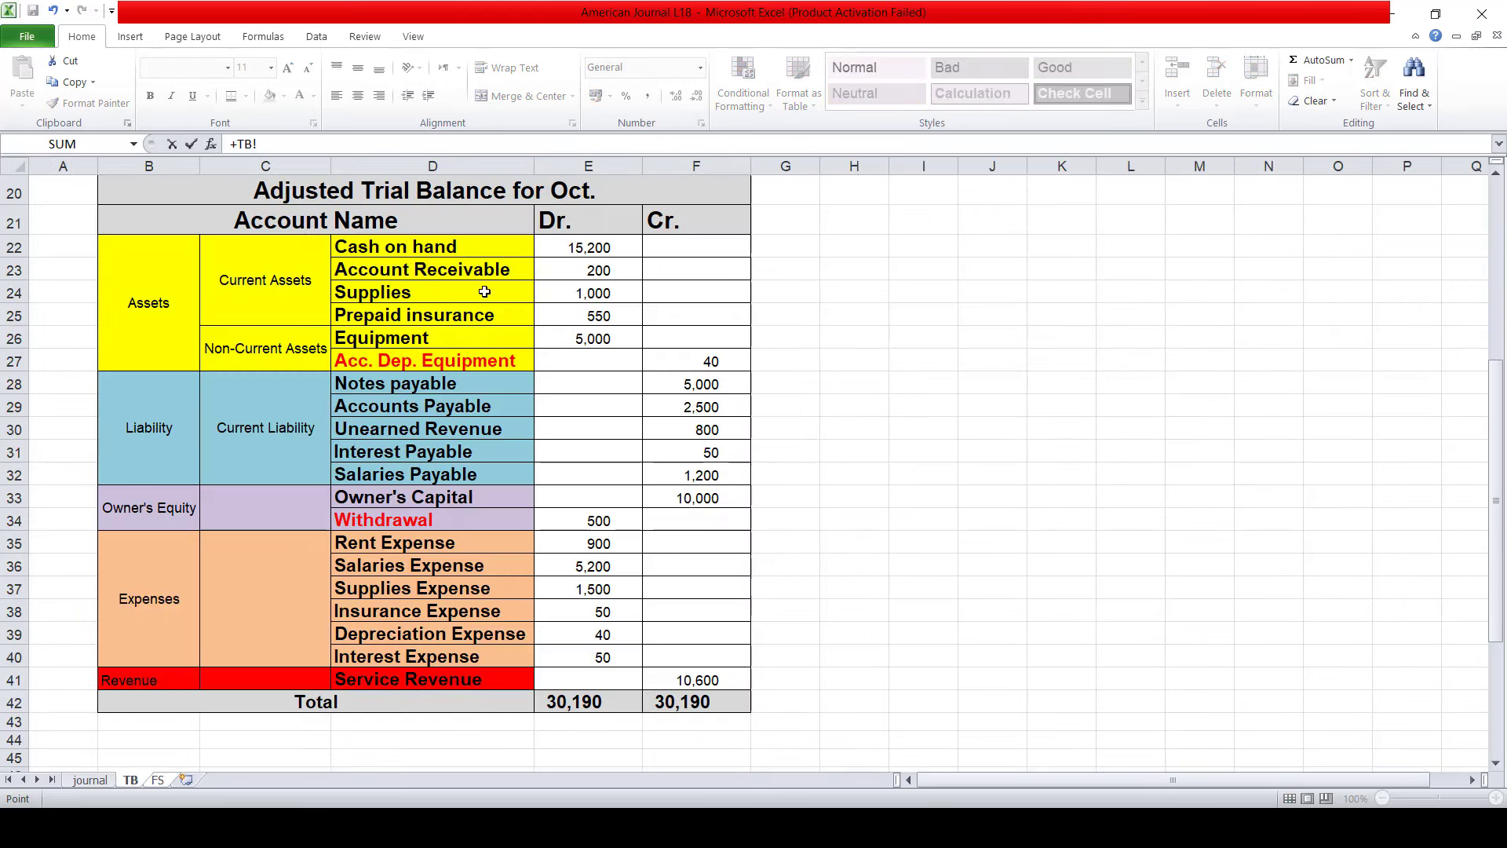
click(610, 339)
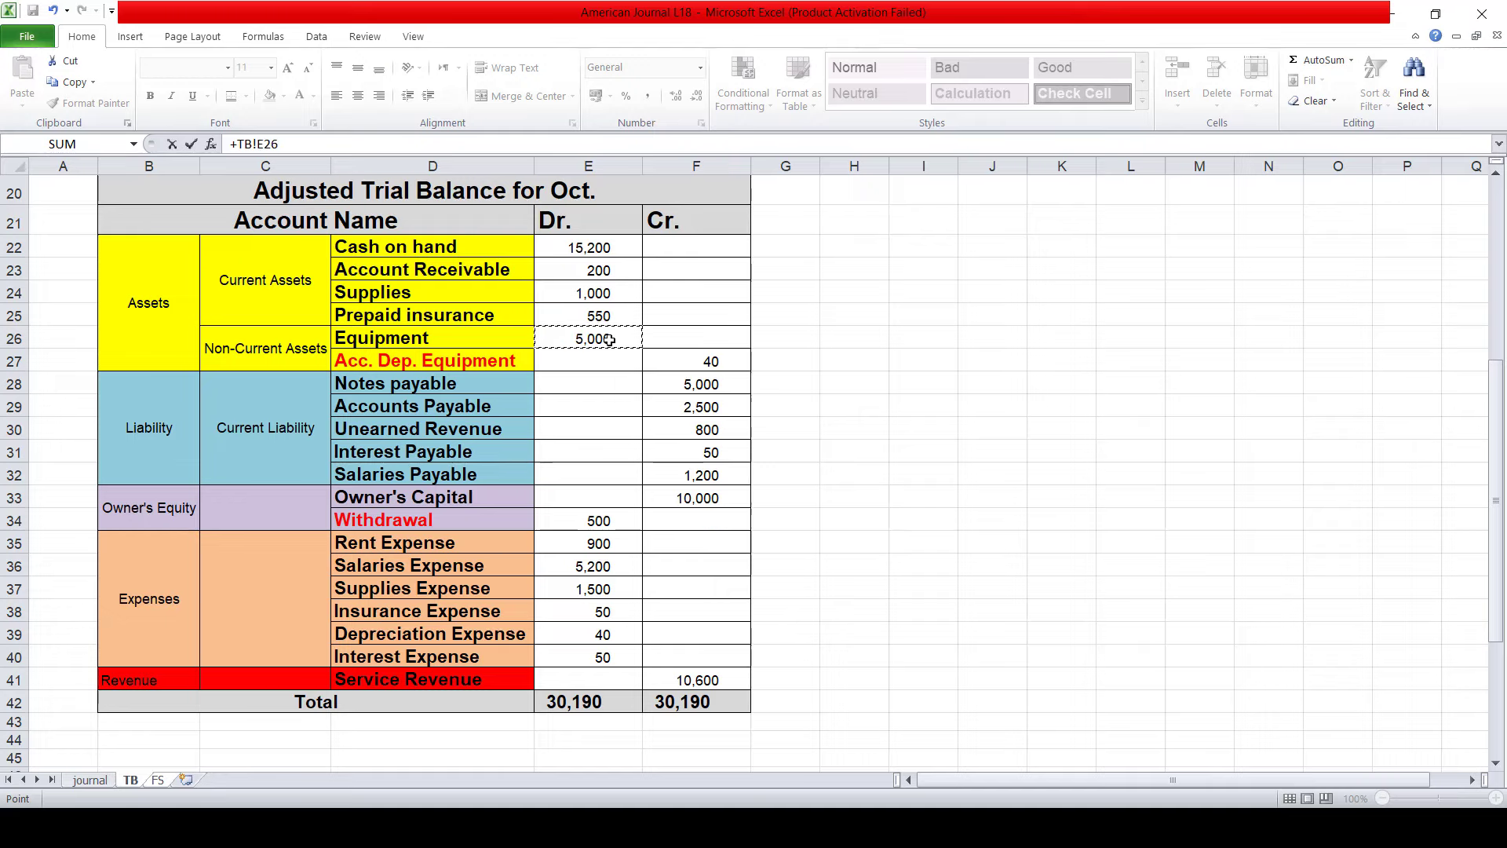
key(Return)
text(-)
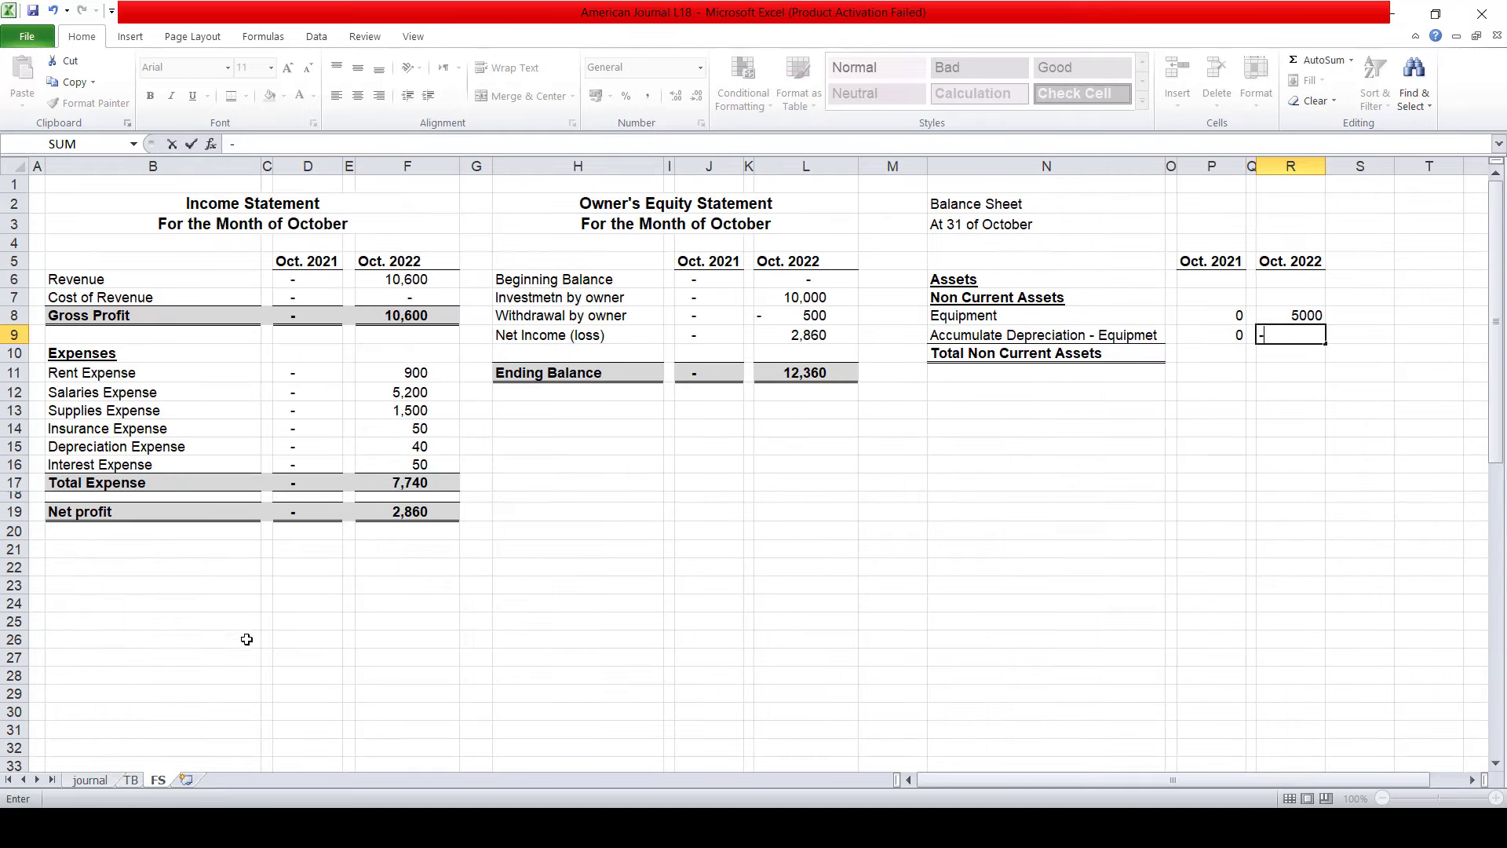
click(135, 779)
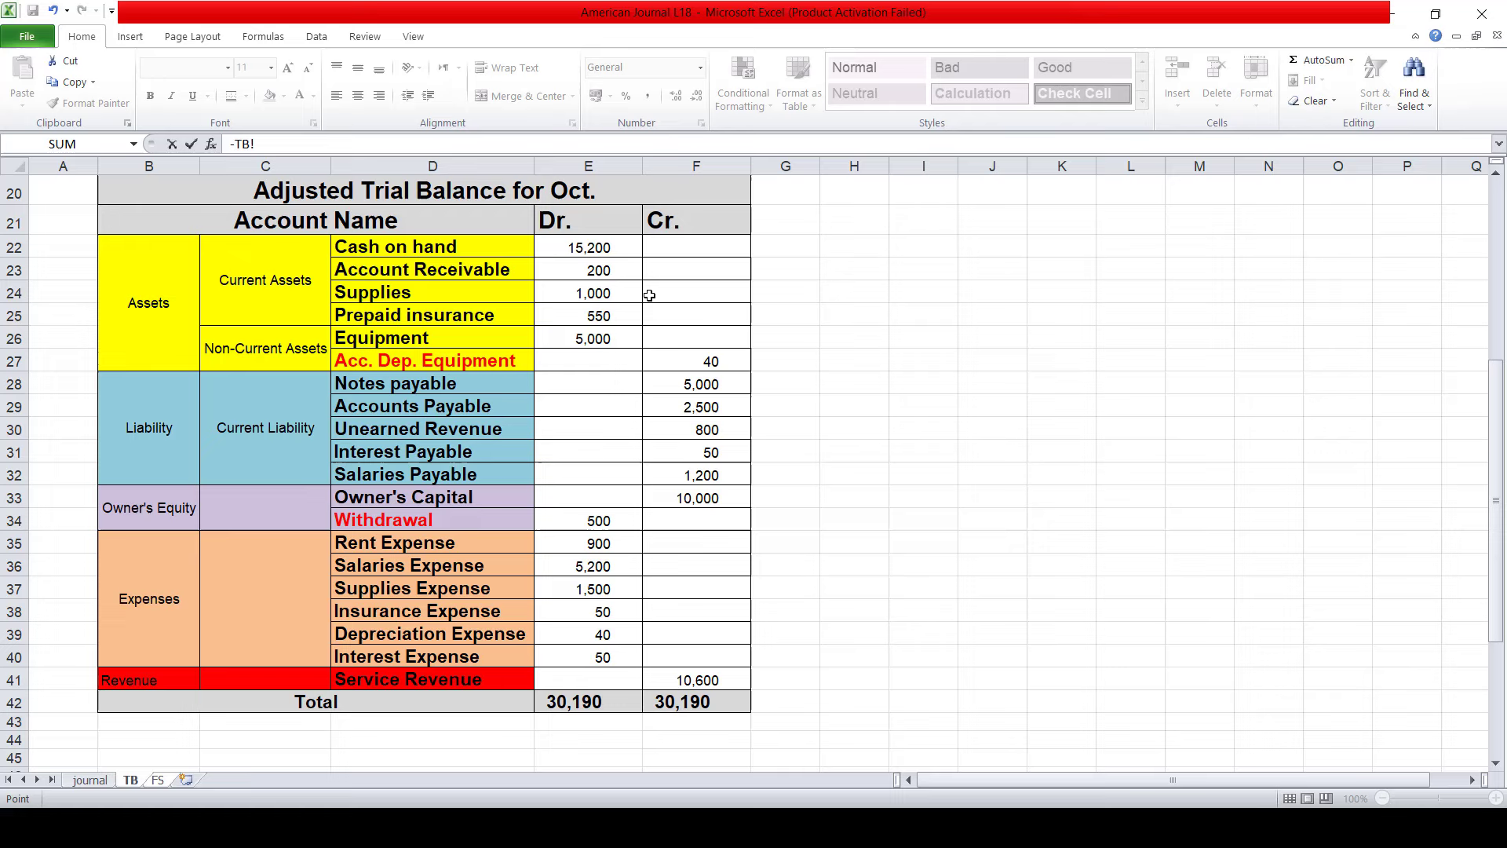
click(696, 359)
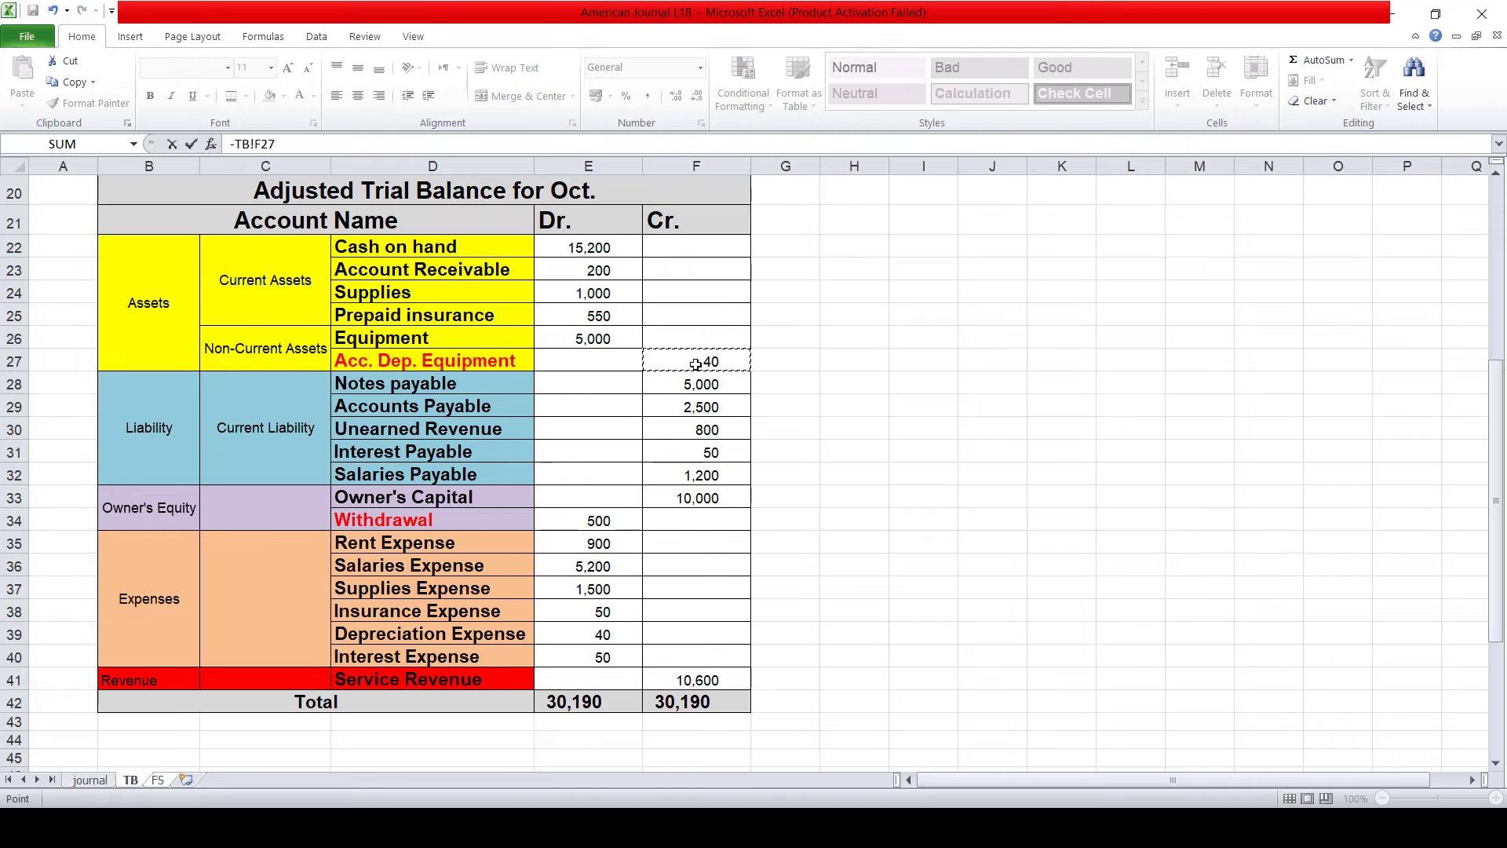
key(Return)
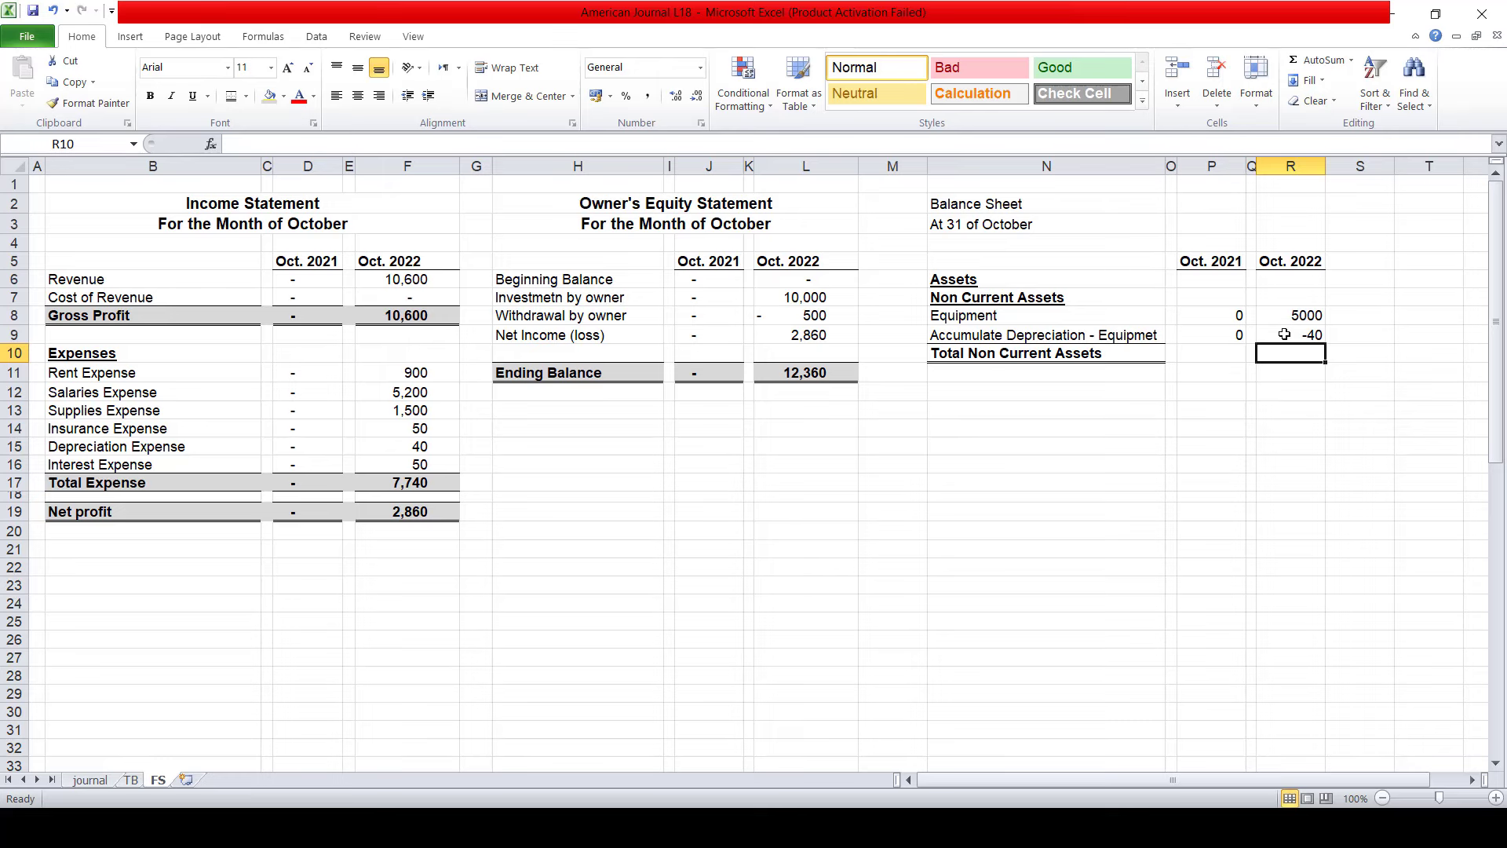
click(131, 779)
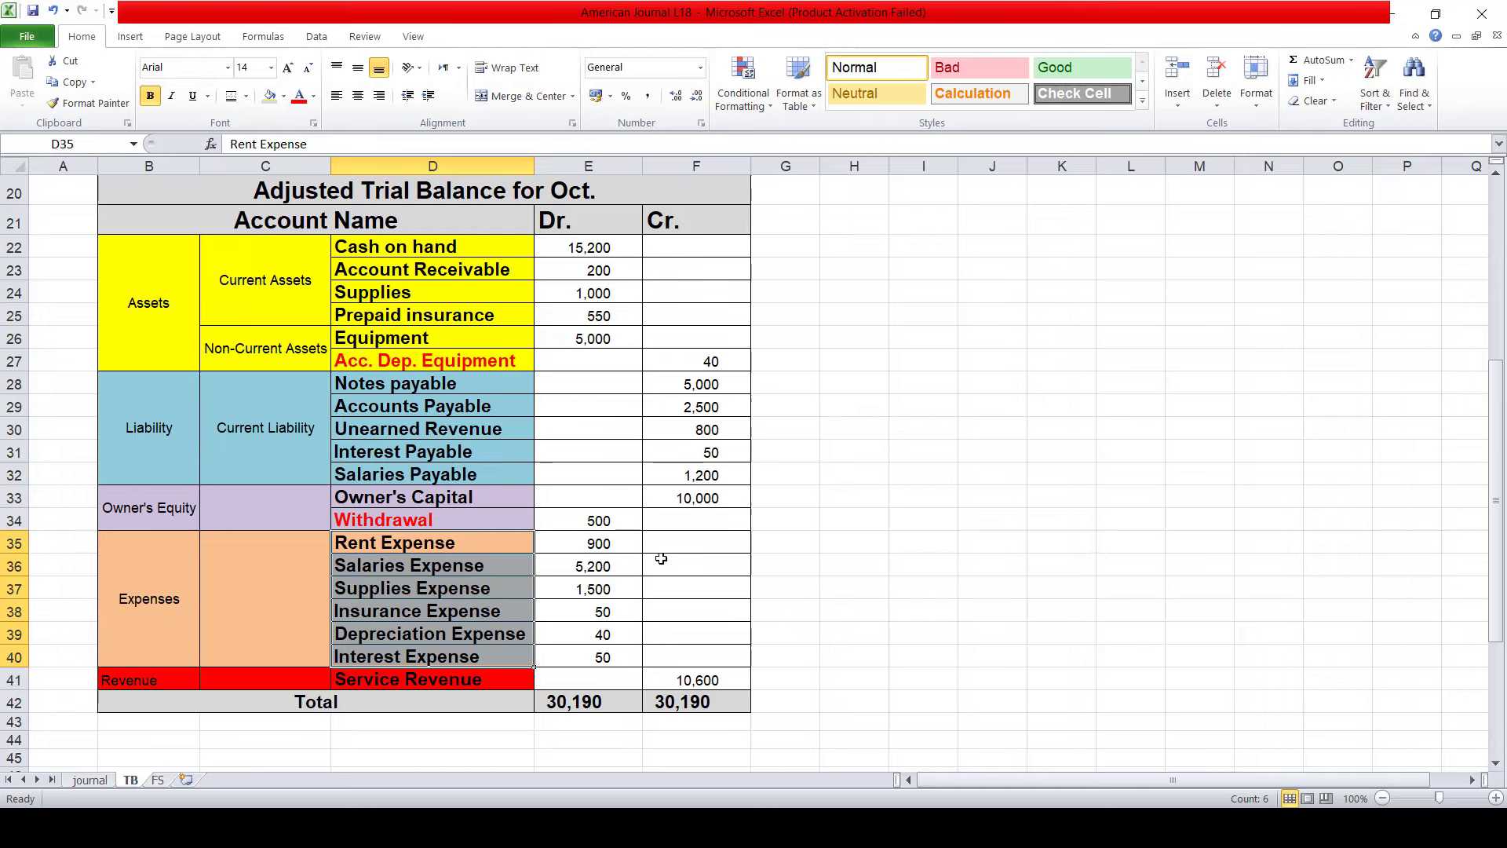
click(158, 779)
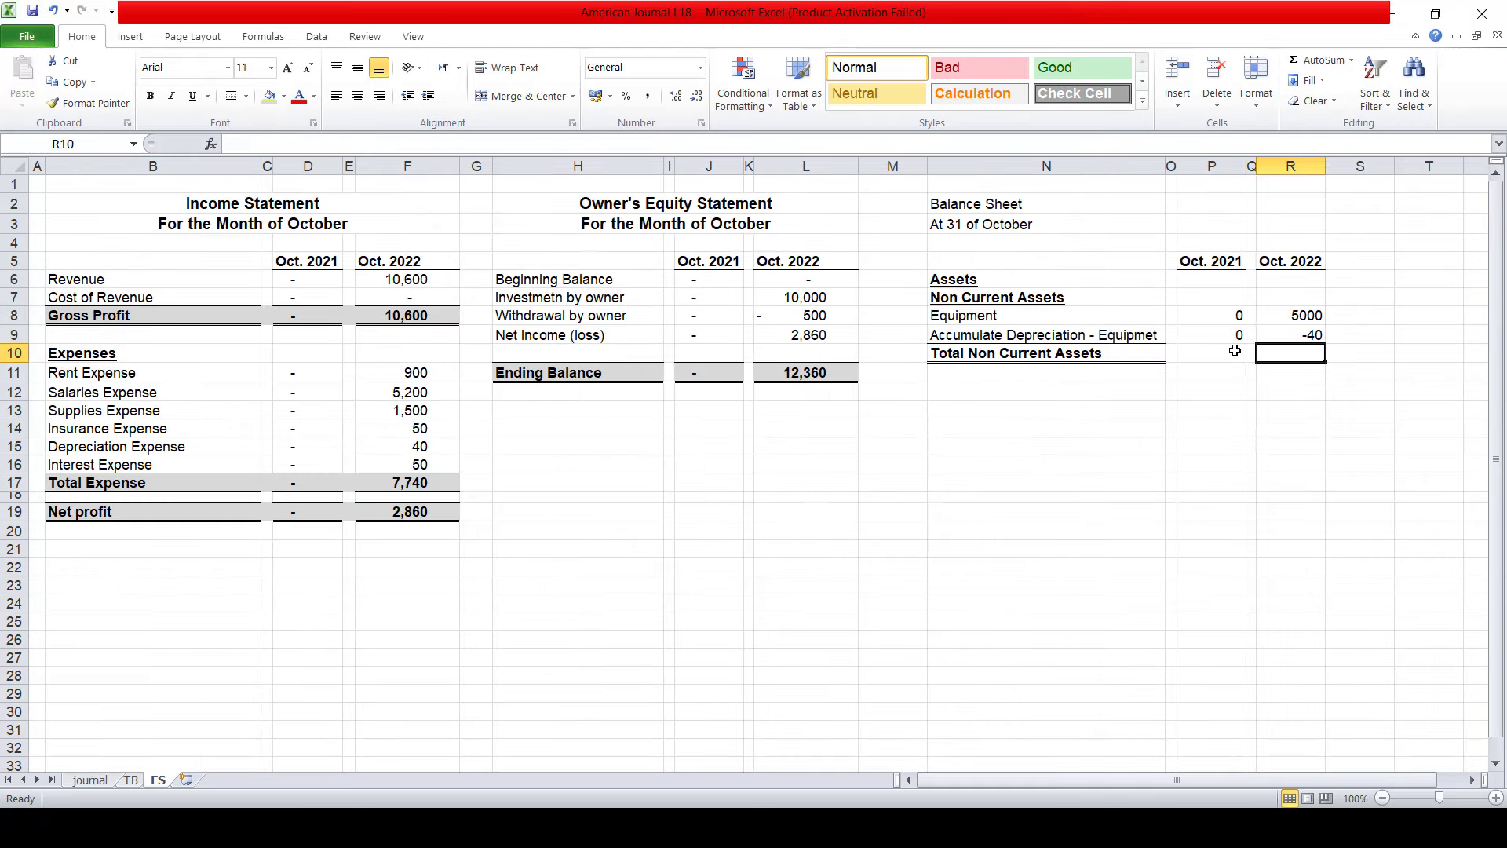
- AutoSum the non-current assets: 4960 for Oct. 2022 and 0 for Oct. 2021
text(+)
key(Up)
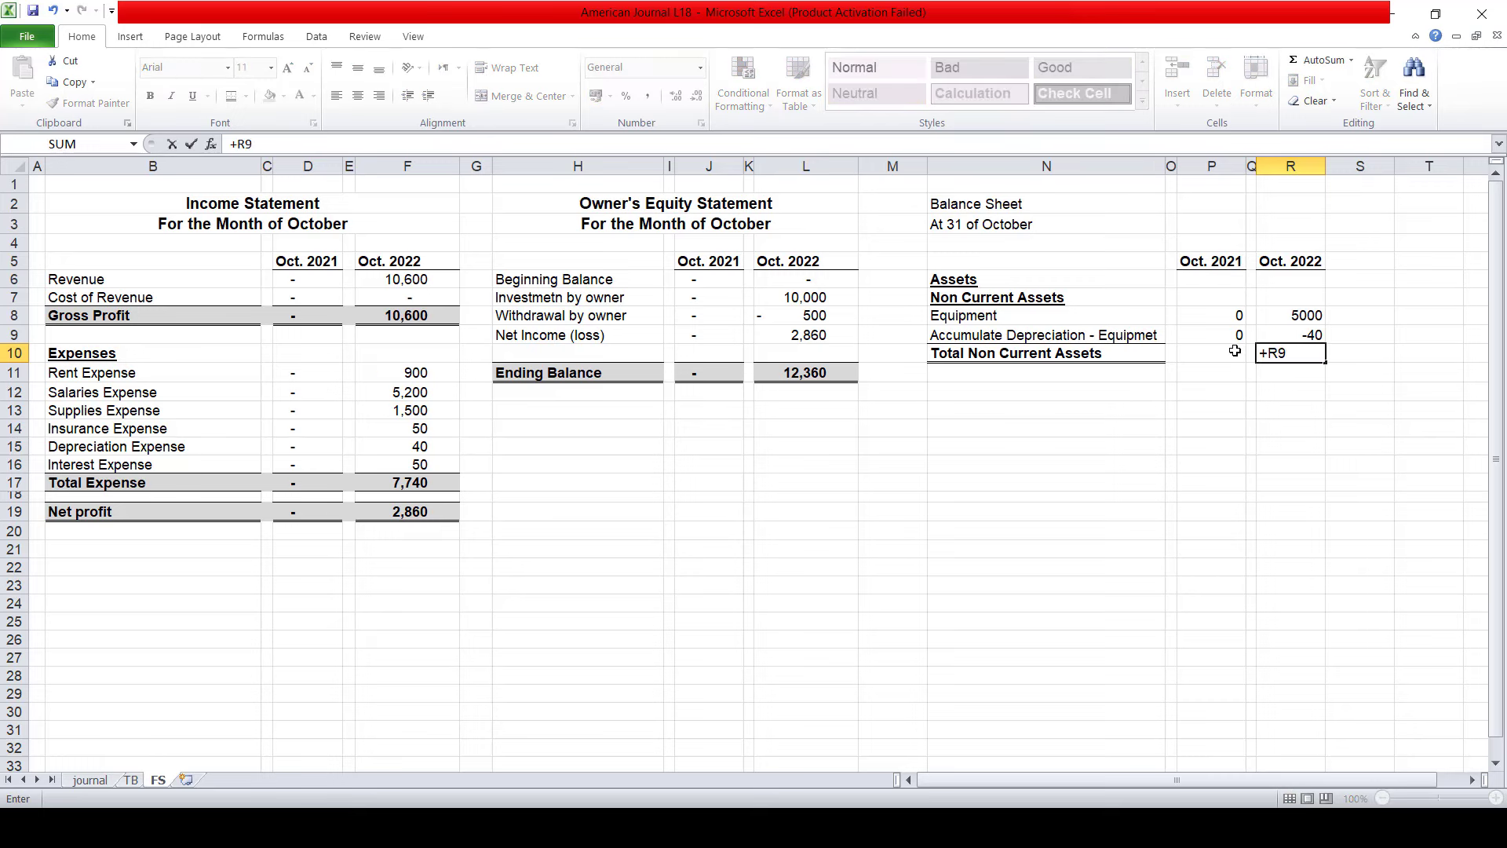
key(Up)
key(Escape)
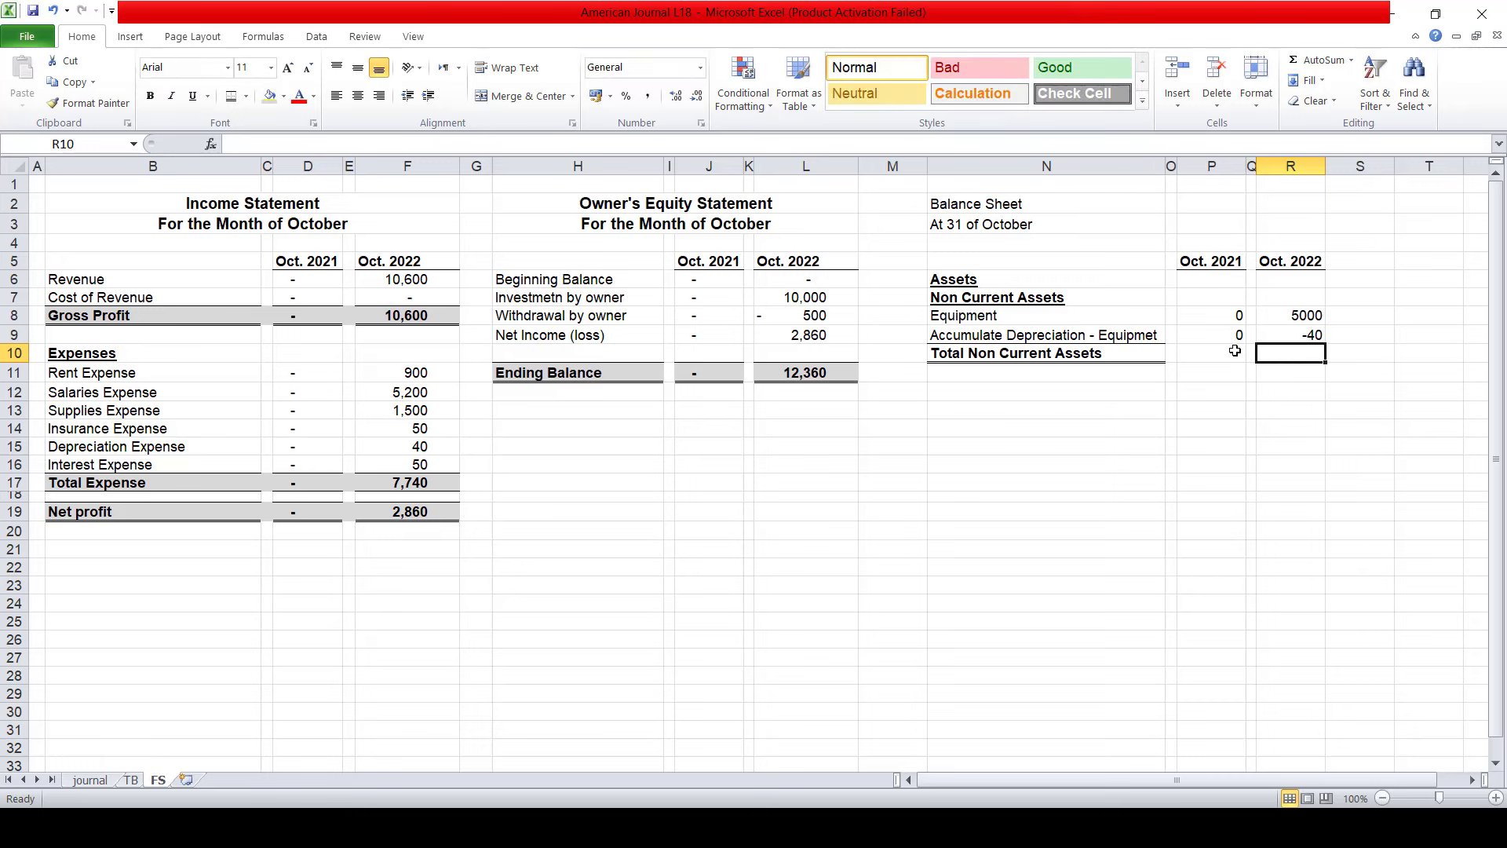
click(1313, 63)
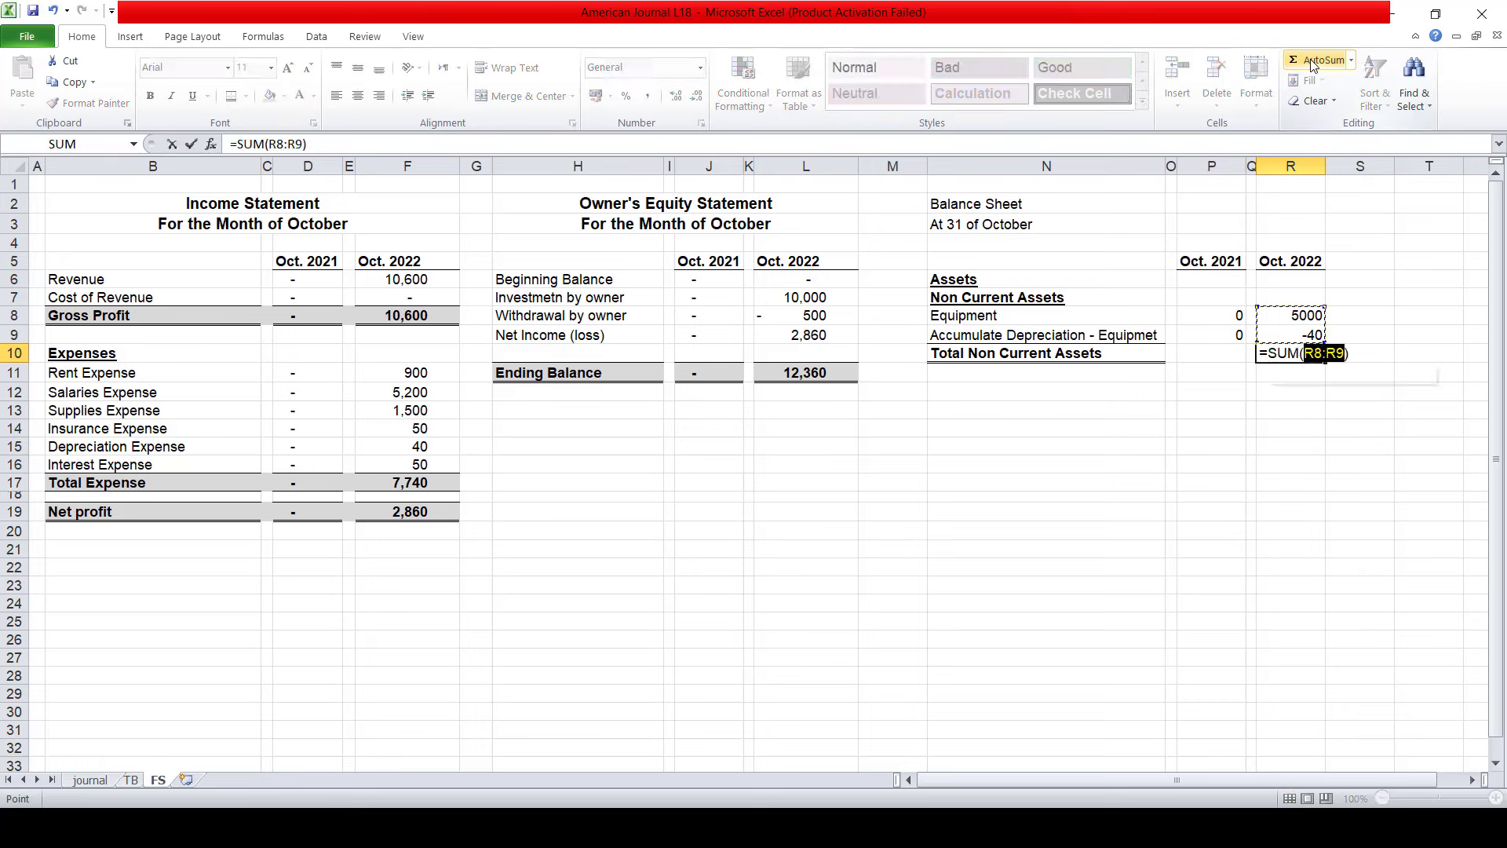
key(Return)
key(Up)
key(Left)
- Add a bottom border under the Oct. 2021 total and select the total row
key(Left)
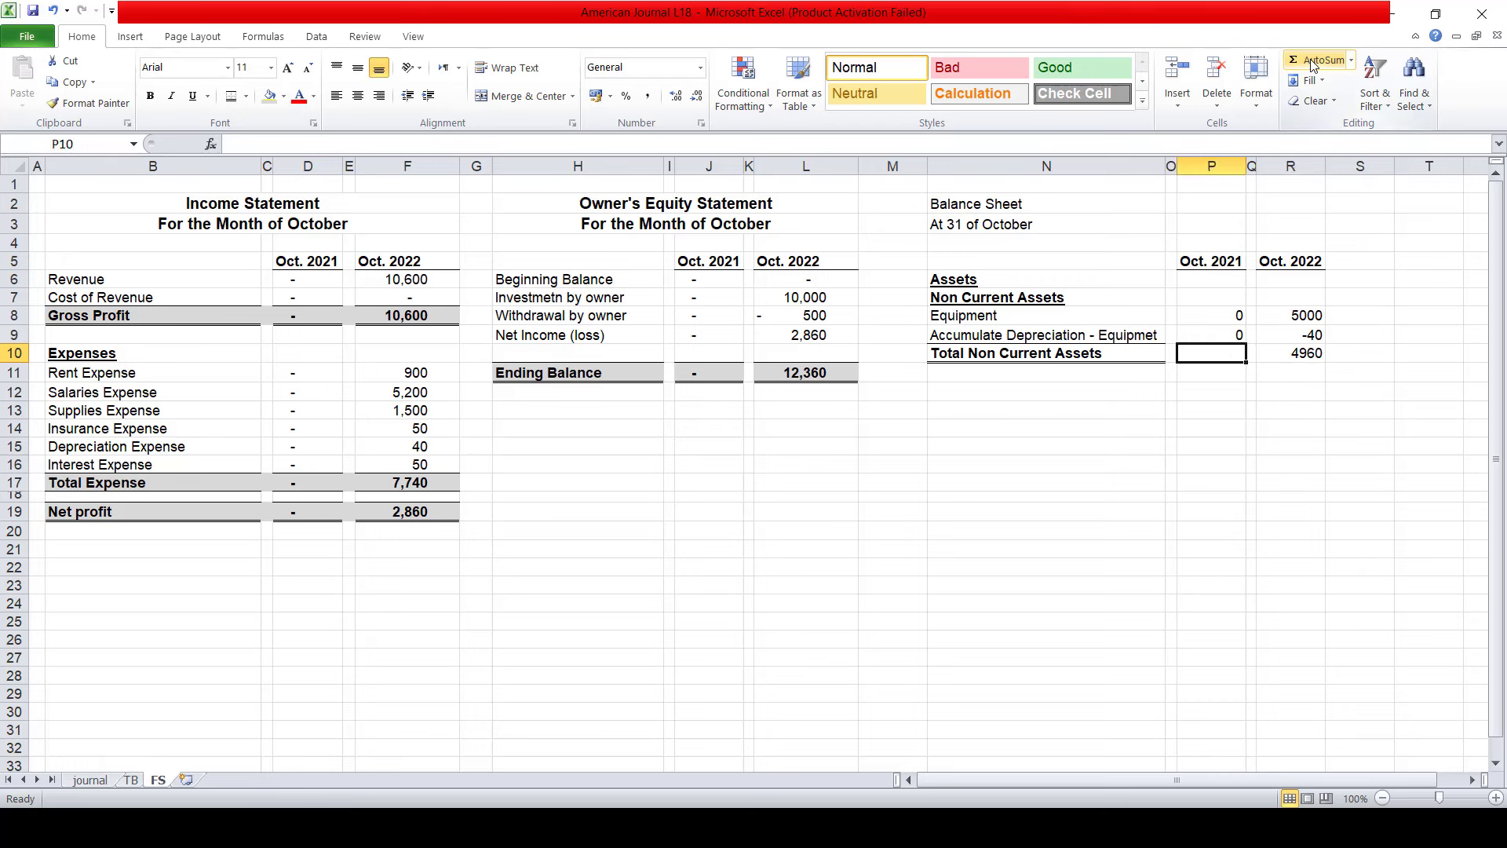
click(1313, 63)
key(Return)
key(Up)
key(Left)
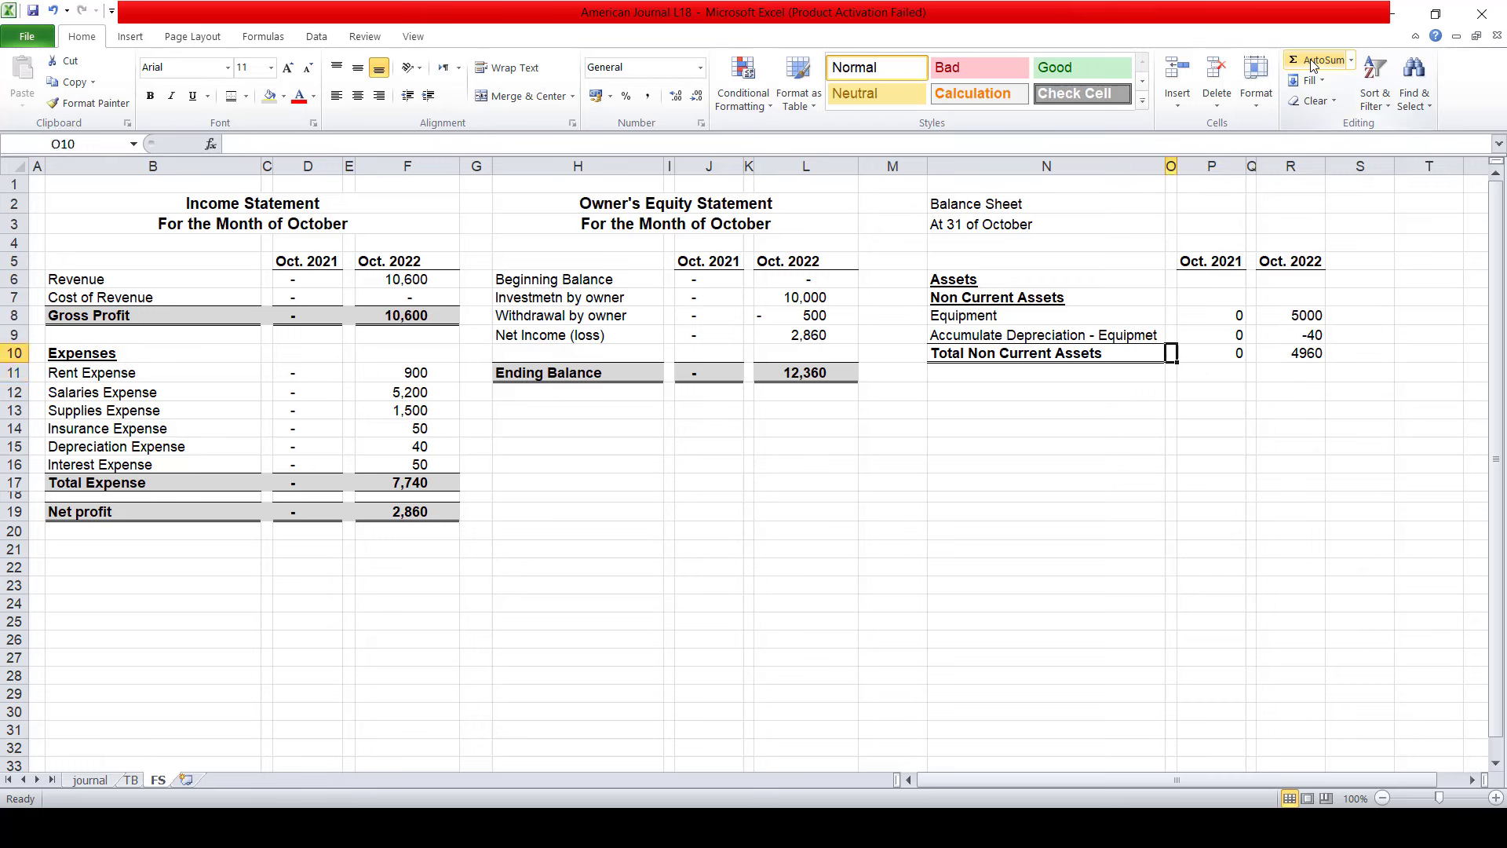
key(Left)
key(Right)
key(Right)
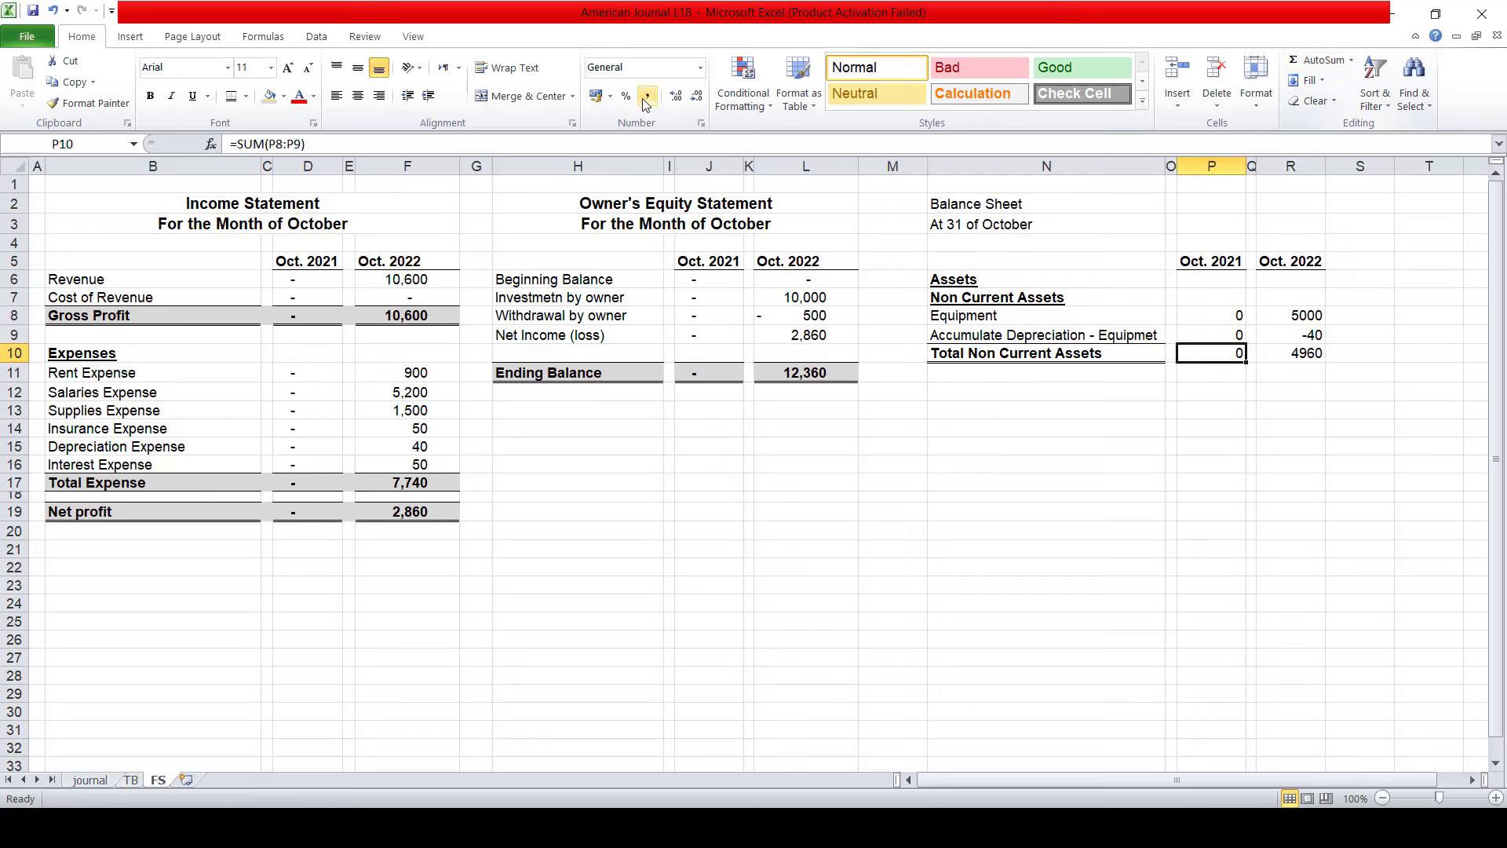
click(231, 95)
key(Right)
key(Right)
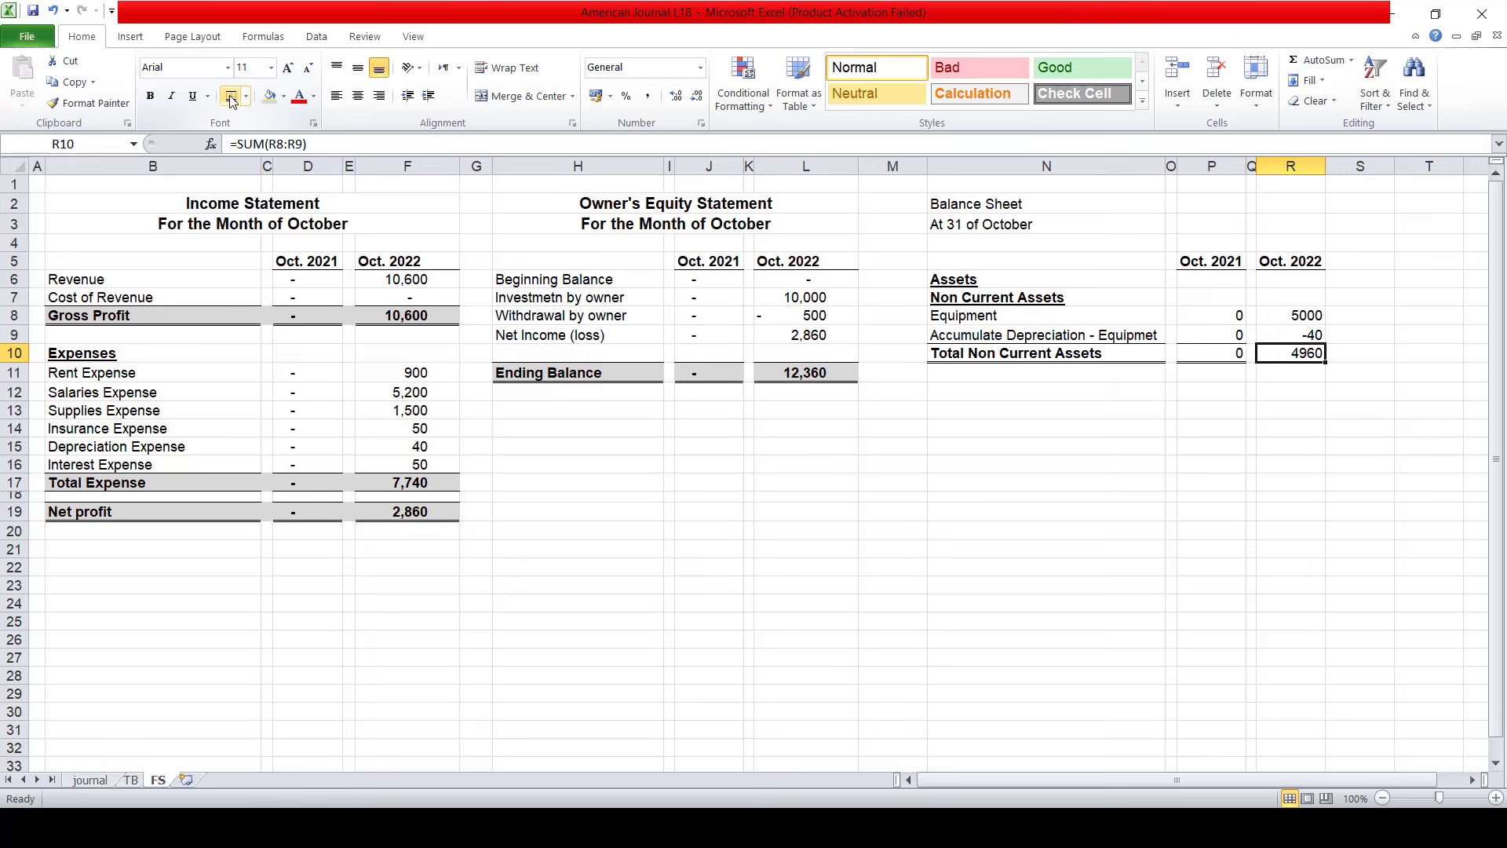
drag(1001, 353, 1295, 353)
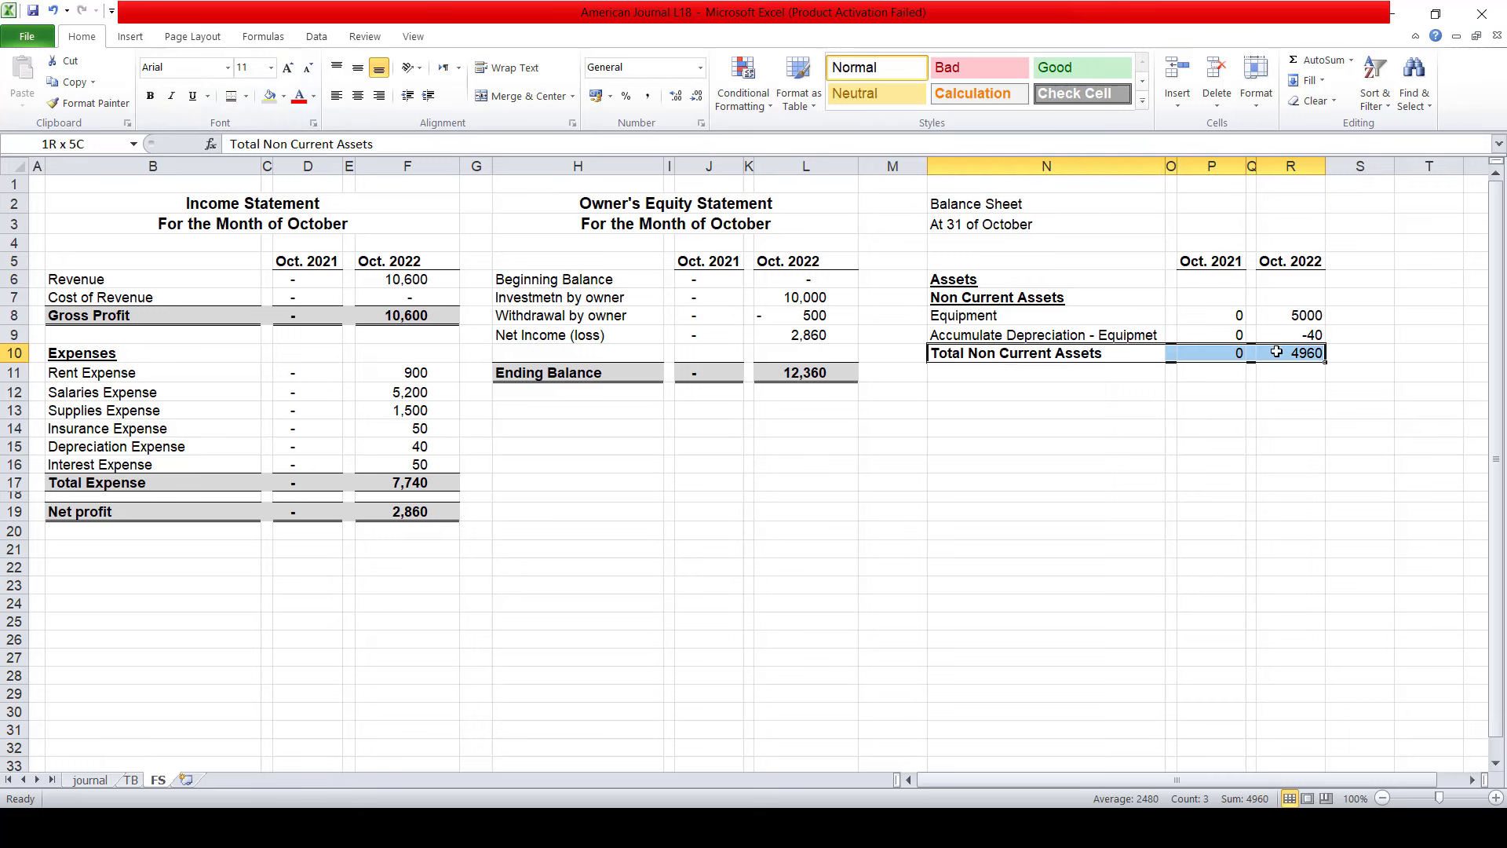
- Bold the Total Non Current Assets row and format P8:R10 in comma style with no decimals
click(162, 98)
click(162, 98)
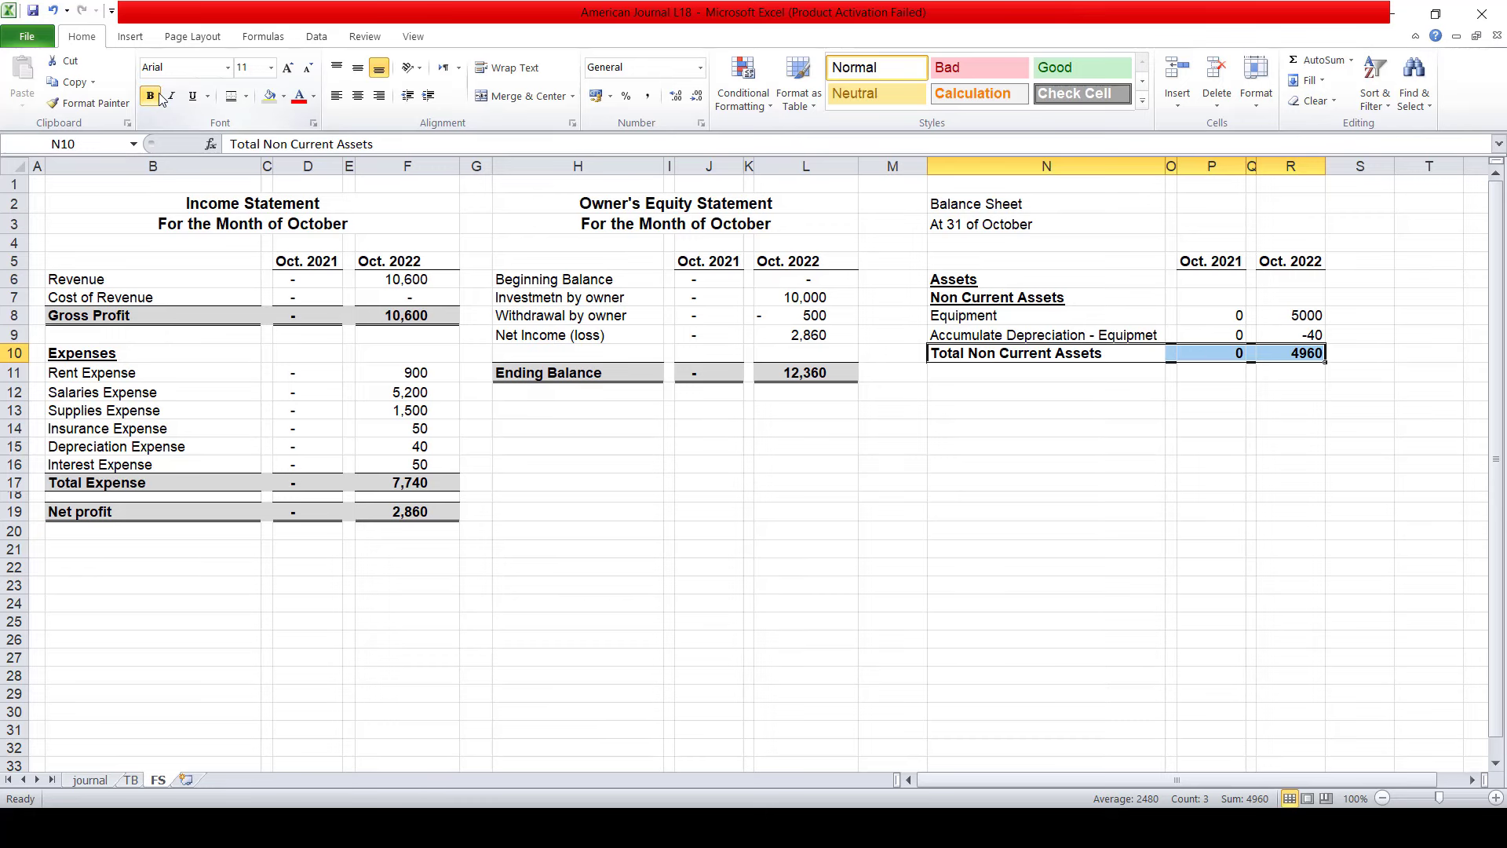
key(Up)
key(Up)
key(Right)
key(Right)
key(shift+Right)
key(shift+Right)
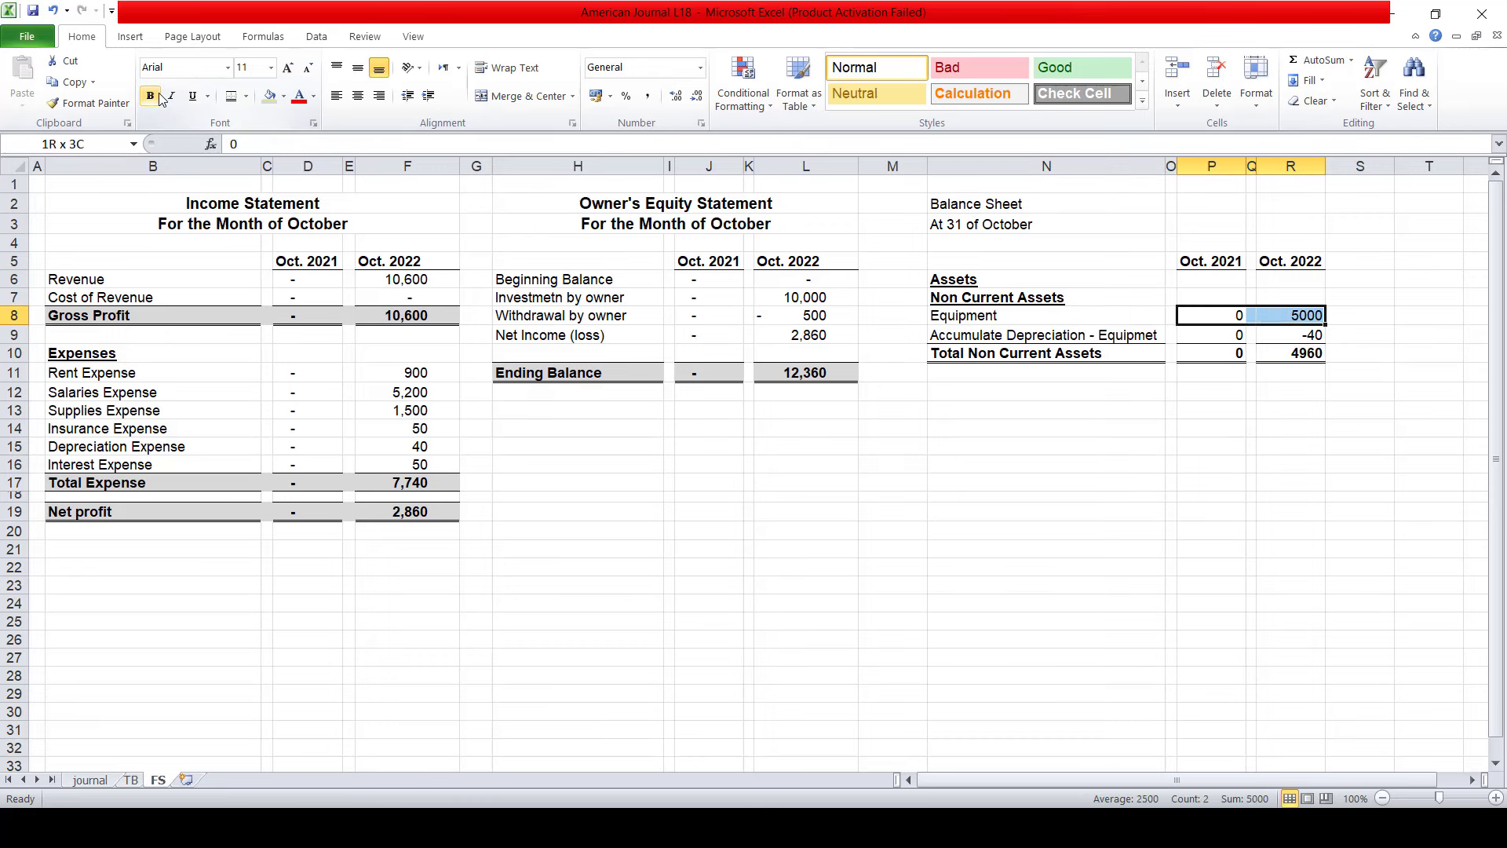
key(shift+Down)
key(shift+Down)
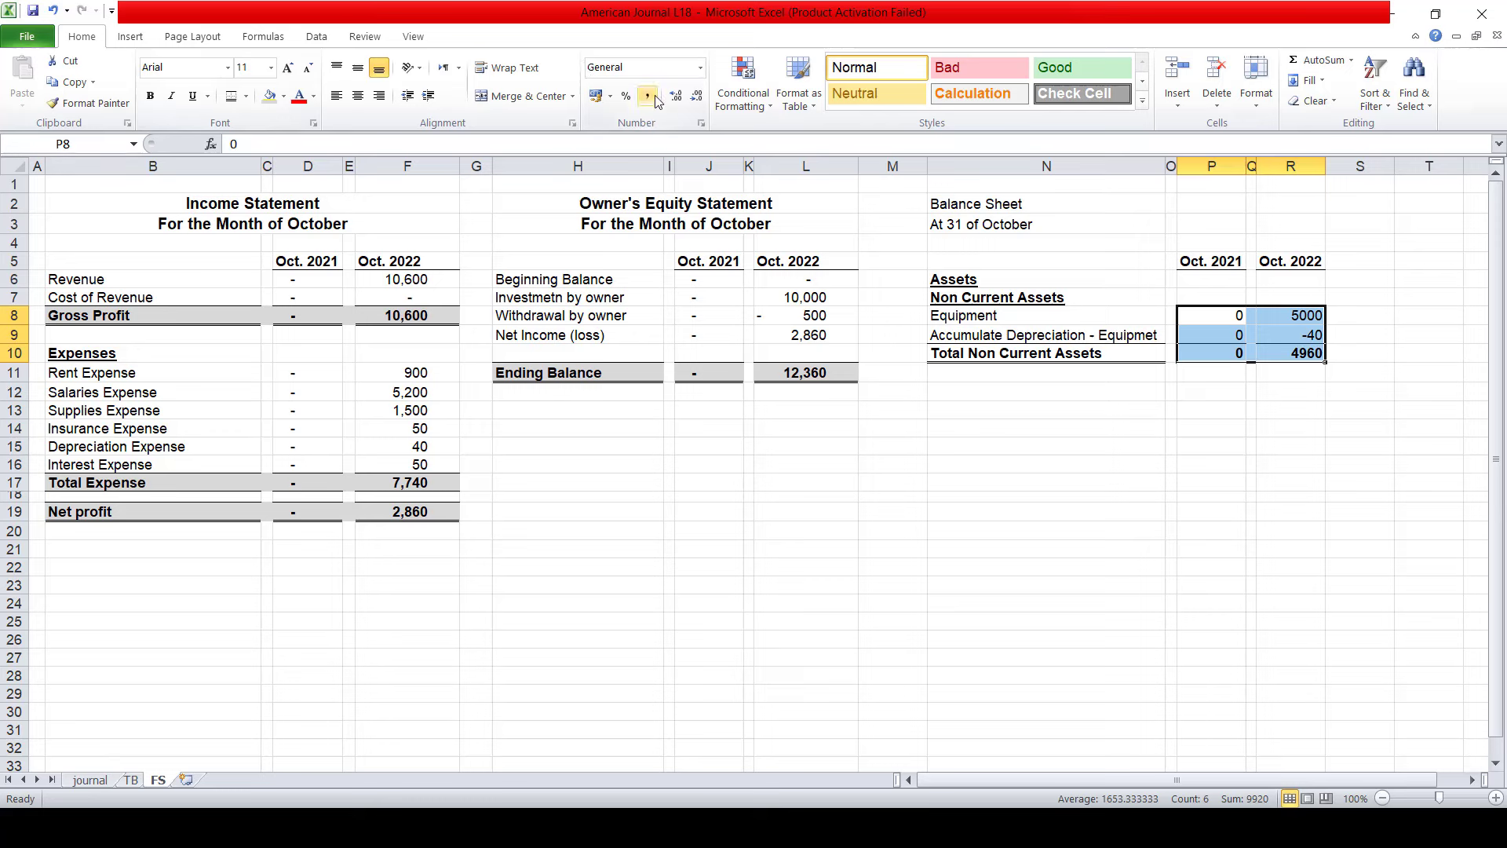
click(648, 96)
double_click(695, 98)
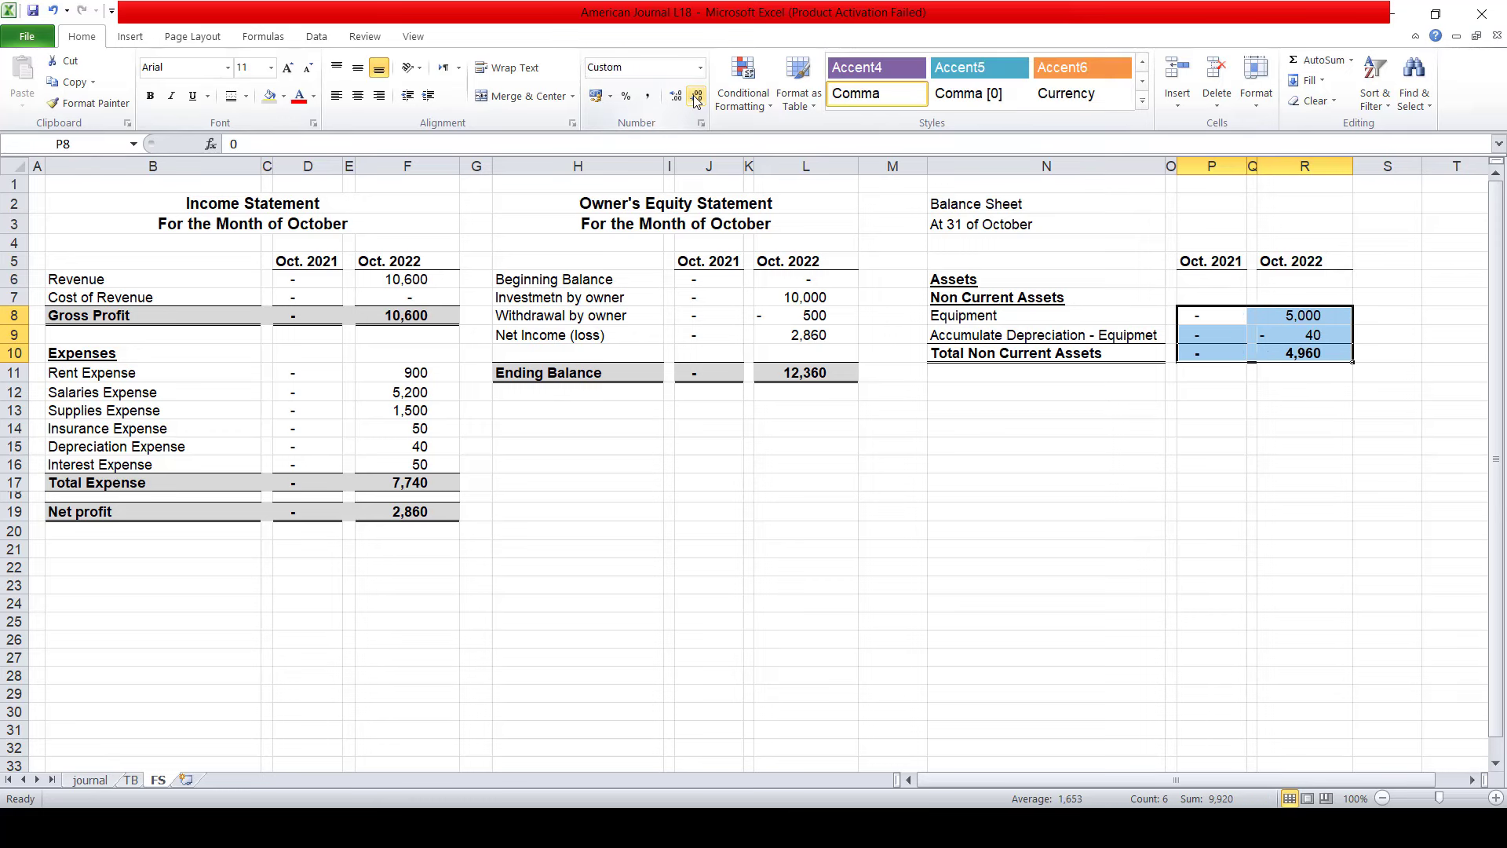
key(Down)
key(Down)
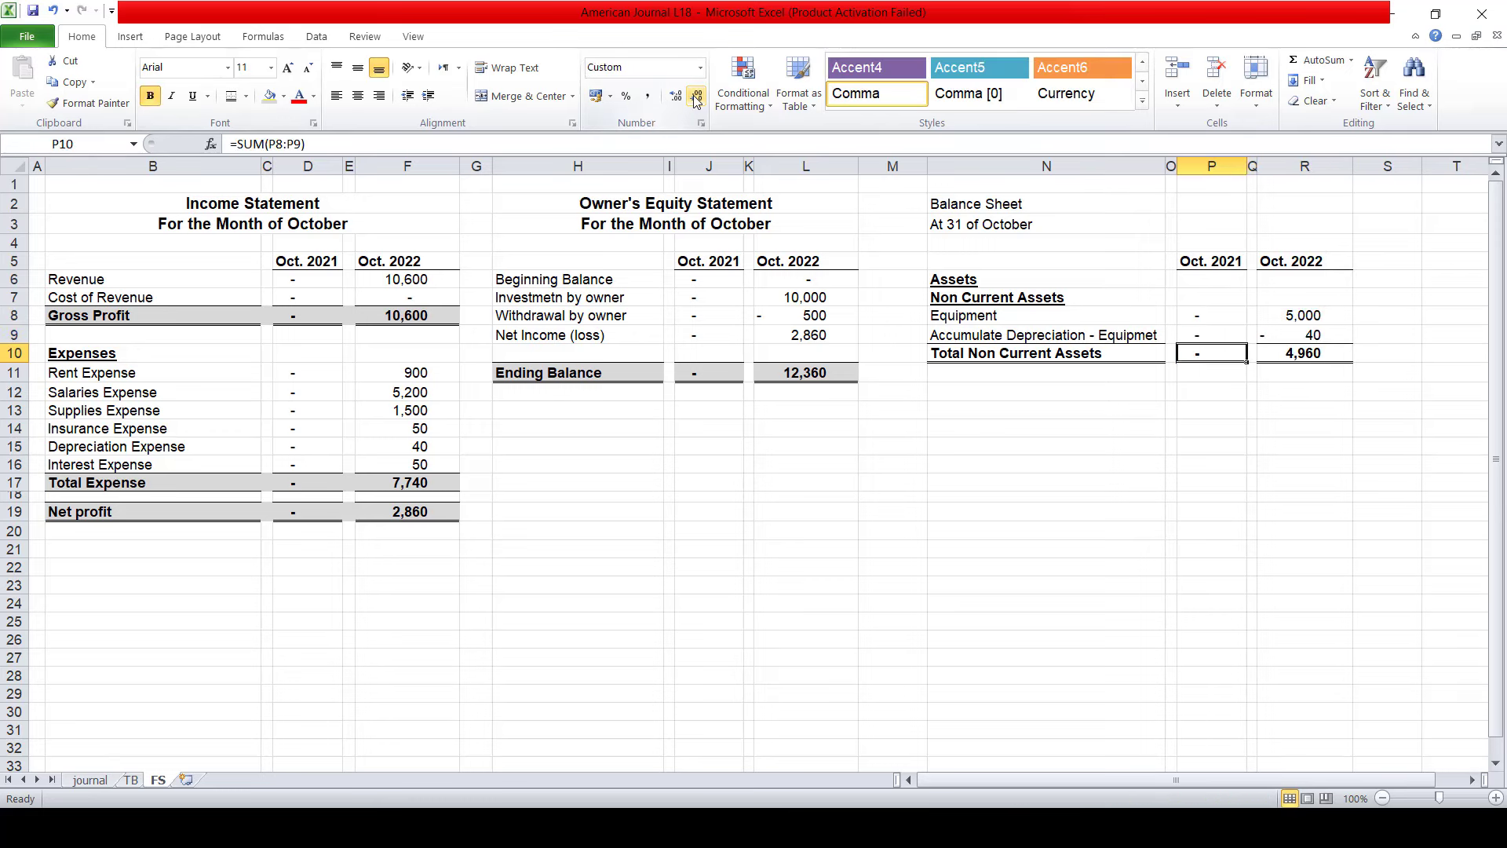
key(Right)
key(Right)
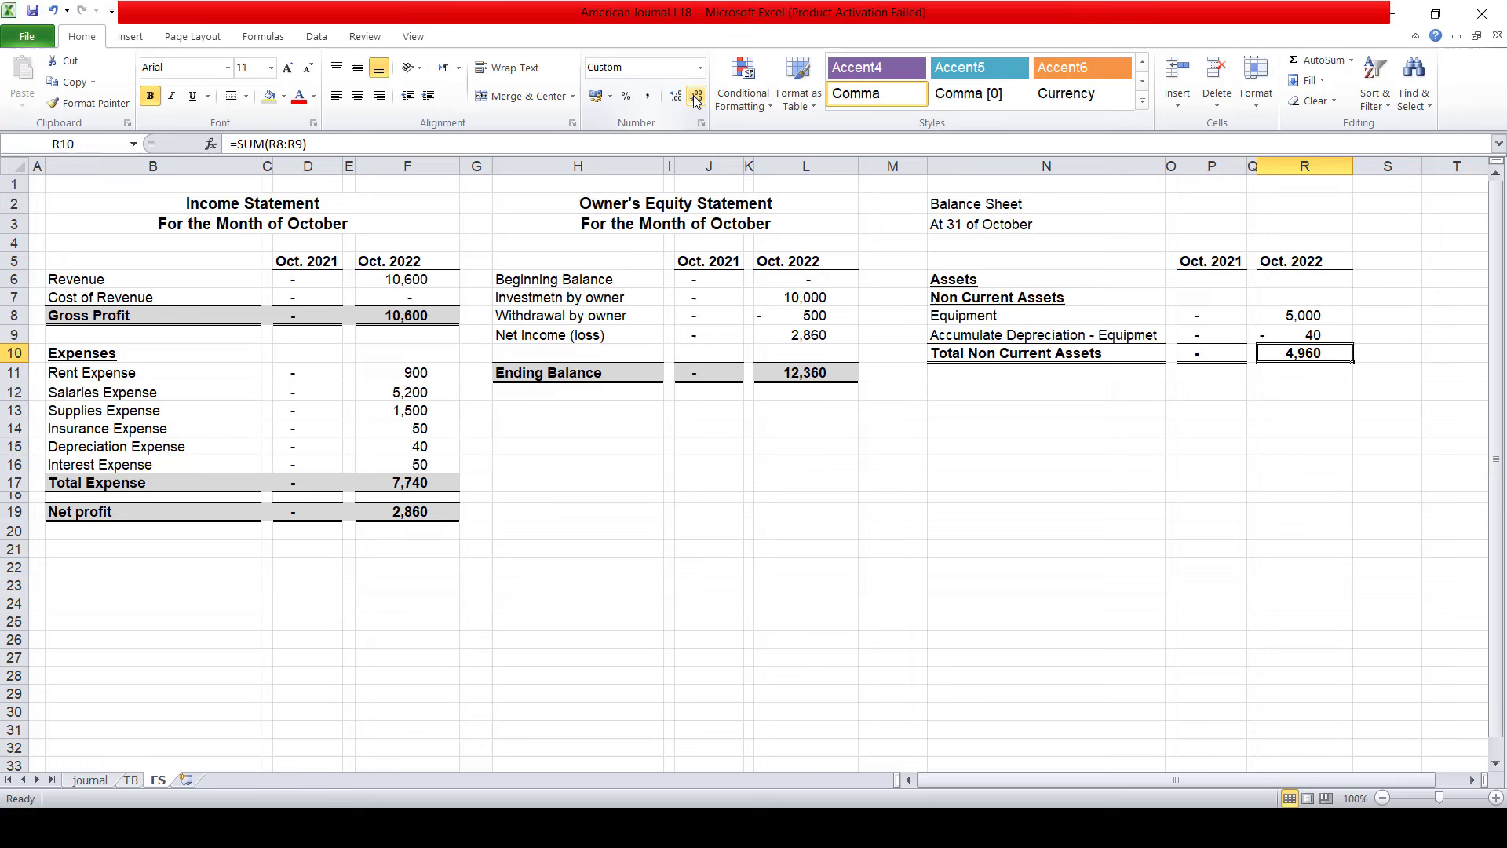
key(Down)
key(Left)
key(Left)
key(Left)
key(Left)
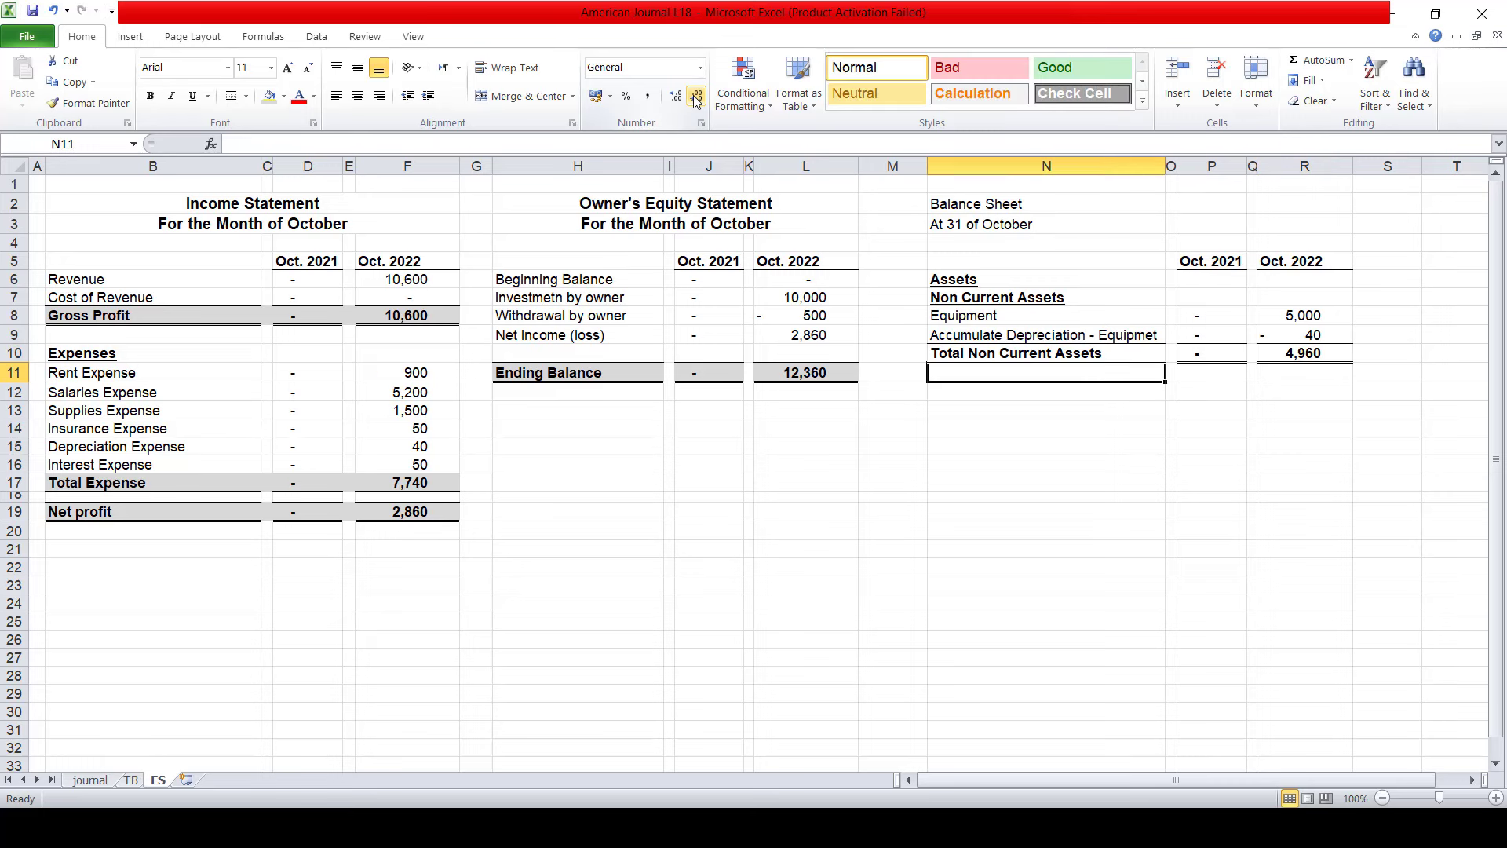
- Enter 'Current Assets' in N11, copying the Non Current Assets heading's bold underlined format onto it
text(Curr)
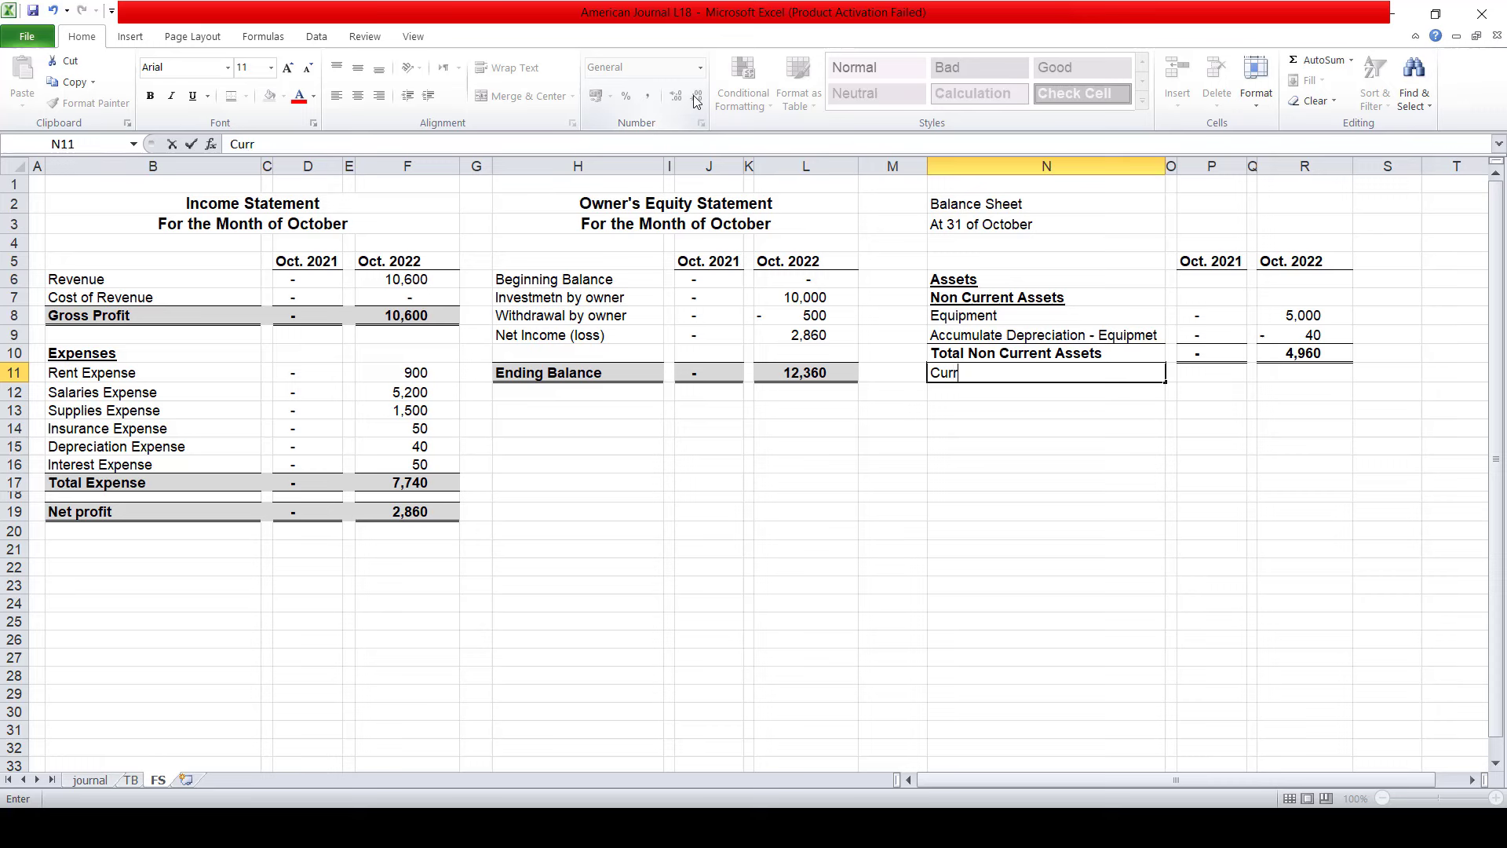
text(ent Ass)
text(ets)
key(Return)
key(Up)
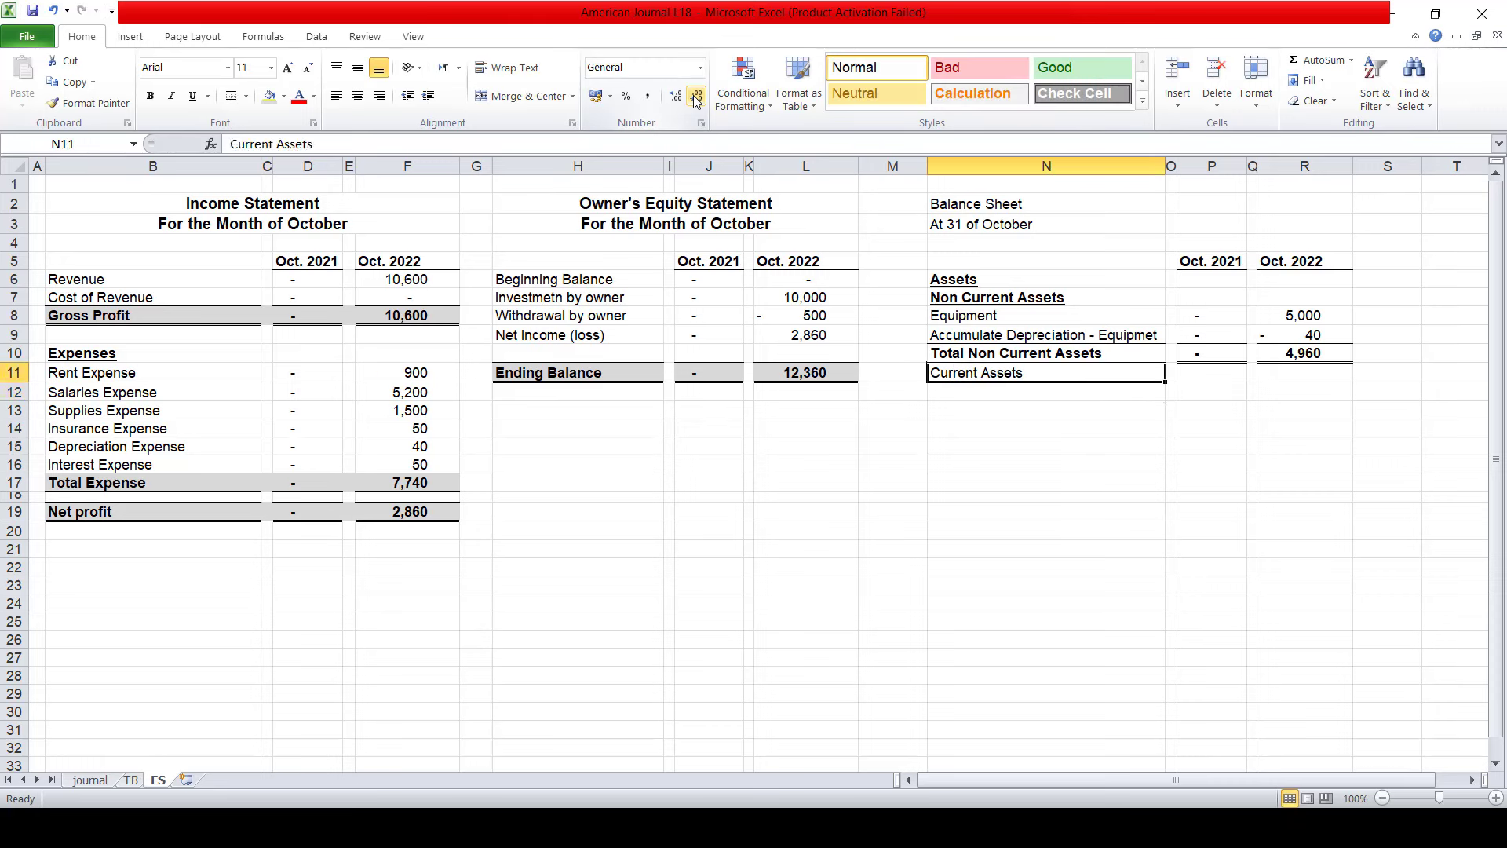
key(Up)
key(Up)
key(Up)
key(Up)
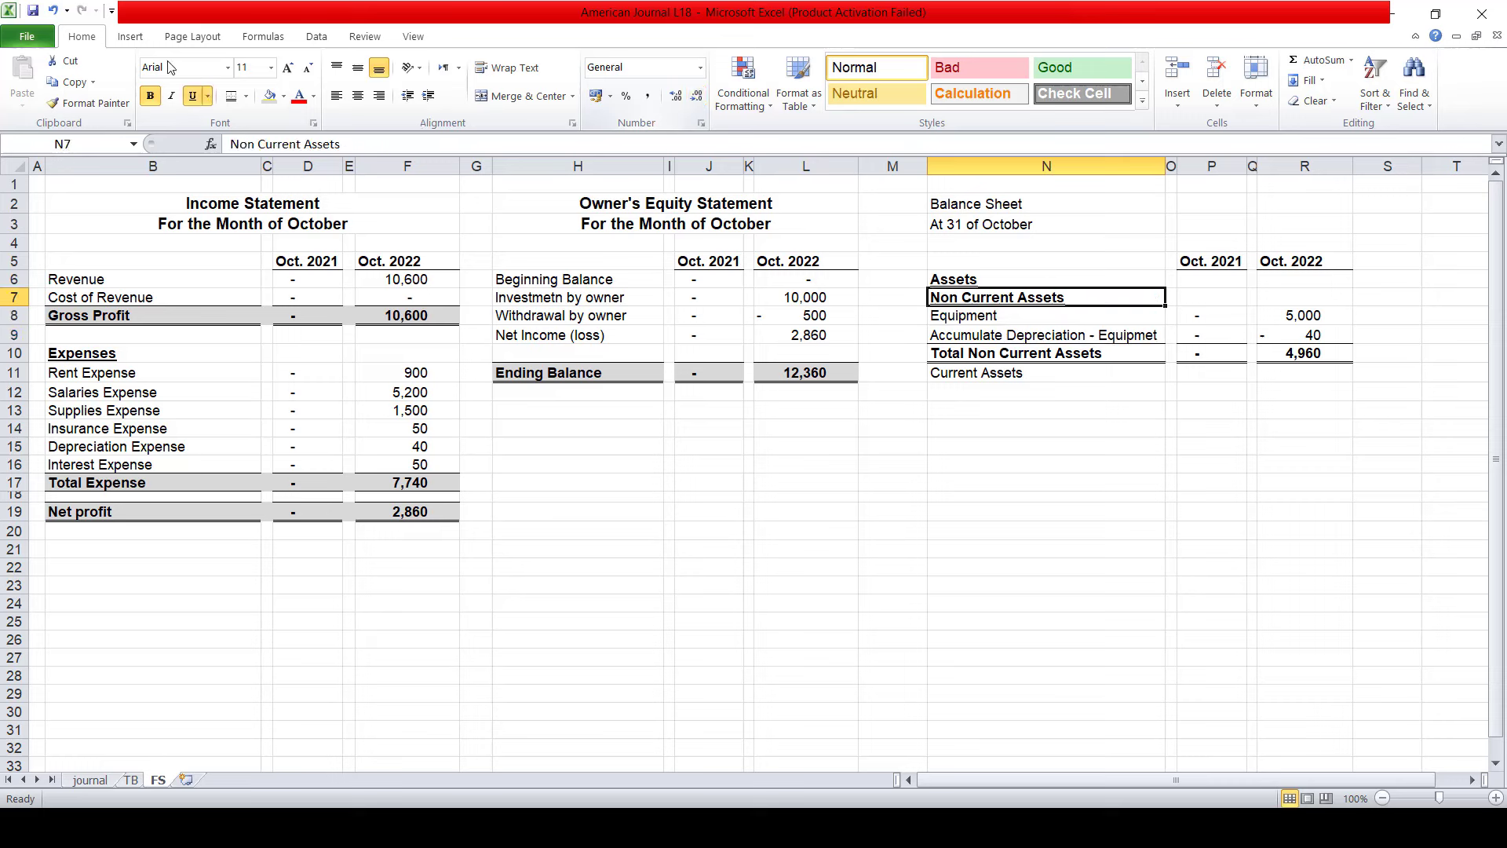
click(88, 103)
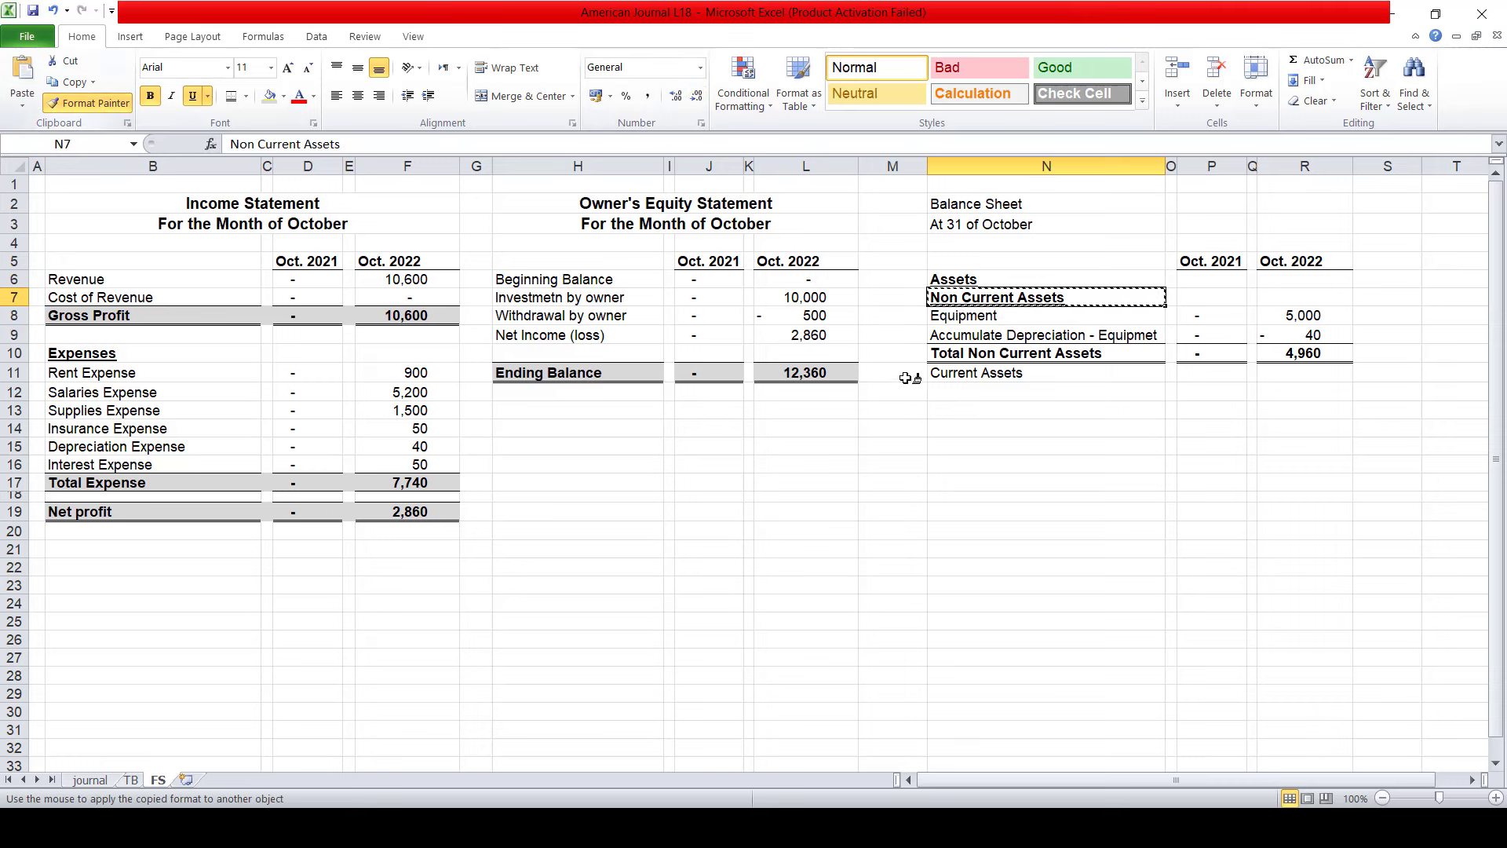
click(976, 370)
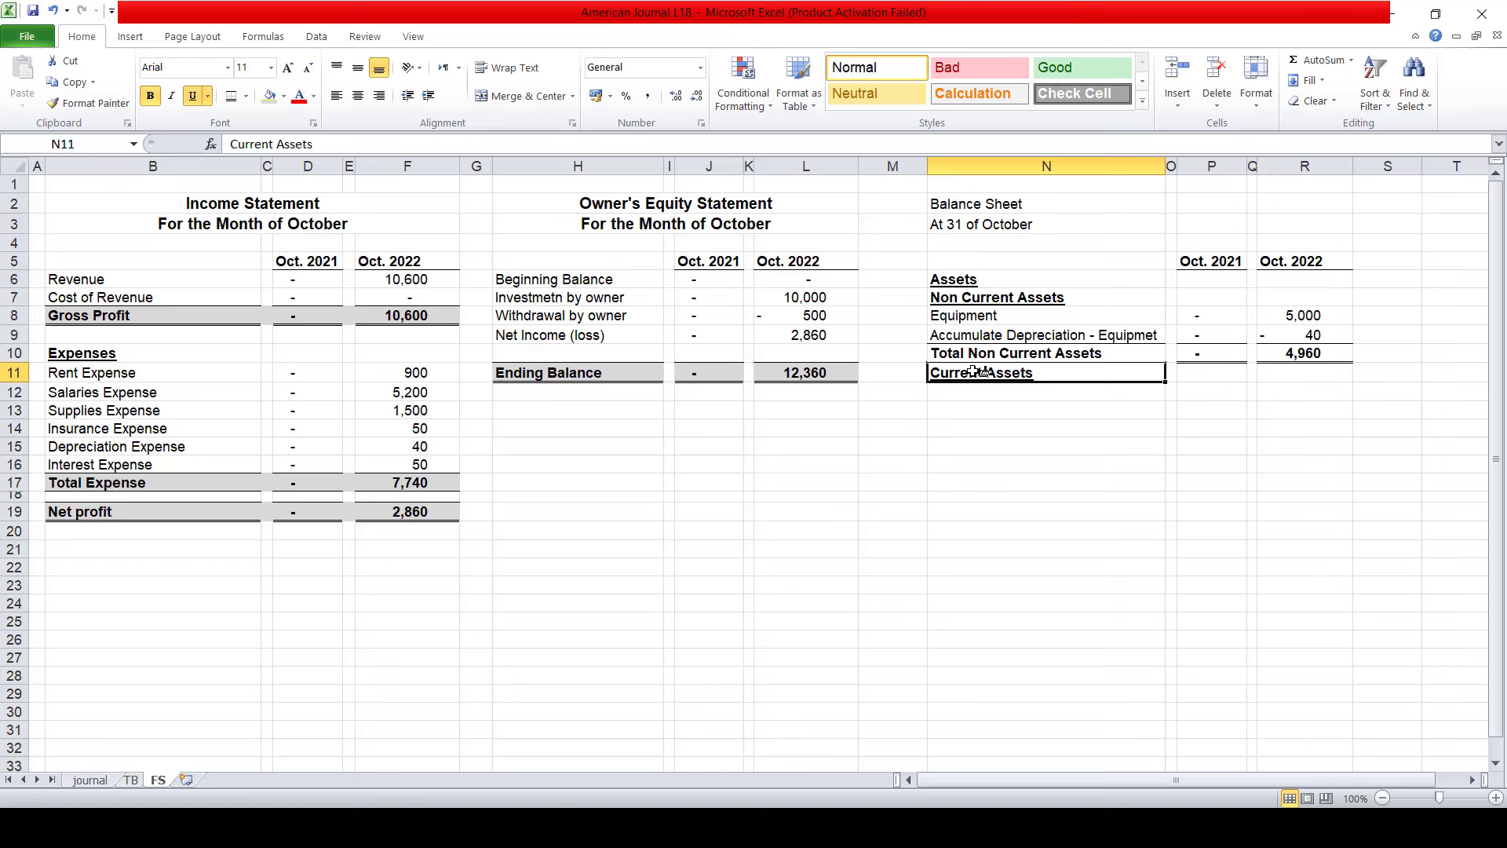
key(Down)
key(Down)
key(Up)
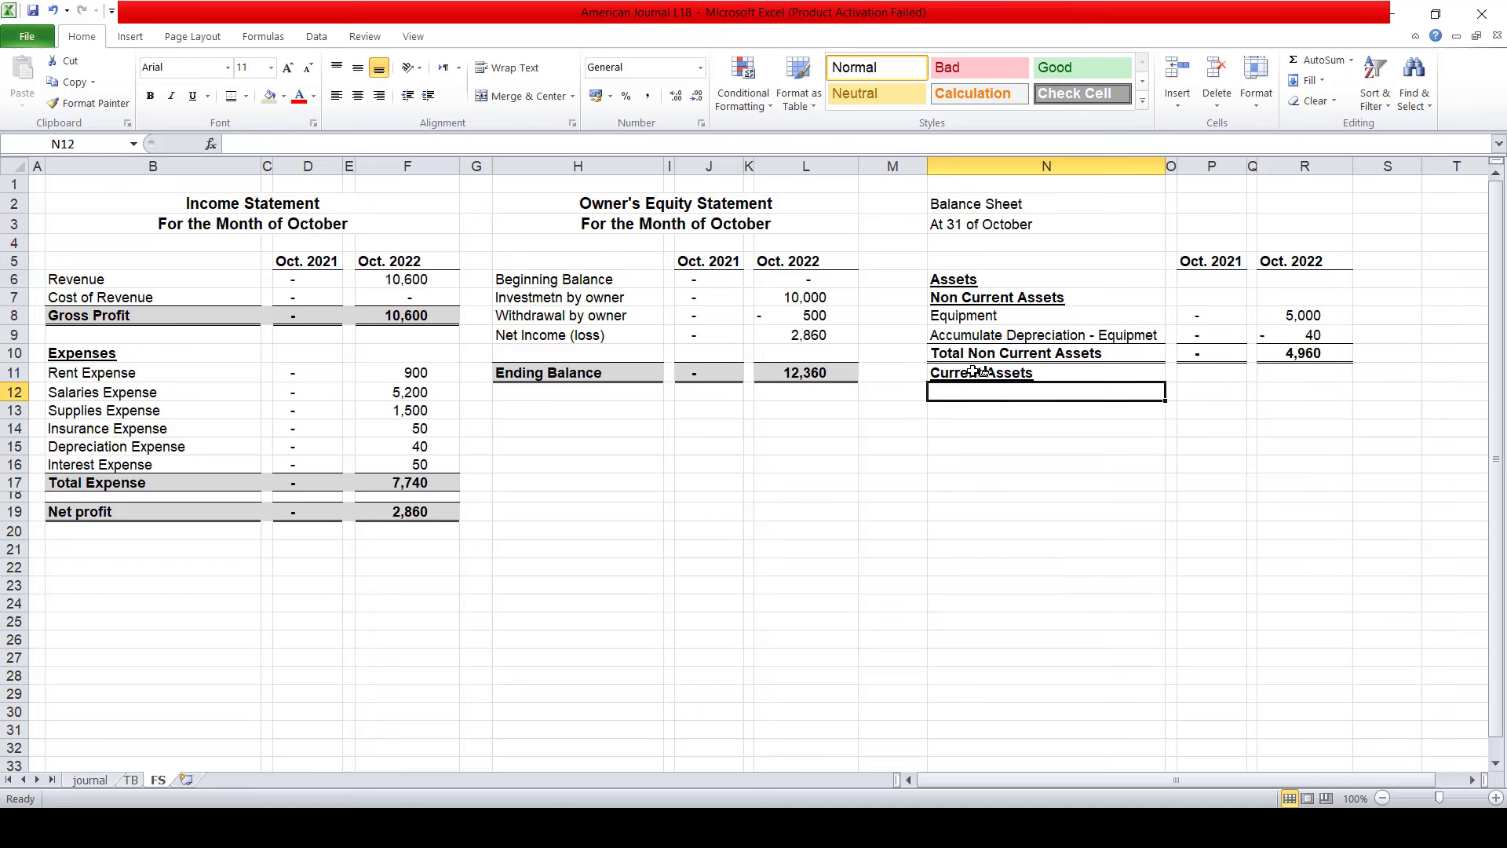
- Paste Cash on hand, Account Receivable, Supplies and Prepaid insurance from TB into N12:N15, matching destination formatting
click(131, 780)
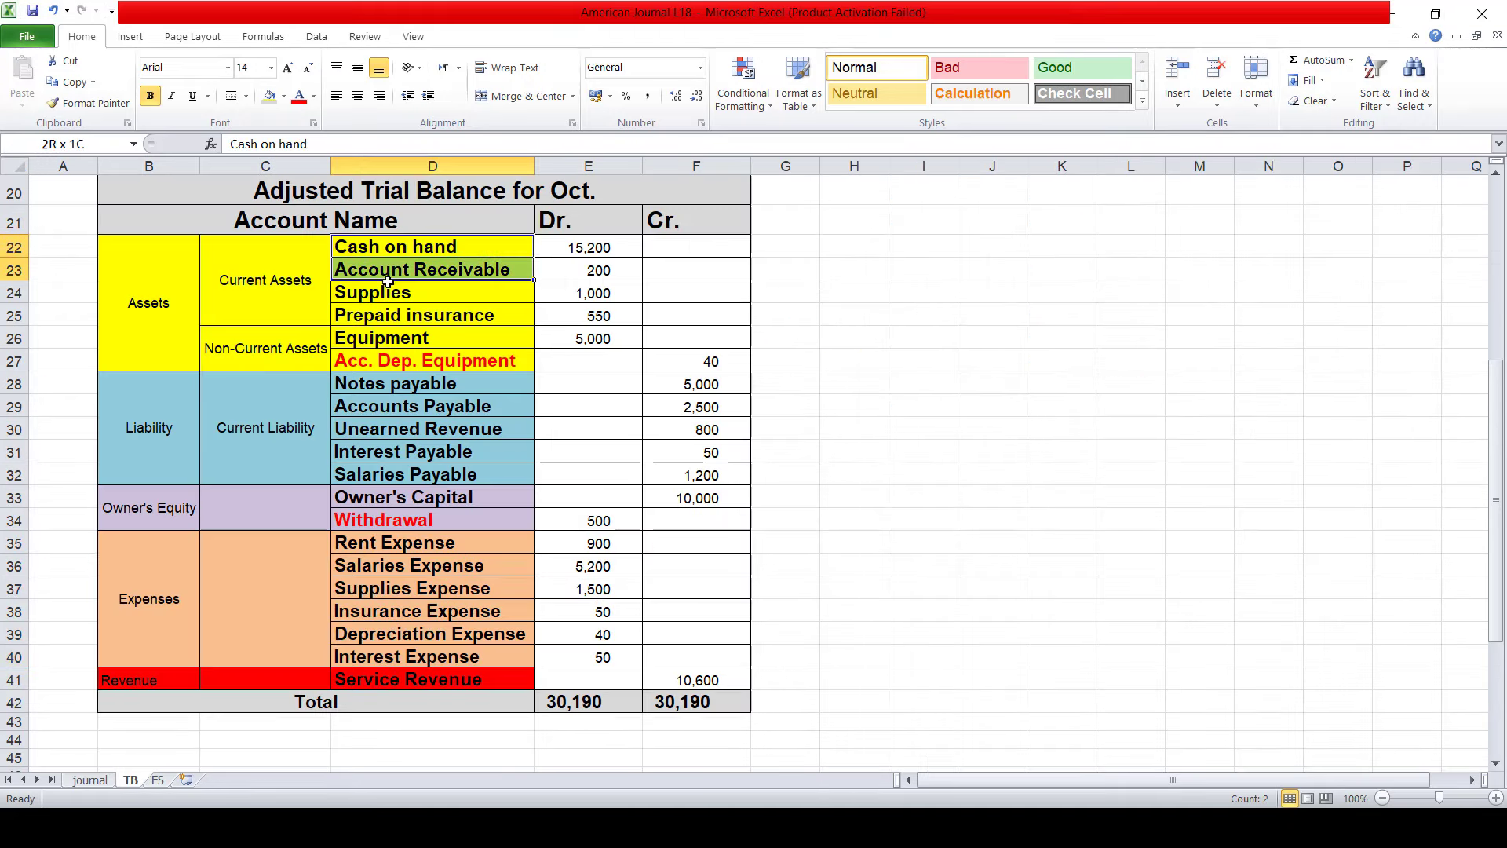
drag(390, 249, 384, 309)
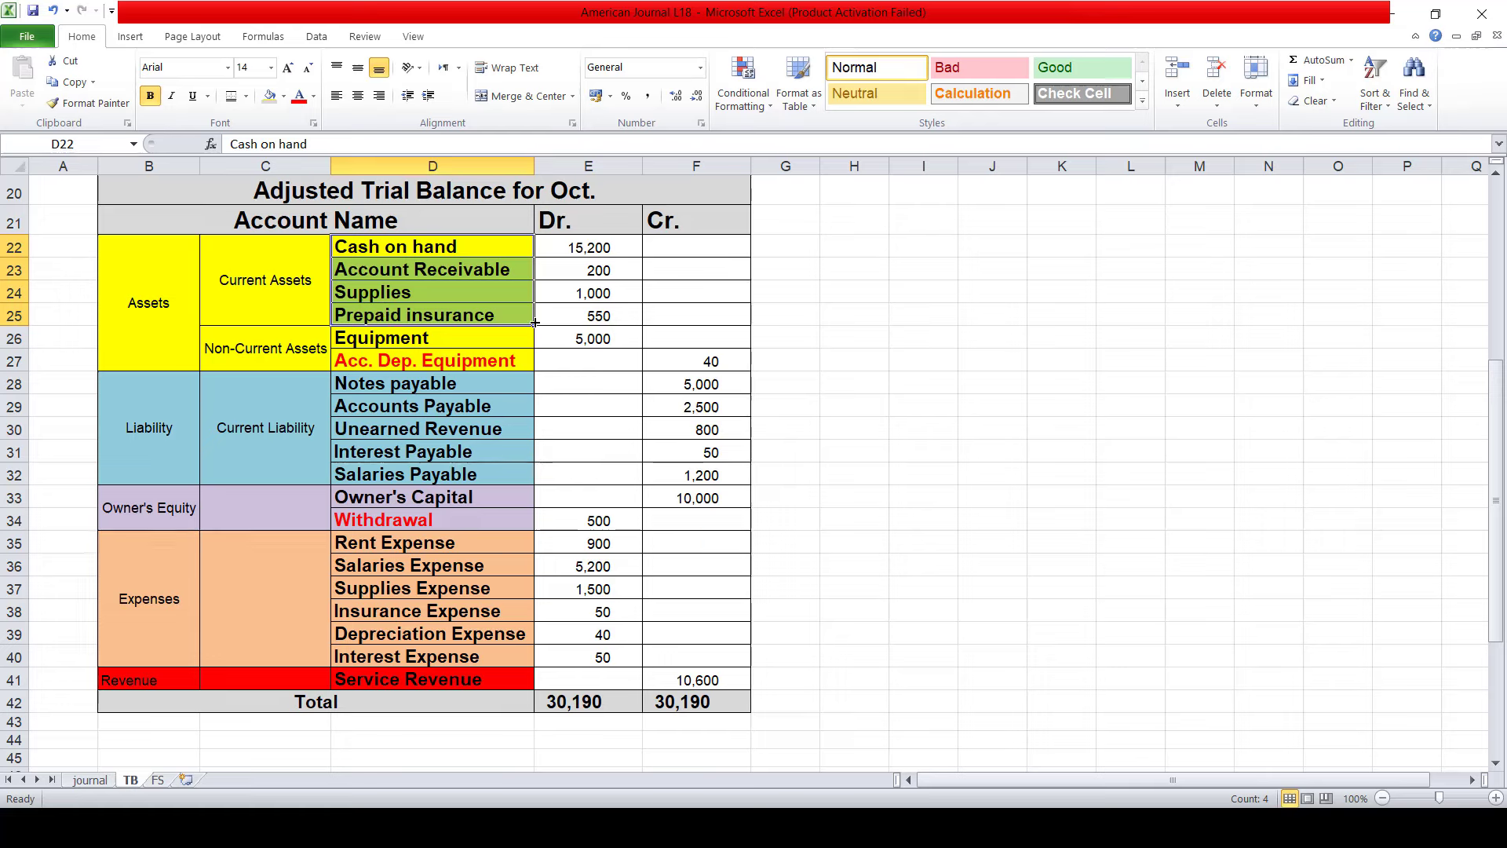
key(ctrl+c)
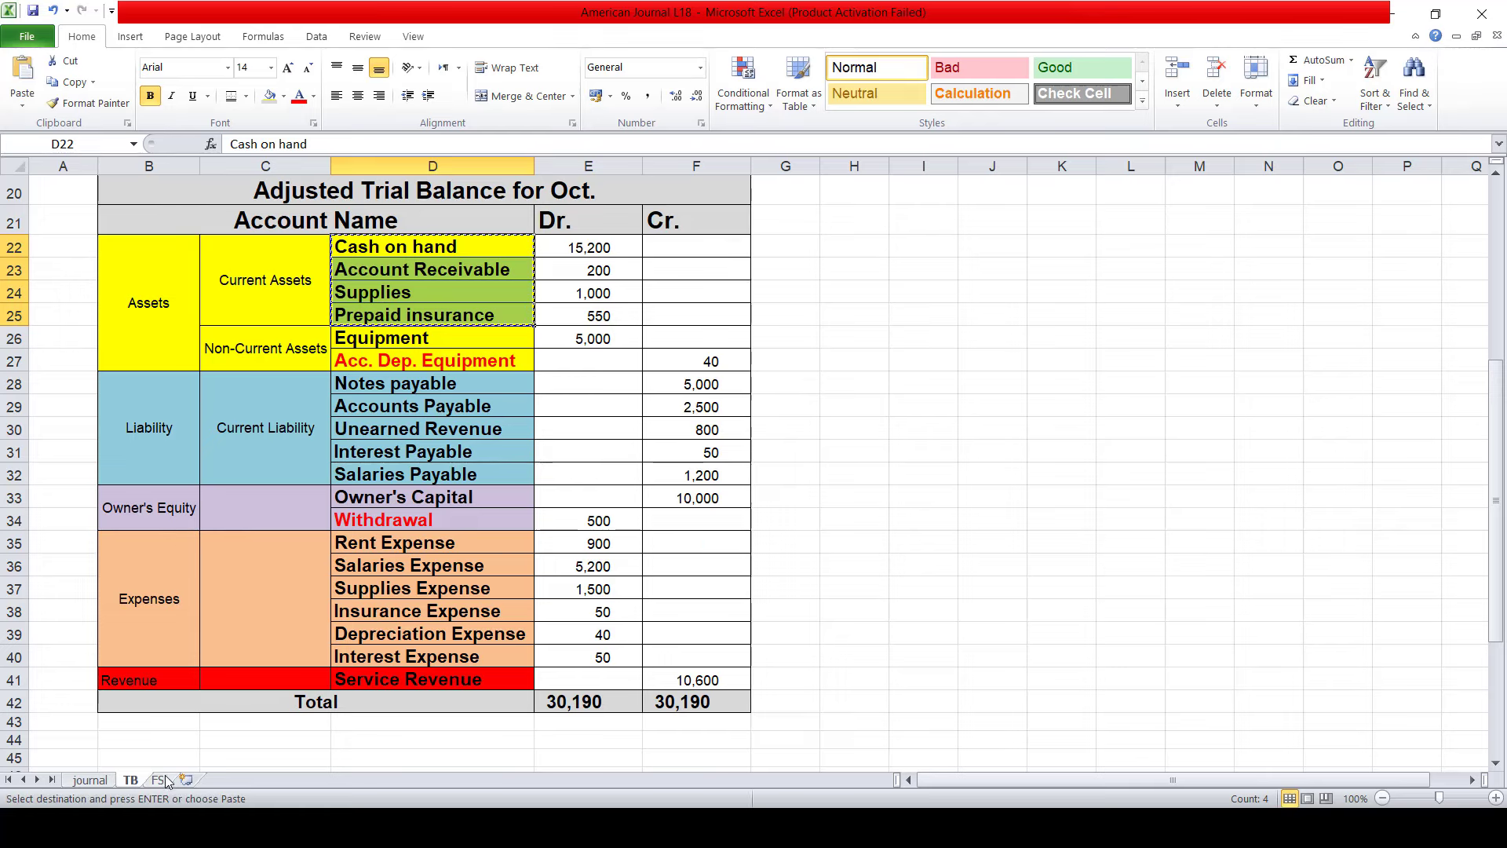
click(157, 779)
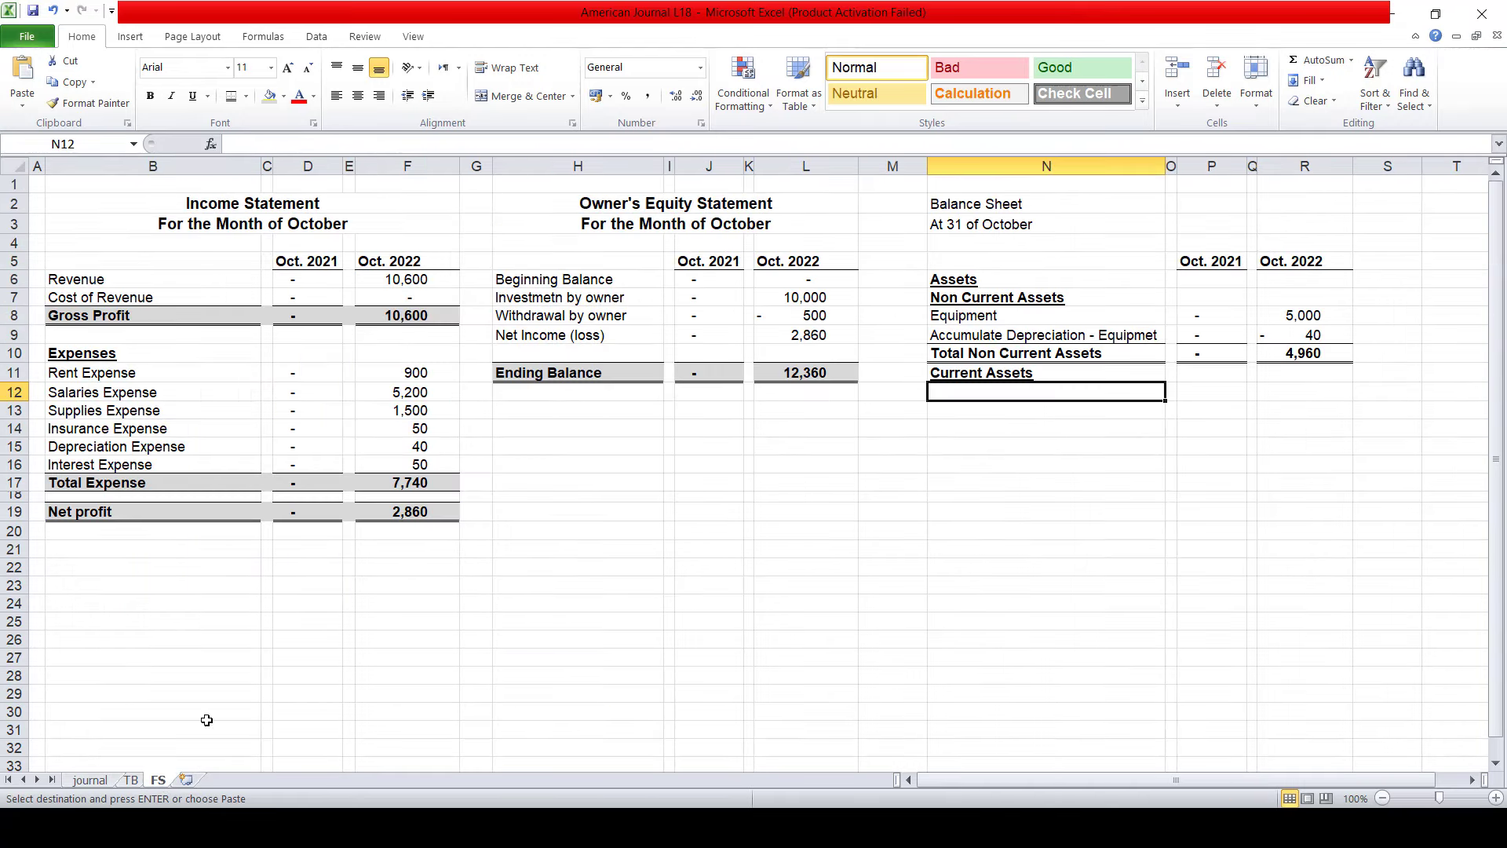
shift+click(990, 421)
key(ctrl+v)
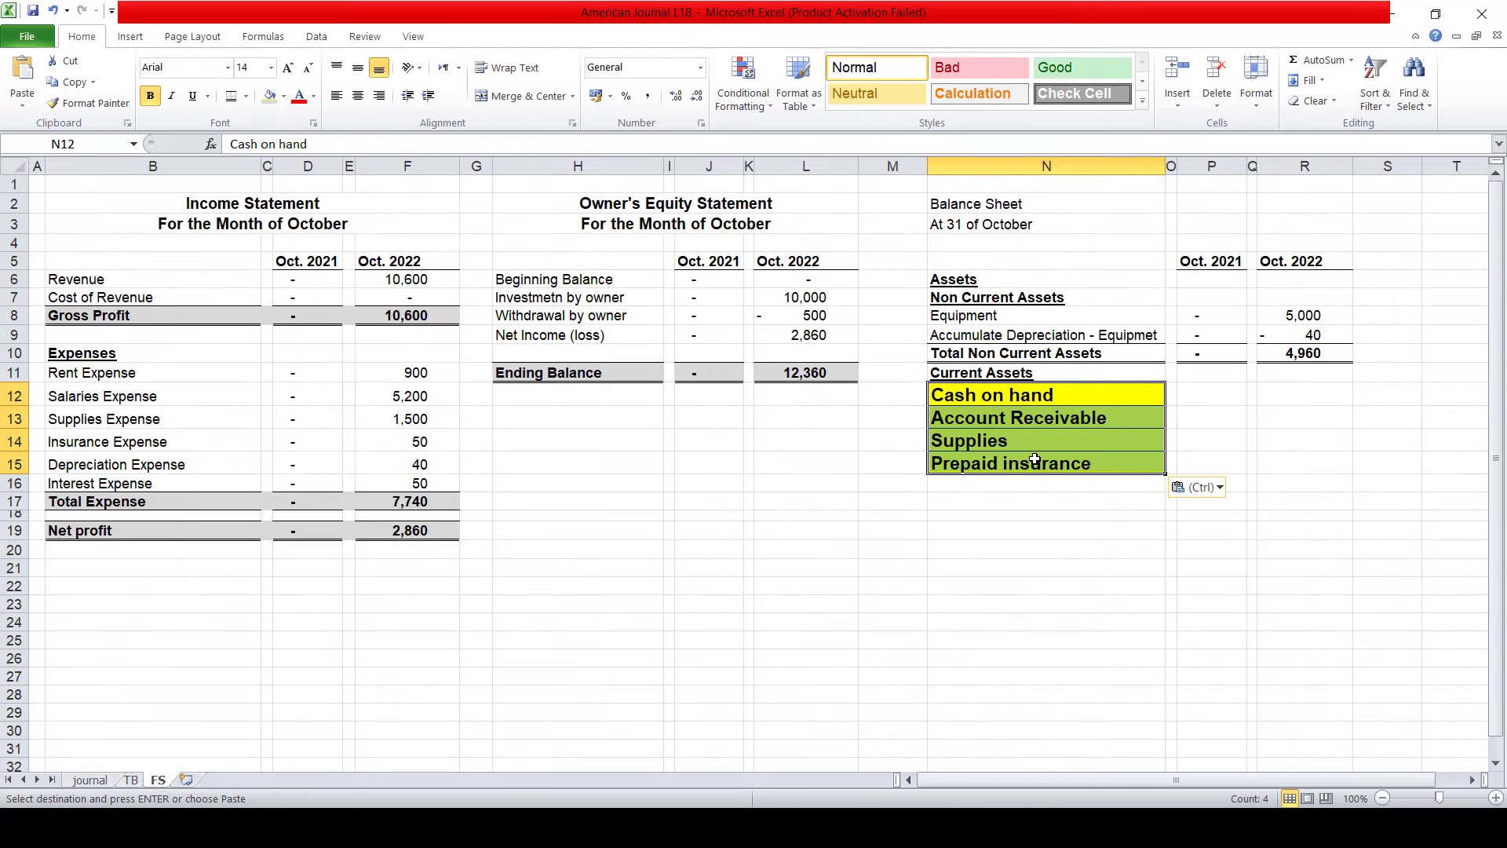
key(ctrl)
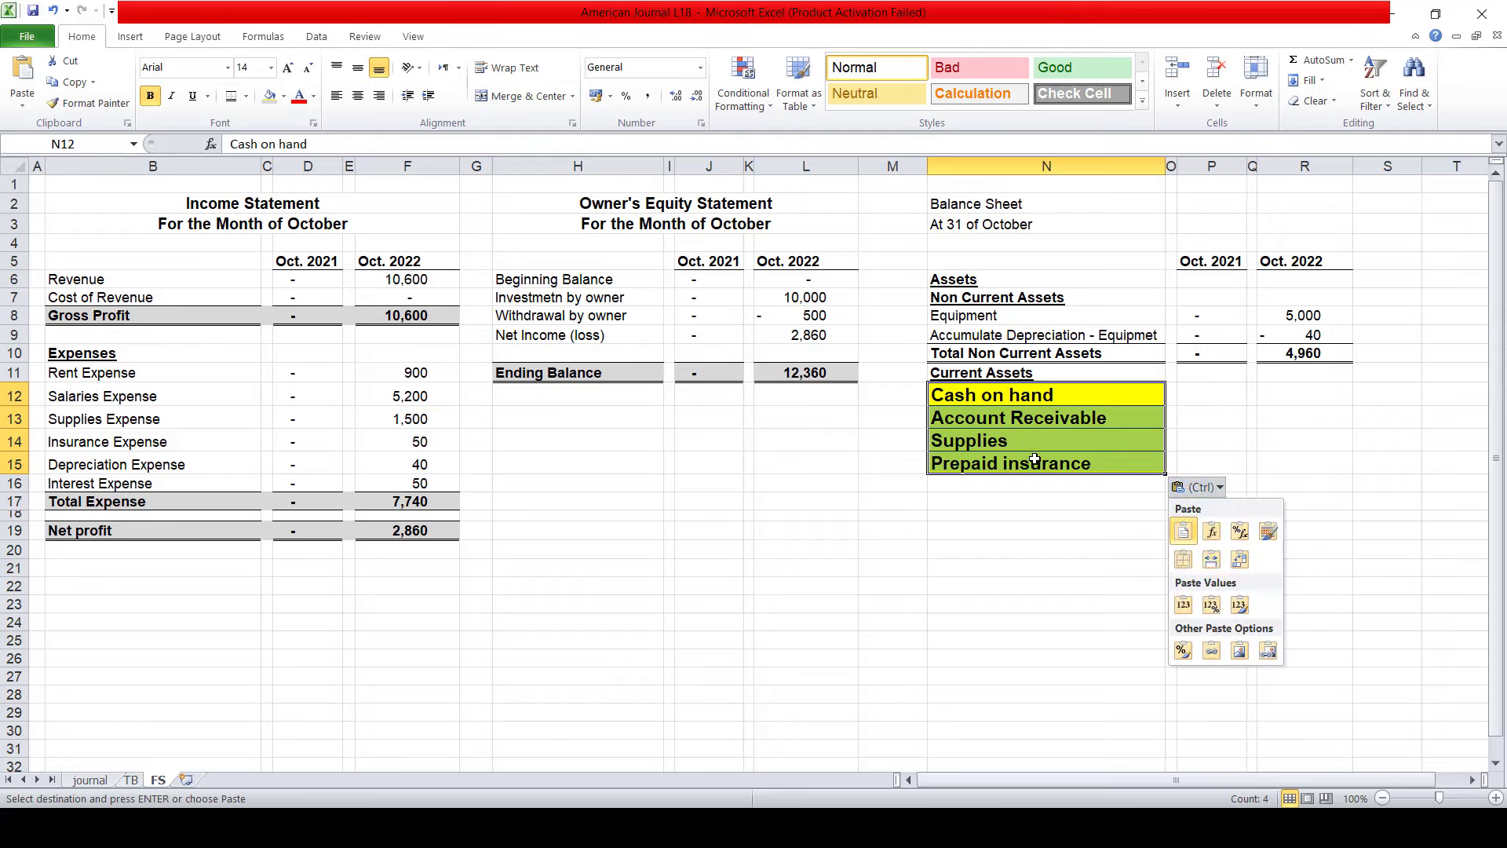
key(v)
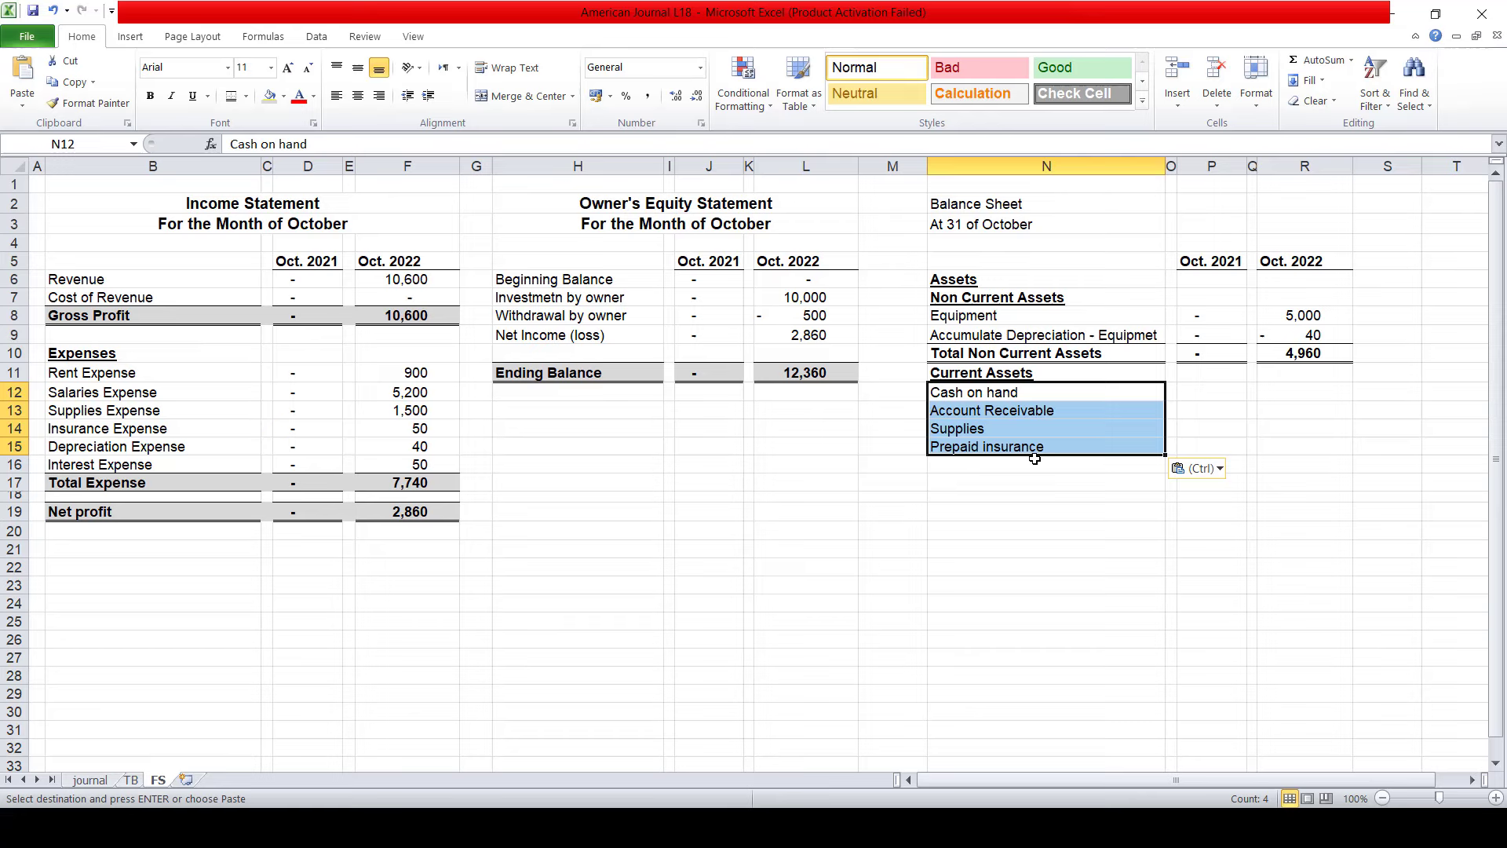
- Paste Cash on hand, Account Receivable, Supplies and Prepaid insurance into N12:N15 as plain values
click(1214, 470)
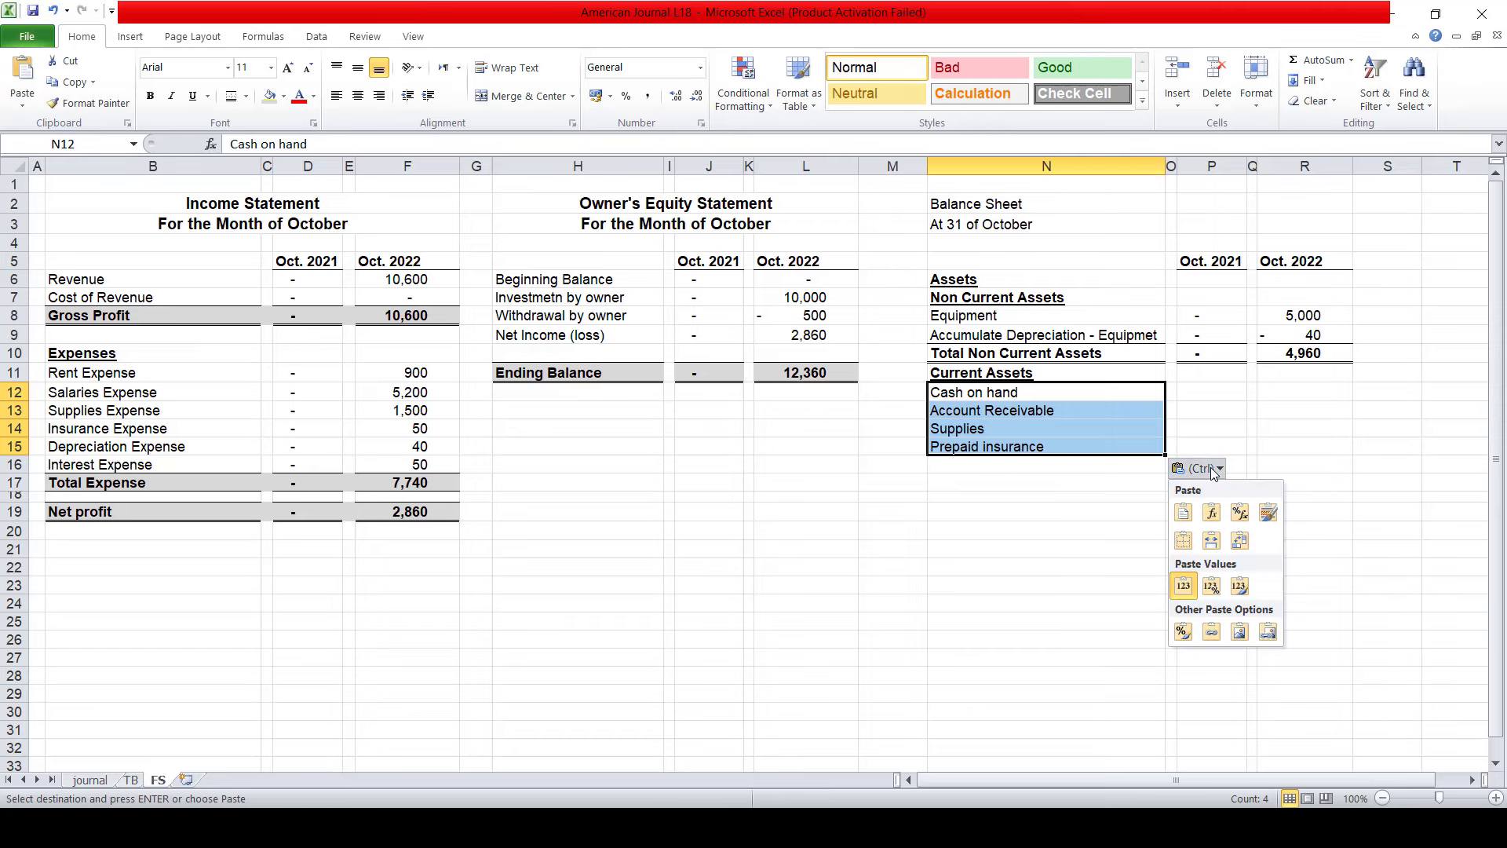
click(1186, 589)
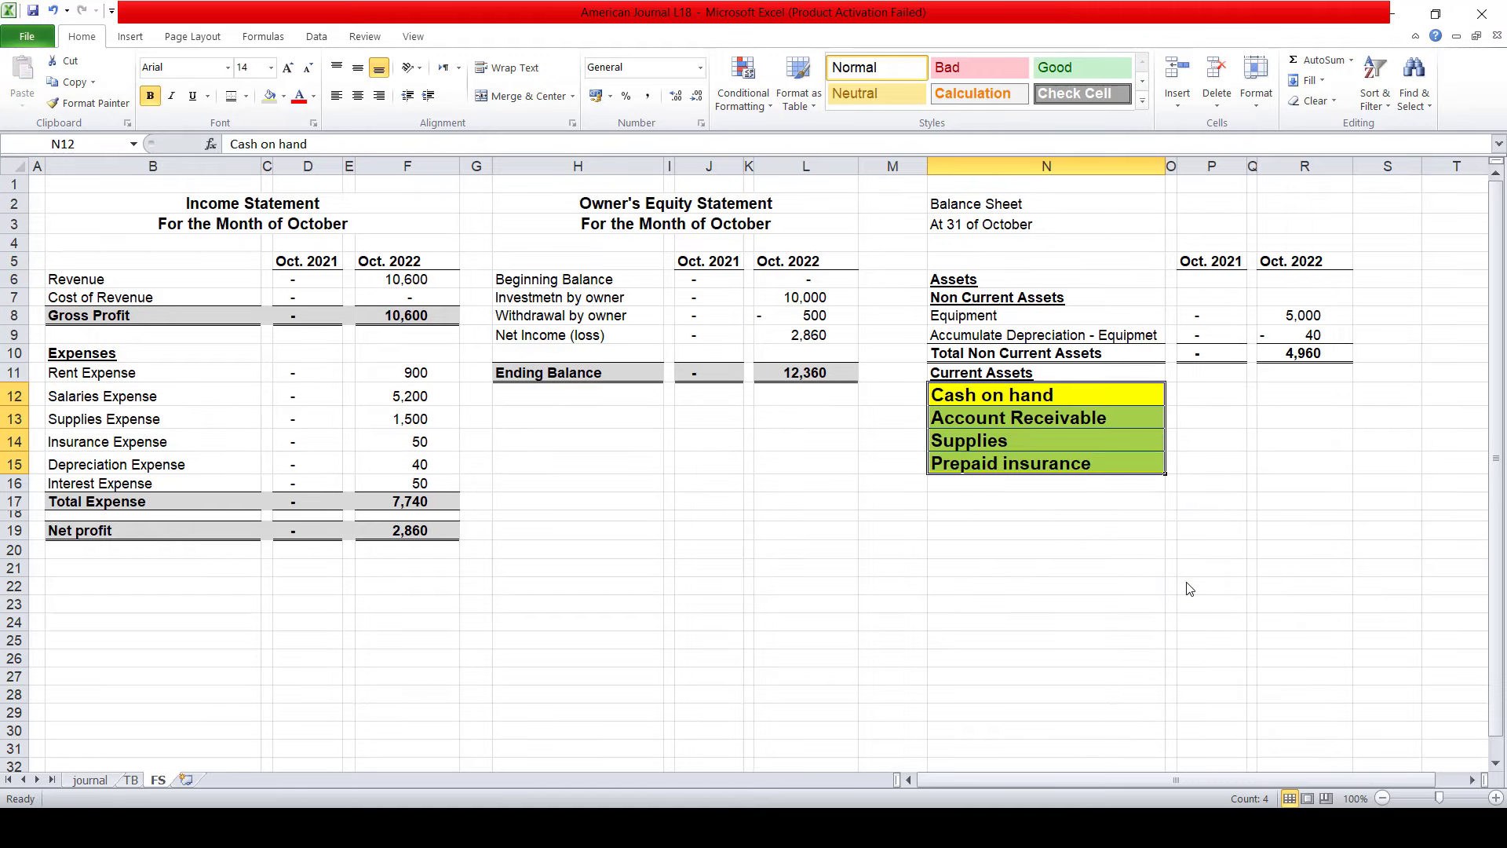
key(ctrl+z)
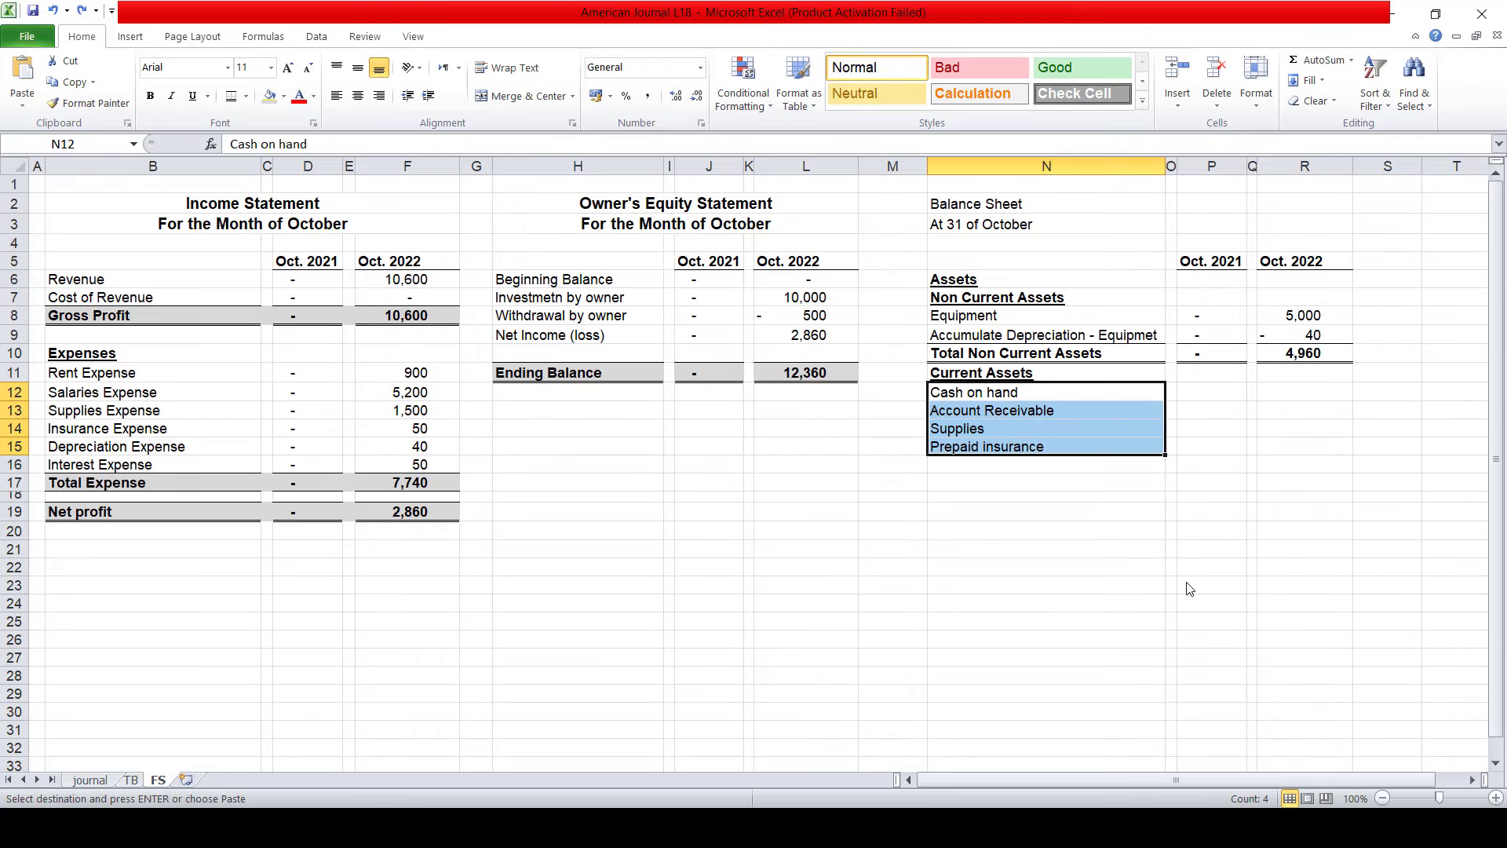
key(Escape)
key(Up)
key(Down)
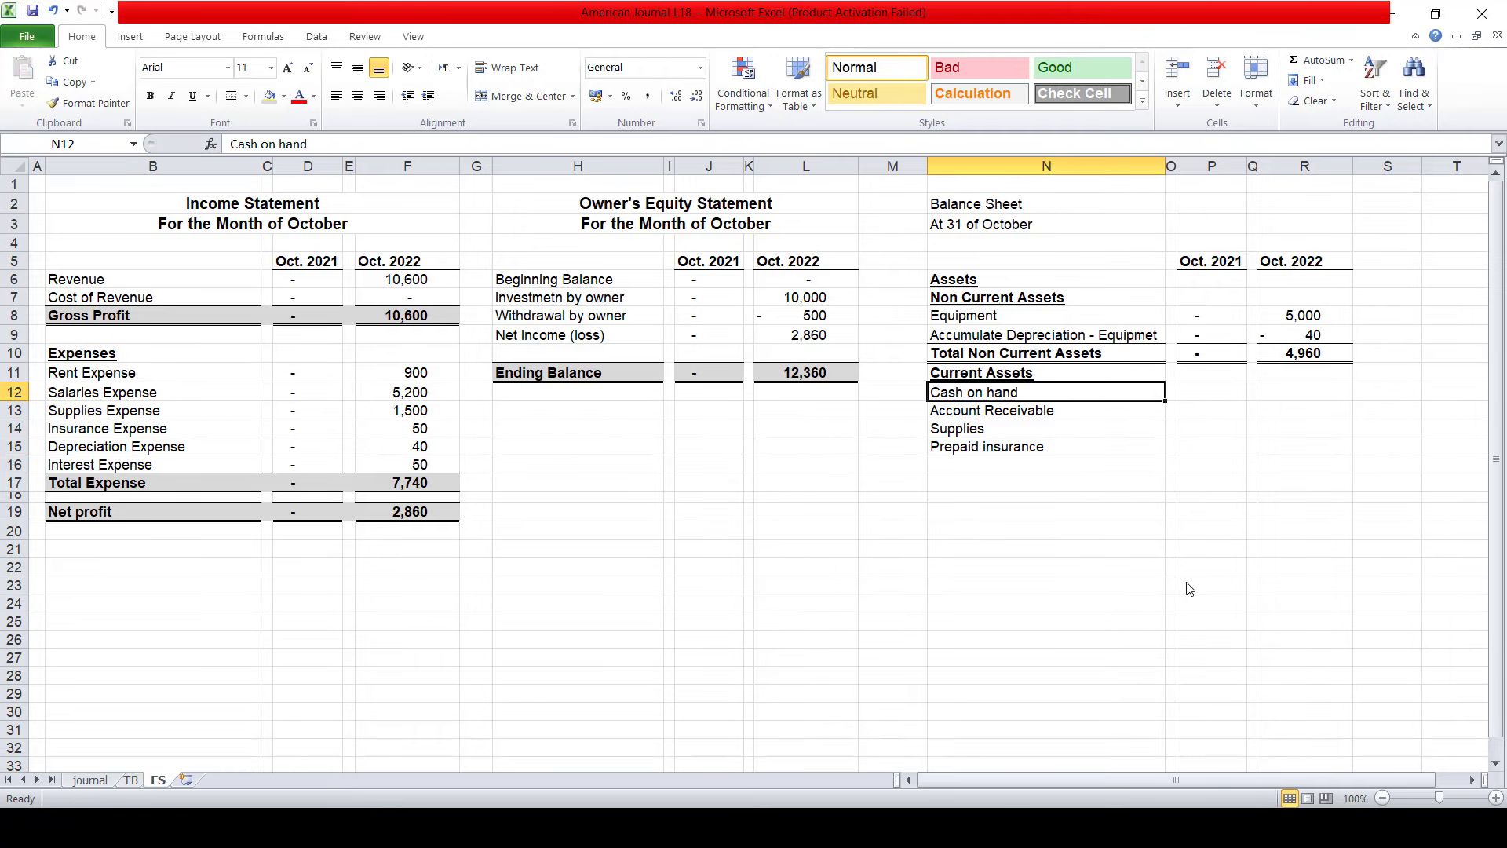
key(shift+Down)
key(shift+Down)
key(shift+Down)
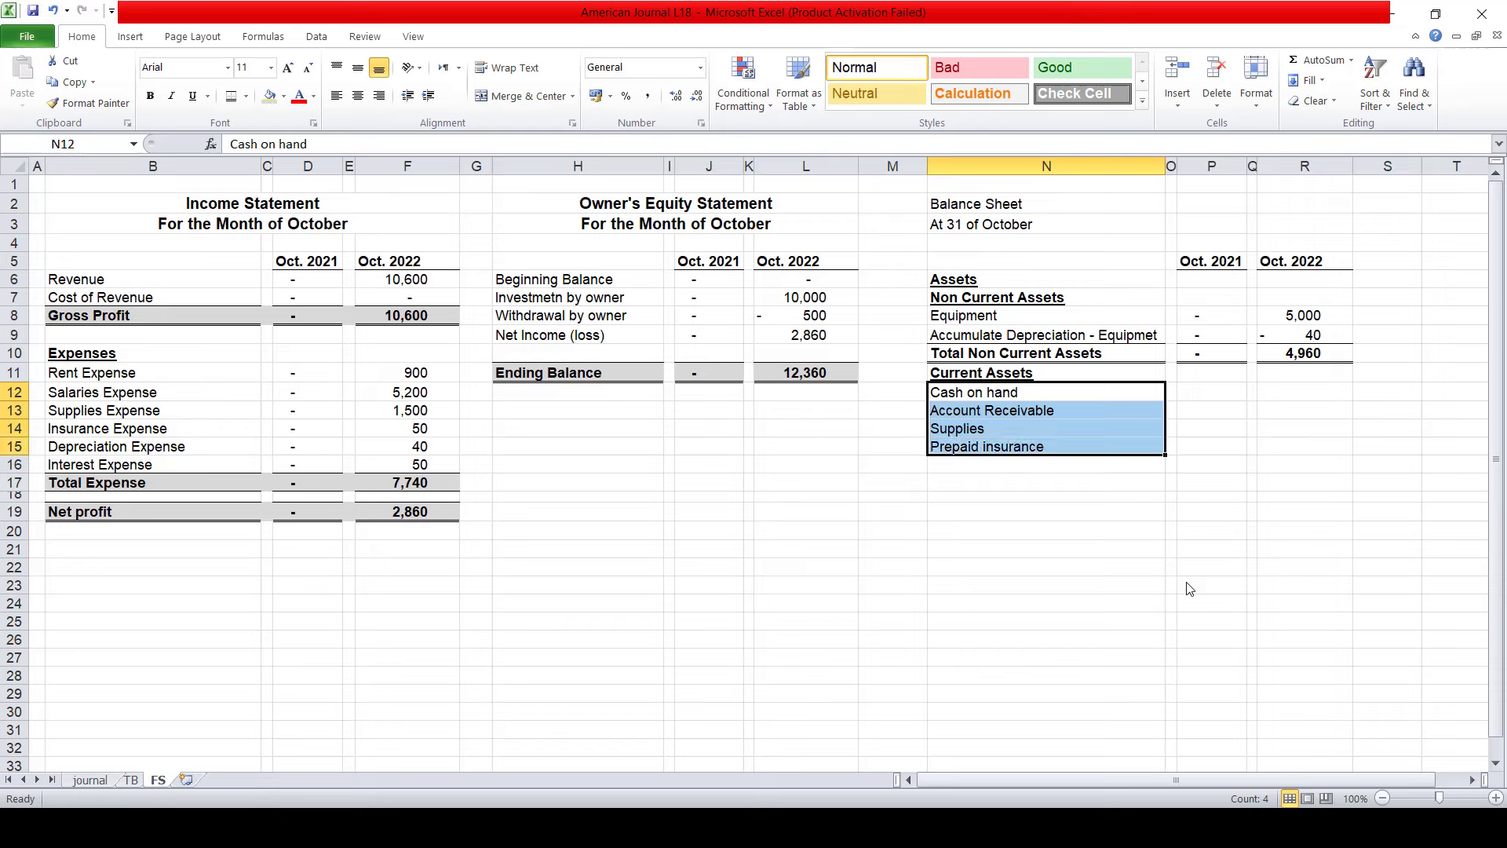
key(Up)
key(Right)
key(Right)
key(Down)
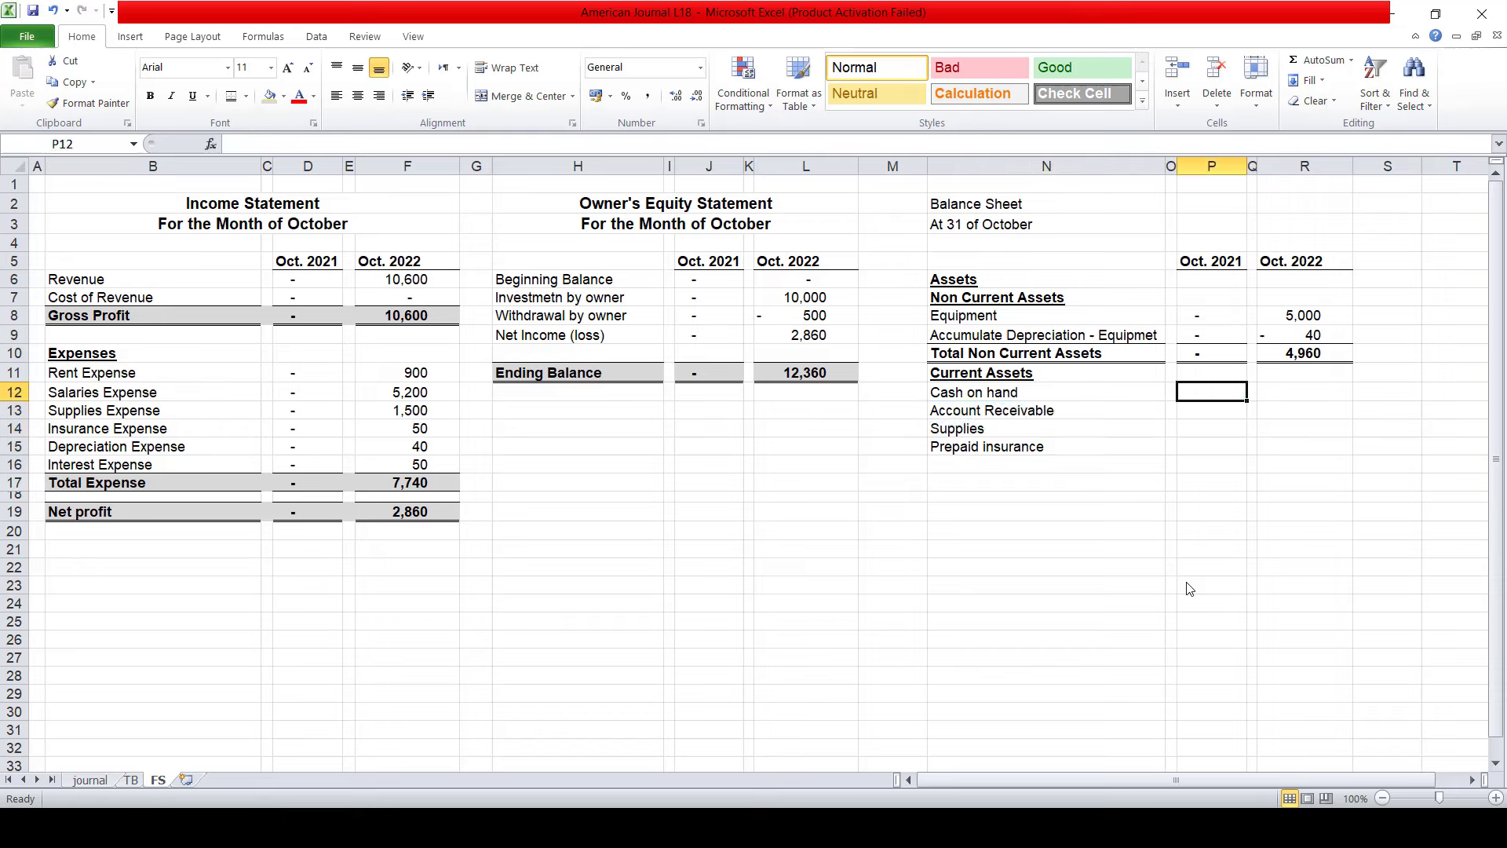
- Enter 0 as the Oct. 2021 amount for all four current assets
text(0)
key(Return)
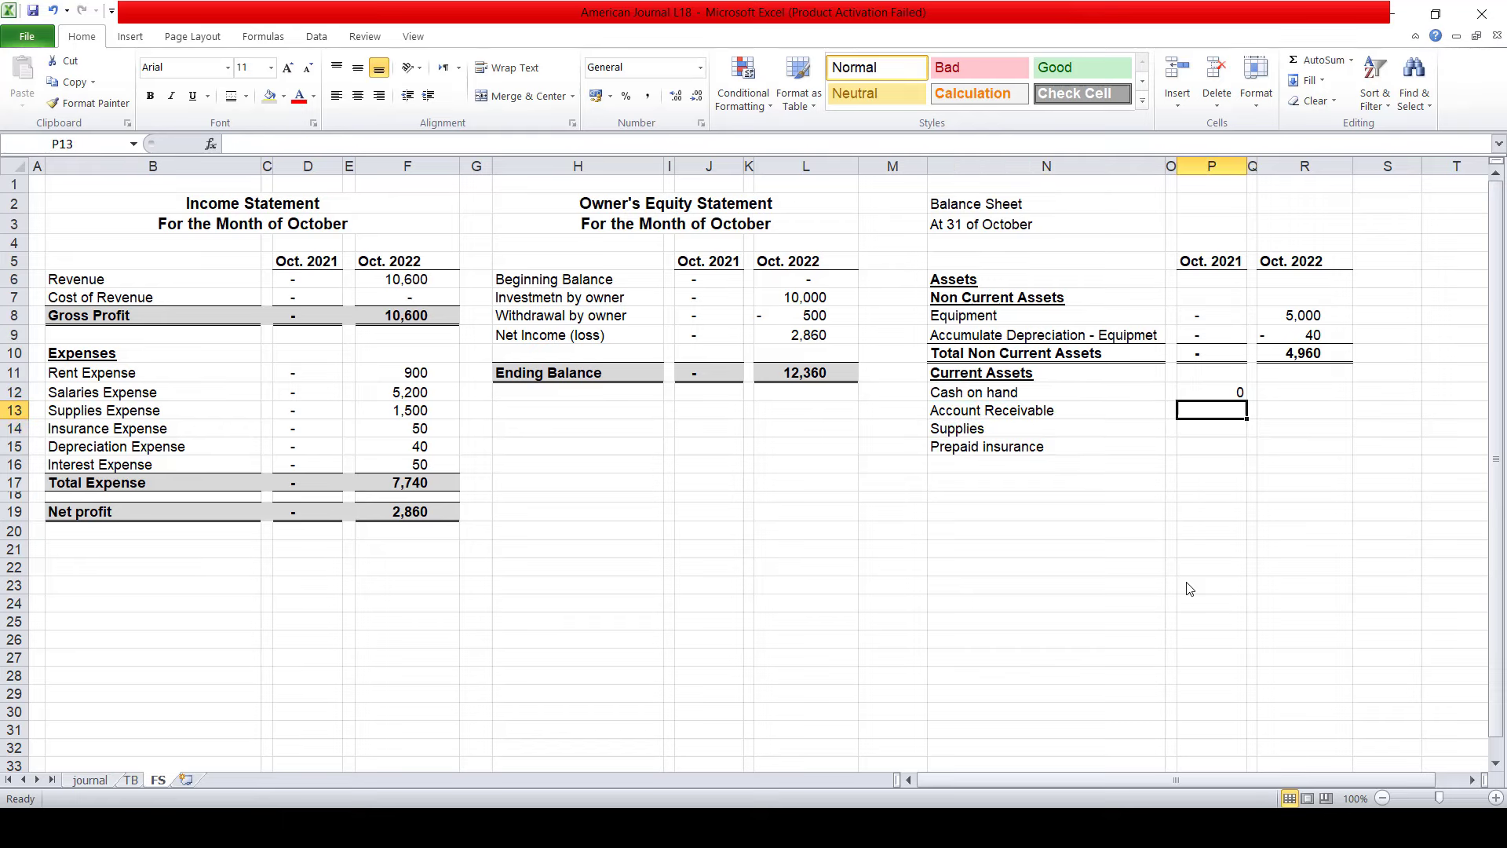
text(0)
key(Return)
text(0)
key(Return)
text(0)
key(Up)
key(Up)
key(Right)
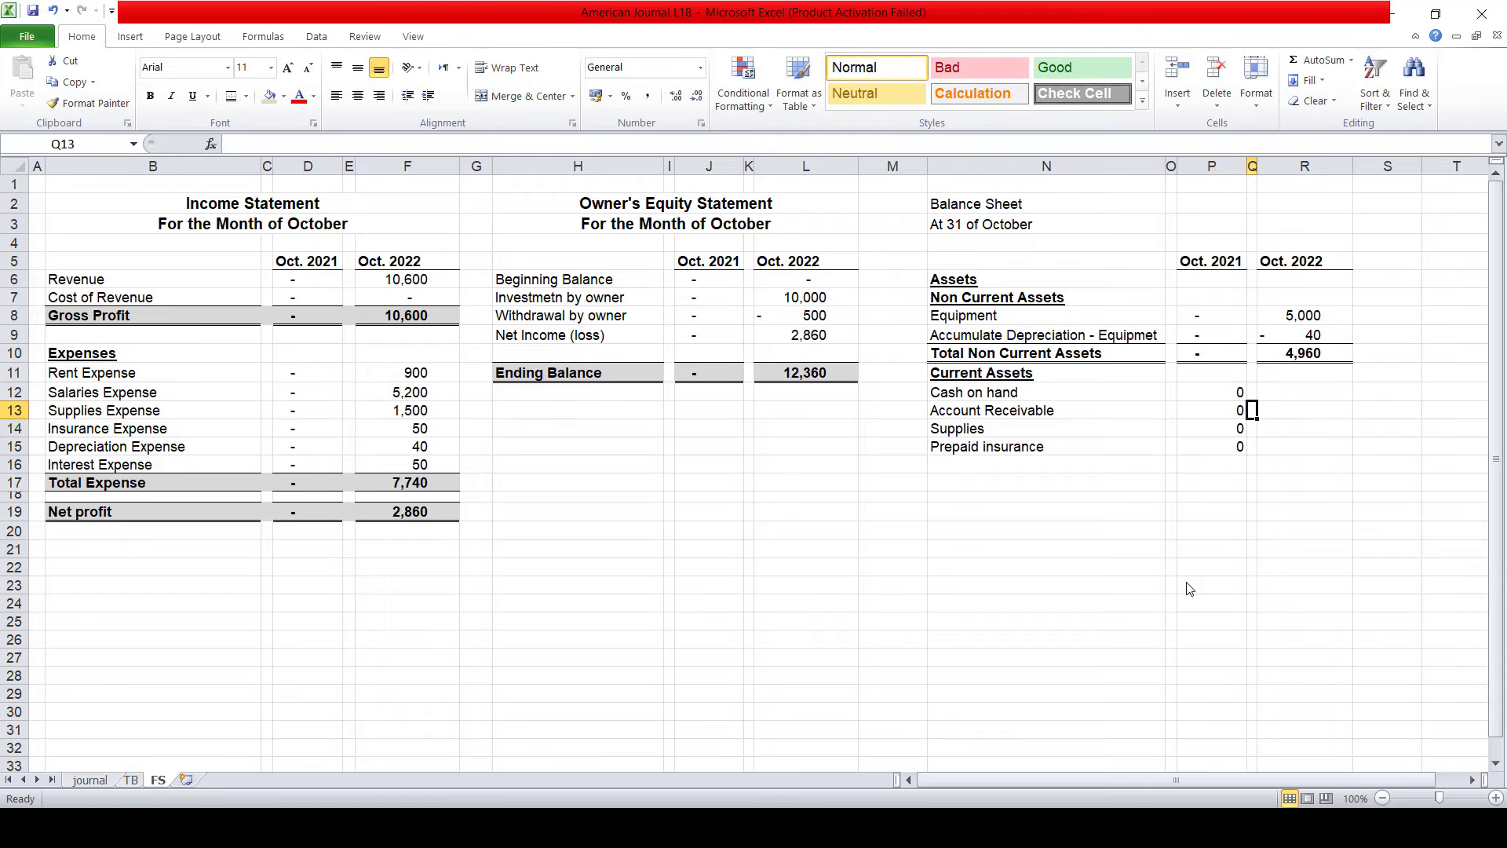
key(Right)
key(Up)
- Link R12 to =+TB!E22 and copy it down to R15, giving 15,200, 200, 1,000 and 550
text(+)
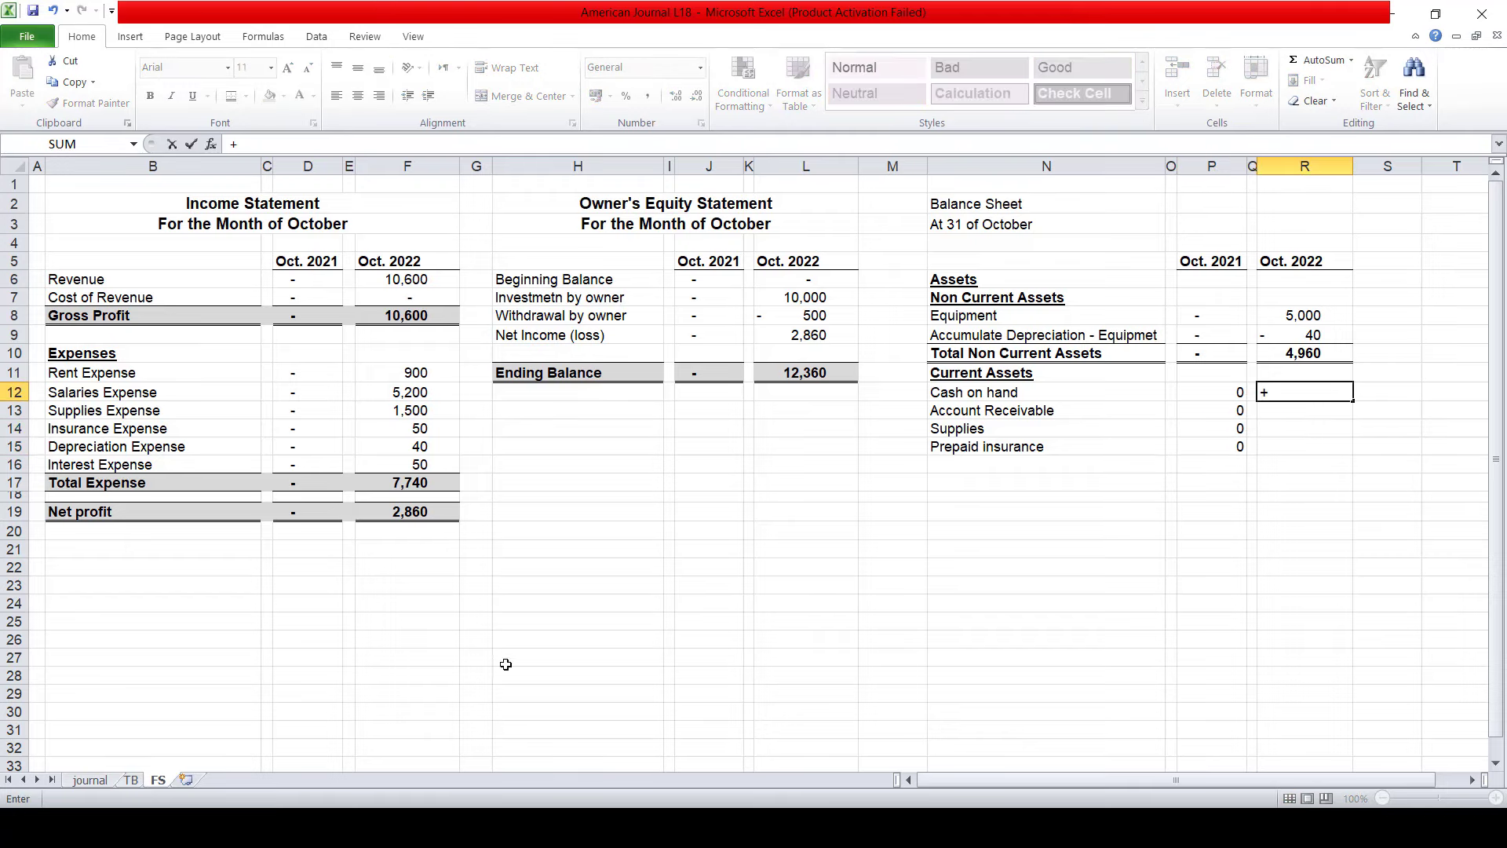
click(131, 780)
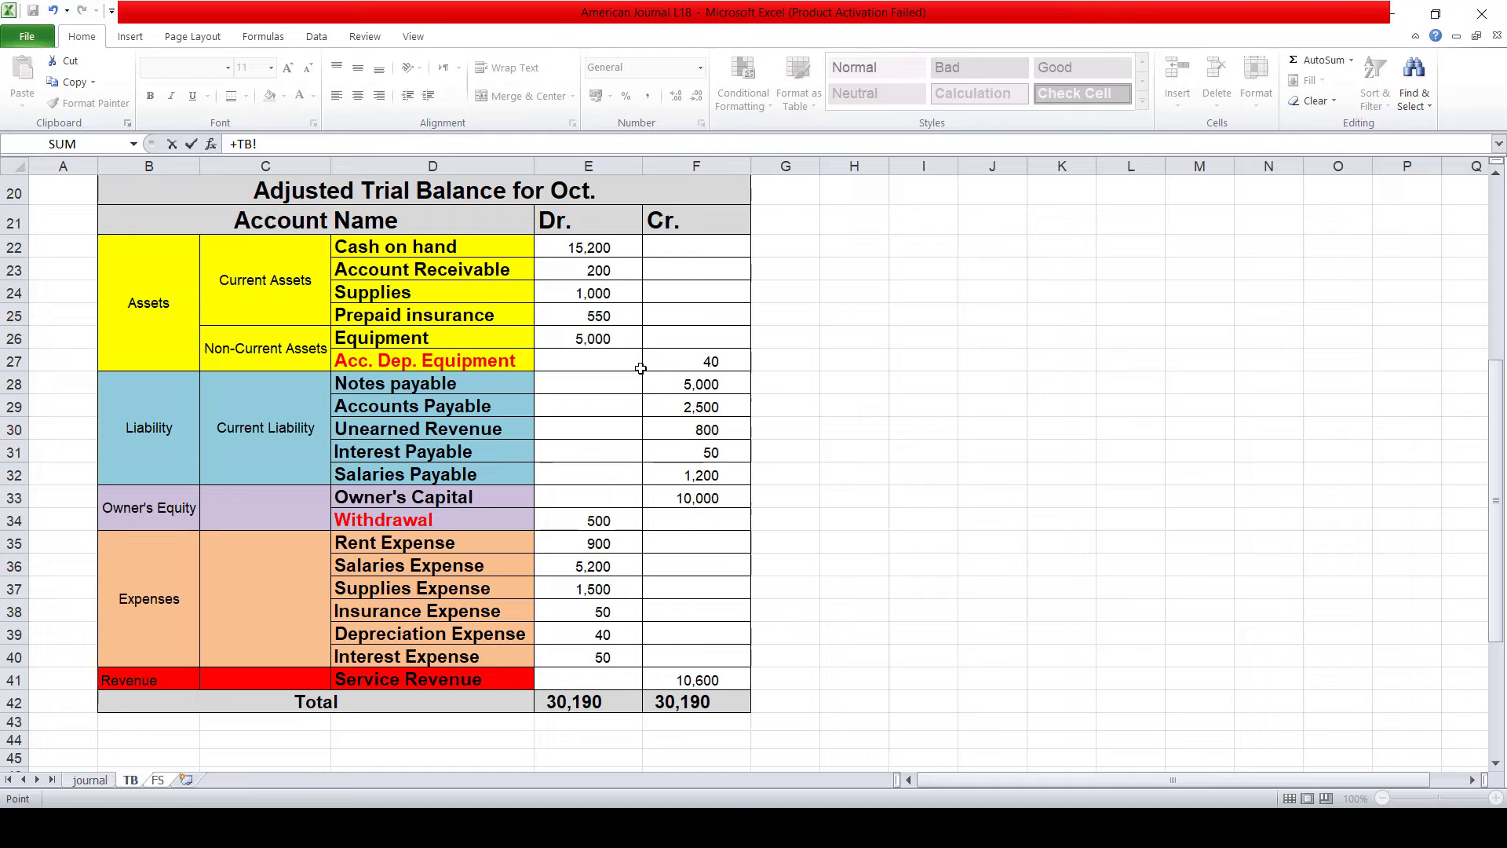
click(597, 250)
key(Return)
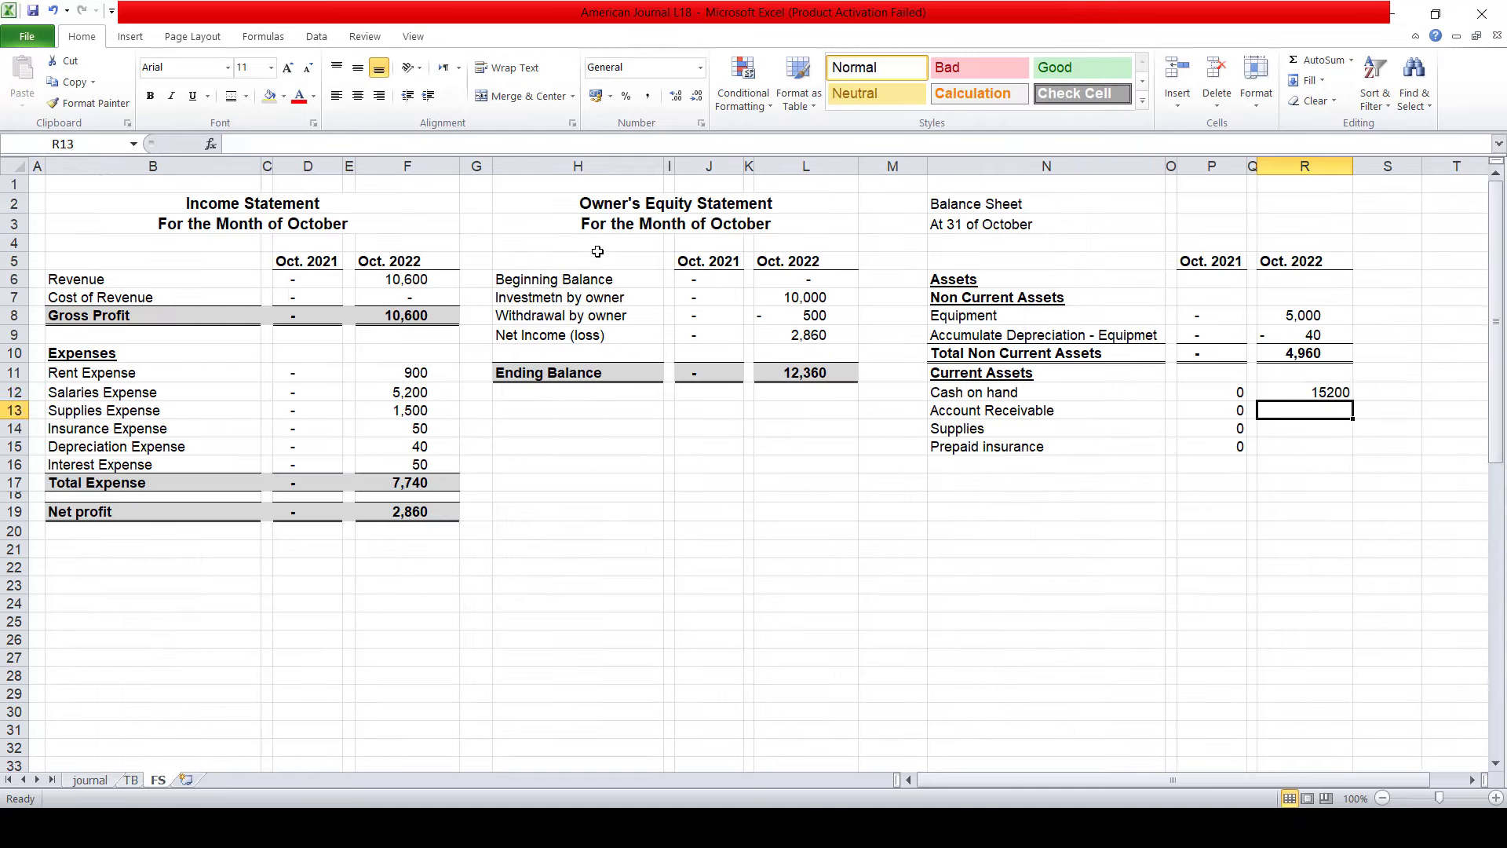
key(ctrl+c)
key(Down)
key(shift+Down)
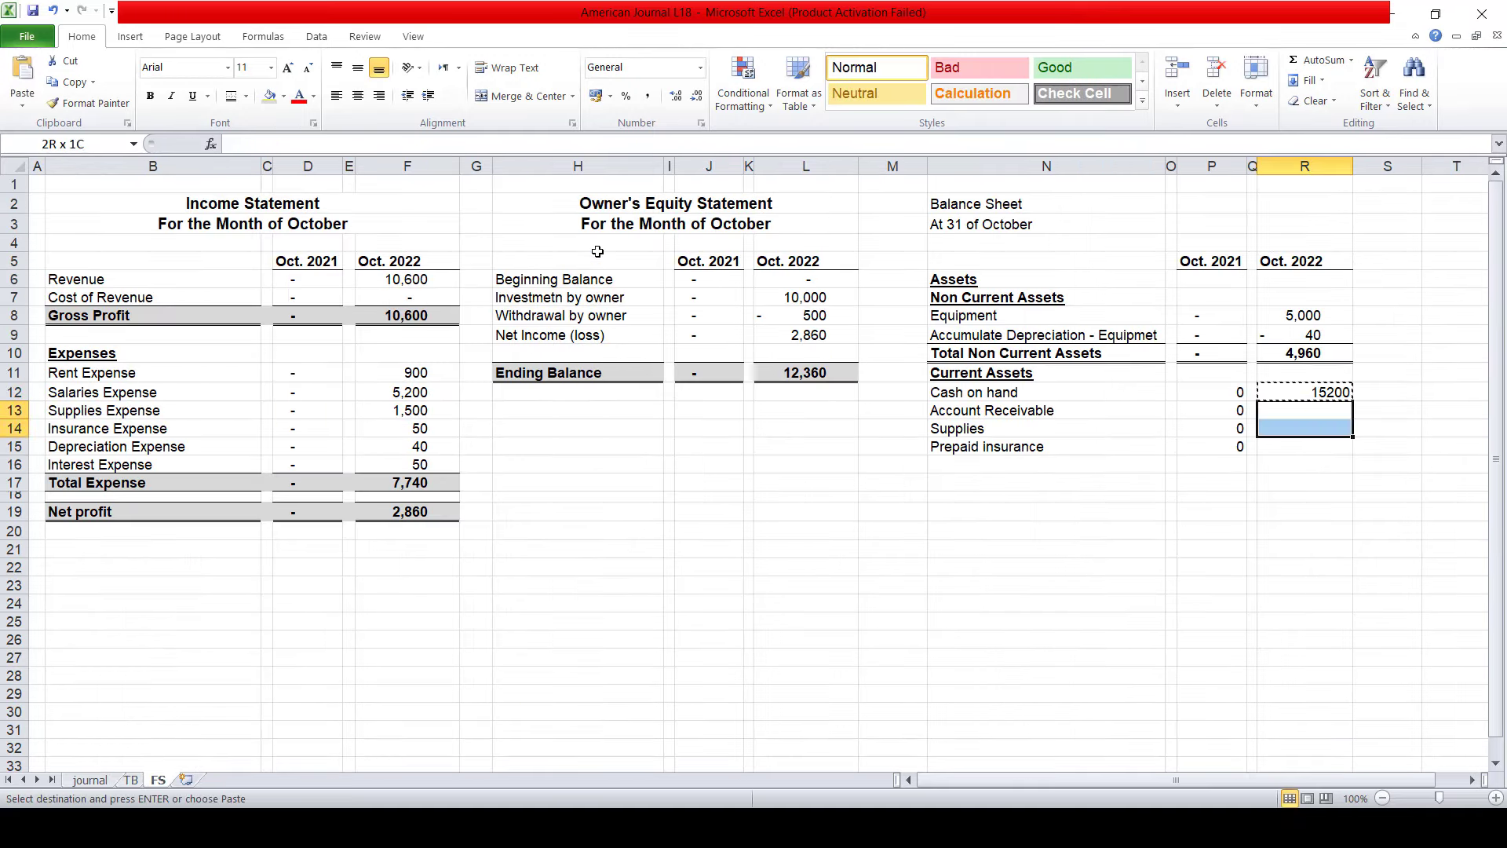
key(shift+Down)
key(ctrl+v)
key(Escape)
- Format the Oct. 2022 asset amounts with Comma Style and no decimals
key(Up)
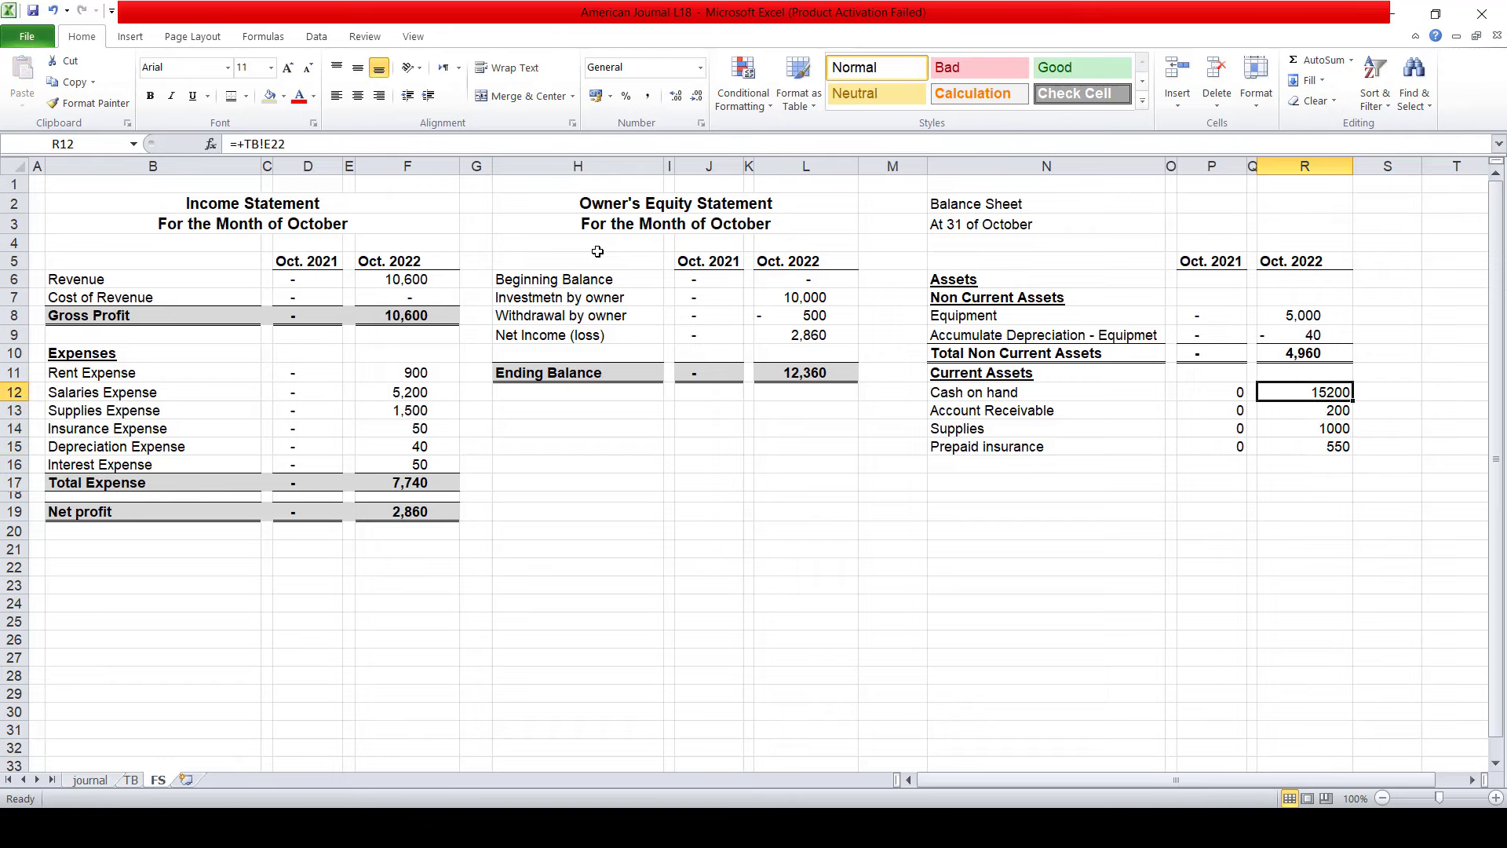
key(shift+Down)
key(shift+Down)
key(shift+Down)
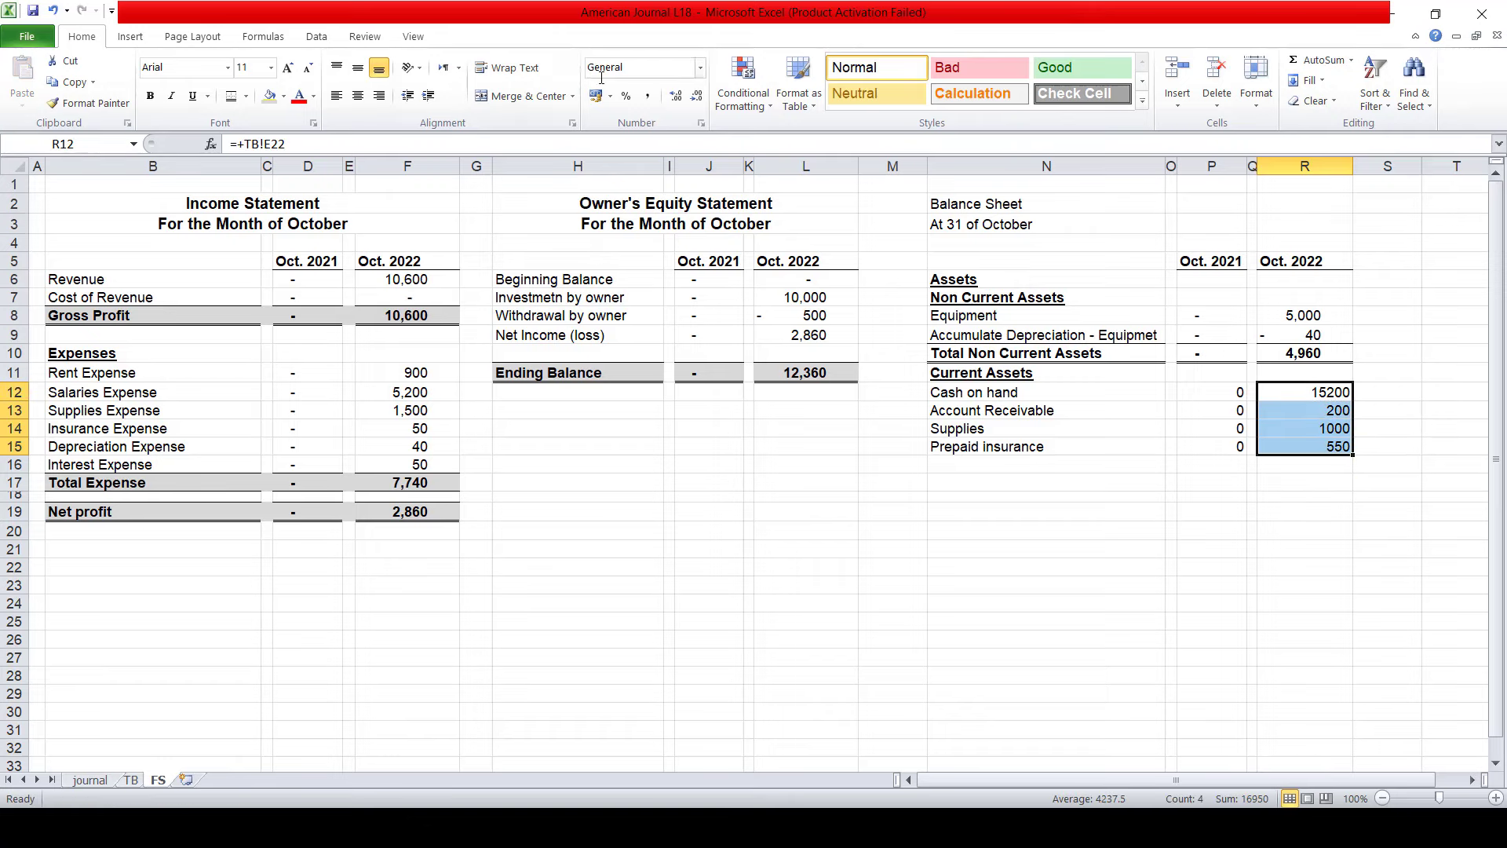
click(647, 96)
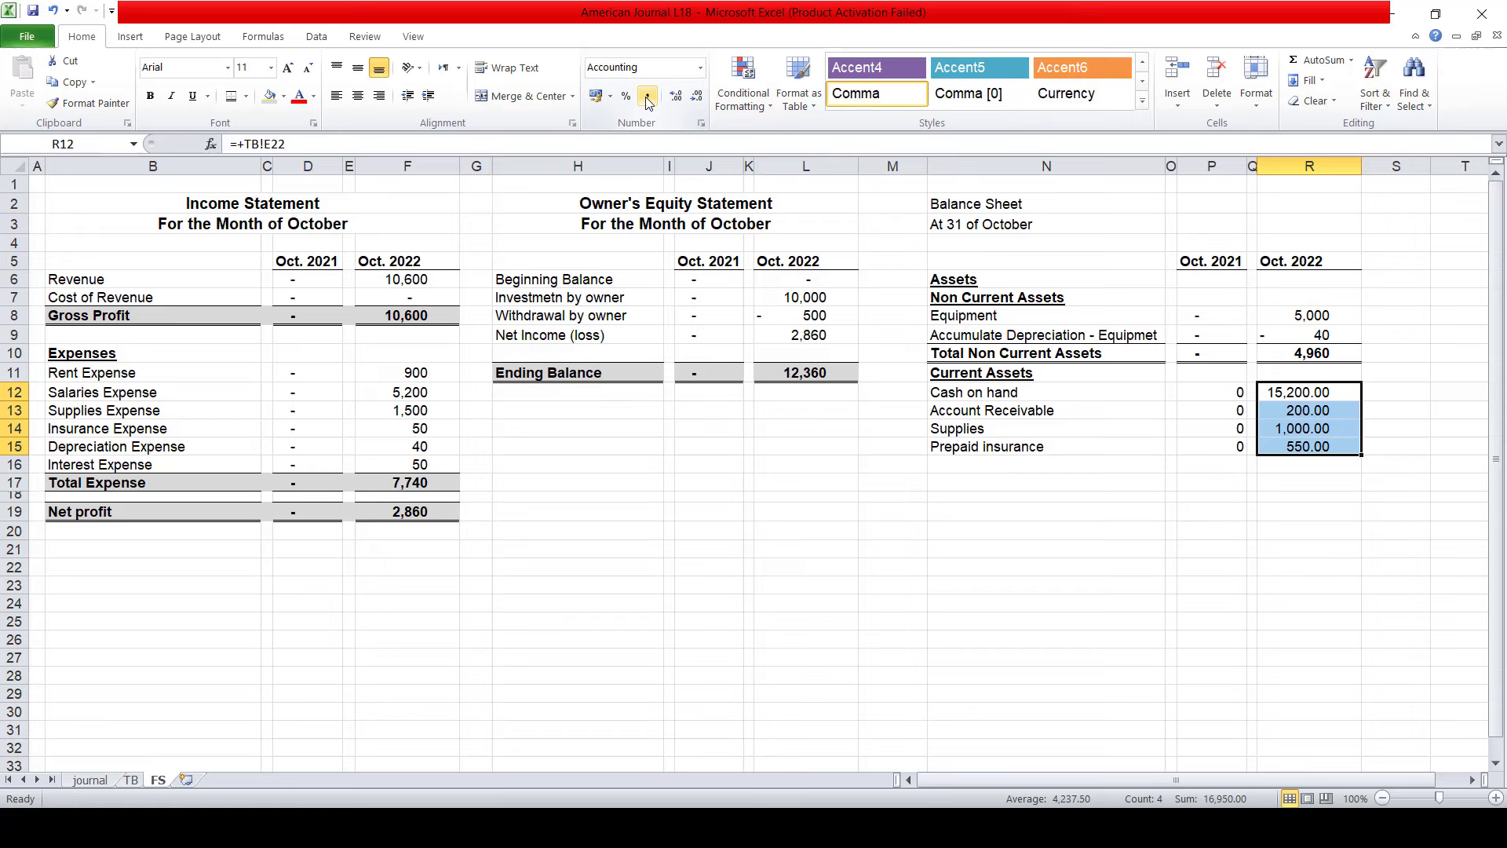
double_click(695, 97)
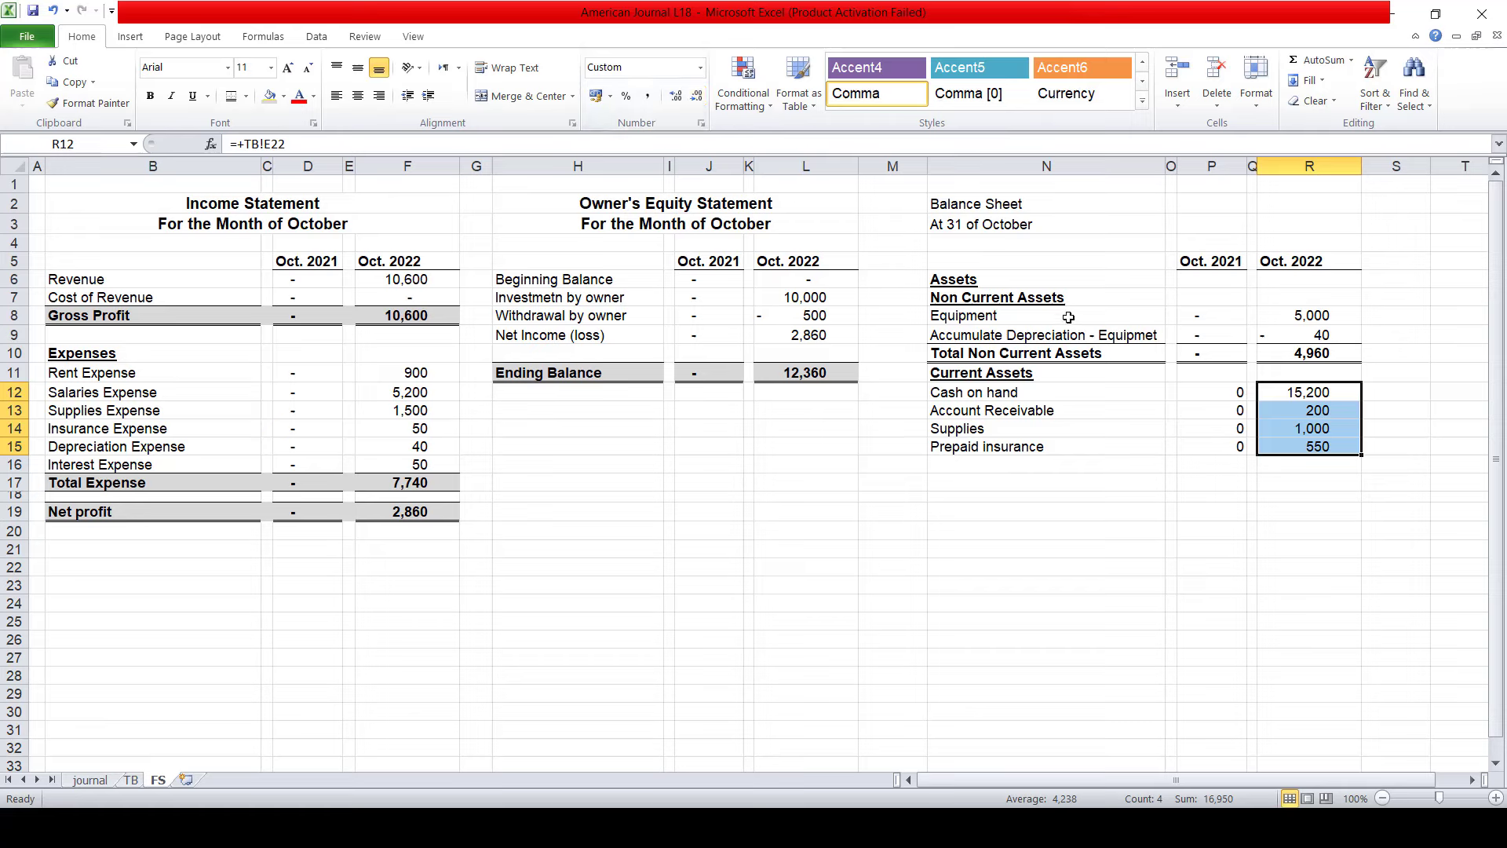
- Move the Cash on hand and Account Receivable rows below Prepaid insurance, shifting cells up
drag(1068, 317, 1067, 337)
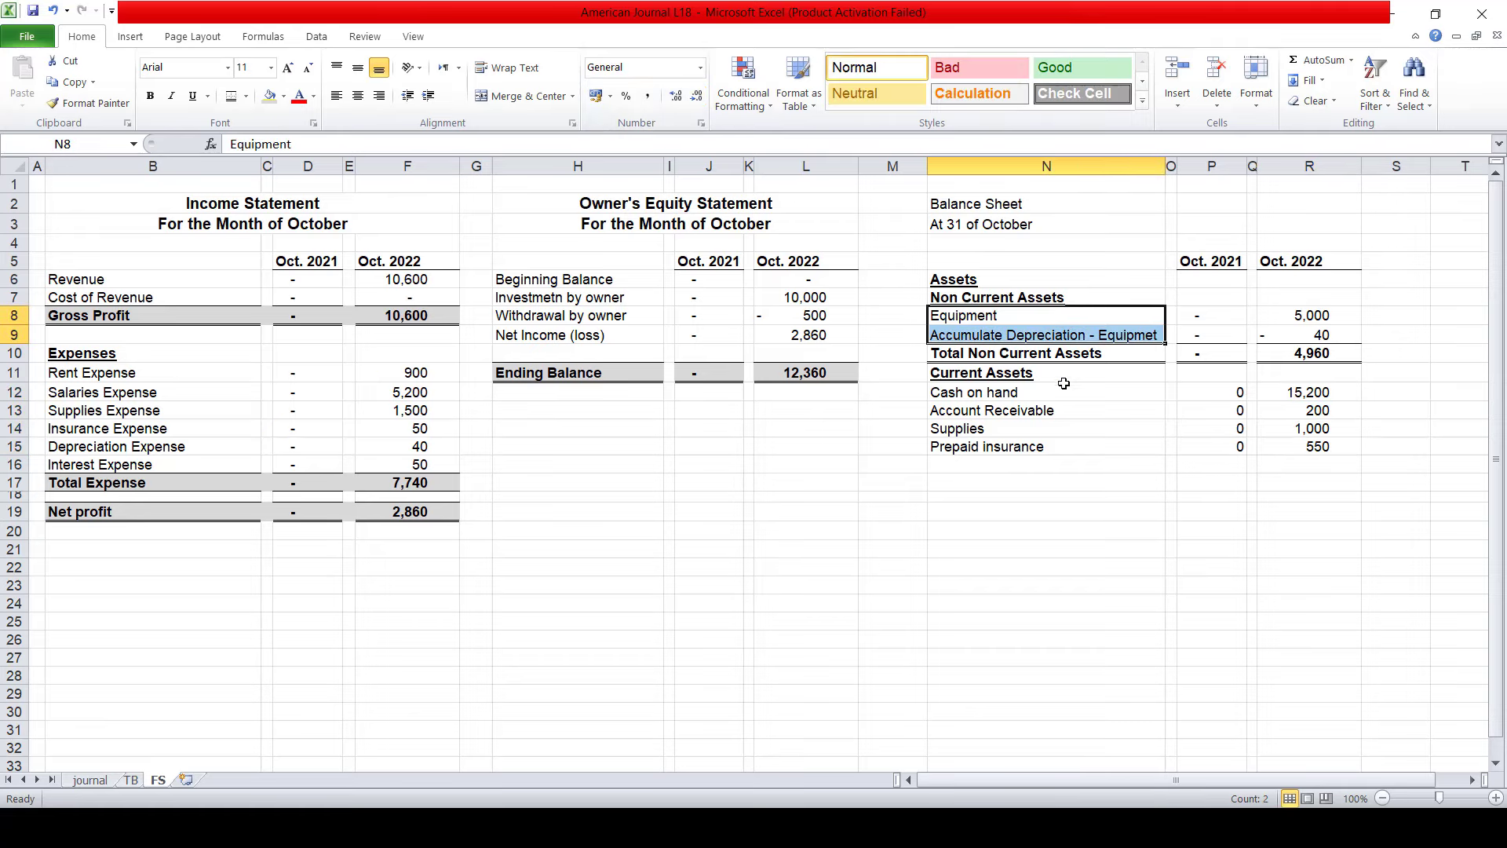
mouse_move(1062, 392)
mouse_down()
mouse_move(1059, 413)
mouse_move(1303, 406)
mouse_up()
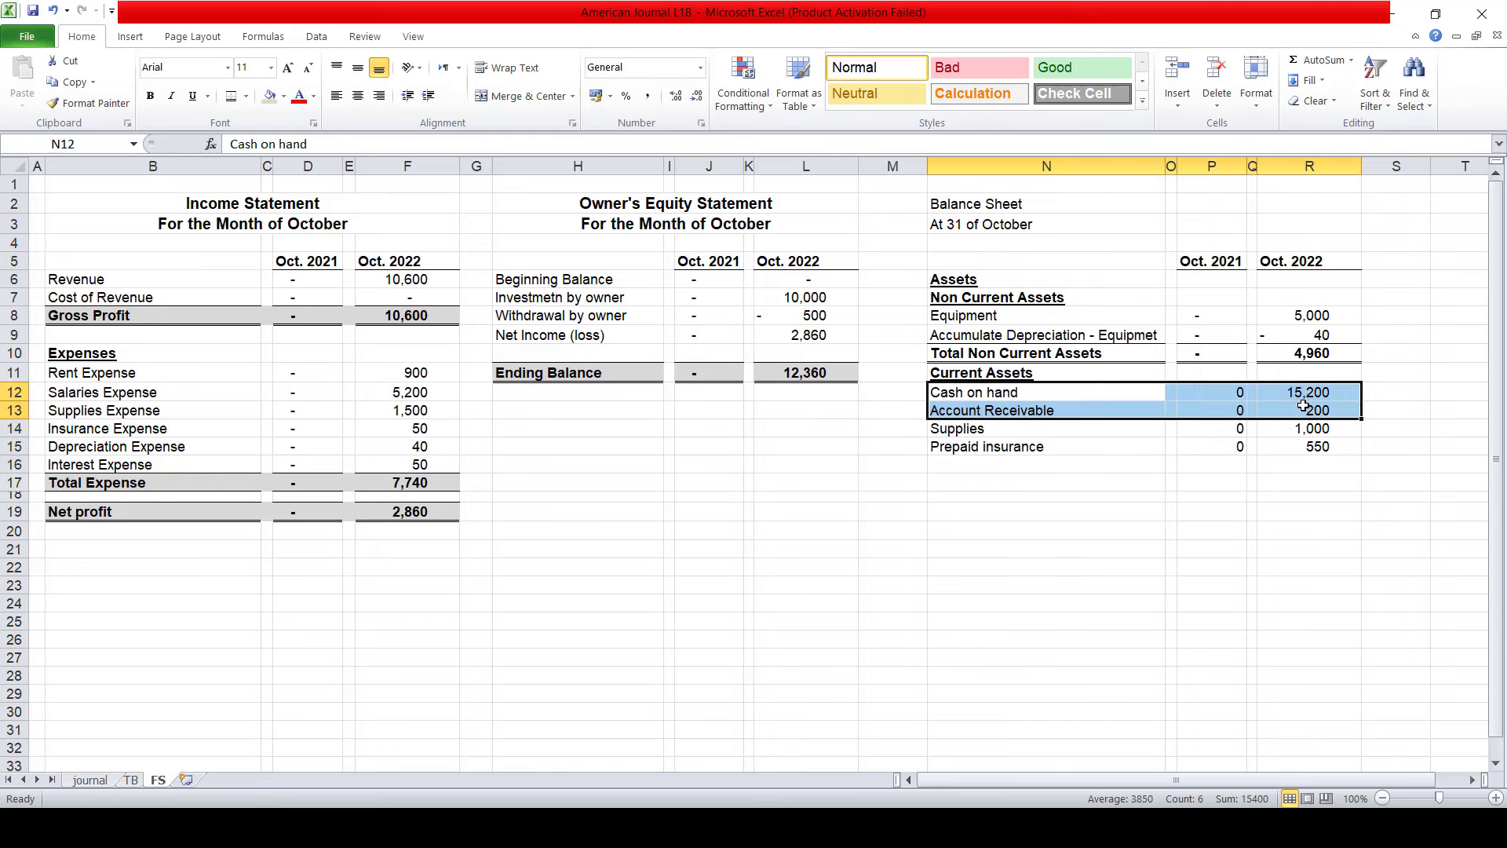
key(ctrl+c)
key(Down)
key(Down)
key(Down)
key(Down)
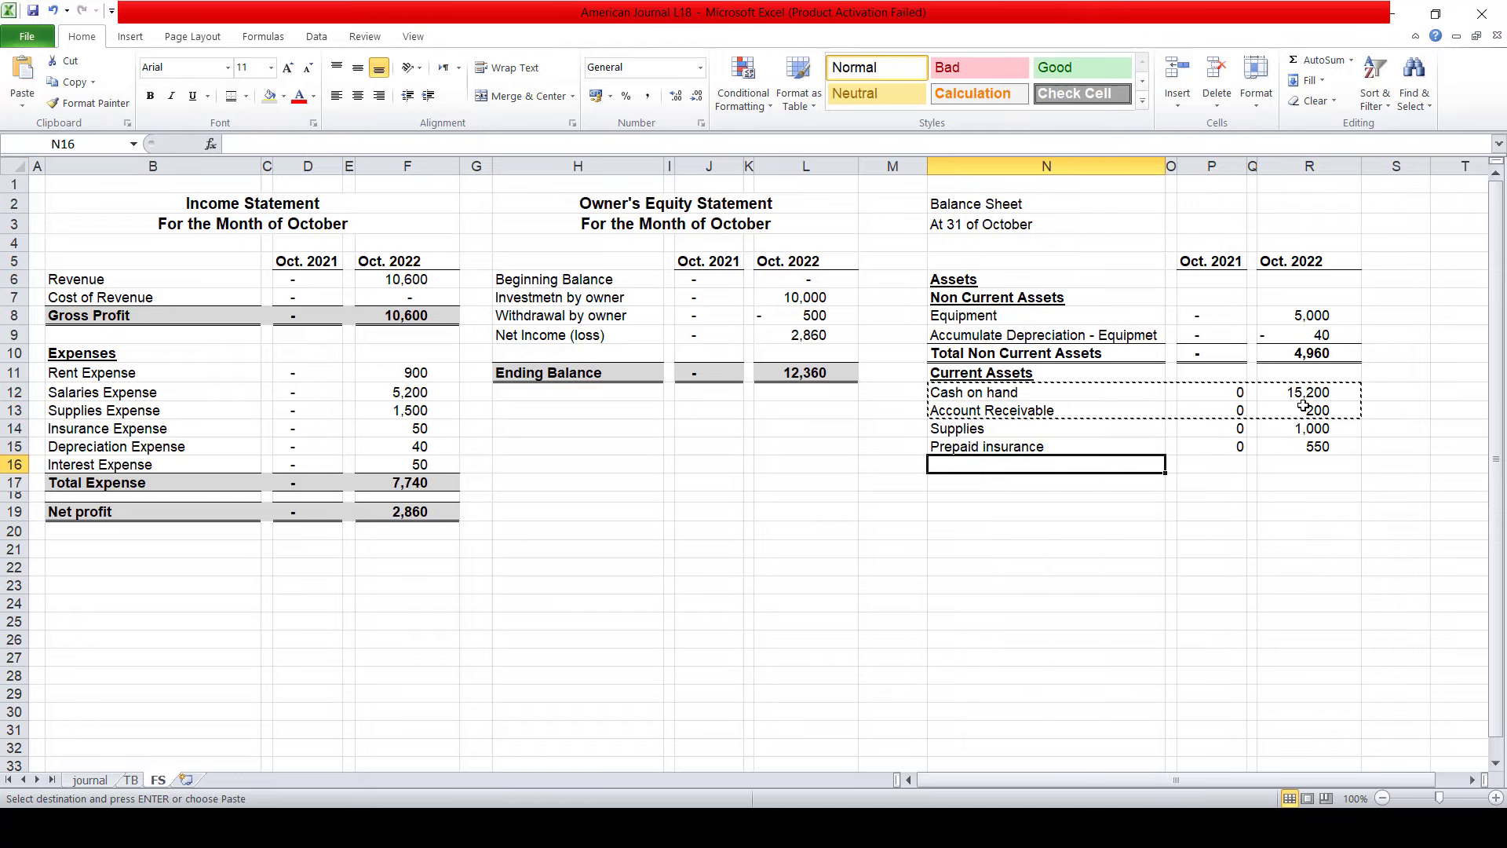
key(ctrl+v)
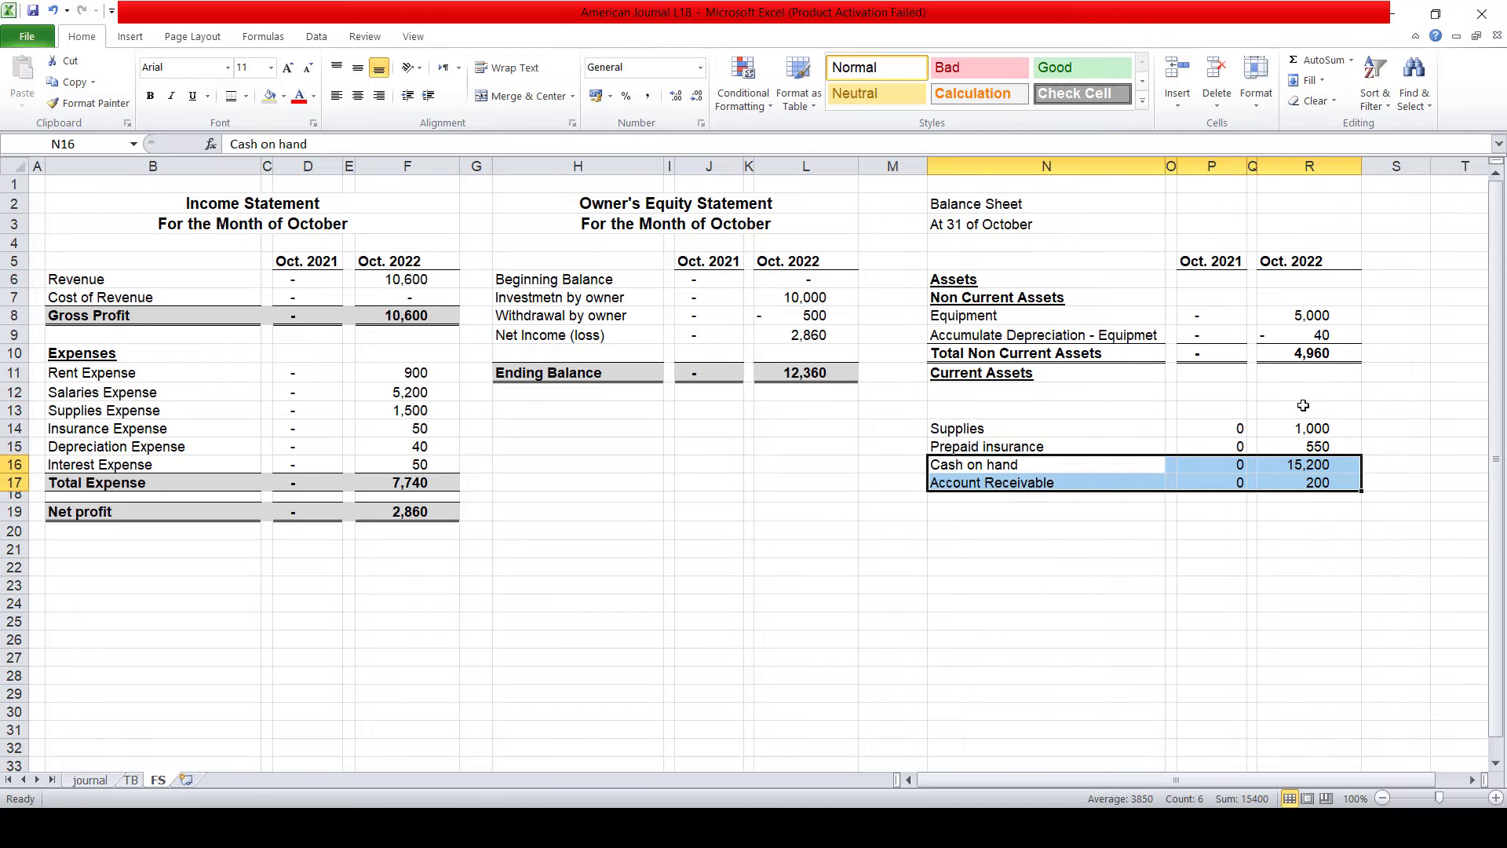
key(Up)
key(Up)
key(Up)
key(shift+Right)
key(shift+Right)
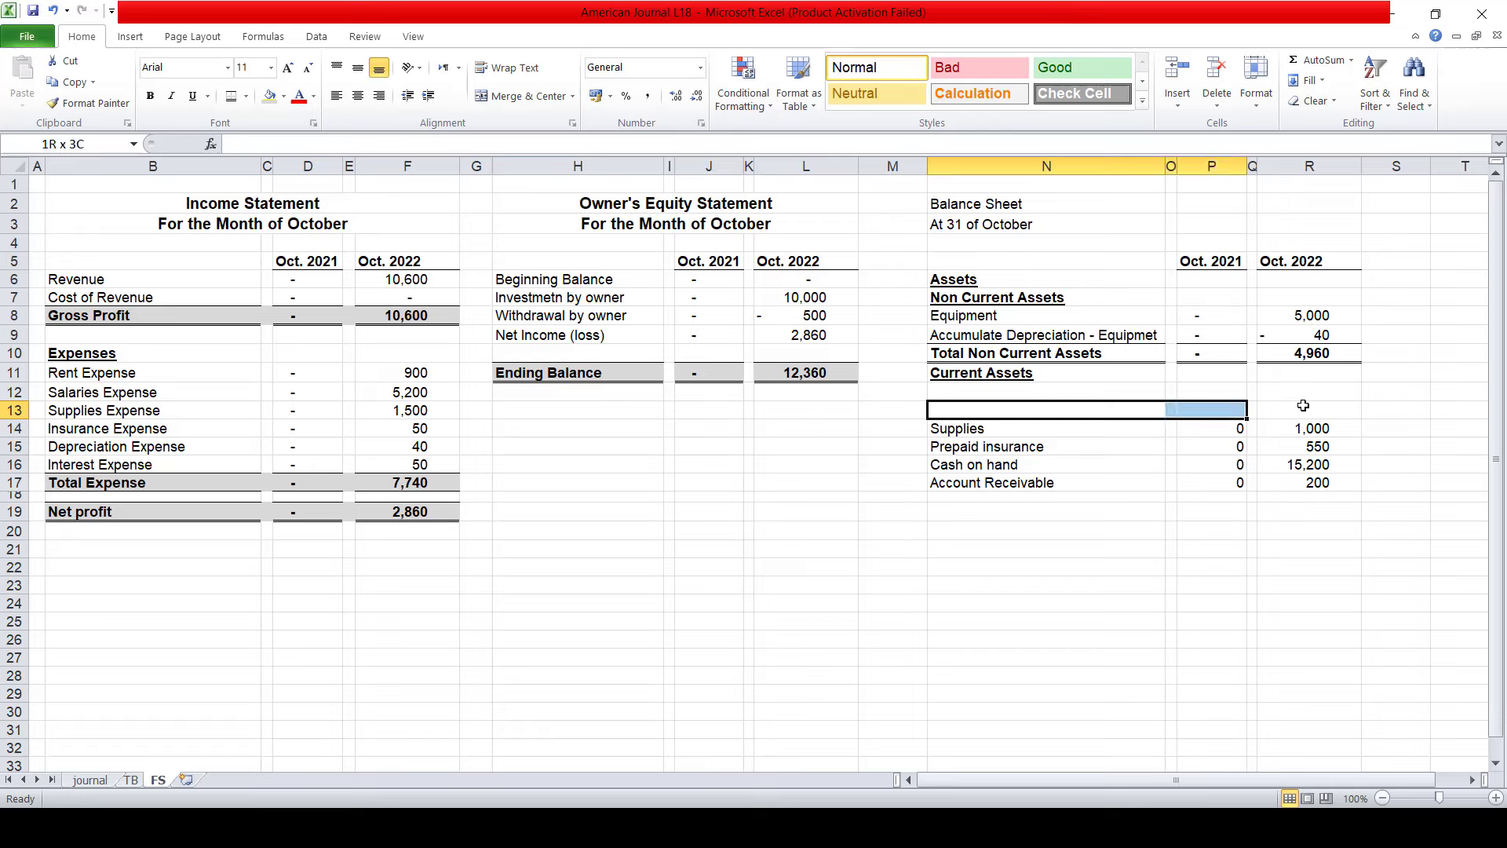
key(shift+Right)
key(shift+Right)
drag(1303, 406, 1303, 398)
right_click(1303, 403)
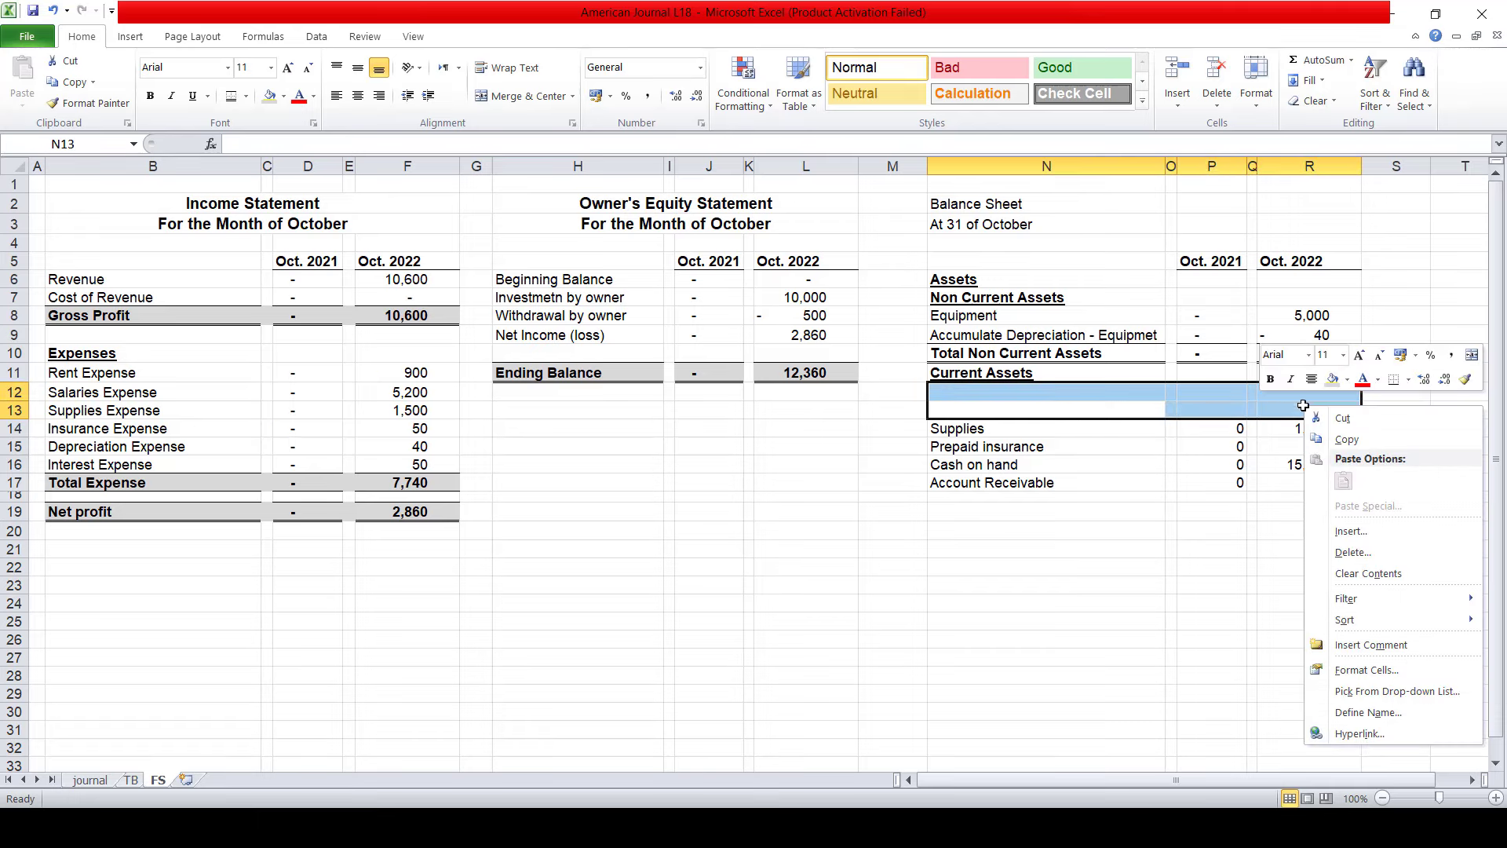
click(1338, 552)
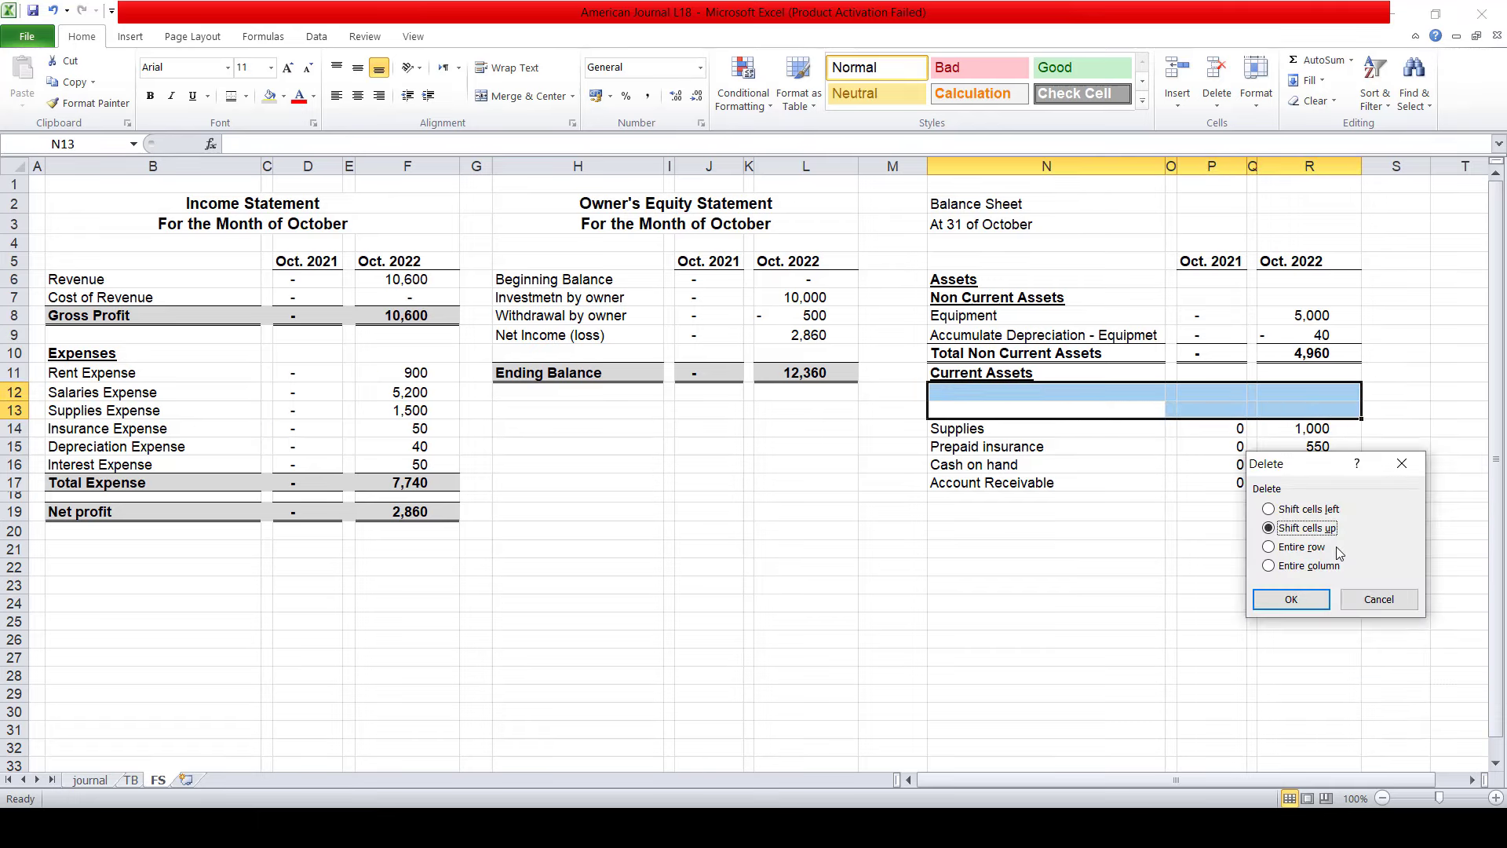
key(Return)
- Move Cash on hand below Account Receivable and delete the leftover empty row
key(Down)
key(Down)
key(Up)
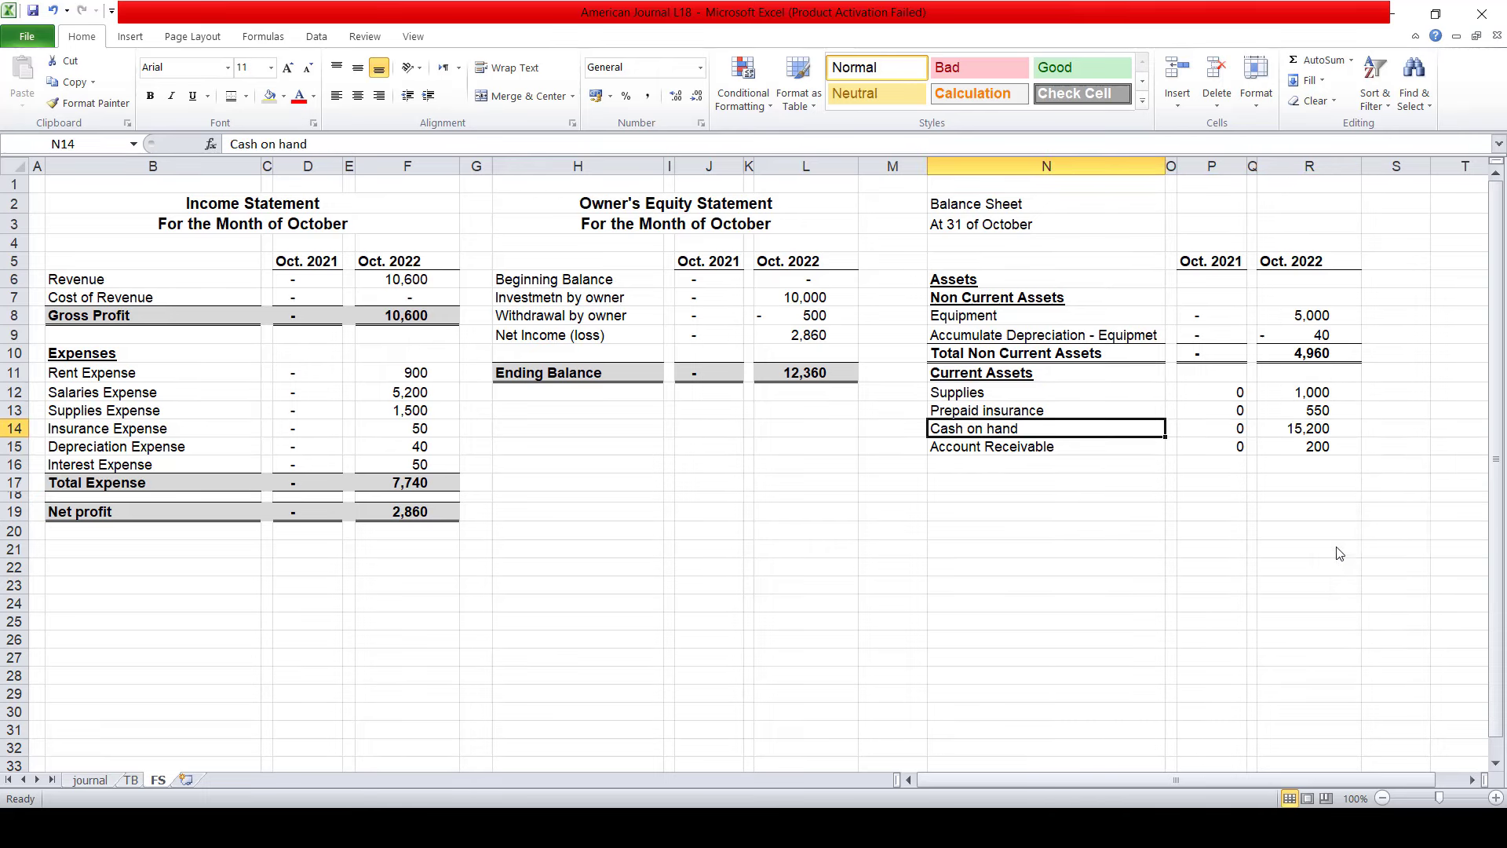
key(shift+Right)
key(shift+Right)
key(shift+Right)
key(shift+Right)
key(ctrl+c)
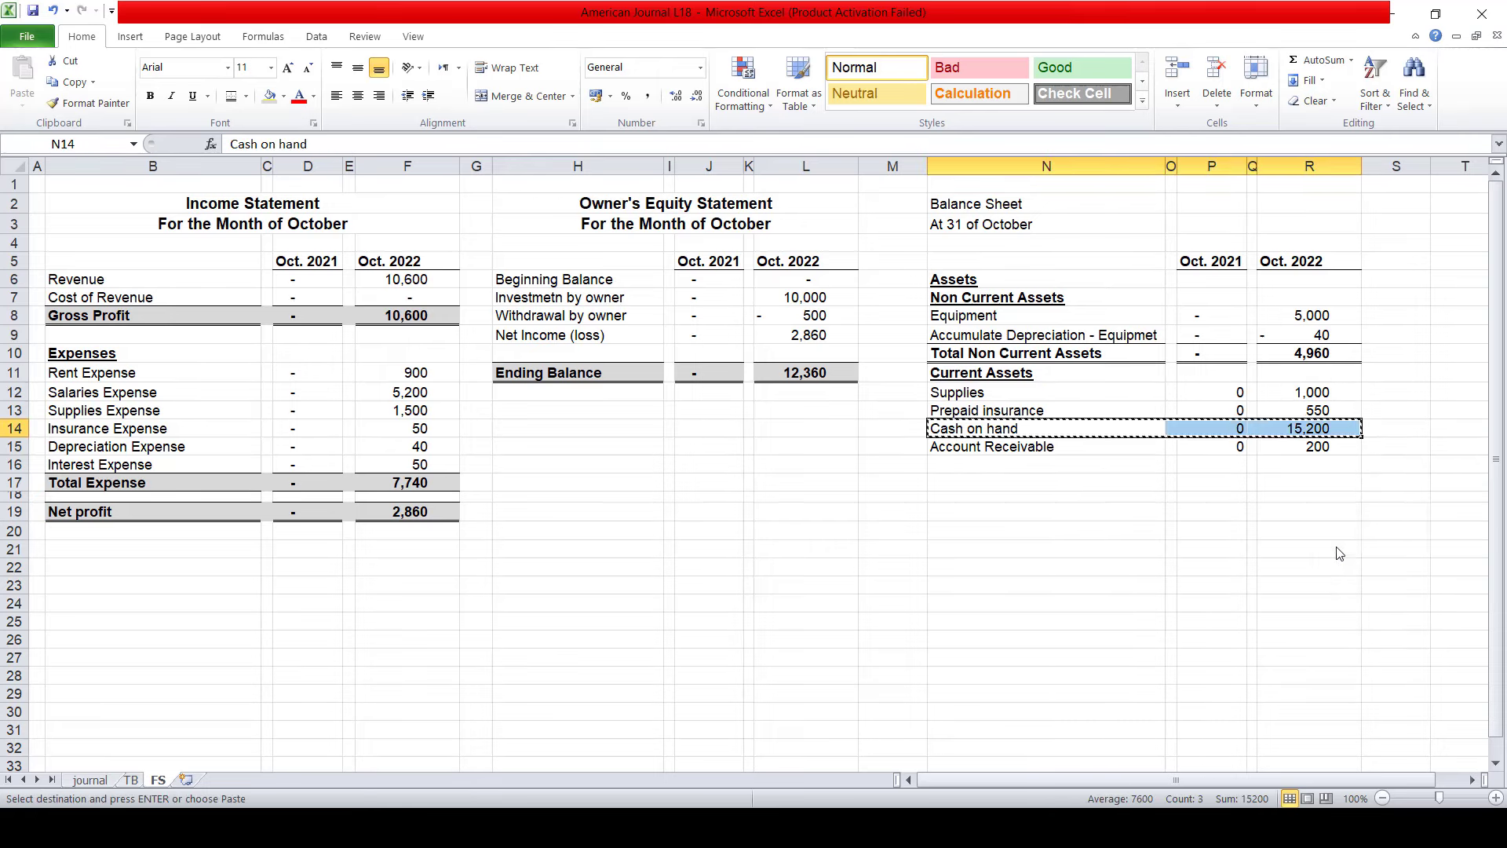
key(Down)
key(Down)
key(Return)
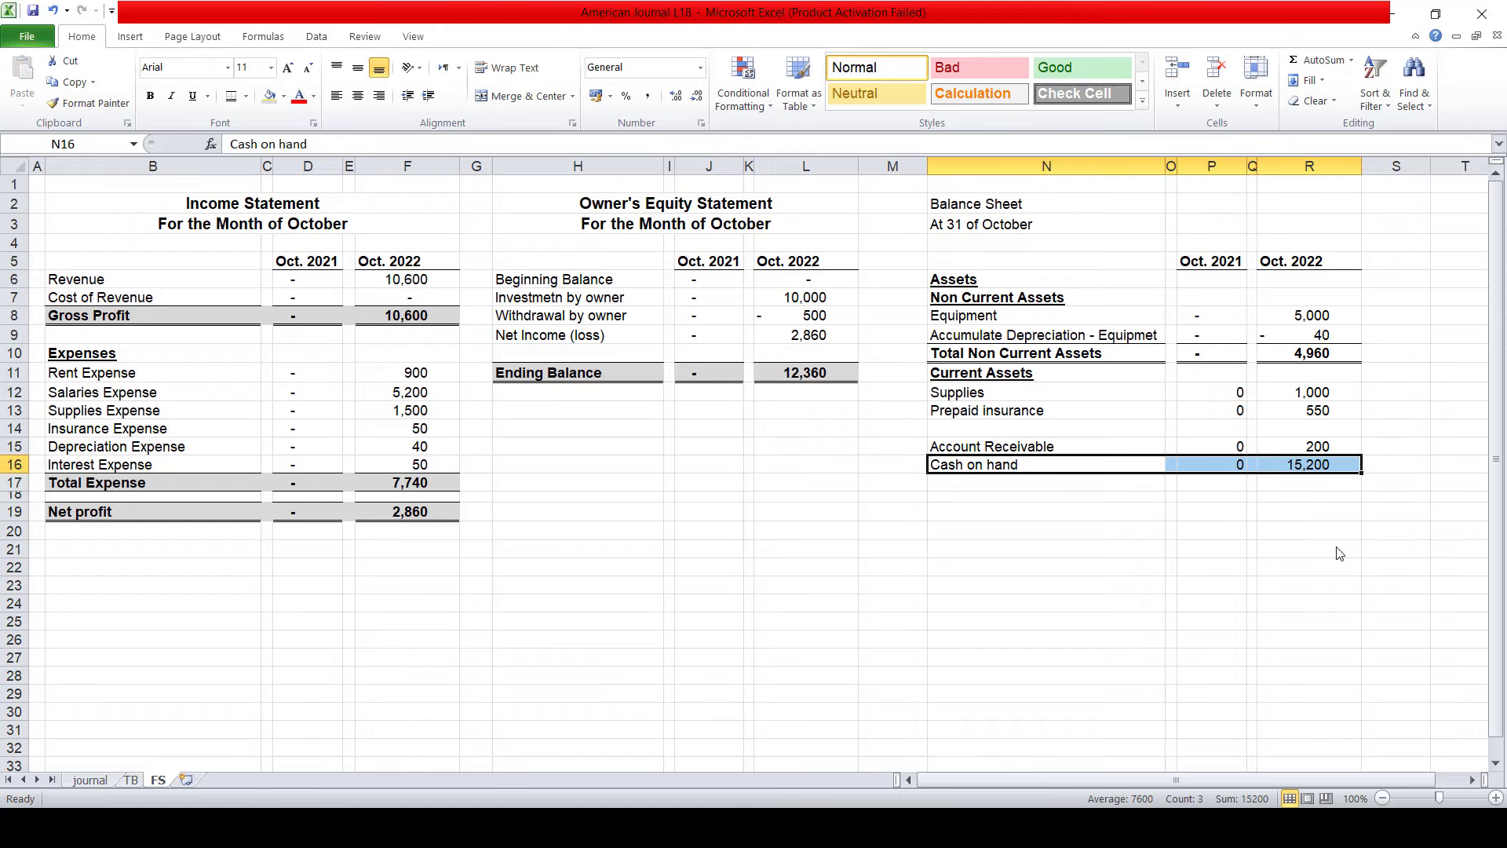
key(Up)
key(Up)
key(shift+Right)
key(shift+Right)
key(shift+Right)
key(shift+Right)
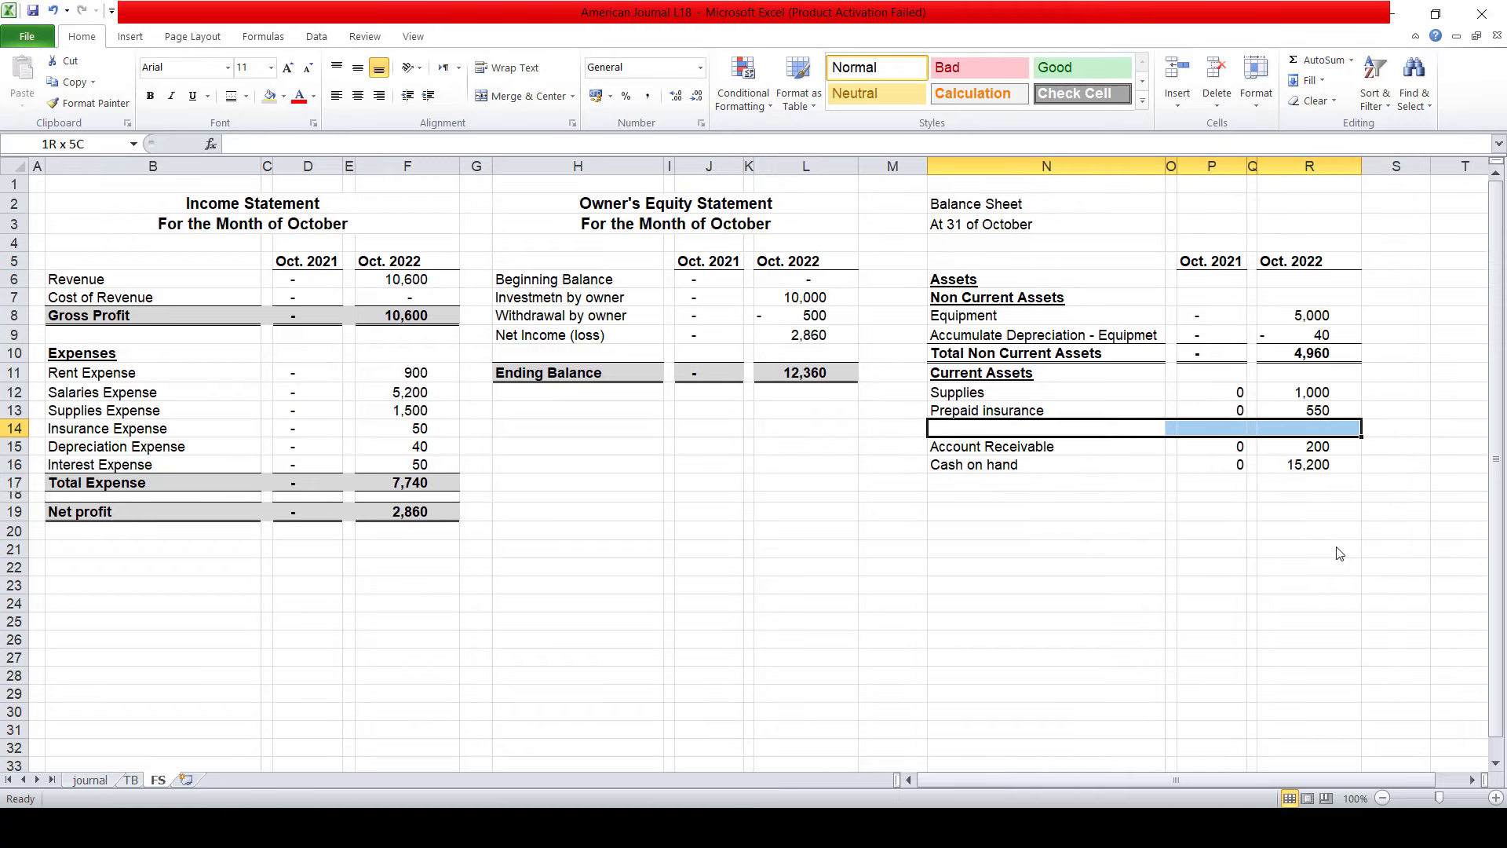
right_click(1137, 423)
click(1187, 571)
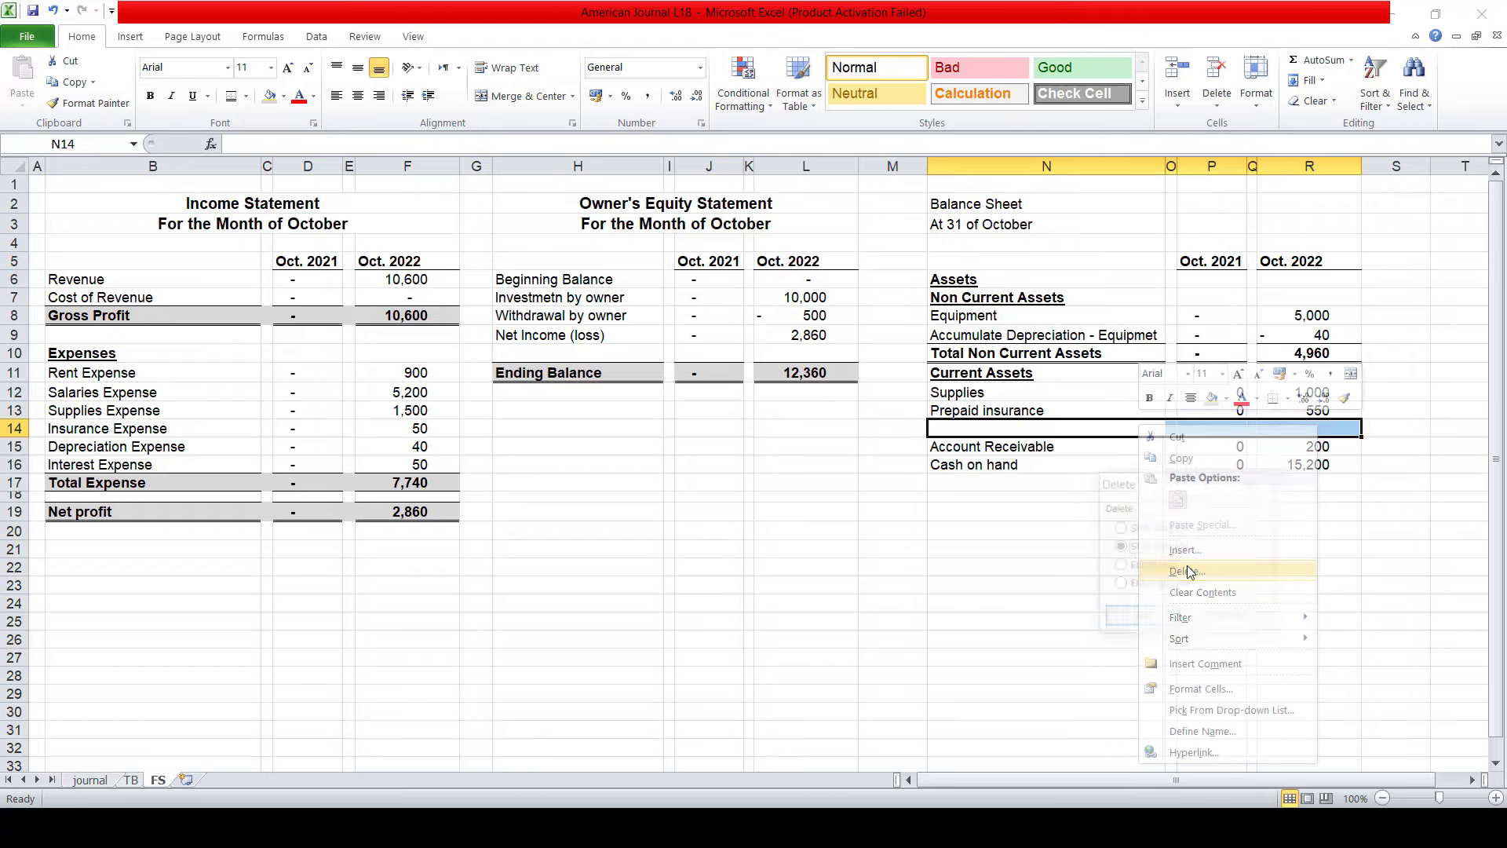
key(Return)
key(Up)
key(Up)
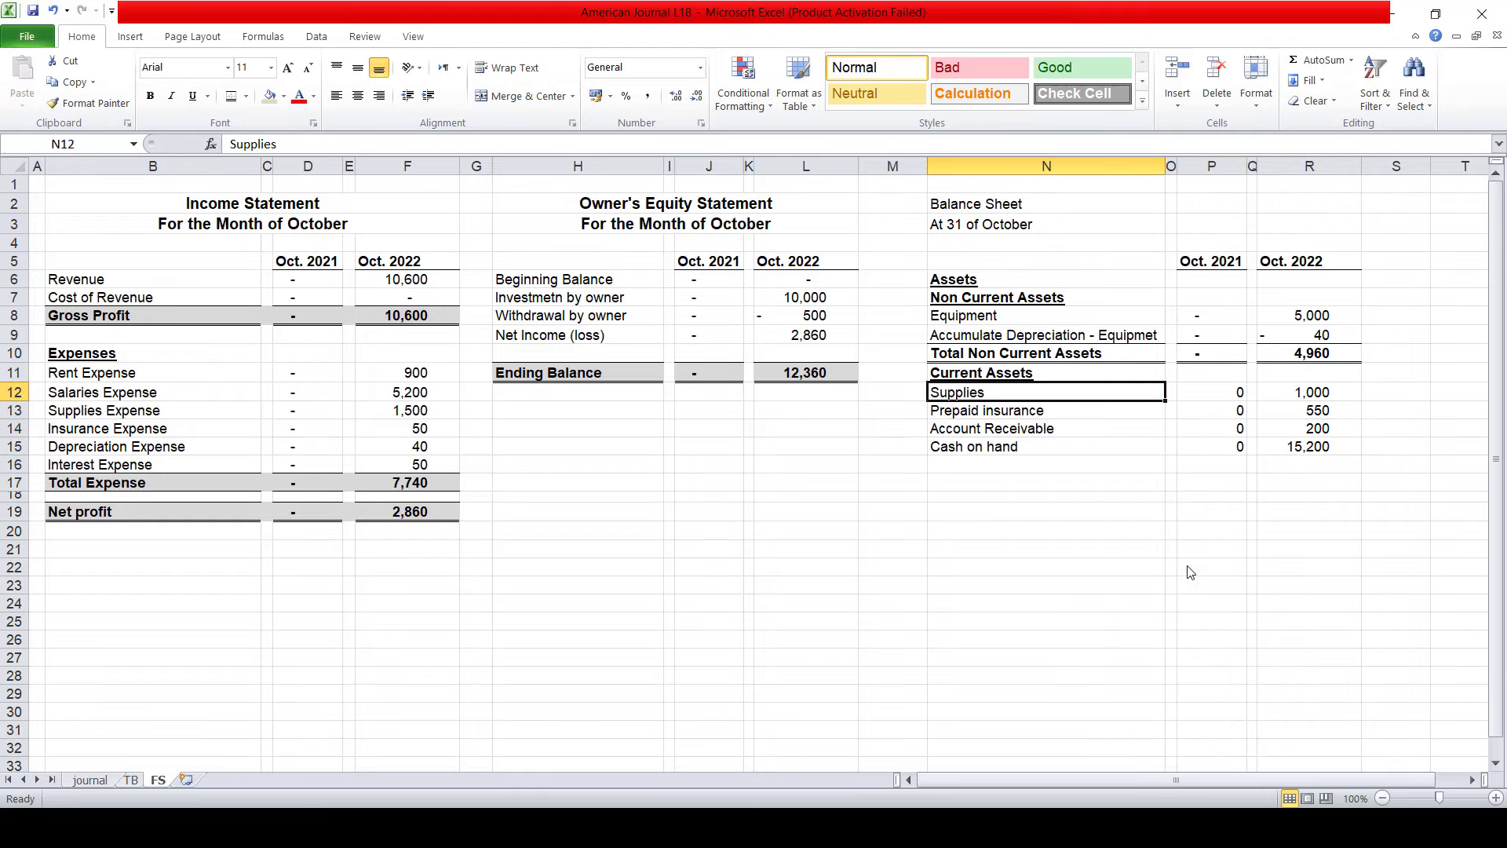
key(Up)
key(Up)
key(Up)
key(Up)
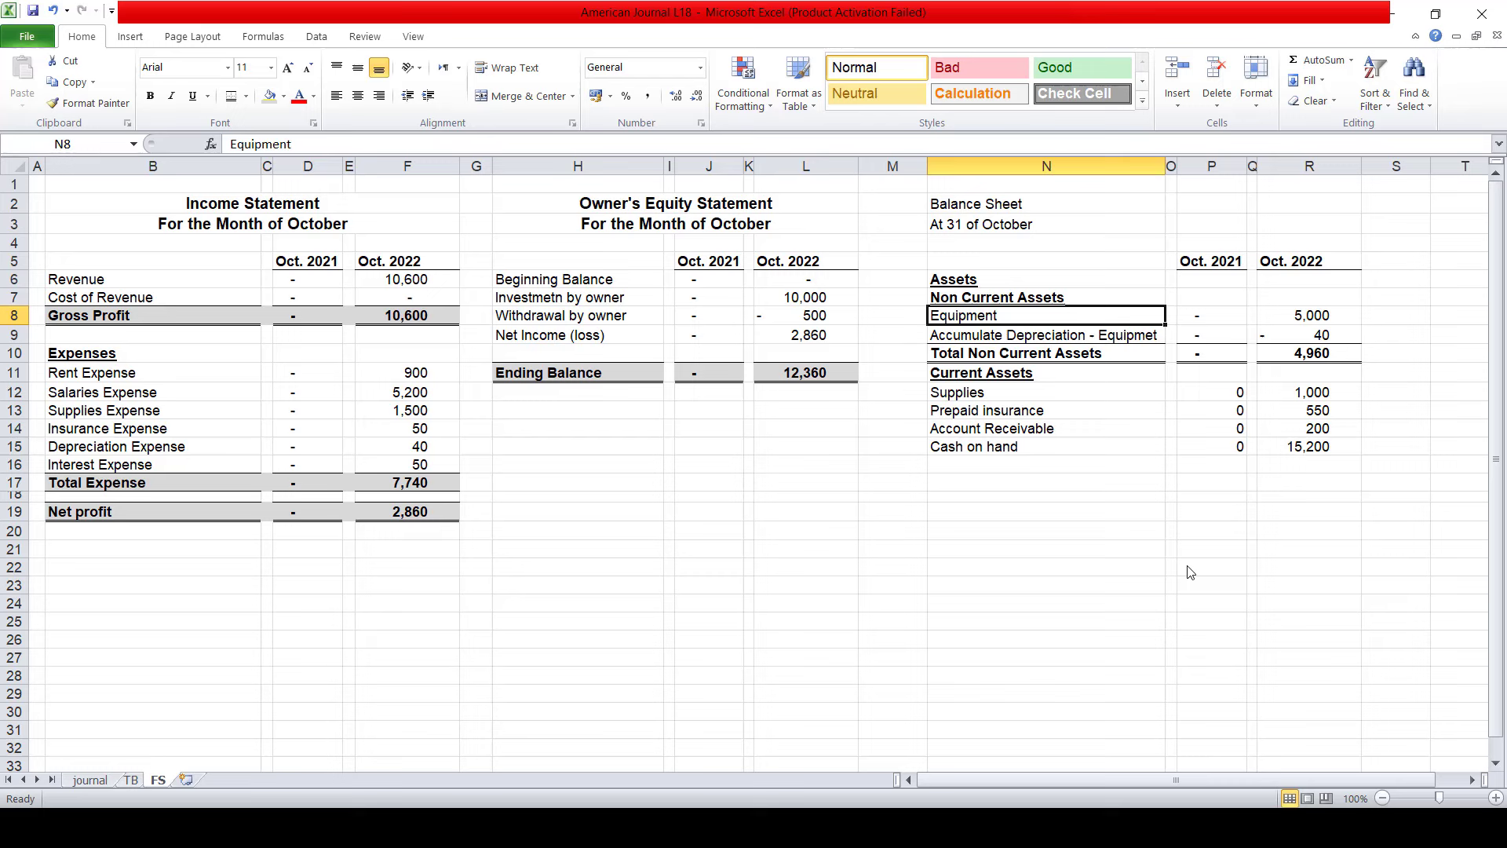
- Format the current asset amounts in P12:R15 with Comma Style and no decimals
key(Right)
key(Right)
key(Down)
key(Down)
key(Down)
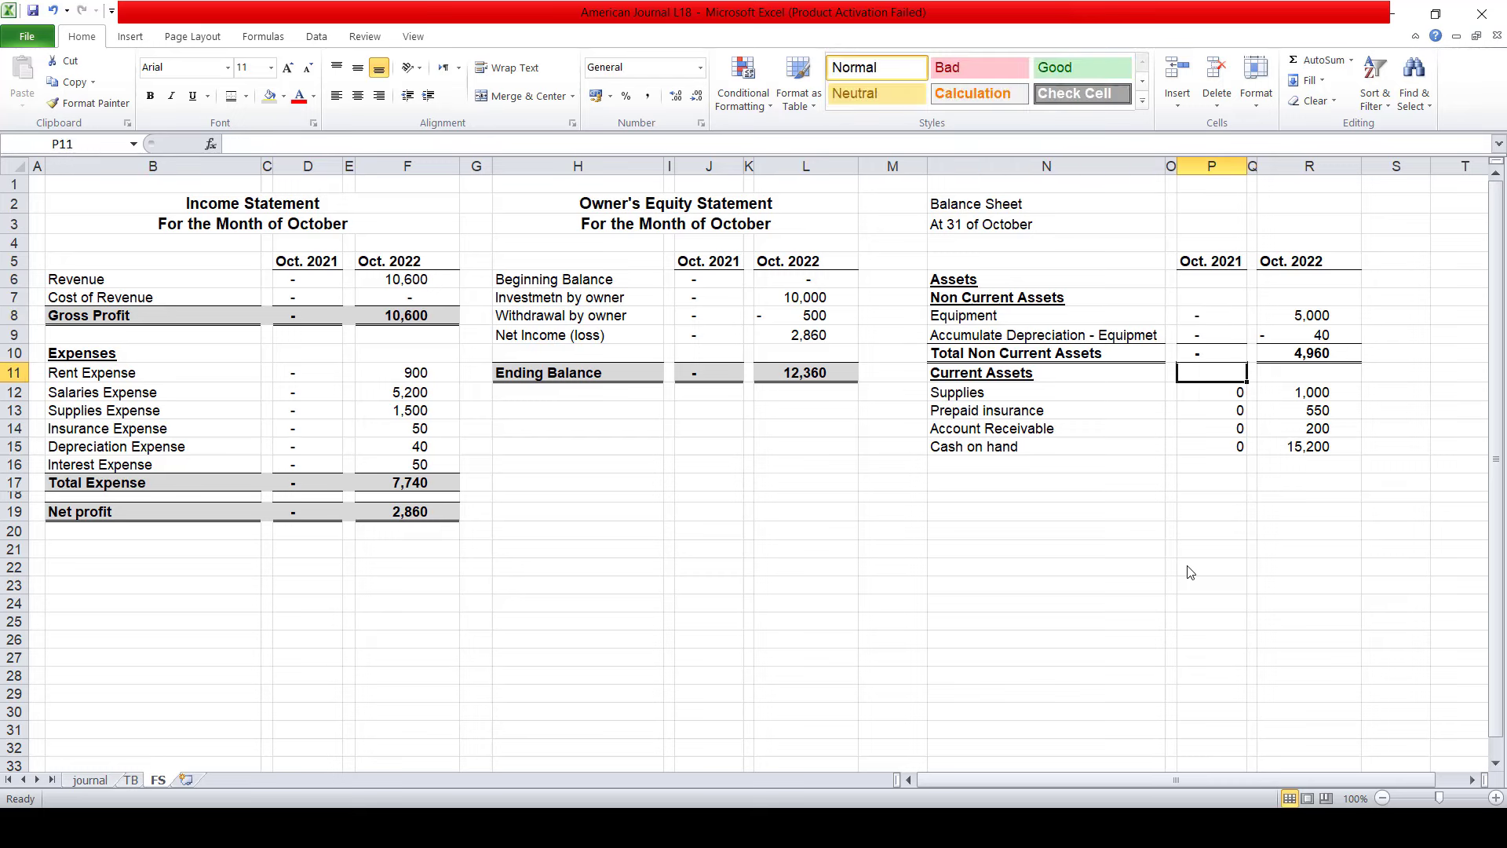
key(Down)
key(Down)
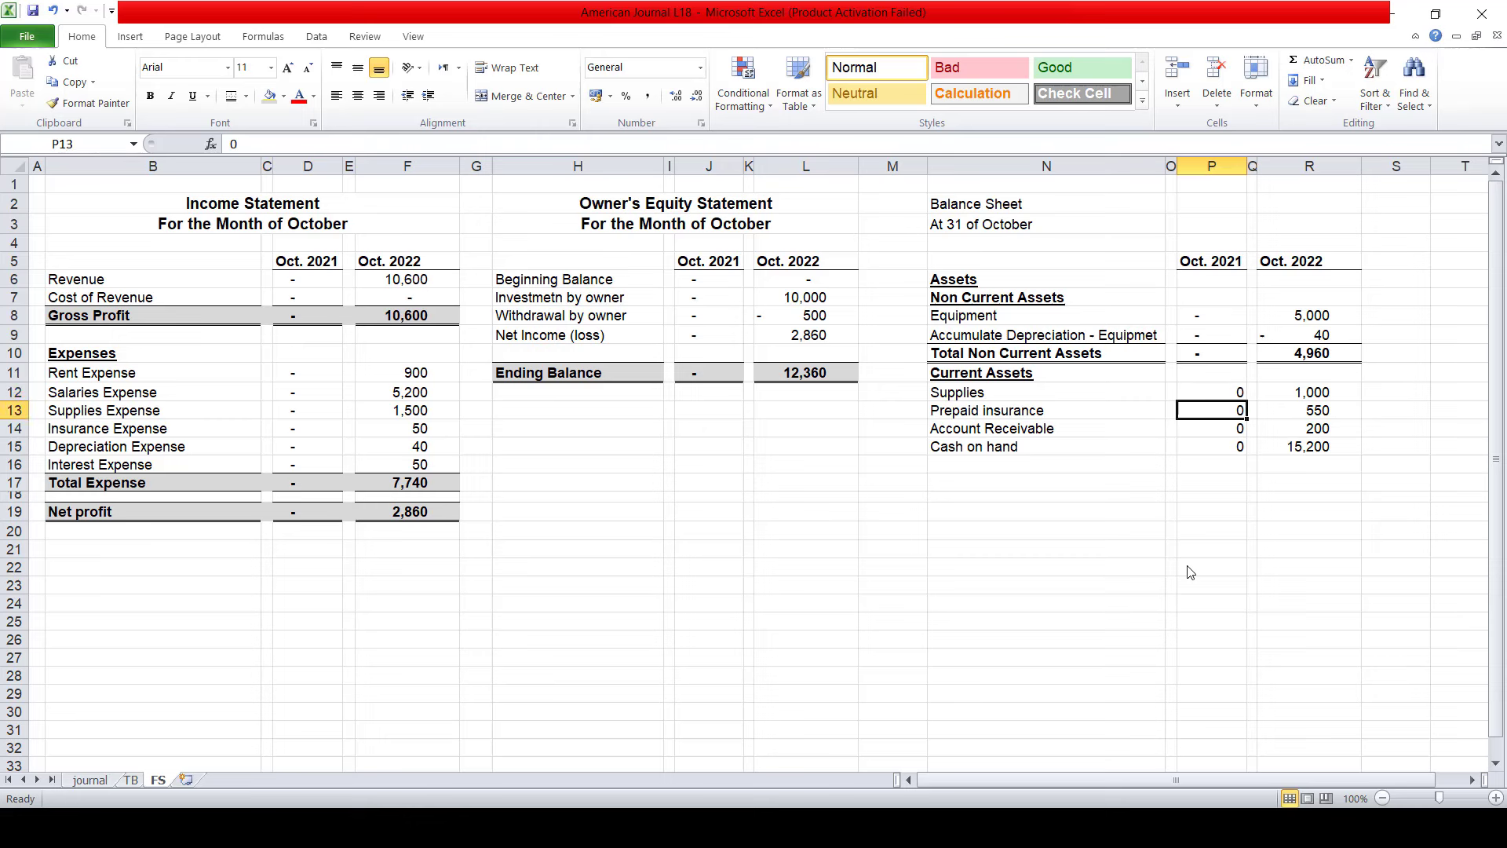
key(Down)
key(Down)
key(Up)
key(Up)
key(Up)
key(shift+Right)
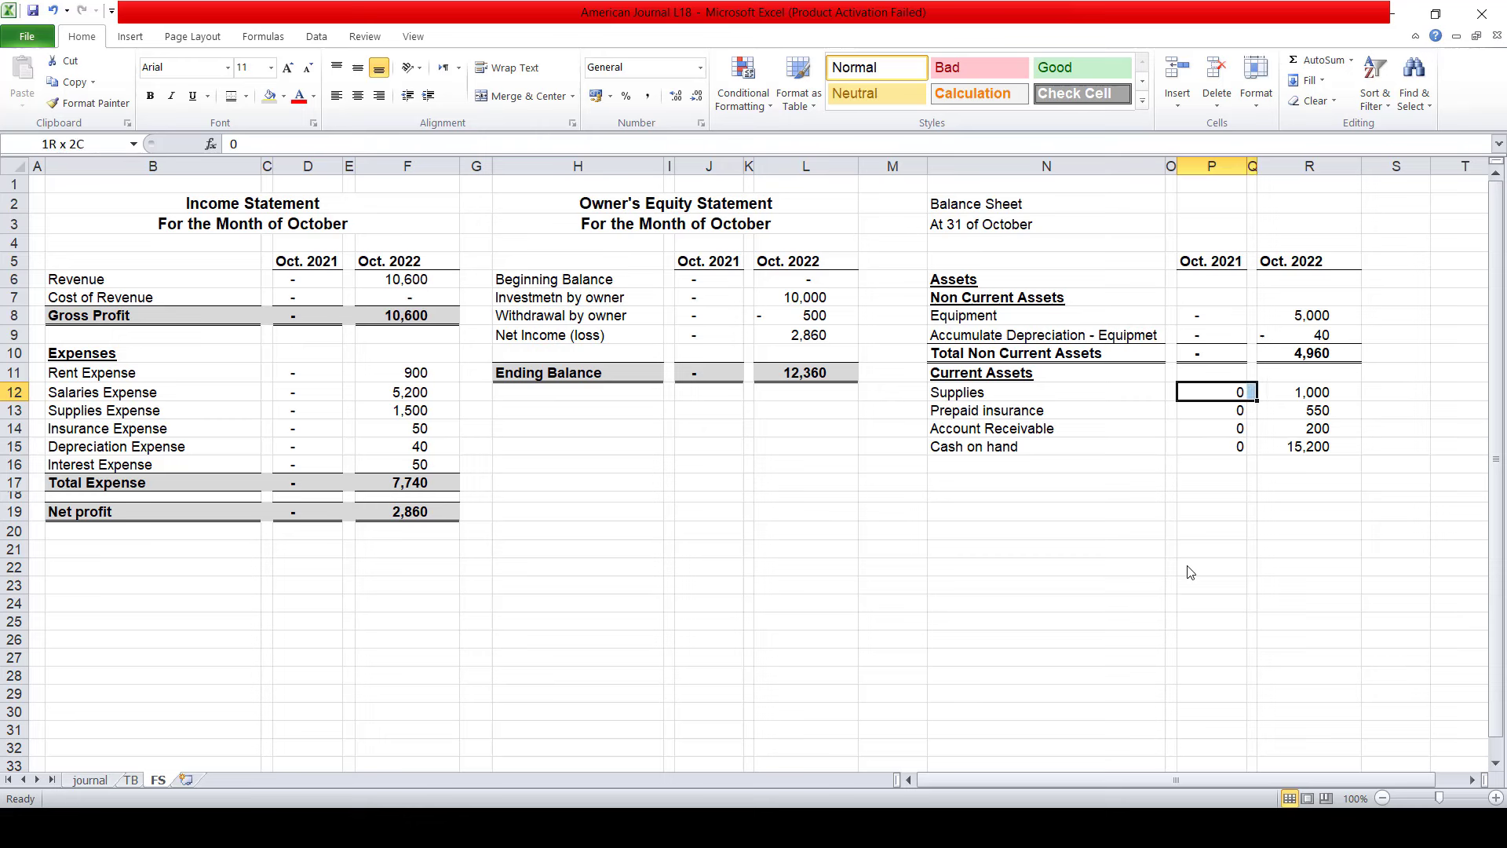
key(shift+Right)
key(shift+Down)
key(shift+Down)
key(shift+Down)
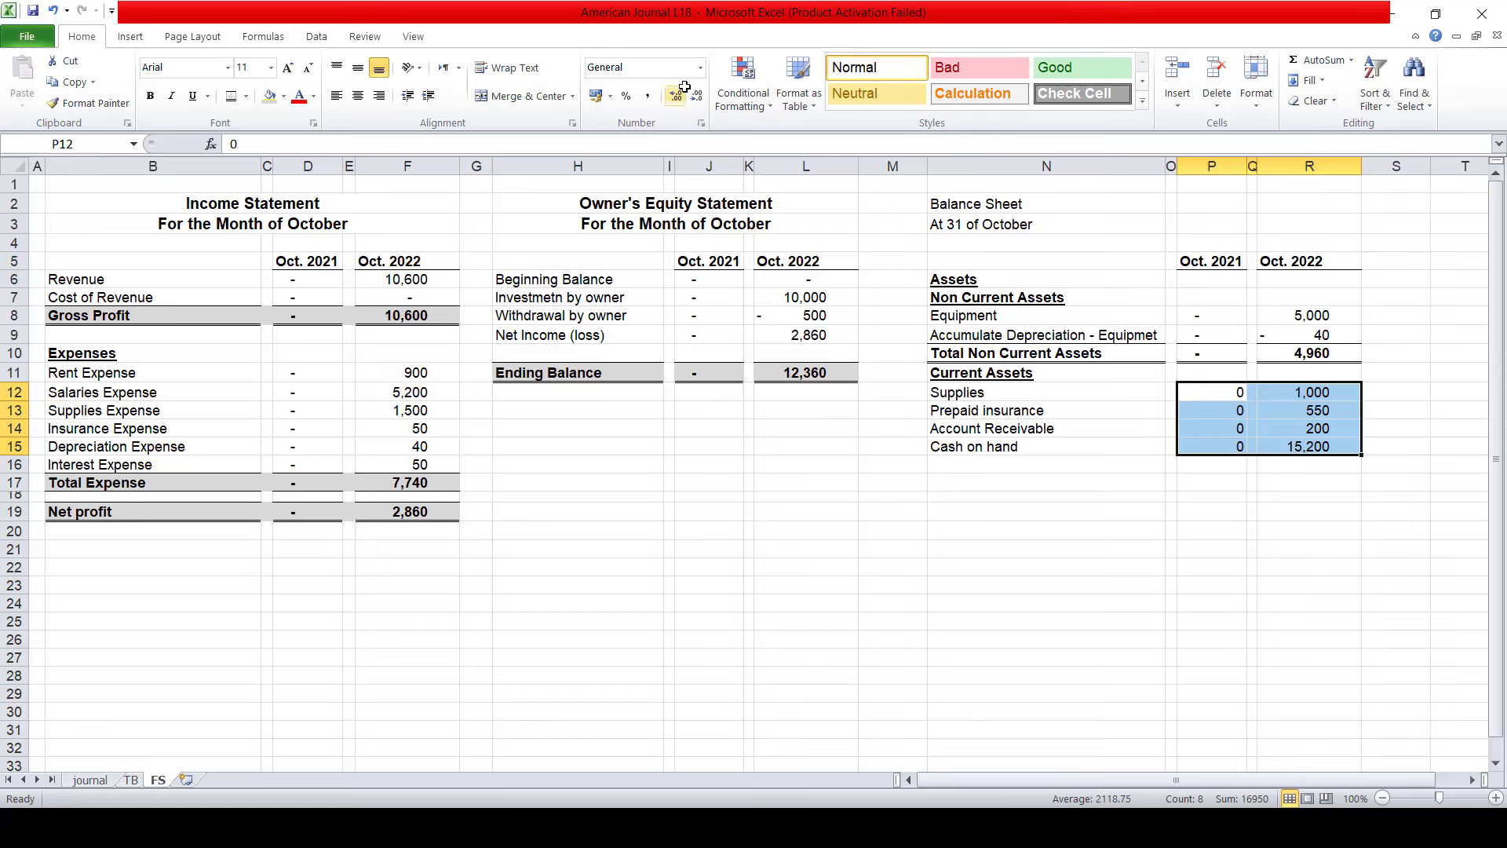
click(649, 97)
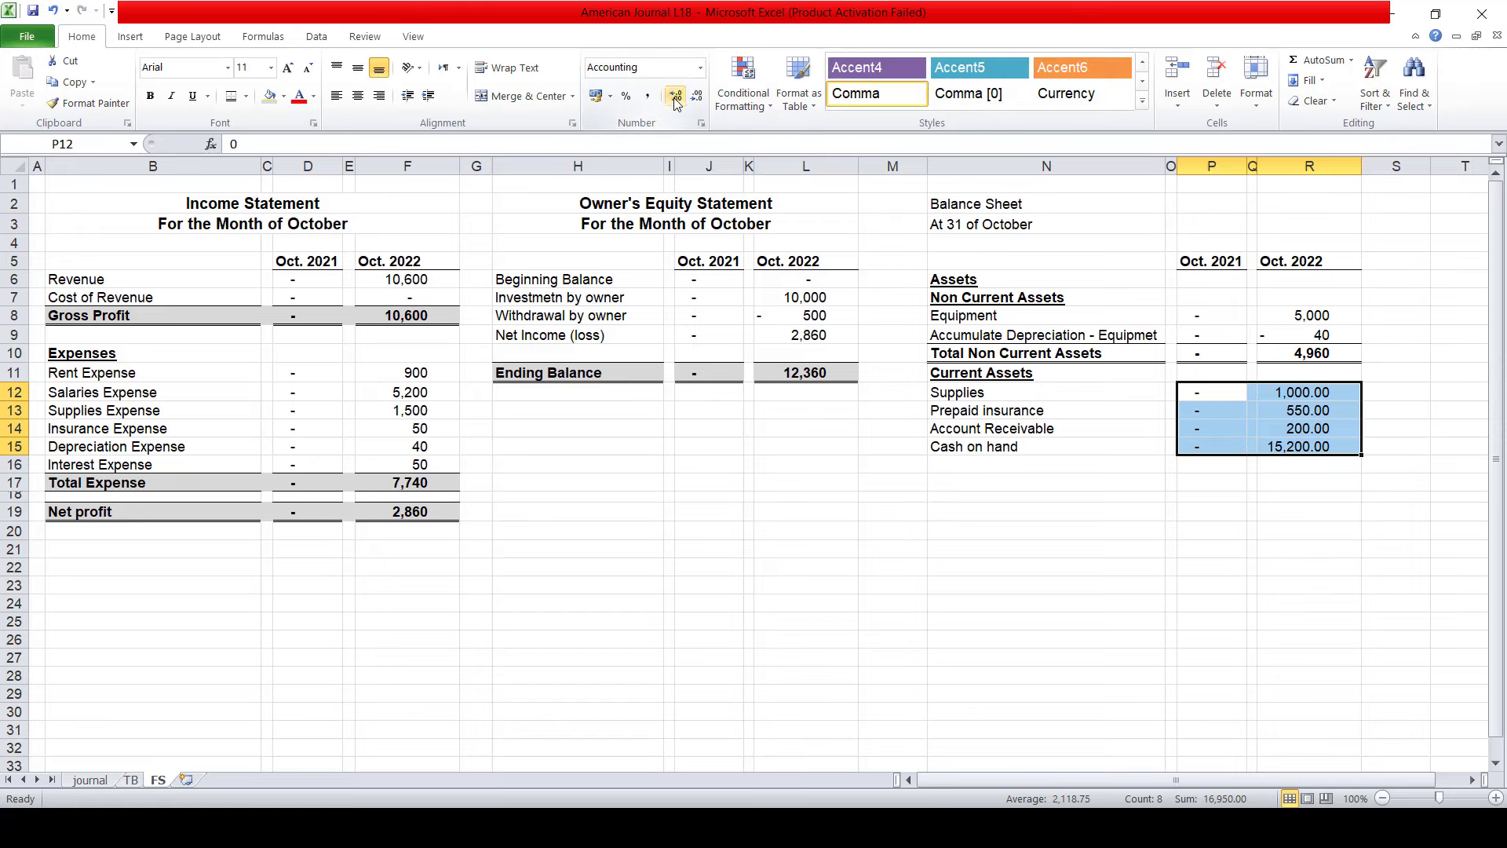
double_click(696, 99)
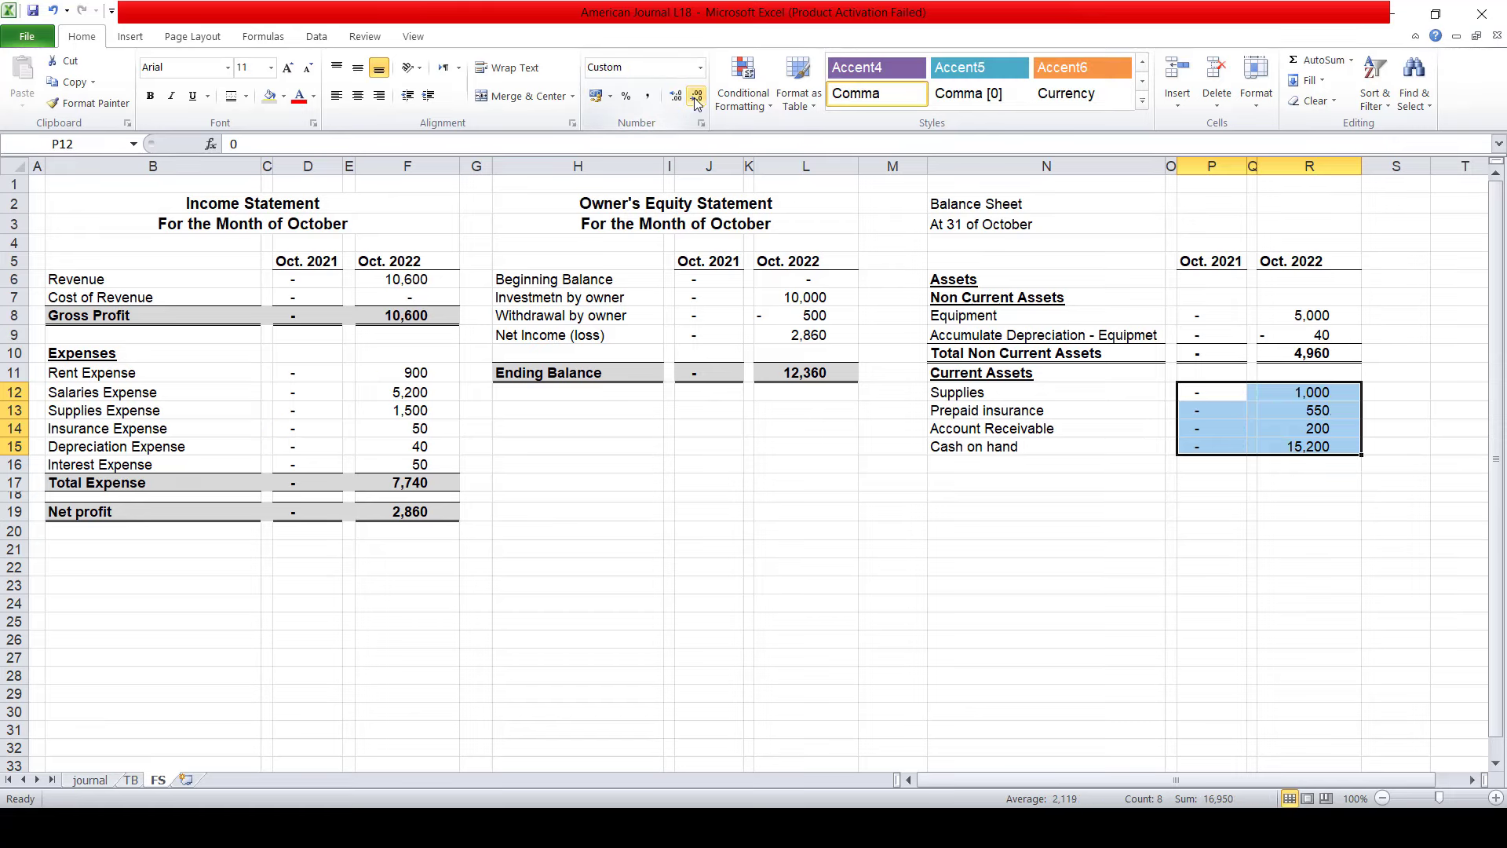
- Copy the Total Non Current Assets row into row 16 below Cash on hand
key(Down)
key(Down)
key(Down)
key(Down)
key(Left)
key(Left)
key(Up)
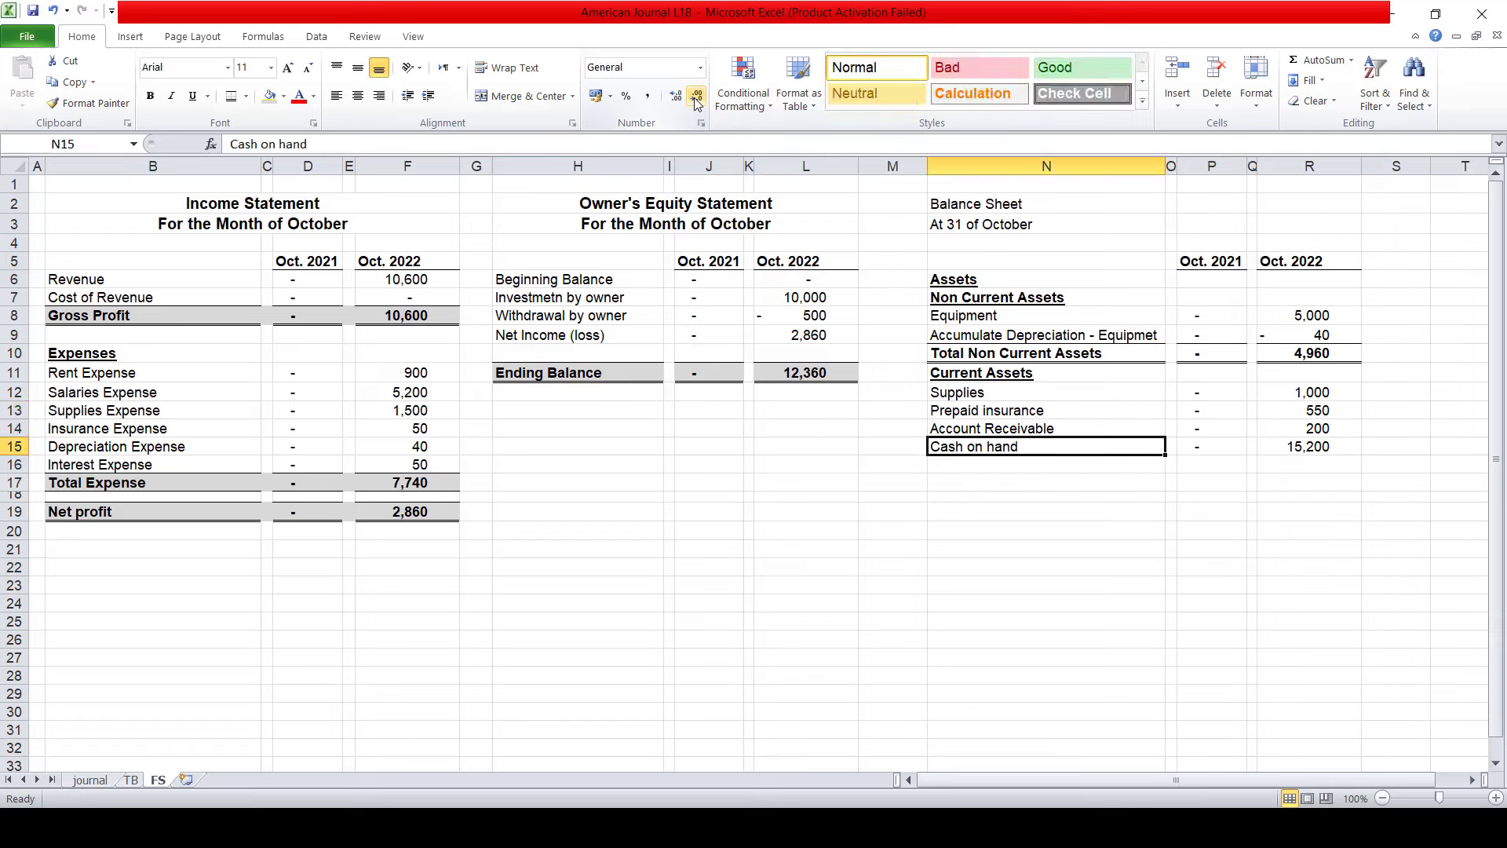
key(Up)
key(Up)
key(Up)
key(Up)
key(Up)
key(shift+Right)
key(shift+Right)
key(shift+Right)
key(shift+Right)
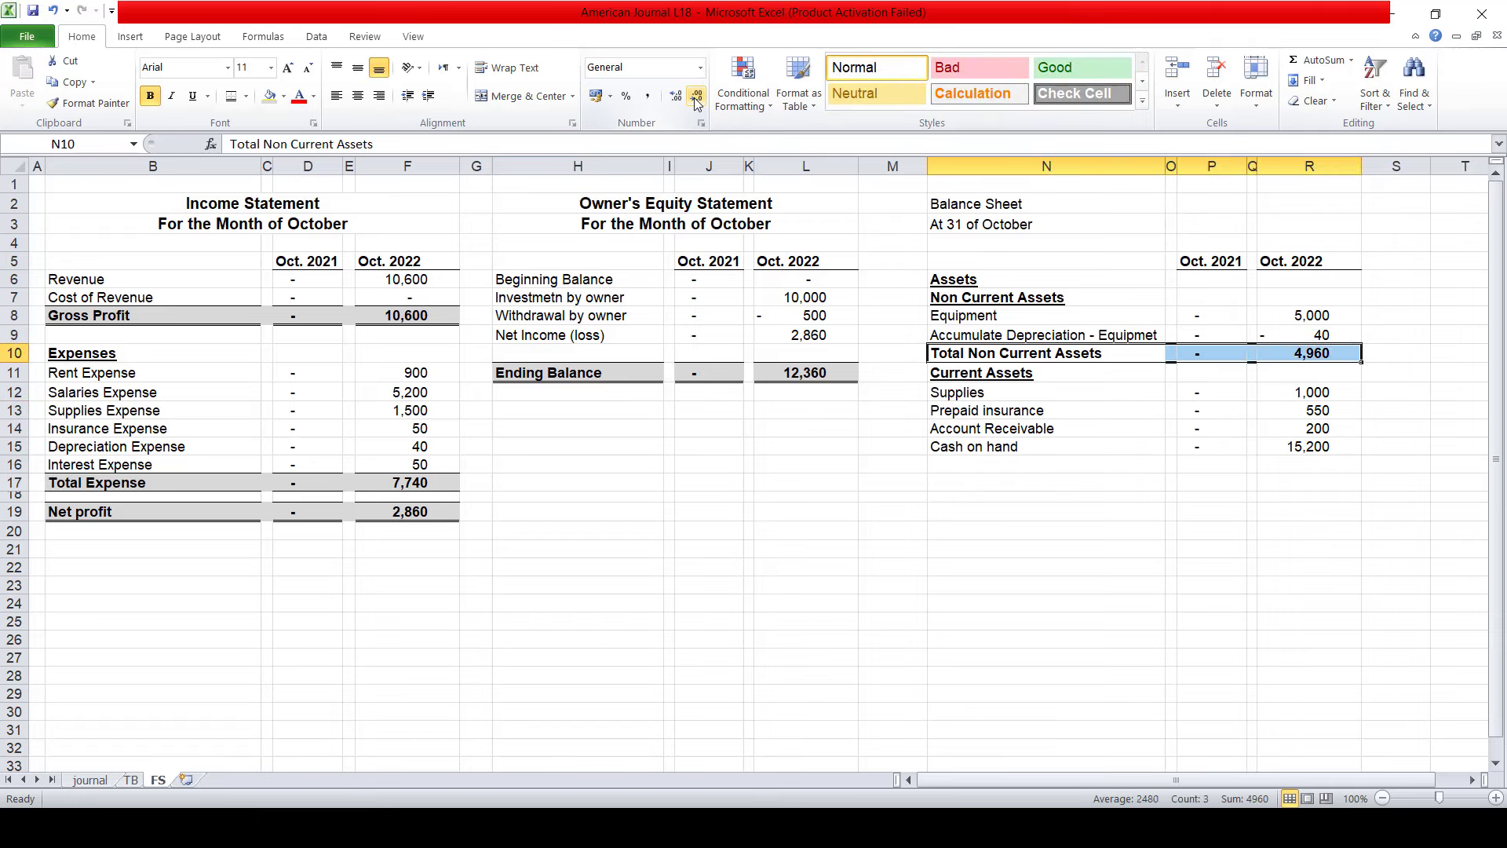
key(ctrl+c)
key(Down)
key(Down)
key(Down)
key(Down)
key(Down)
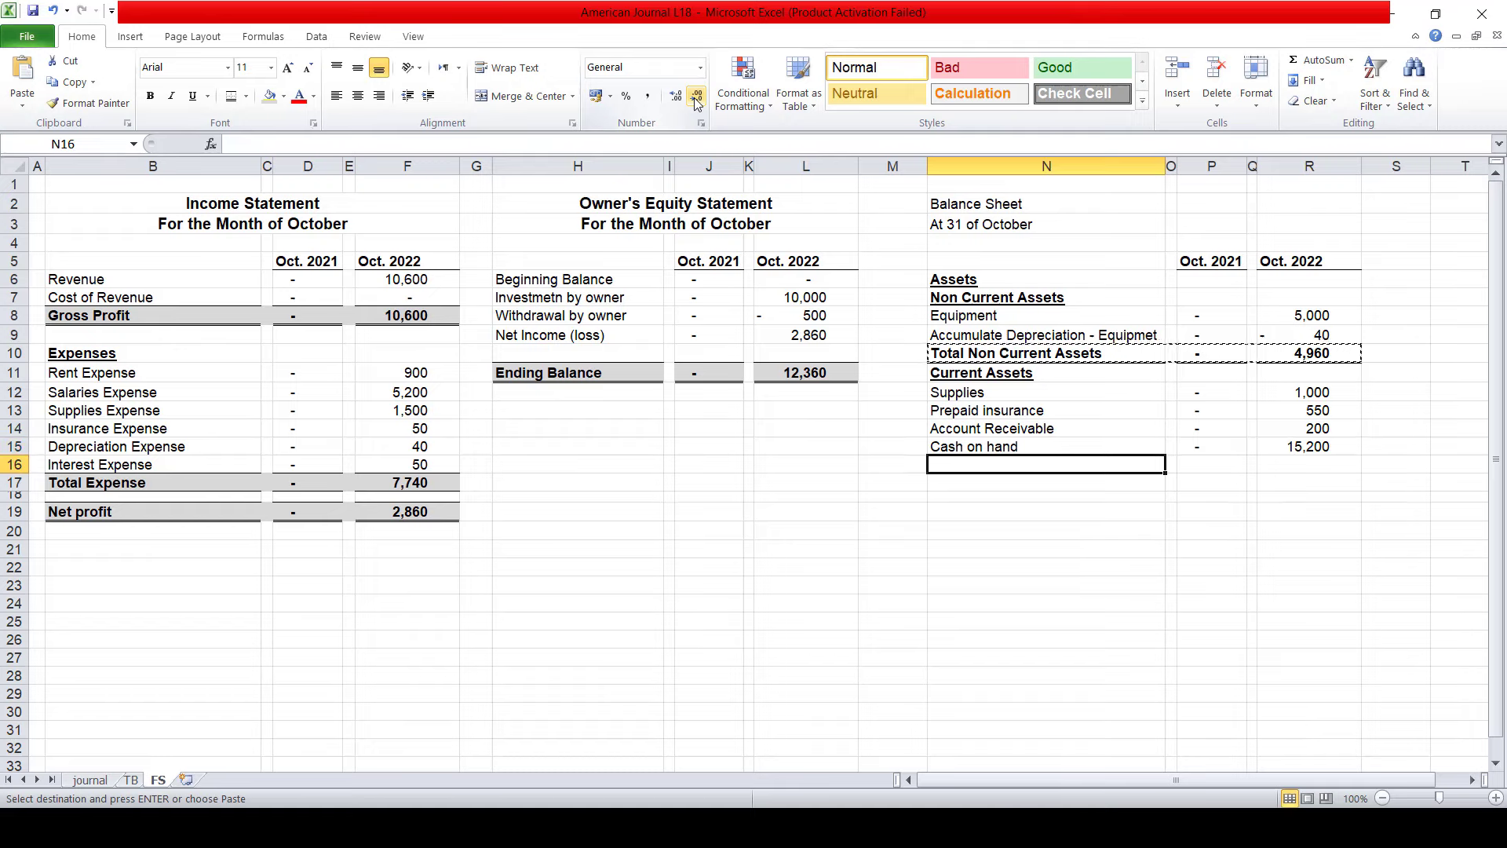
key(shift+Right)
key(shift+Right)
key(shift+Right)
key(Return)
key(Left)
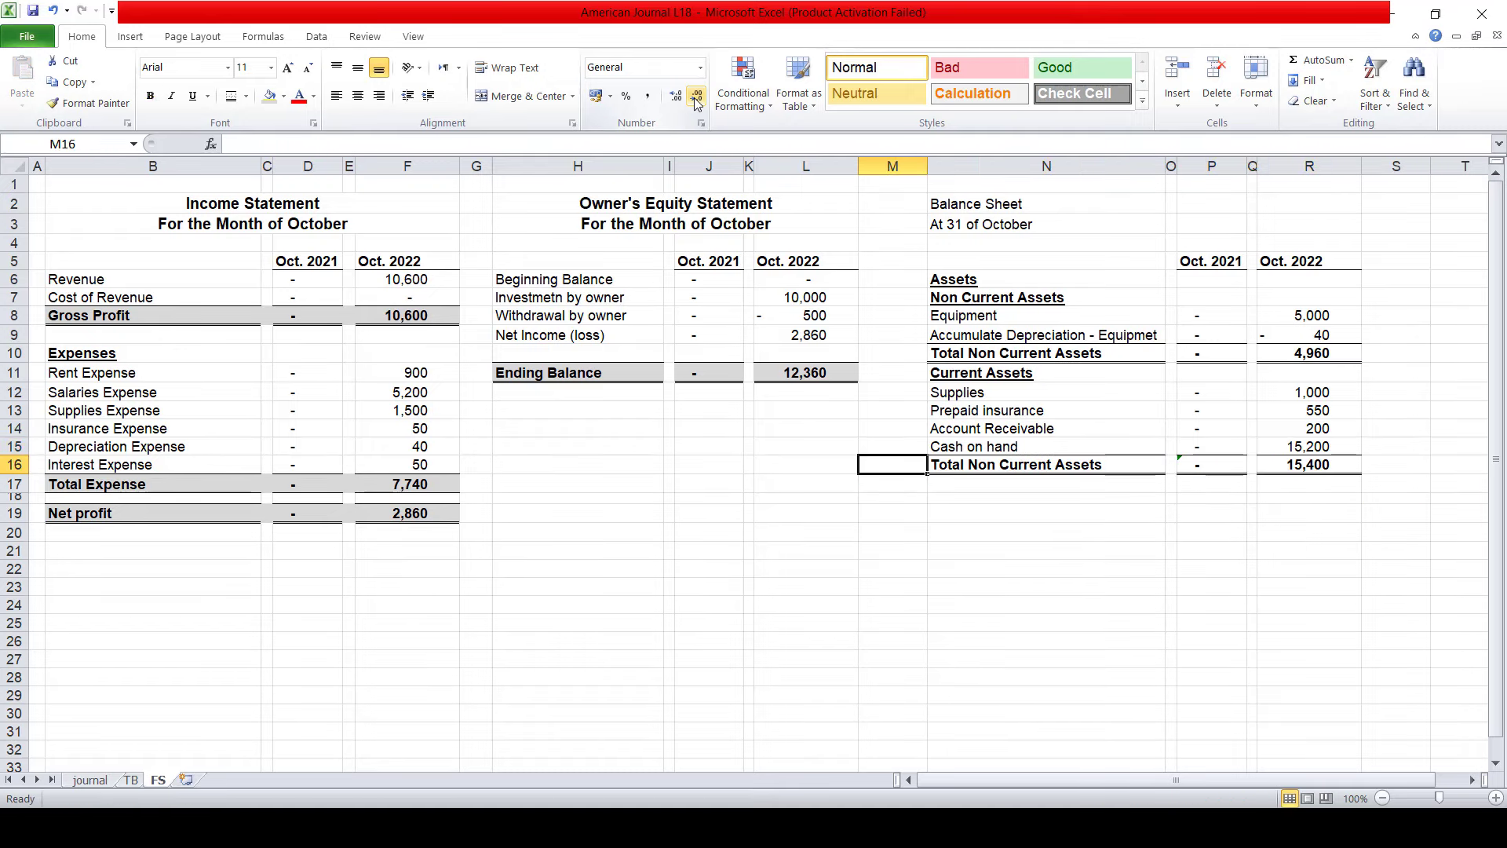
key(Right)
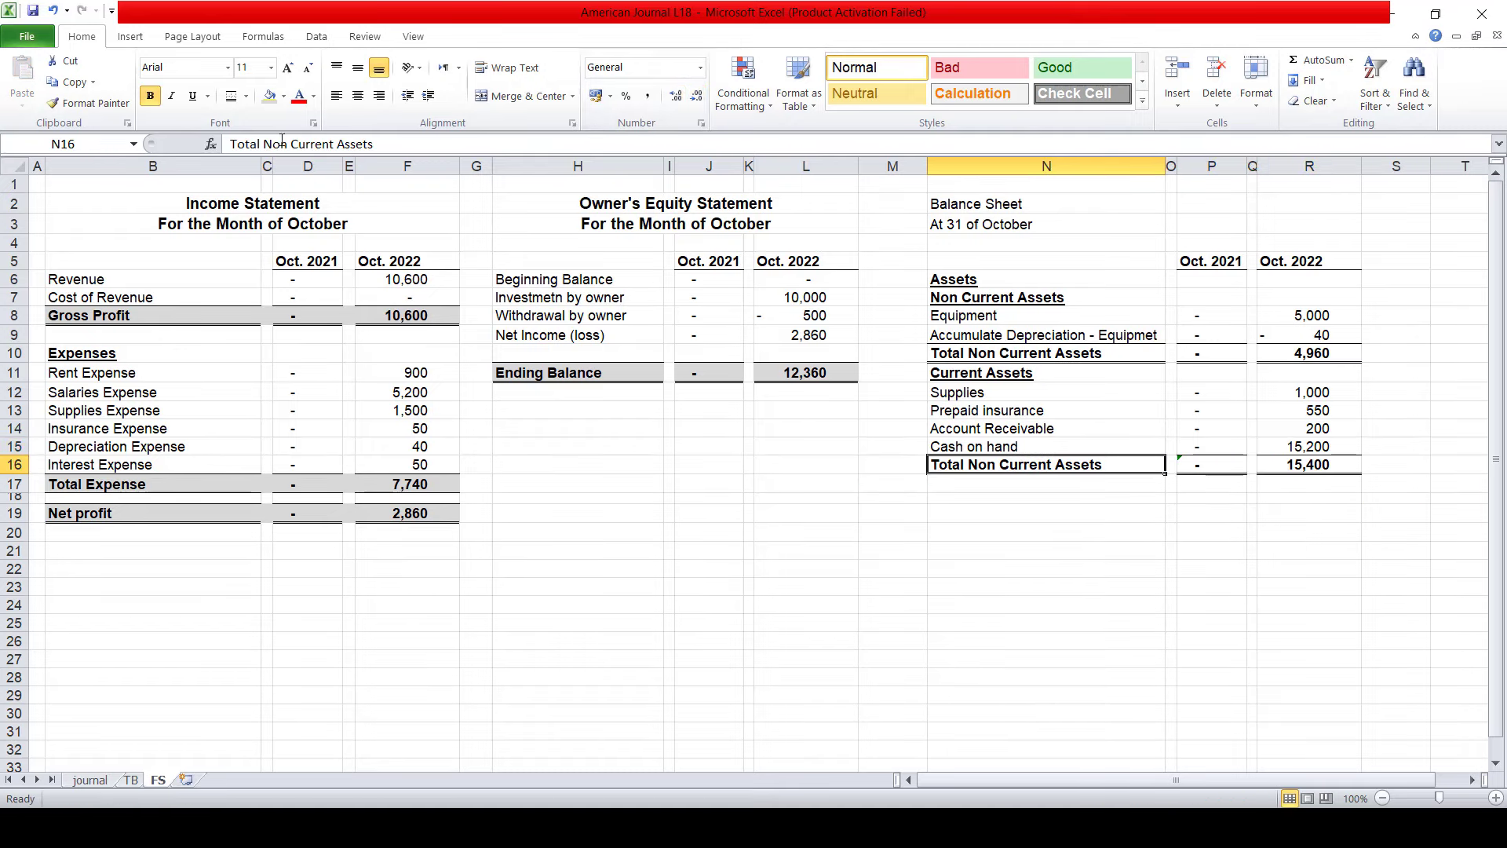
- Rename the copied row Total Current Assets and extend its Oct. 2022 SUM to R12:R15, totalling 16,950
double_click(282, 144)
key(Delete)
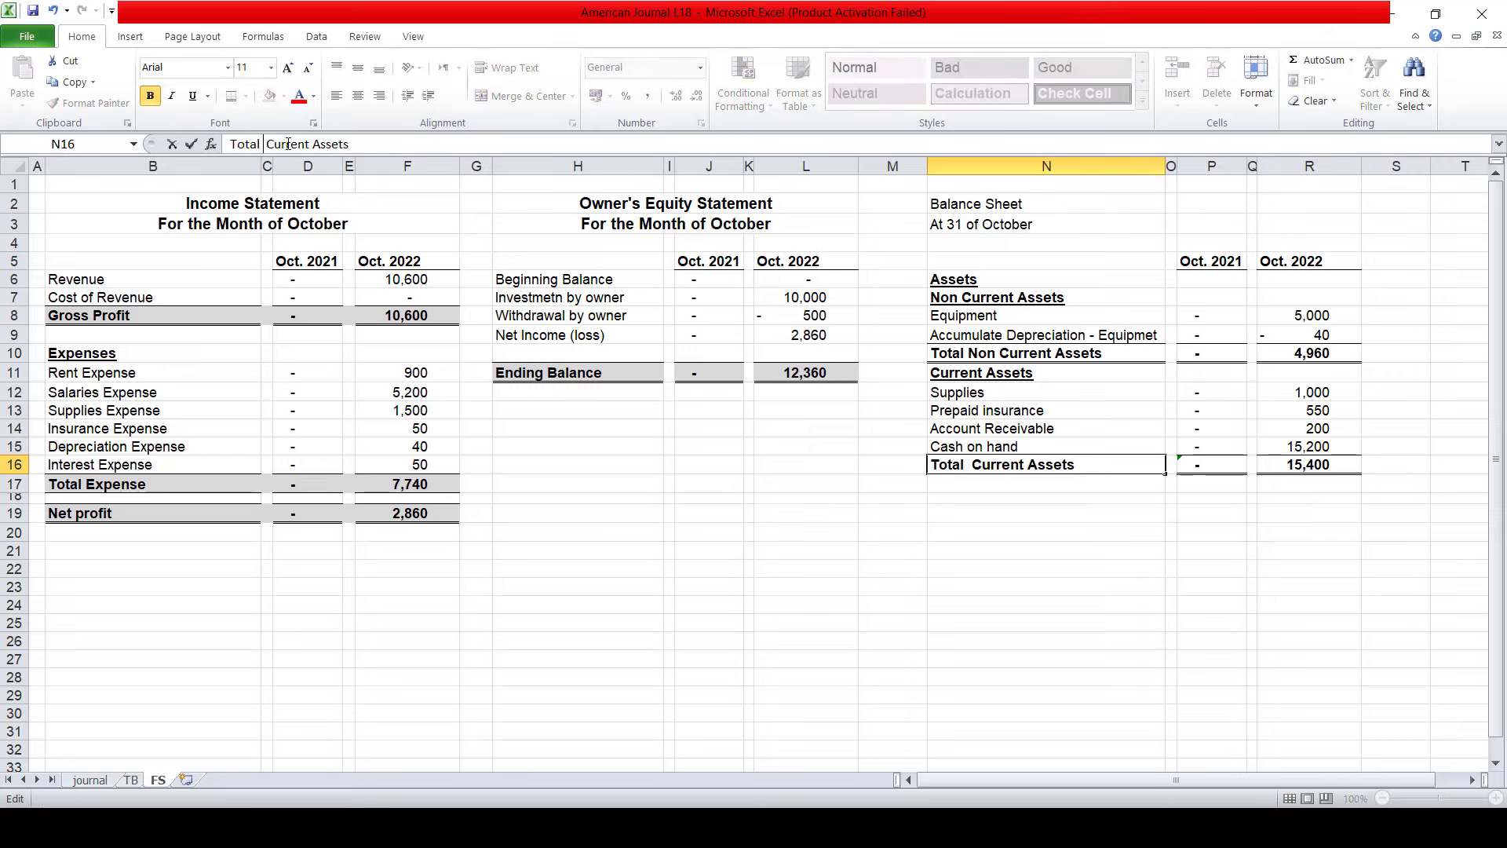
key(BackSpace)
key(Return)
key(Up)
key(Right)
key(Right)
key(Right)
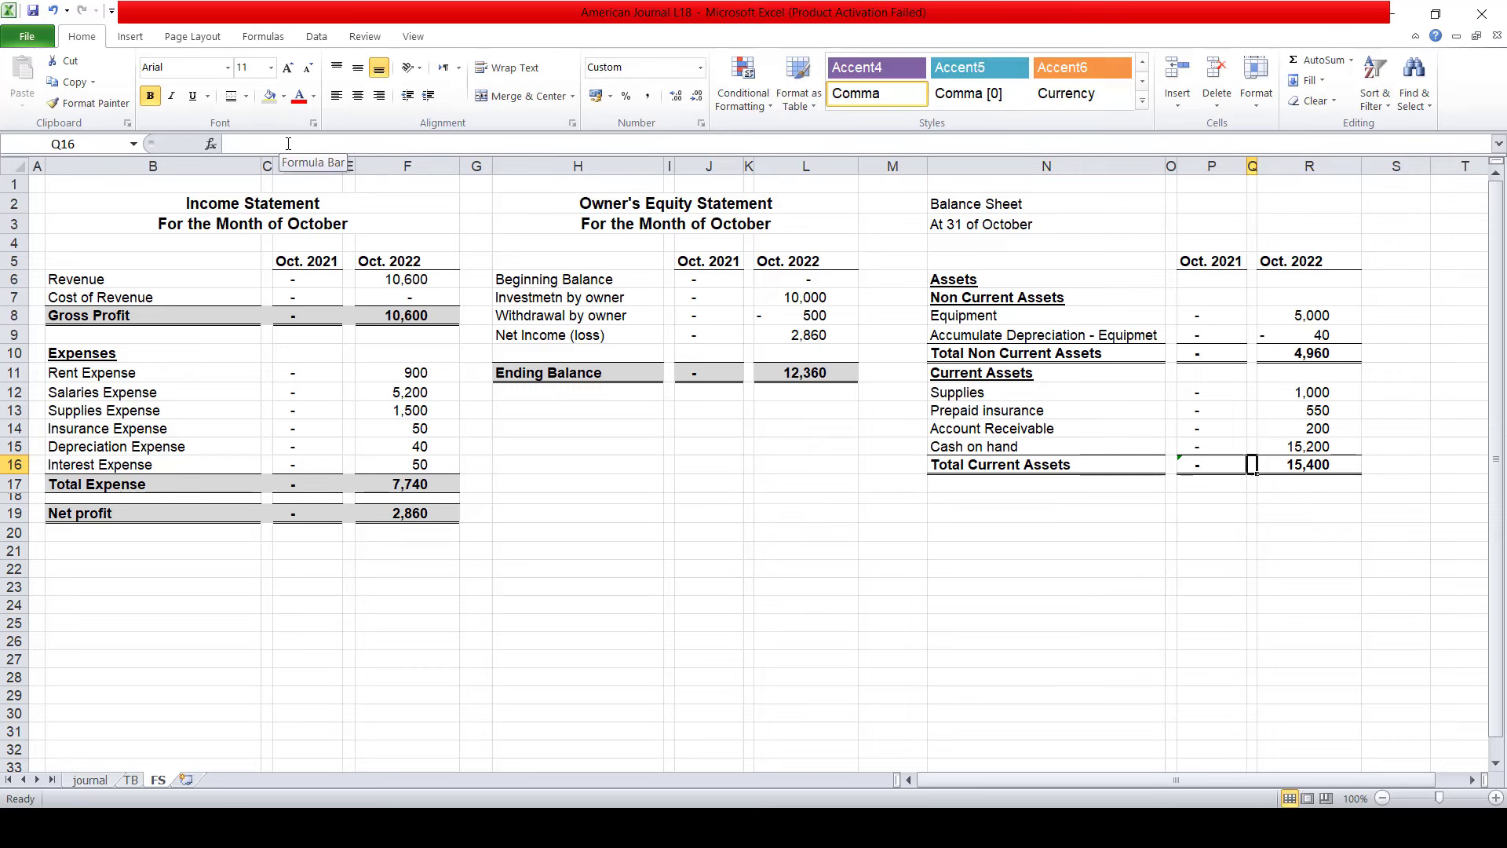
key(Right)
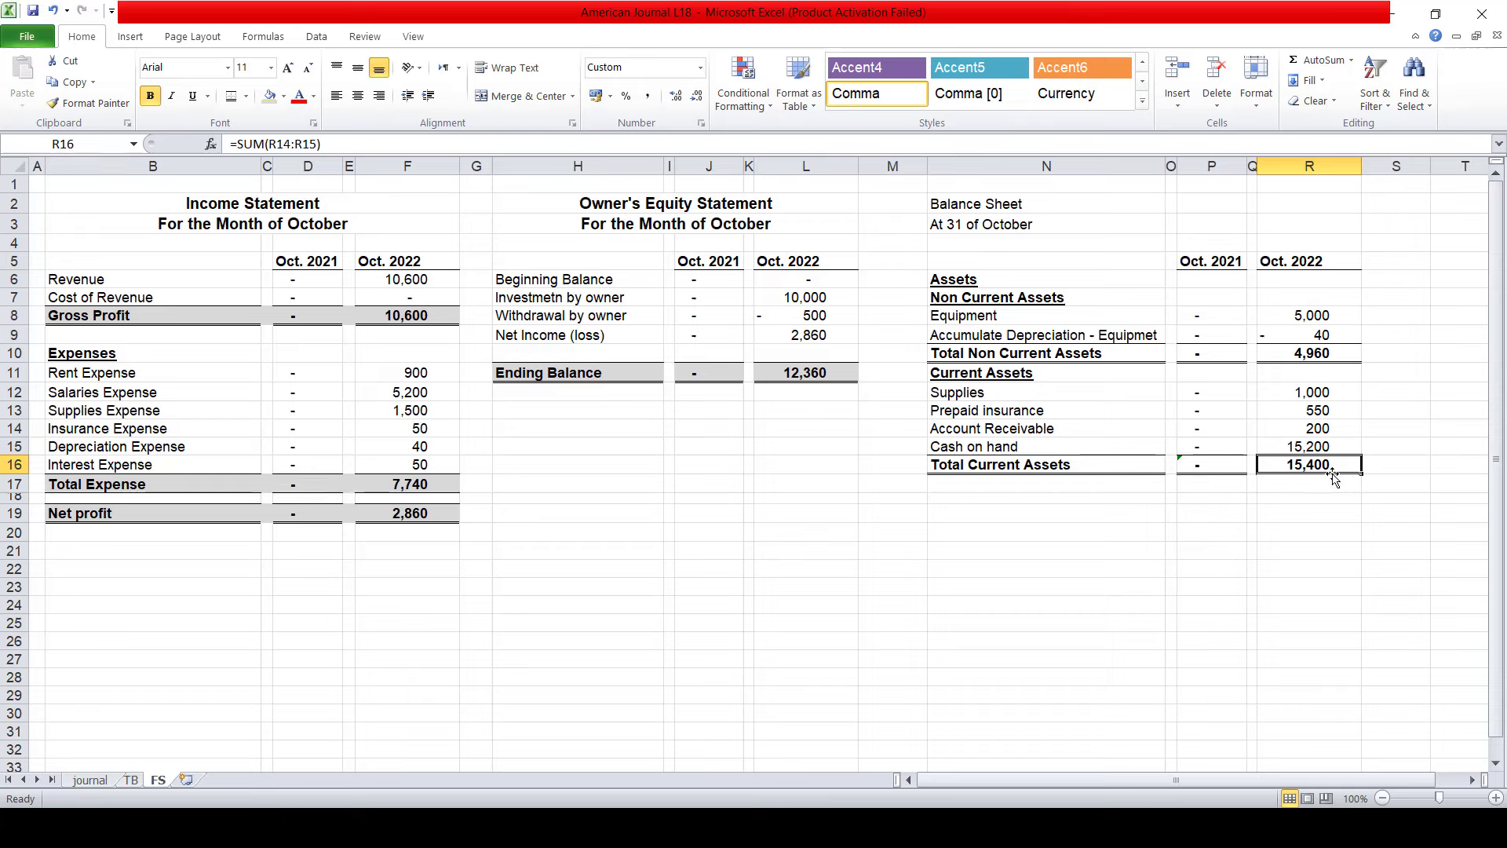
double_click(1332, 464)
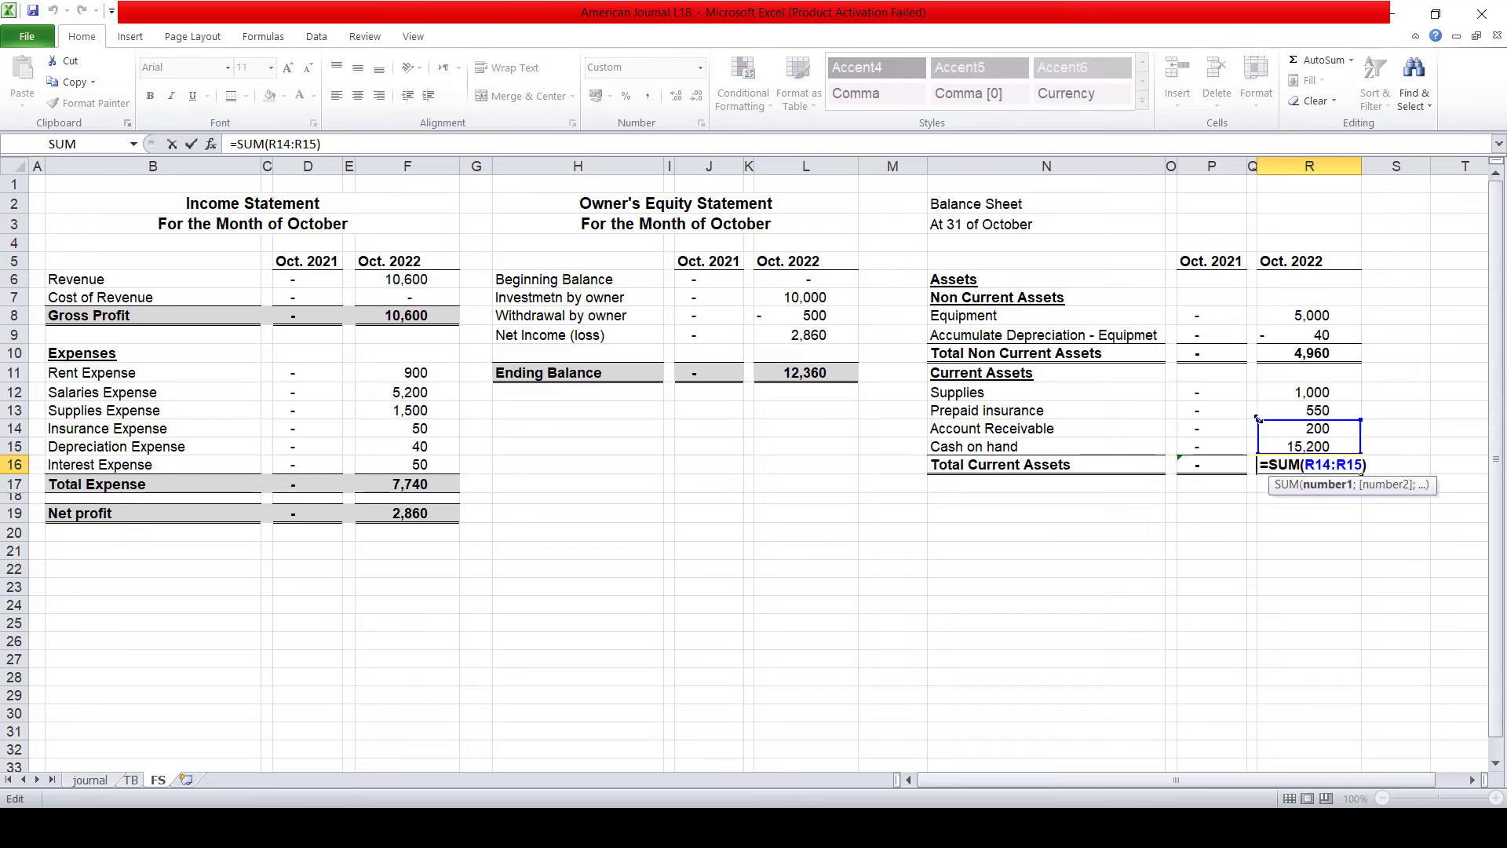
drag(1257, 419, 1258, 401)
key(Return)
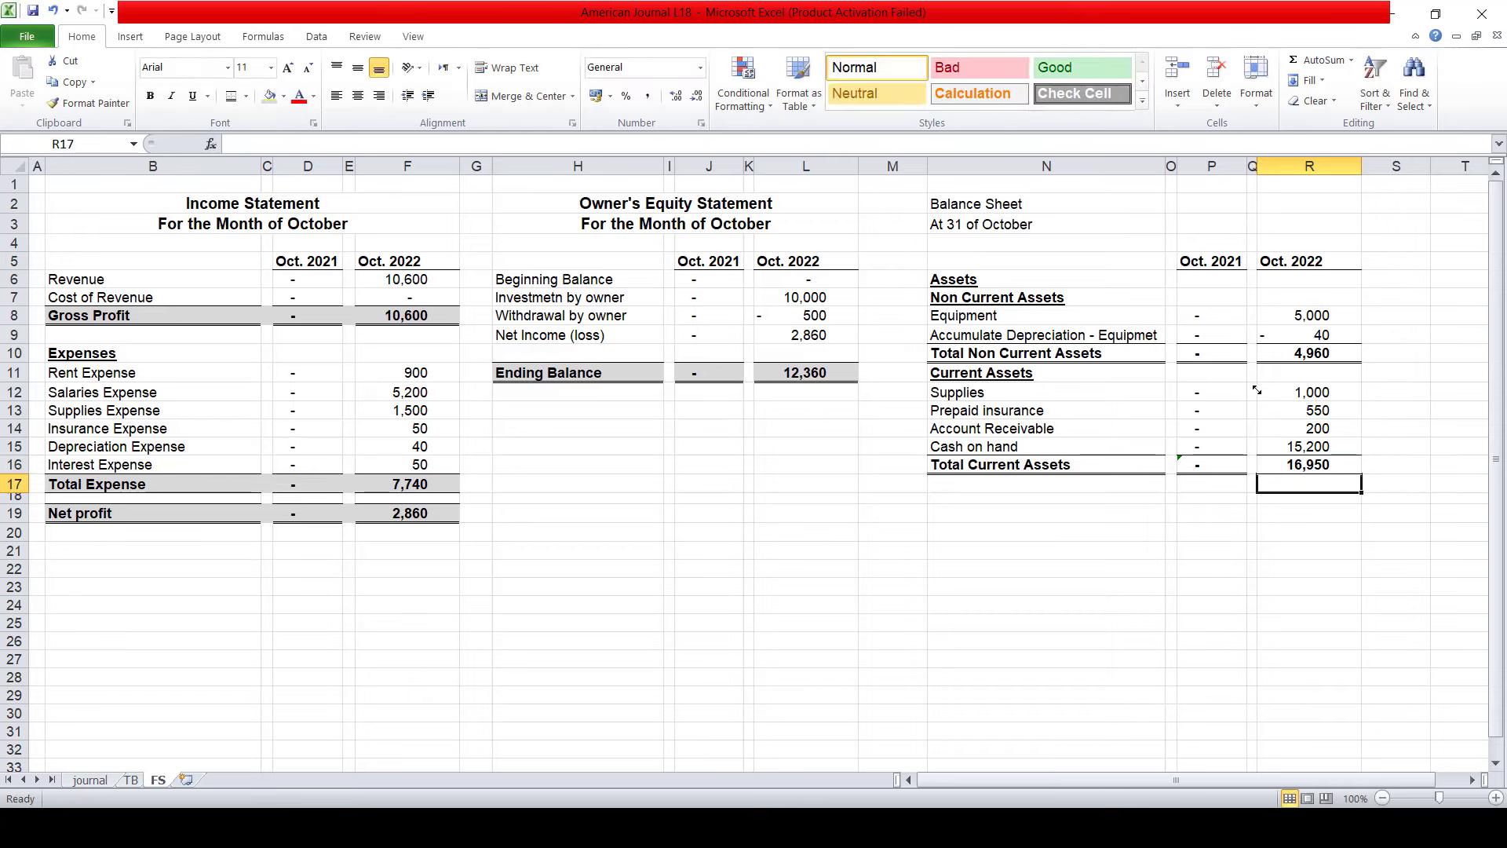
key(Down)
key(Down)
key(Down)
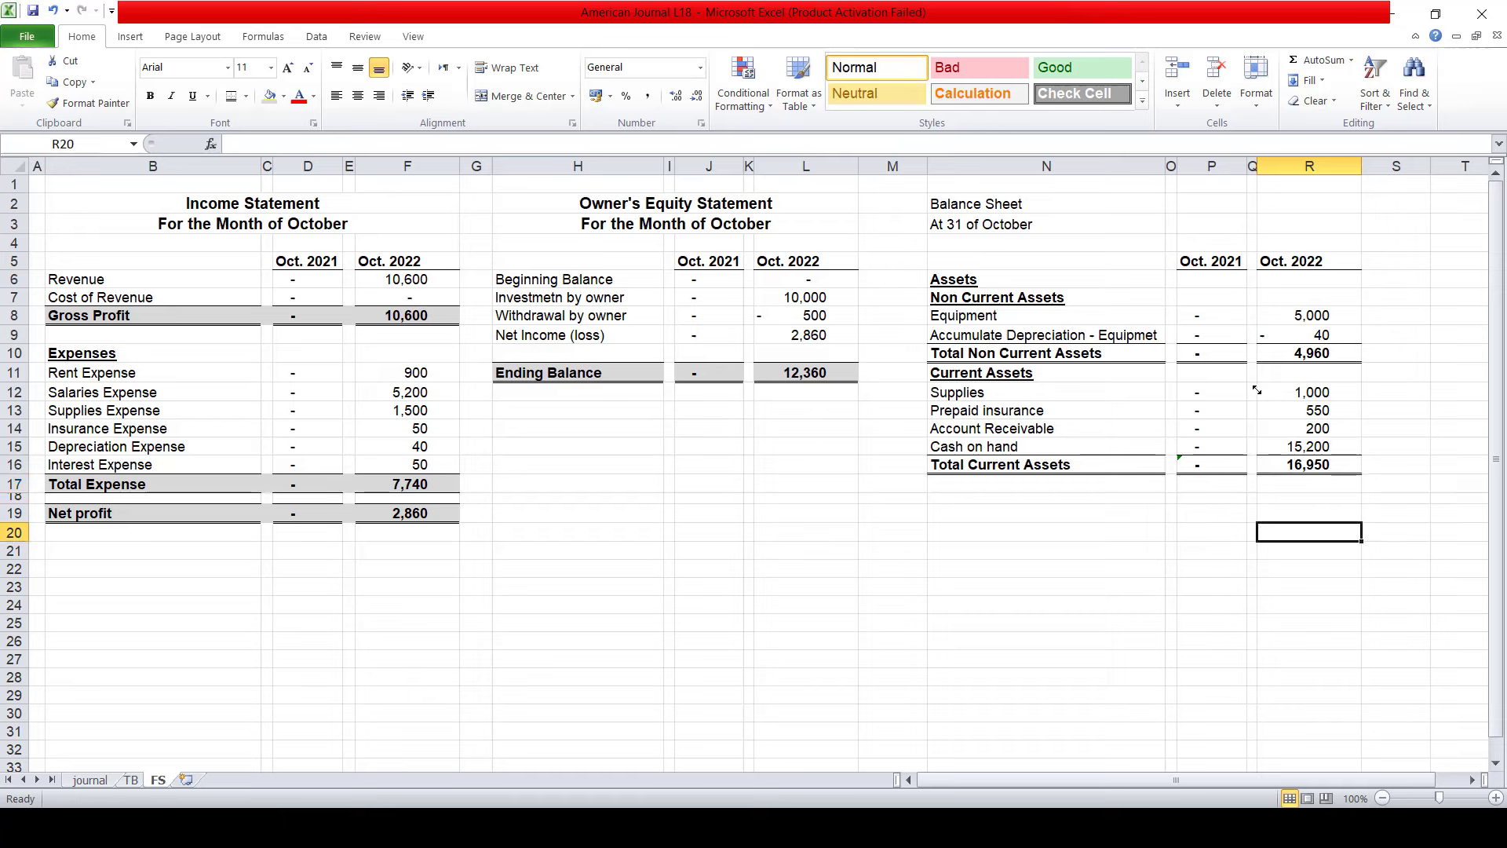
- Give the Assets heading a double underline
key(Up)
key(Left)
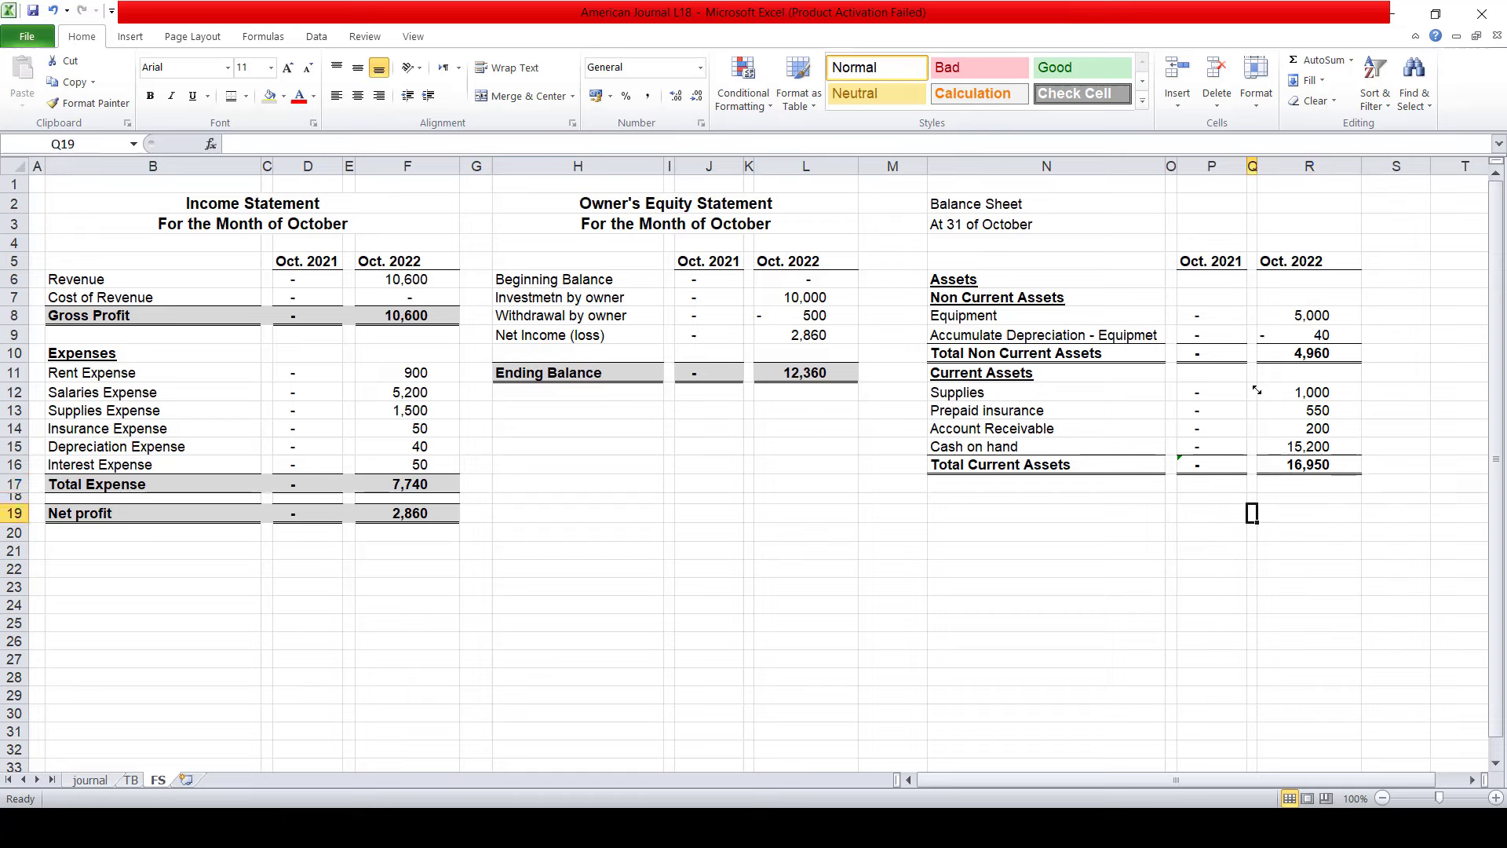
key(Up)
key(Left)
key(Left)
key(Up)
key(Left)
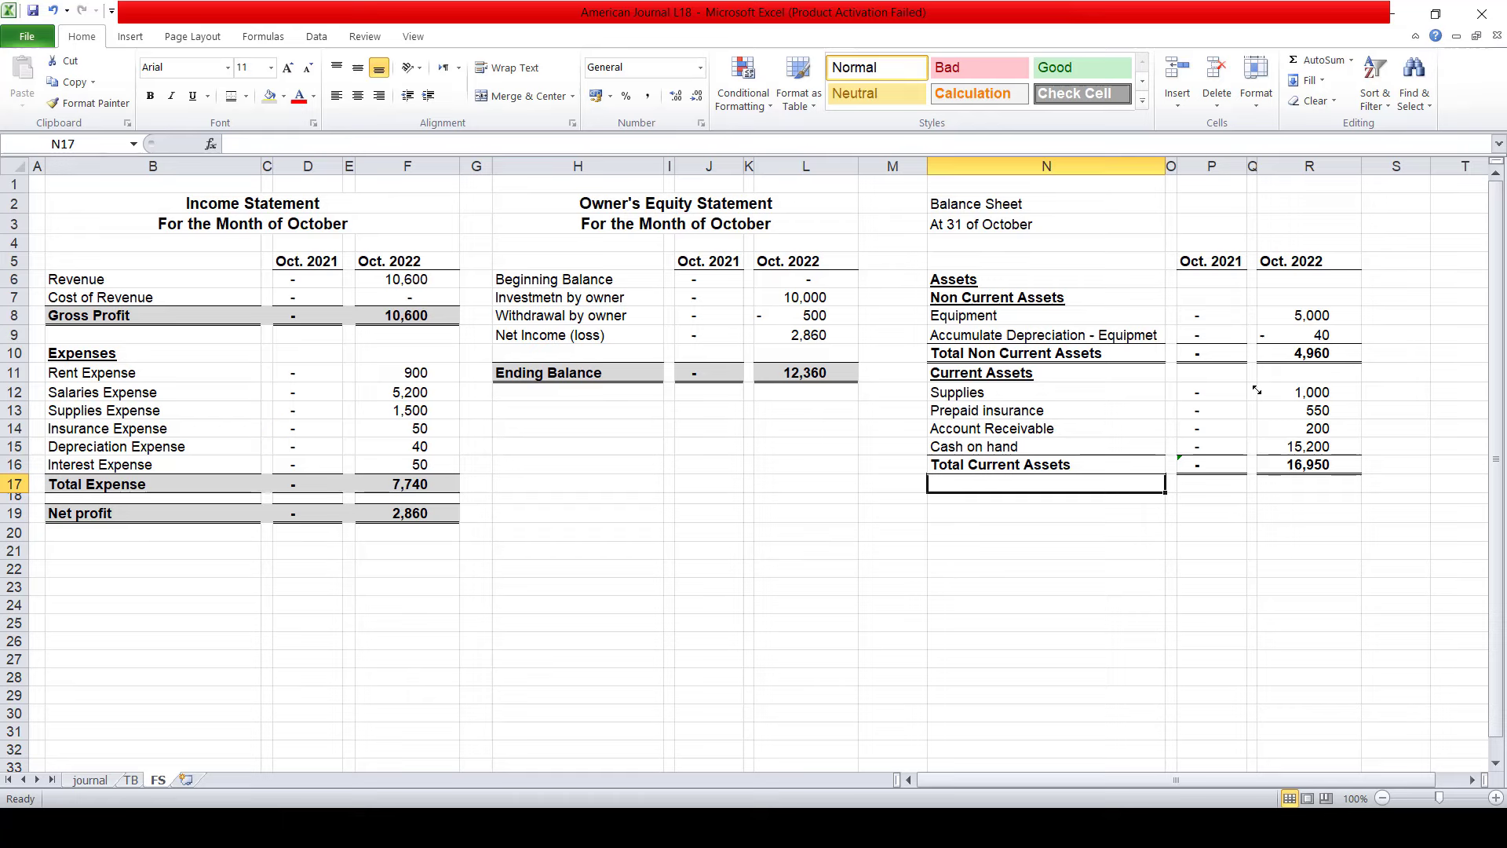
click(1011, 284)
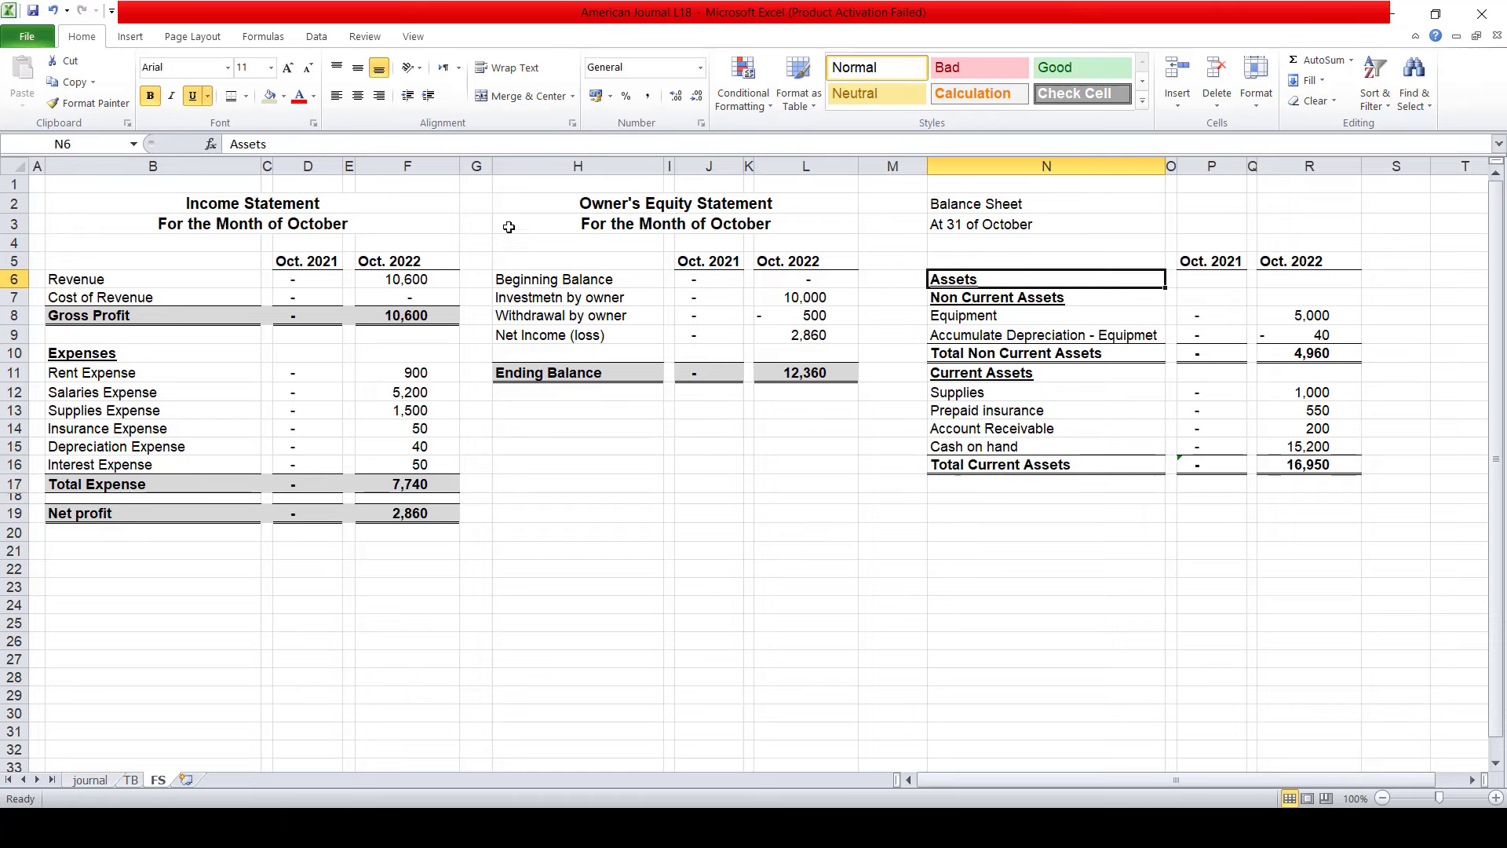
click(209, 95)
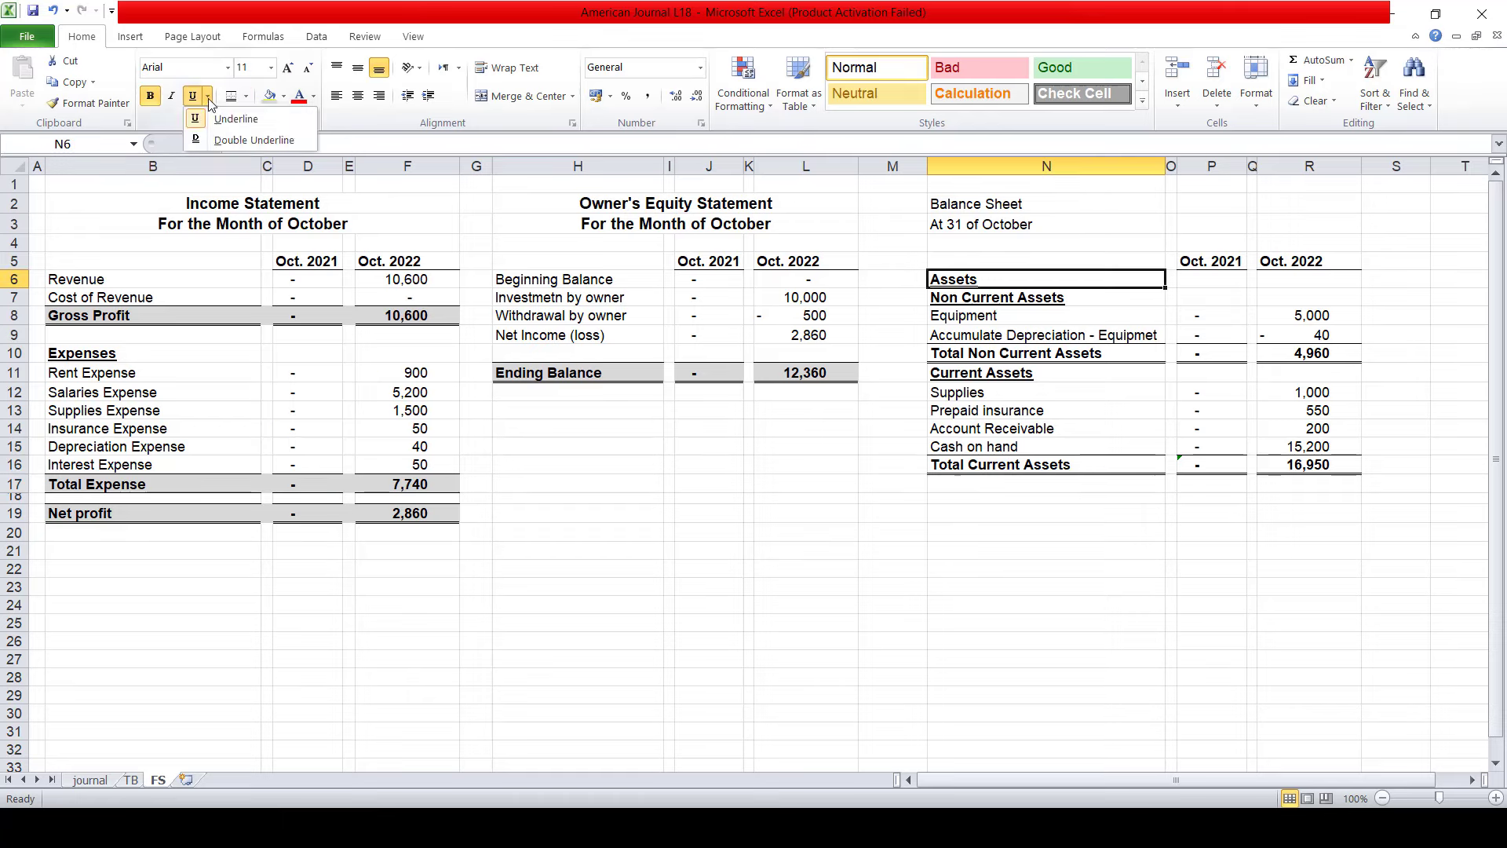
click(236, 123)
key(Down)
key(Down)
key(Down)
key(Down)
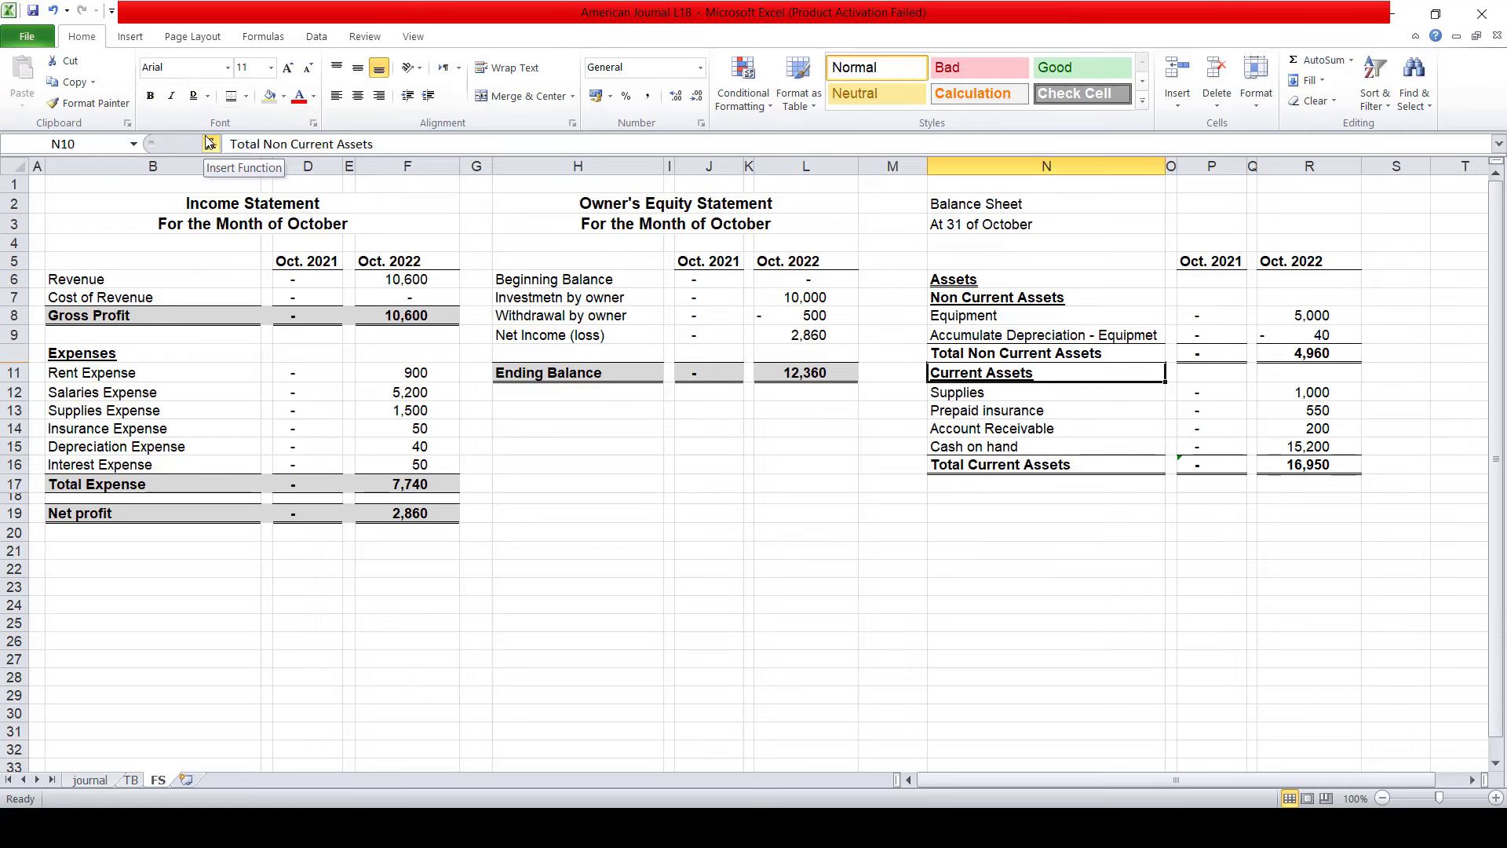
key(Down)
key(Down)
key(Down)
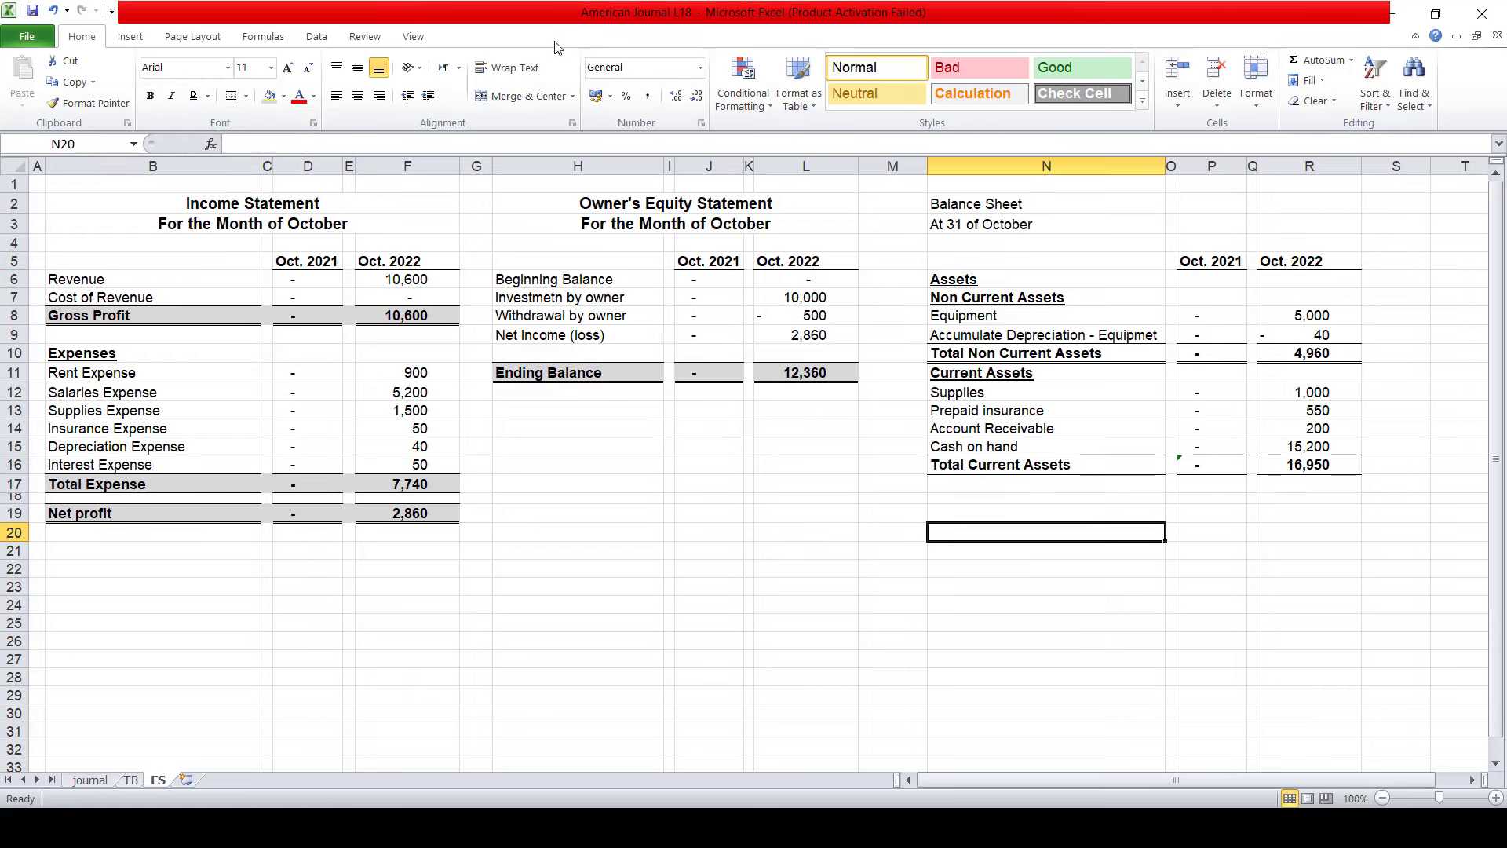
key(Up)
key(Up)
key(Up)
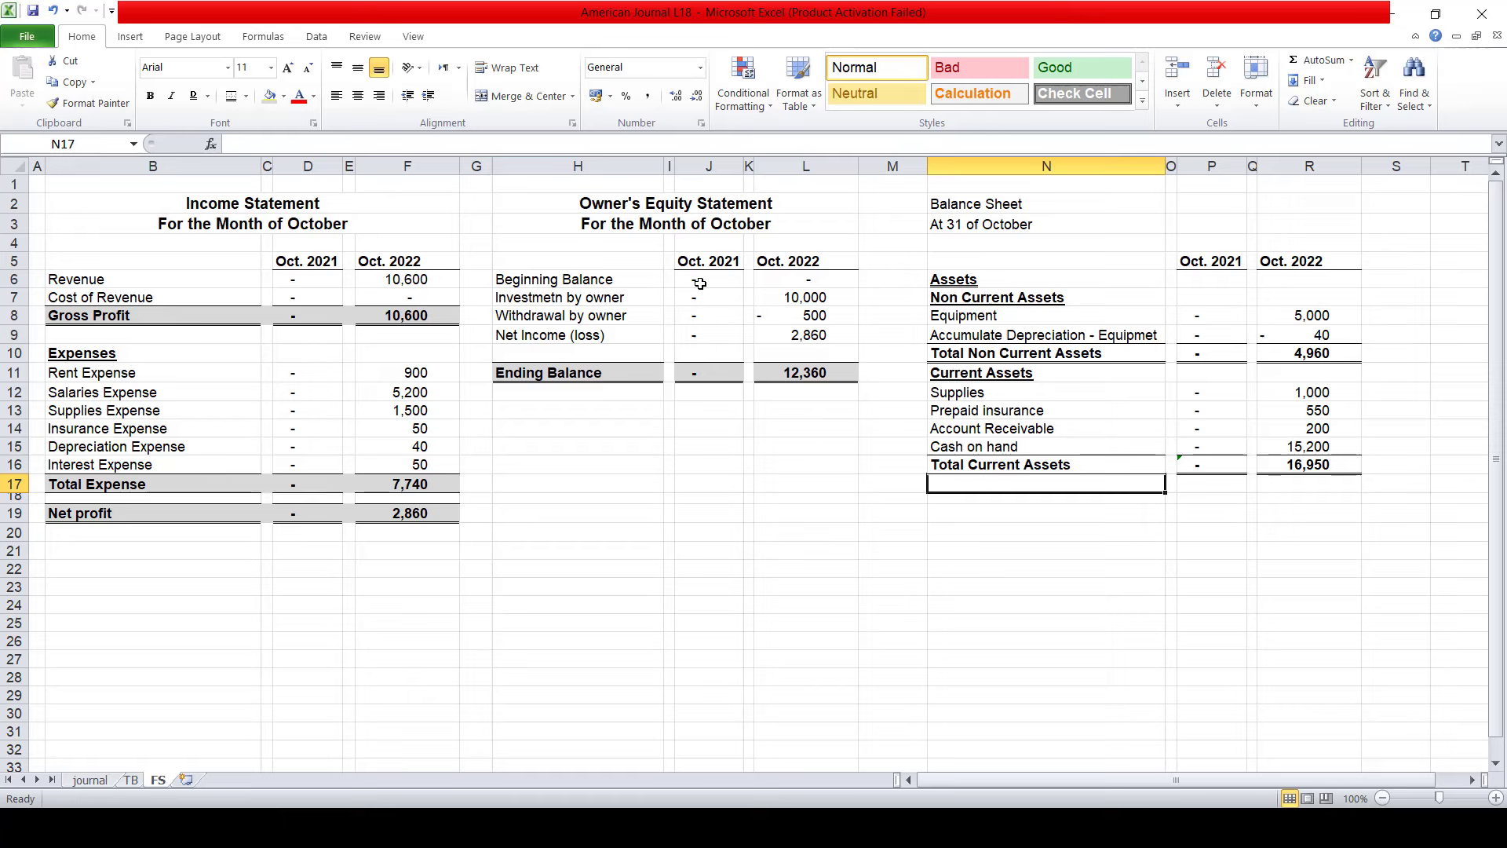
- Add a Liabilities & Owner's Equity heading styled like the Assets heading
text(L)
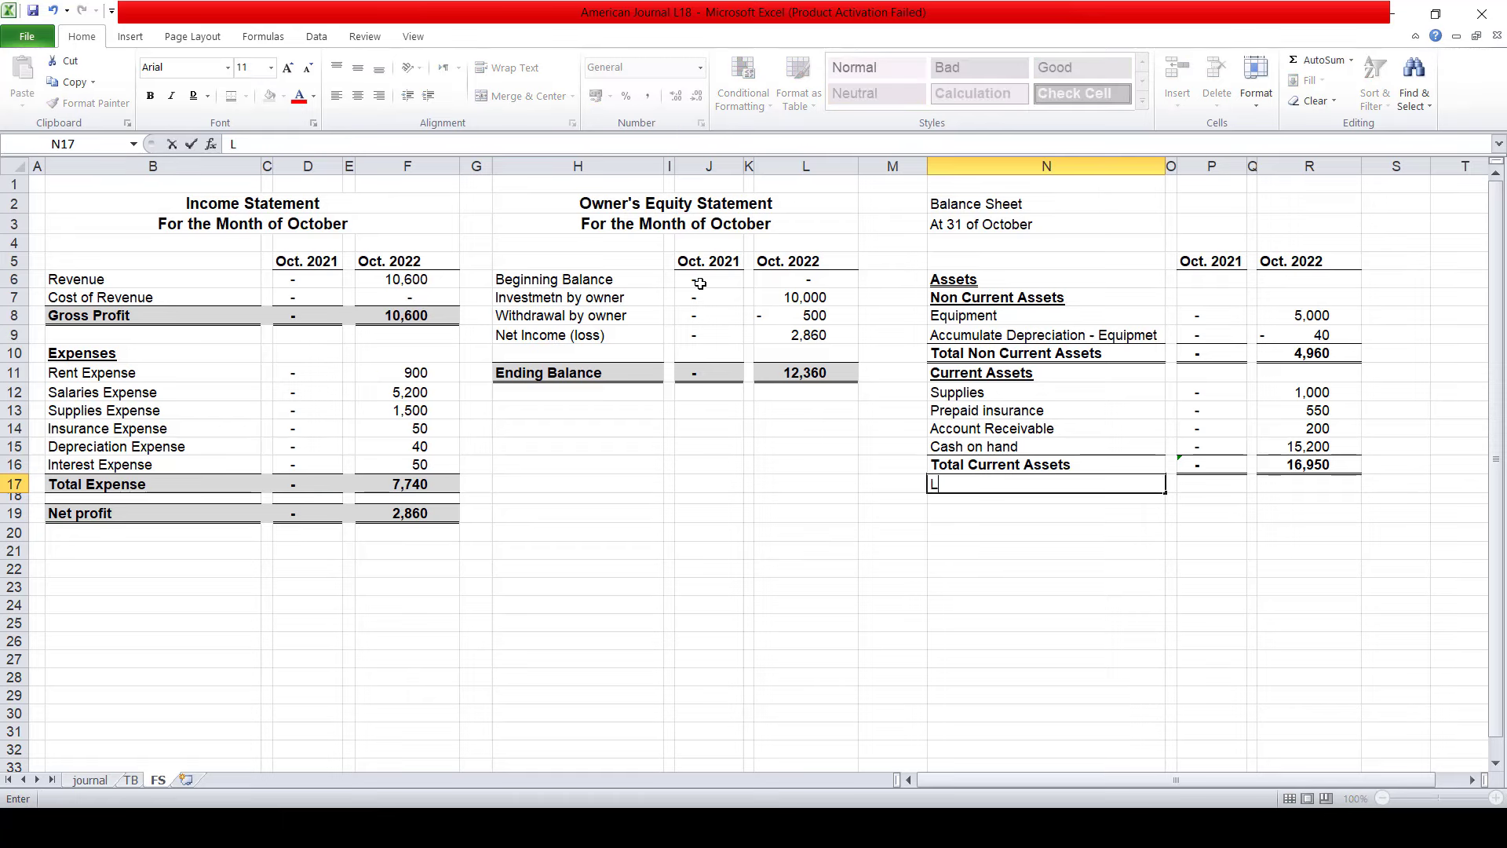
text(iabil)
text( &)
key(BackSpace)
text(Ow)
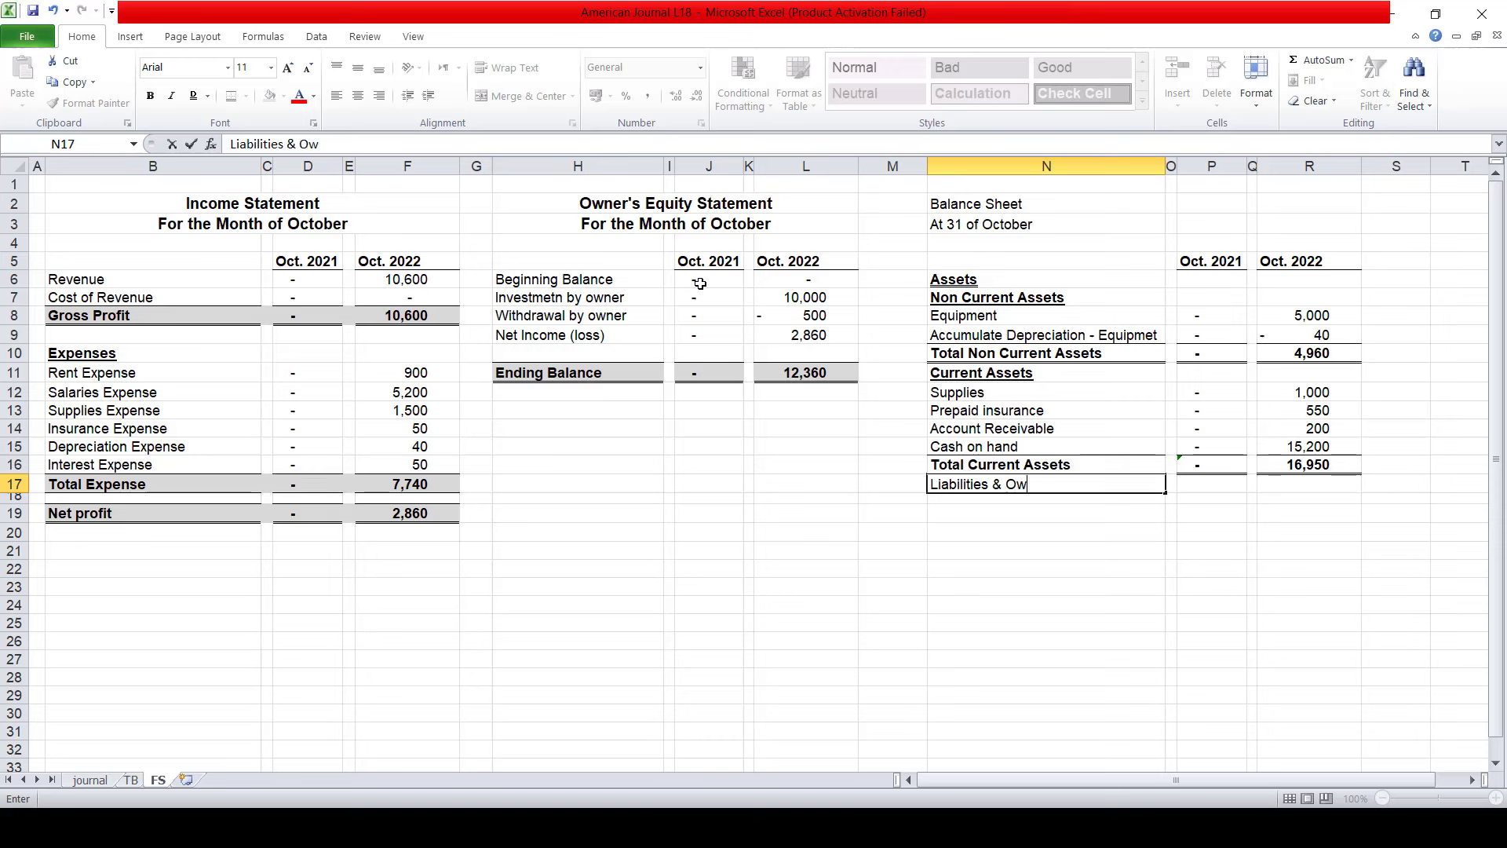
text(ner's Eq)
text(uity)
key(Return)
key(Up)
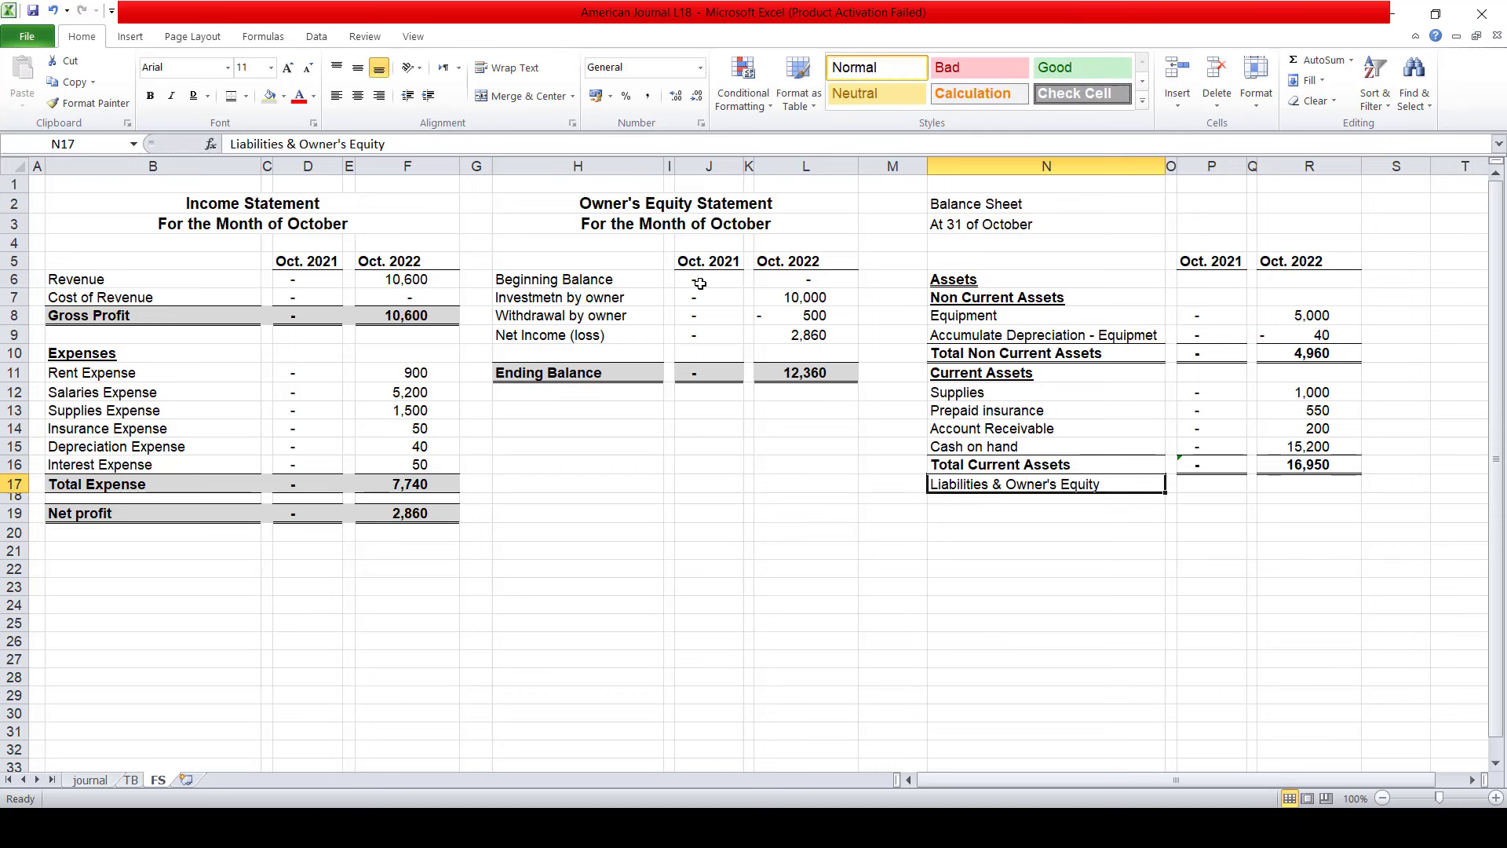
click(988, 280)
click(88, 102)
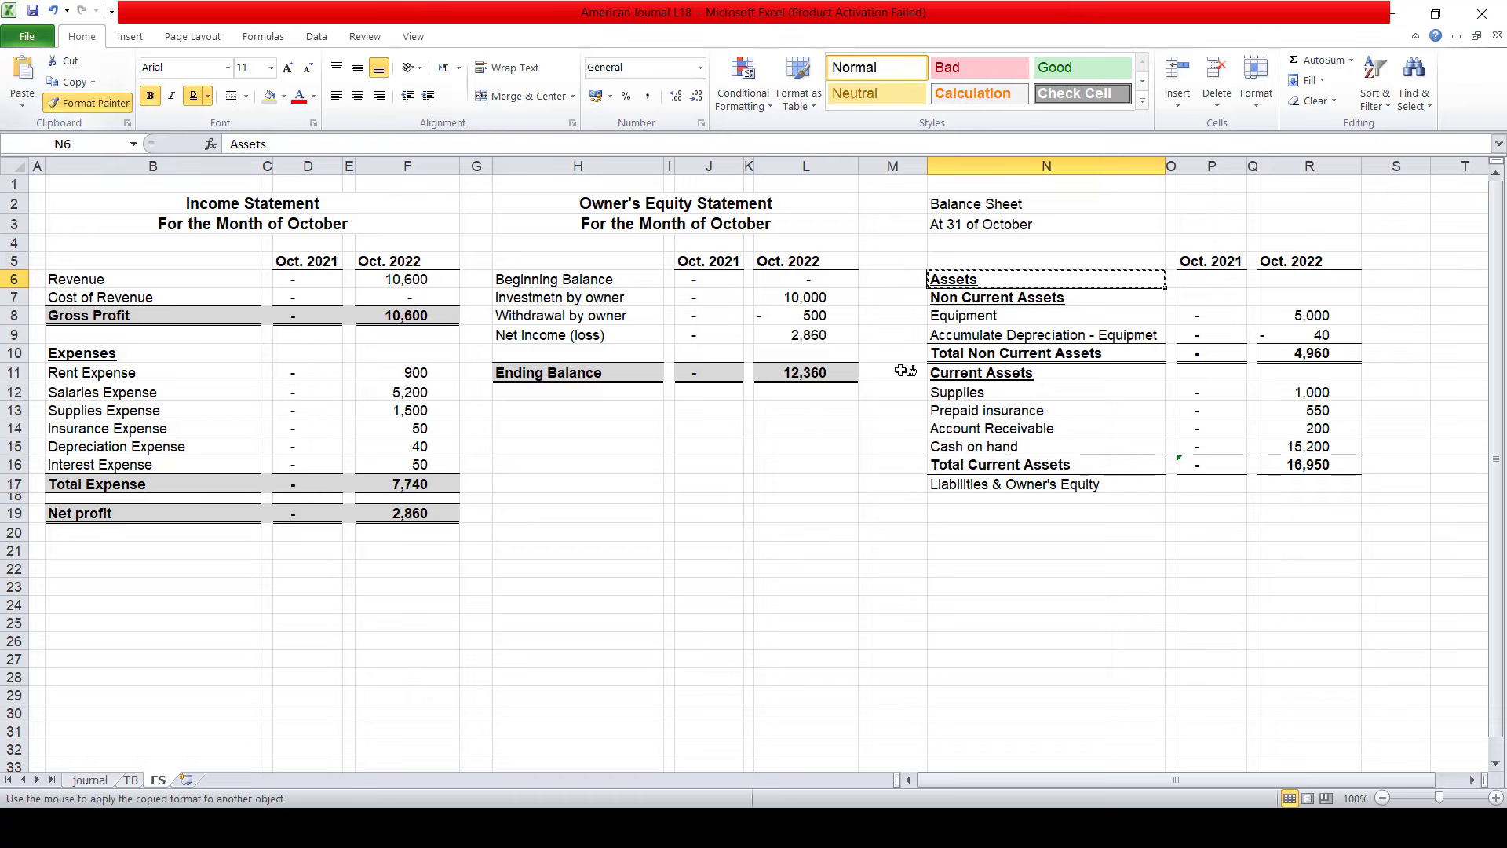
click(977, 487)
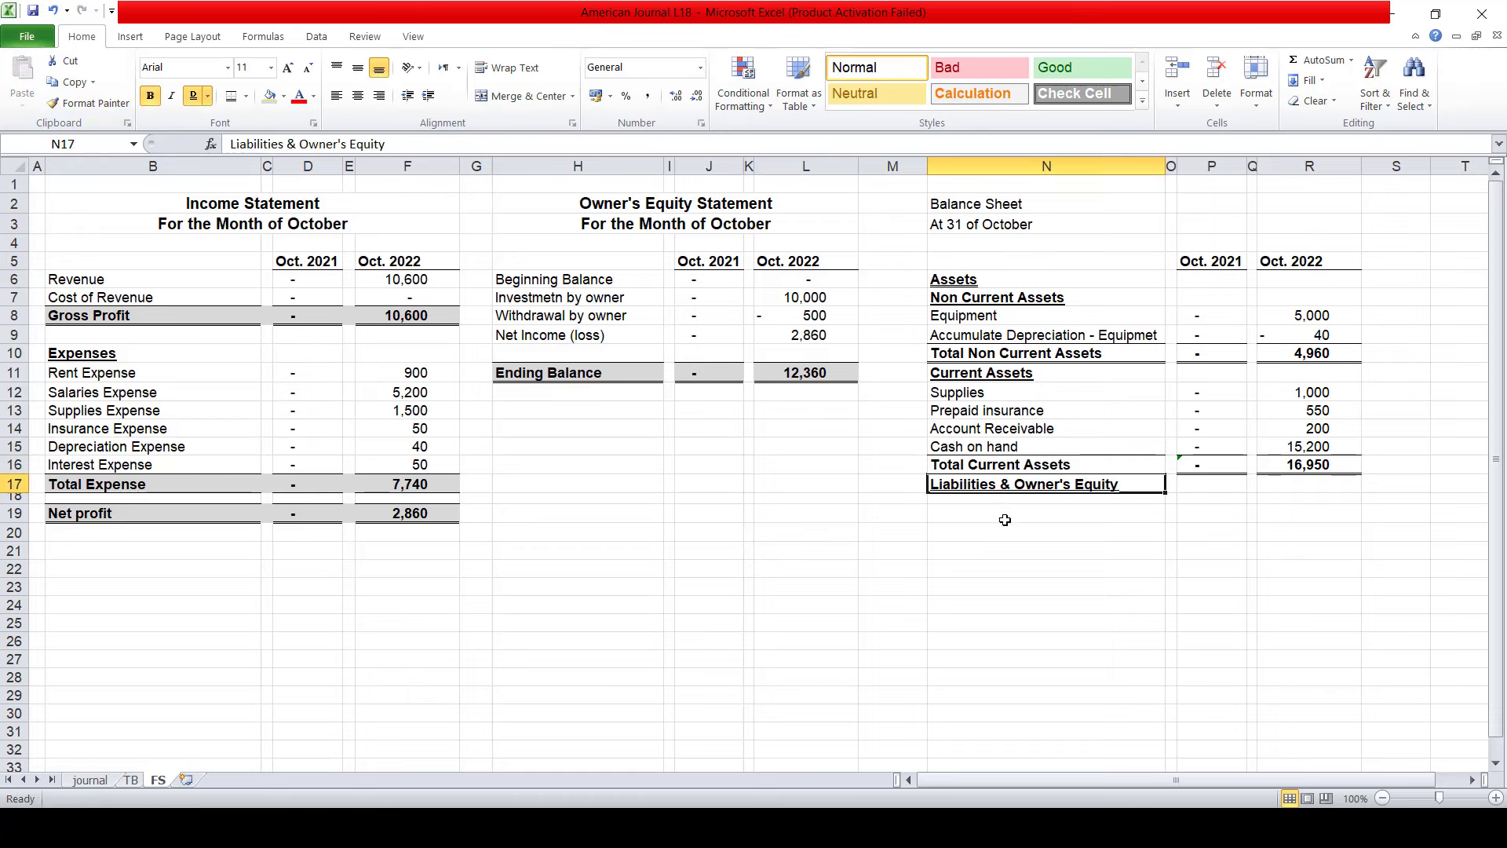
- Enter the Owners' Equity subheading below it
click(1000, 515)
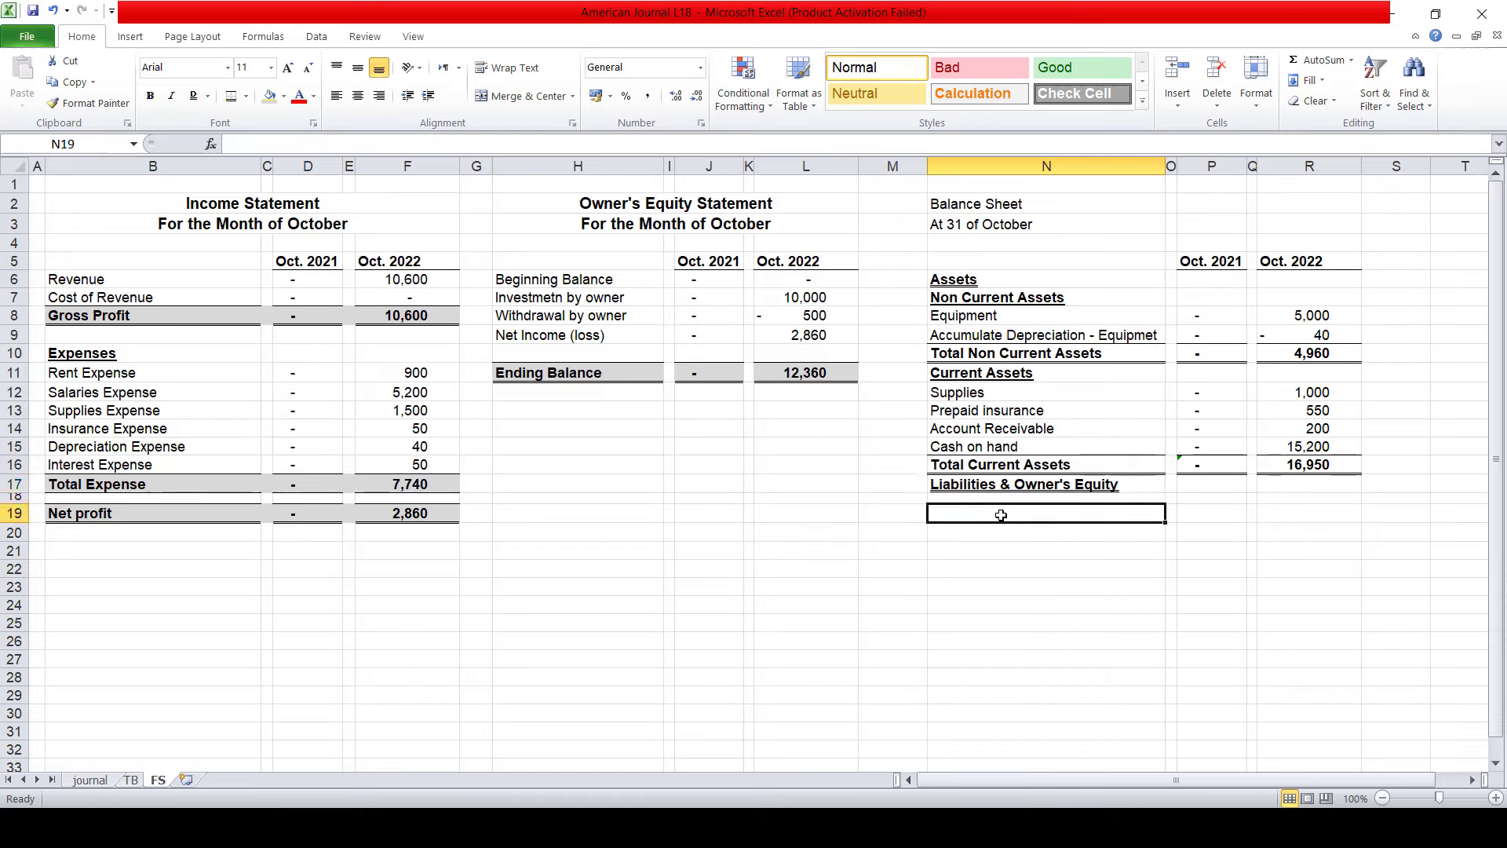
text(W)
key(BackSpace)
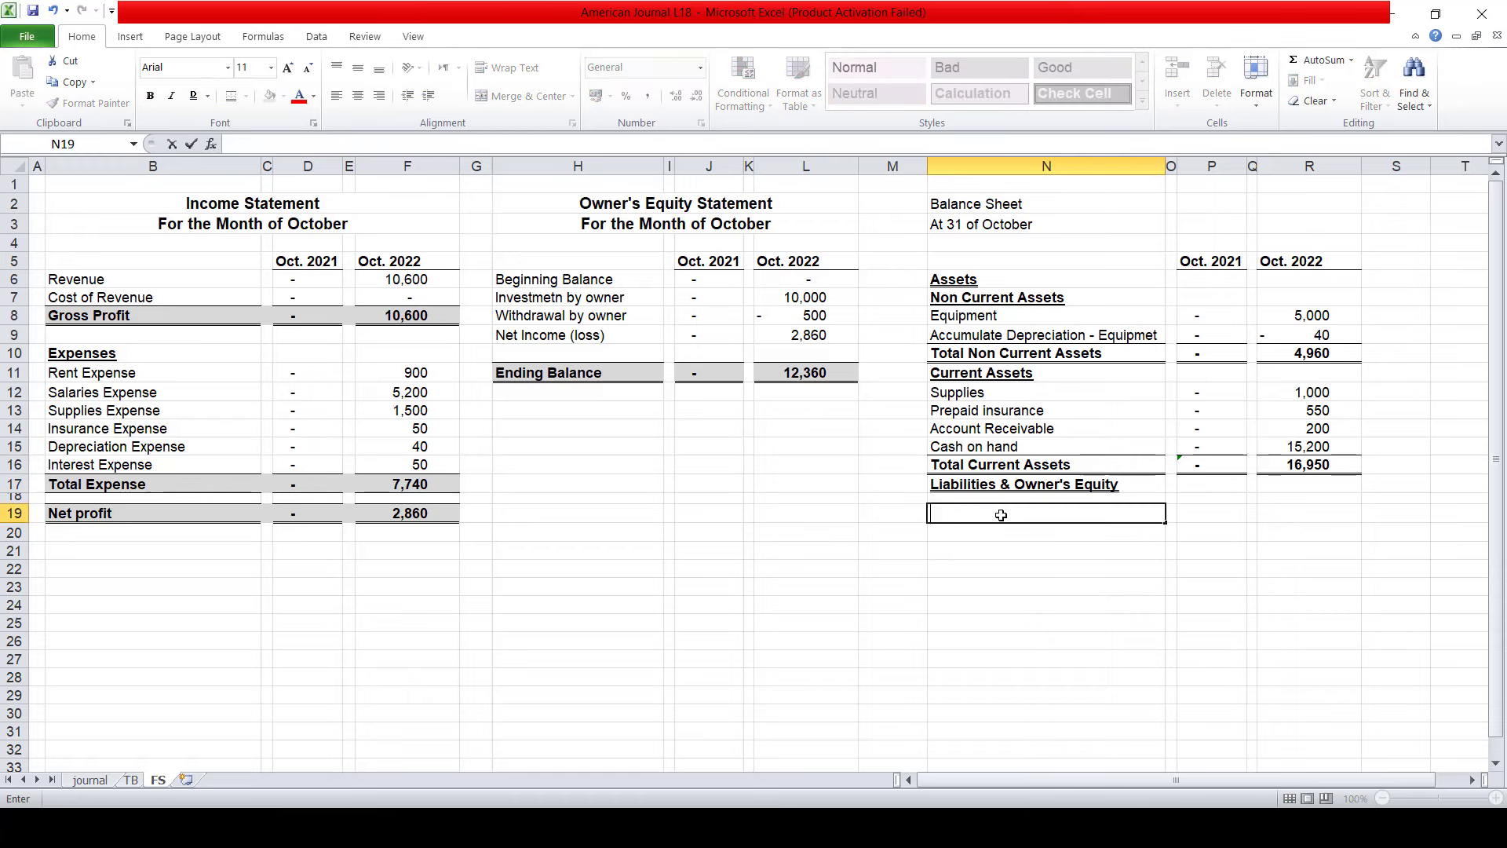
text(Owne)
text(rs' Eq)
text(uity)
key(Return)
- Copy the Non Current Assets bold underlined format onto Owners' Equity with Format Painter
click(1001, 515)
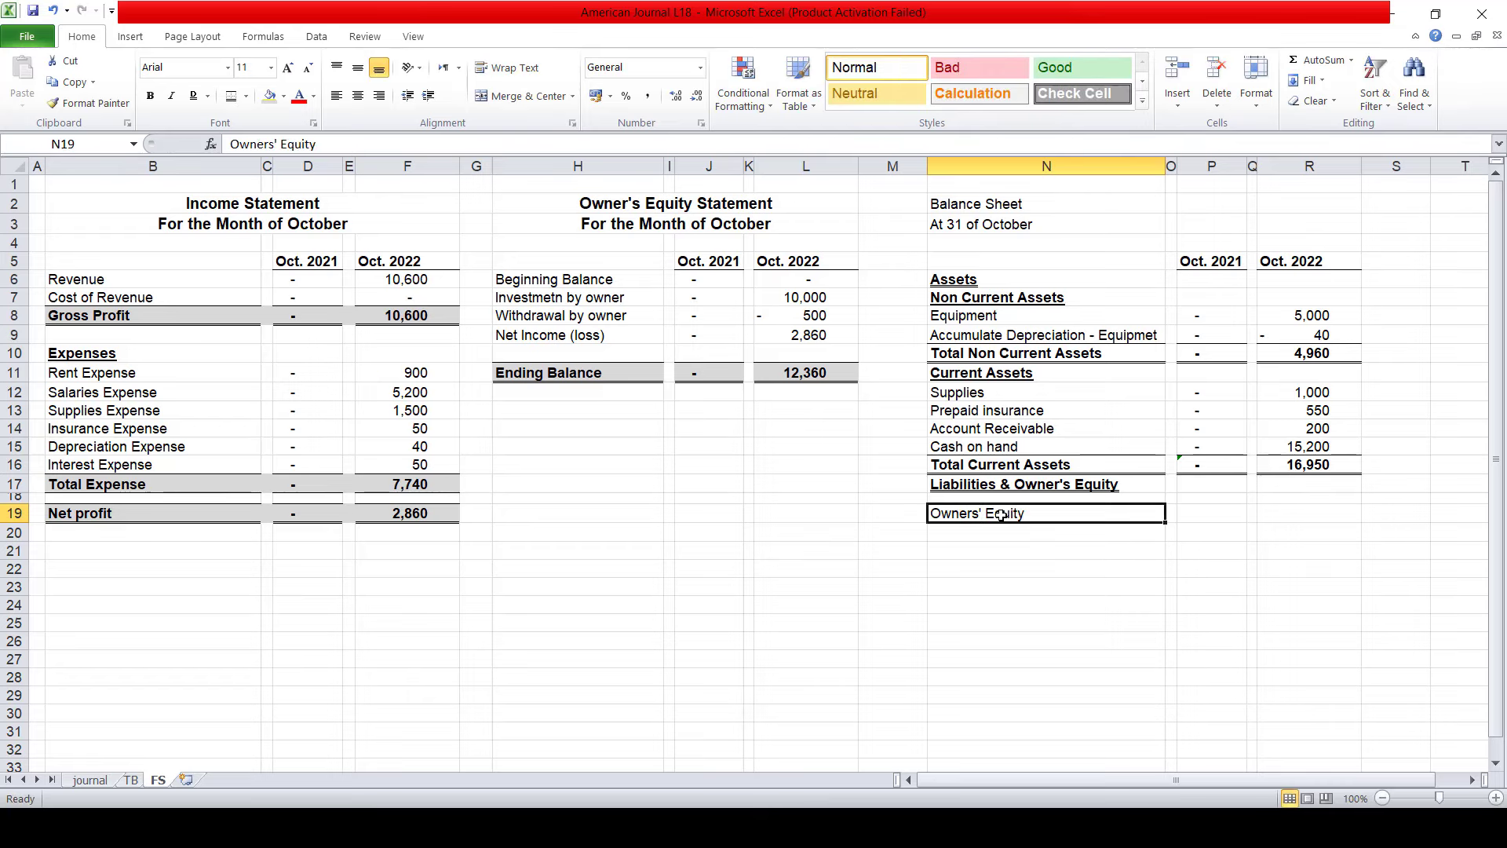
click(1019, 296)
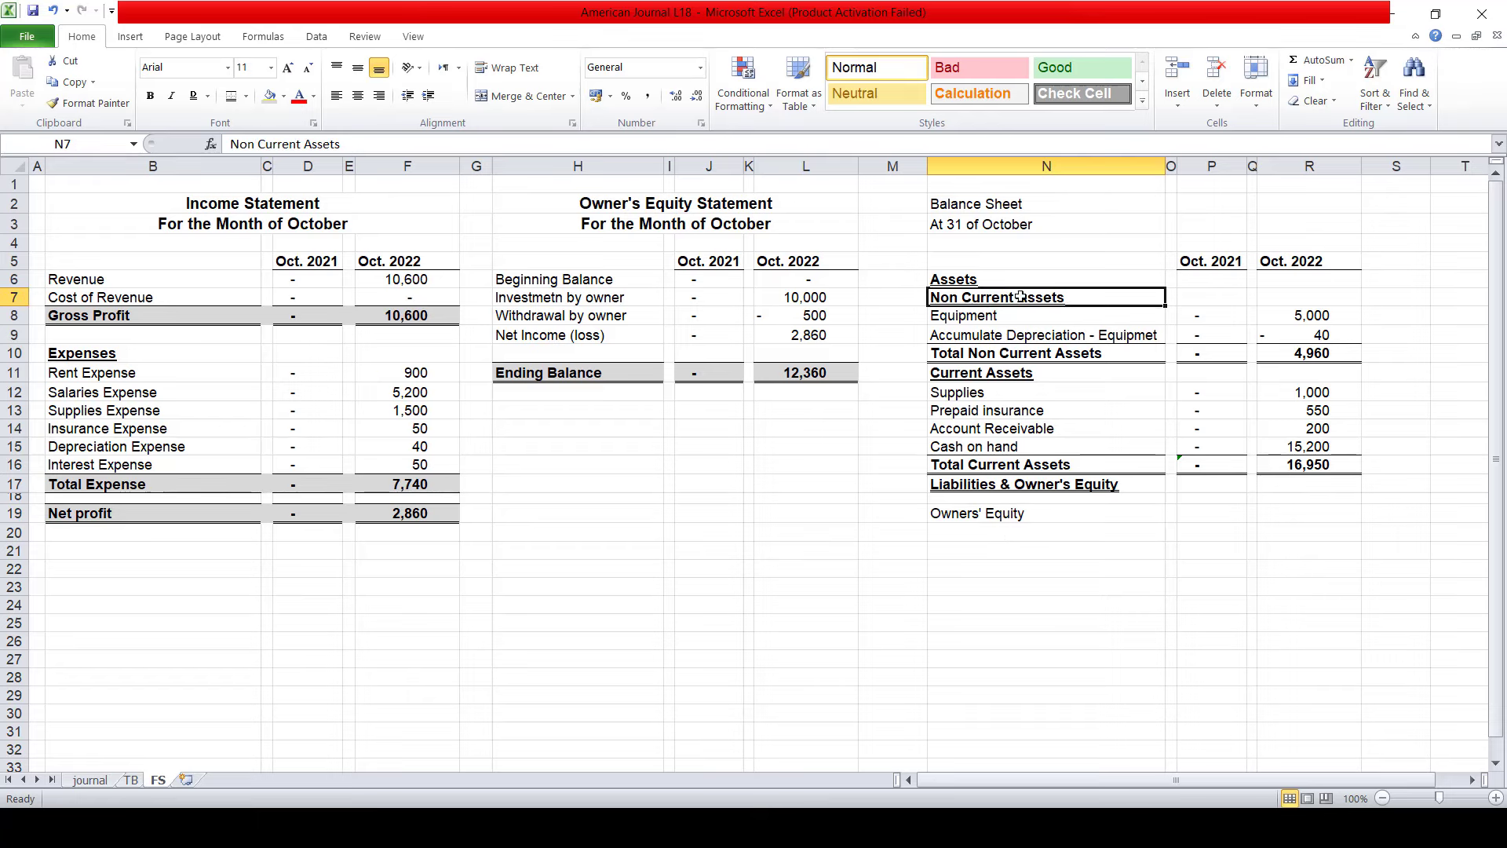
click(84, 104)
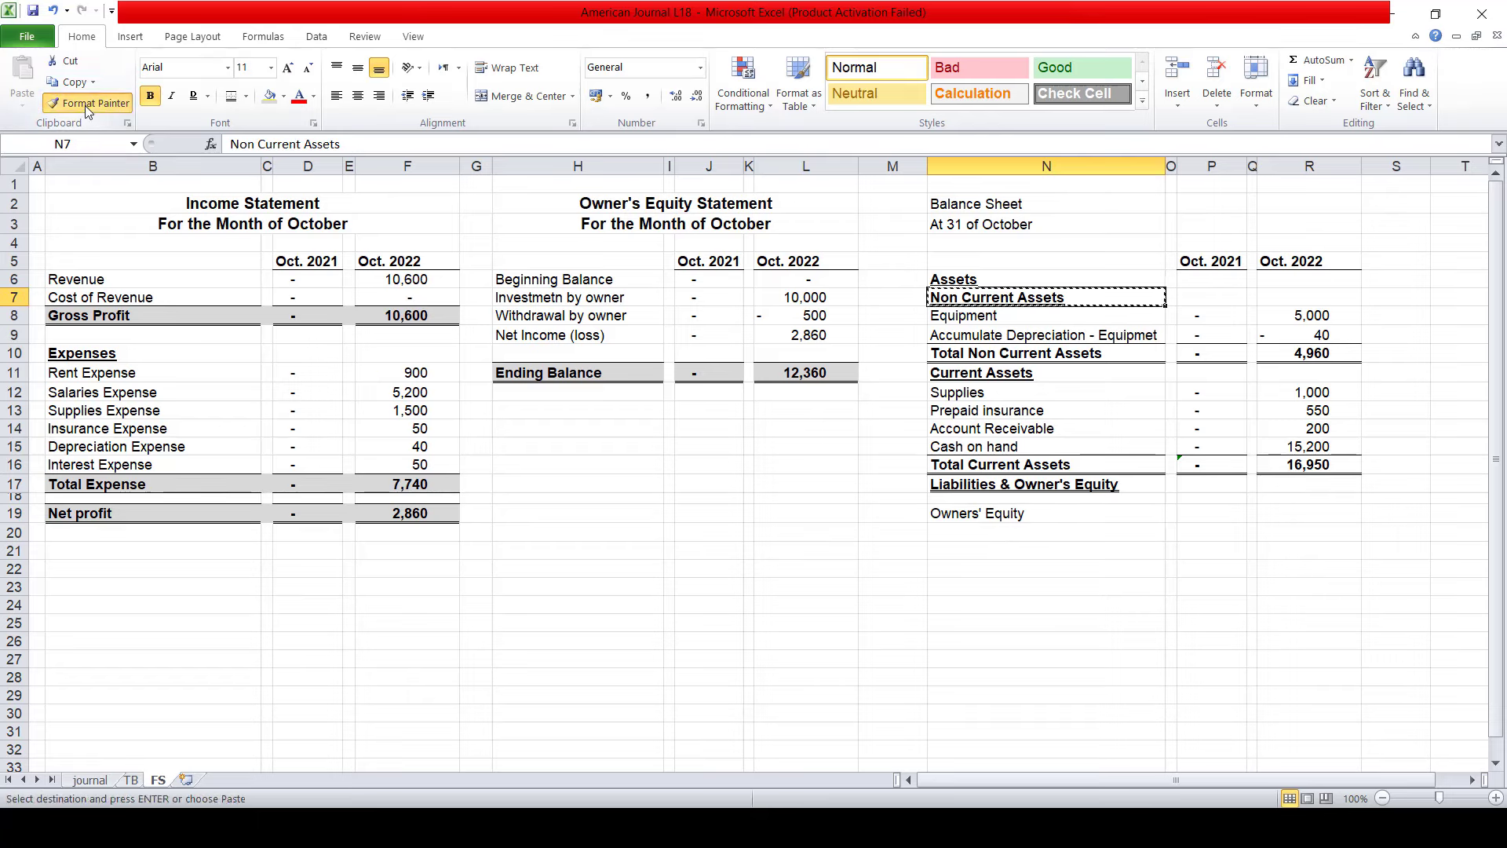
click(977, 516)
click(986, 533)
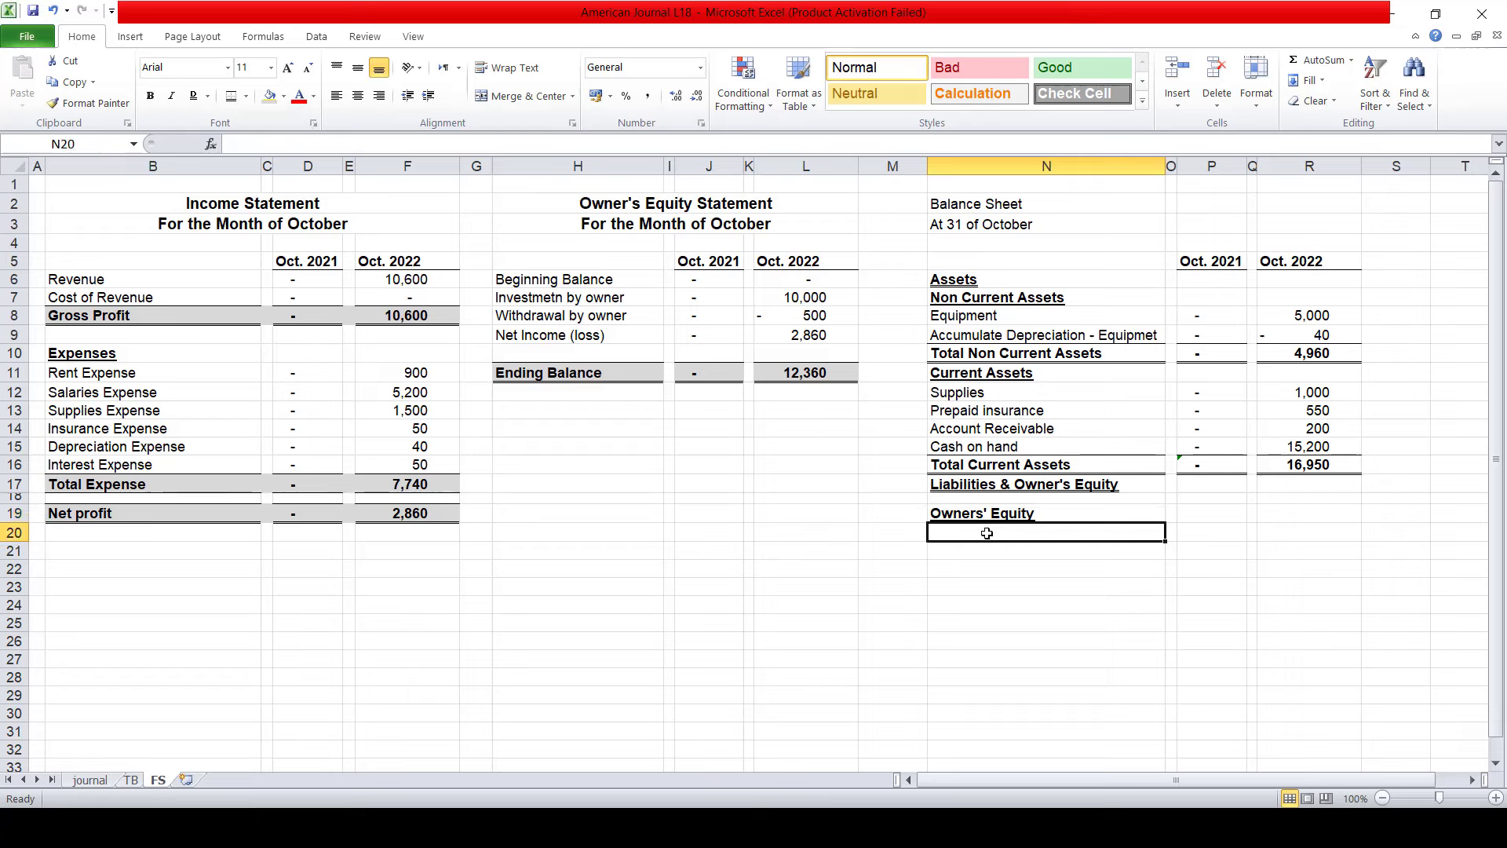
key(Up)
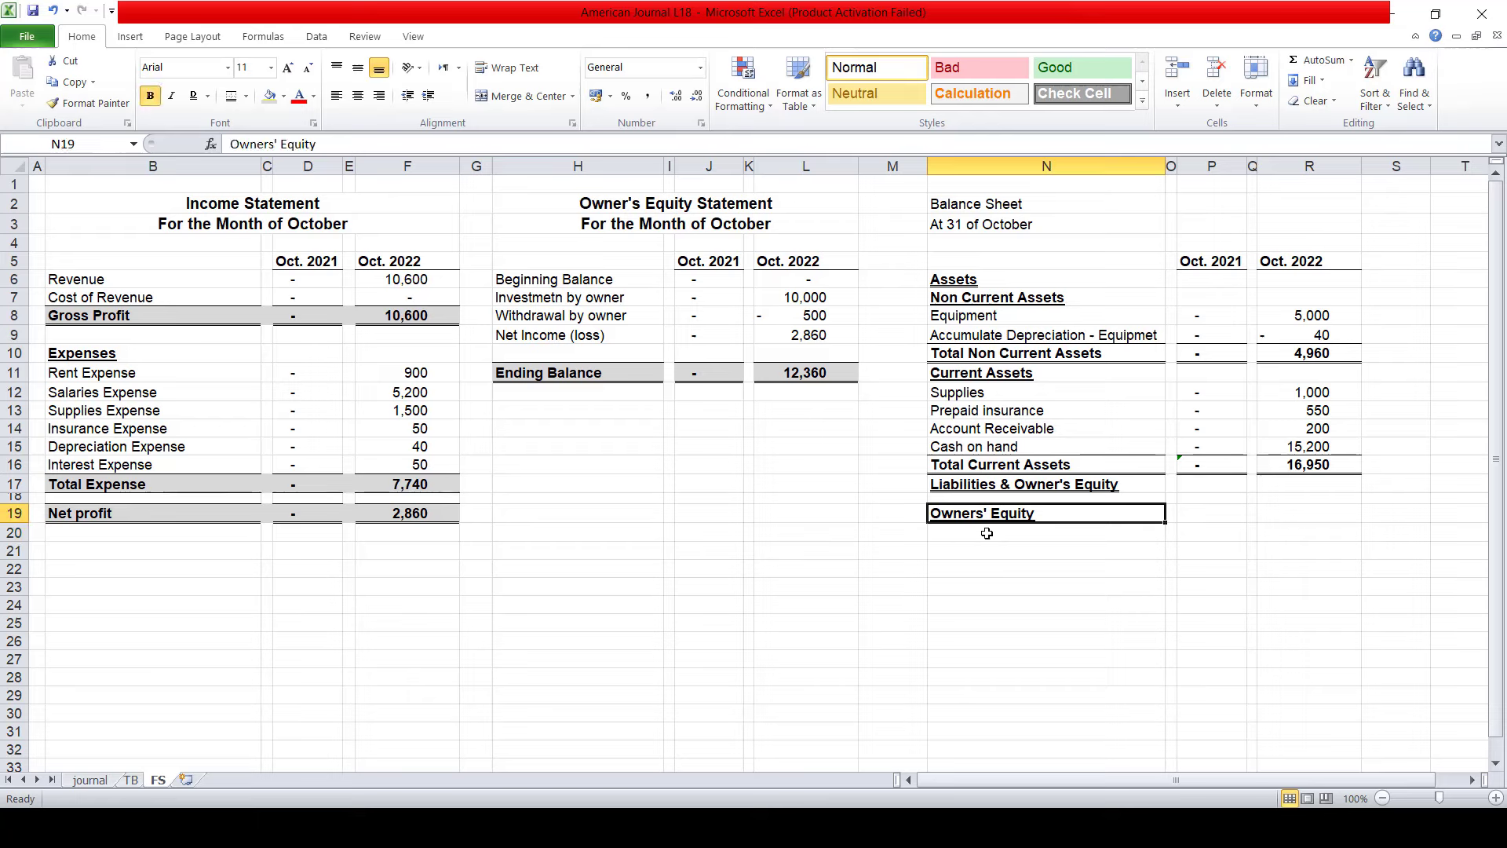
key(Right)
key(Down)
key(Left)
key(Left)
click(987, 532)
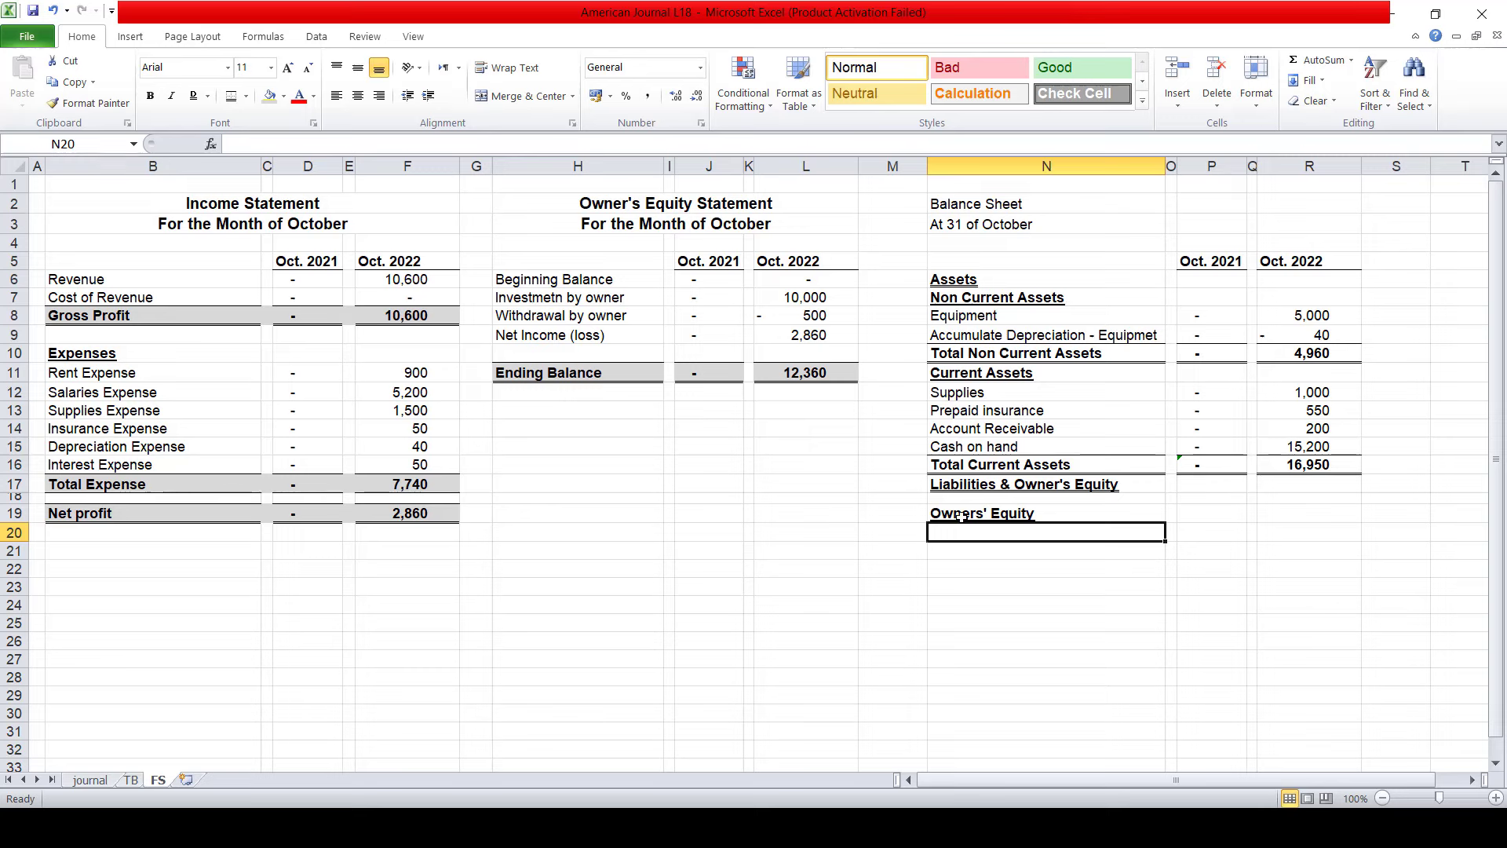
- Enter Capital, Withdrawal and Net income in N20:N22 as the Owners' Equity line items
text(Capital)
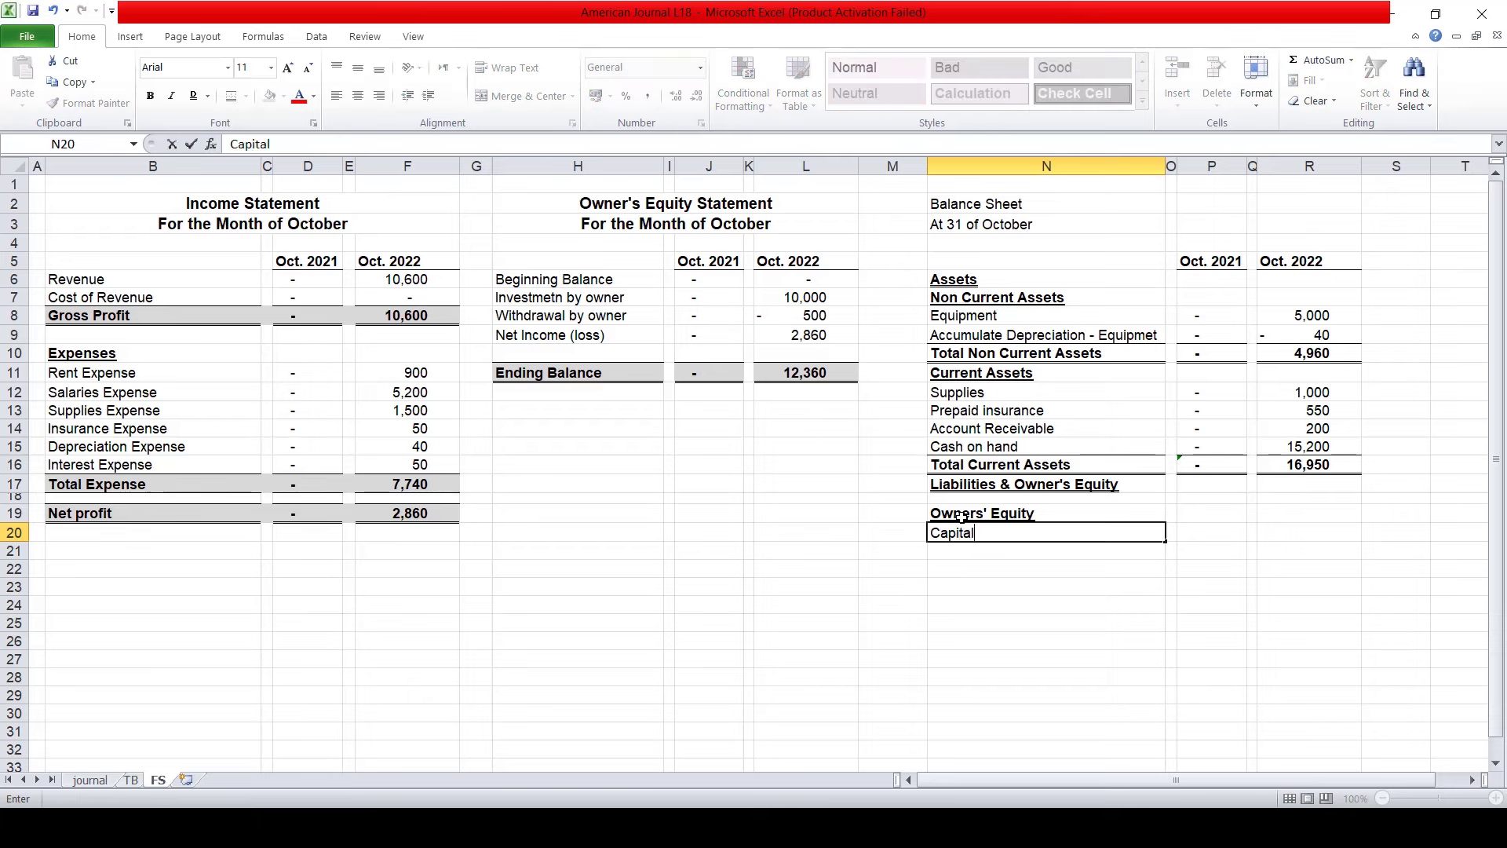
key(Return)
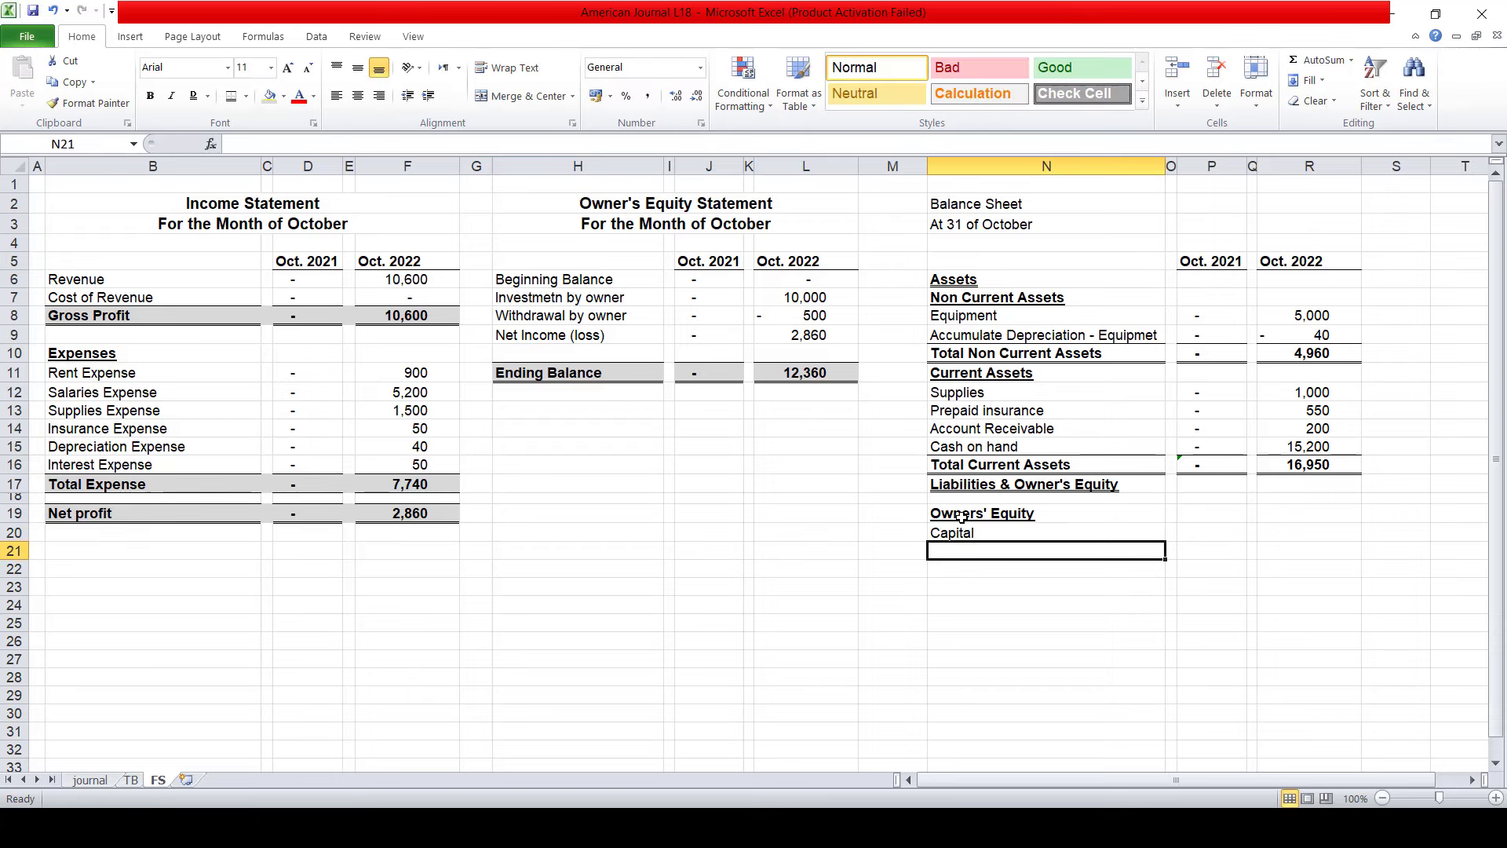
text(wit)
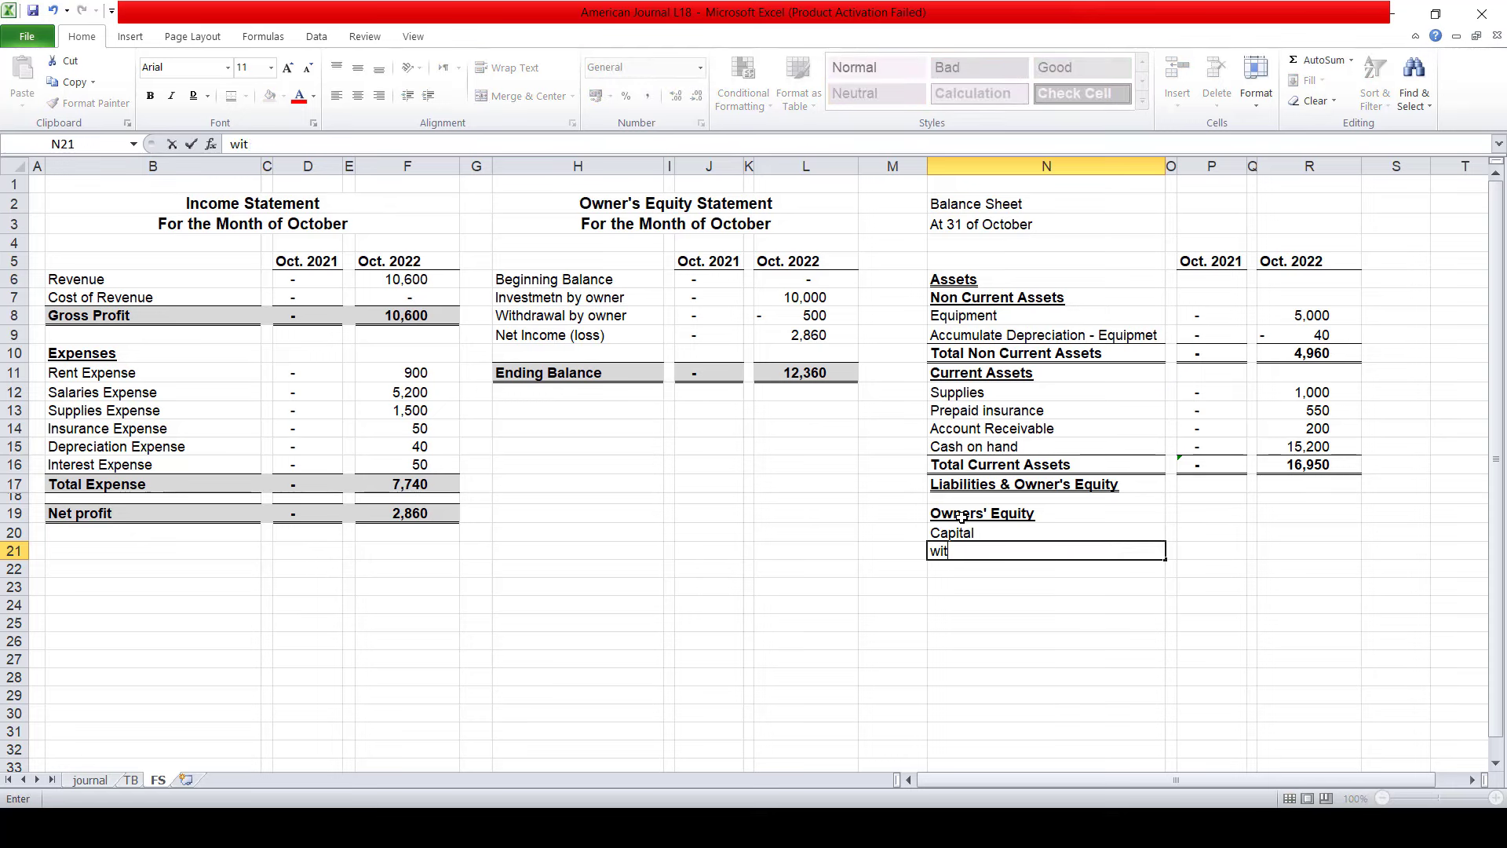
text(hdra)
key(BackSpace)
key(BackSpace)
key(BackSpace)
key(BackSpace)
key(BackSpace)
text(with)
key(BackSpace)
key(BackSpace)
key(BackSpace)
key(BackSpace)
text(with)
key(BackSpace)
key(BackSpace)
key(BackSpace)
key(BackSpace)
text(Withdra)
text(wi)
key(Return)
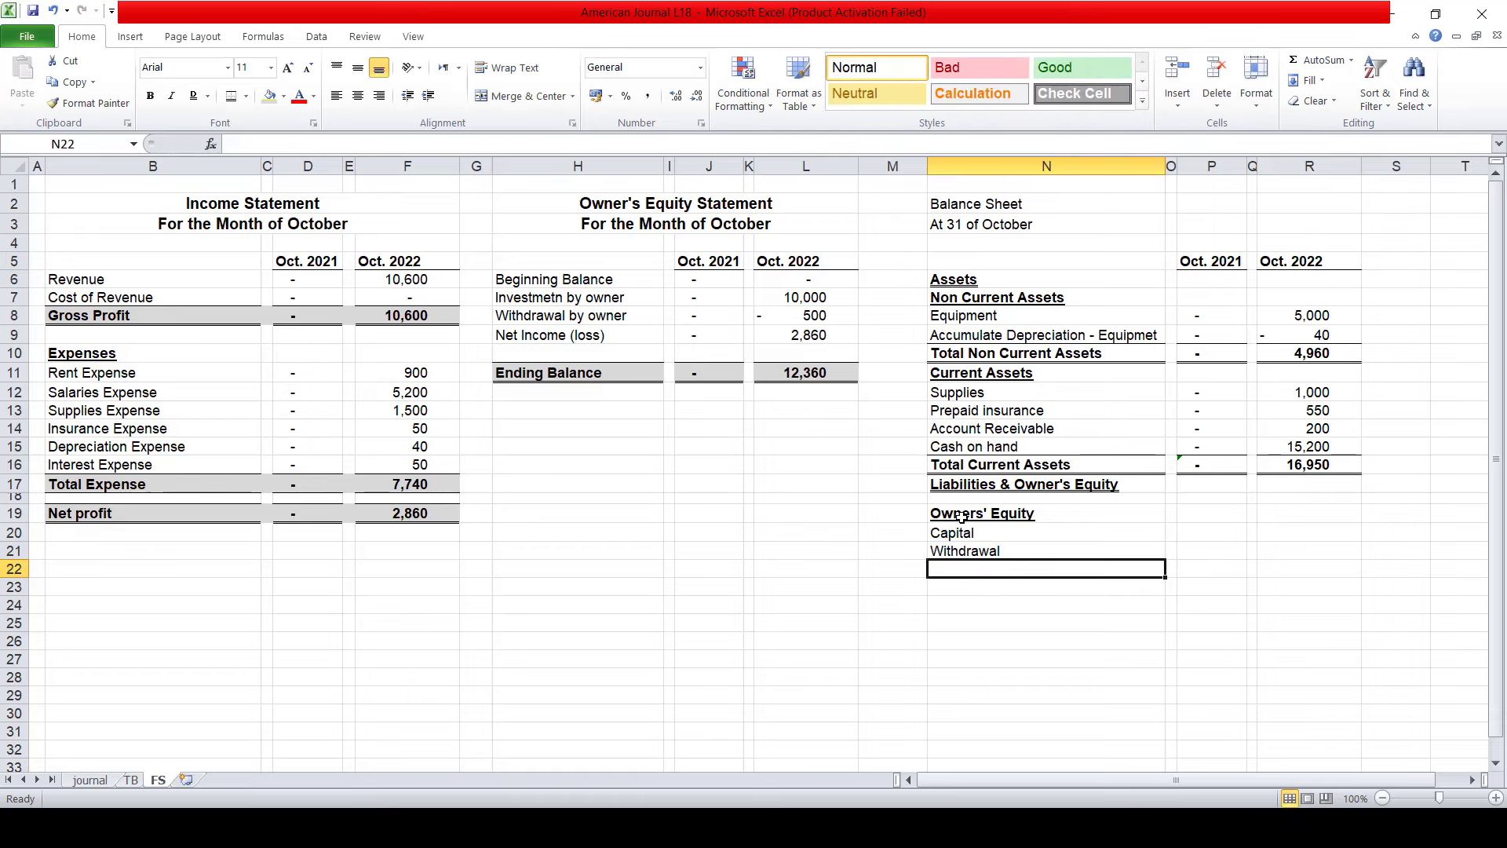
text(N)
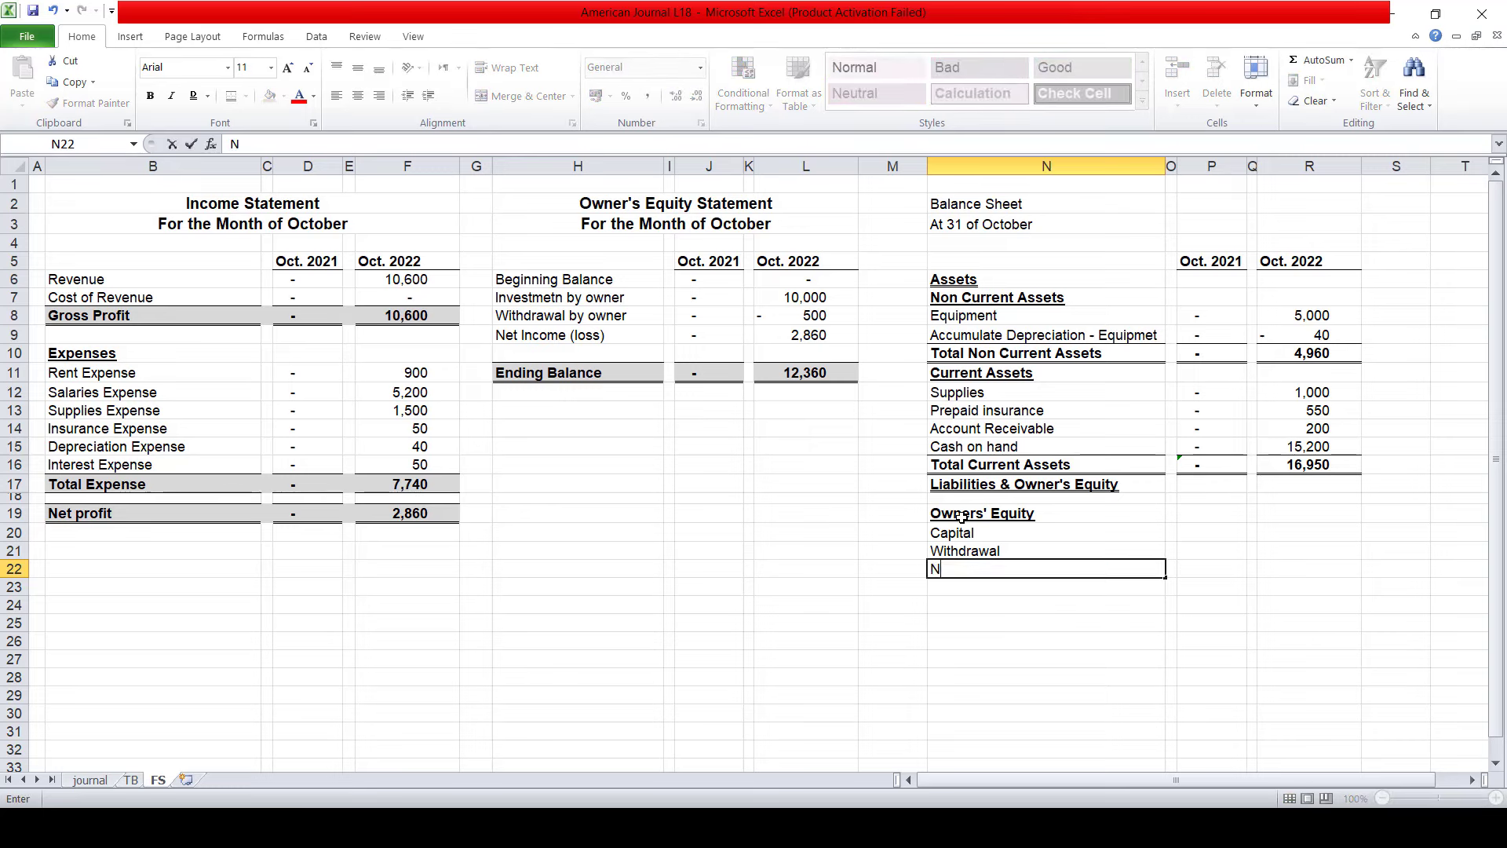
text(et income)
key(Return)
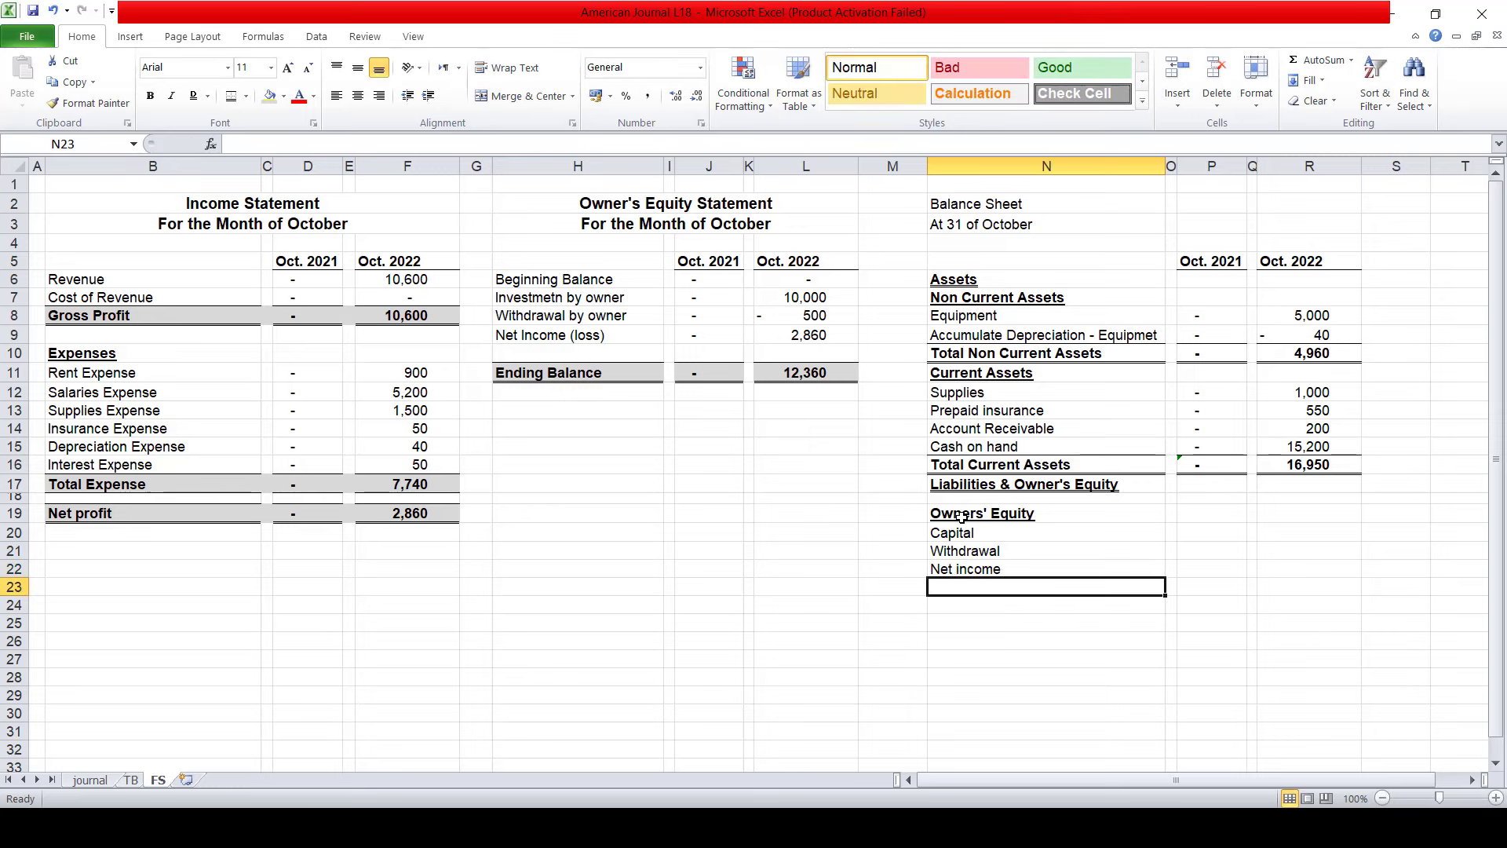
key(Up)
key(Up)
key(Up)
key(Right)
key(Right)
key(Right)
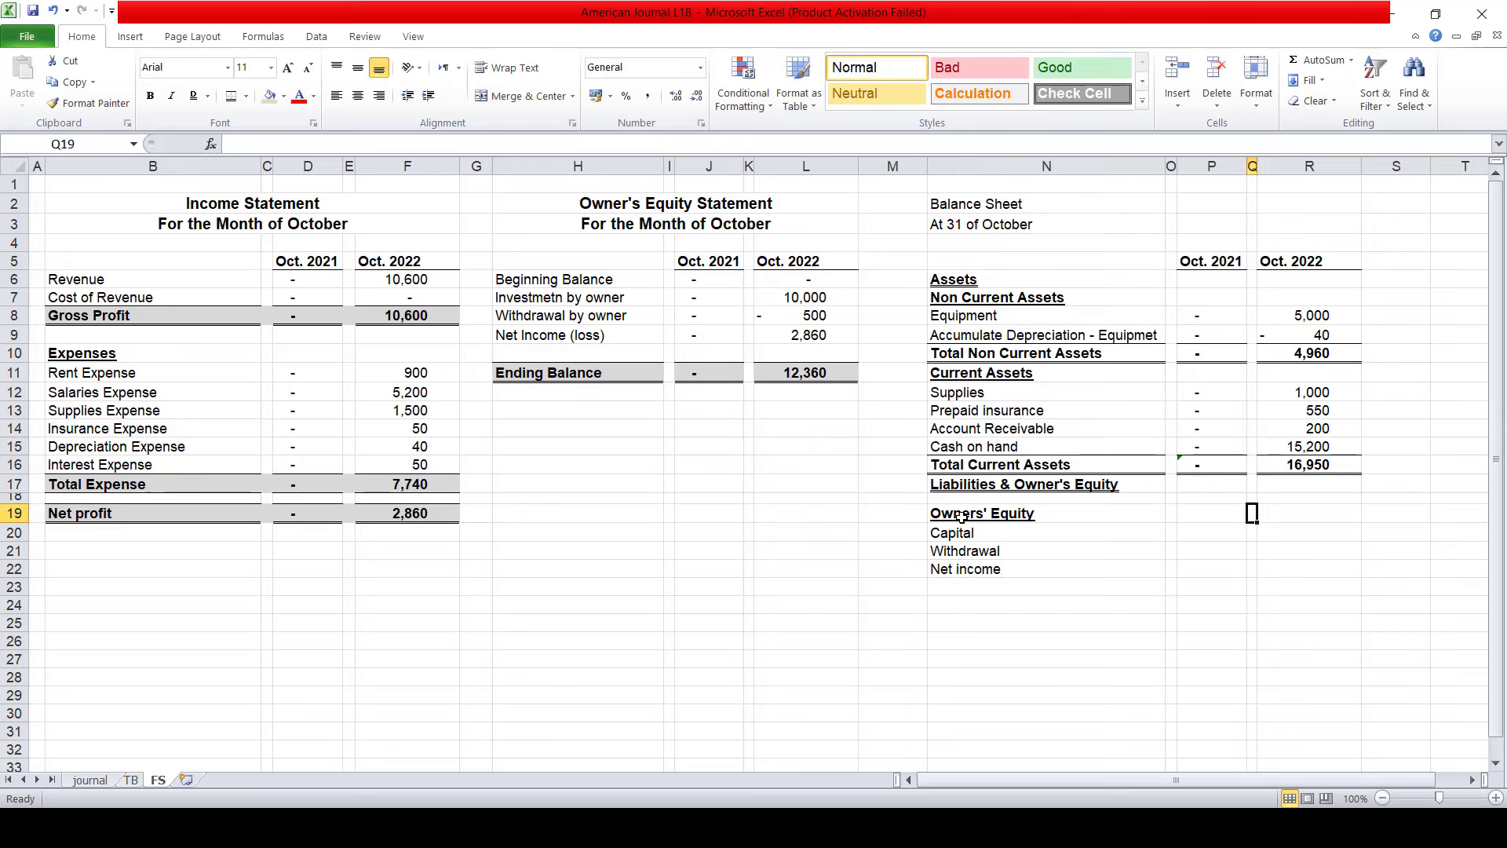
key(Right)
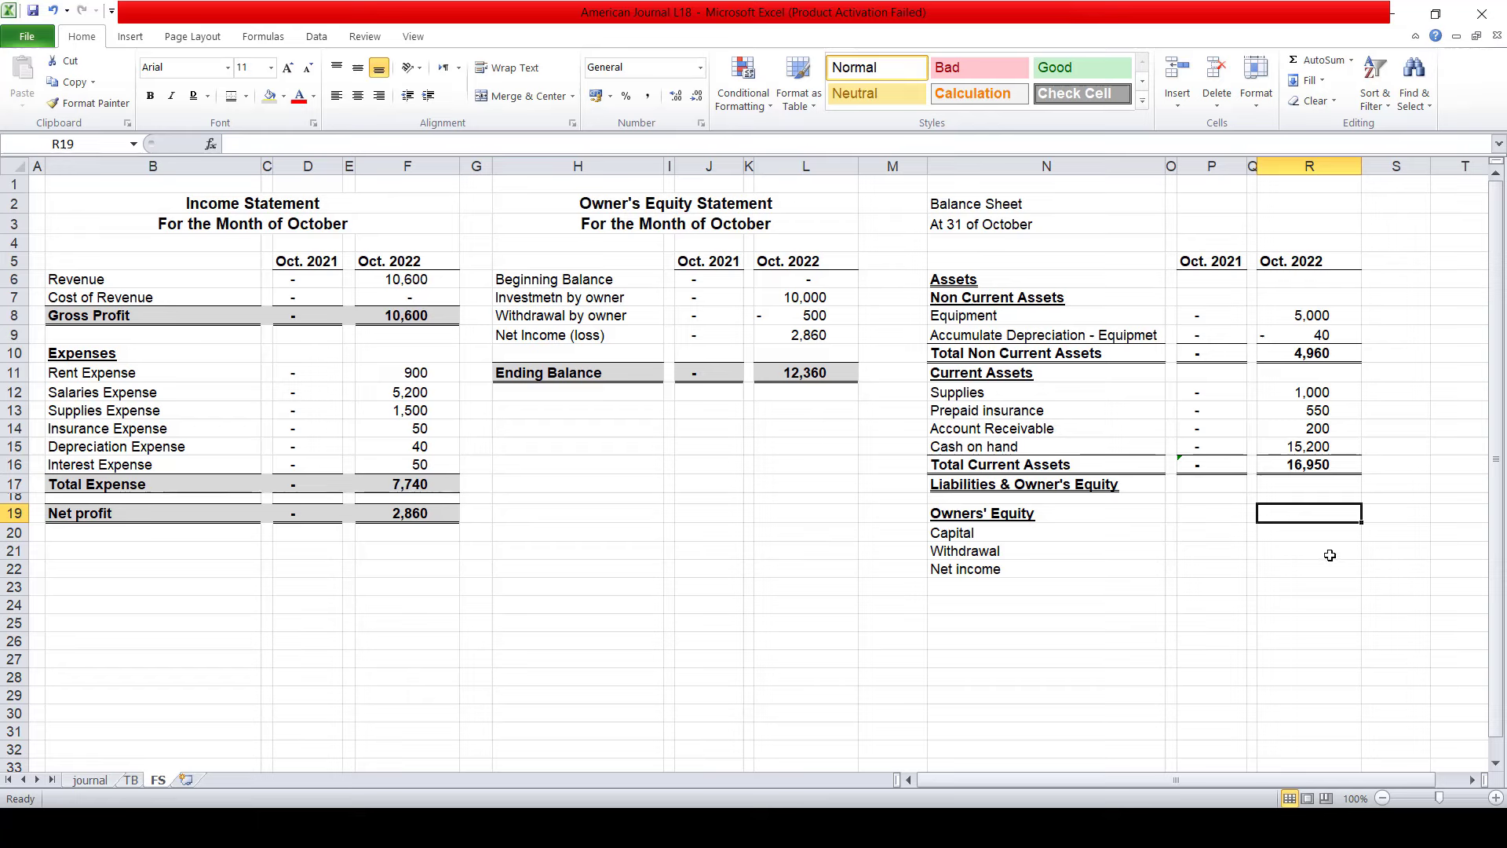
- Link the Capital amount in R20 to the 10,000 figure in L7
key(Down)
text(+)
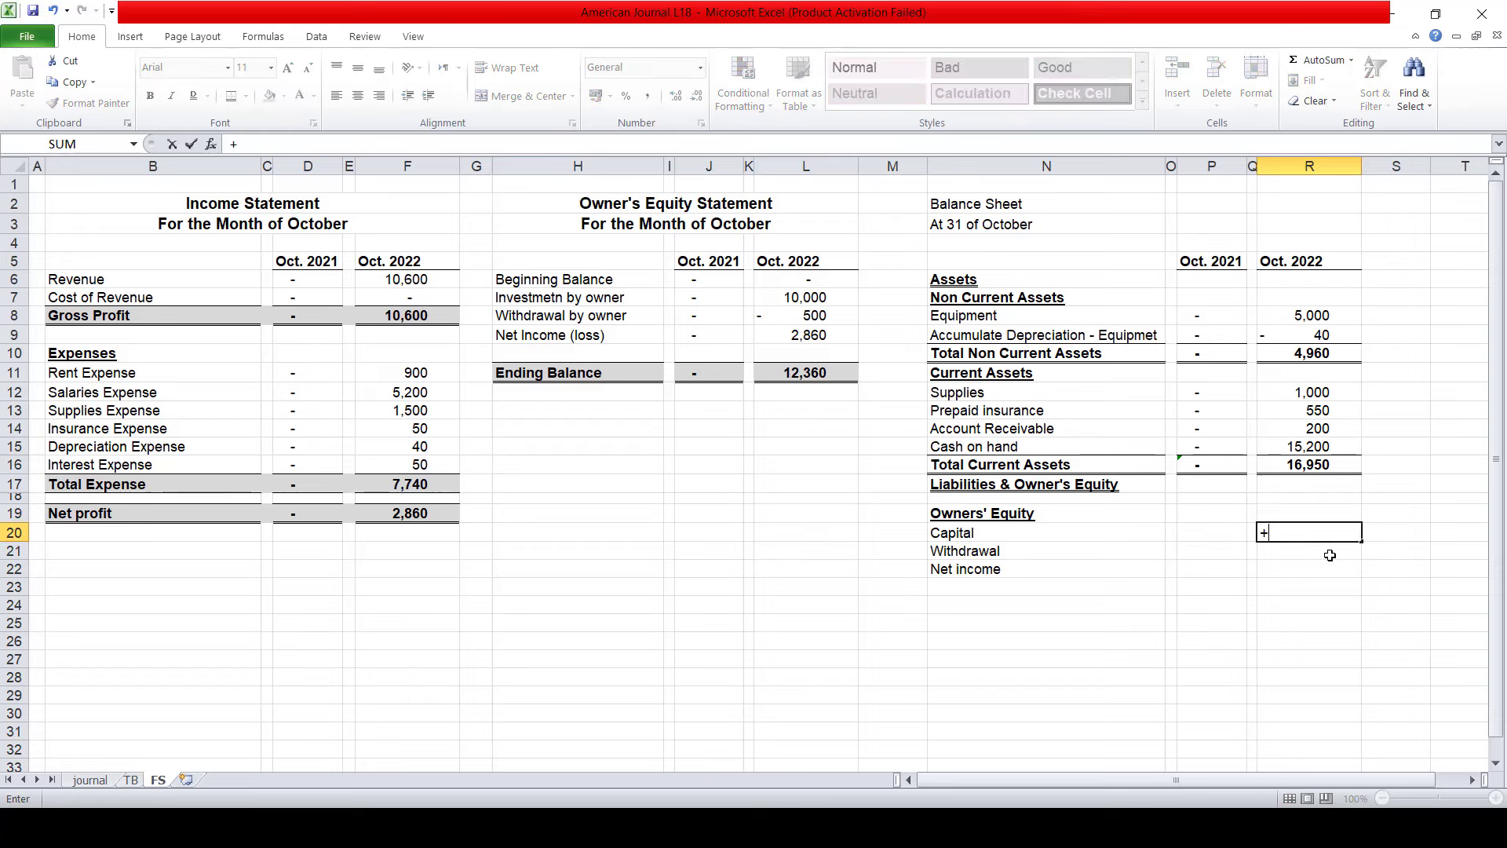
click(132, 779)
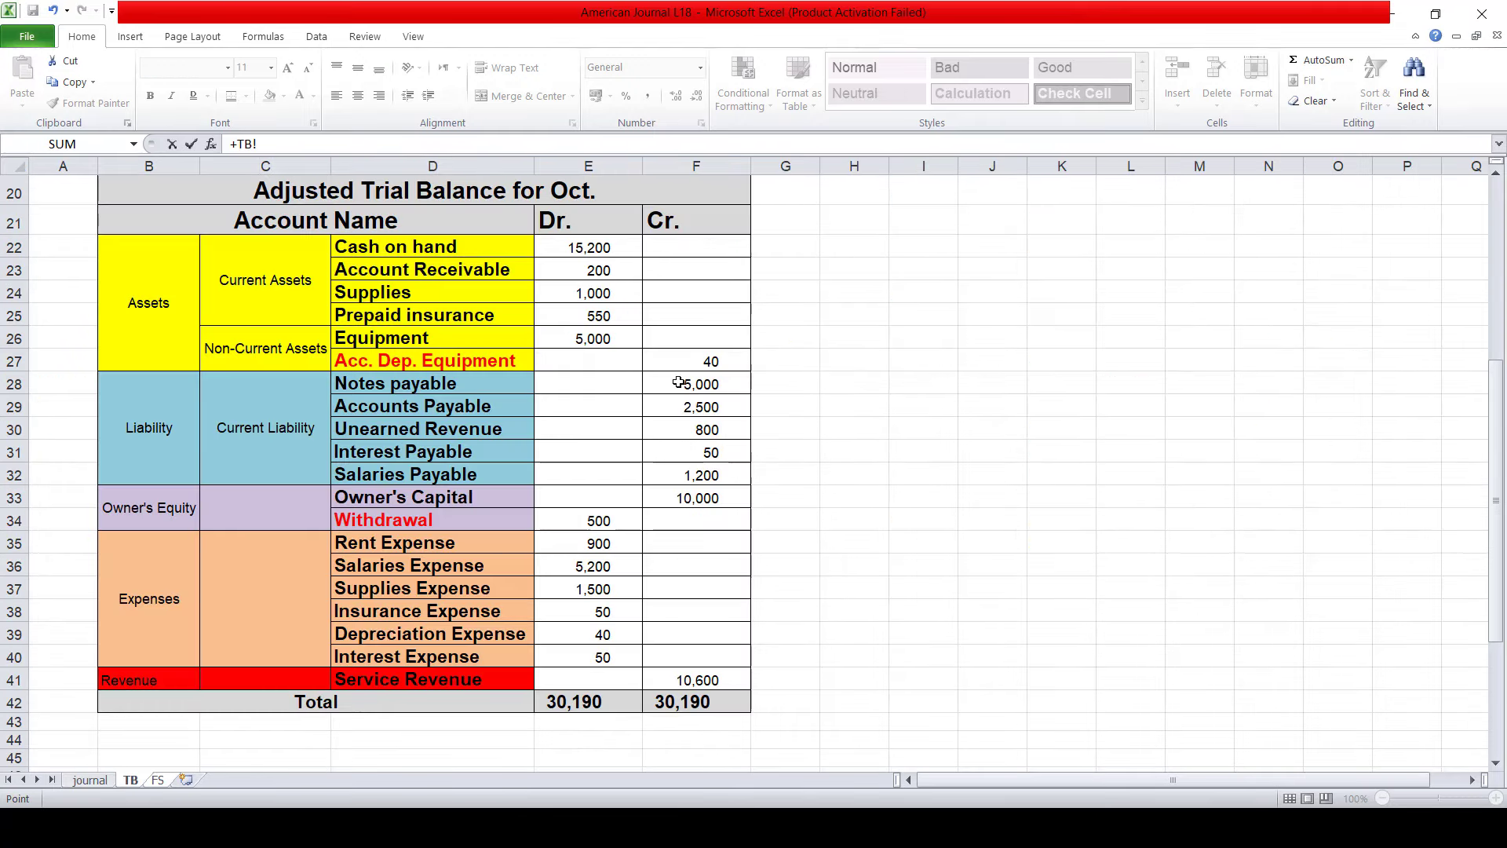
key(BackSpace)
key(BackSpace)
key(BackSpace)
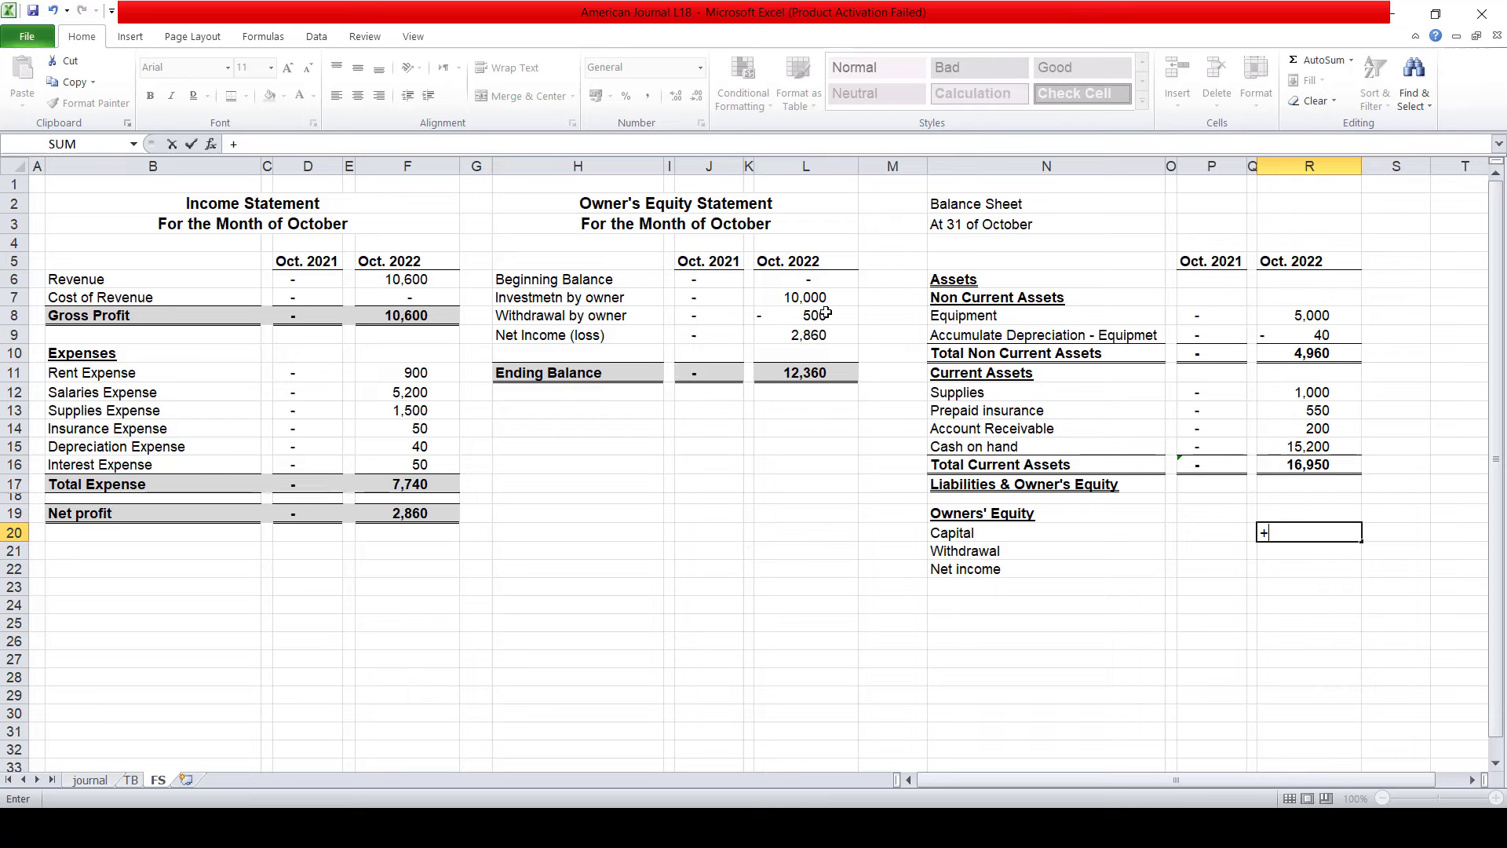
click(818, 295)
key(Return)
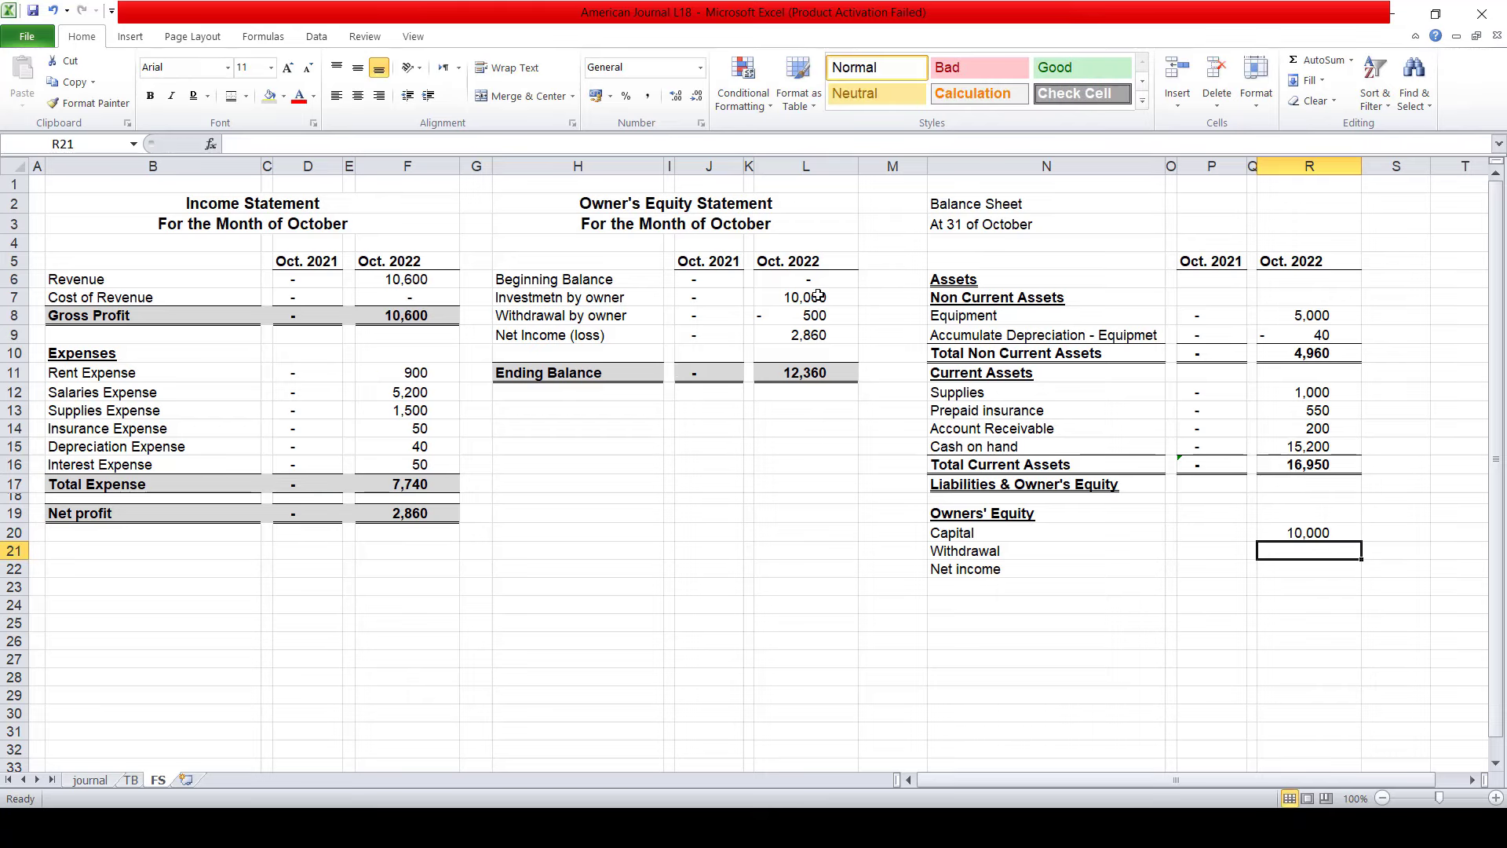
- Link Withdrawal and Net income to L8 and L9 (-500, 2,860), then type 'Total Owner's Equity'
text(+)
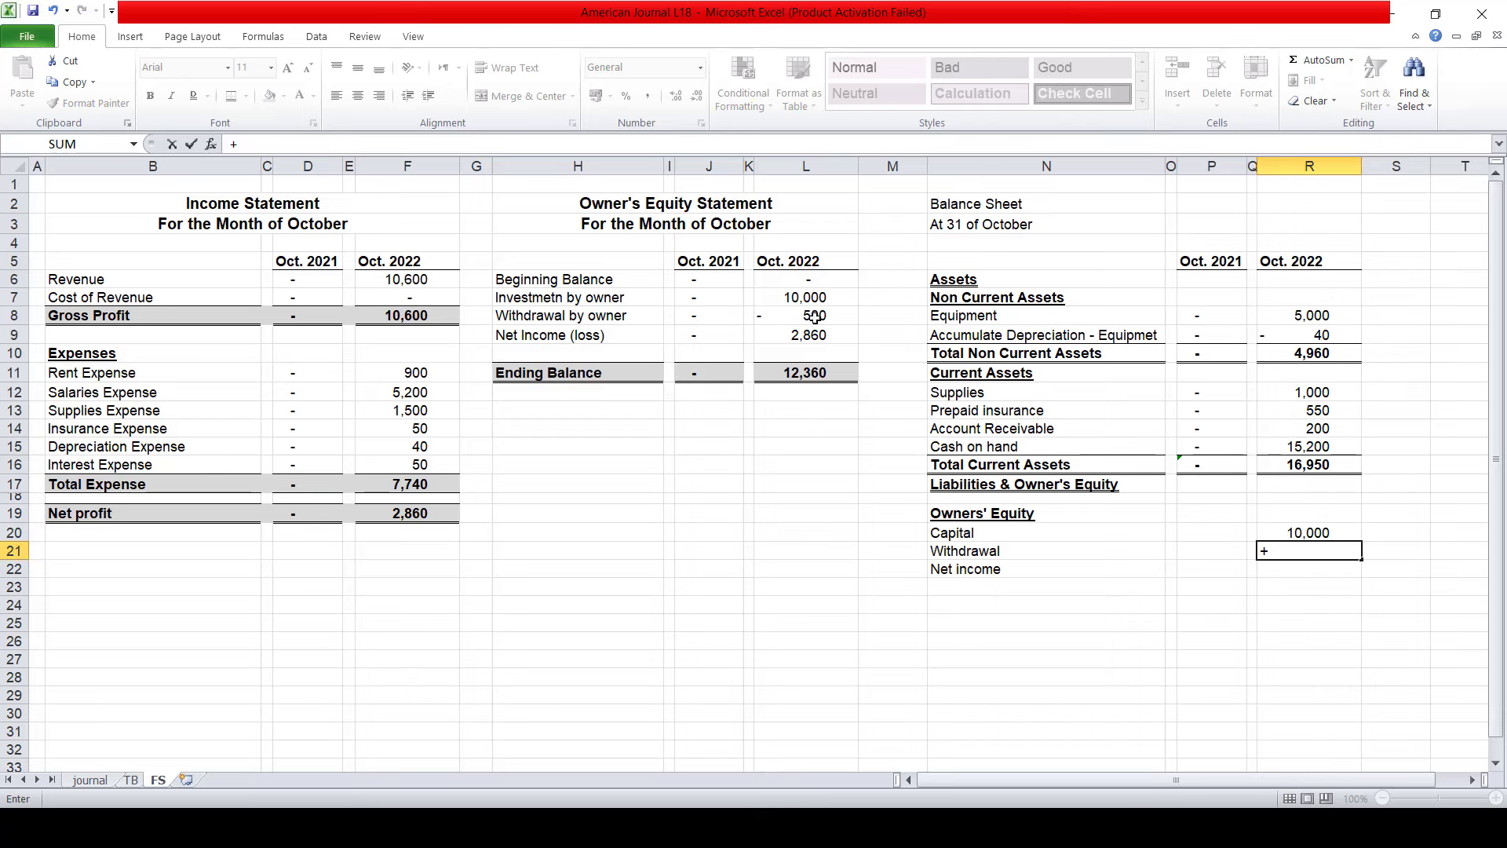
click(815, 315)
key(Return)
text(+)
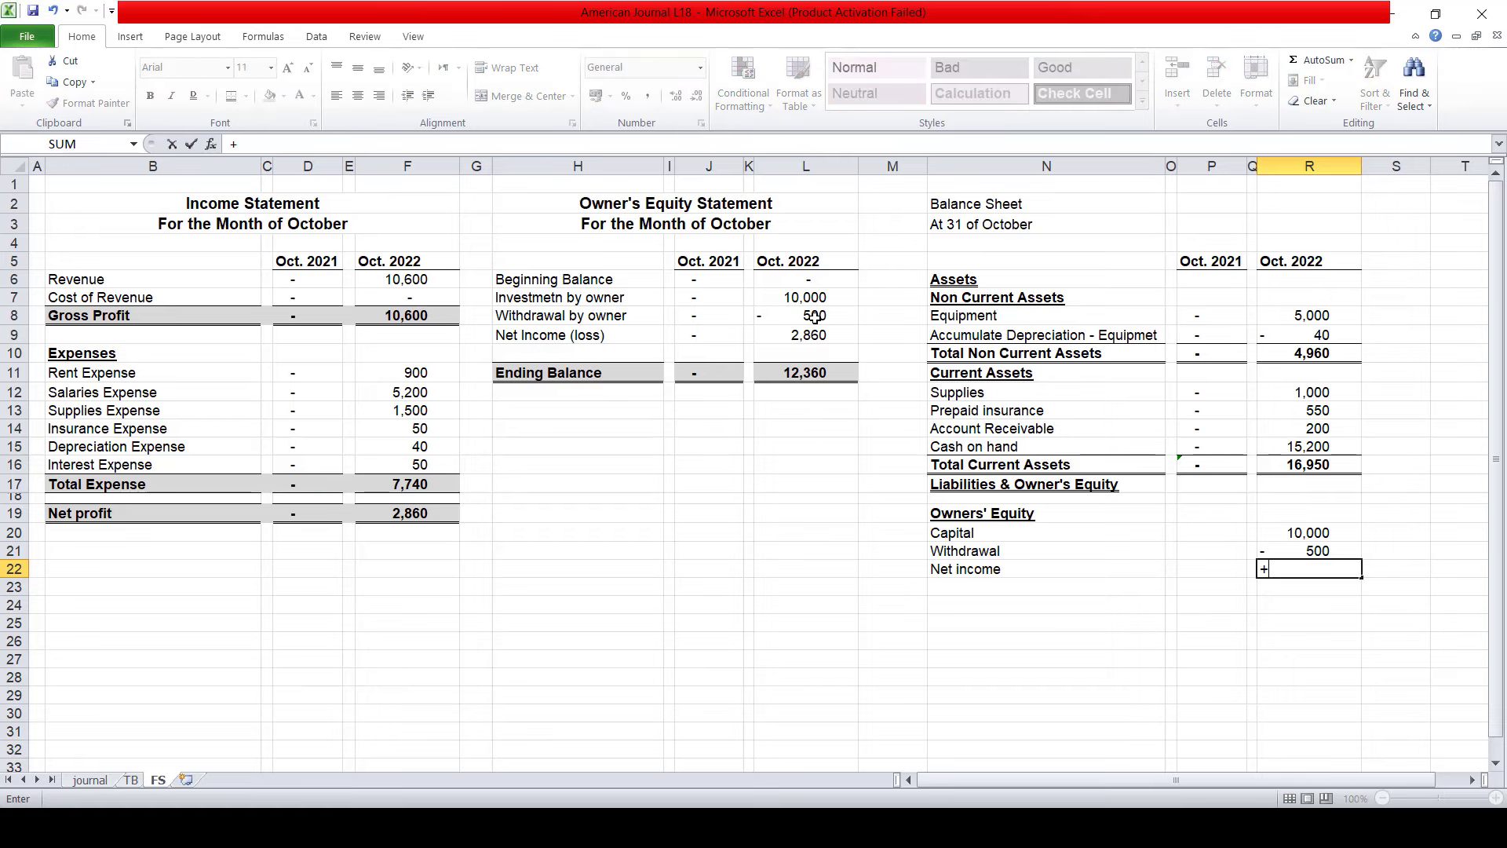
click(804, 338)
key(Return)
key(Left)
key(Left)
key(Left)
text(Total Owne)
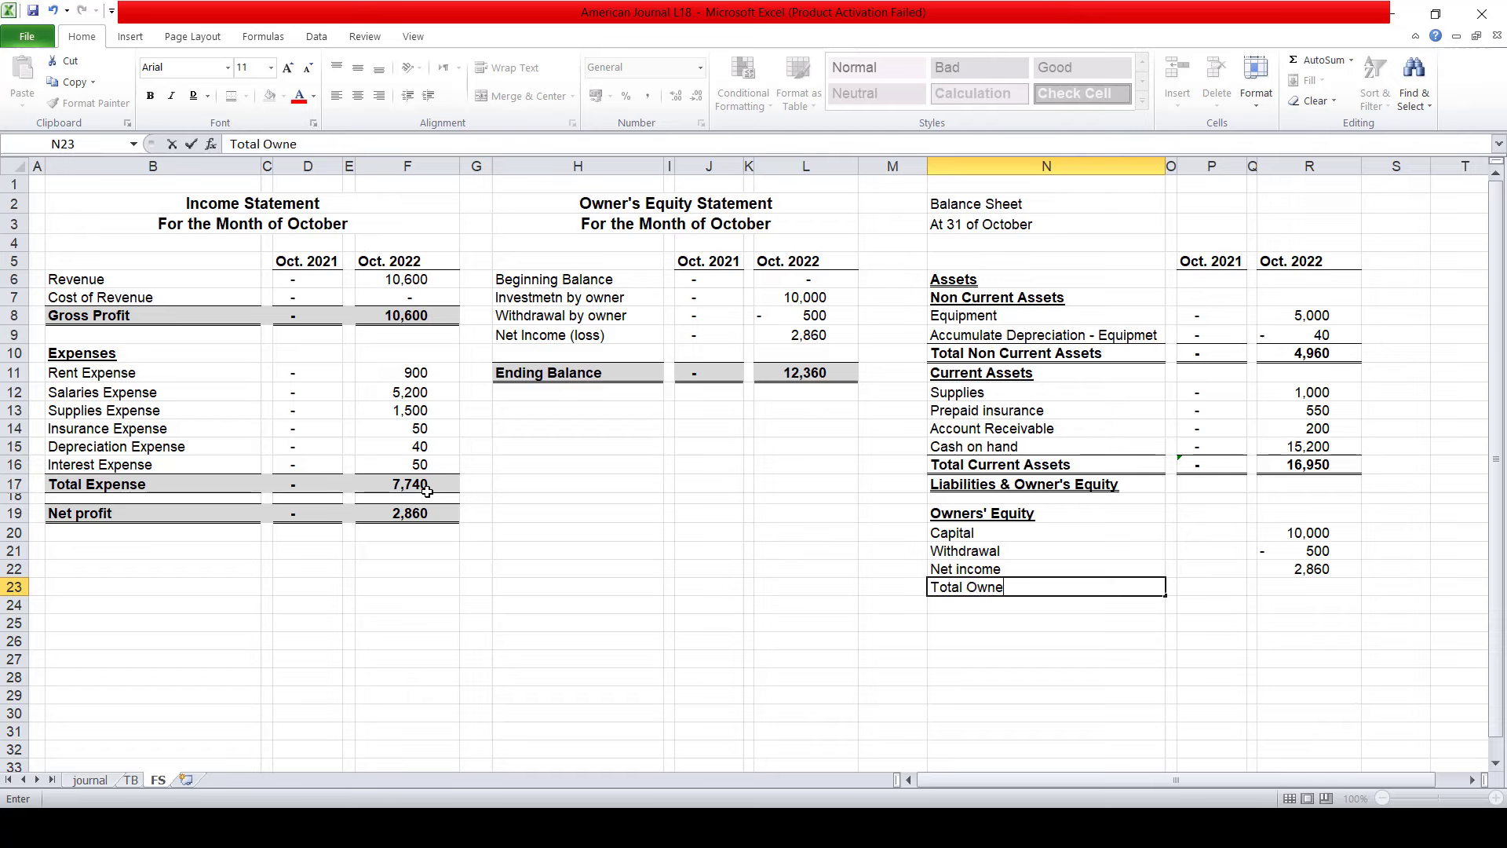
text(r's Equit)
text(y)
- Confirm the Total Owner's Equity label and AutoSum R23 to 12,360
key(Return)
key(Up)
key(Right)
key(Right)
key(Right)
key(Right)
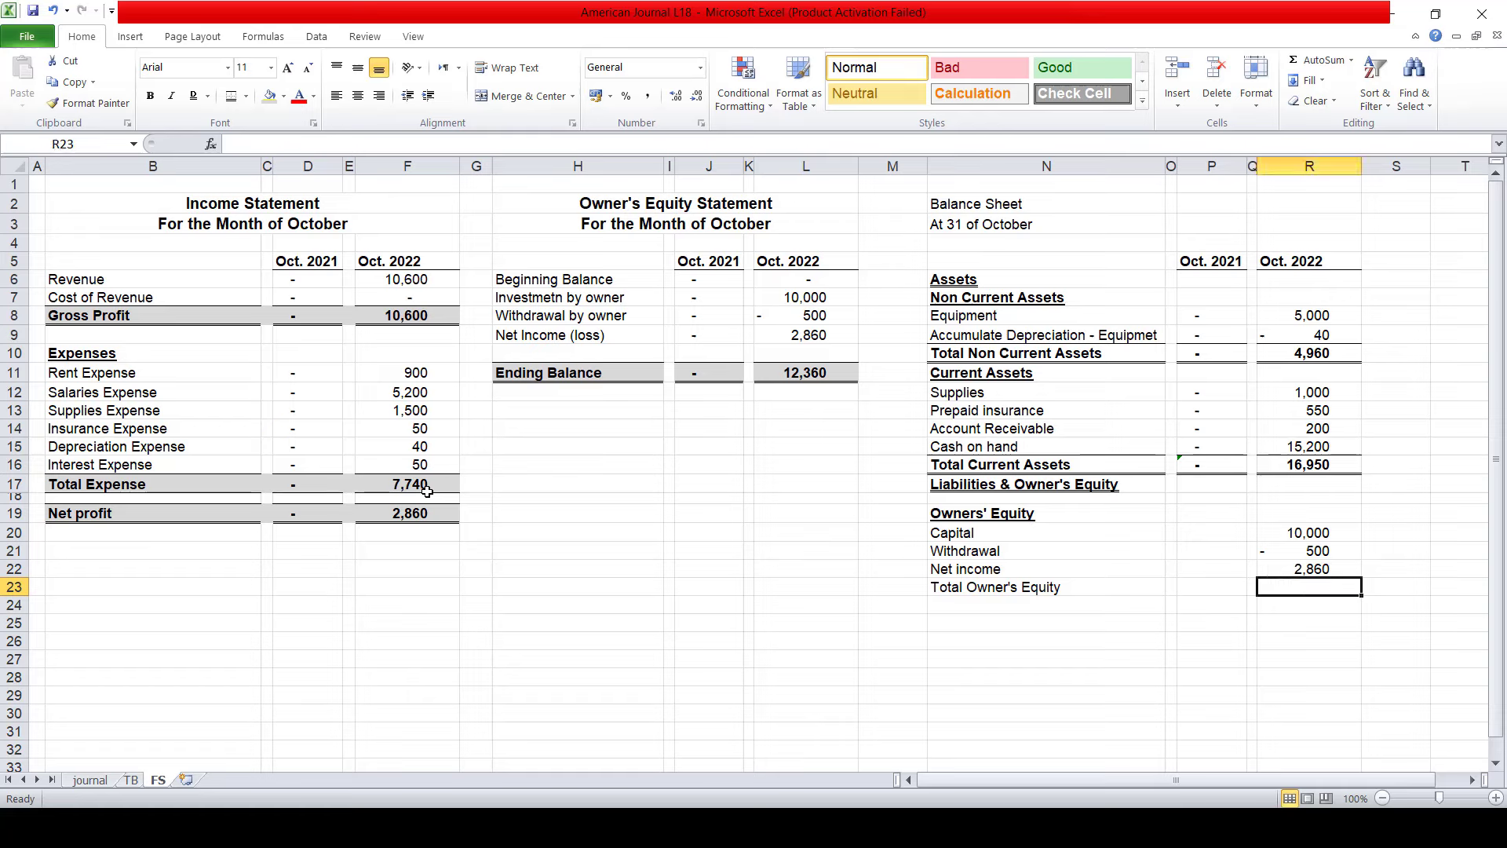
click(1324, 60)
key(Return)
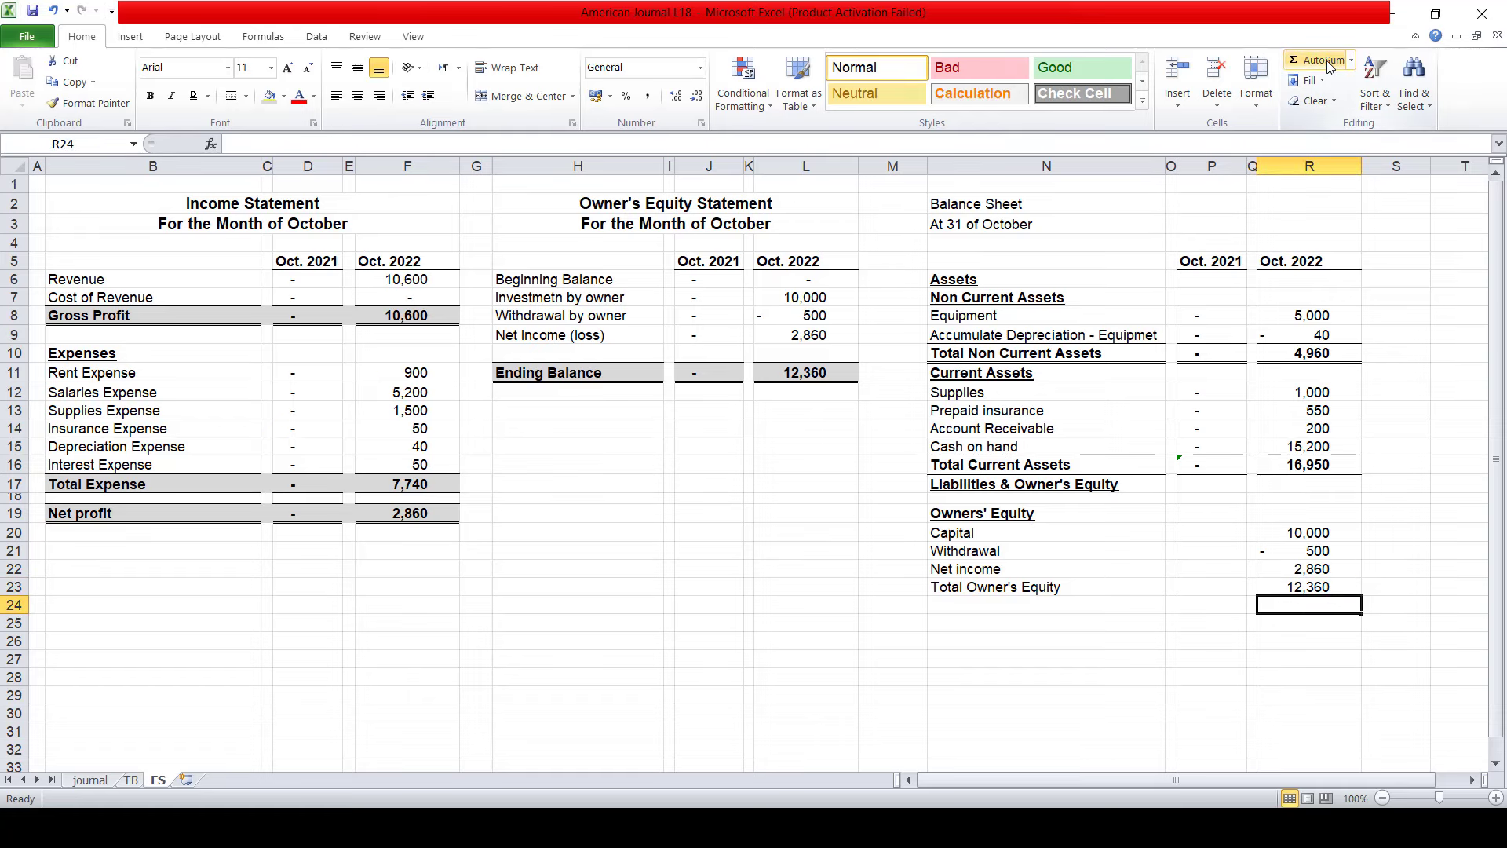
key(Up)
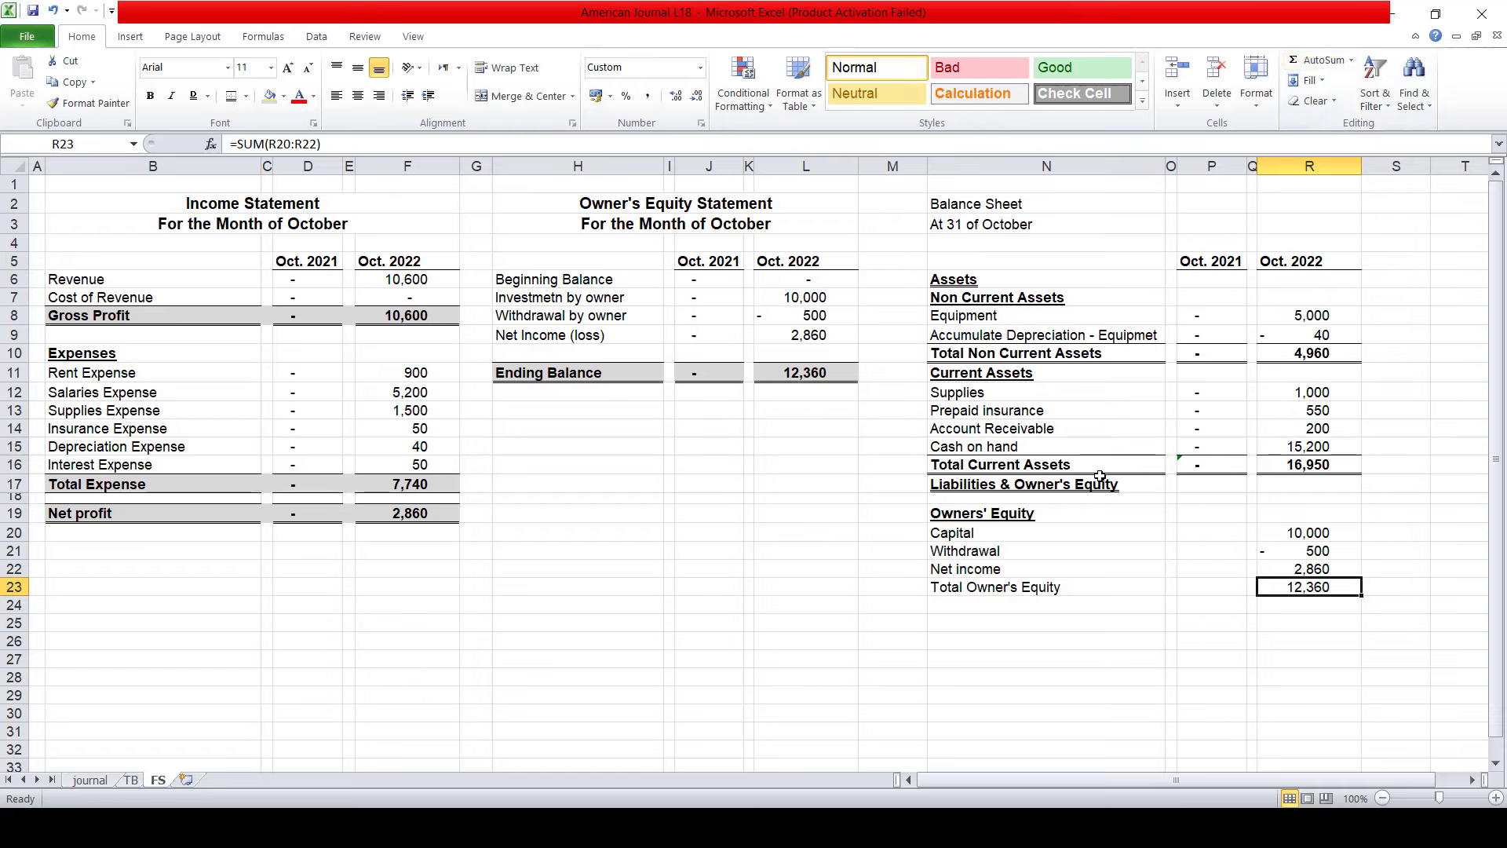
- Format-paint the Total Current Assets row style onto the Total Owner's Equity row
drag(1099, 467, 1306, 466)
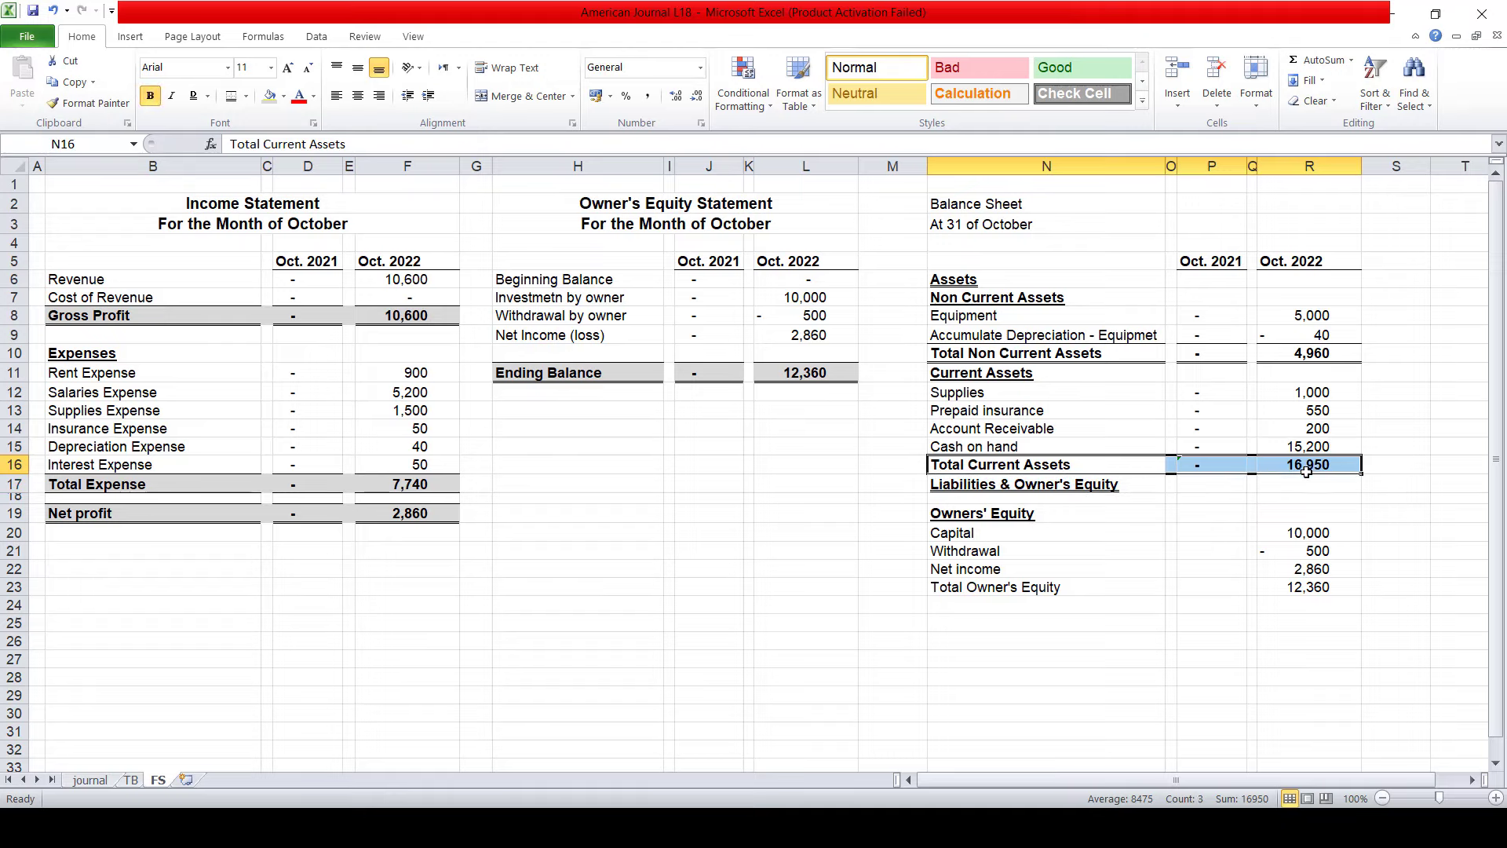
click(69, 110)
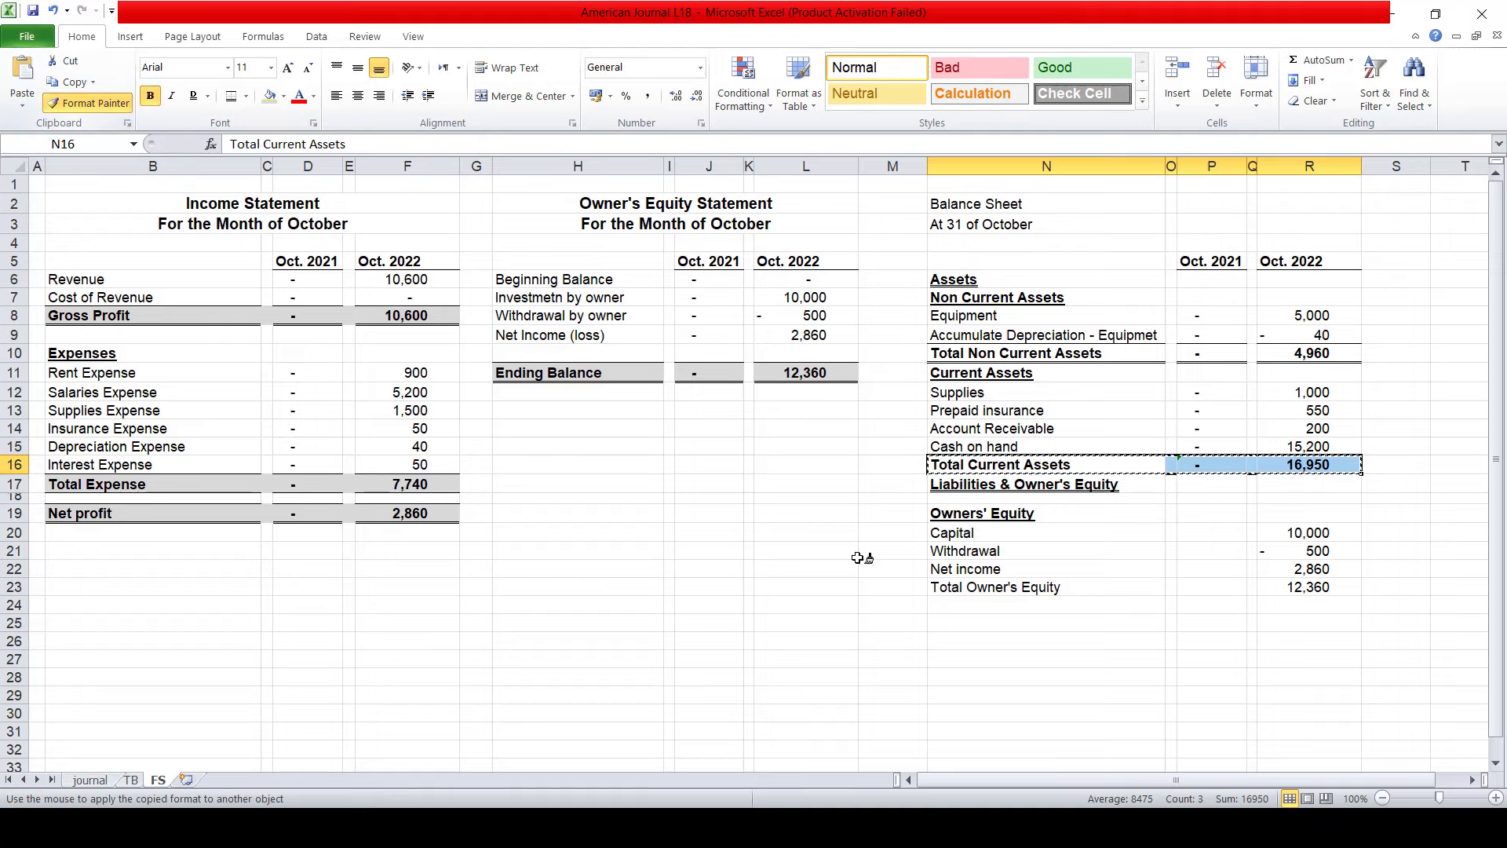
click(1012, 585)
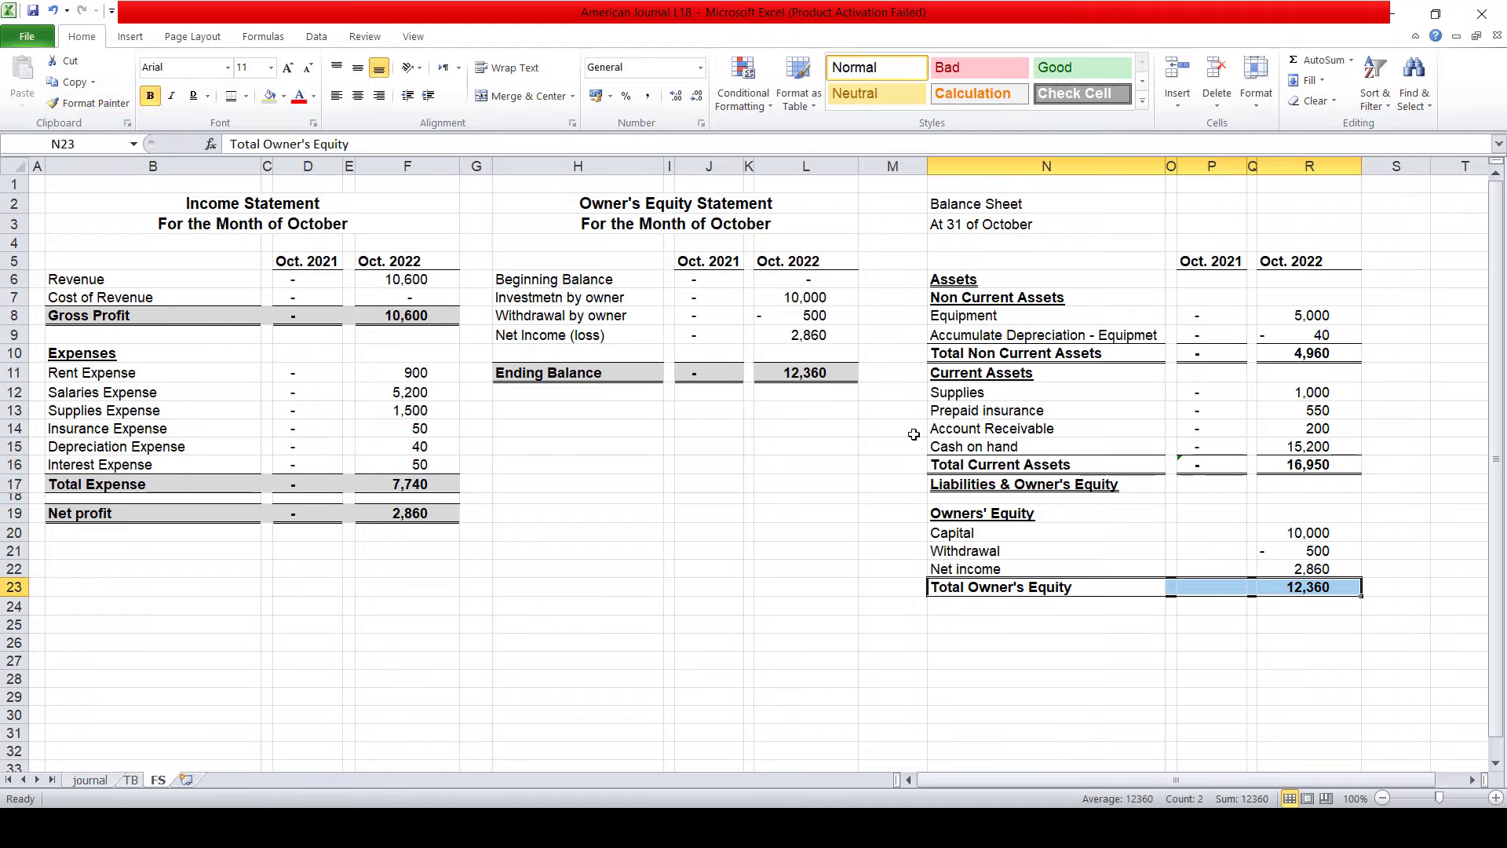
- Type the Liability heading in N25 below Total Owner's Equity
key(Down)
key(Down)
key(Down)
key(Up)
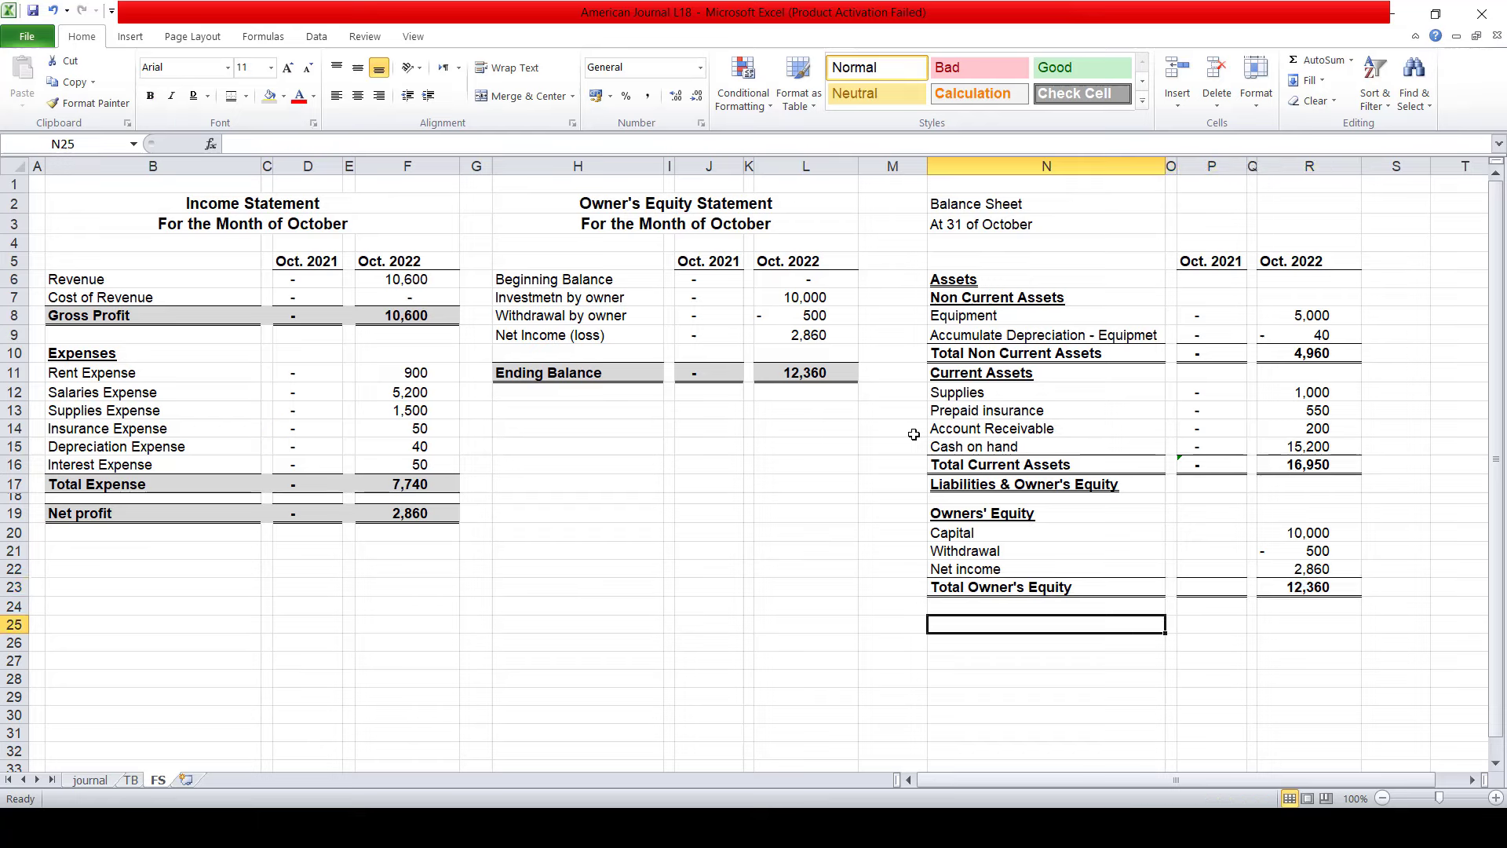
key(Up)
key(Down)
text(L)
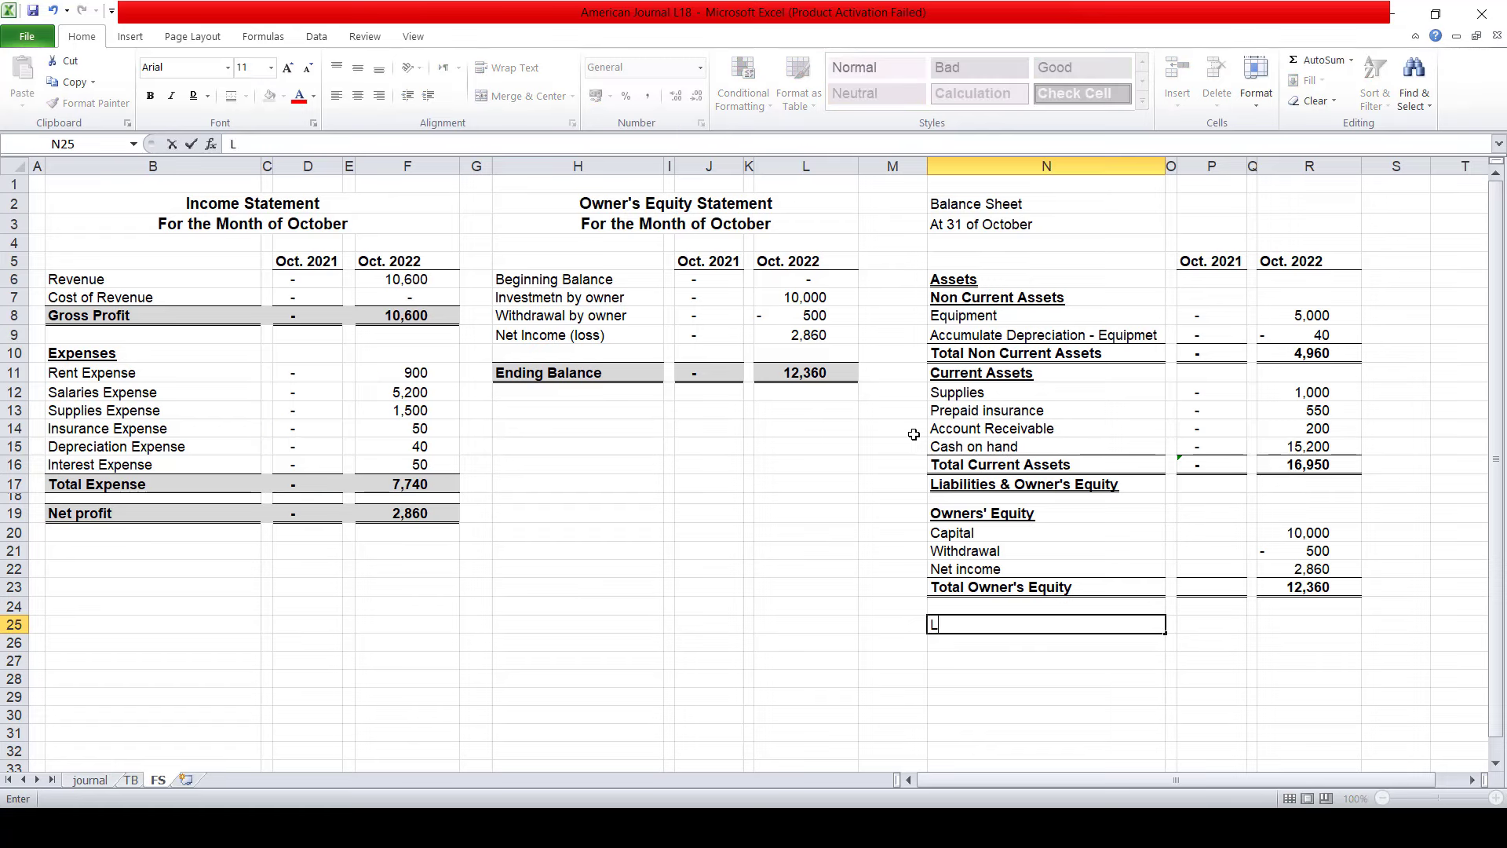
text(iability)
key(Return)
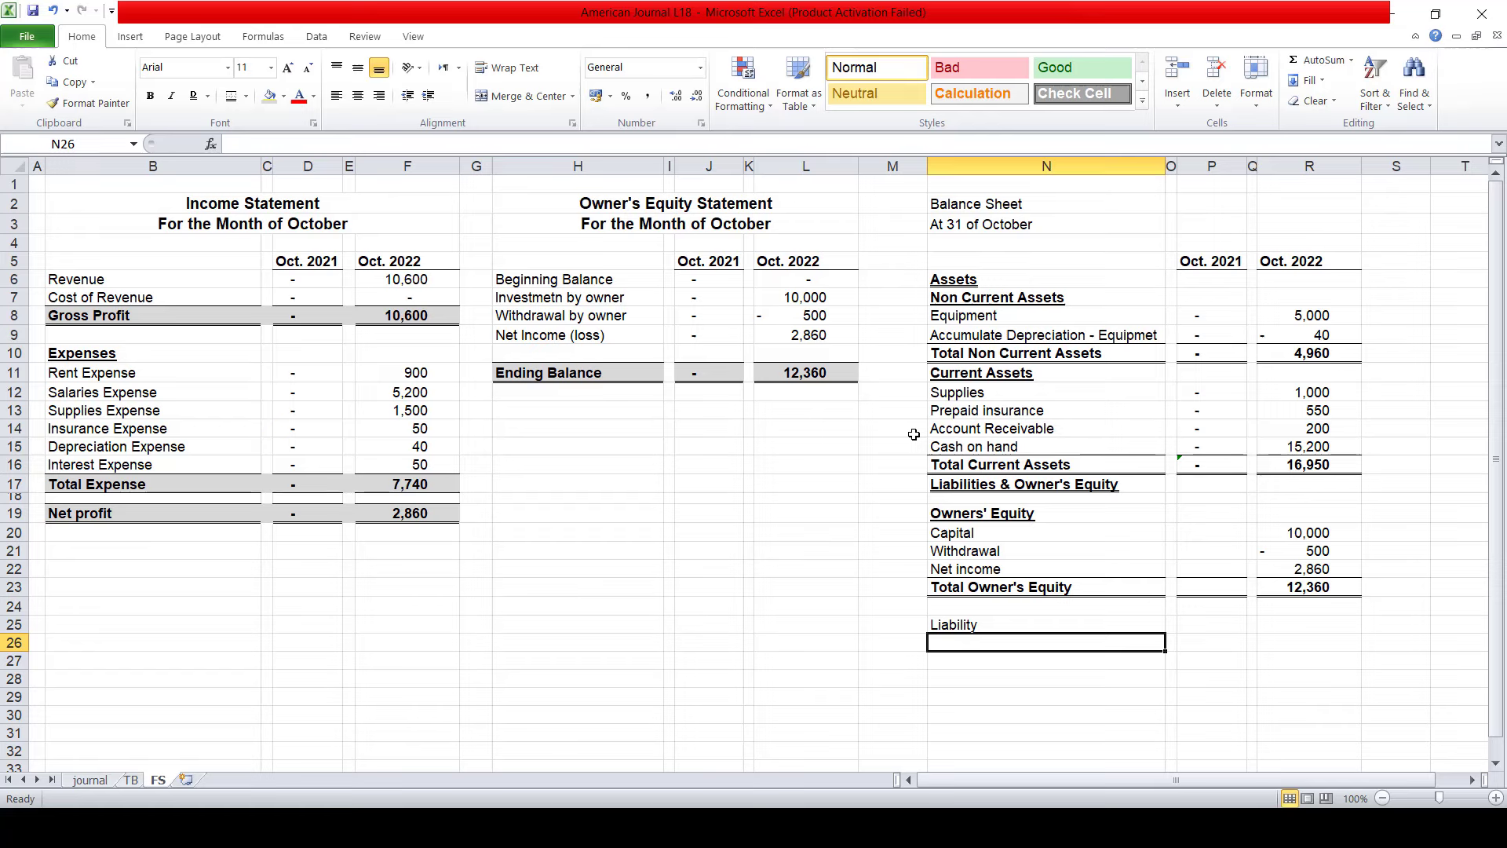
- Link Notes payable from the TB sheet into N26 and copy the link down for the other liability names
text(+)
click(131, 779)
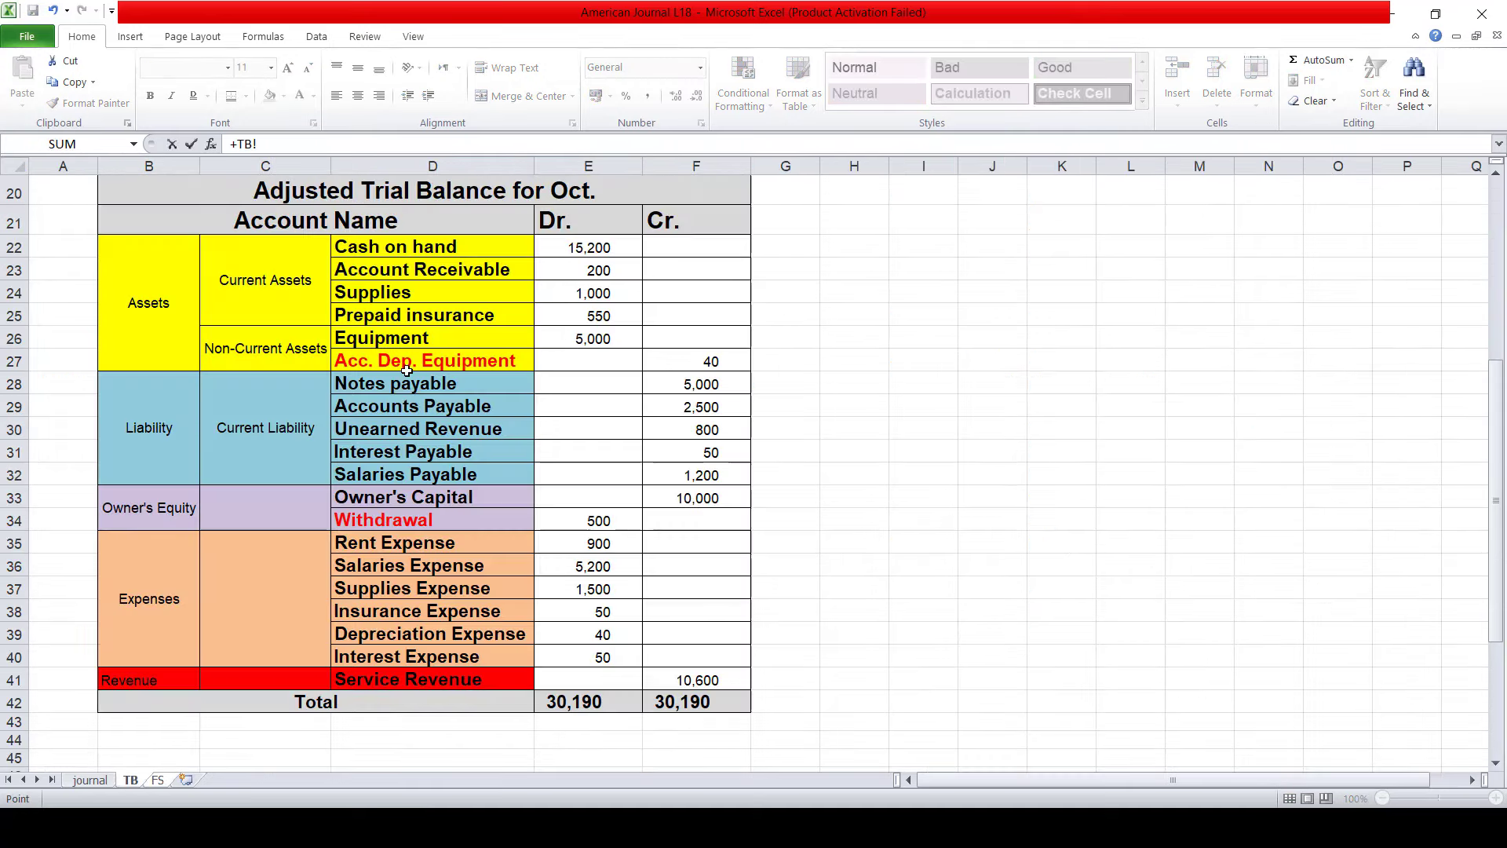
click(400, 382)
key(Return)
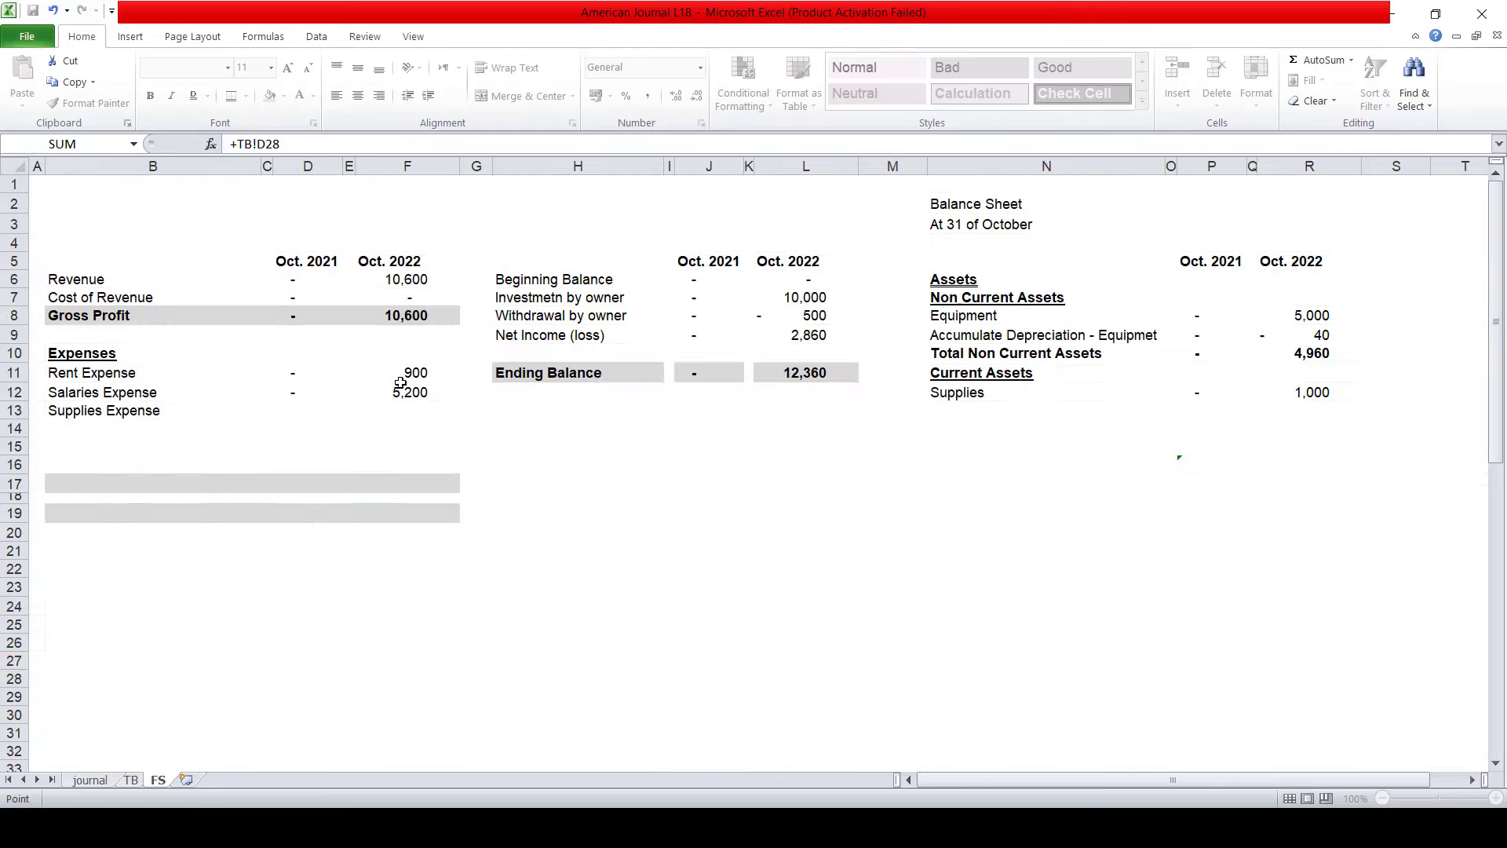
key(Up)
key(ctrl+c)
key(Down)
key(shift+Down)
key(shift+Down)
key(shift+Down)
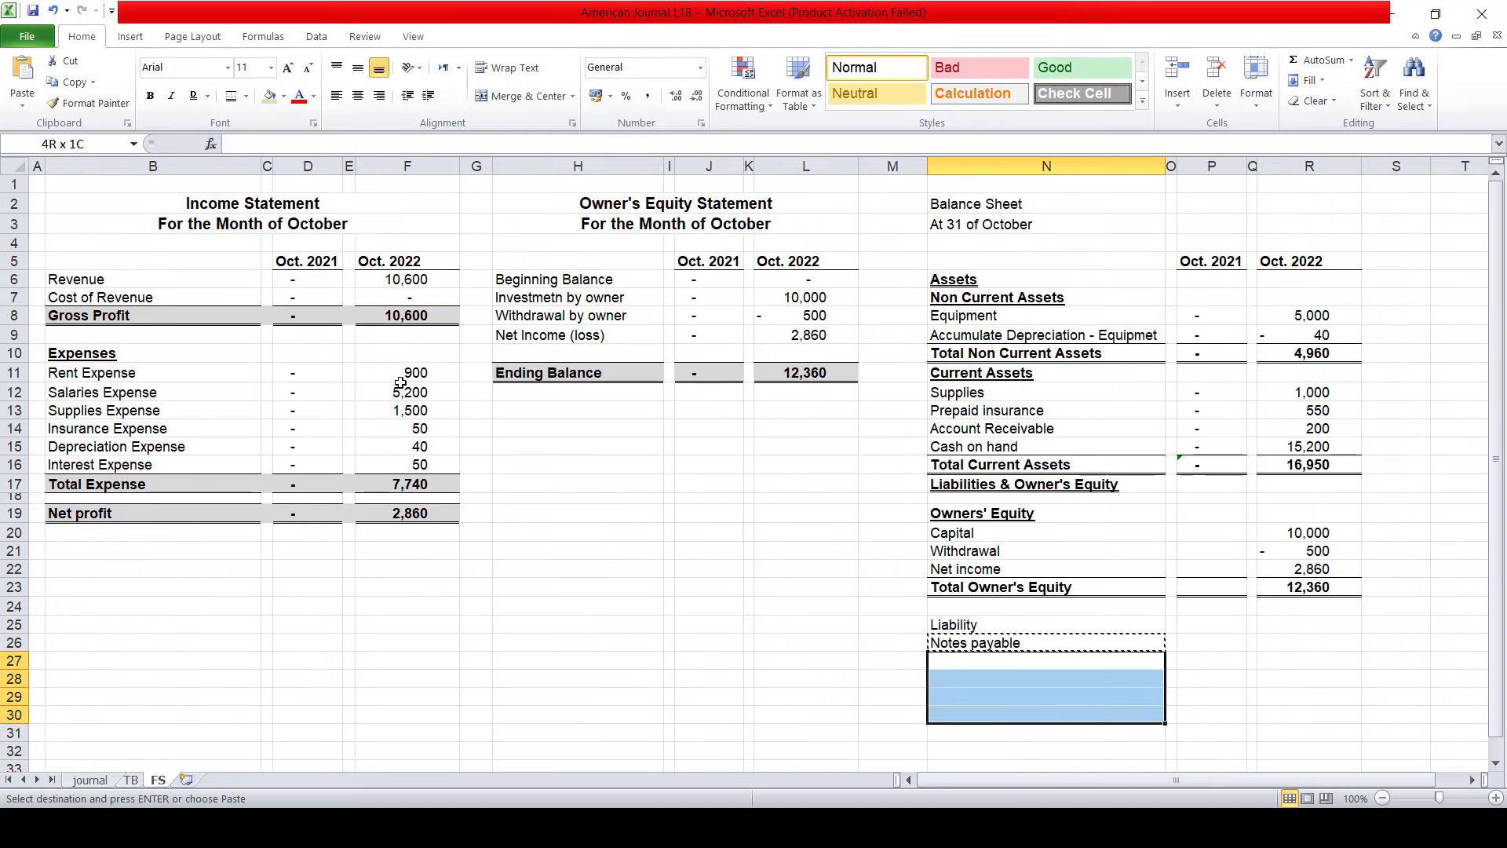
key(ctrl+v)
key(shift+Down)
key(ctrl+v)
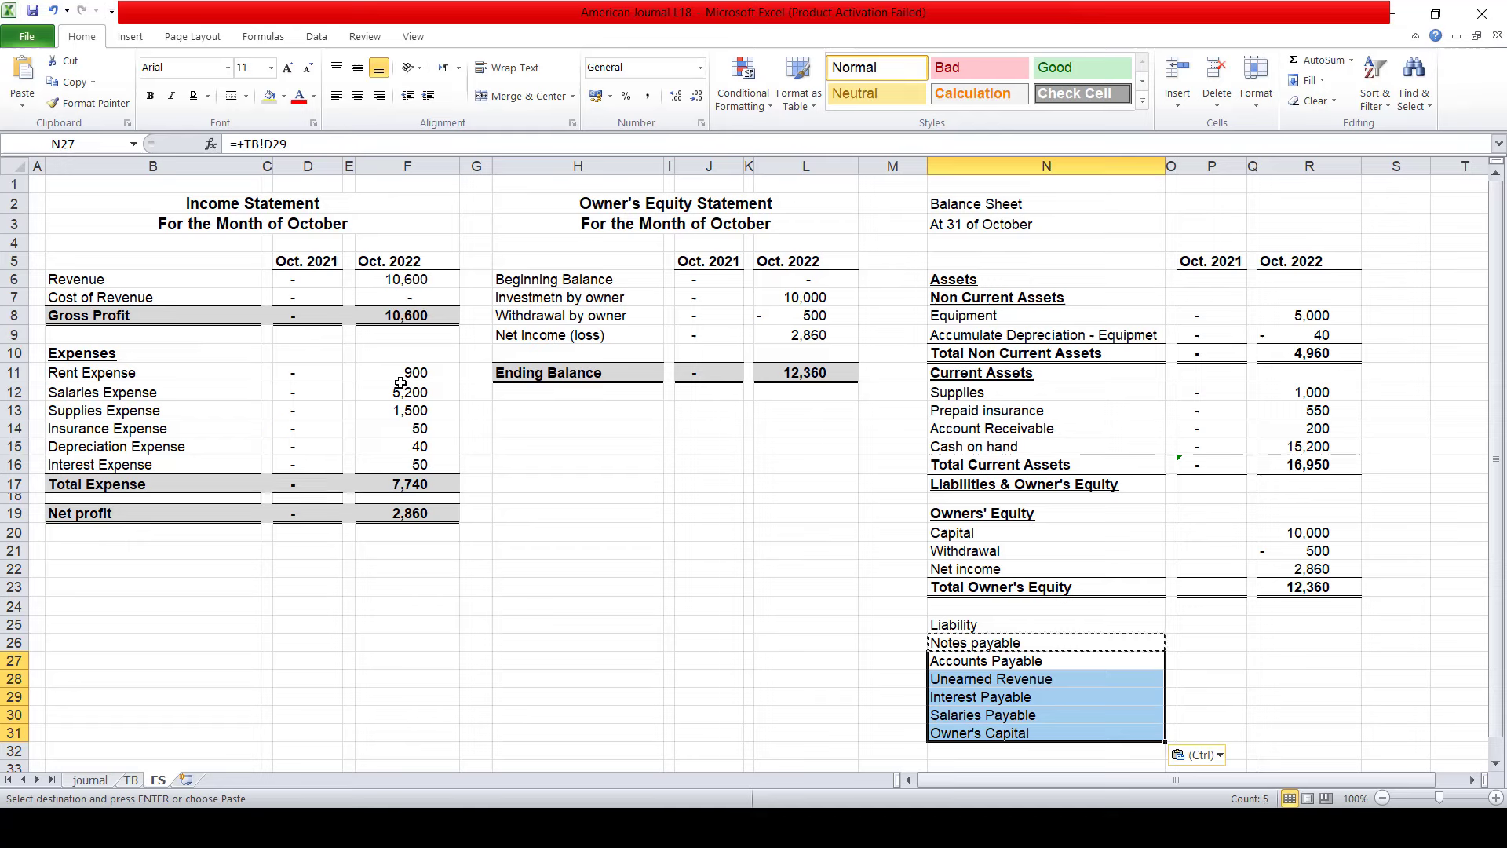
key(Escape)
key(Down)
key(Down)
key(Down)
key(Down)
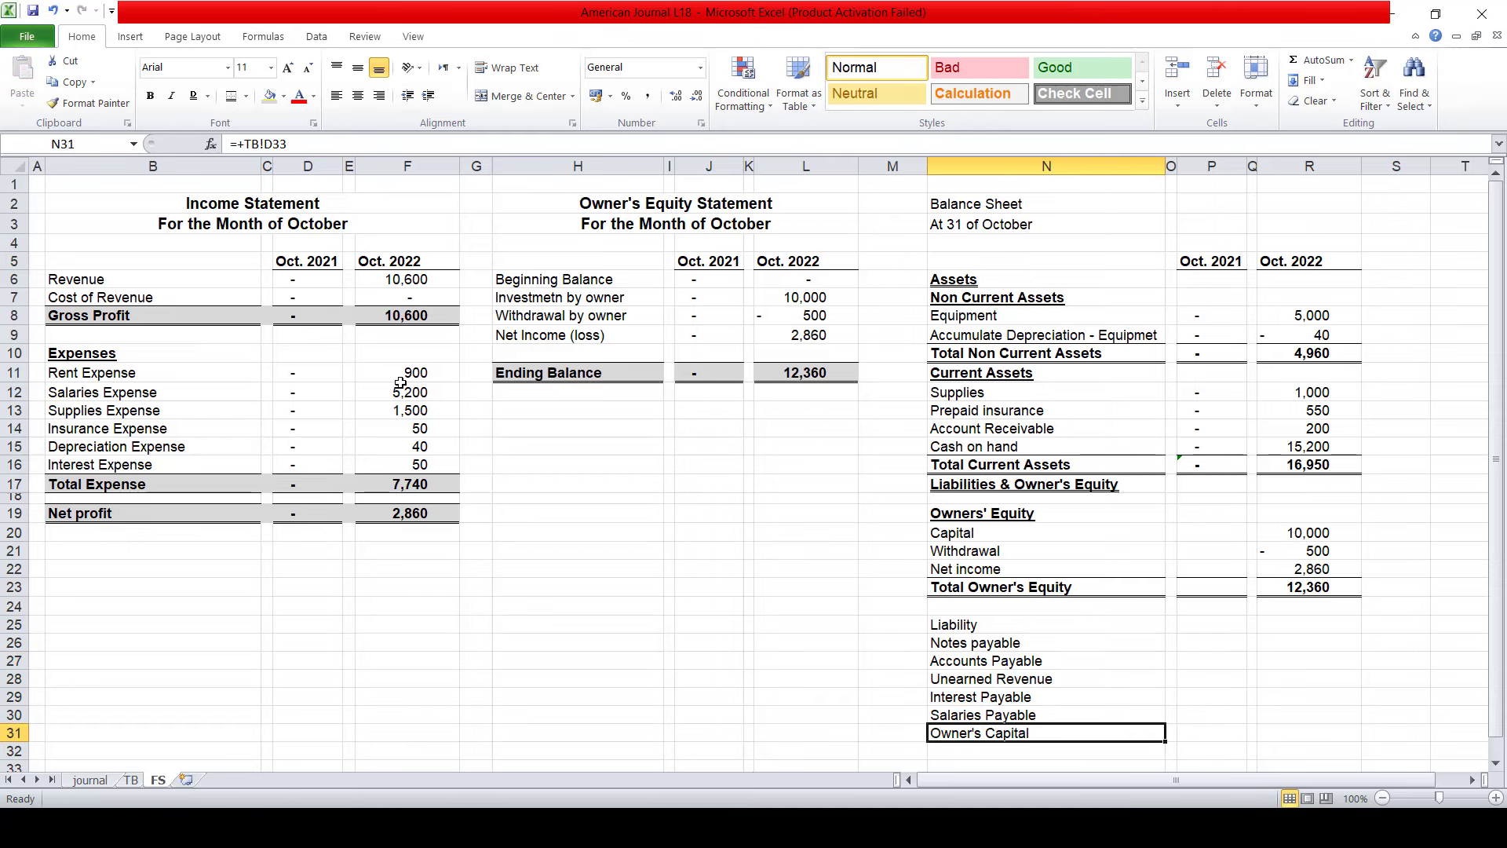
- Clear the stray Owner's Capital line and enter 0 for each liability in the Oct. 2021 column
key(Delete)
key(Up)
key(shift+Up)
key(shift+Up)
key(shift+Up)
key(shift+Up)
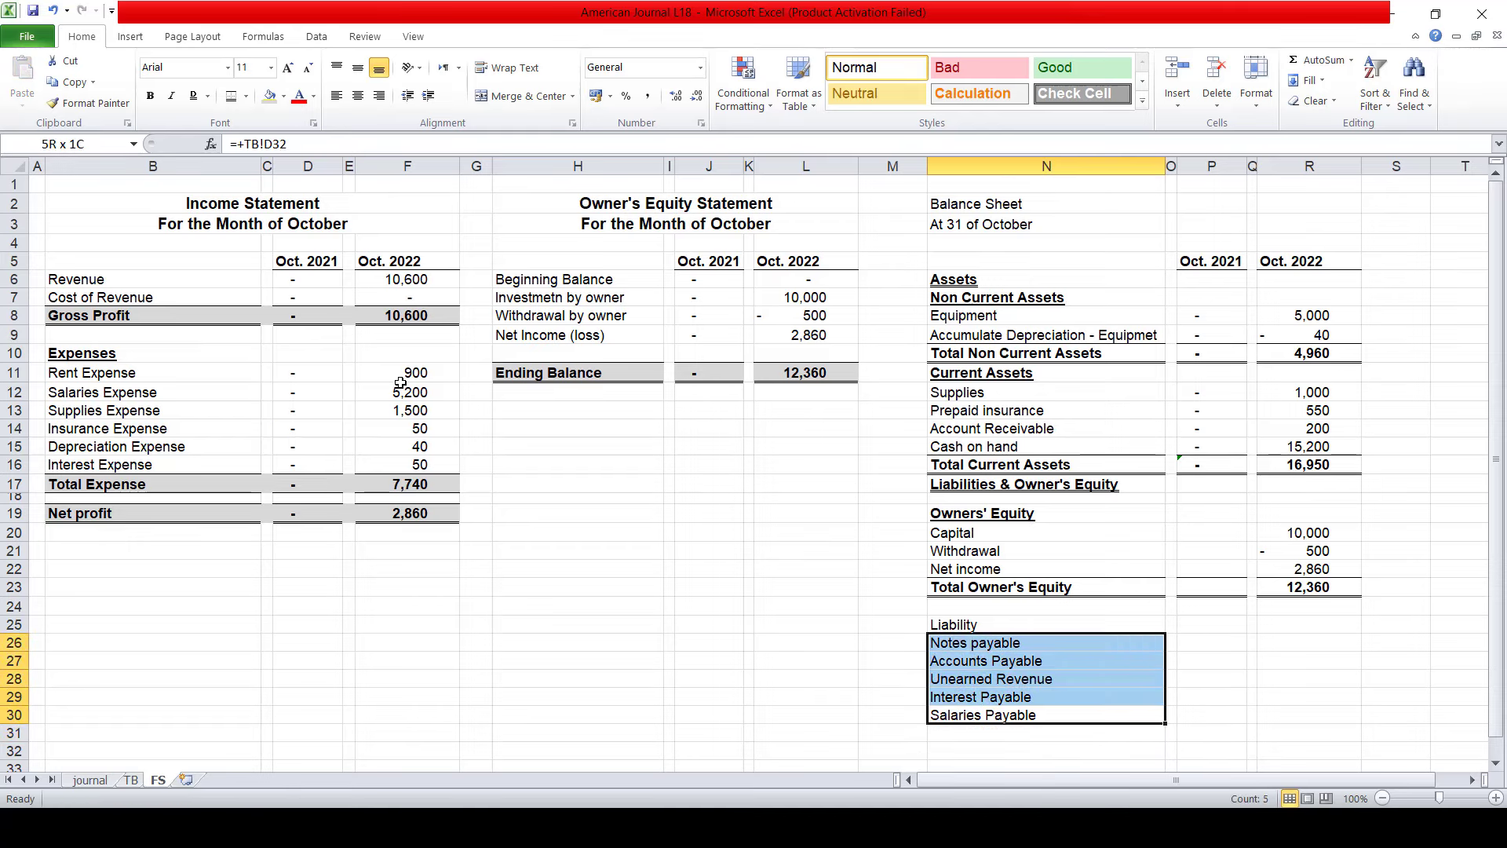
key(Right)
key(Right)
key(Right)
key(Up)
key(Up)
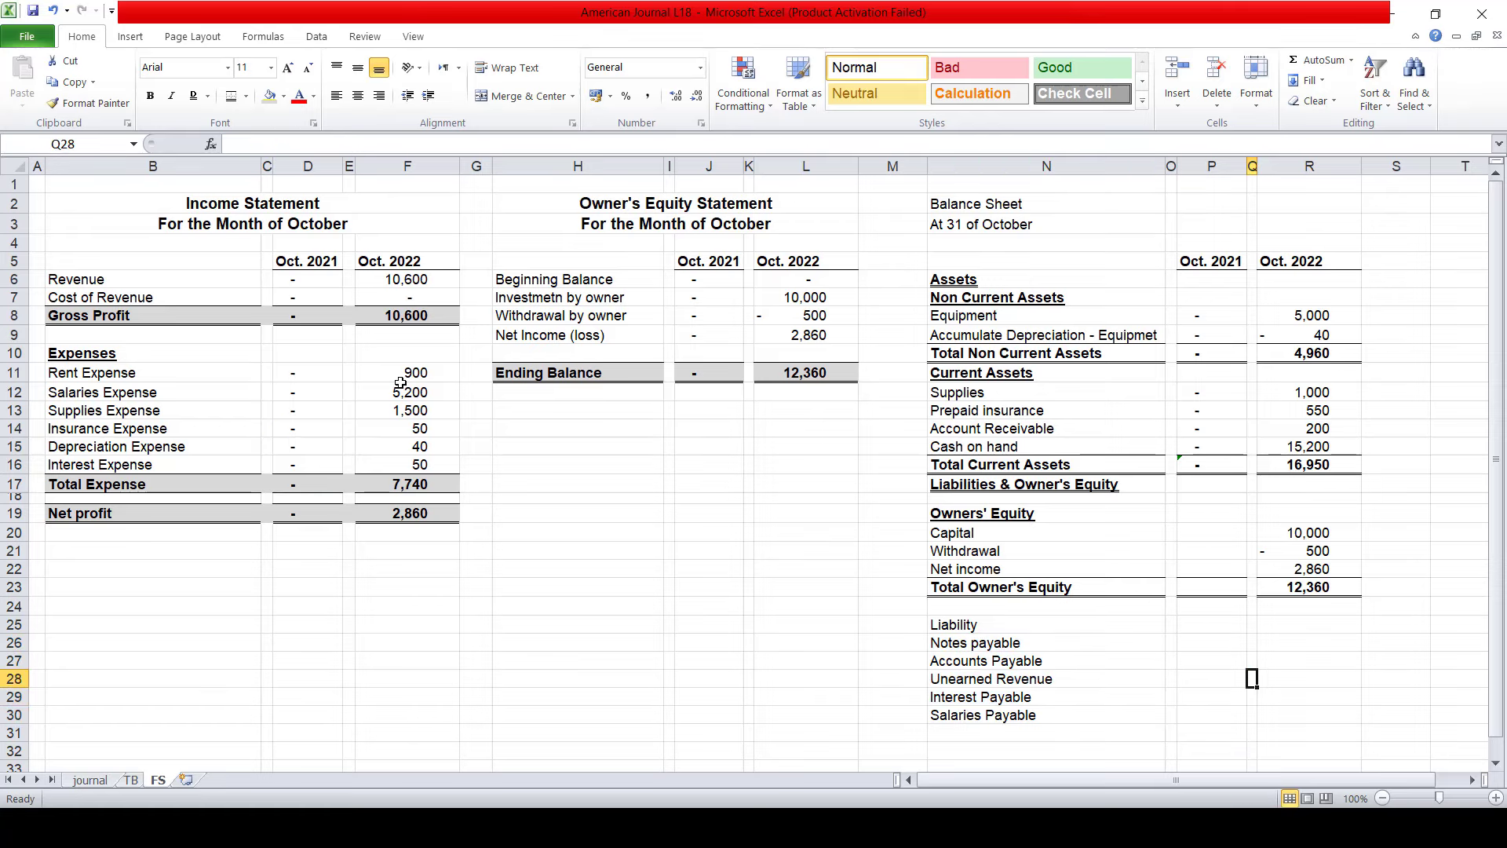
key(Left)
key(Up)
key(Up)
text(0)
key(Return)
text(0 0 0)
key(Return)
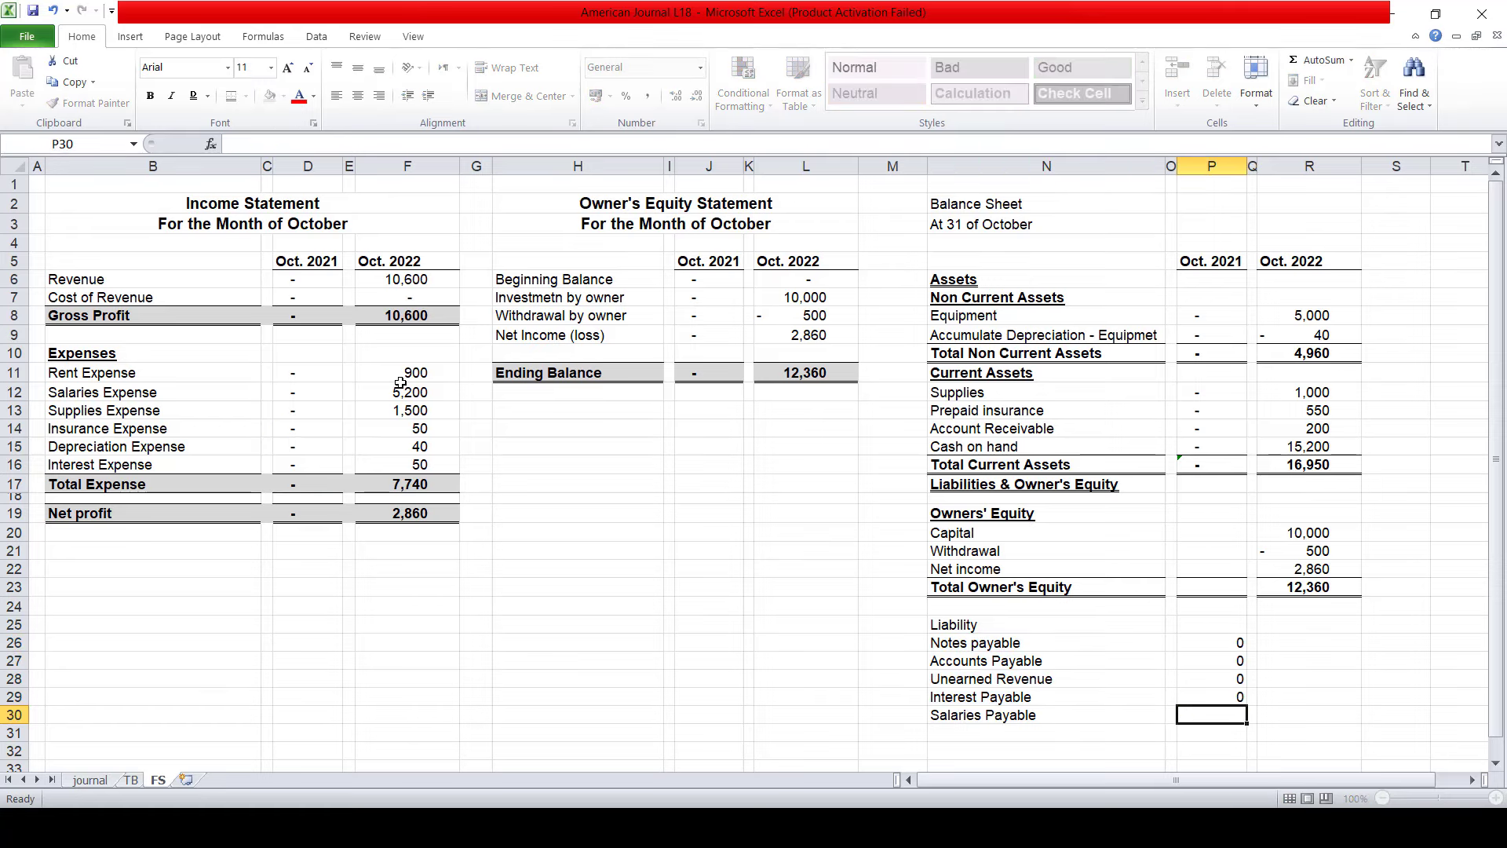
text(0)
key(Up)
key(Right)
key(Up)
key(Up)
key(Up)
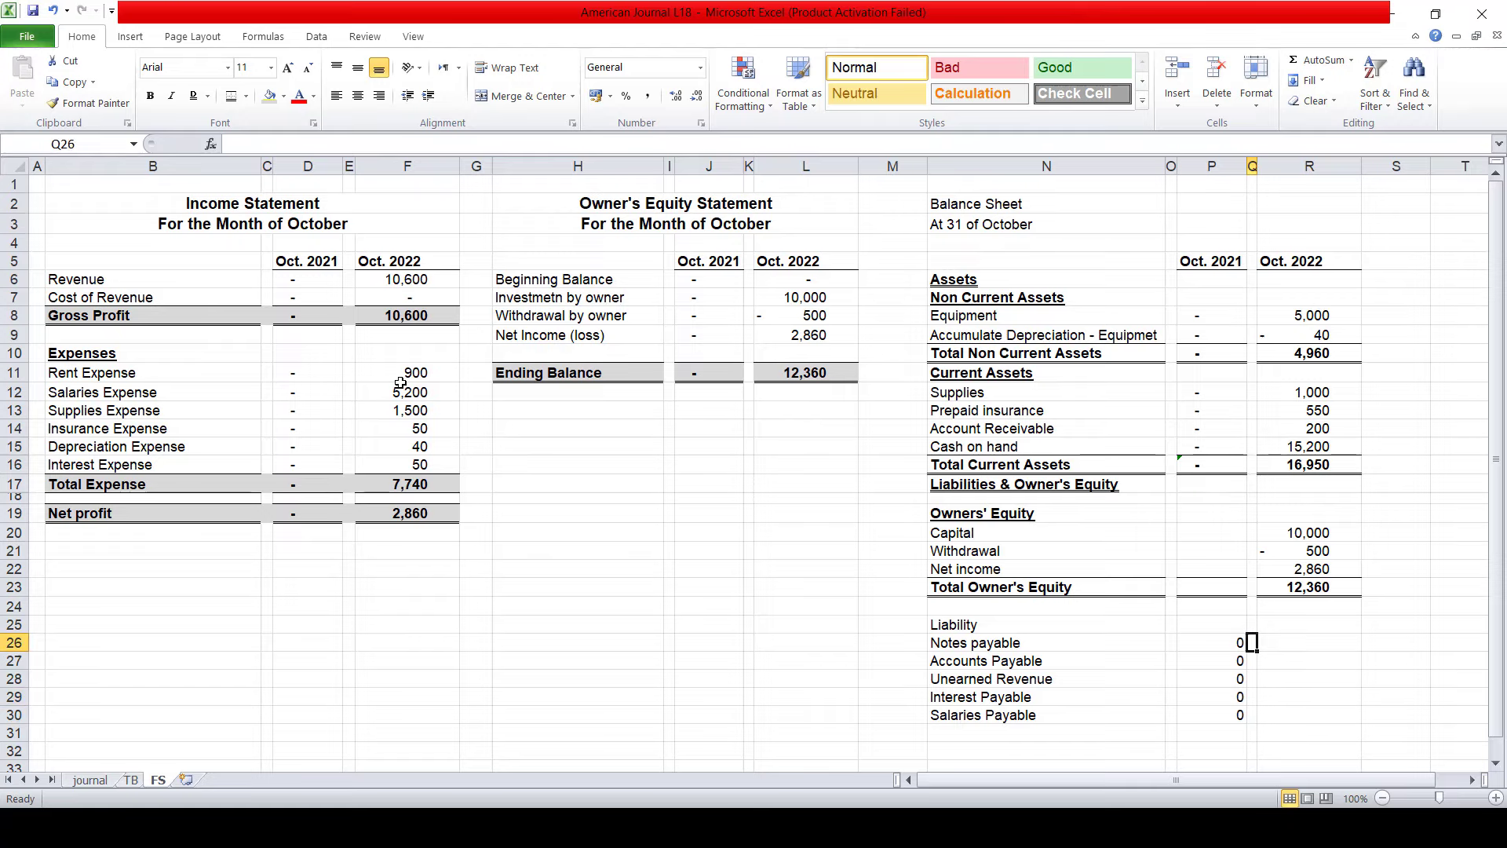
key(Right)
text(+)
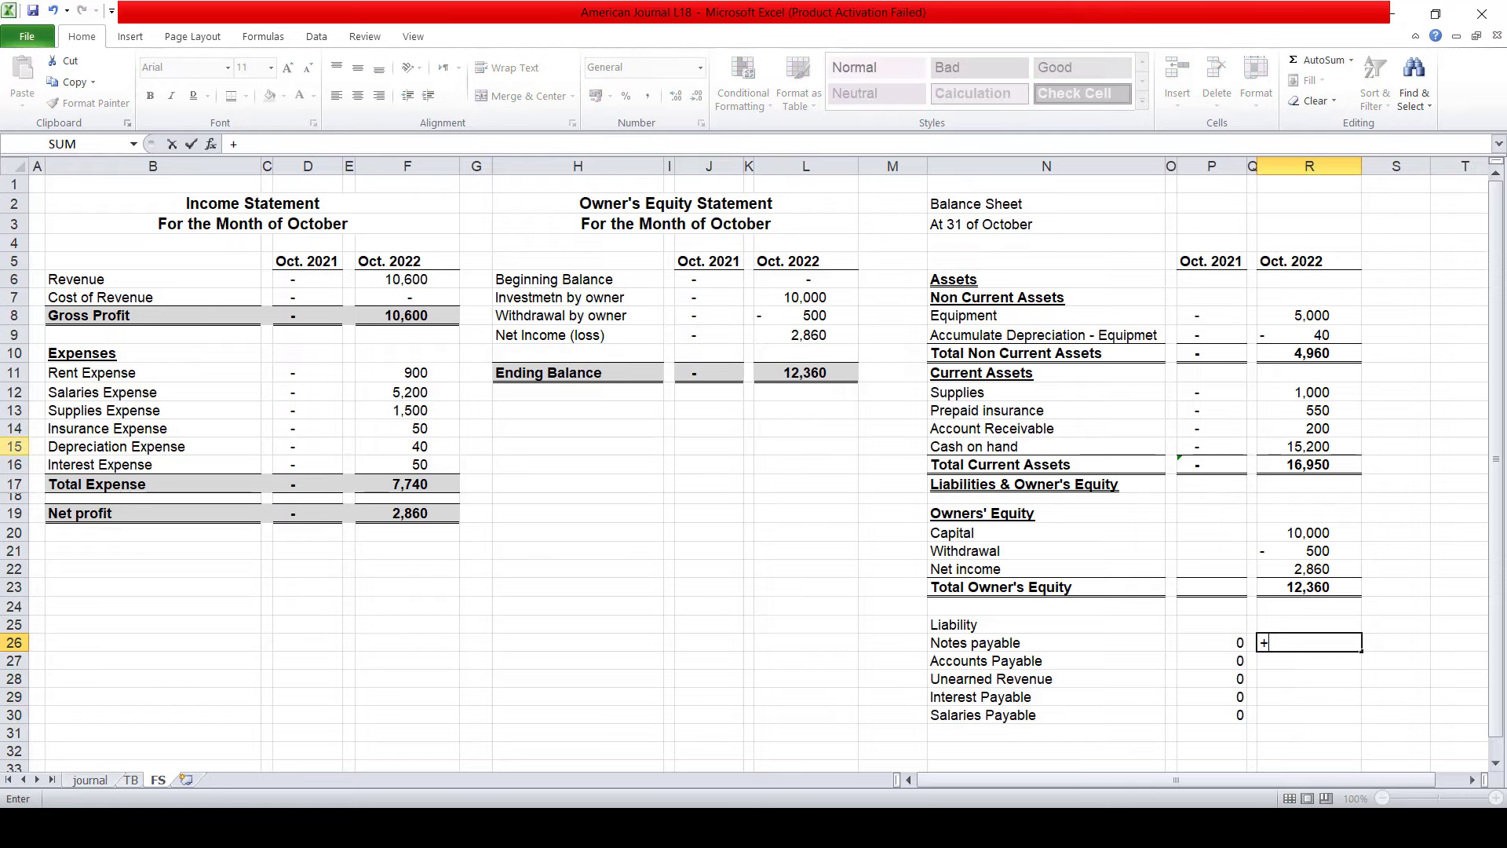
- Link R26 to TB!F28 and copy the formula down through R30
click(129, 780)
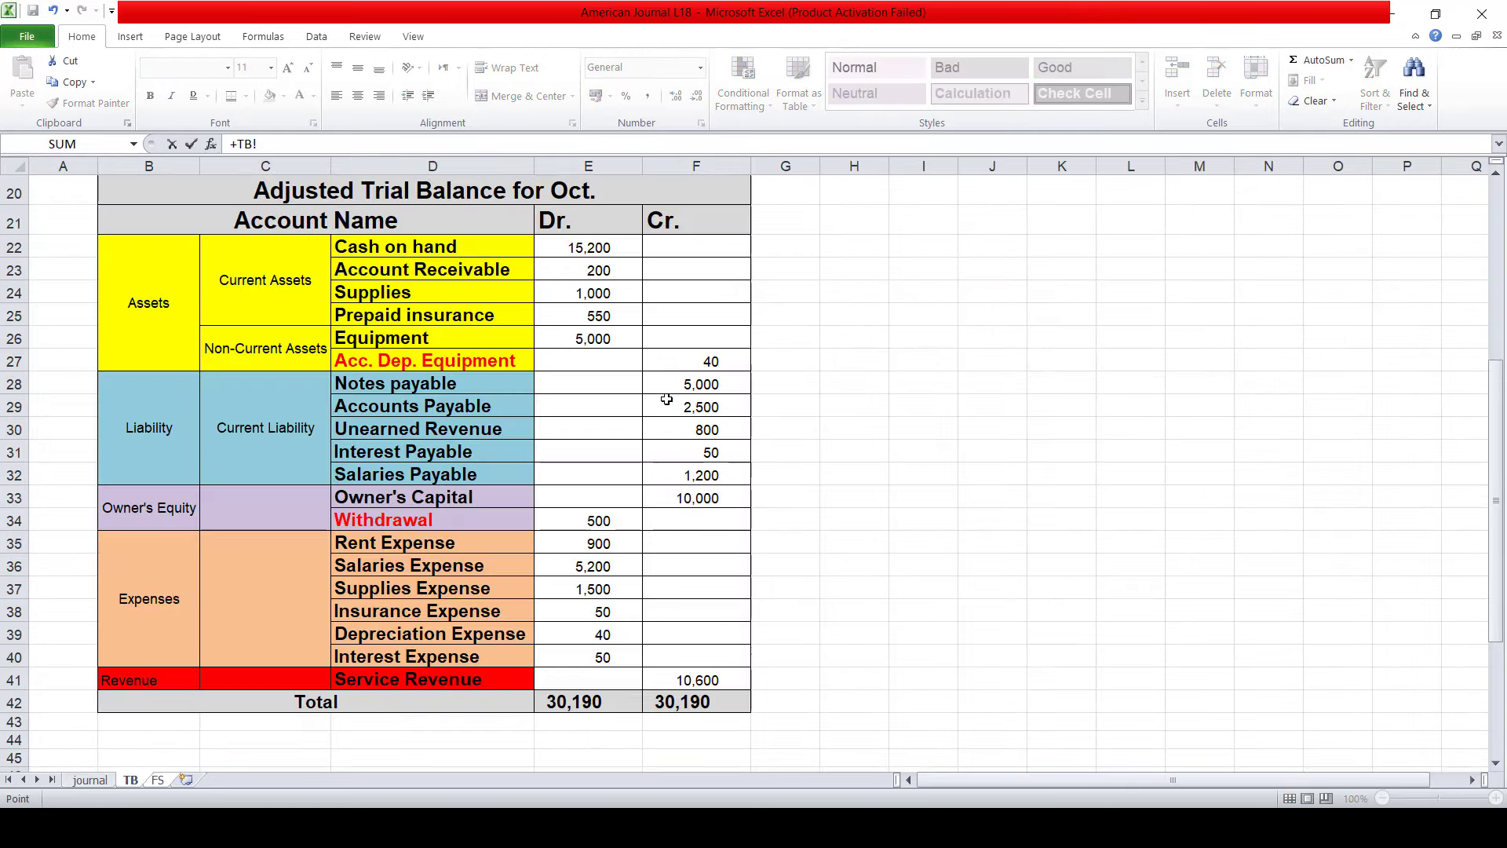
click(713, 380)
key(Return)
key(Up)
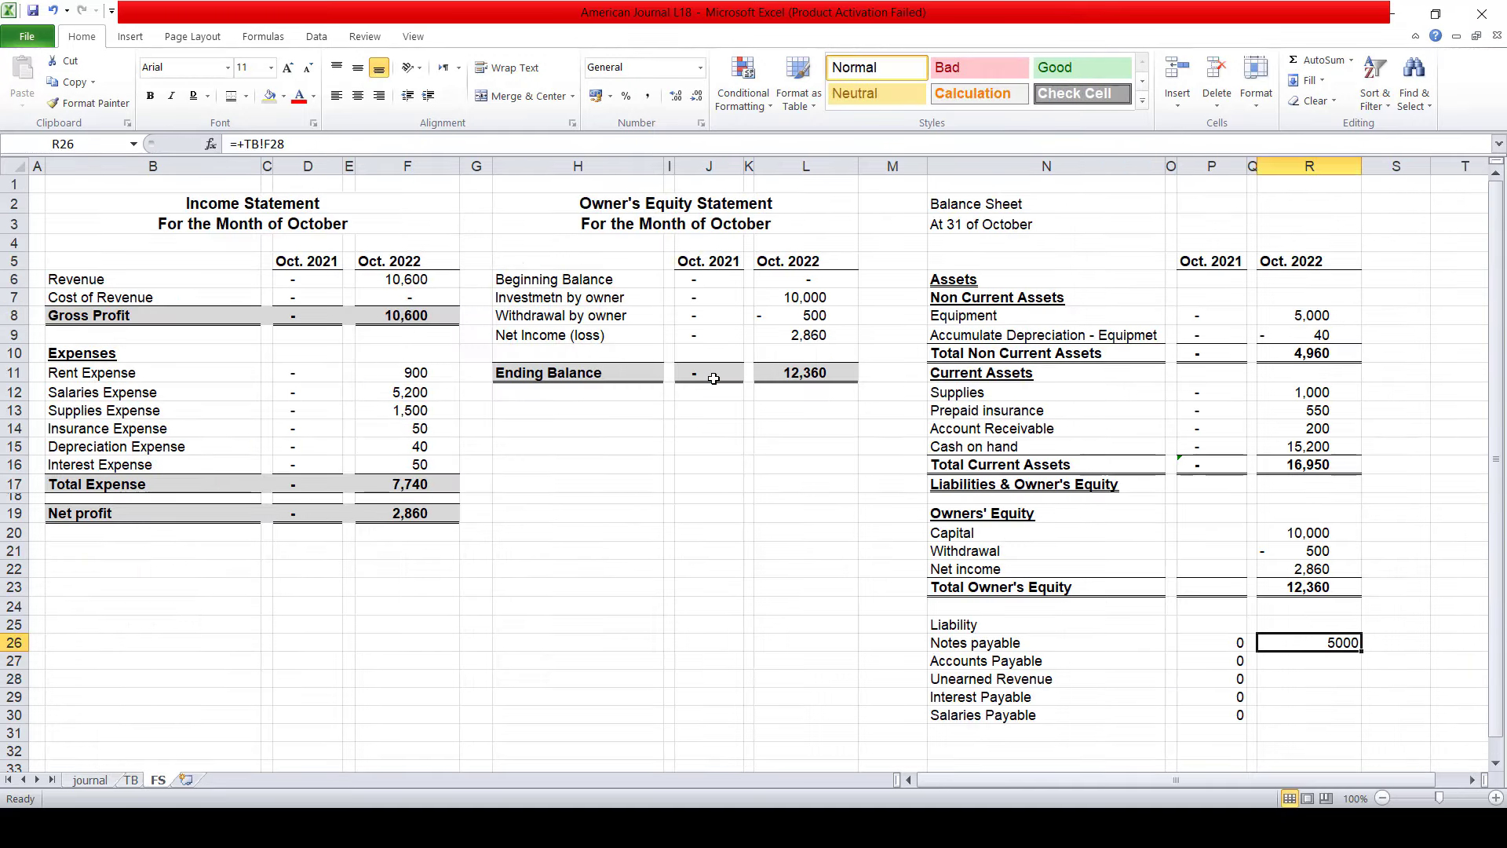
key(ctrl+c)
key(Down)
key(shift+Down)
key(shift+Down)
key(shift+Down)
key(Return)
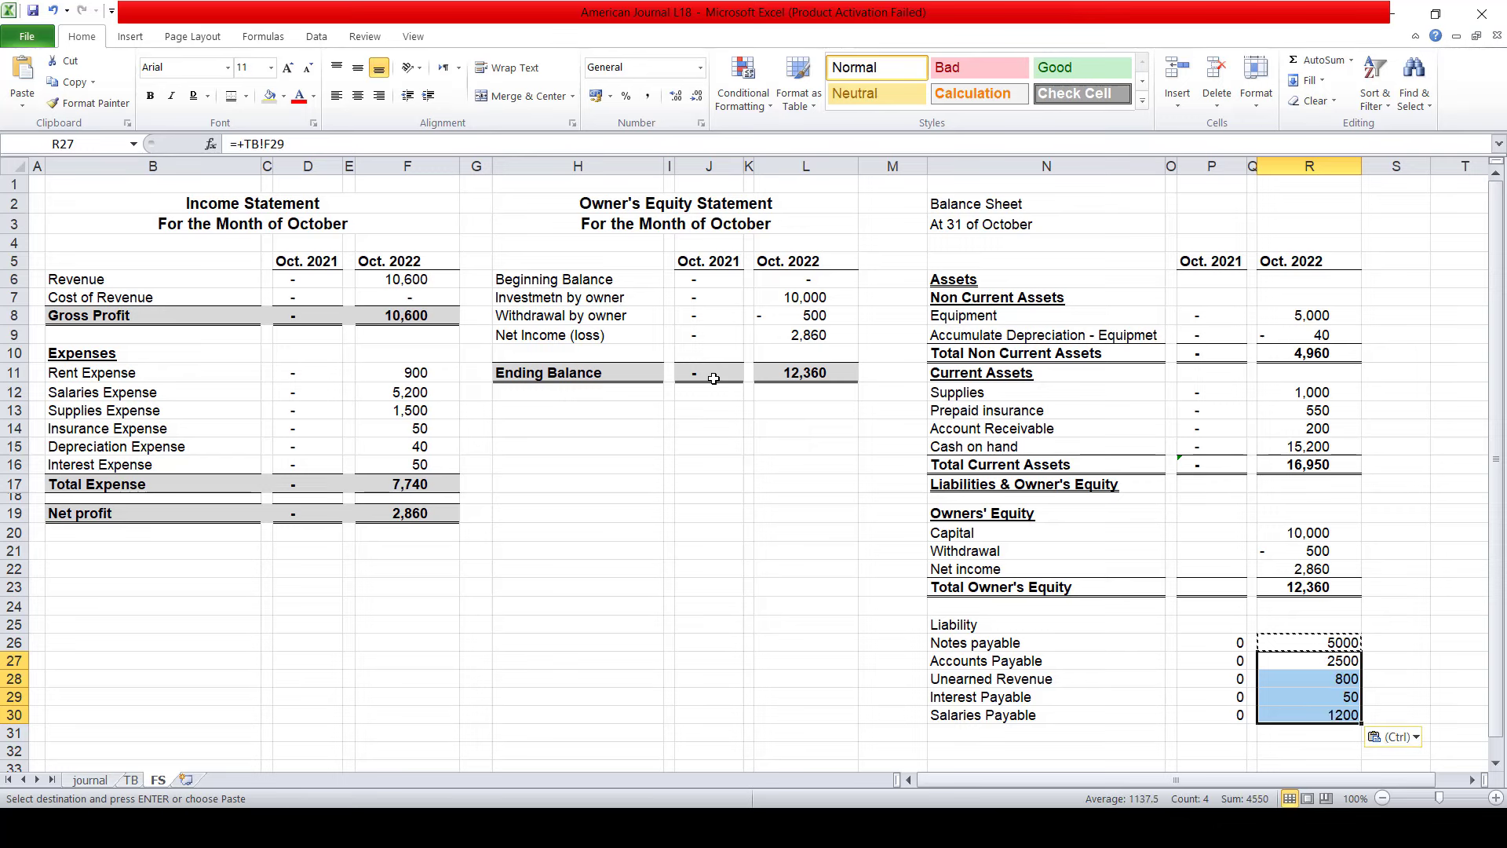
key(Up)
key(shift+Down)
key(shift+Down)
key(shift+Down)
key(shift+Down)
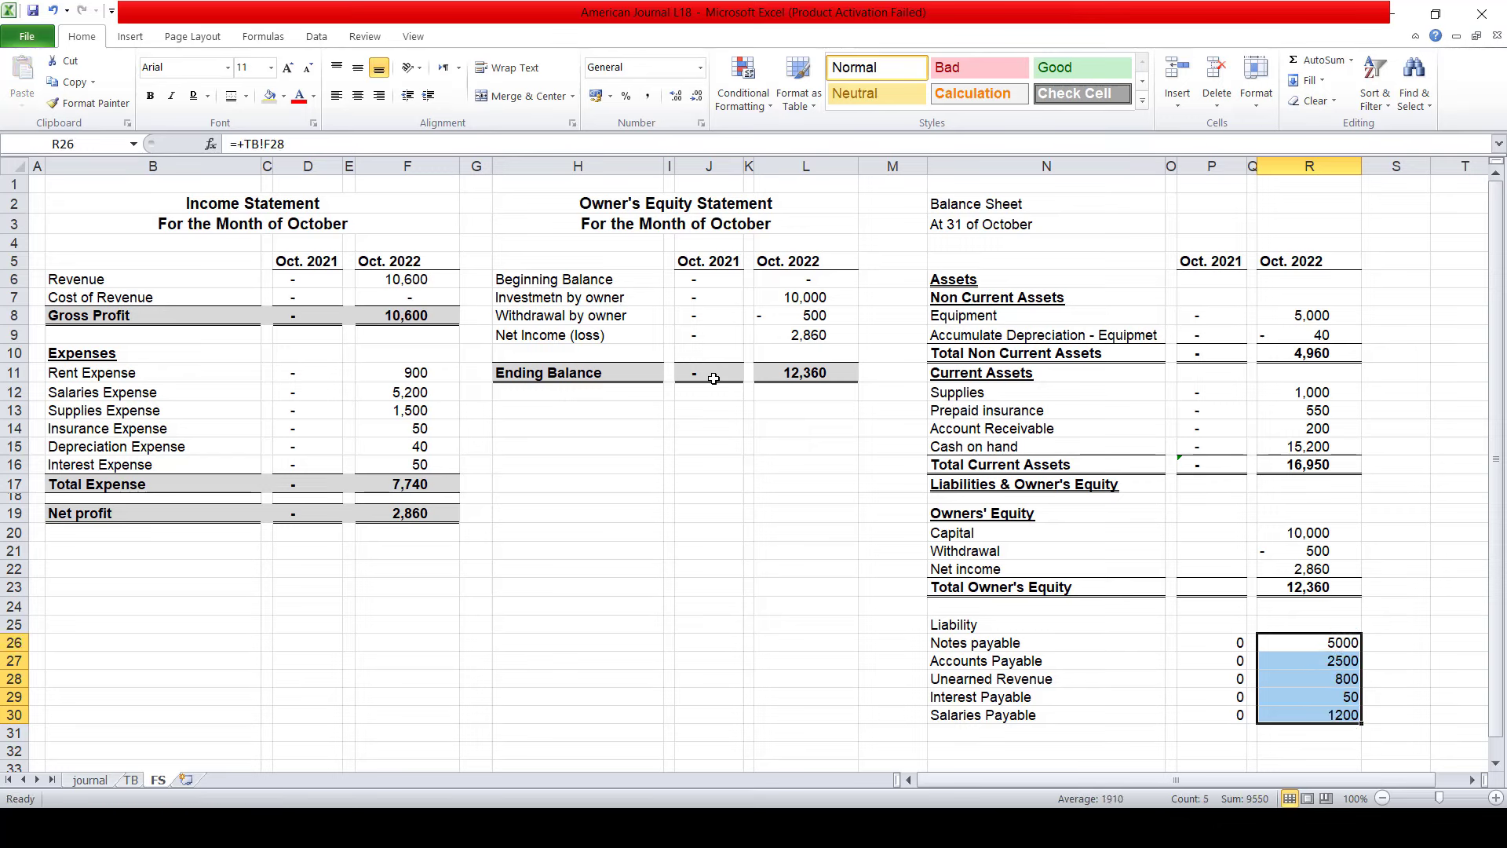
- Apply Comma Style with no decimals to the Oct. 2022 liability amounts
click(648, 96)
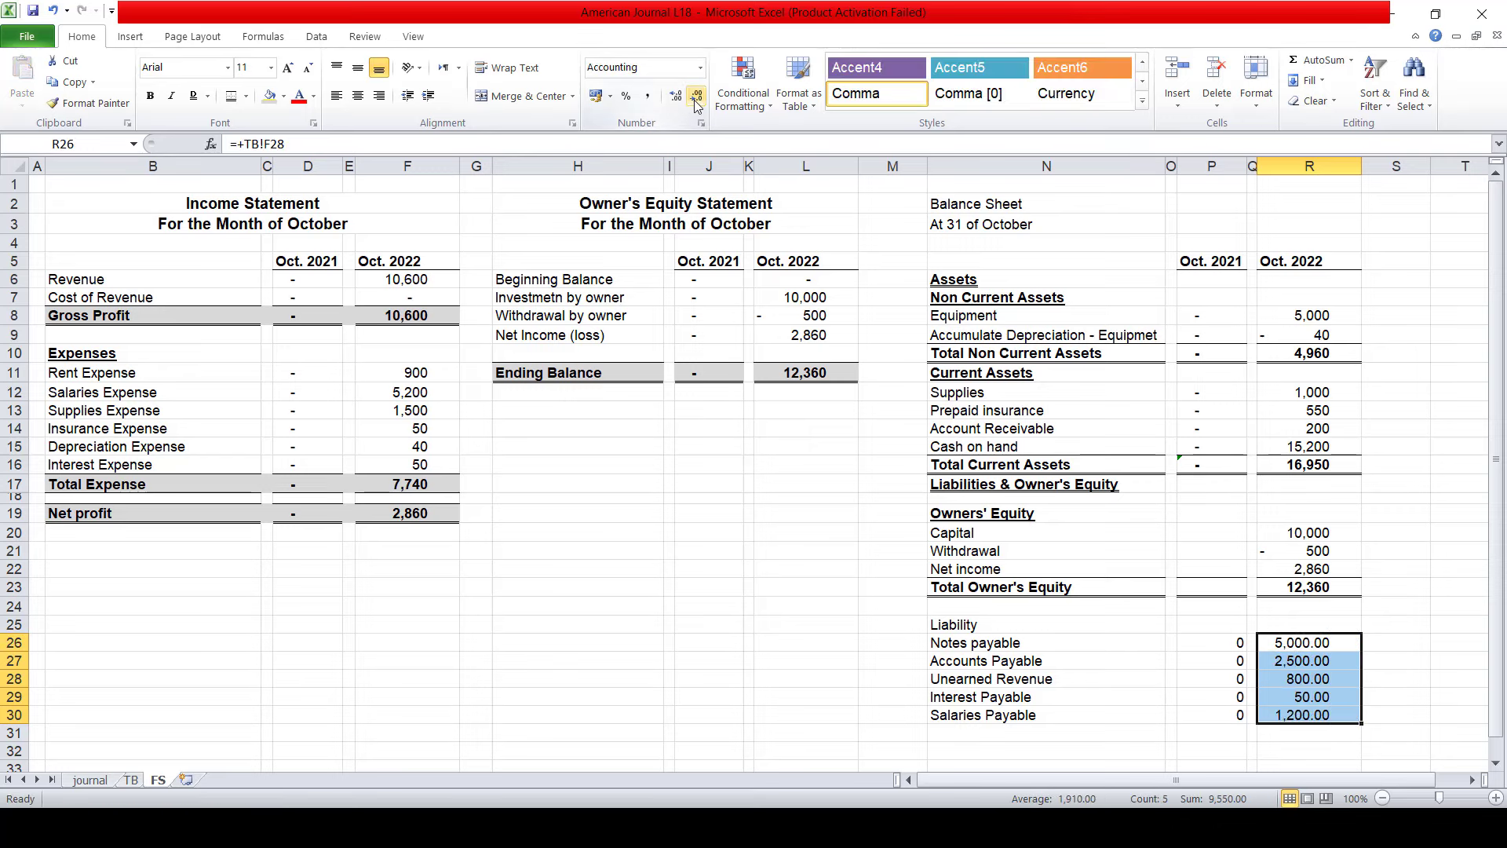
click(694, 101)
click(694, 100)
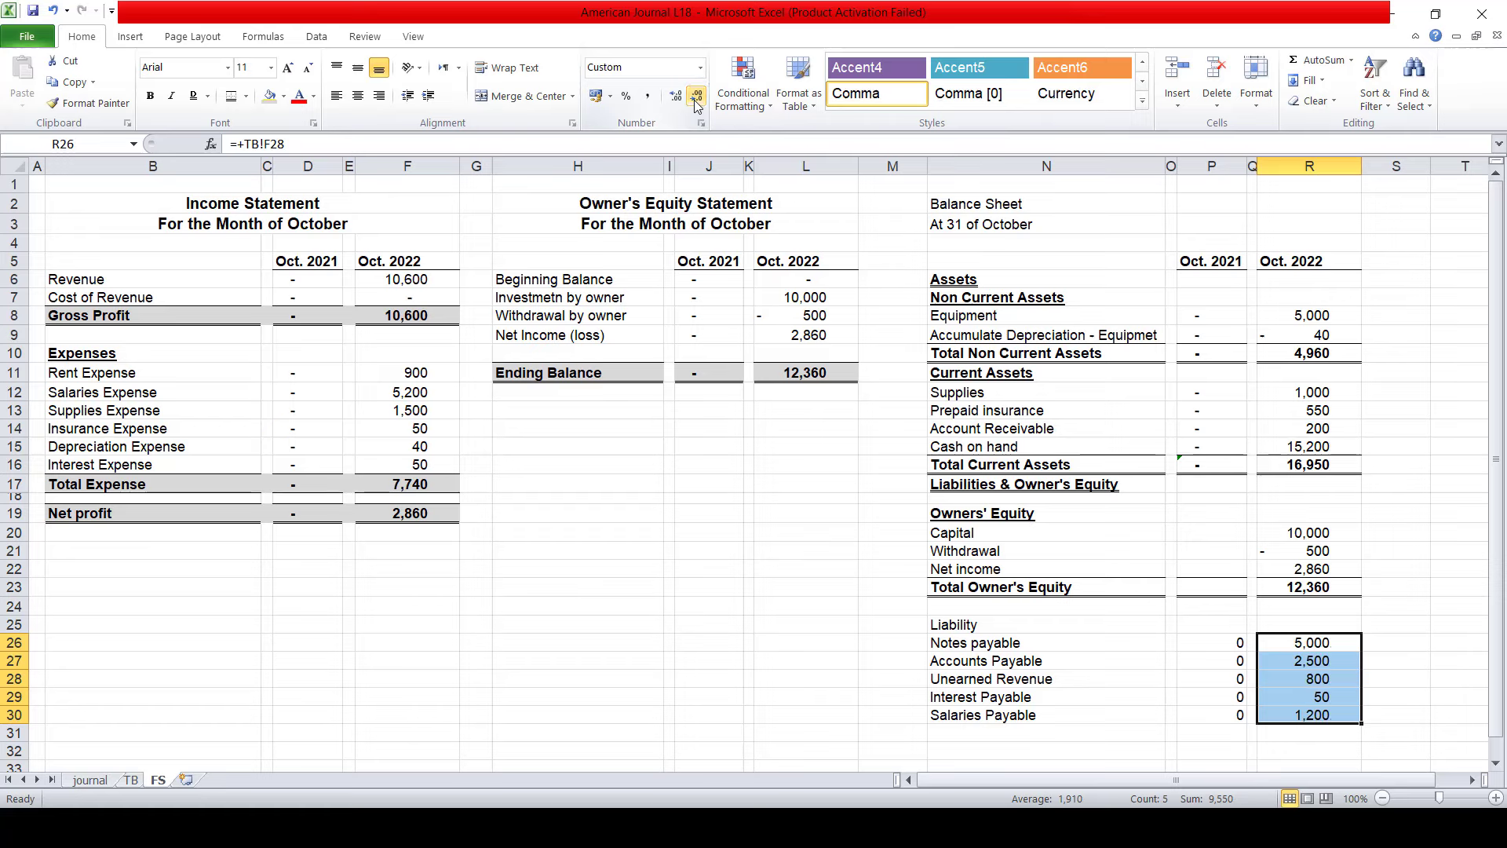
key(Down)
key(Down)
key(Down)
key(Down)
key(Down)
key(Left)
key(Left)
key(Left)
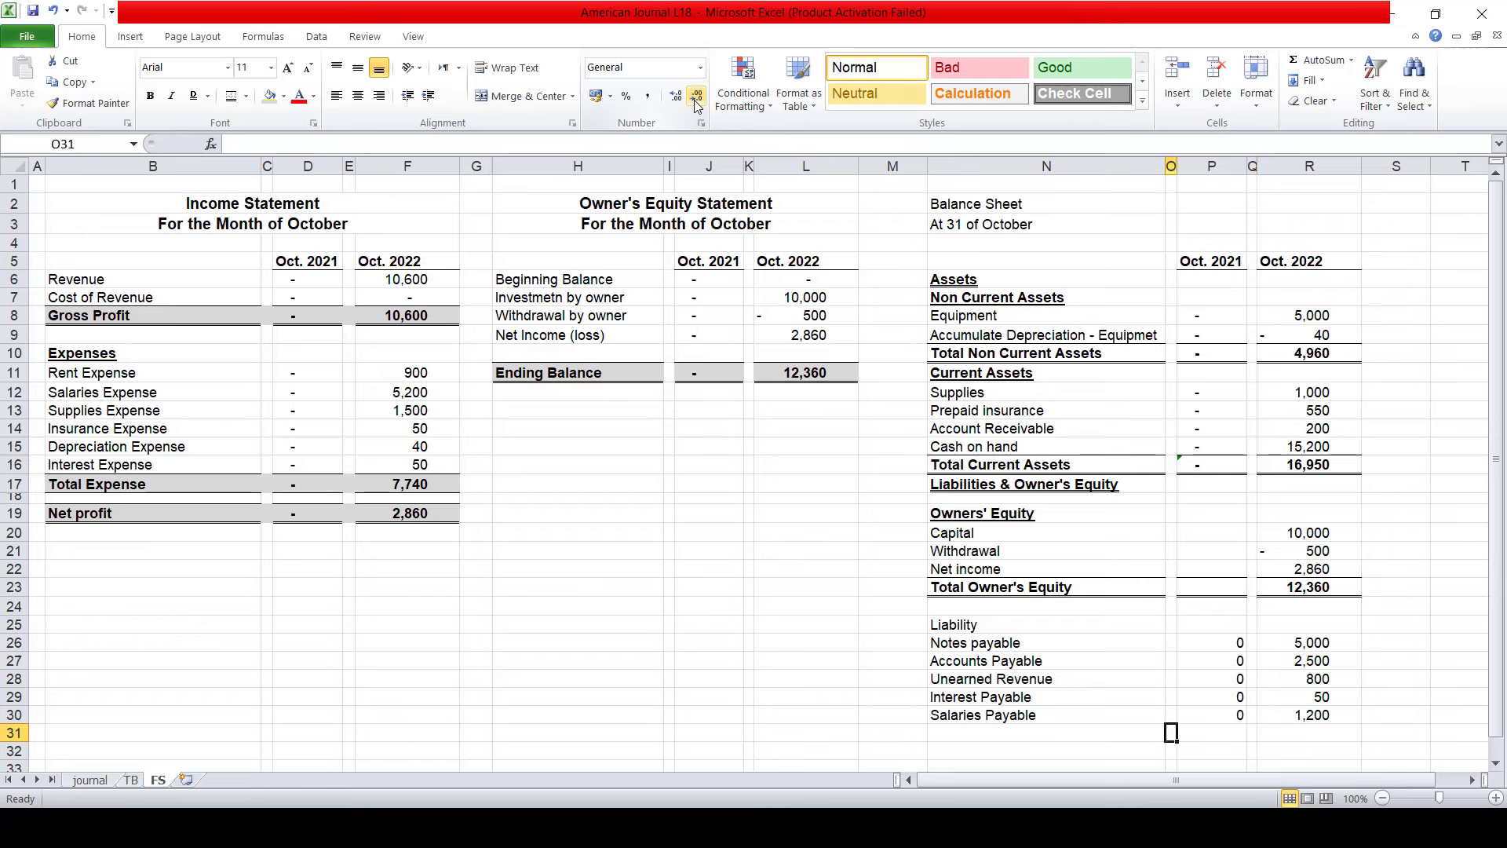
key(Left)
key(Up)
key(Down)
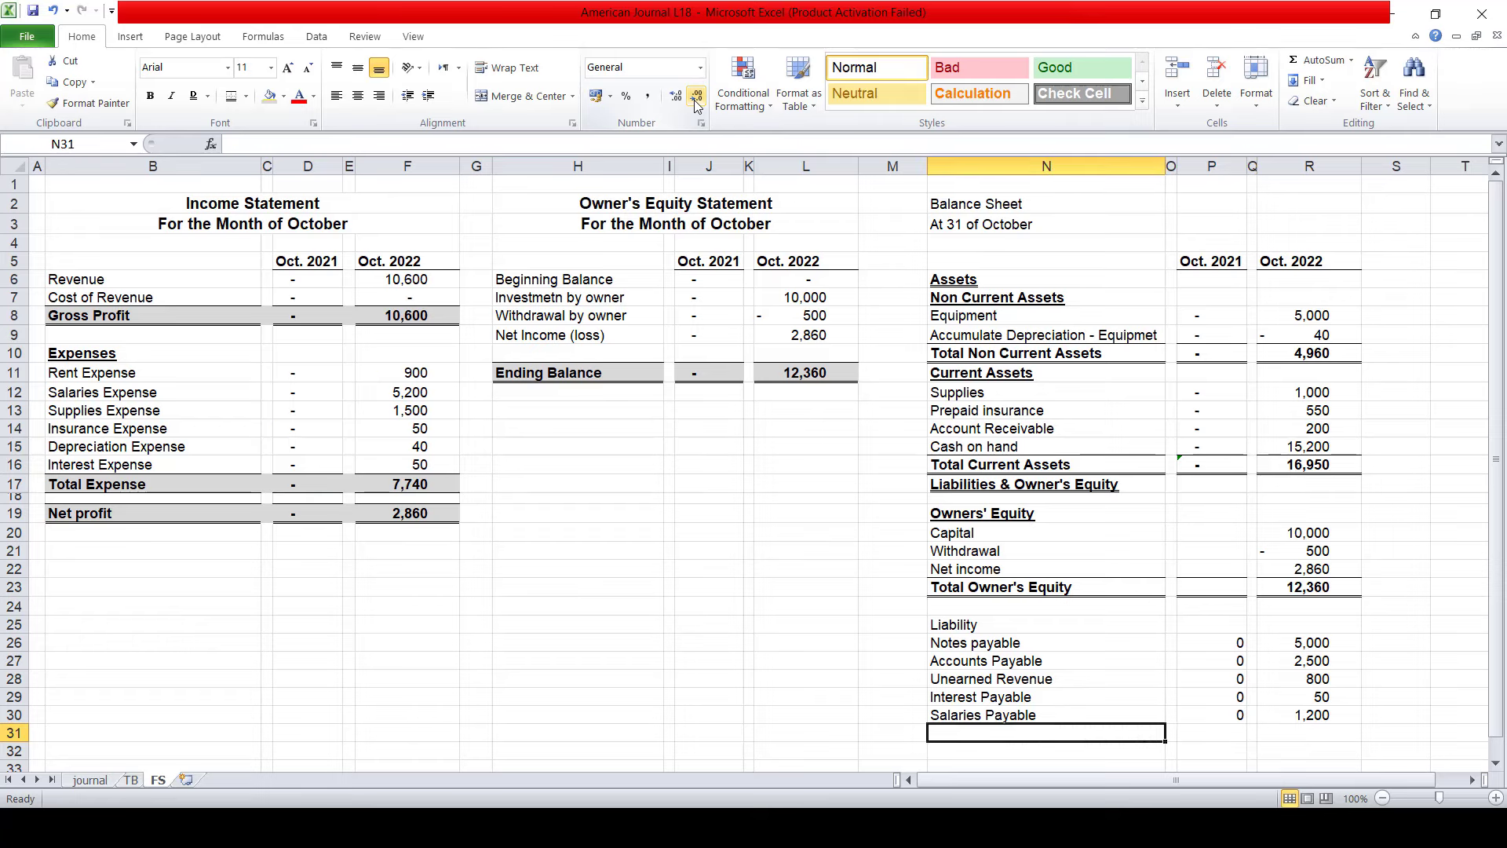
- Add a Total Liability label in N31 with AutoSum totals: 0 for Oct. 2021, 9,550 for Oct. 2022
text(Total Lia)
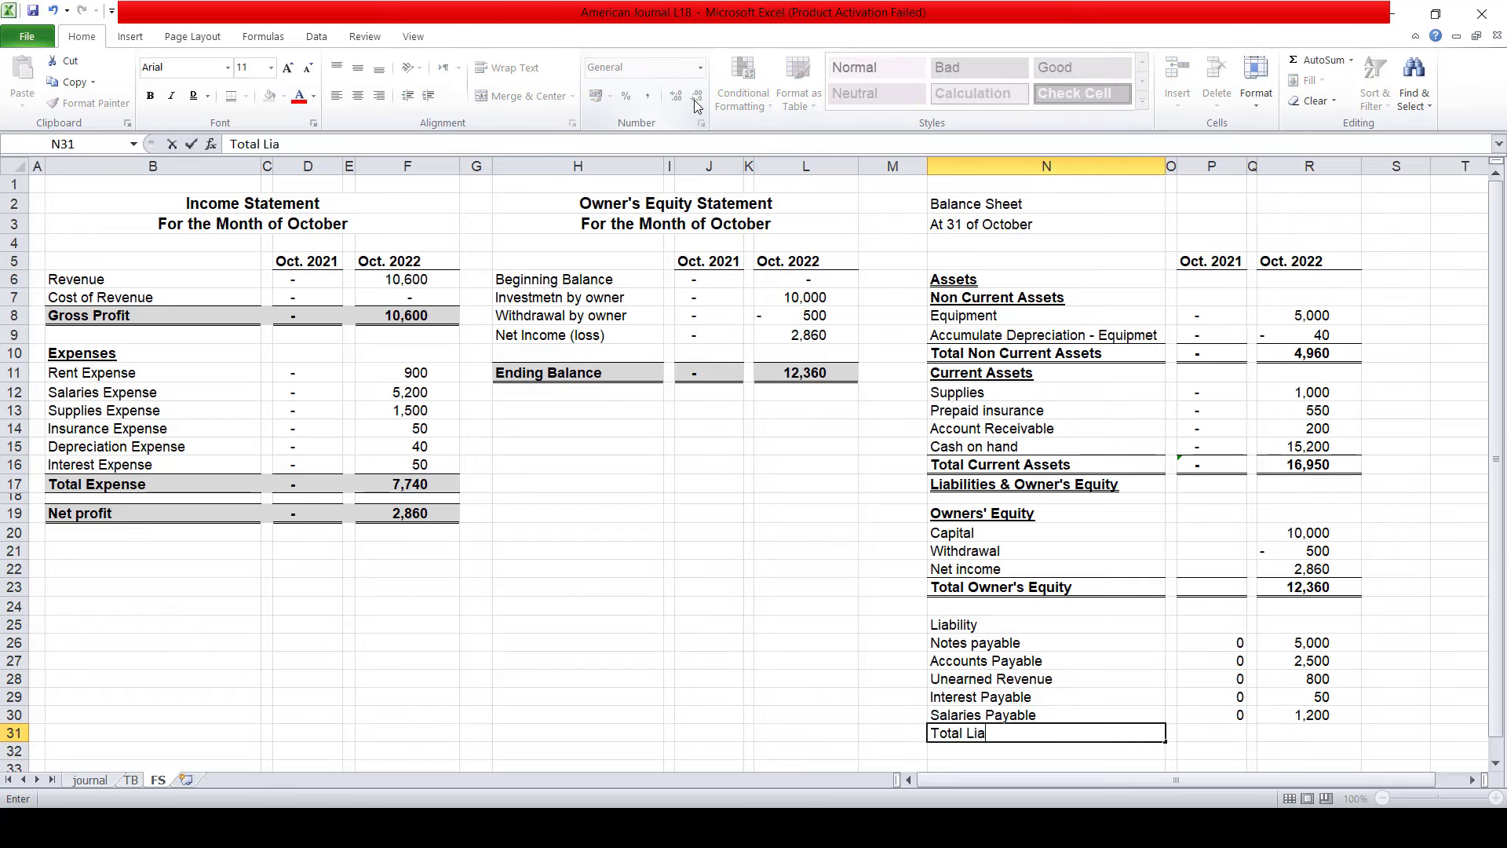
text(bility)
key(Return)
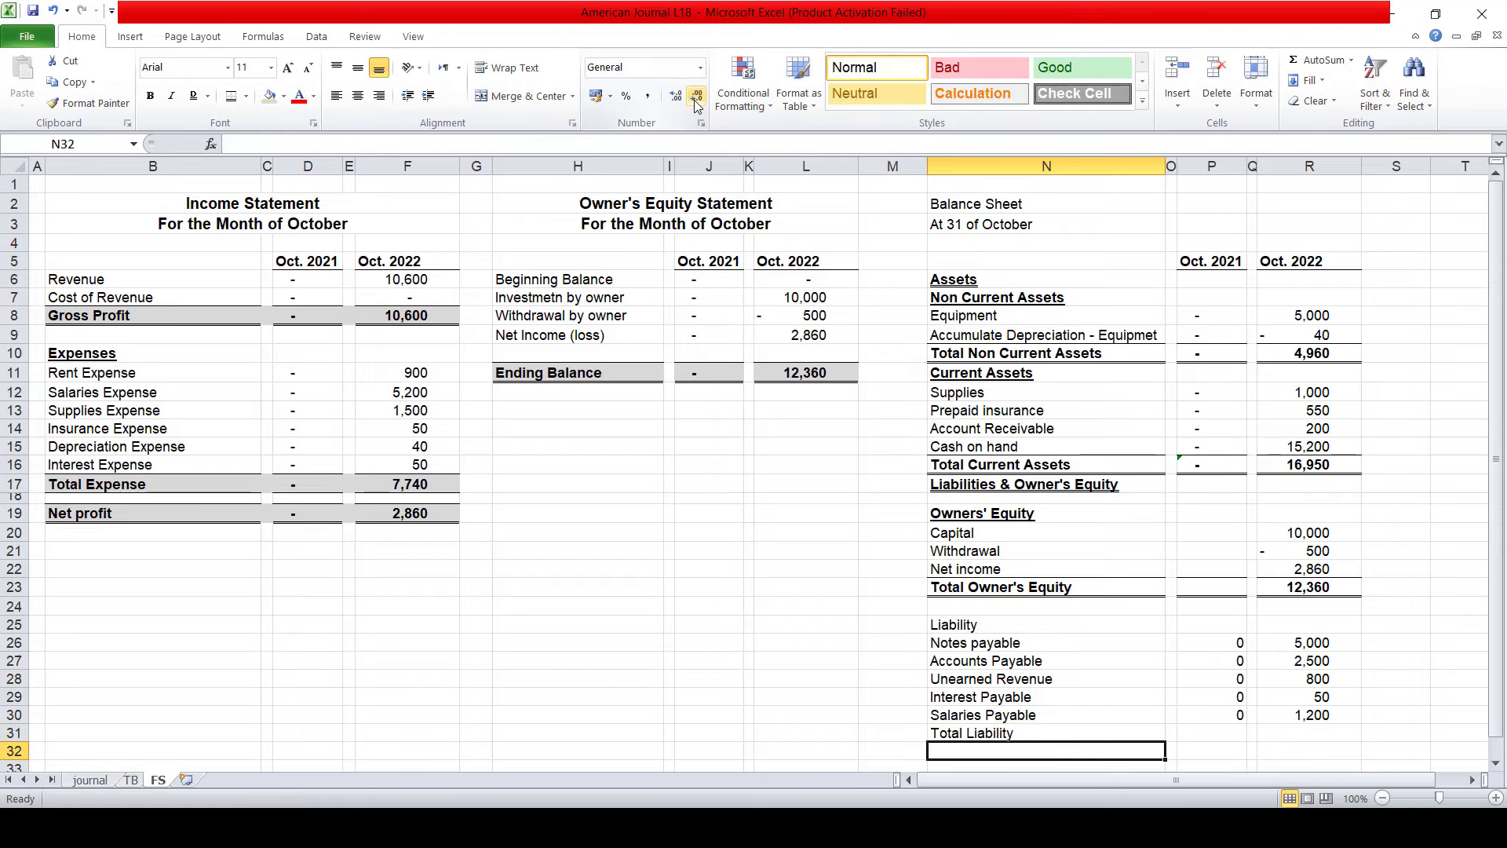
key(Up)
key(Right)
key(Right)
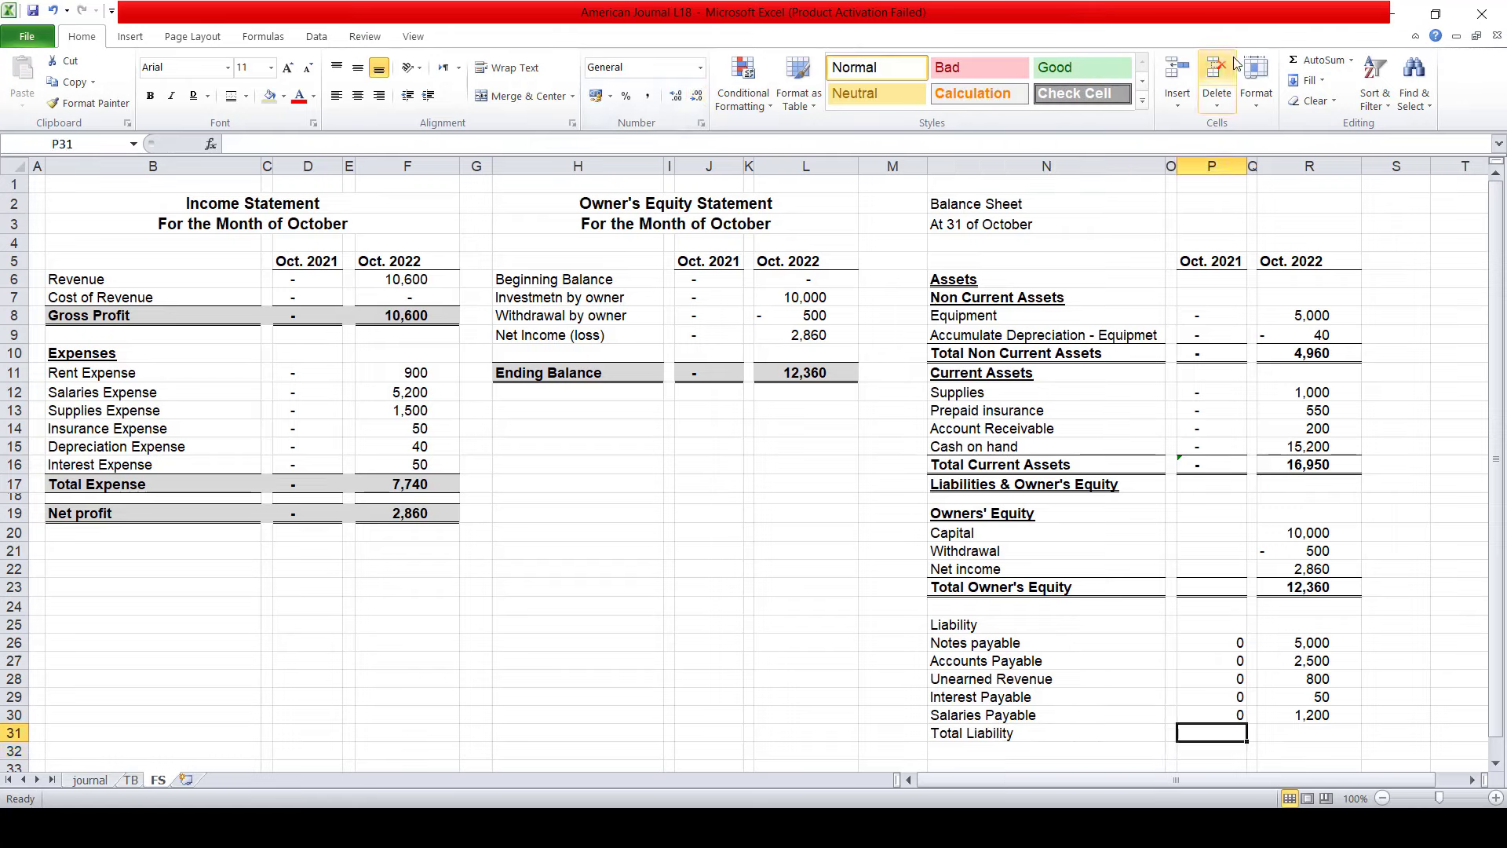
click(1312, 60)
click(1312, 60)
key(Right)
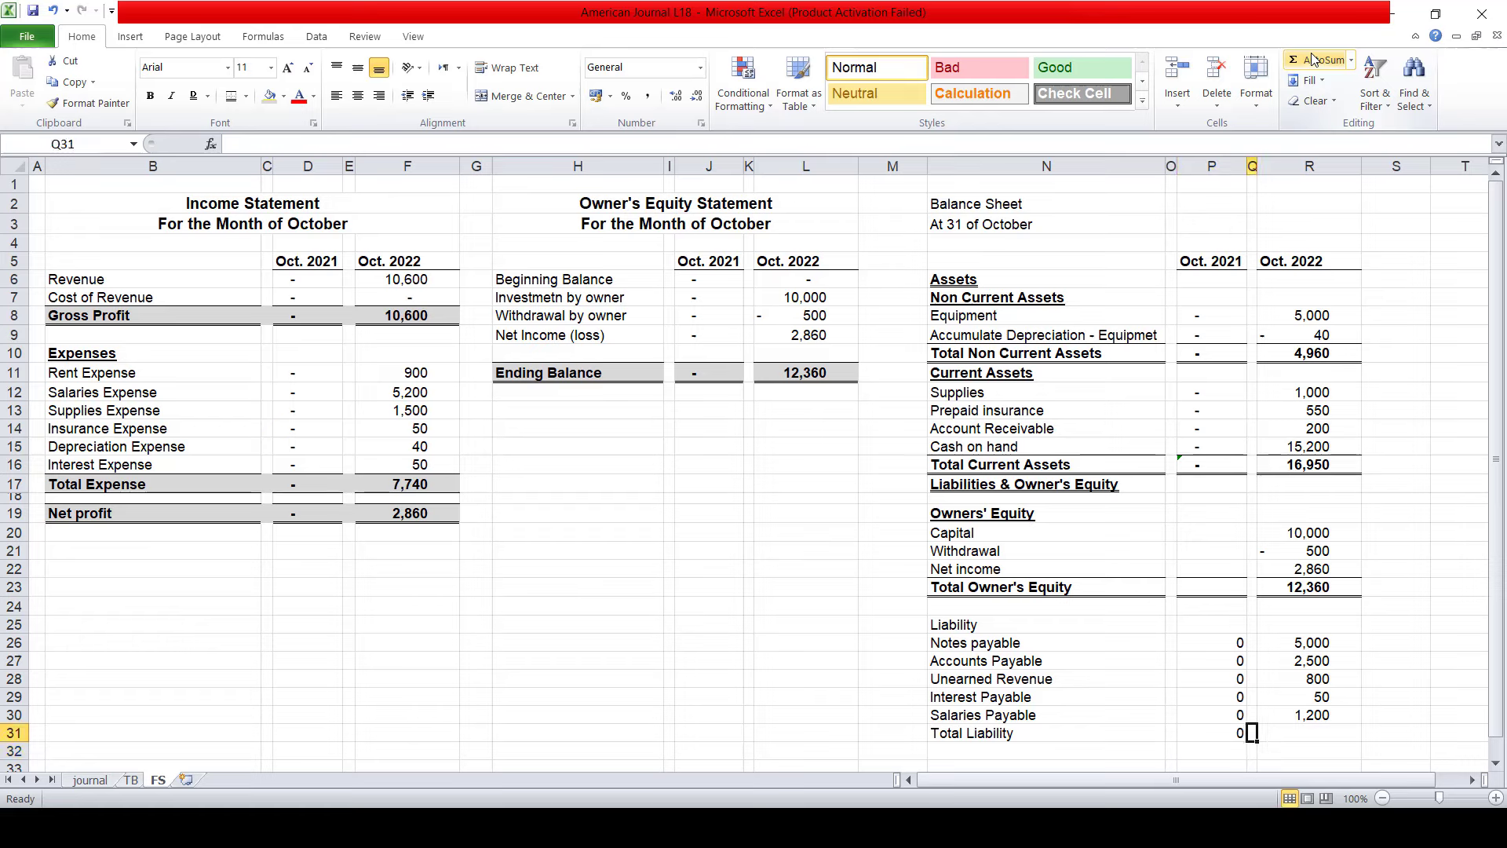
key(Right)
click(1312, 60)
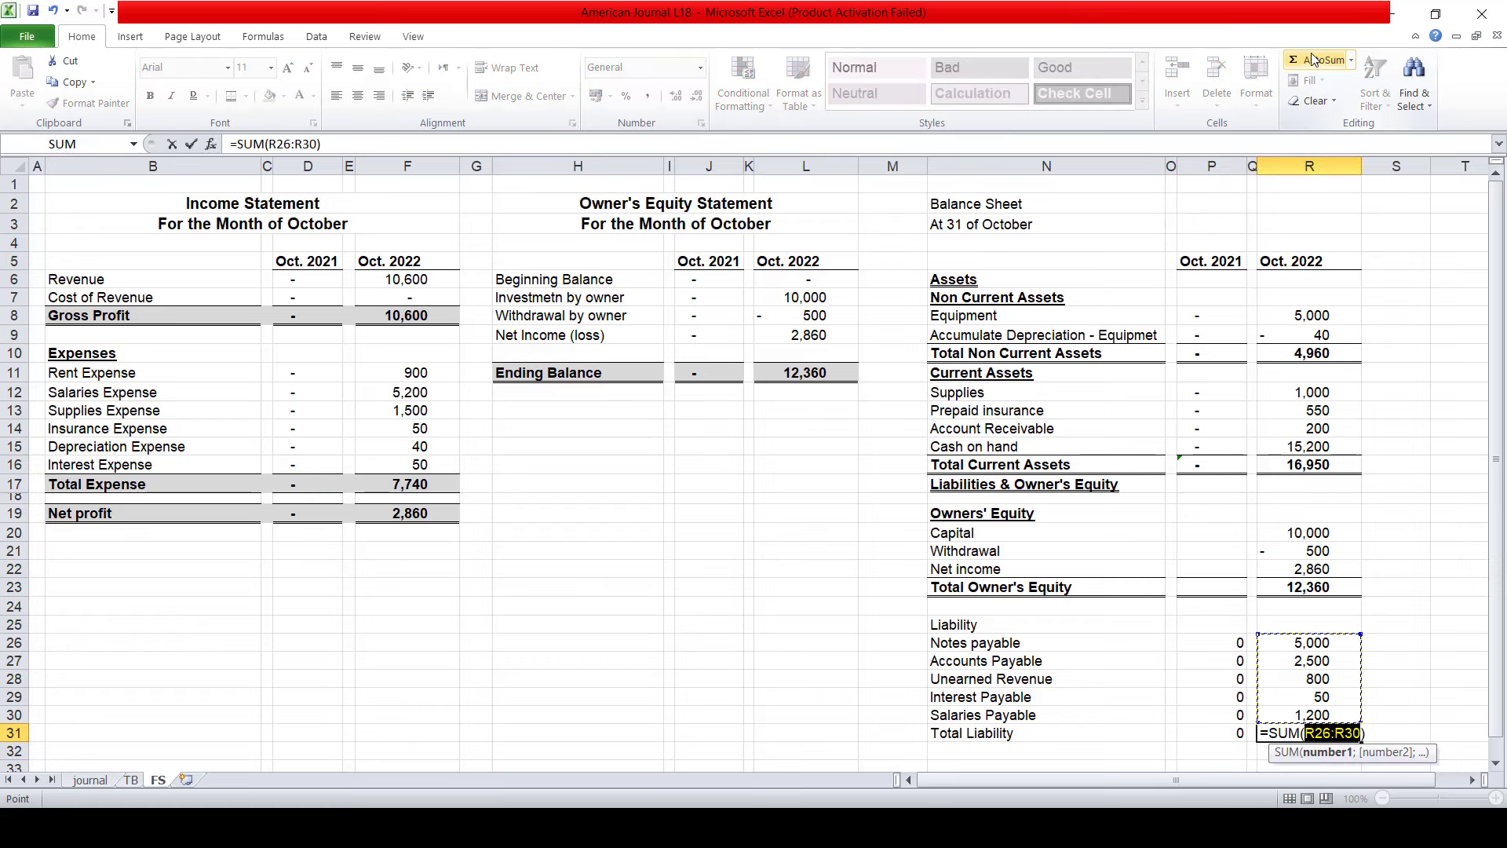
key(Return)
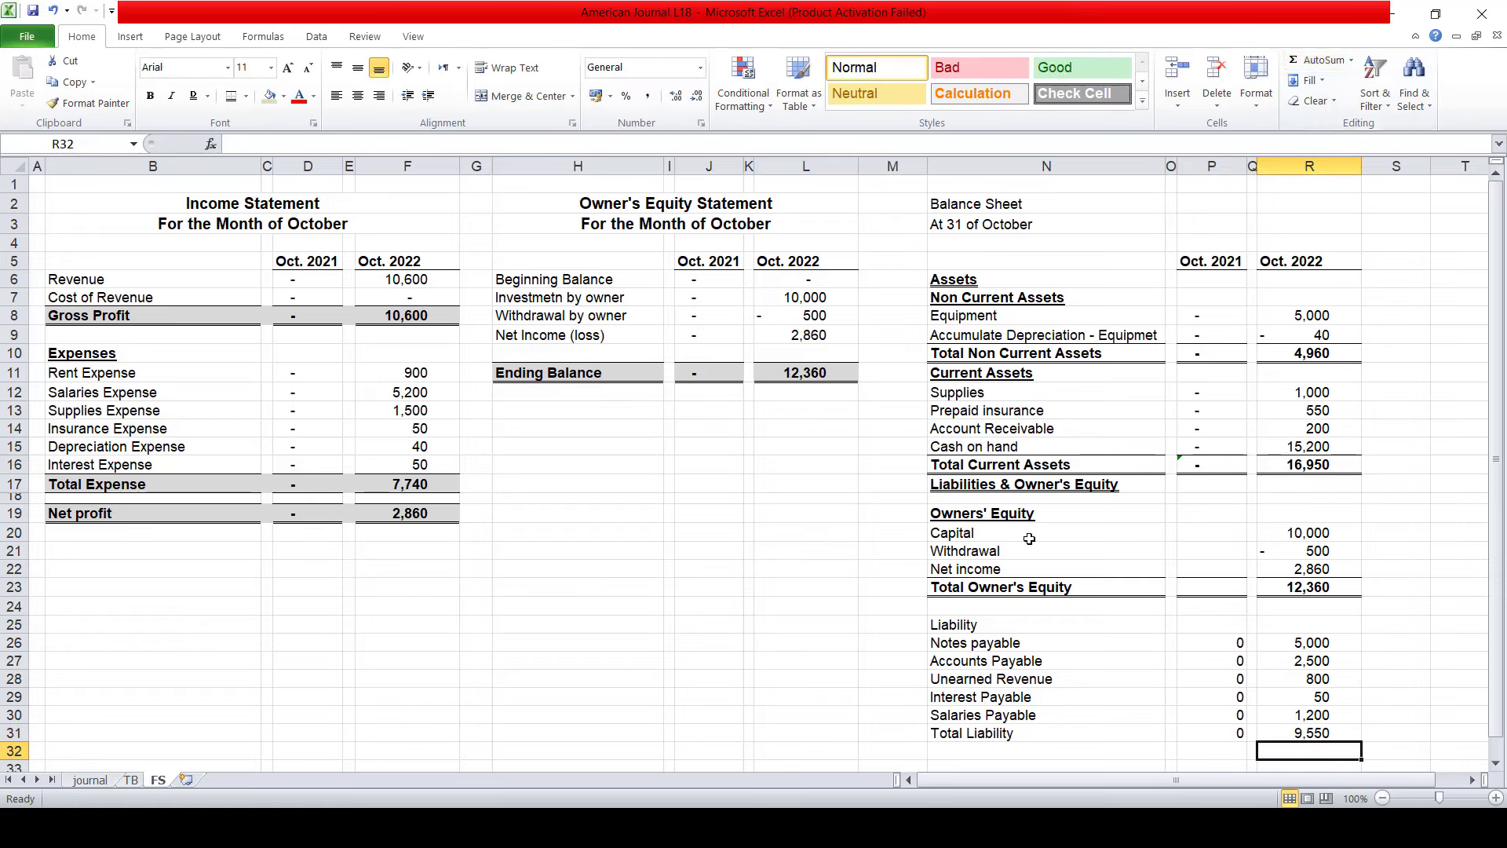
- Format-paint the Owners' Equity heading onto Liability and the Total Current Assets style onto Total Liability
click(985, 513)
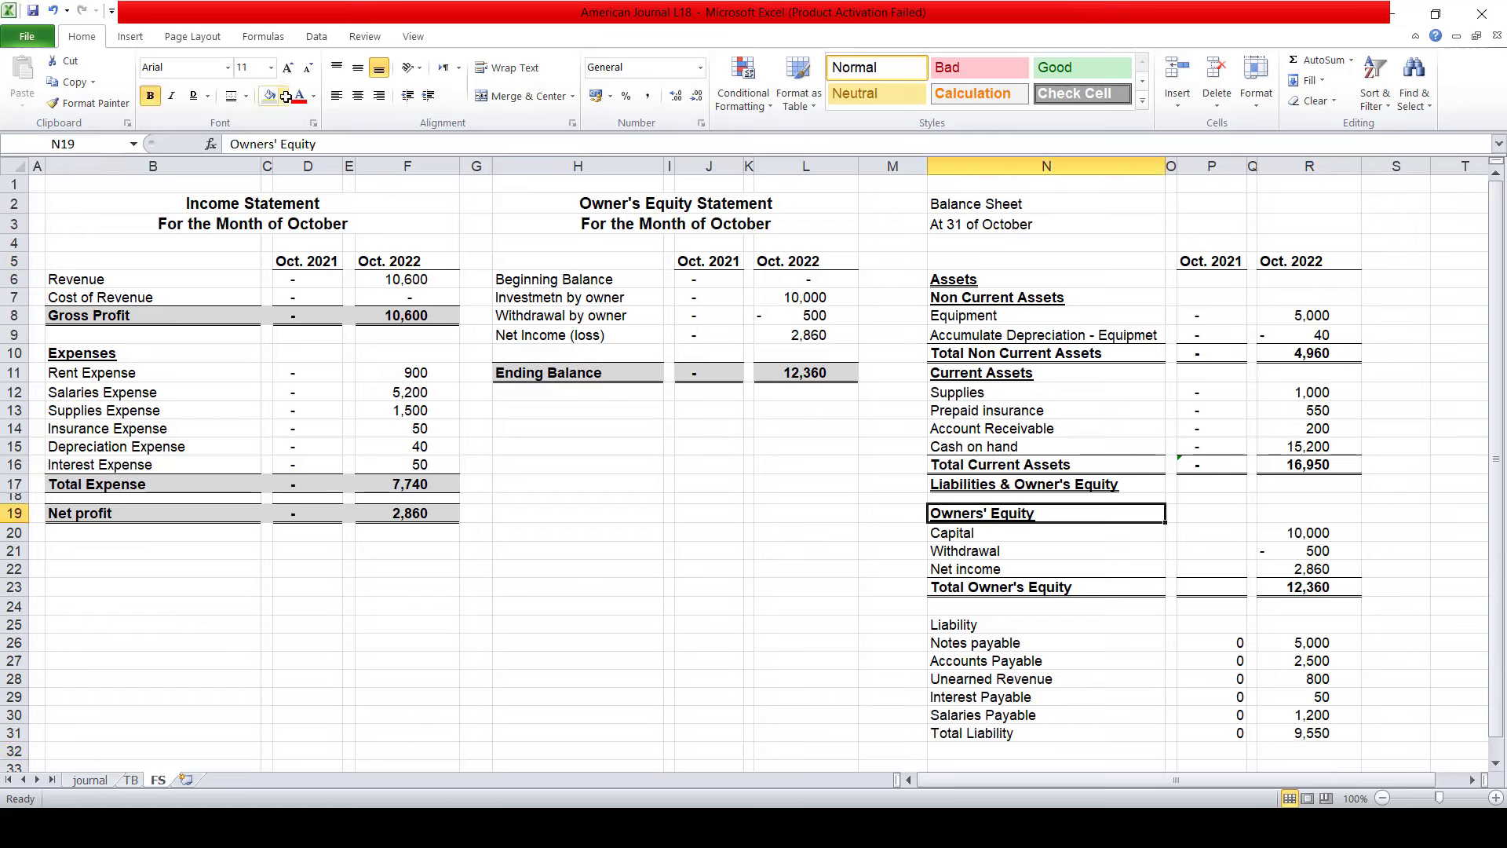
click(76, 104)
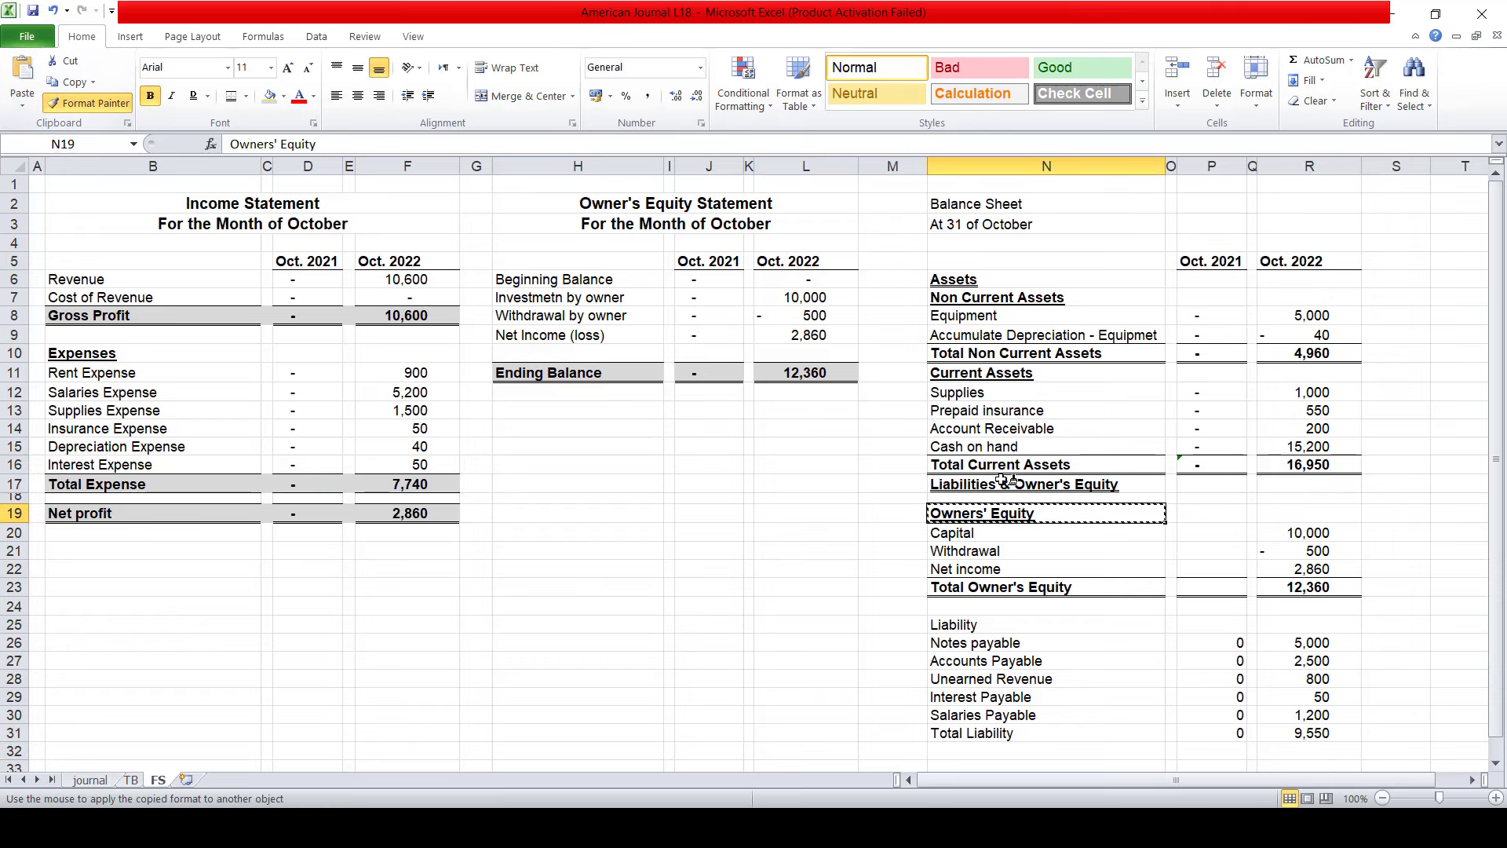
click(981, 625)
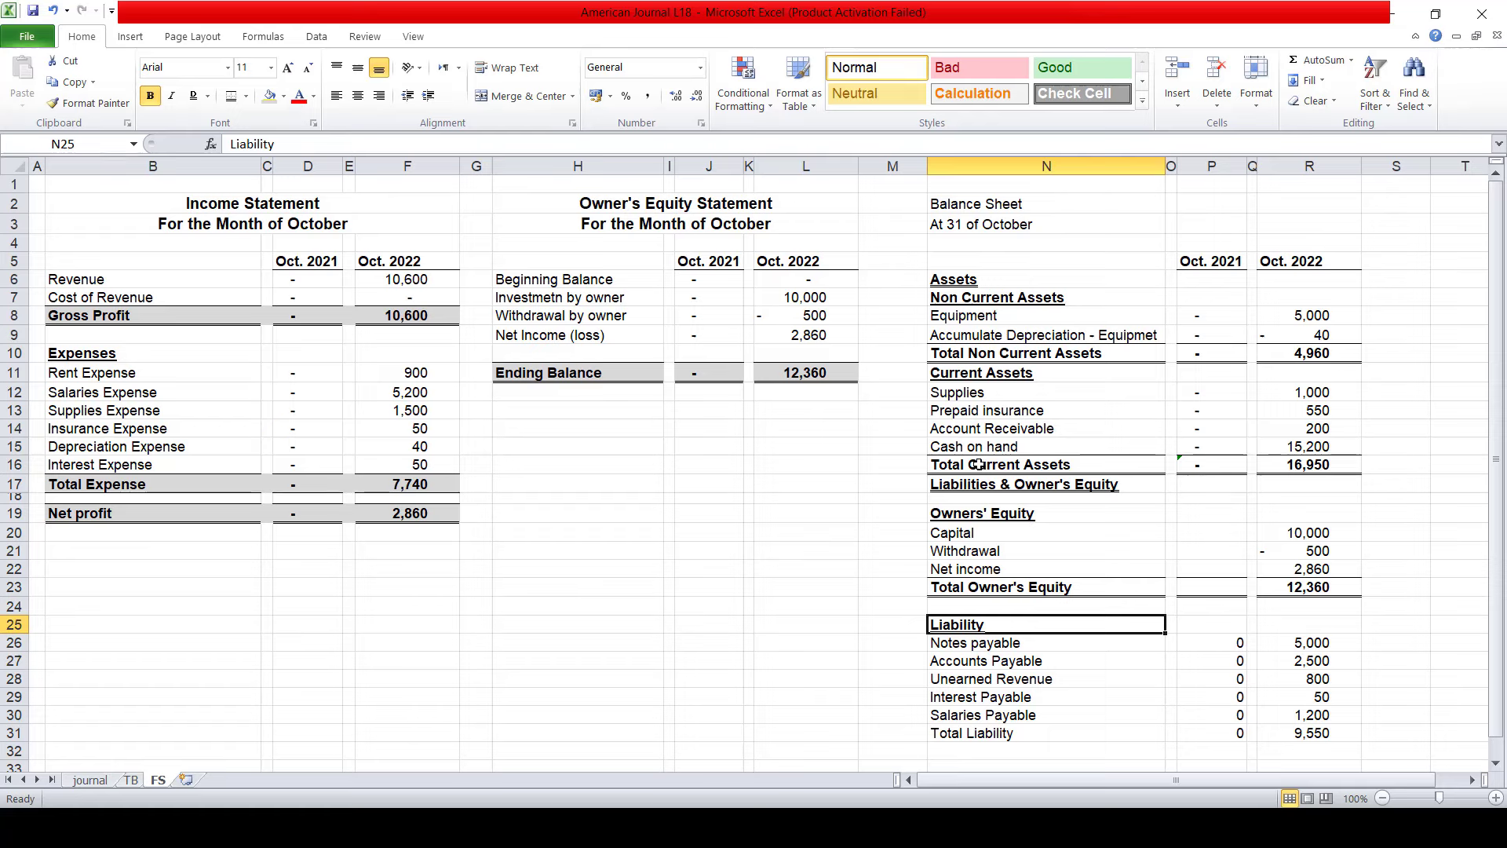
drag(979, 464, 1294, 465)
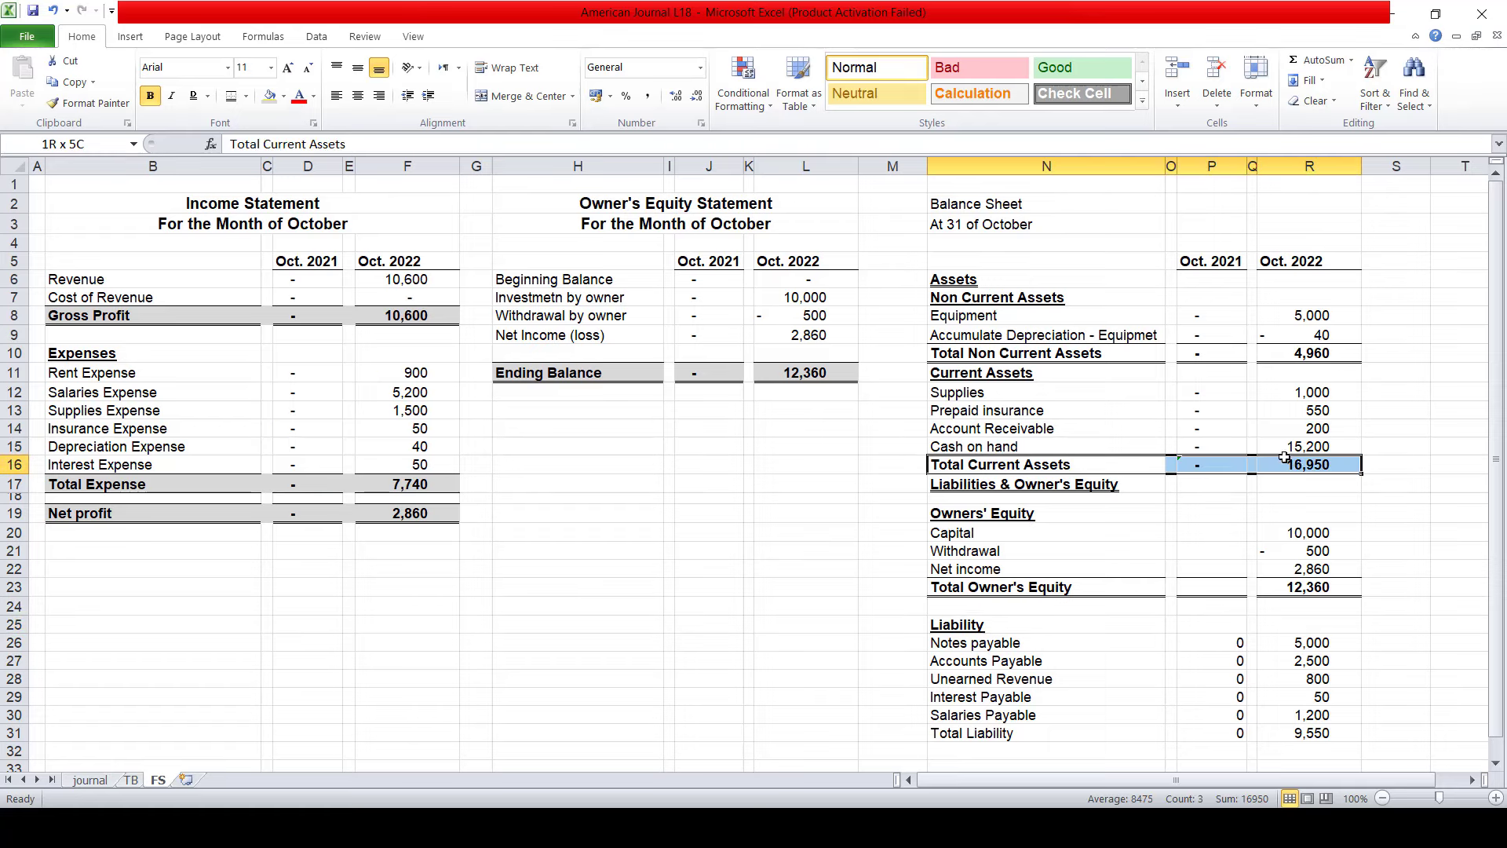
click(90, 102)
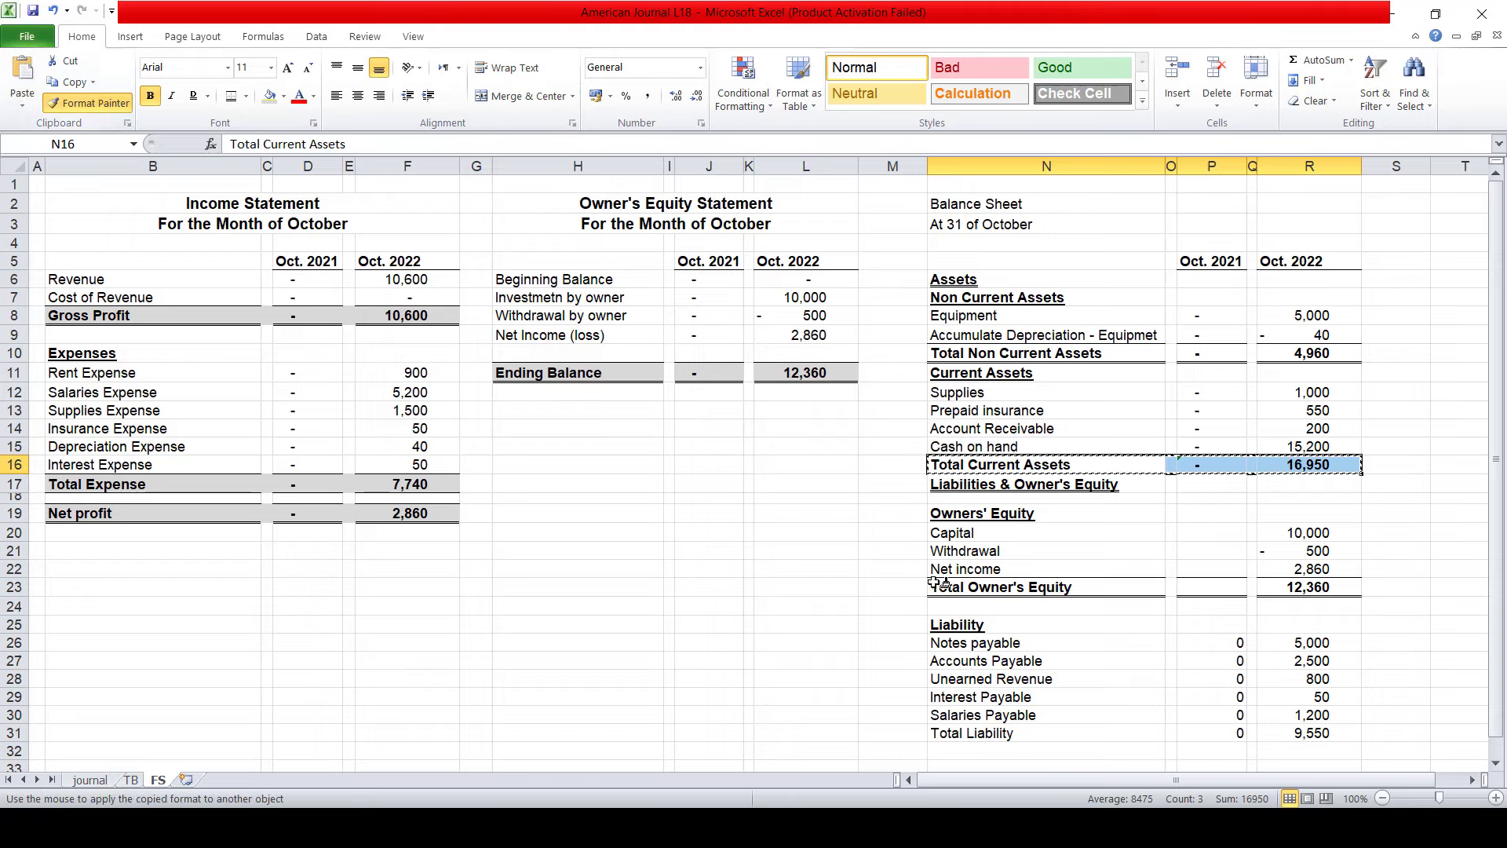
click(990, 734)
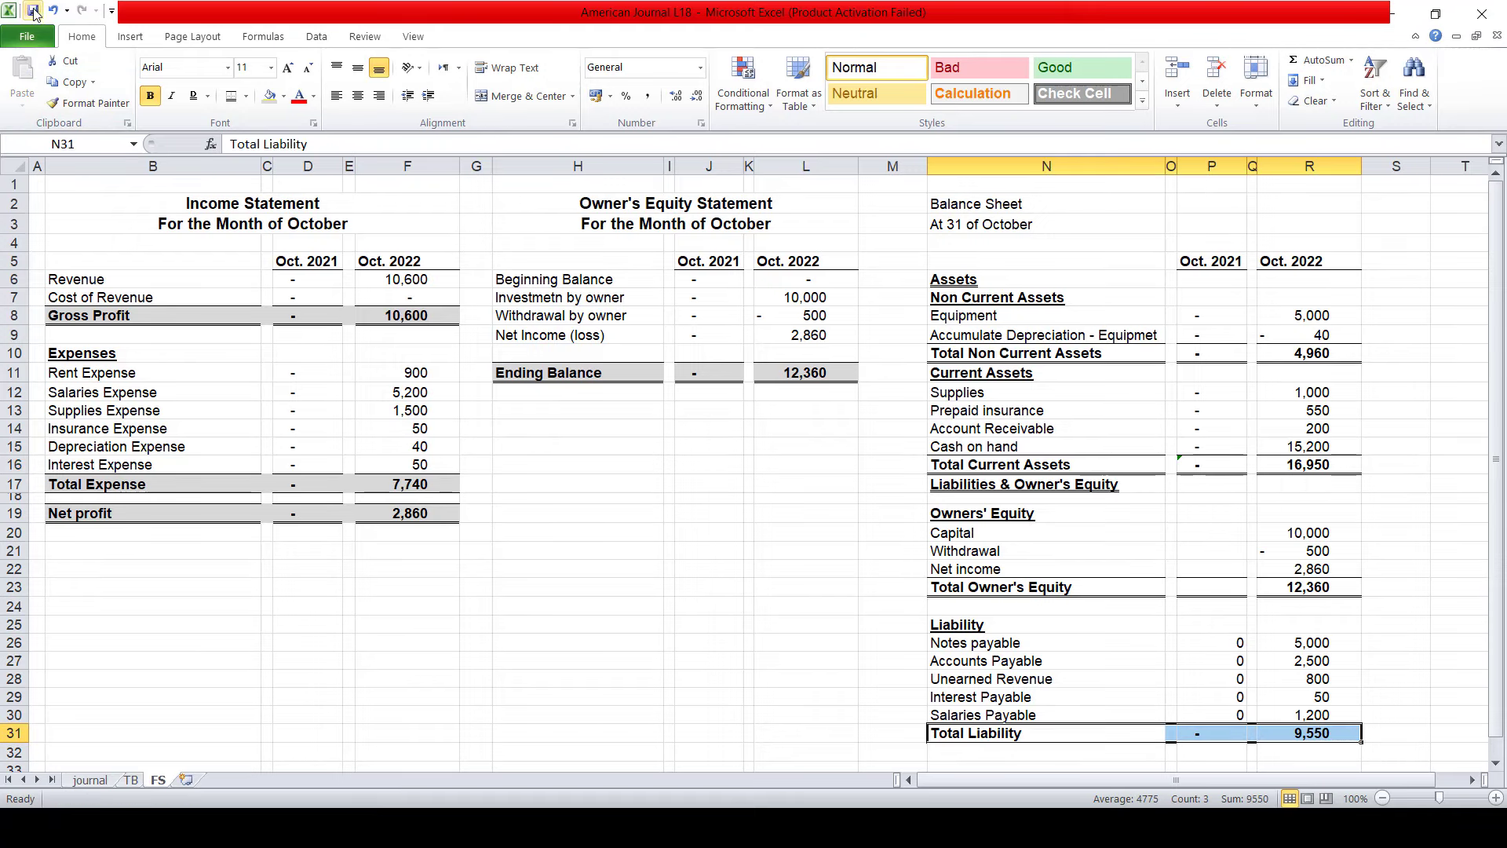
- Save the workbook and apply Comma Style to P26:P30 so the zeros show as dashes
click(33, 11)
drag(1221, 646, 1221, 714)
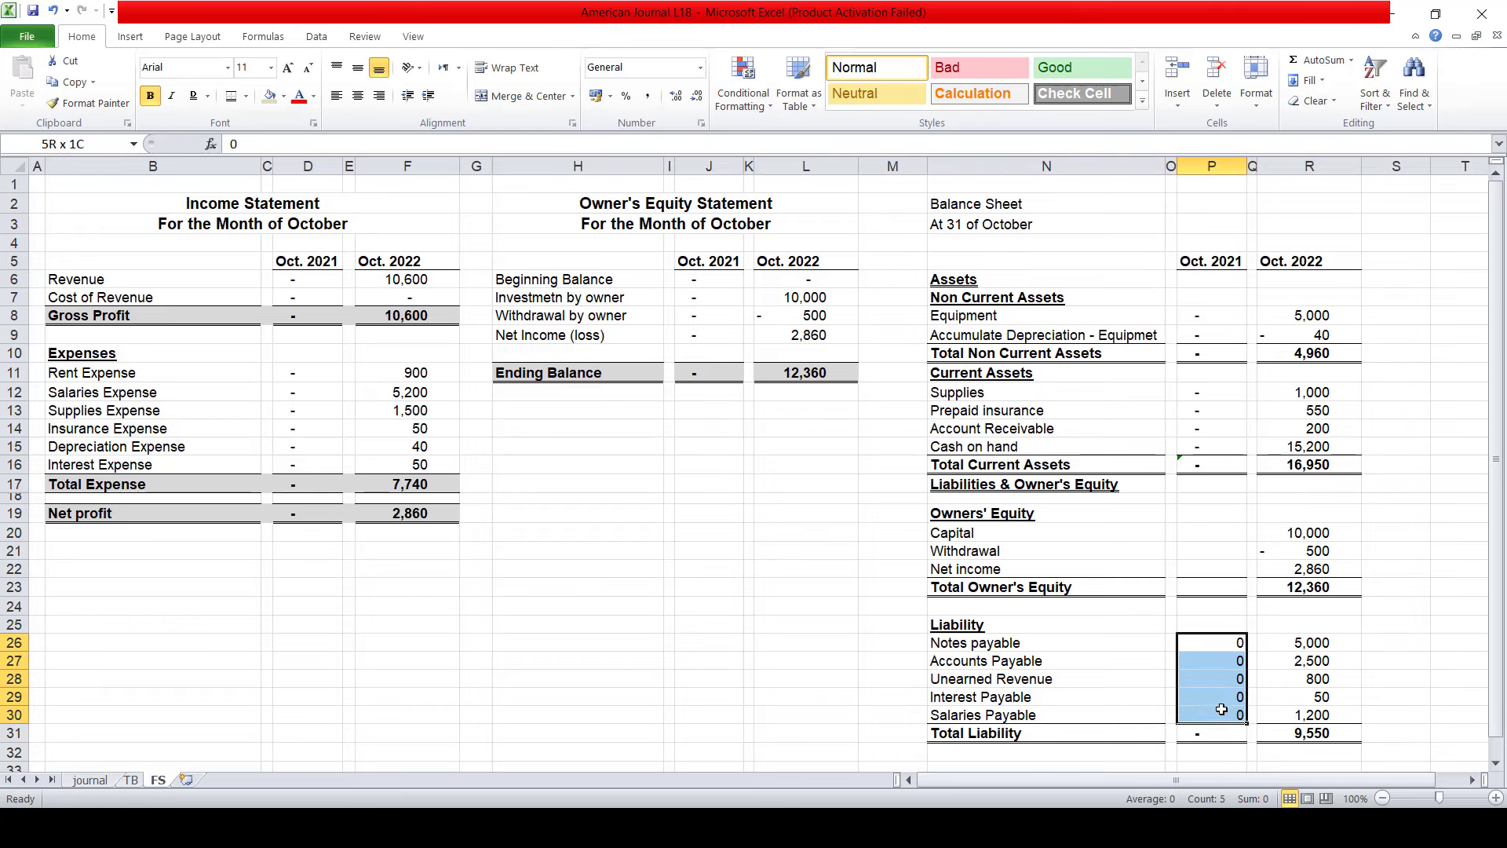
click(648, 97)
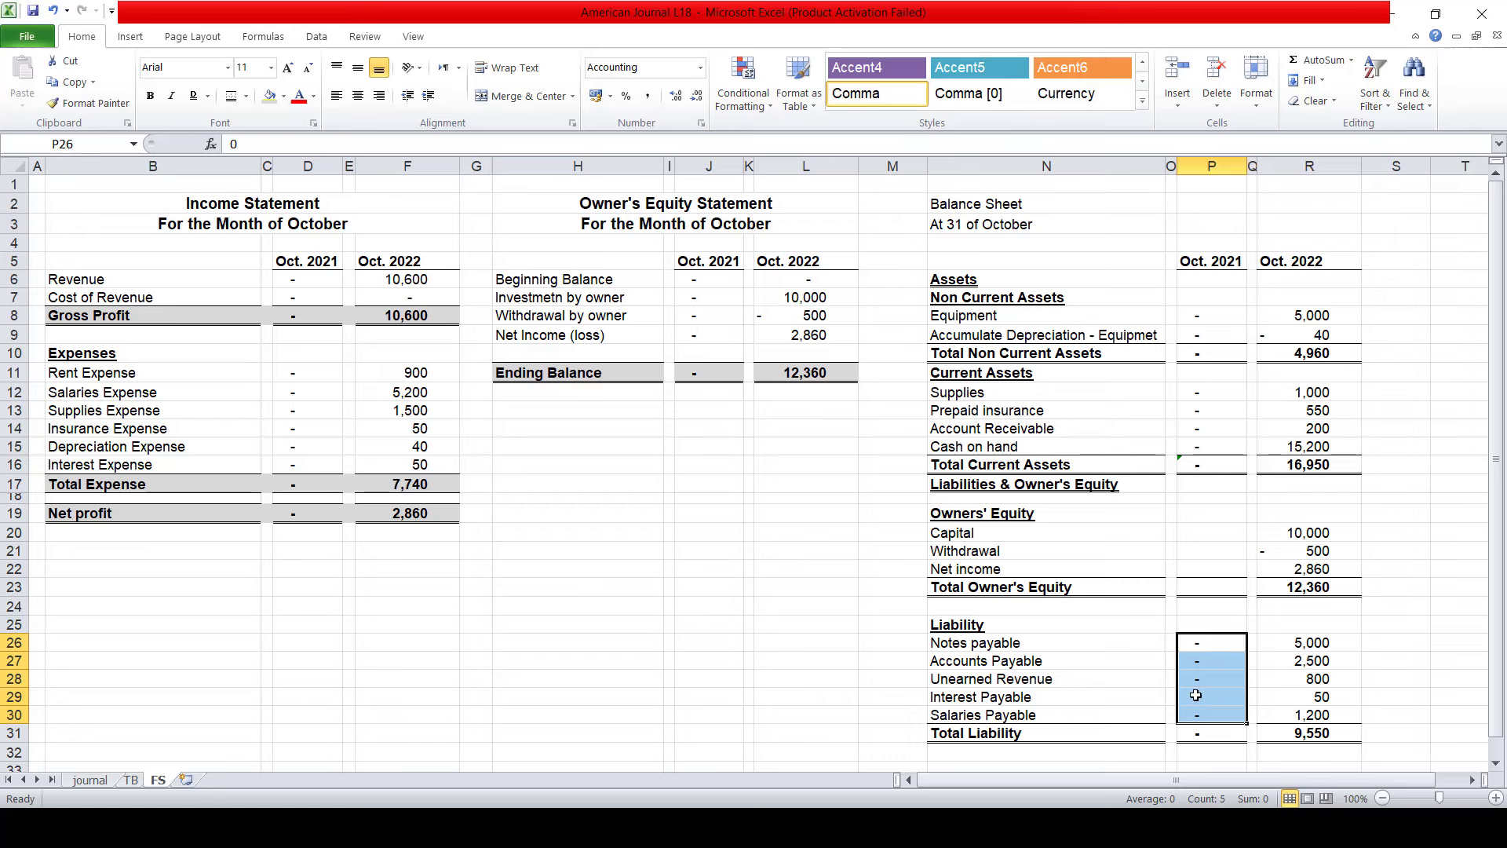
click(1272, 735)
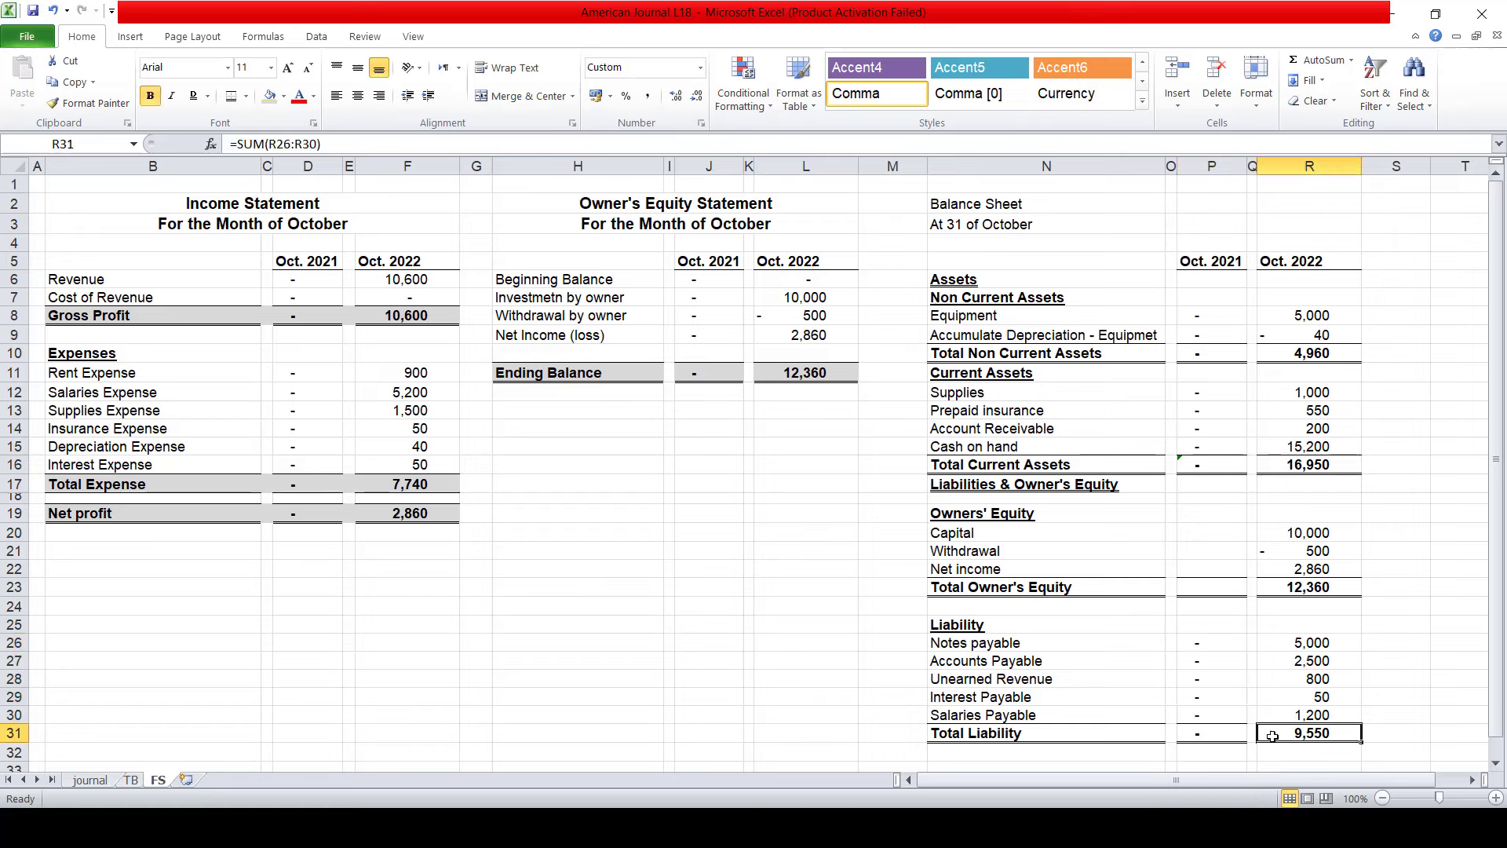
key(Down)
key(Left)
key(Left)
key(Left)
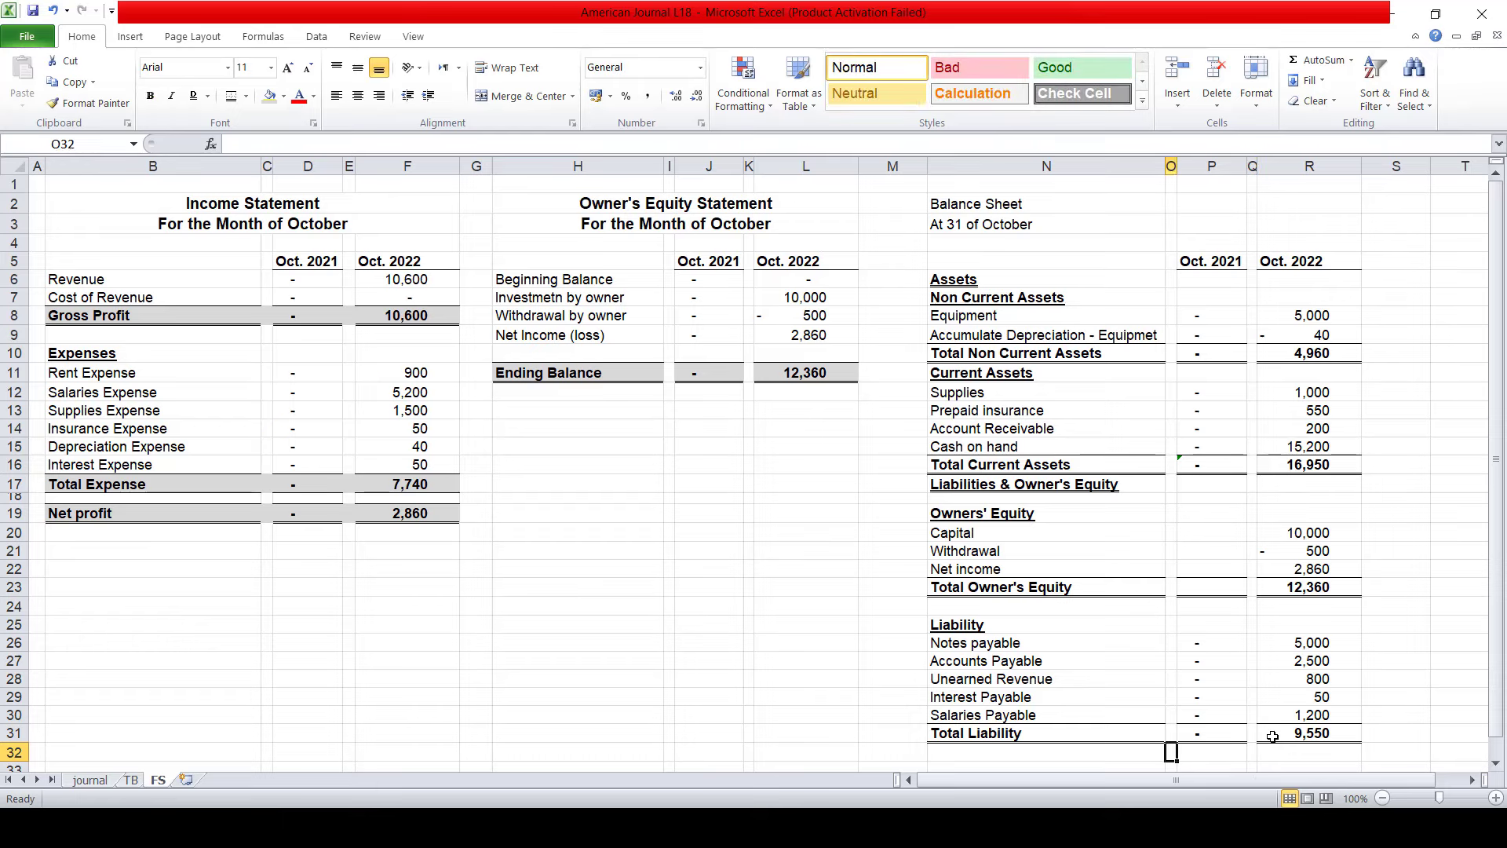
key(Left)
key(Down)
- Type the 'Total Liability & Owner's Equity' label in N33
text(to)
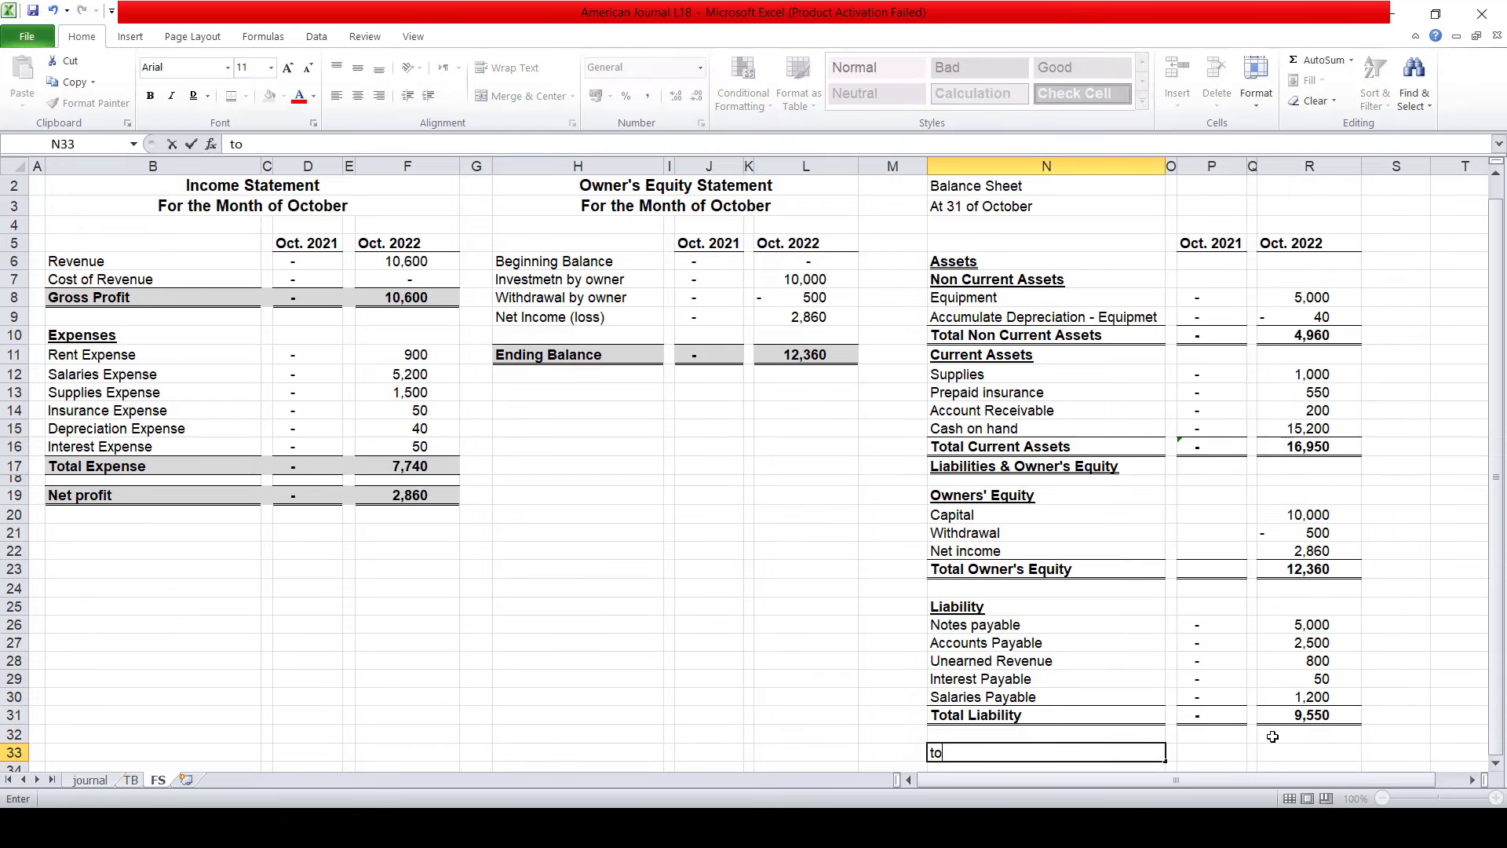
key(BackSpace)
key(BackSpace)
text(tal)
text( Liabili)
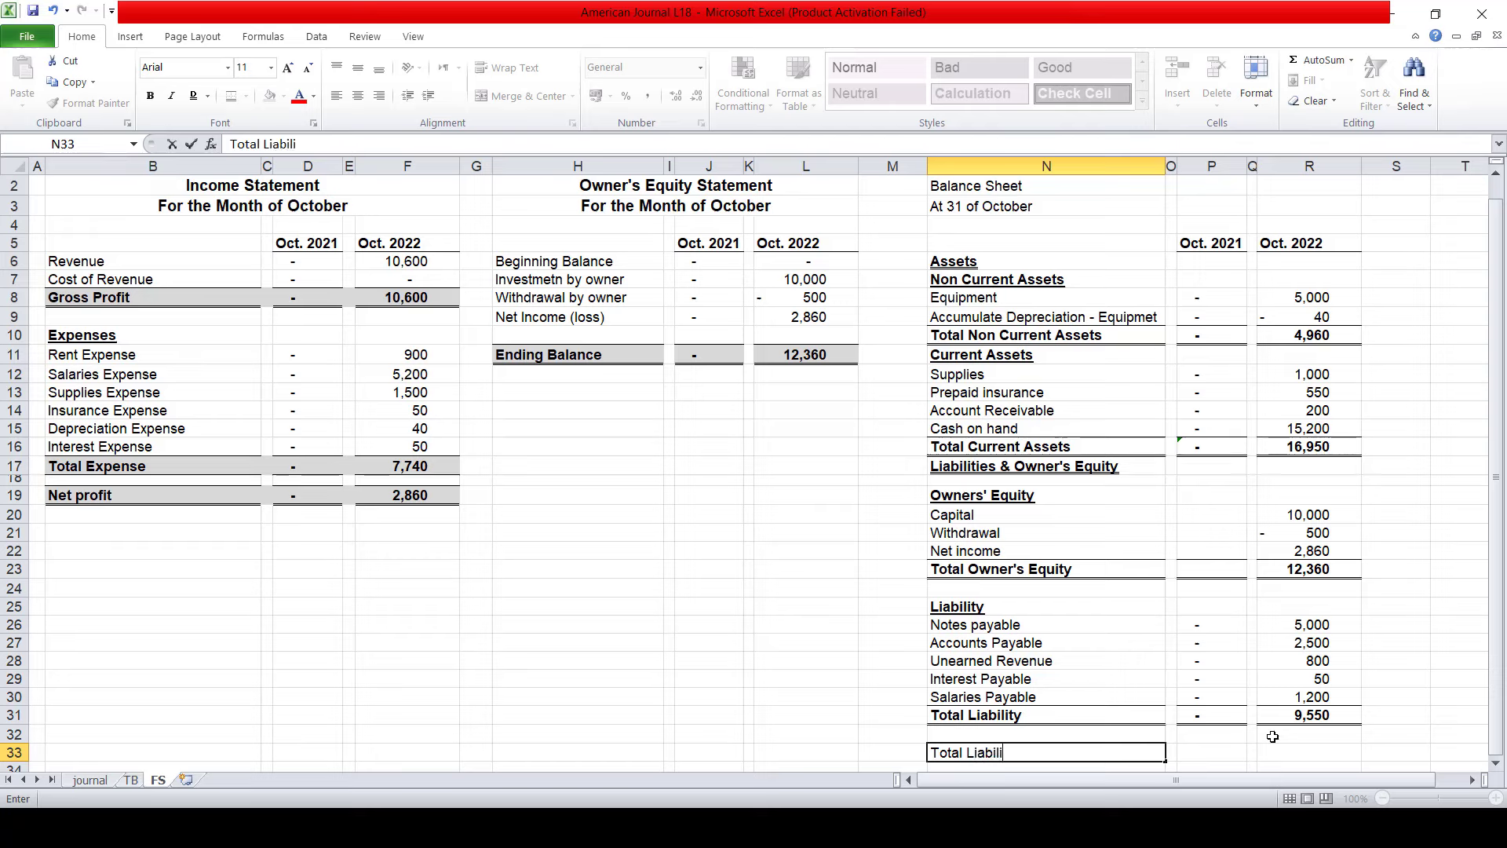
text(ty &)
text(Ownes')
text(s Equ)
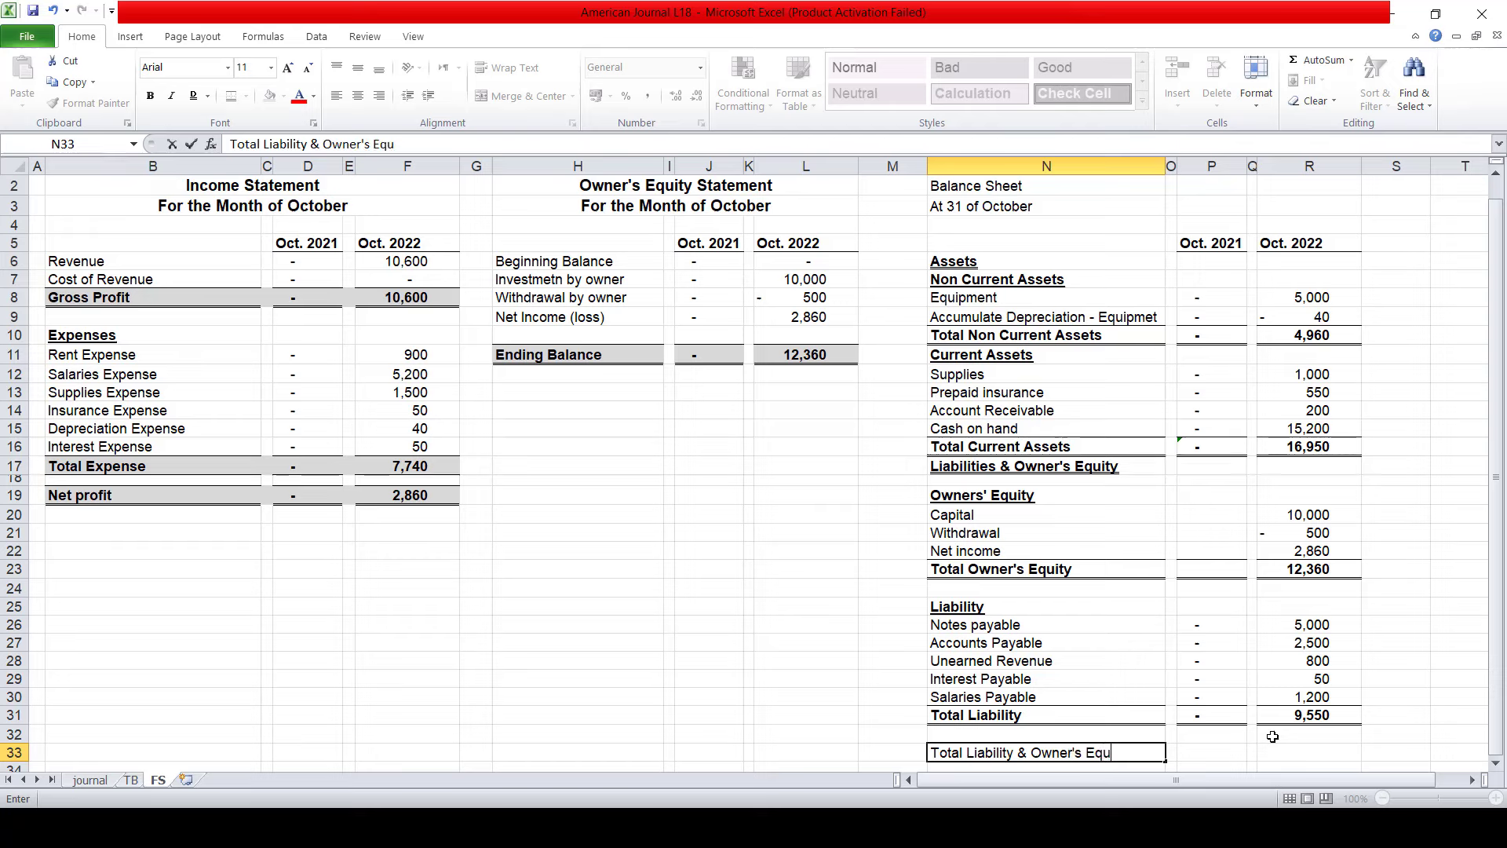
text(ity)
scroll(1273, 737, down, 1)
key(Right)
key(Right)
key(Right)
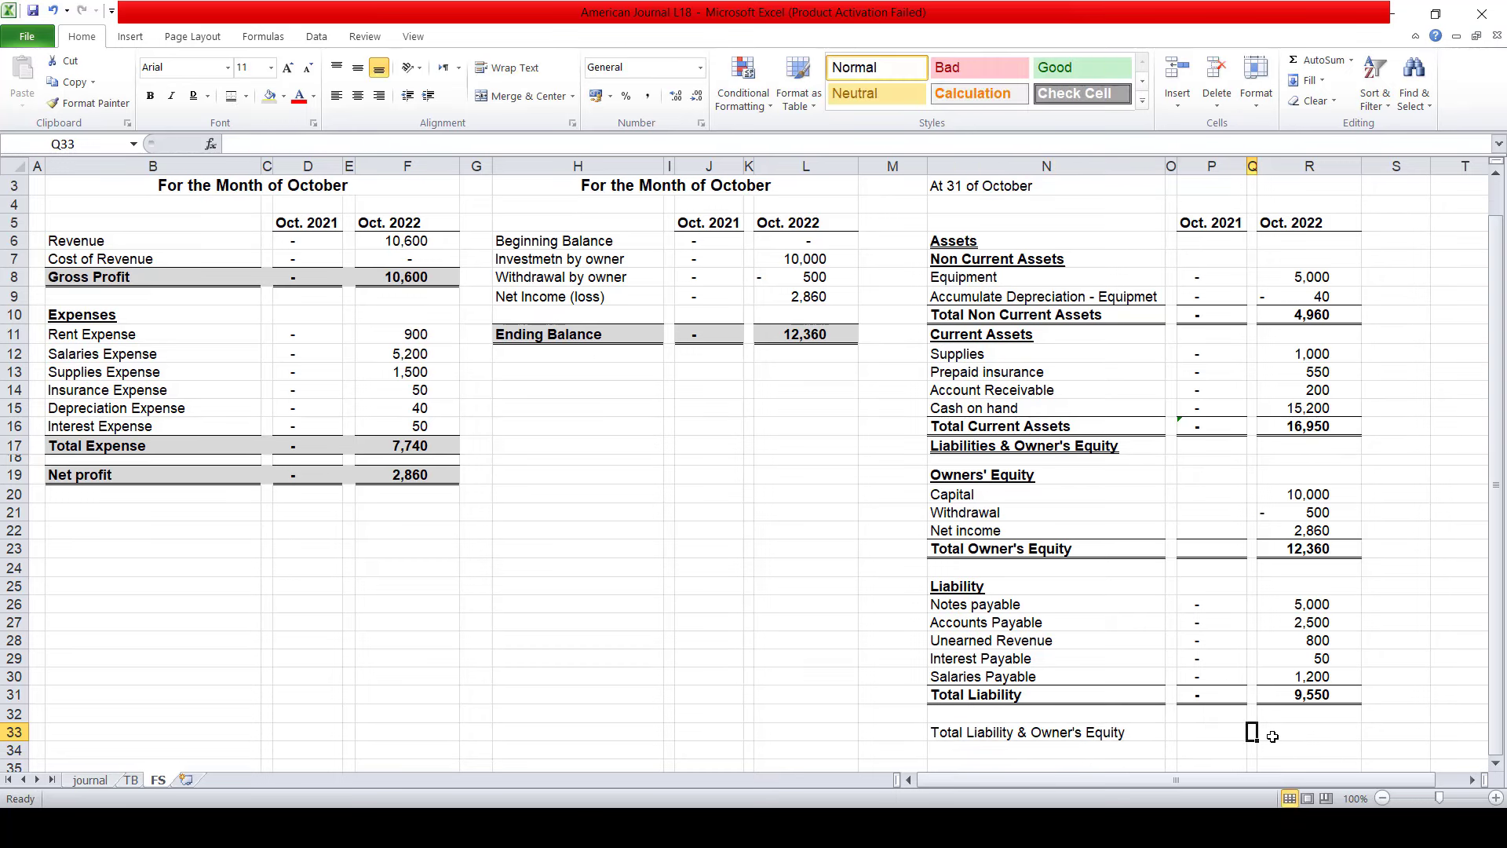
- Start an R33 formula adding Total Liability and Total Owner's Equity
click(1272, 736)
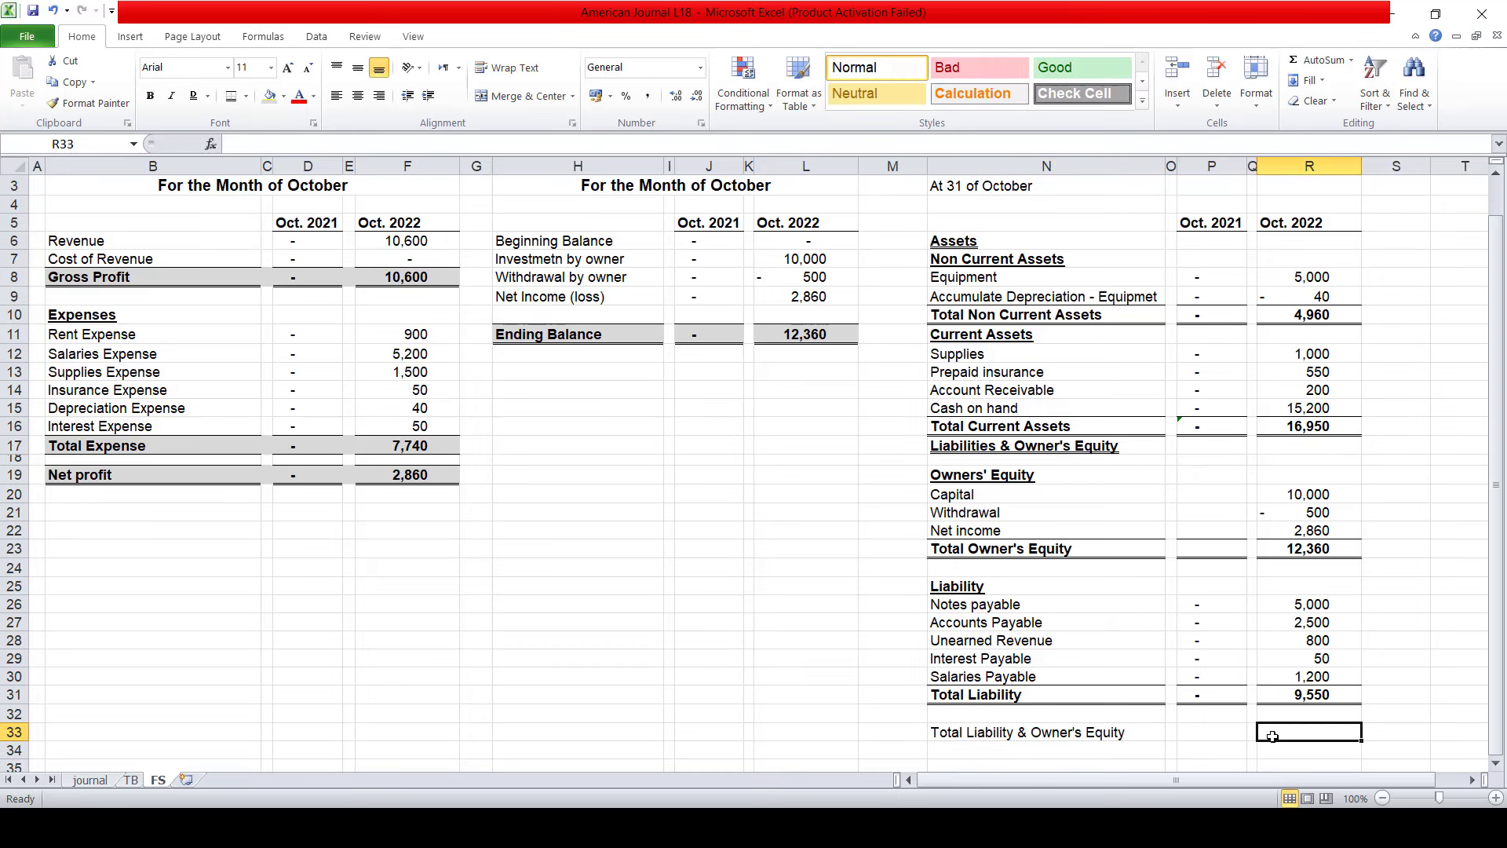
text(+)
key(Up)
key(Up)
text(+)
key(Up)
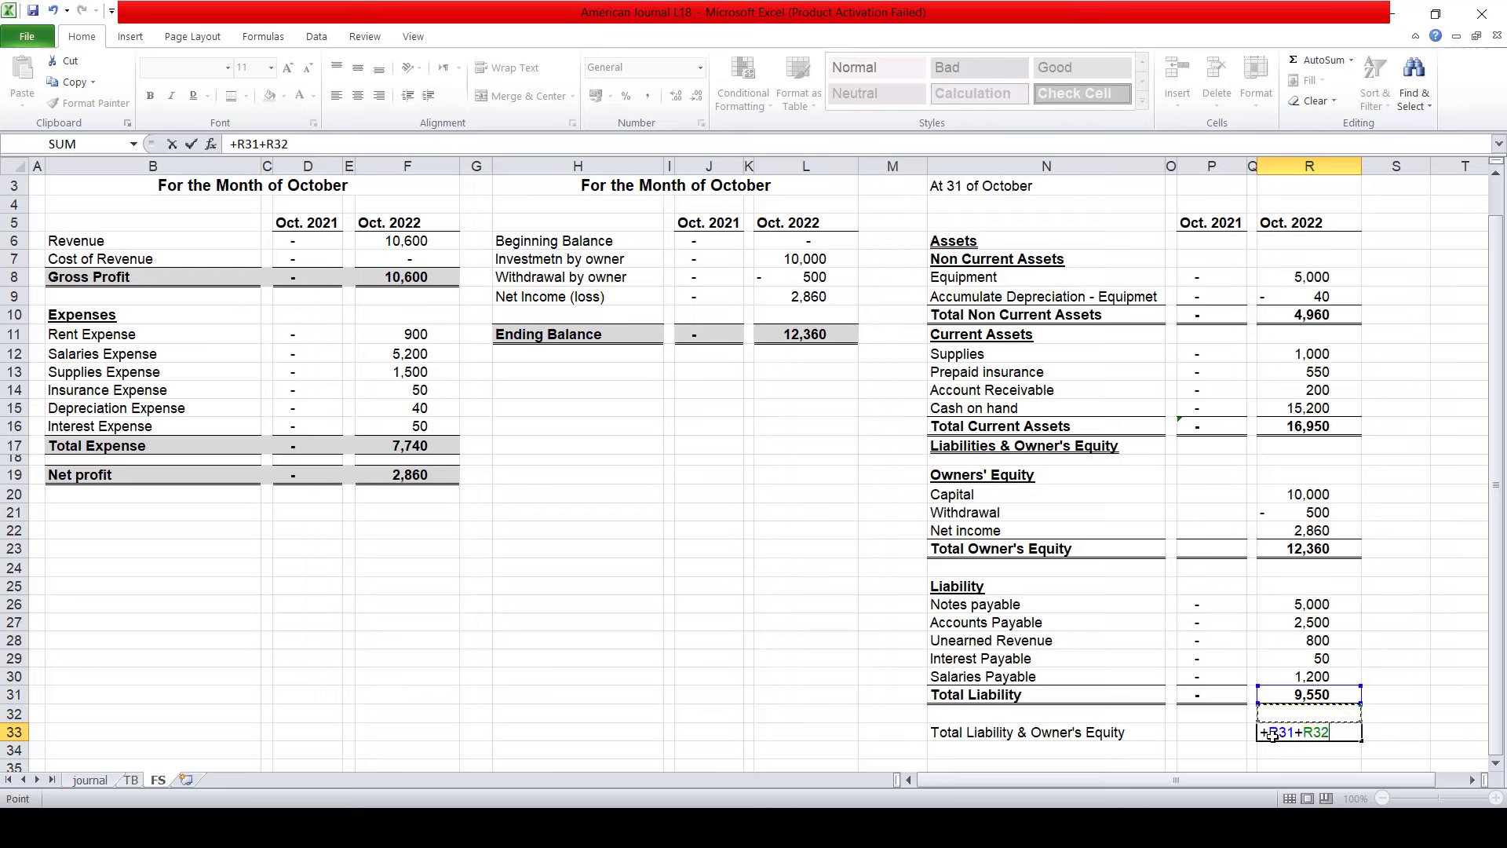
key(Up)
key(Up)
key(Up)
key(Up)
key(Up)
- Commit the 21,910 total, then insert cells above the Liabilities & Owner's Equity heading, shifting it down
key(Return)
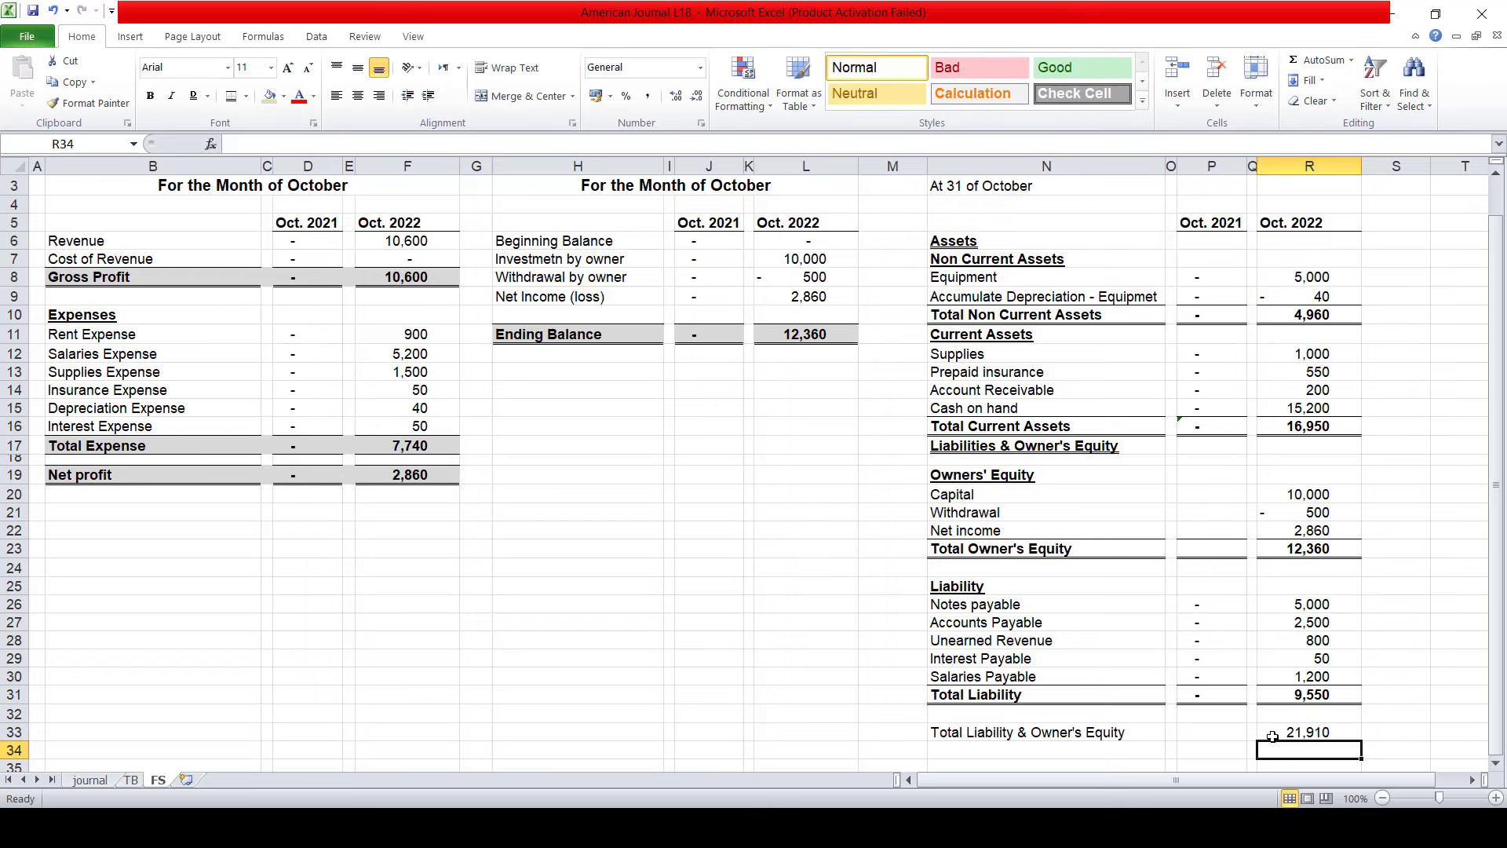
click(1292, 730)
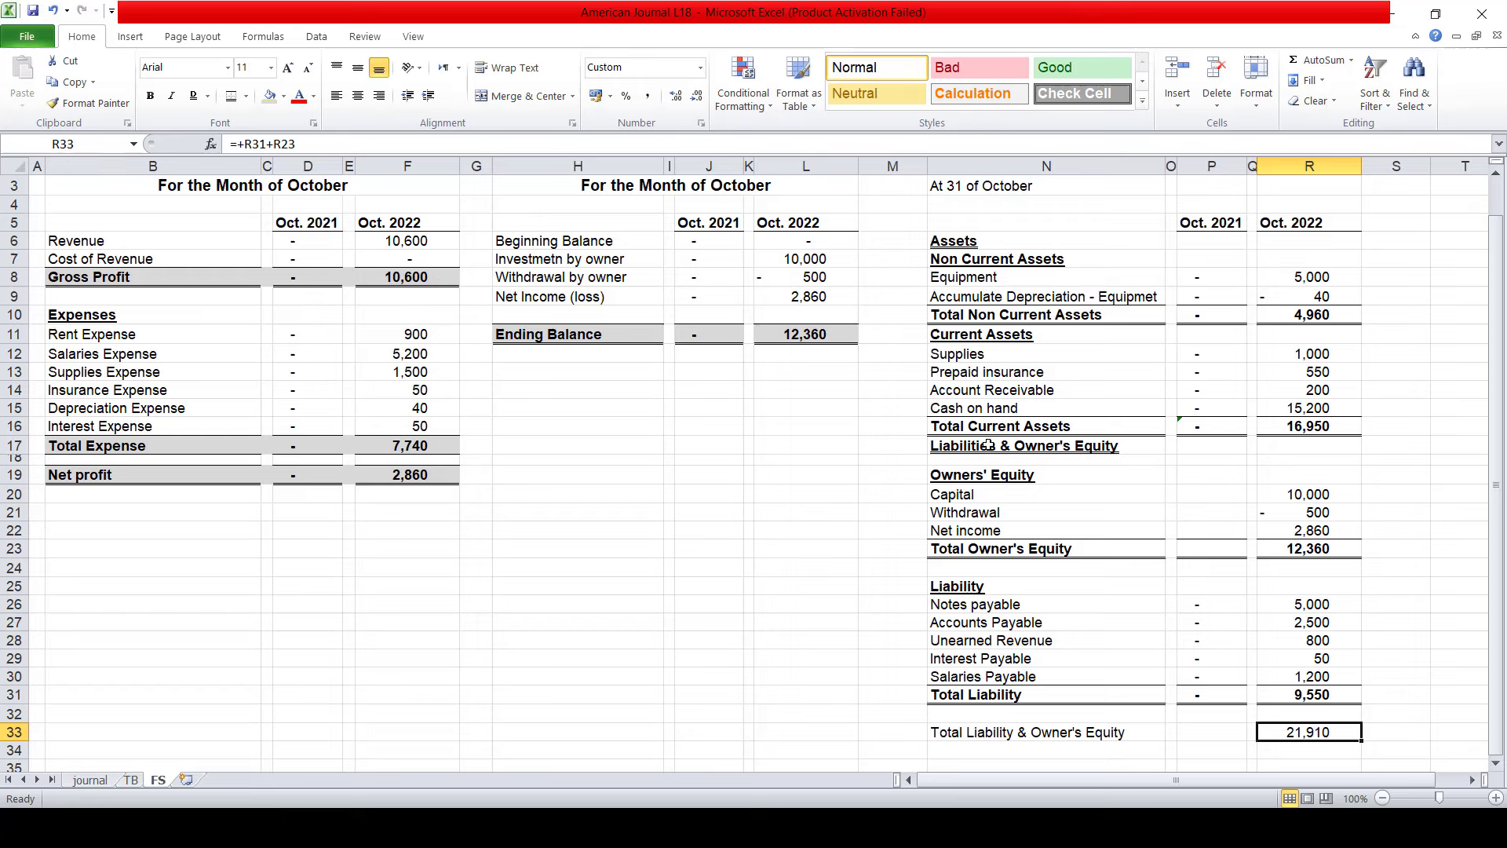
drag(987, 445, 1312, 448)
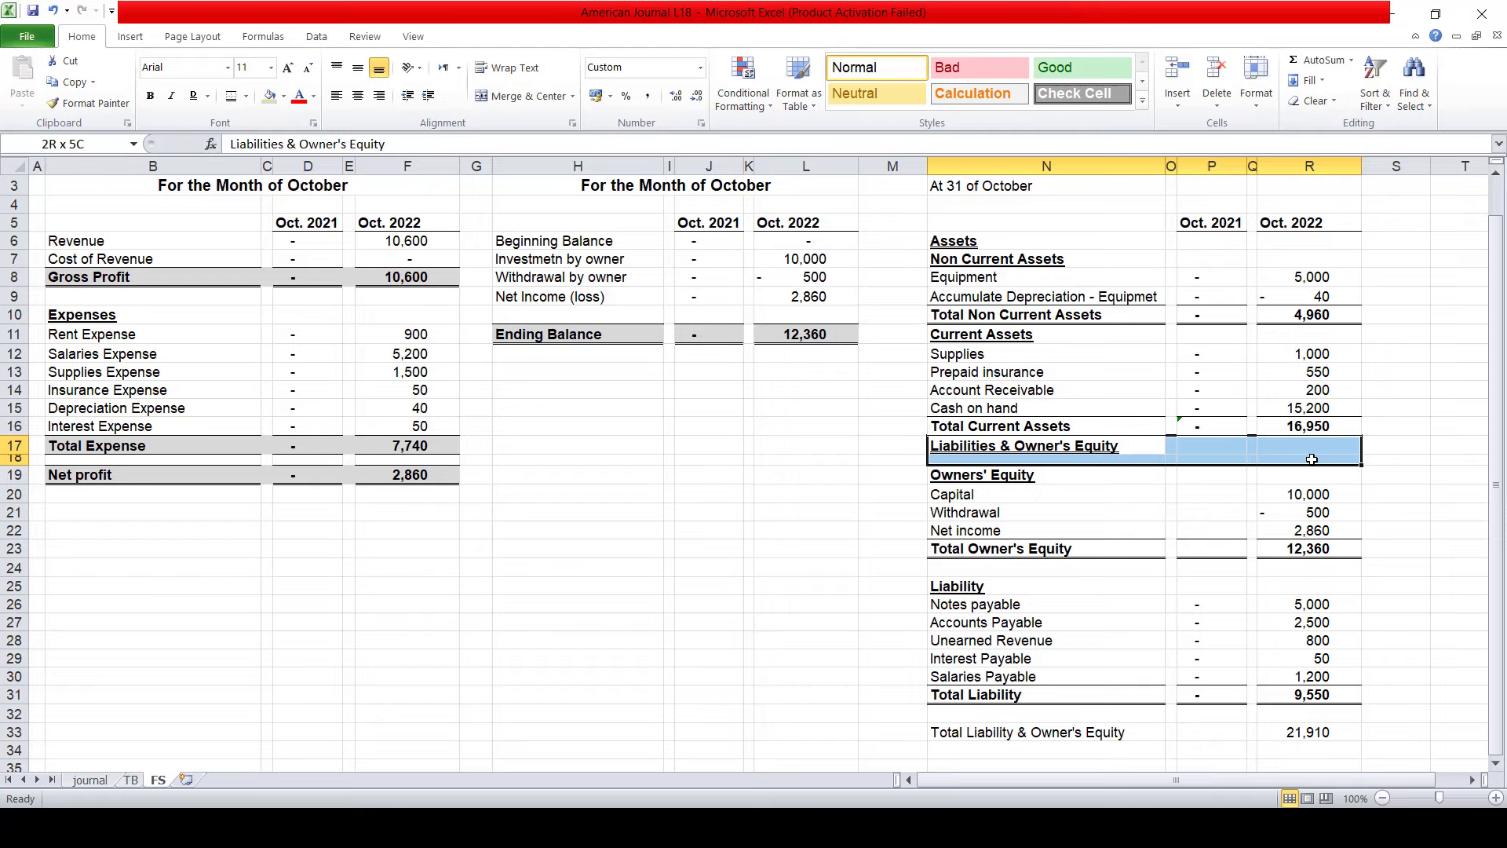
right_click(1312, 459)
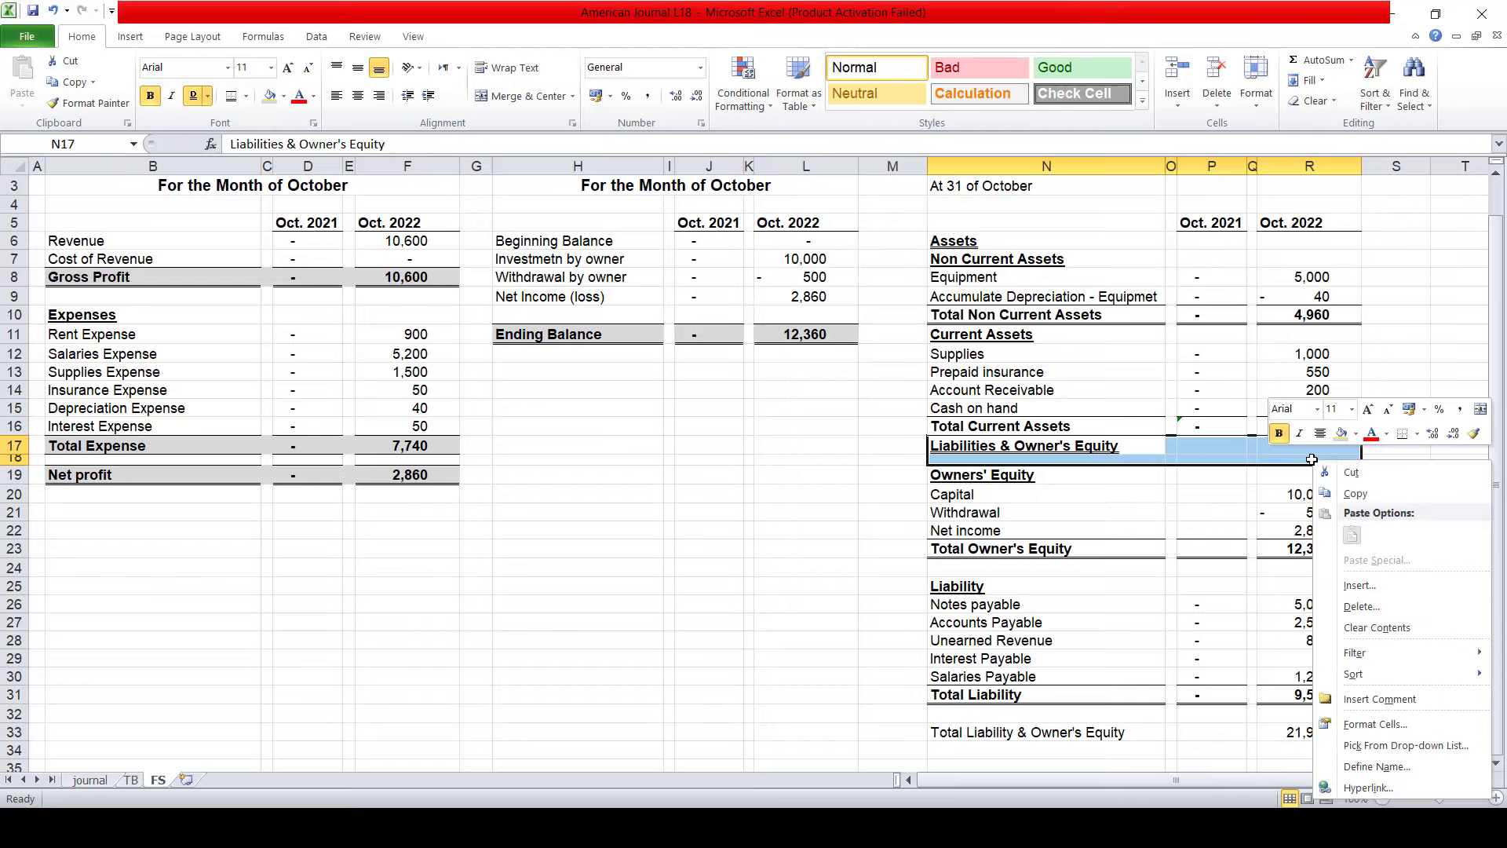
click(1350, 587)
click(1303, 635)
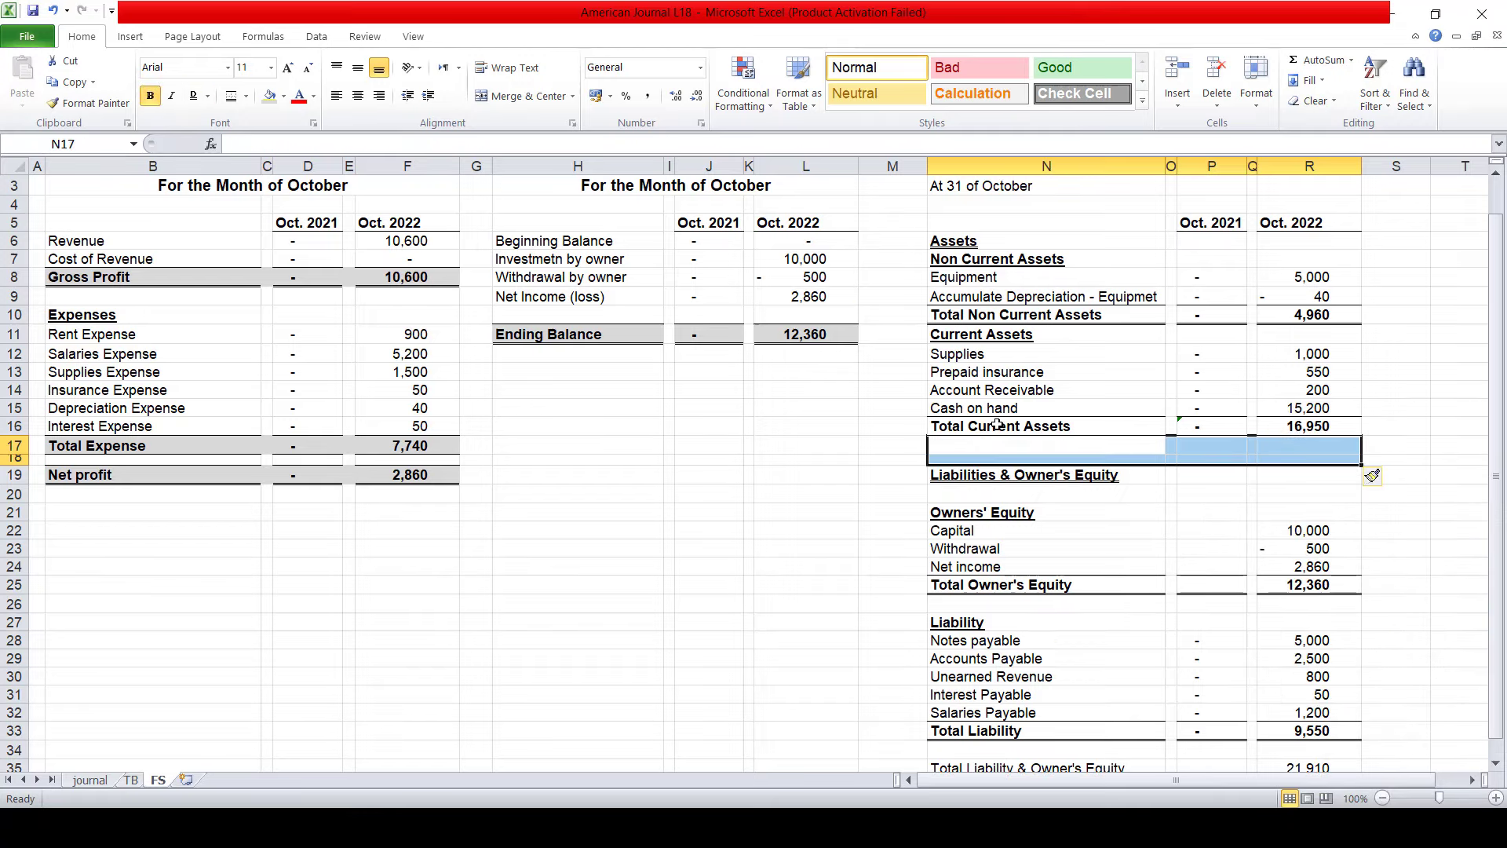
- Label row 17 'Total Assets' in N17 and begin its Oct. 2022 formula
text(Total Assets)
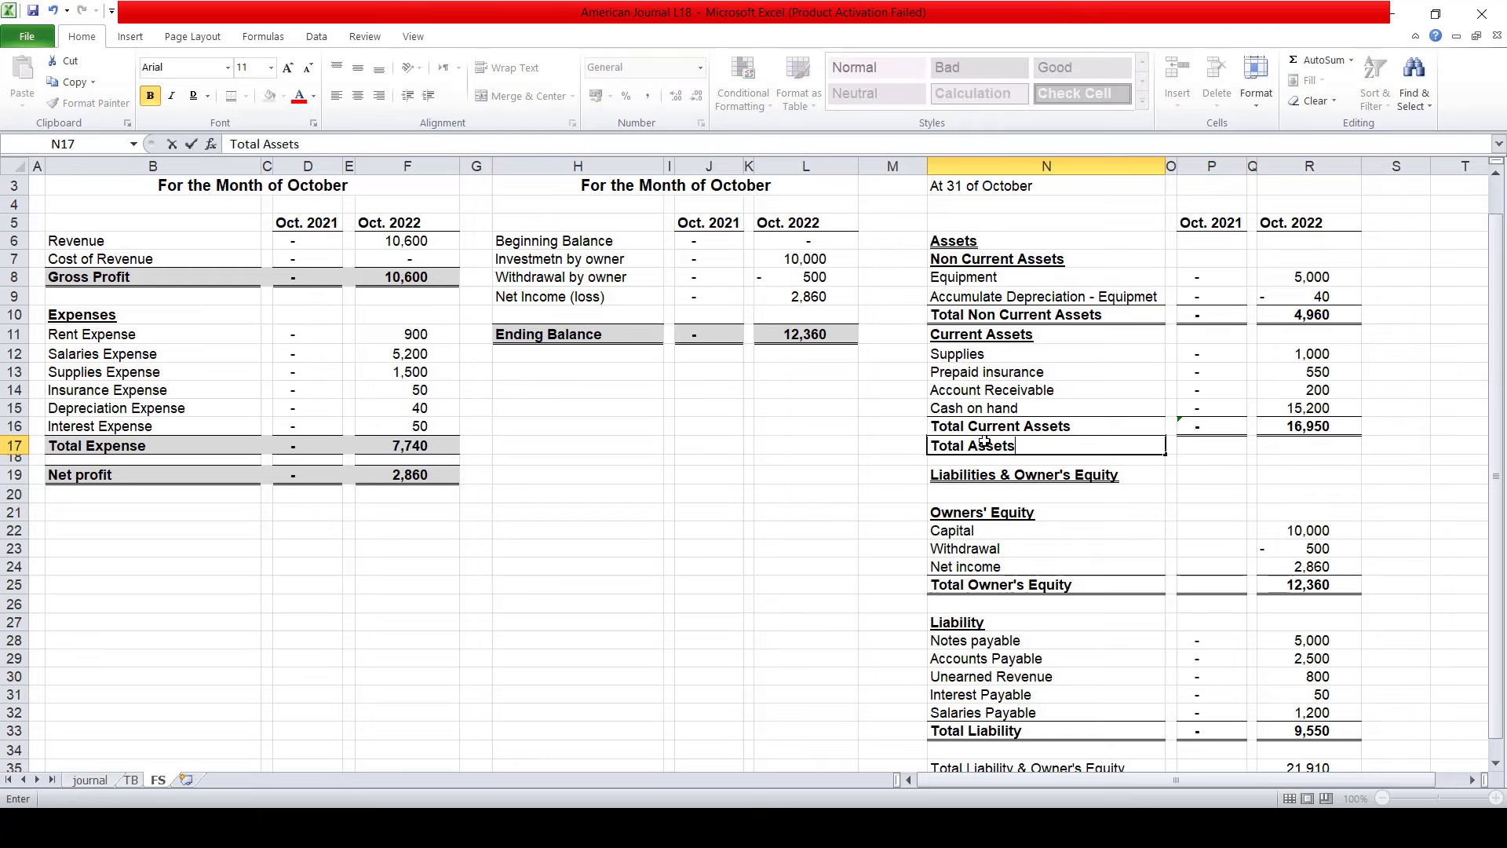
key(Return)
key(Up)
key(Right)
key(Right)
key(Right)
key(Right)
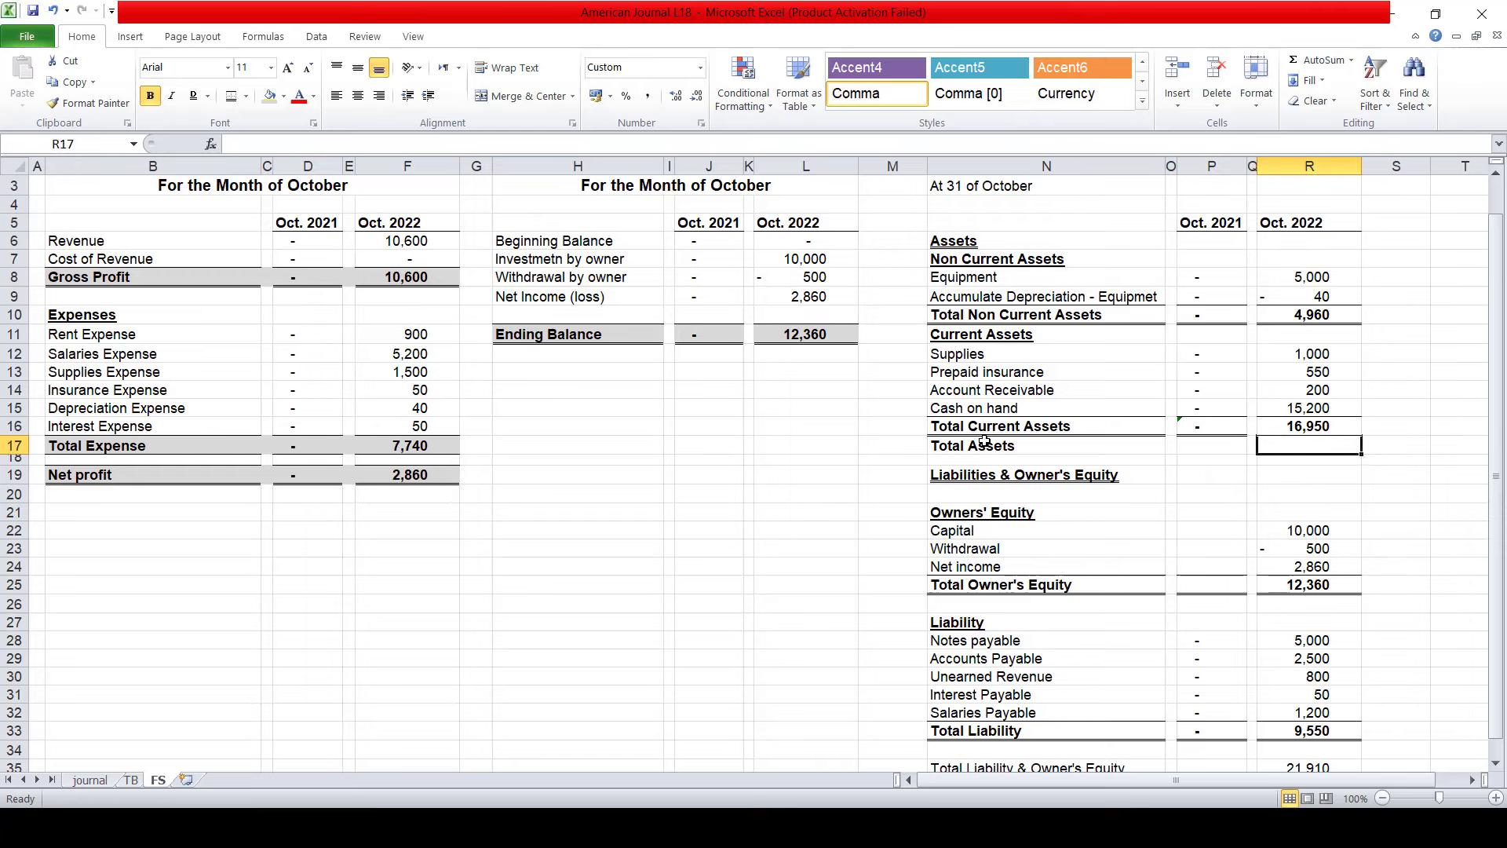
text(+)
key(Up)
text(+)
key(Up)
key(Up)
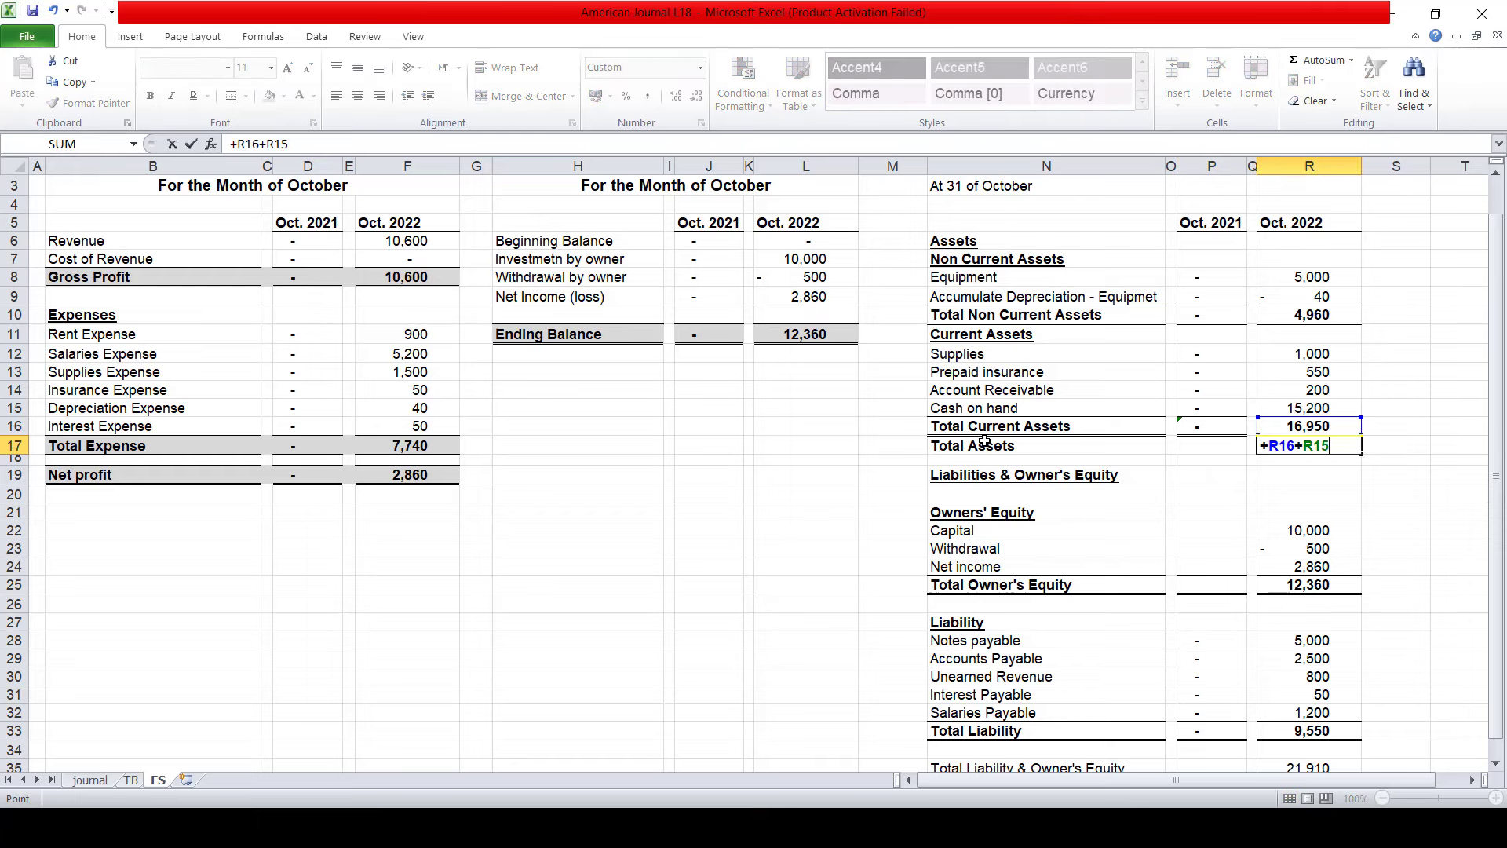
key(Up)
key(Up)
key(Up)
key(Return)
key(Up)
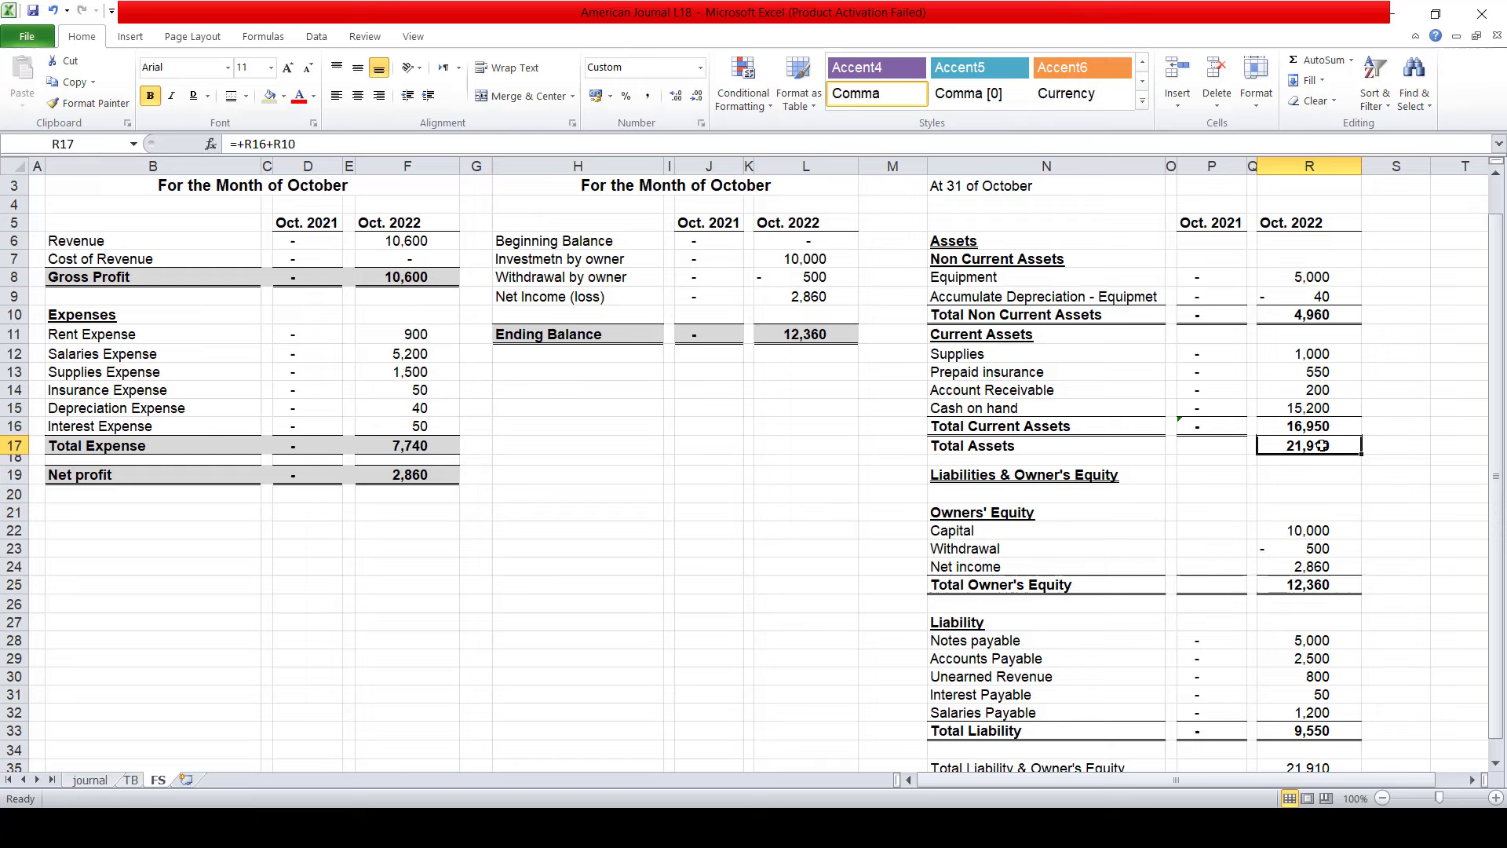
- Enter =+R16+R10 in R17 so Total Assets shows 21,910
text(+)
click(1316, 424)
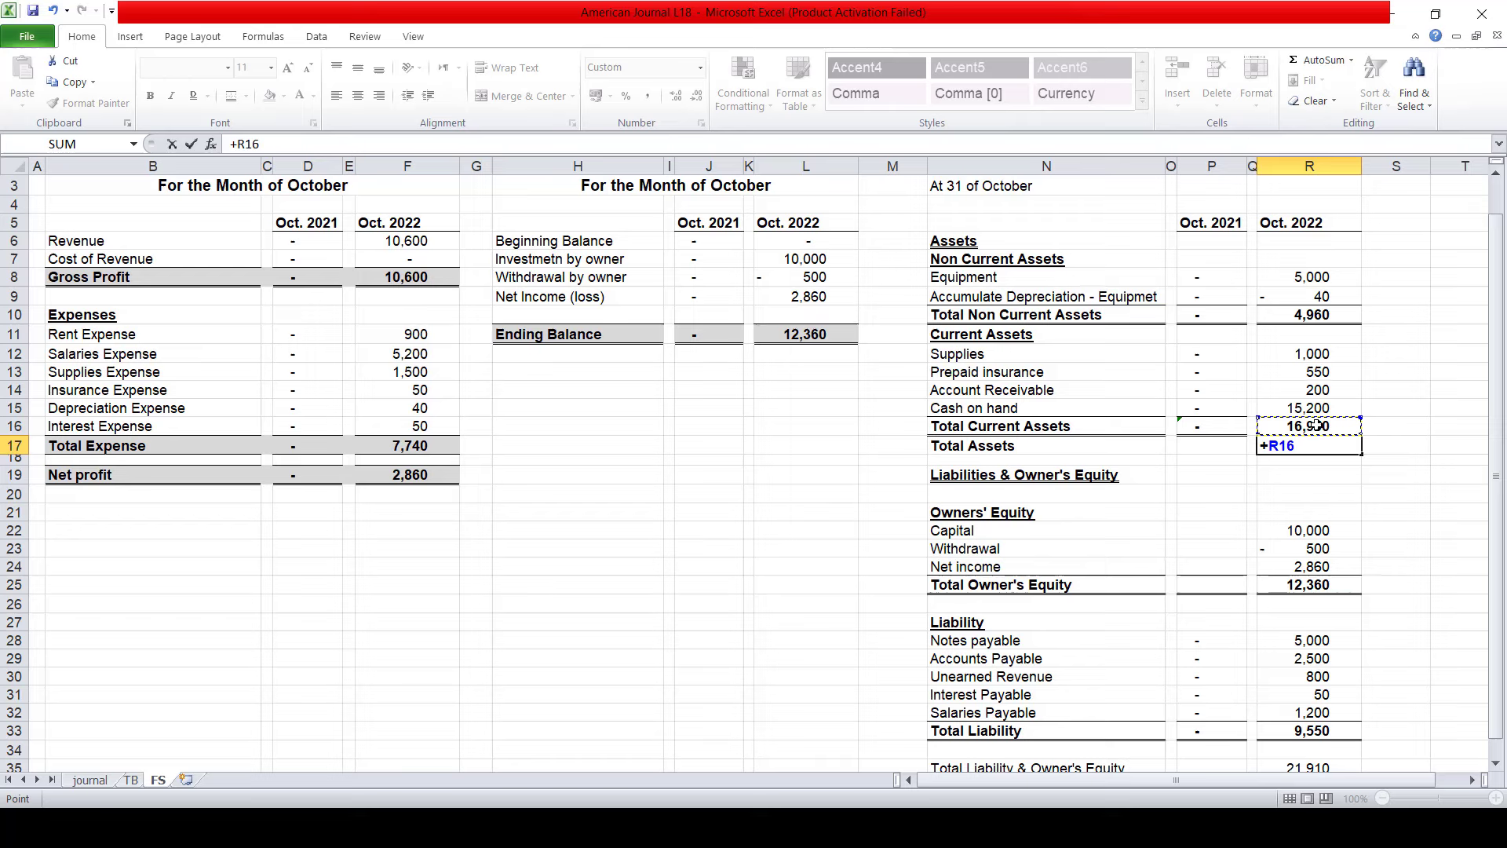
text(+)
click(1309, 315)
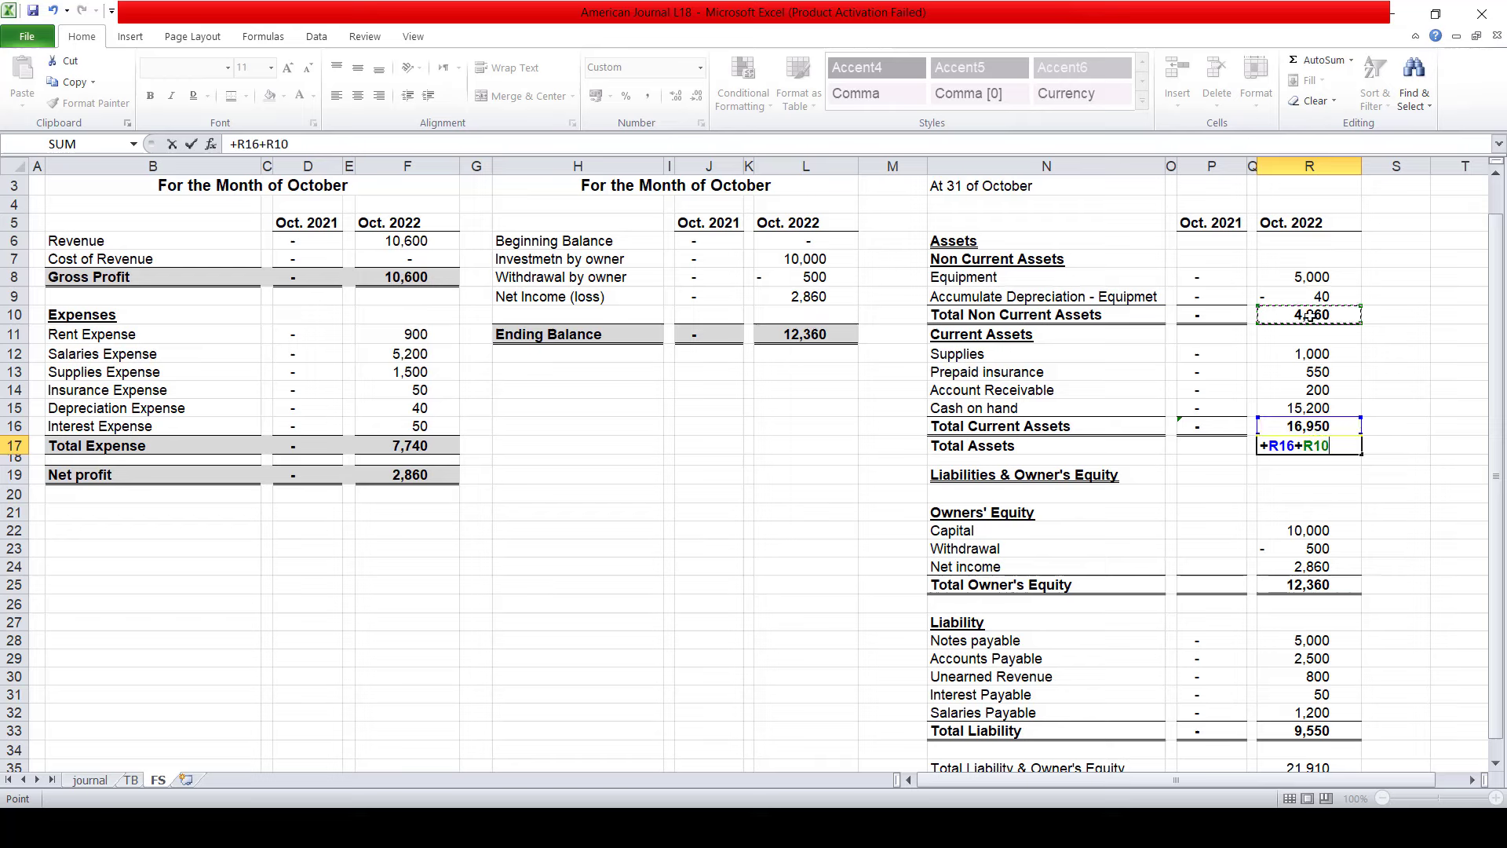
key(Return)
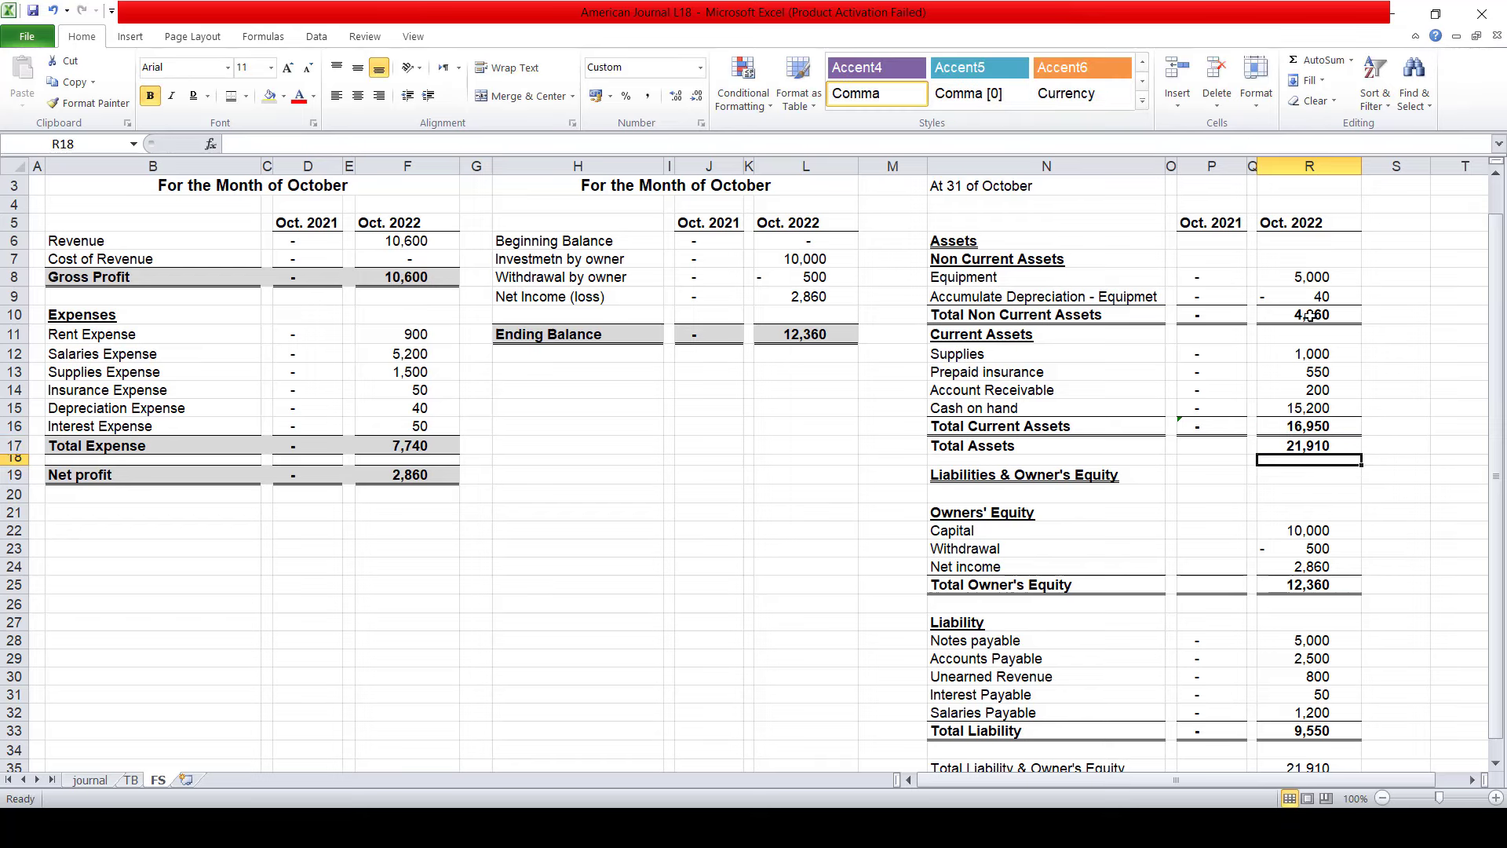
click(999, 430)
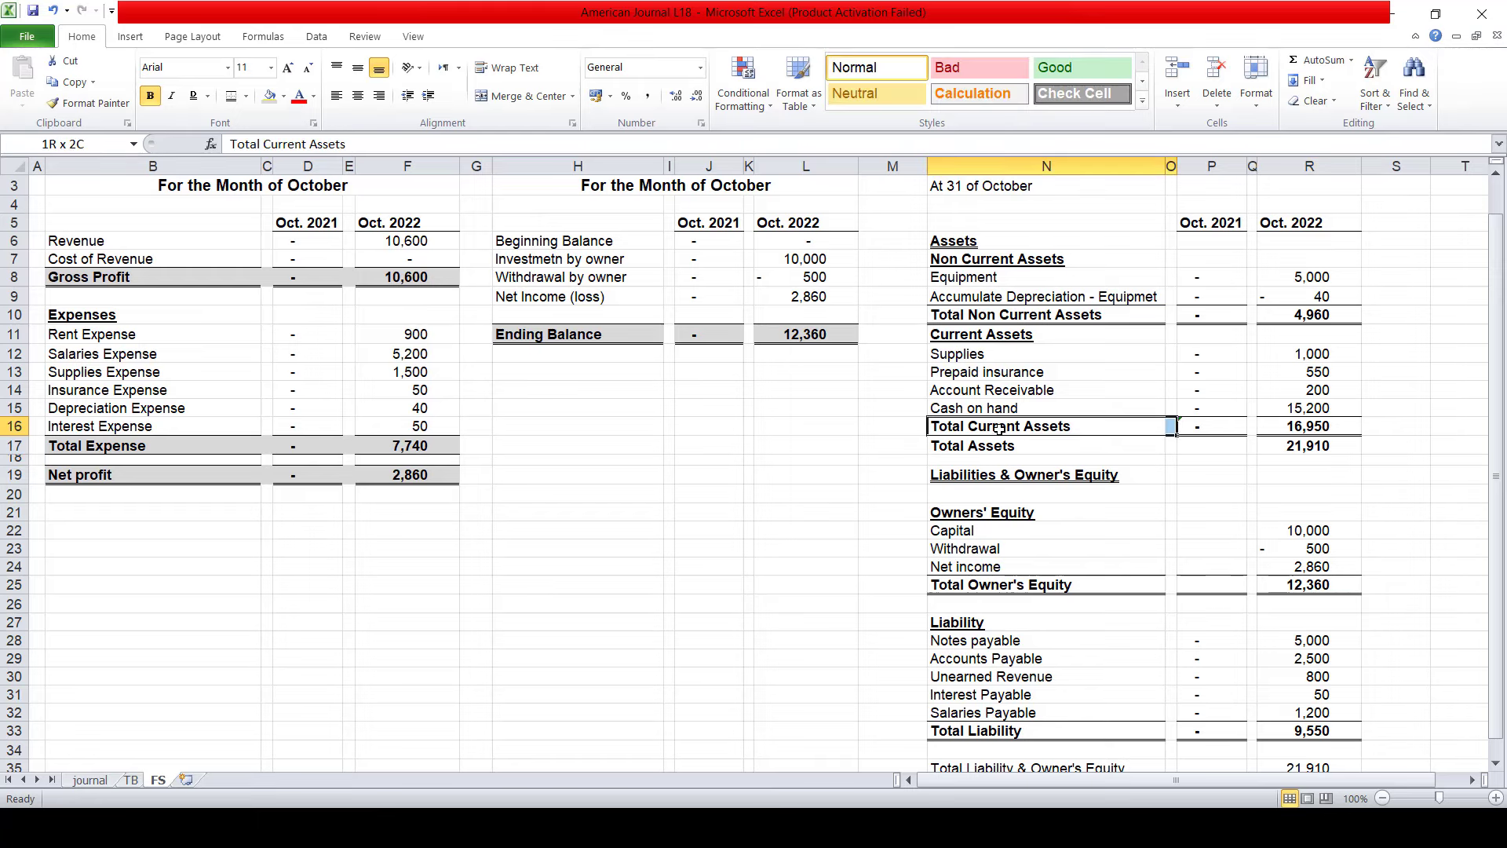
- Copy the Total Current Assets formatting onto the Total Assets value, then clear that cell
key(shift+Right)
key(shift+Right)
key(shift+Right)
key(shift+Right)
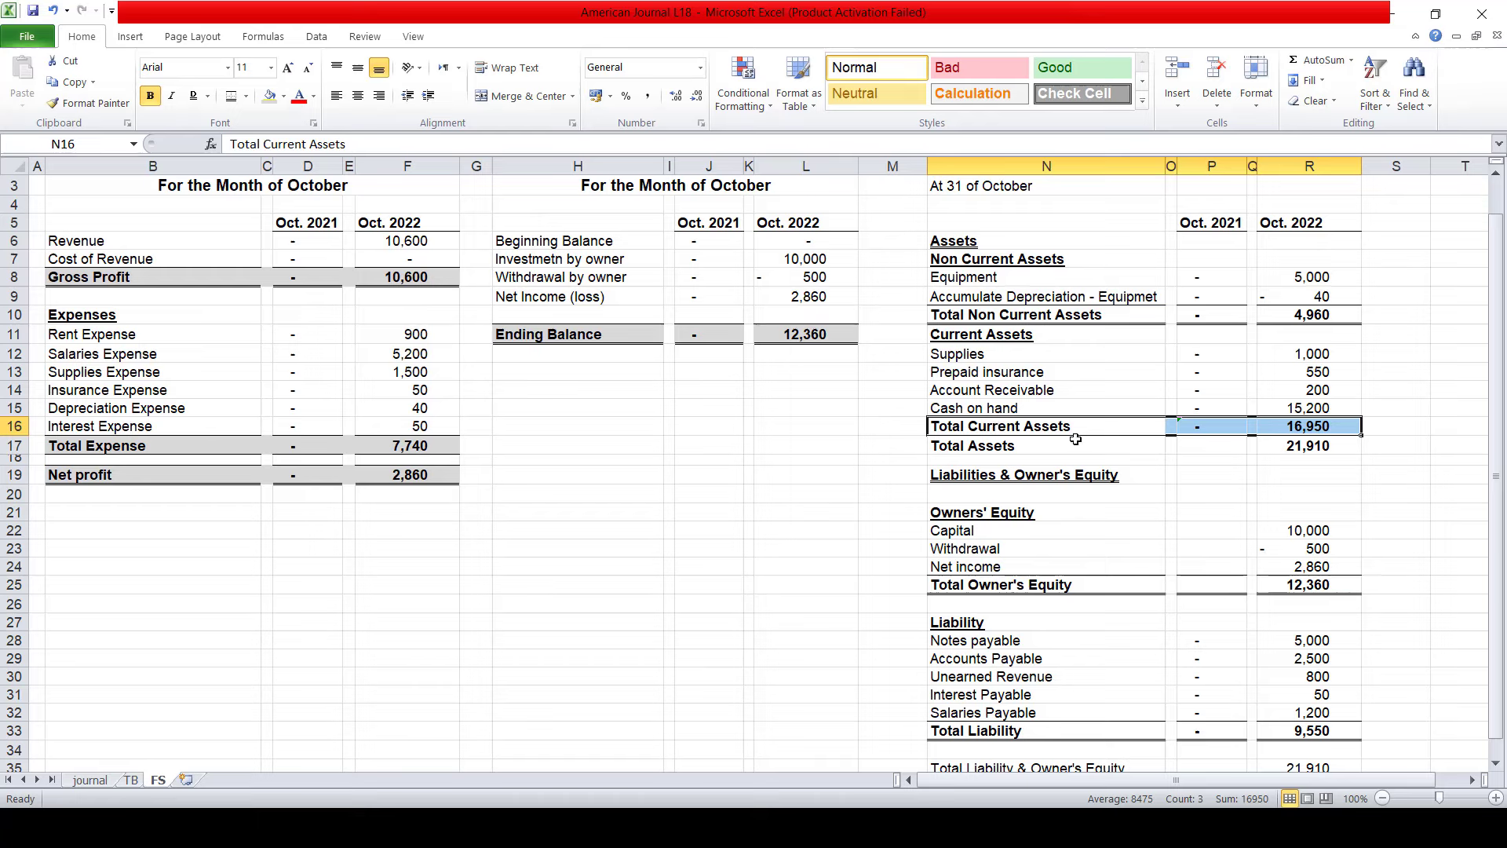
click(87, 103)
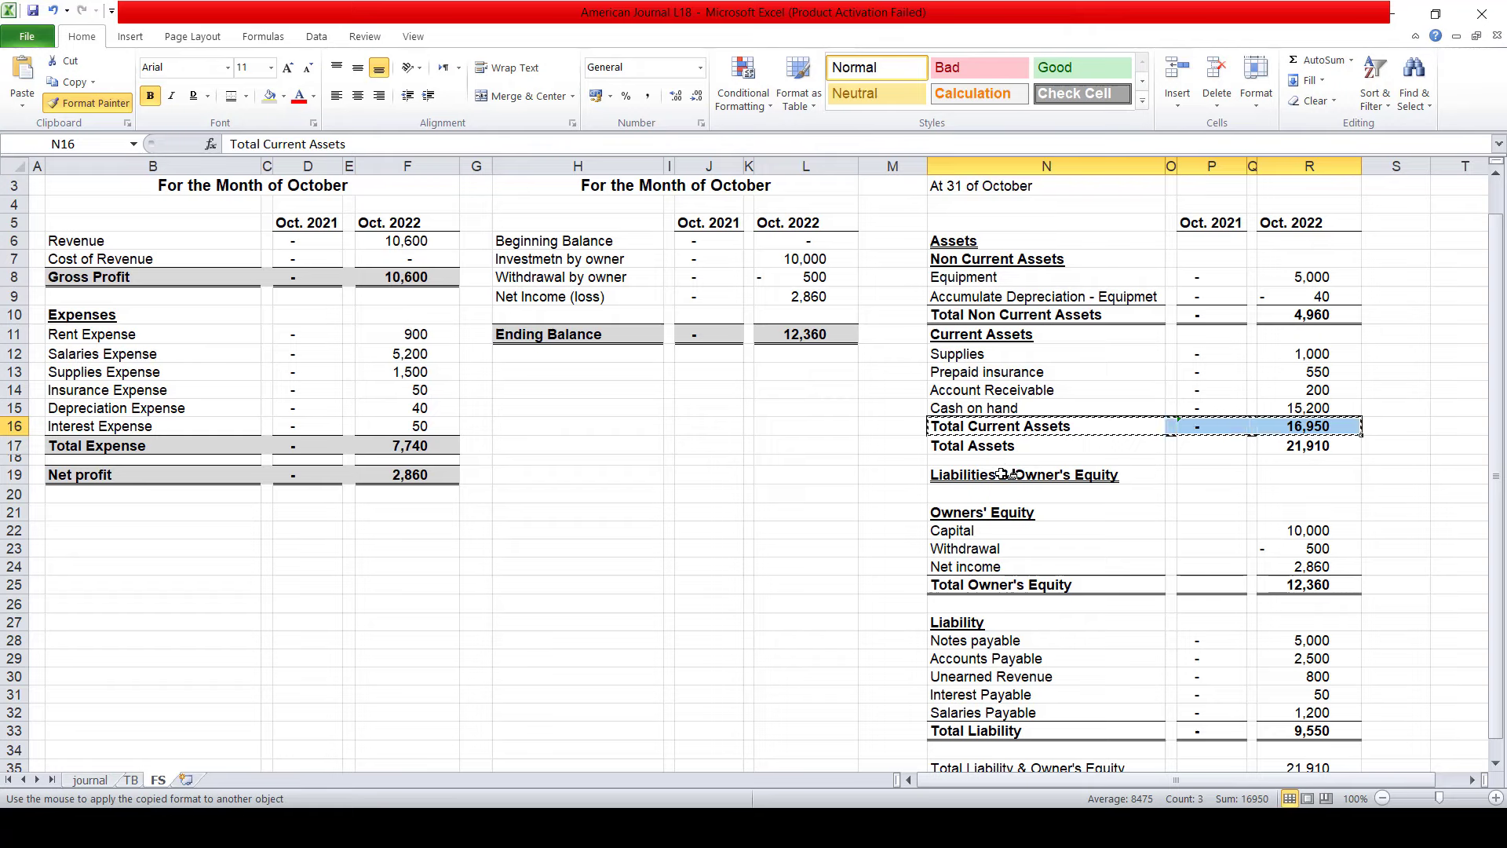
click(1309, 445)
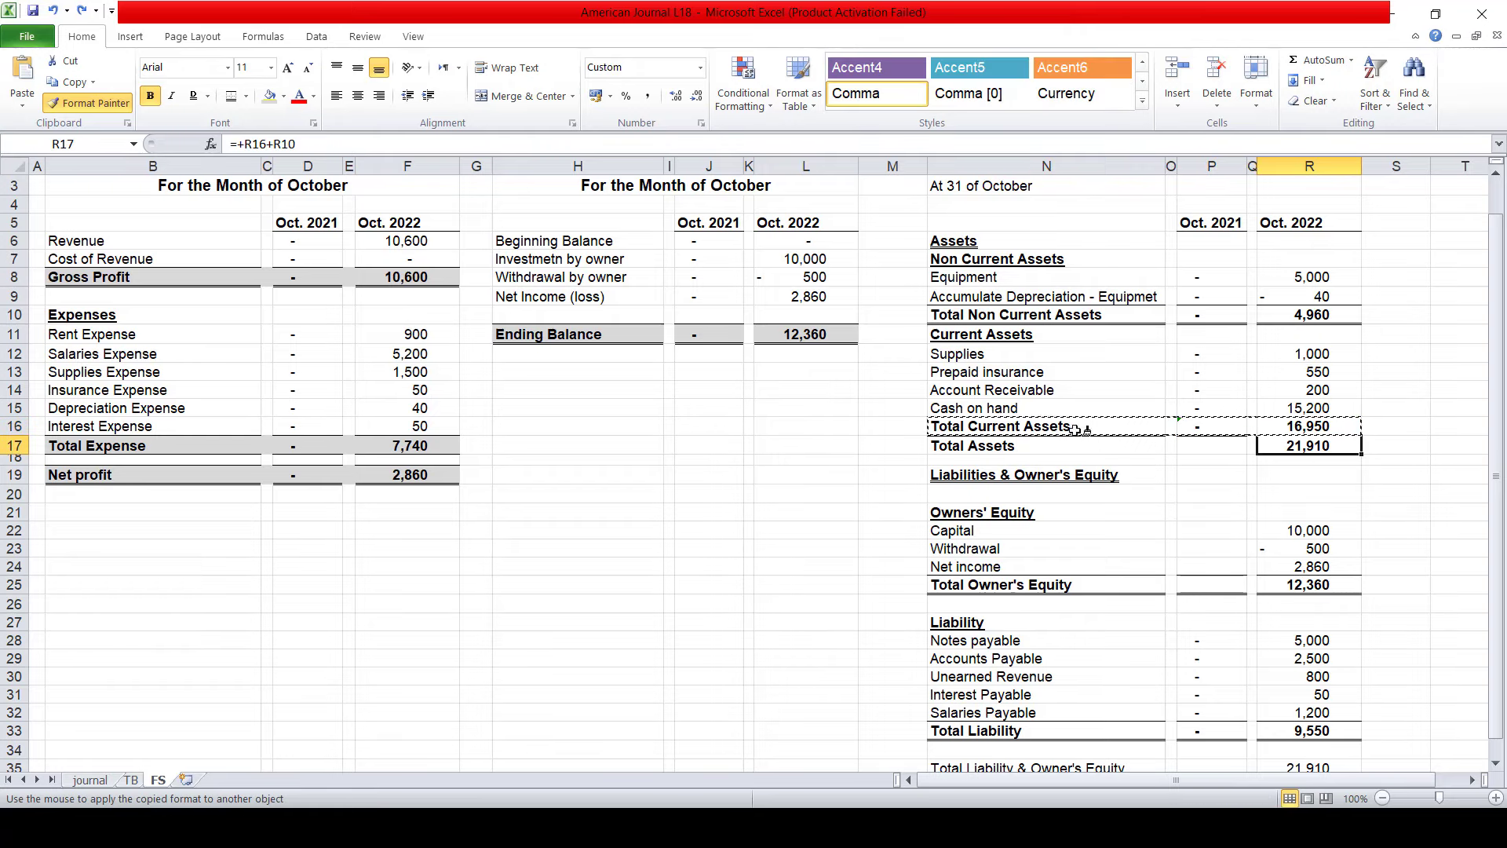
key(Delete)
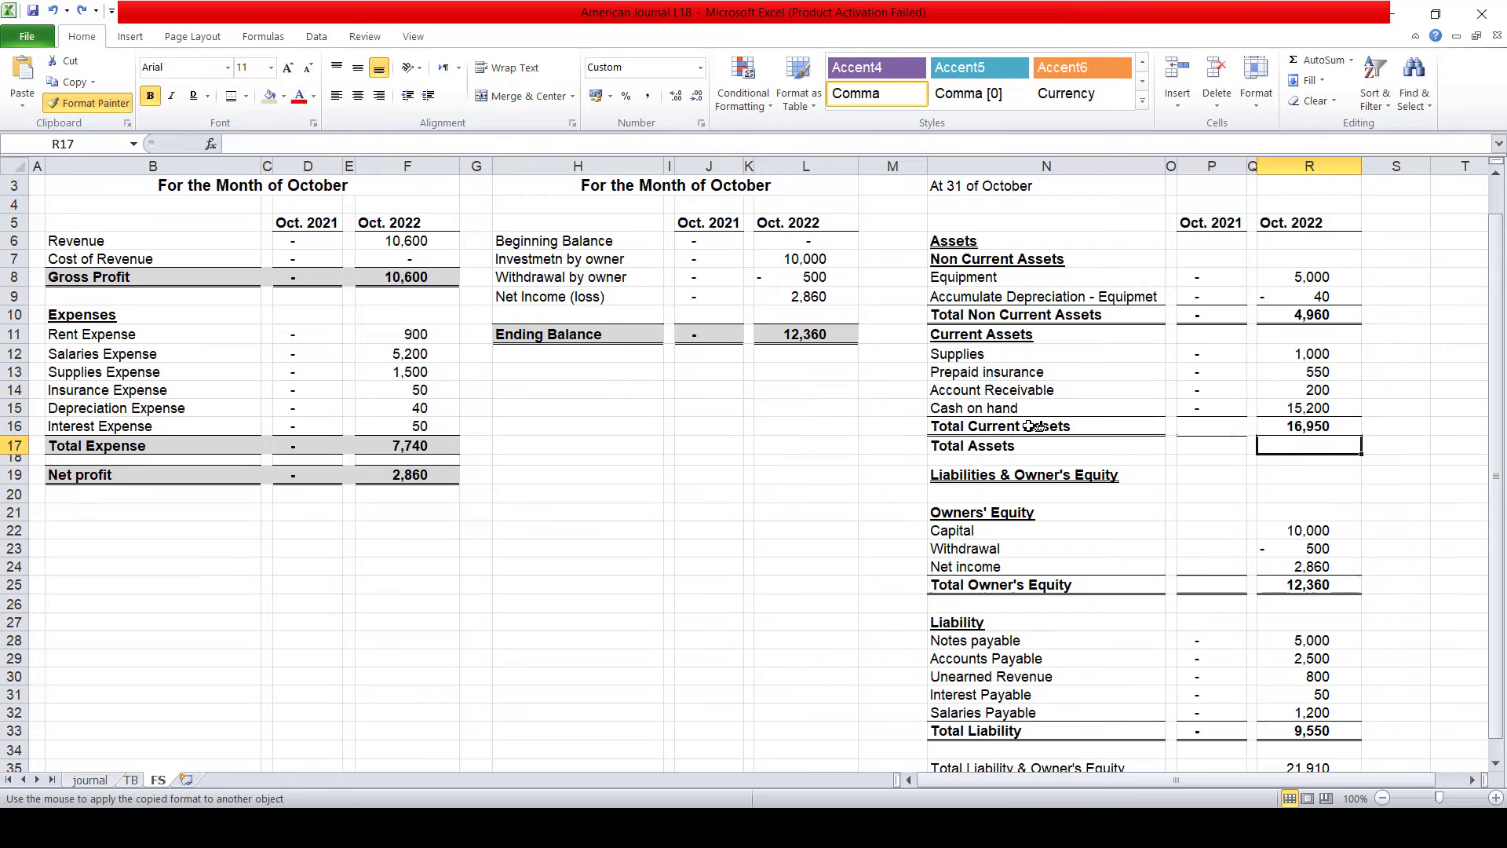
key(Escape)
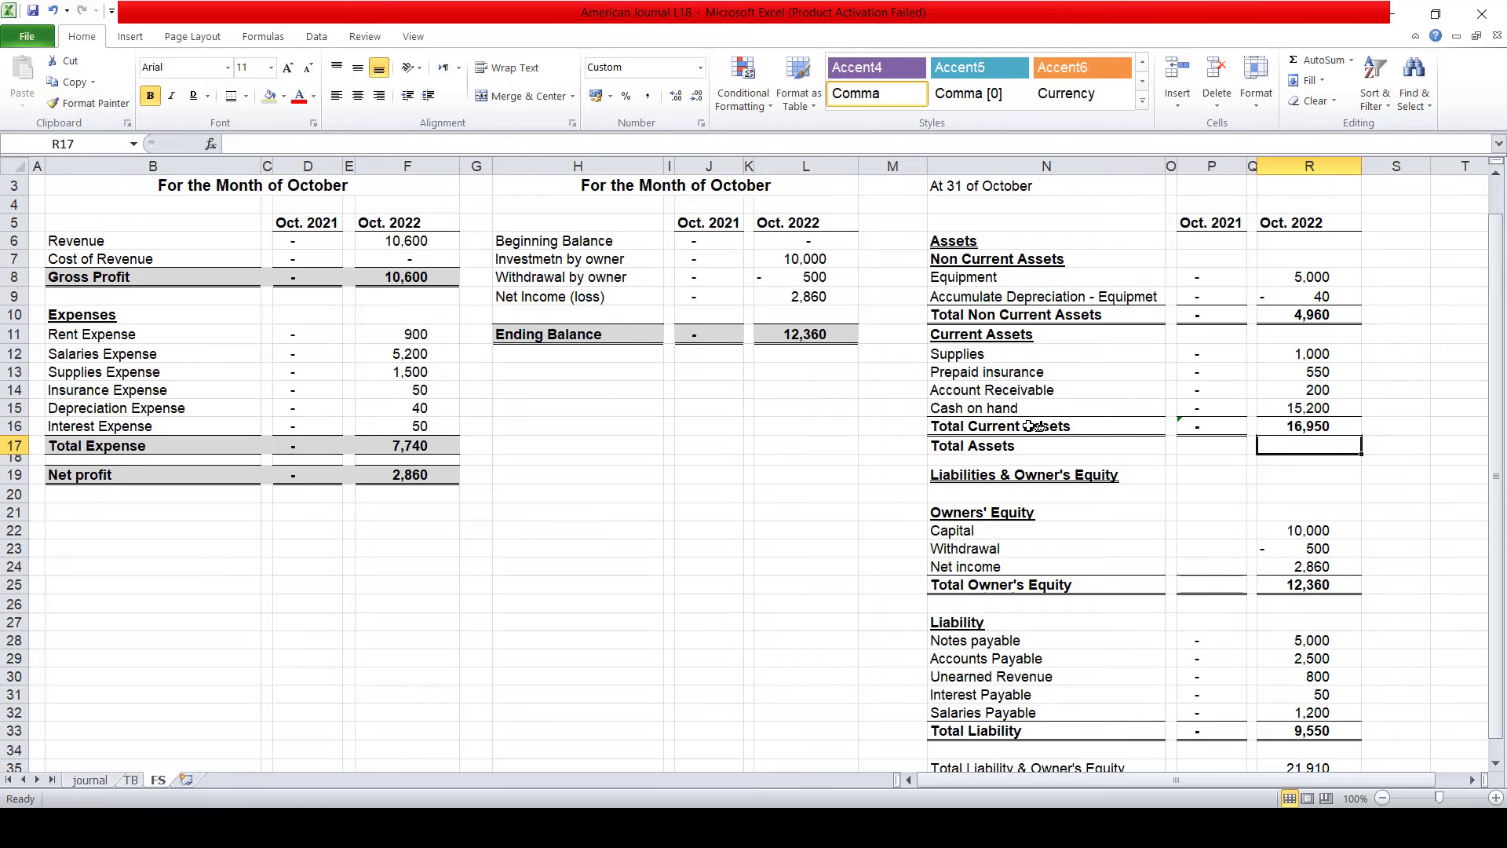
- Re-enter the Total Assets formula =+R16+R10 in R17
text(+)
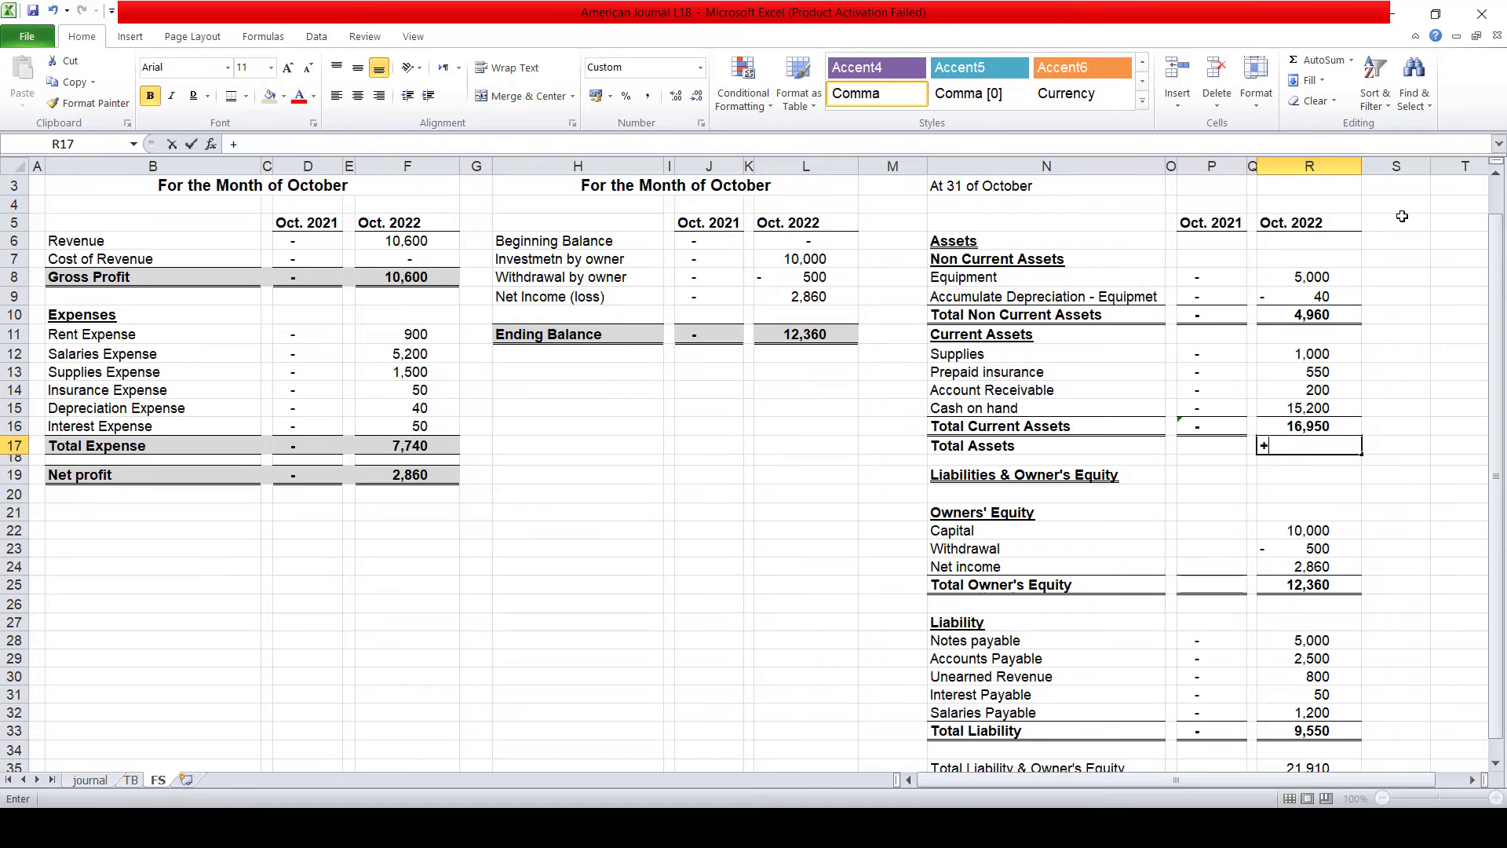
key(Up)
text(+)
key(Up)
key(Up)
key(Up)
key(Up)
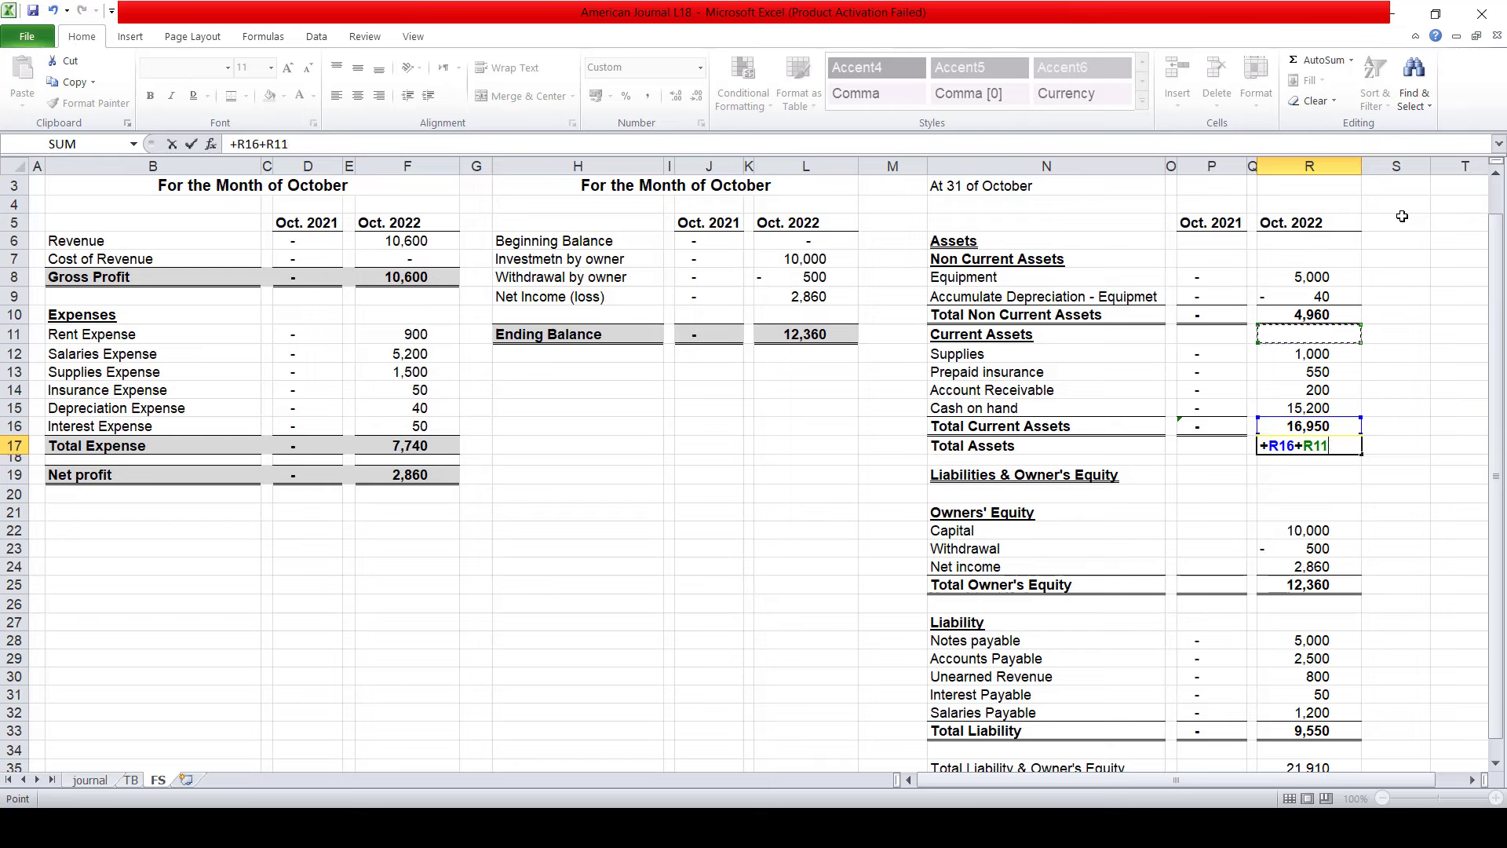
key(Up)
key(Return)
key(Up)
key(Up)
- Format-paint the N16:R16 total-row style across the whole Total Assets row N17:R17
key(shift+Left)
key(shift+Left)
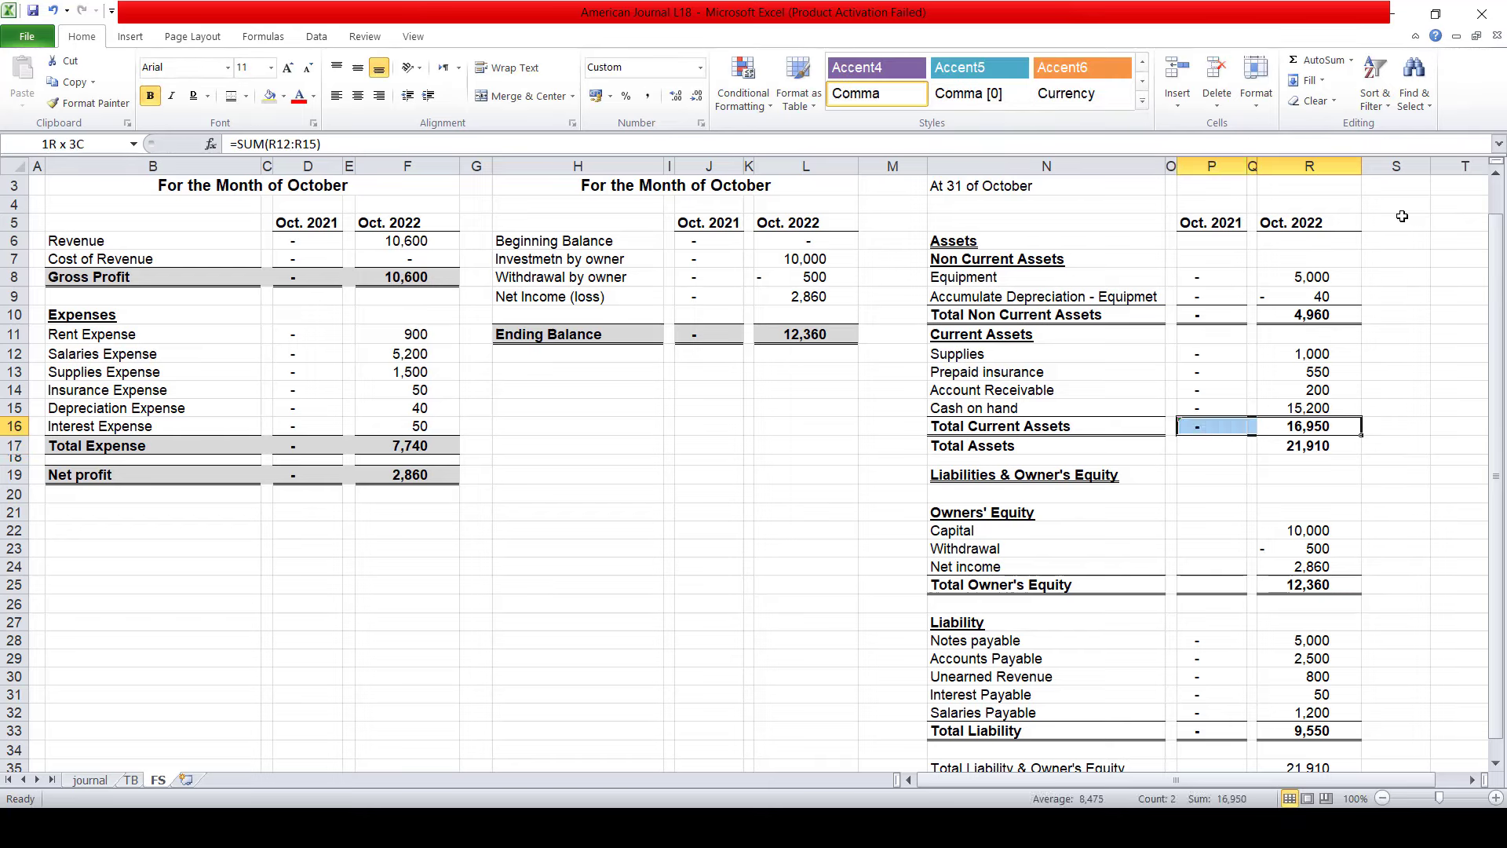
key(shift+Left)
key(shift+Left)
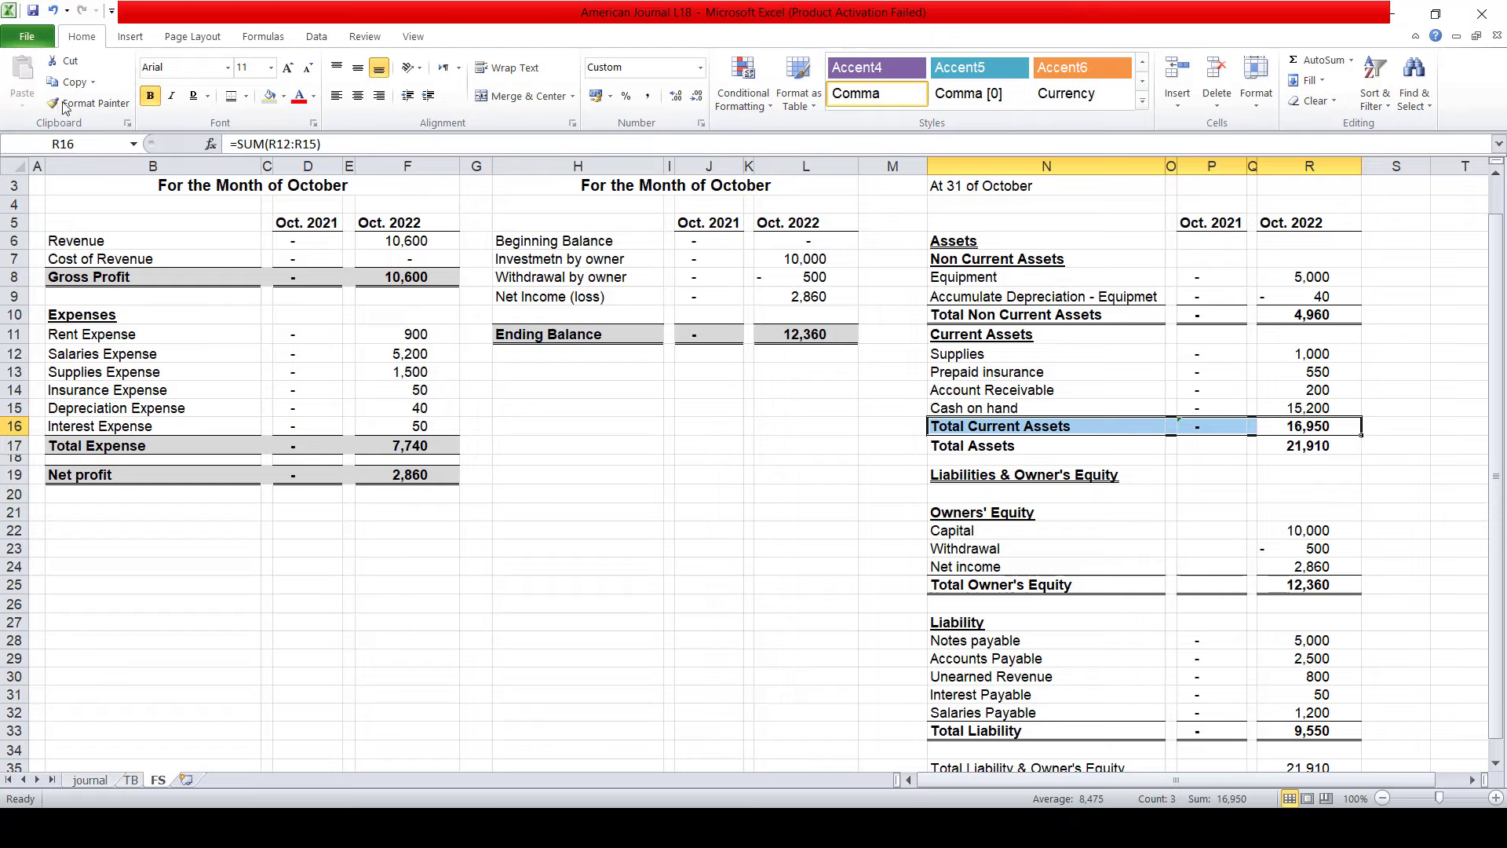
click(86, 103)
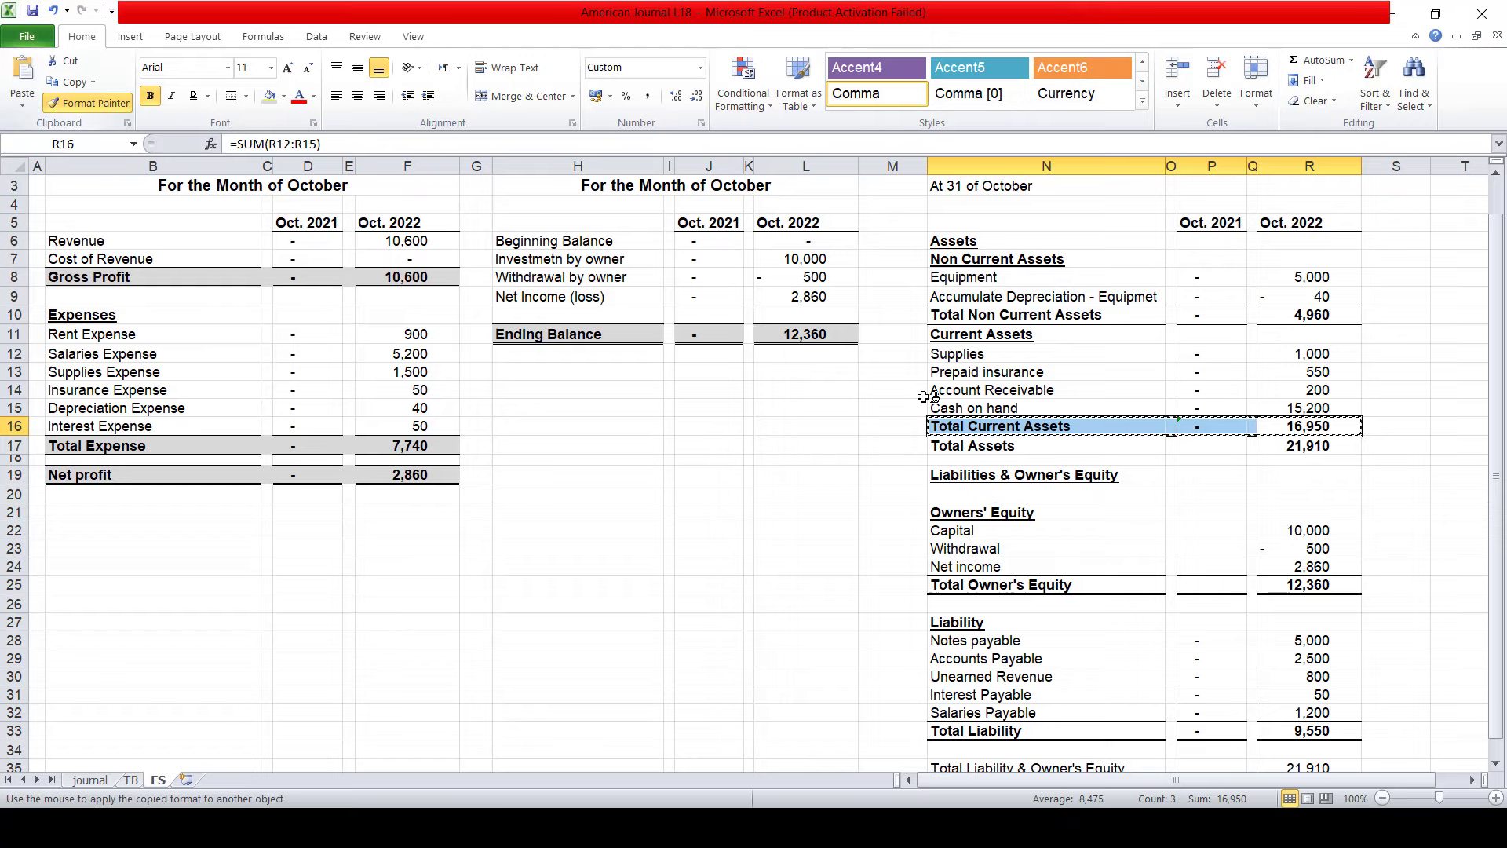
click(991, 445)
key(Down)
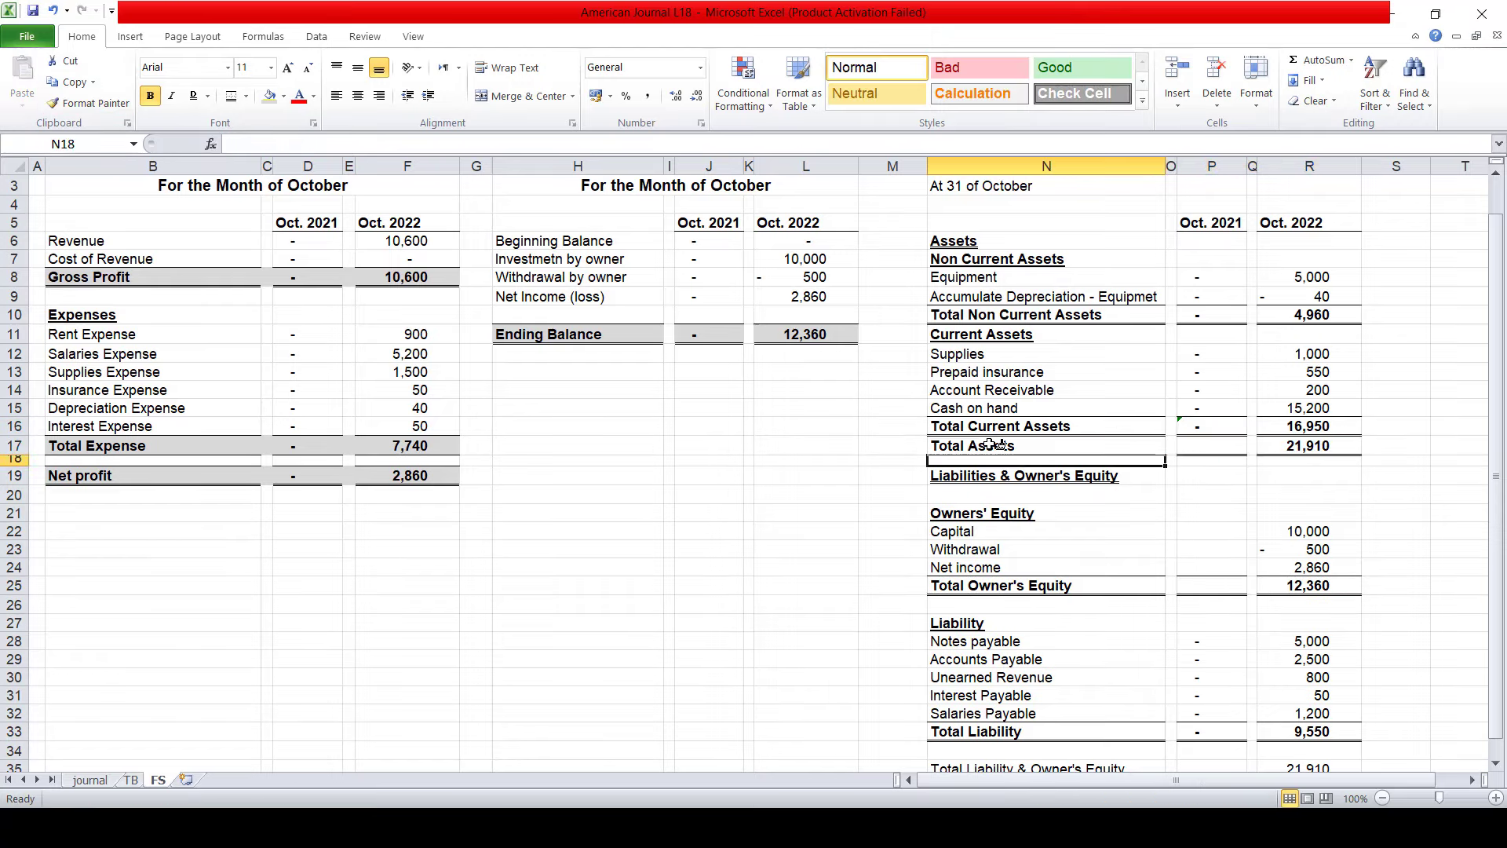
key(Down)
key(Down)
key(Down)
key(Down)
key(Down)
key(Up)
key(Up)
key(Up)
key(Up)
key(Up)
key(Up)
key(Up)
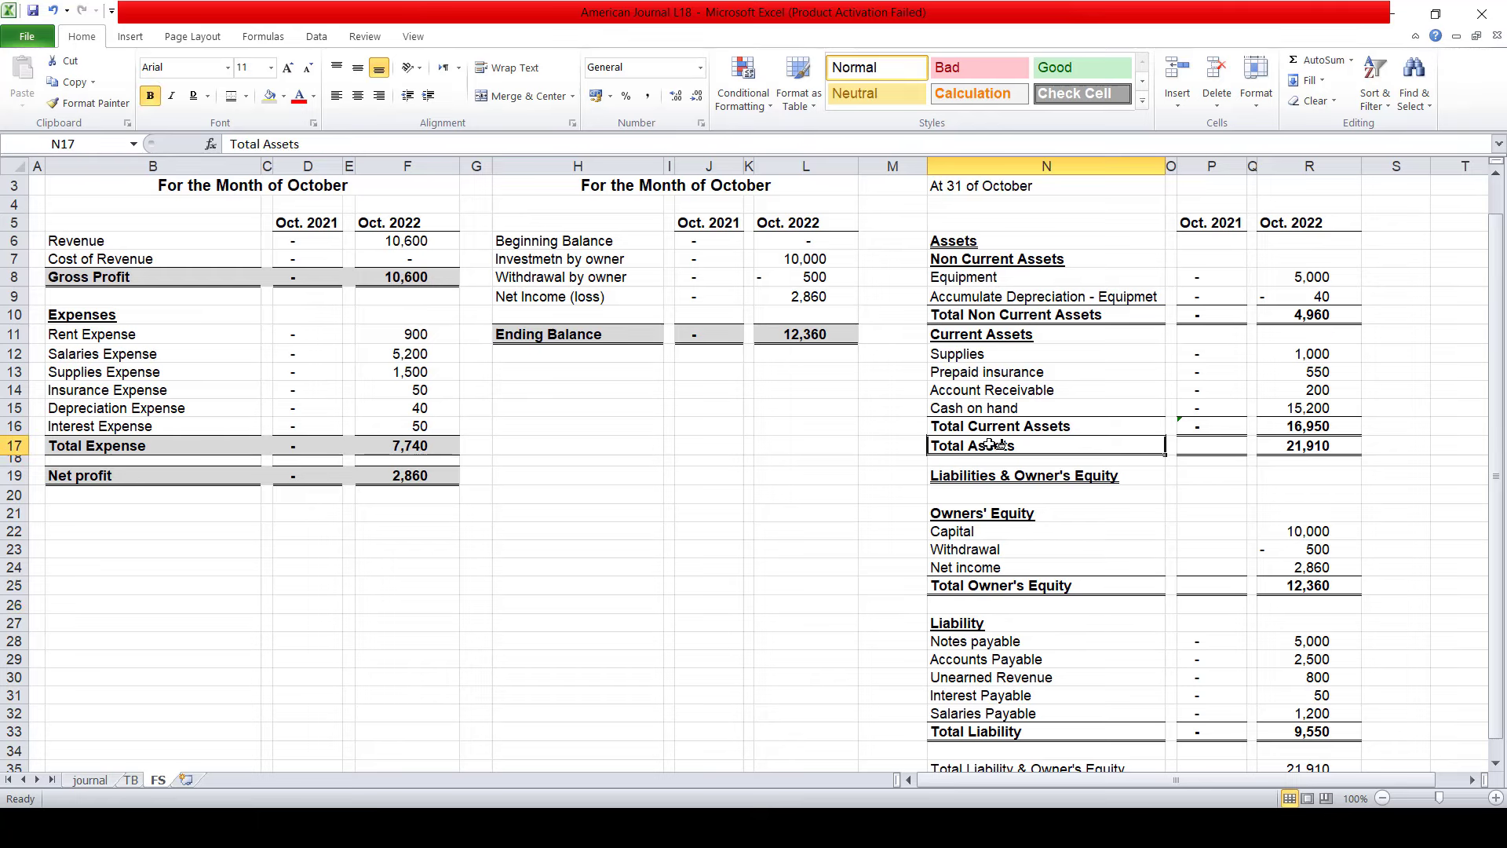
key(Up)
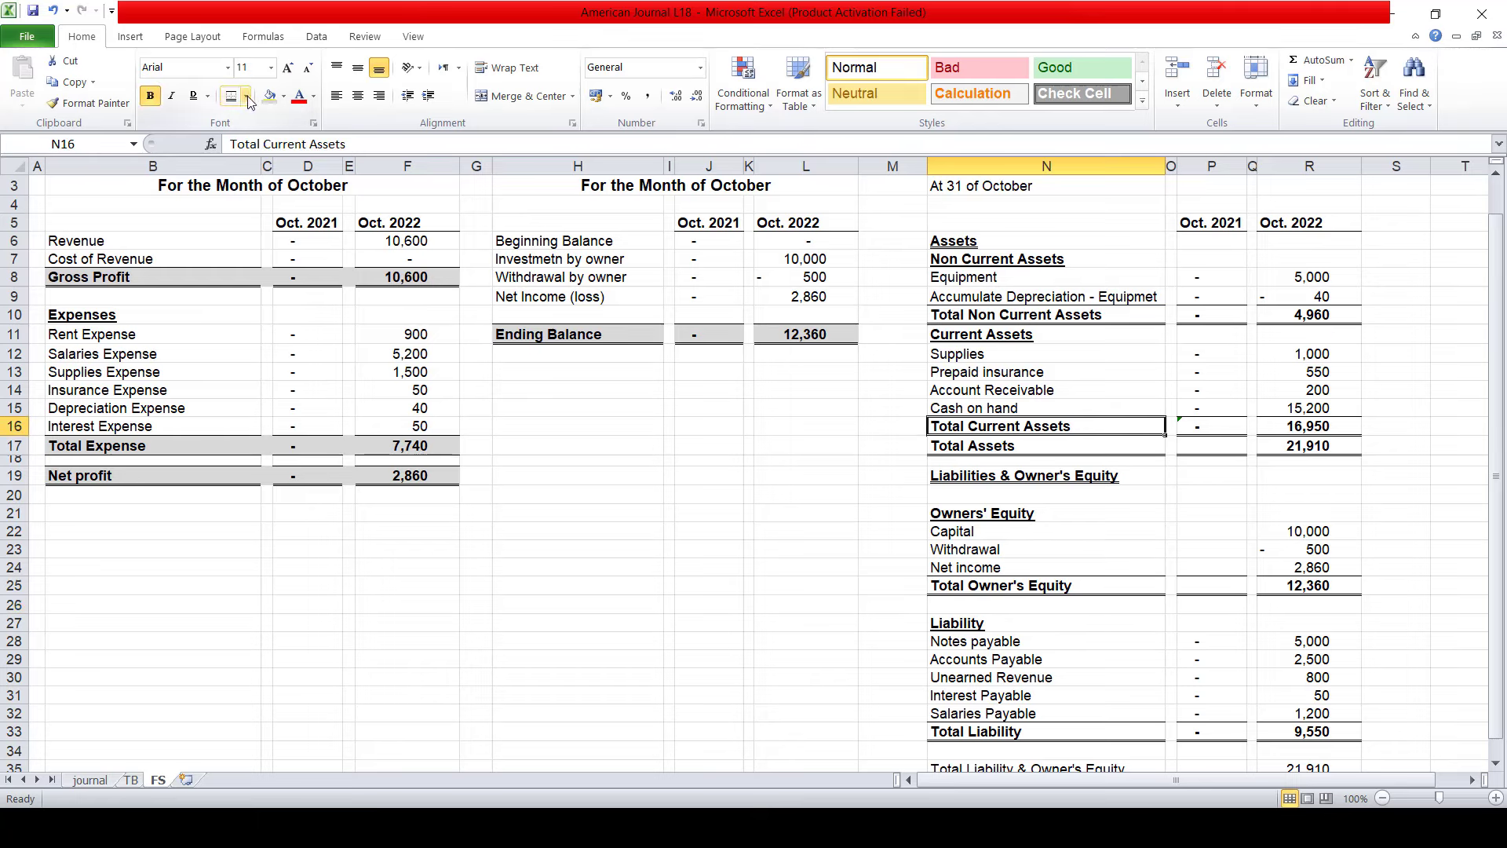
click(247, 96)
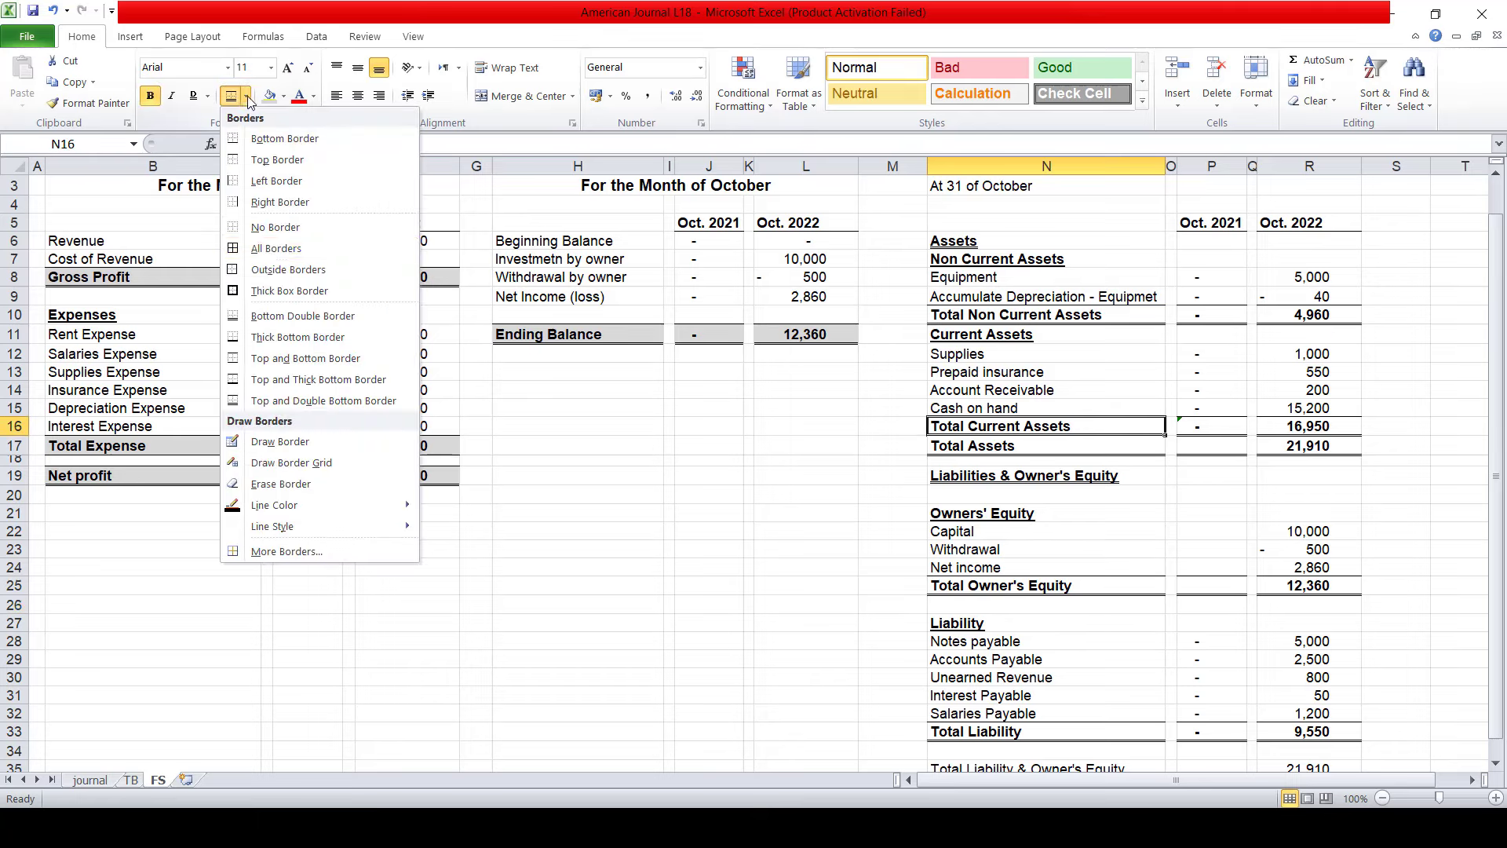
click(267, 358)
key(Right)
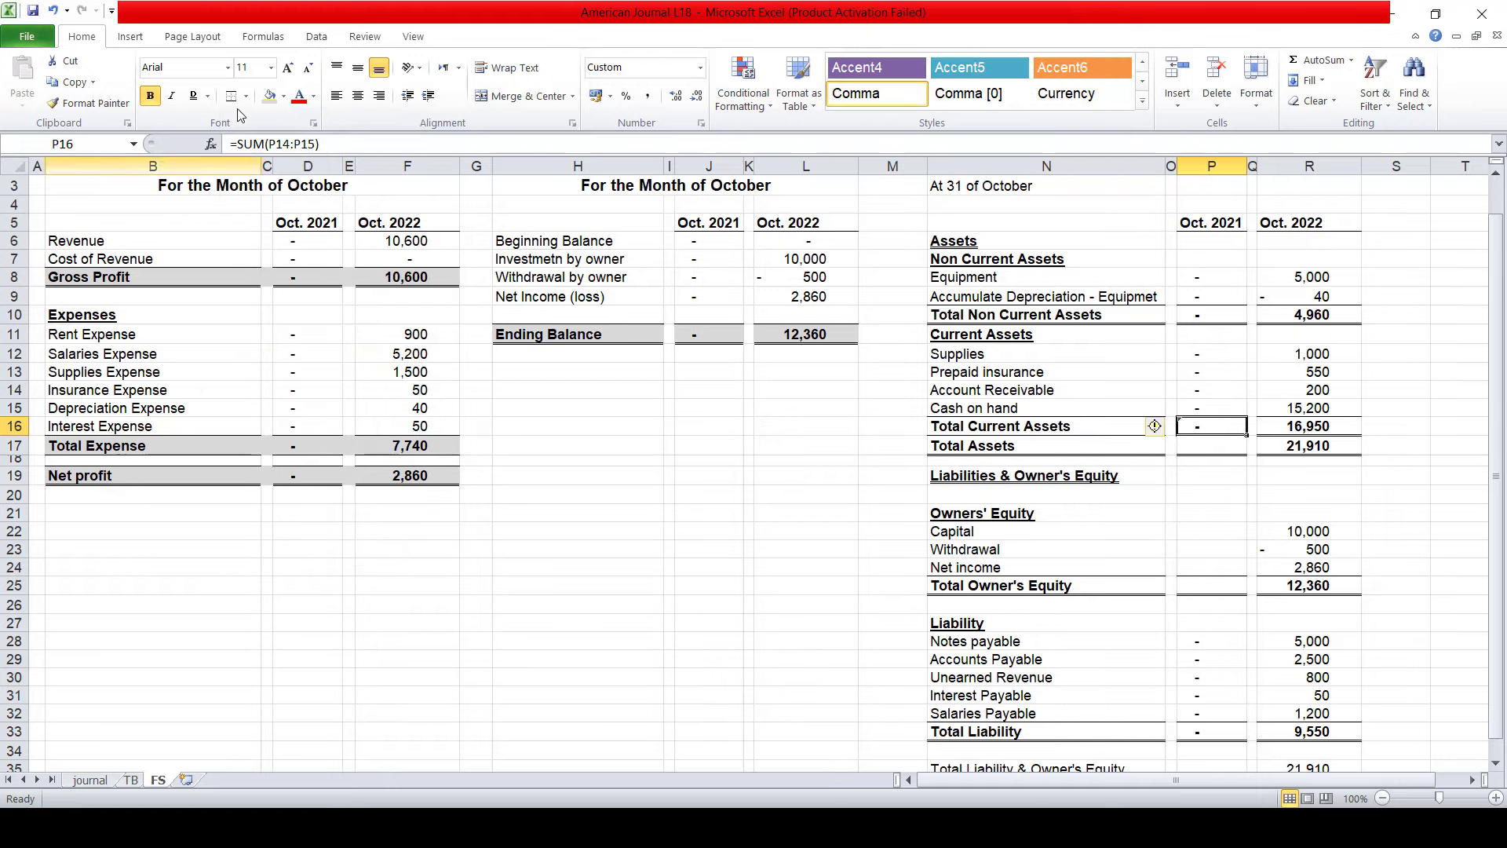
text(0)
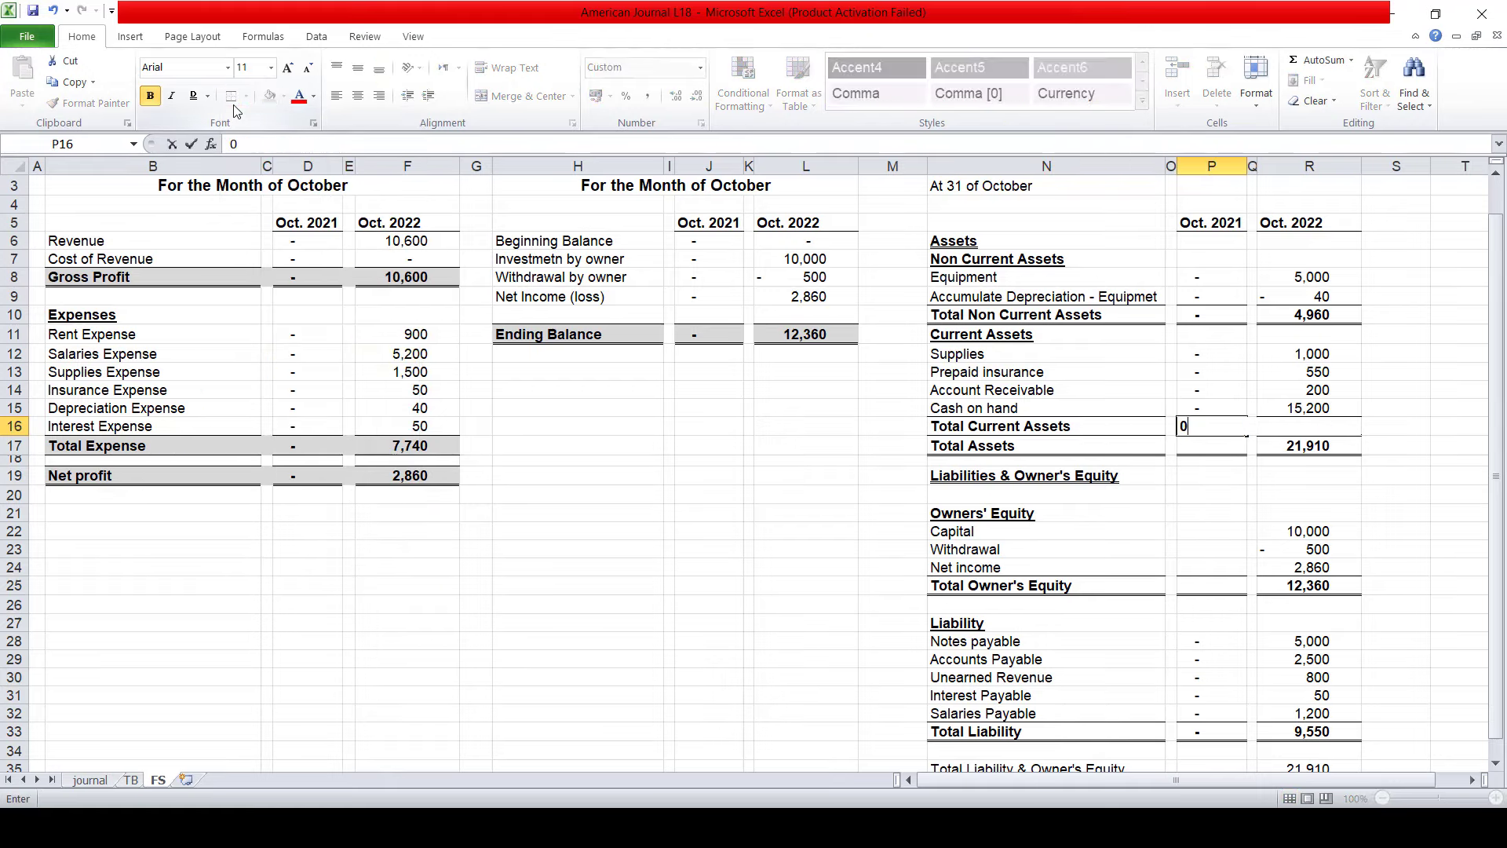
key(Escape)
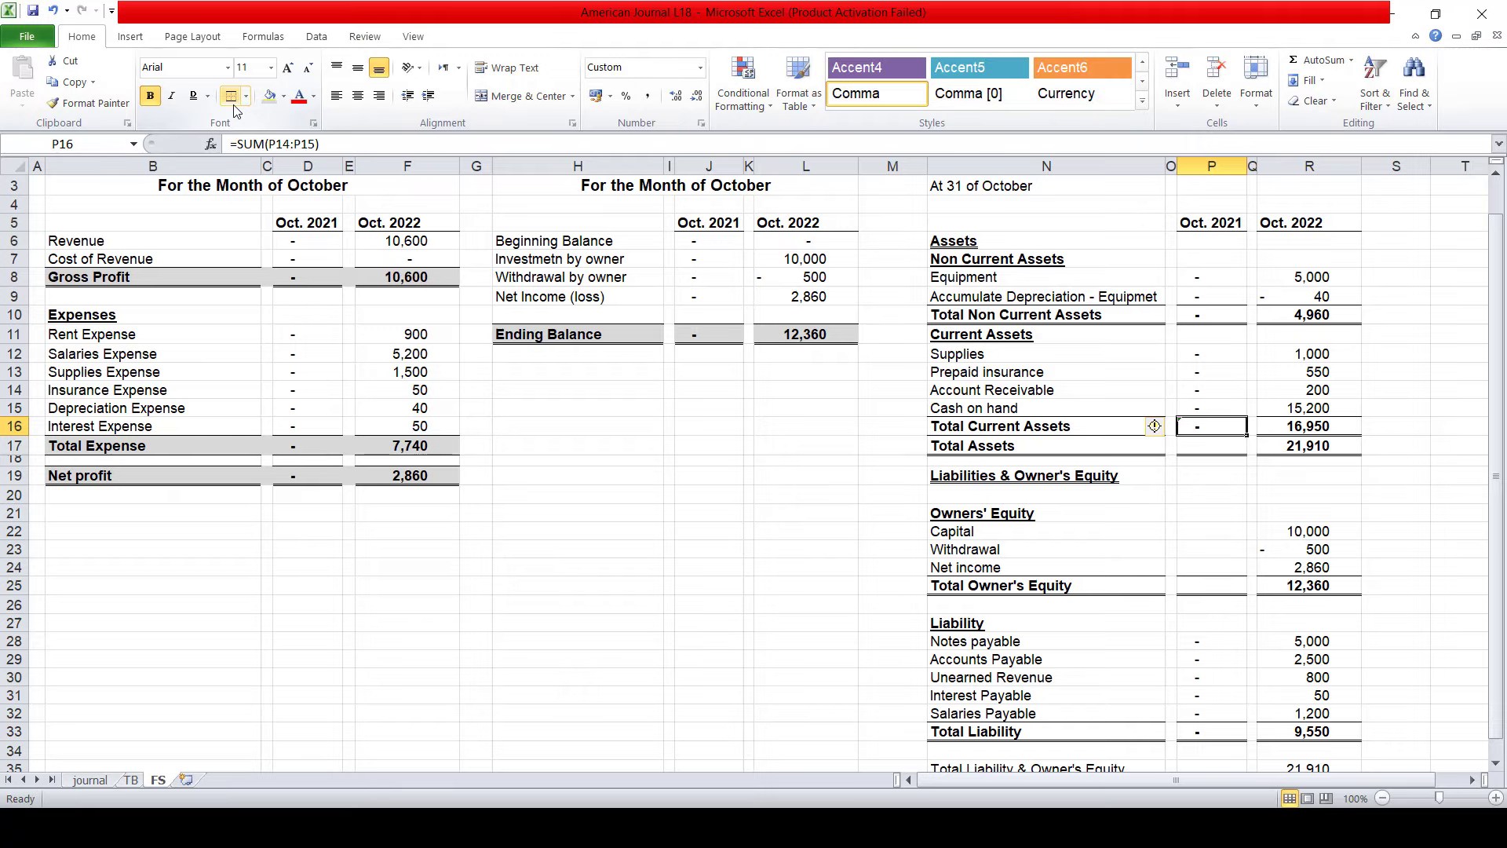
key(Right)
key(Right)
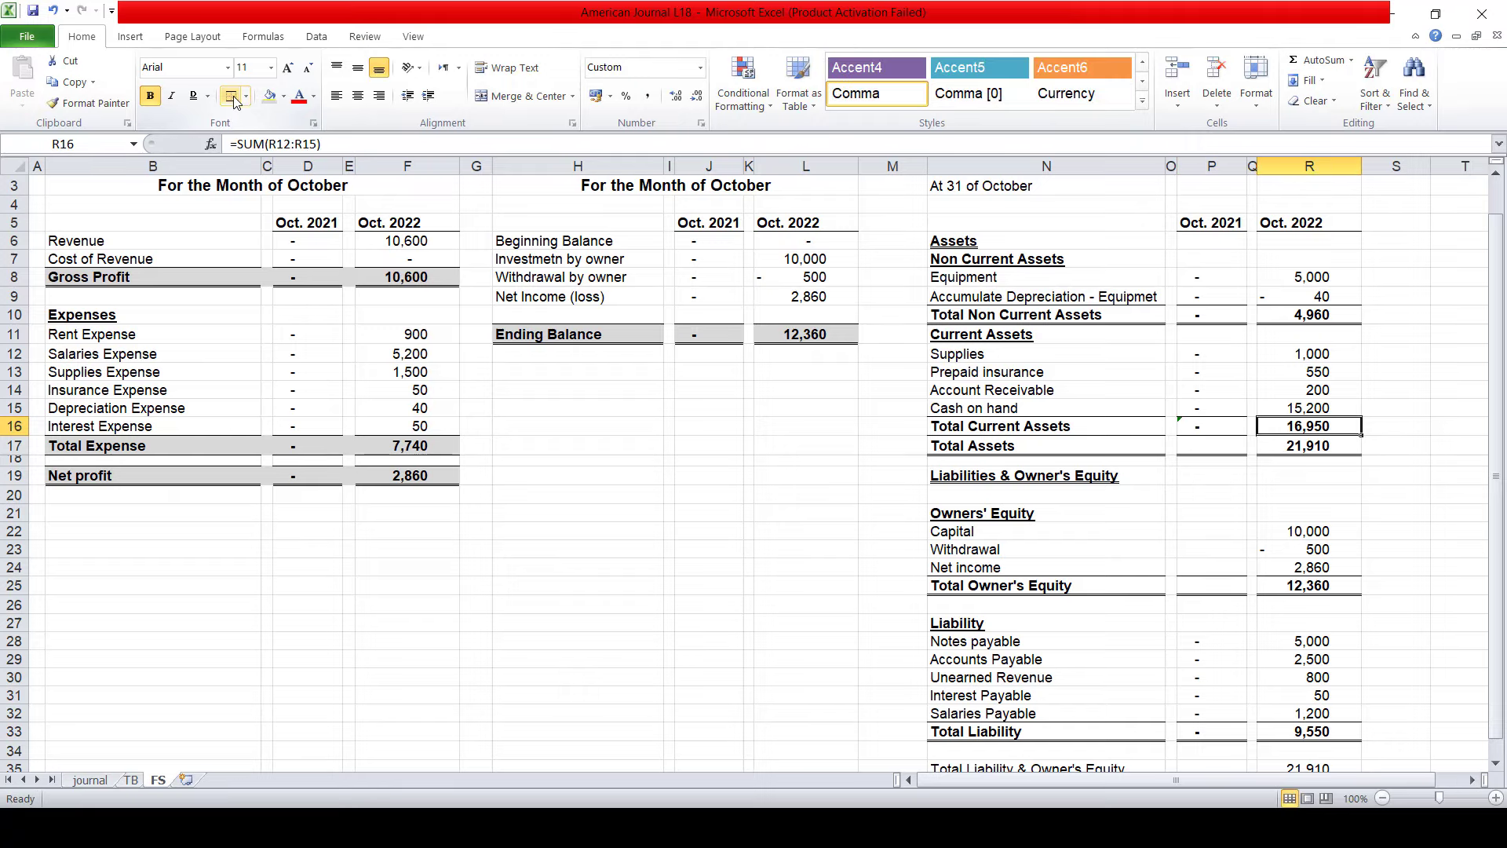
click(233, 101)
key(Down)
key(Down)
key(Down)
key(Down)
key(Down)
key(Down)
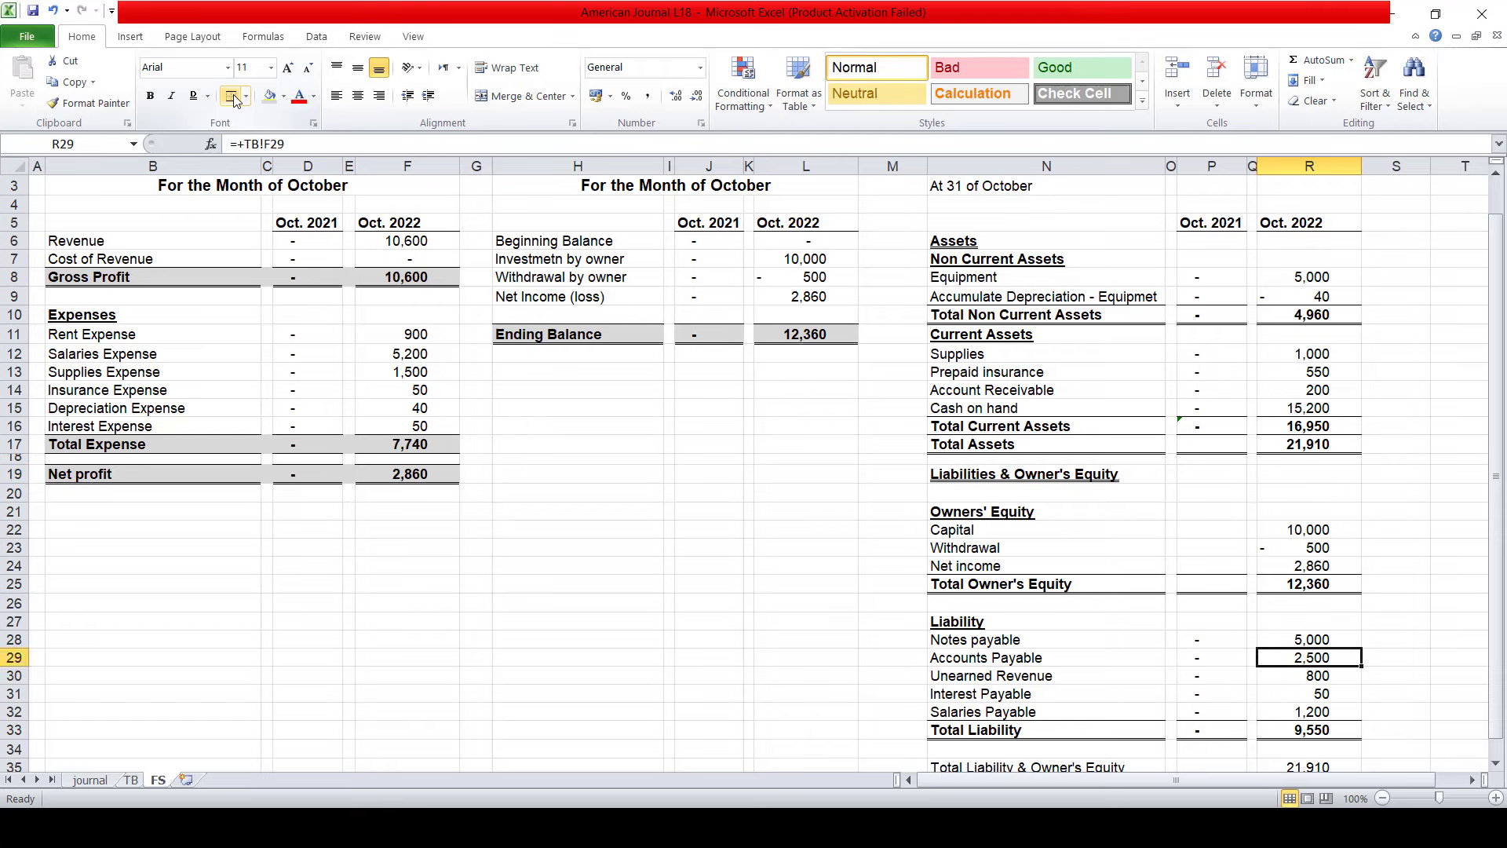
key(Down)
key(Down)
key(Down)
key(Down)
key(Down)
key(Down)
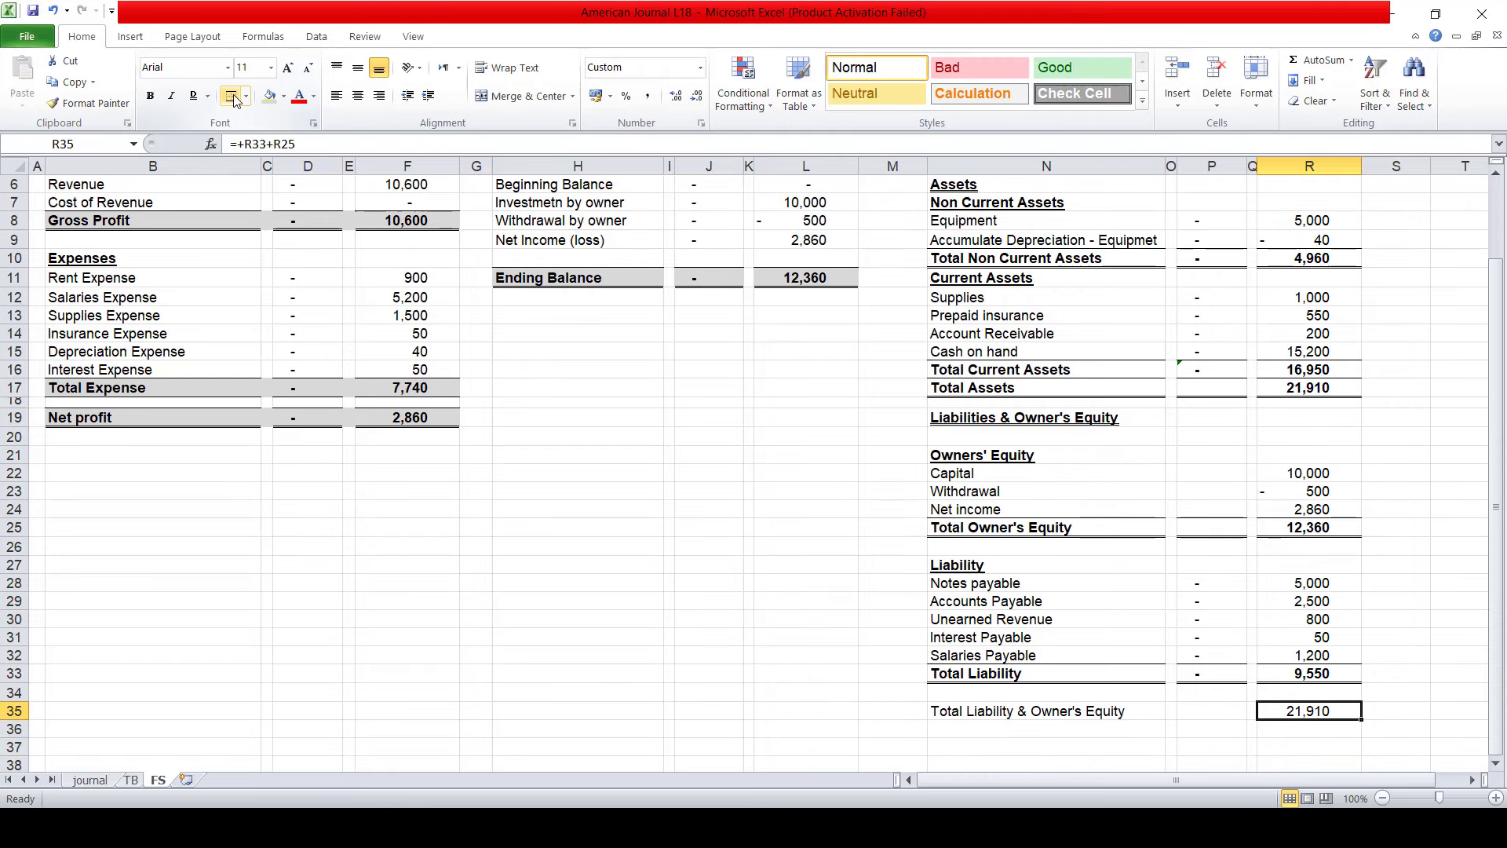
key(shift+Left)
key(shift+Left)
key(shift+Left)
key(shift+Left)
key(shift+Left)
key(Up)
key(Up)
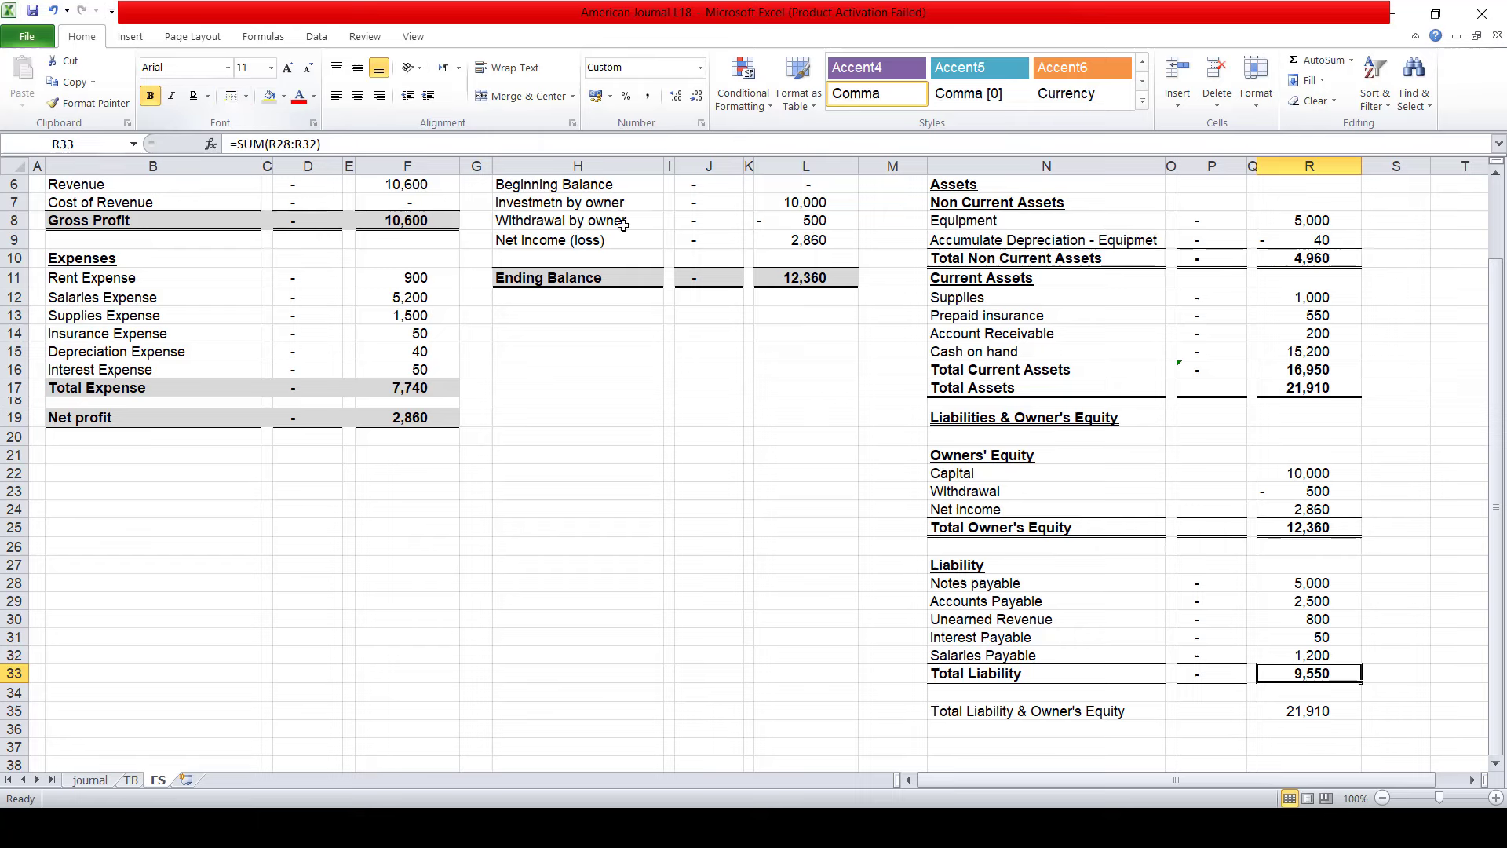
- Paint row 16's formatting onto Total Liability and row 25's onto Total Liability & Owner's Equity
drag(1014, 366, 1309, 369)
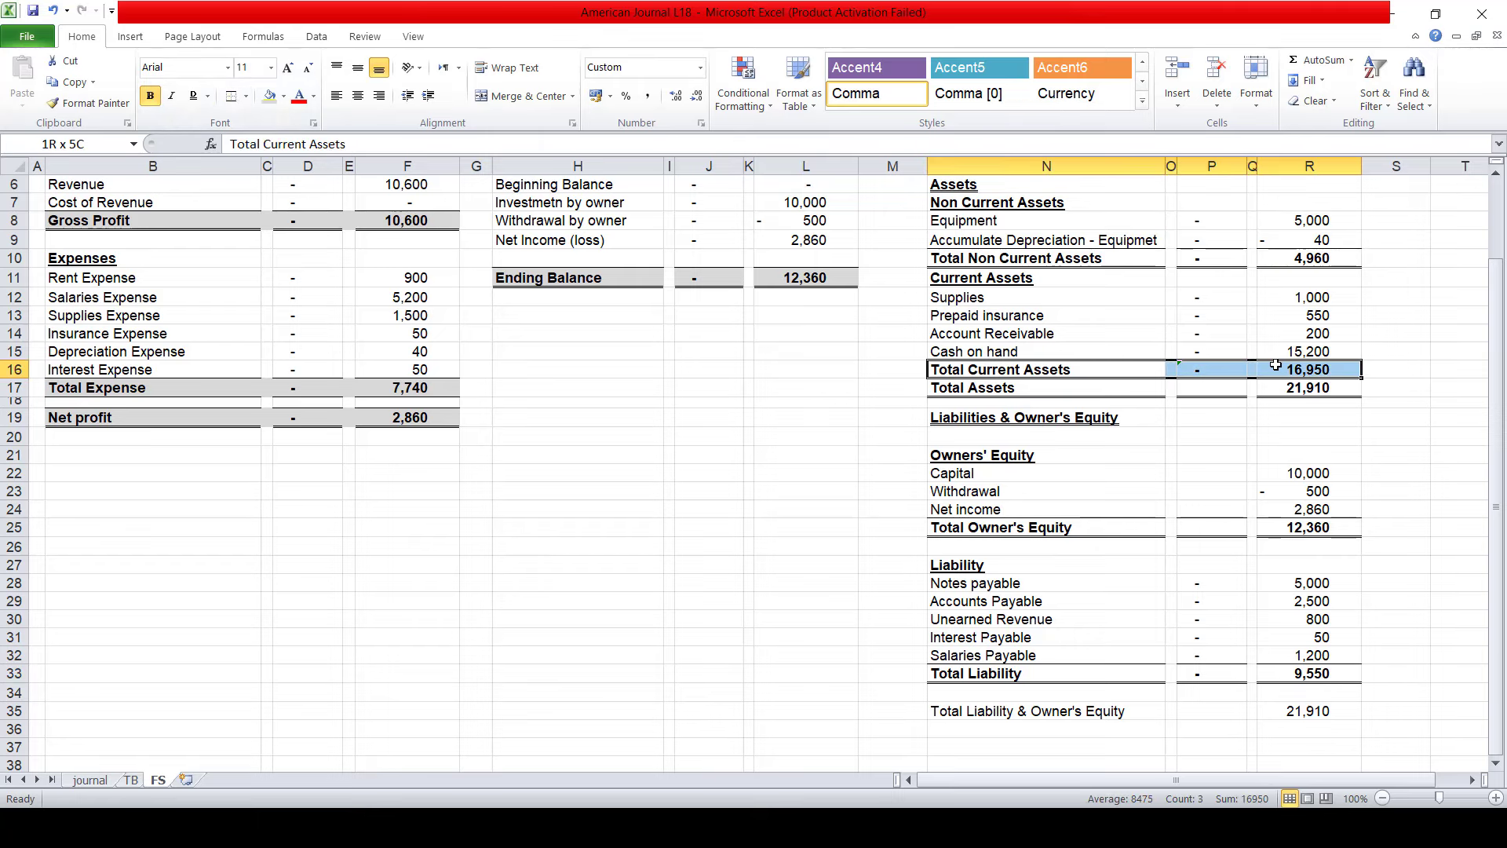
click(59, 106)
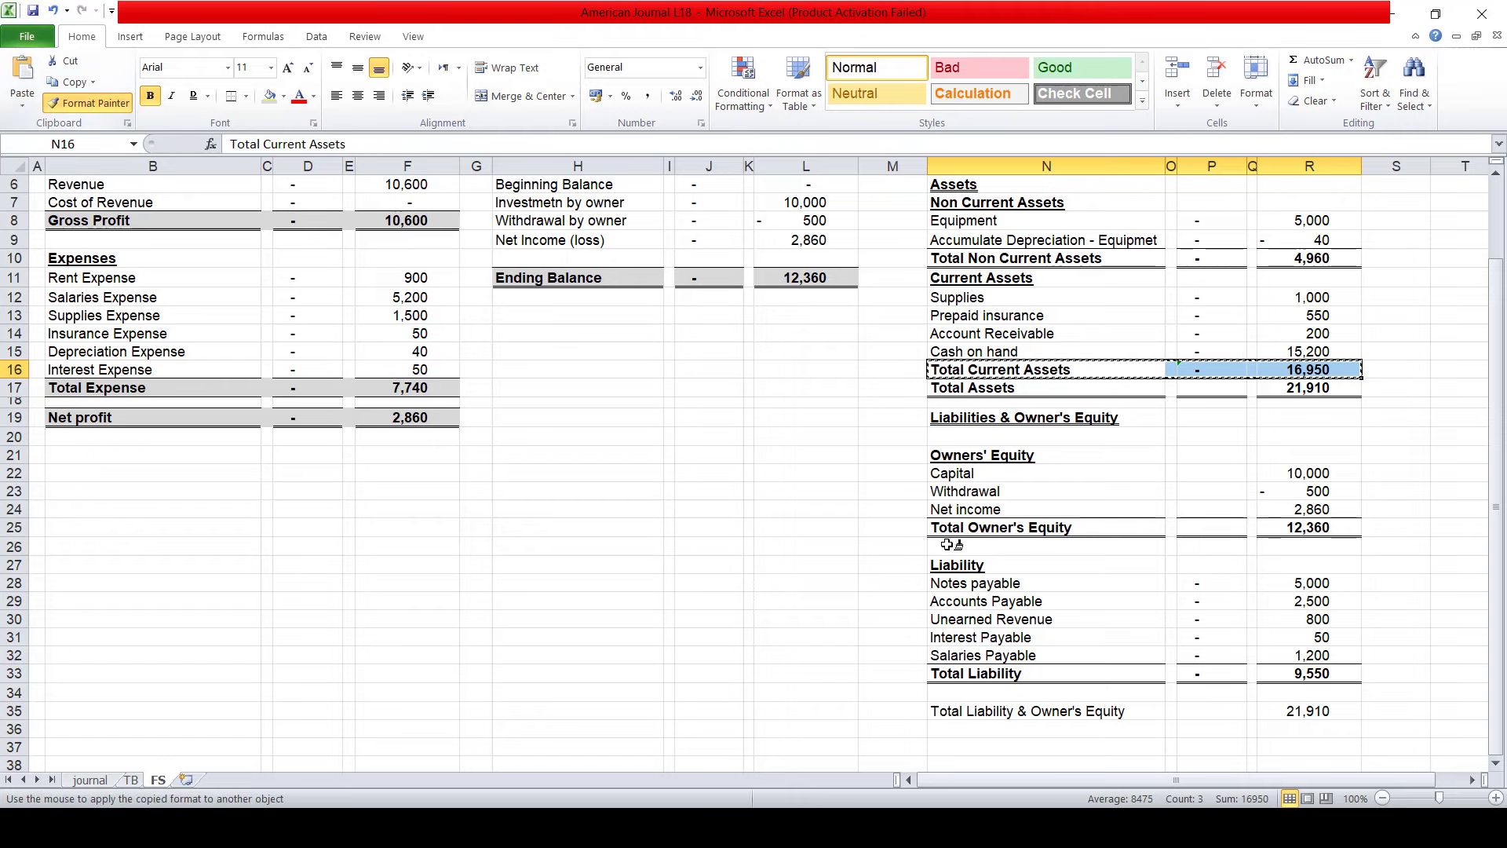
drag(1067, 677, 1309, 669)
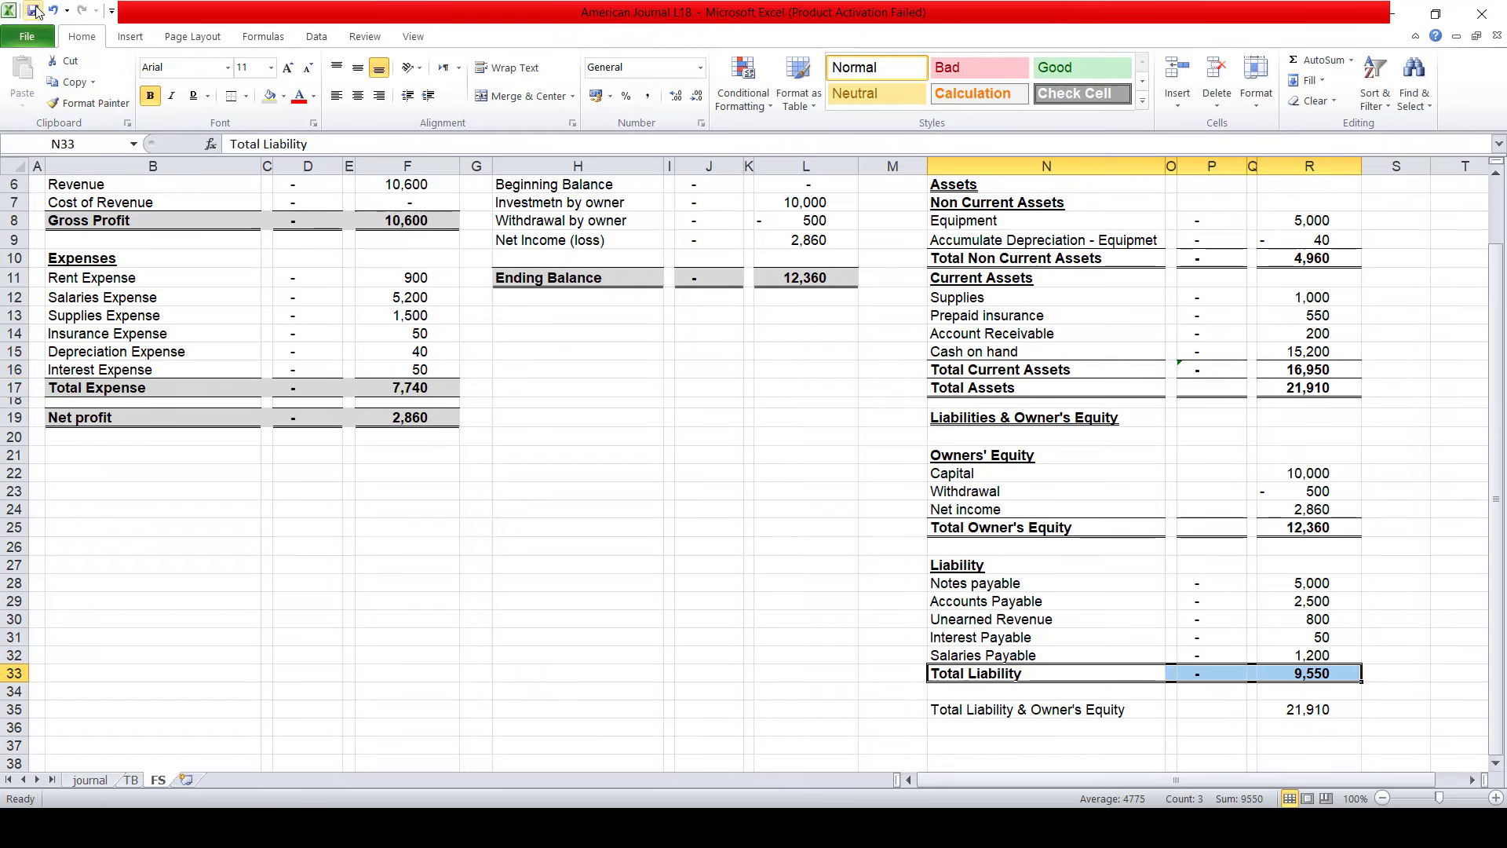
drag(998, 530, 1309, 527)
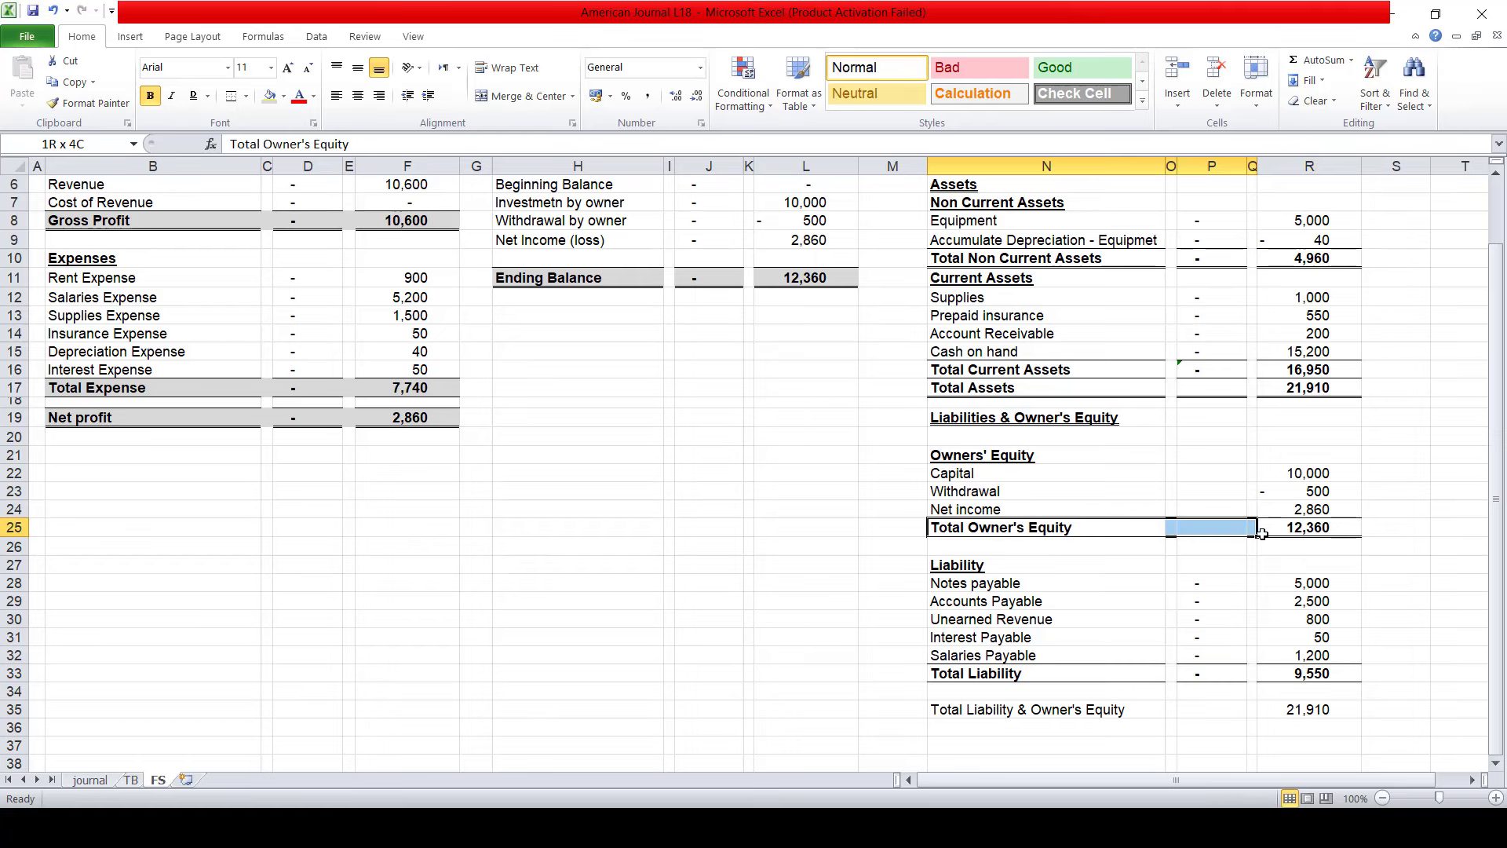
click(73, 104)
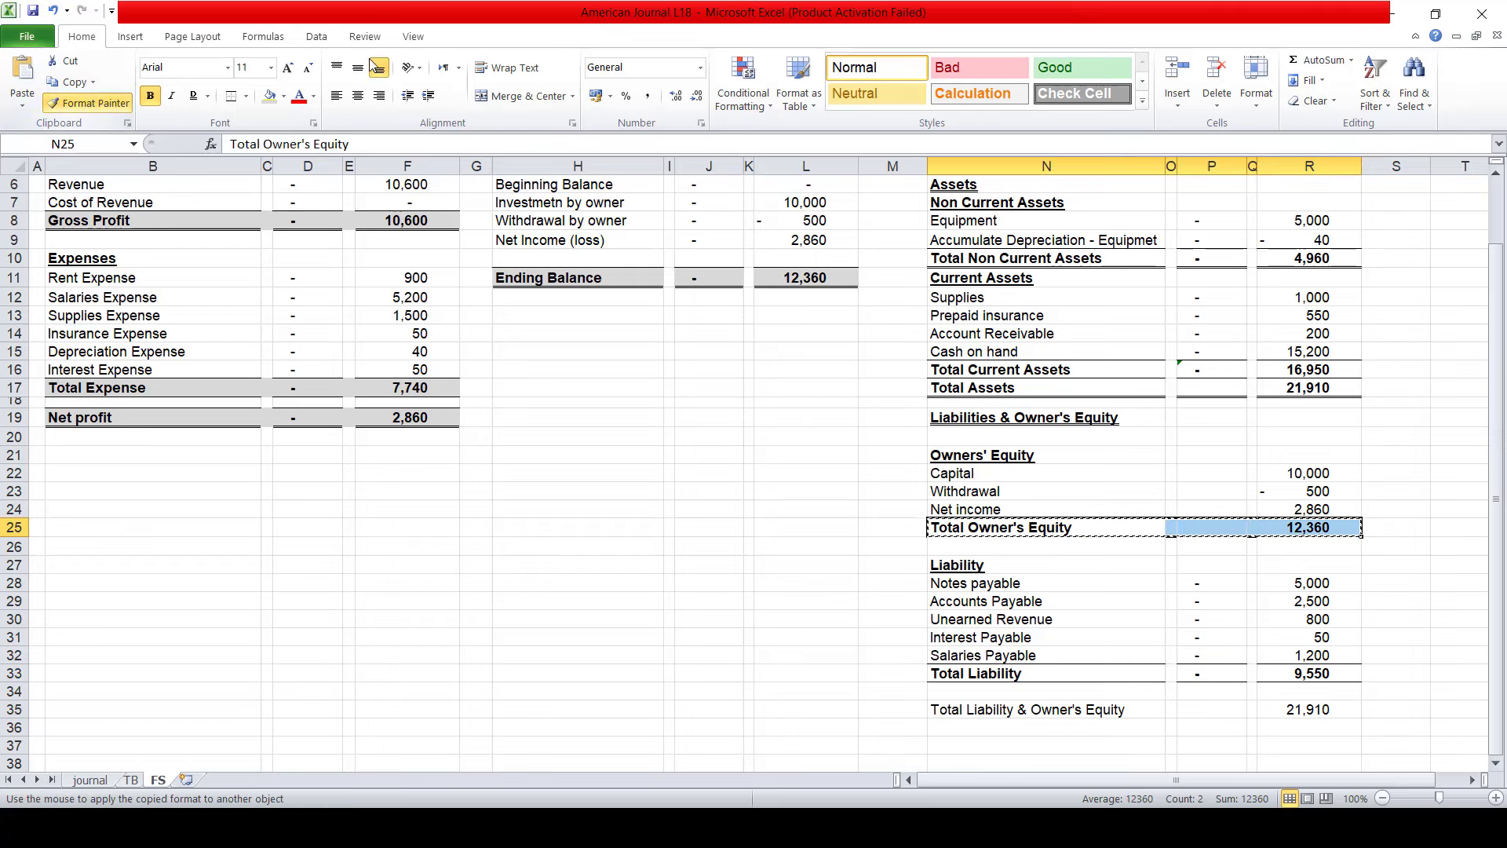
drag(1043, 711, 1309, 709)
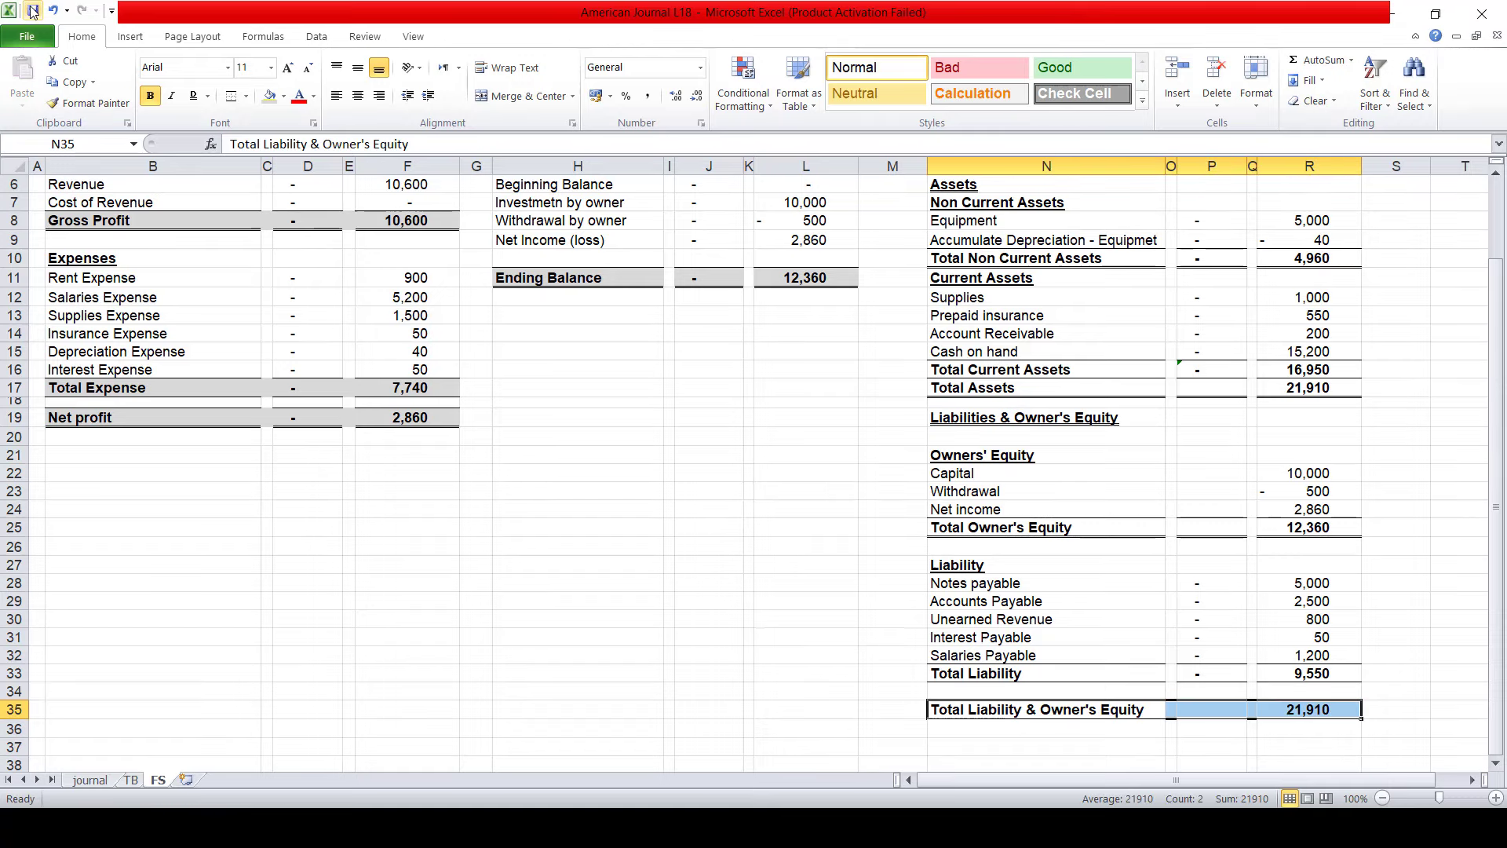
- Reduce the height of blank row 26
key(Up)
key(Up)
key(Up)
key(Up)
key(Up)
key(Up)
key(Up)
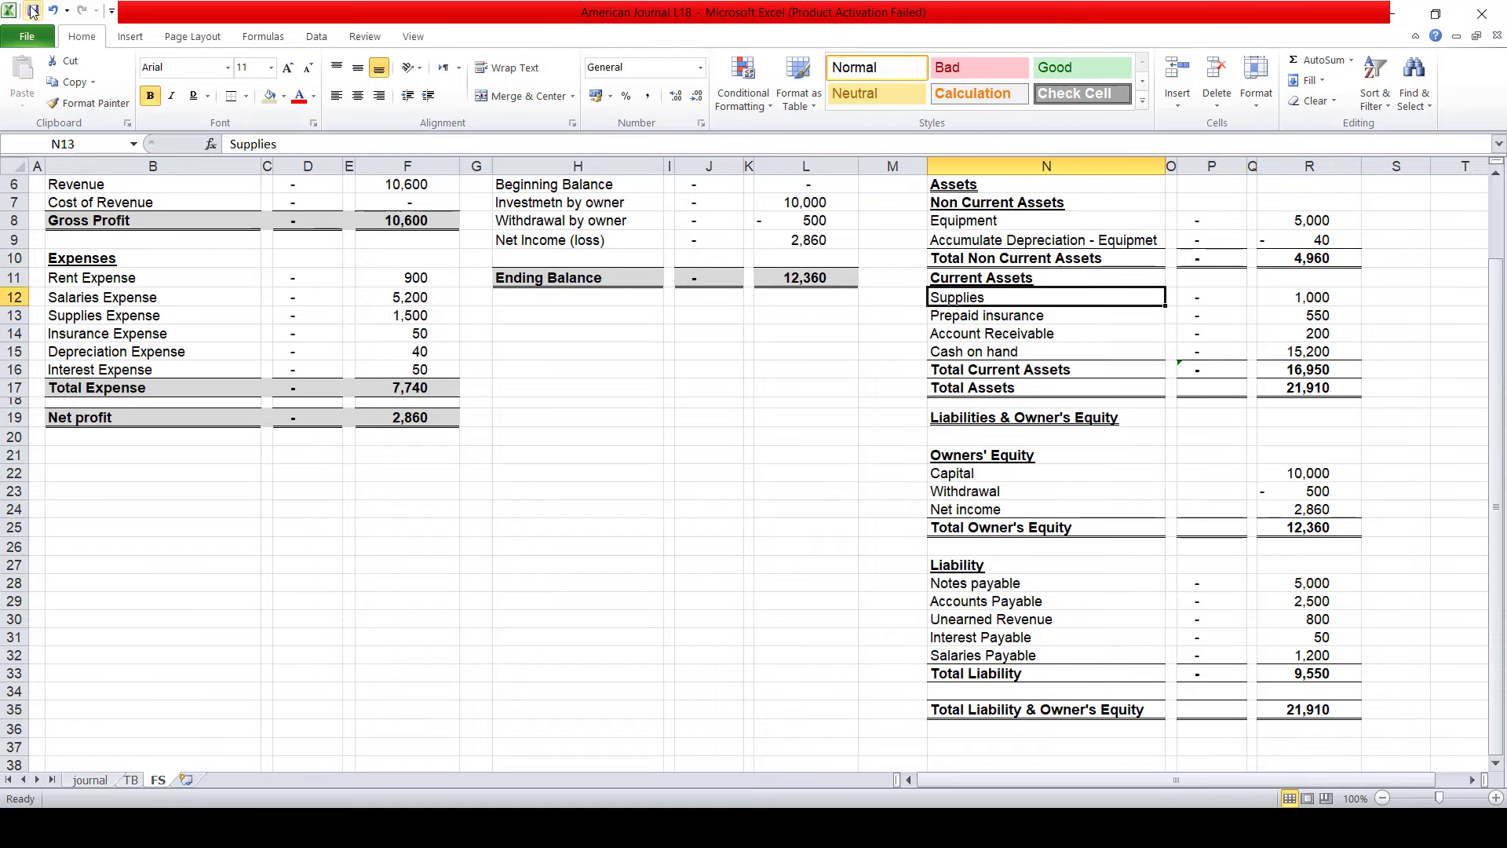
key(Up)
key(Up)
key(Up)
key(Up)
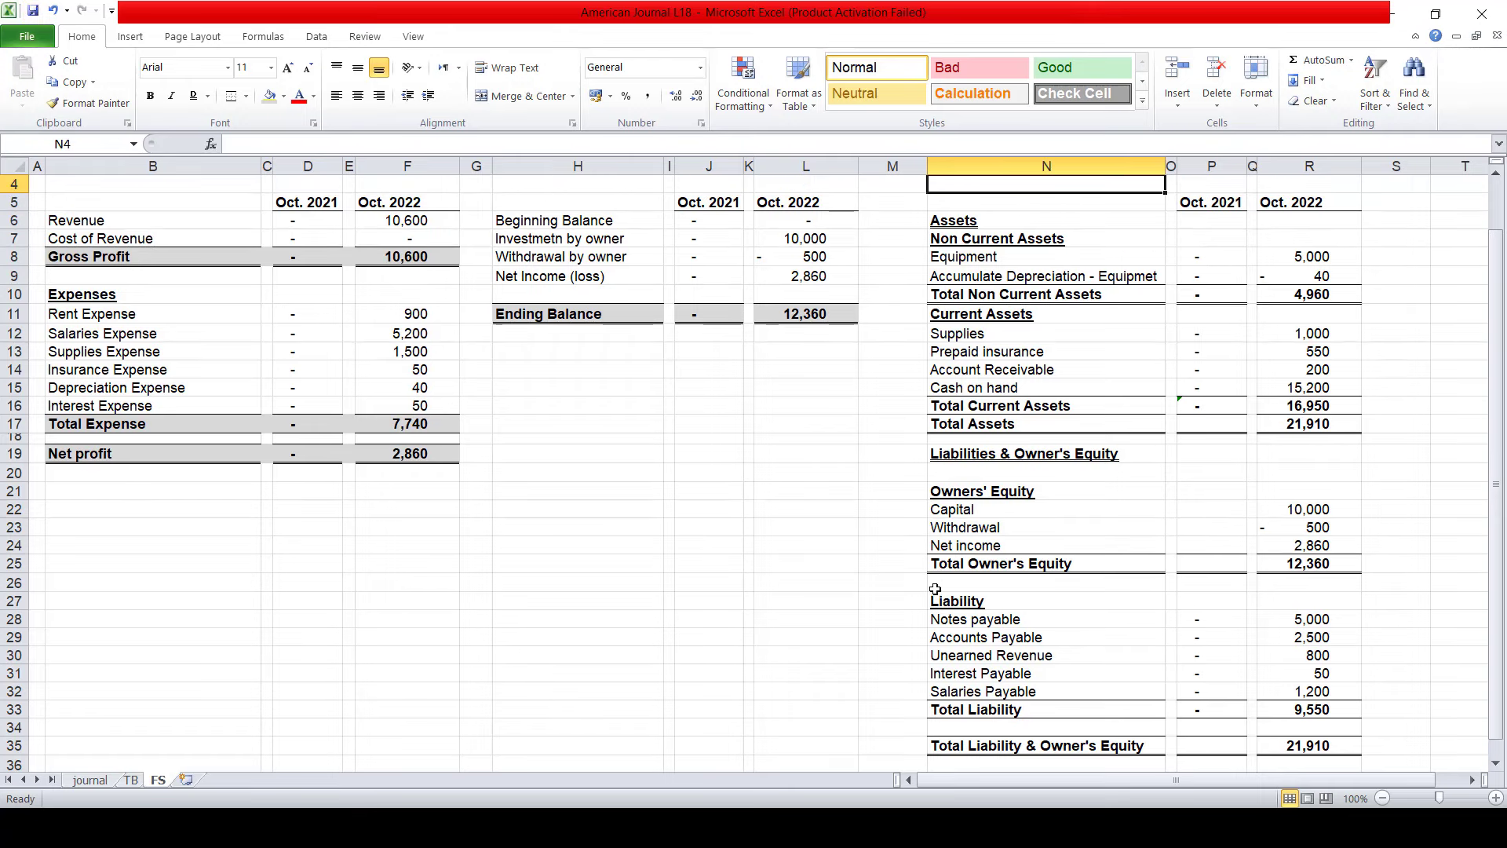
click(910, 585)
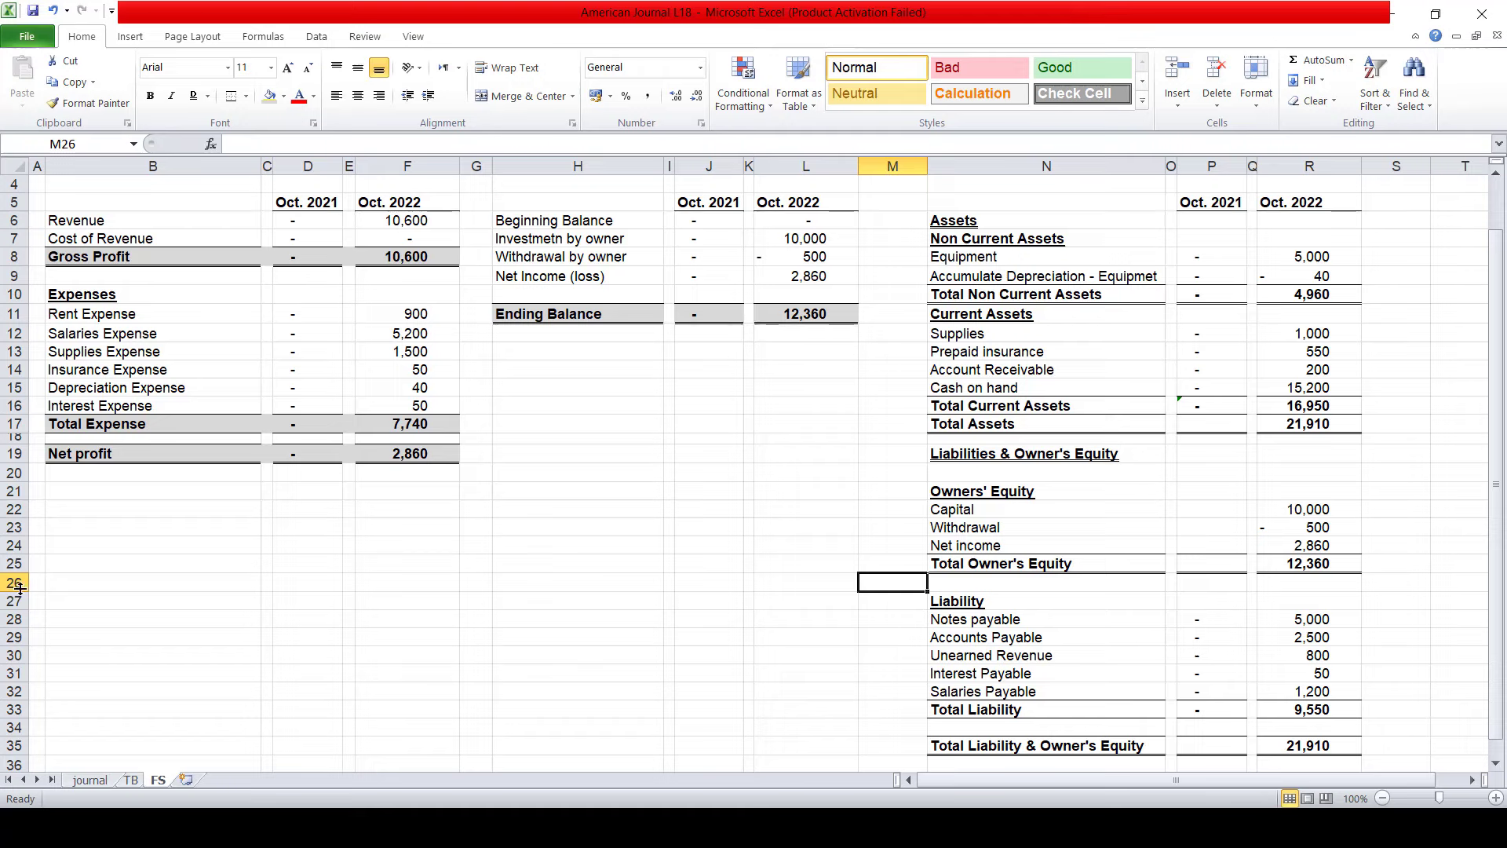
drag(19, 589, 19, 582)
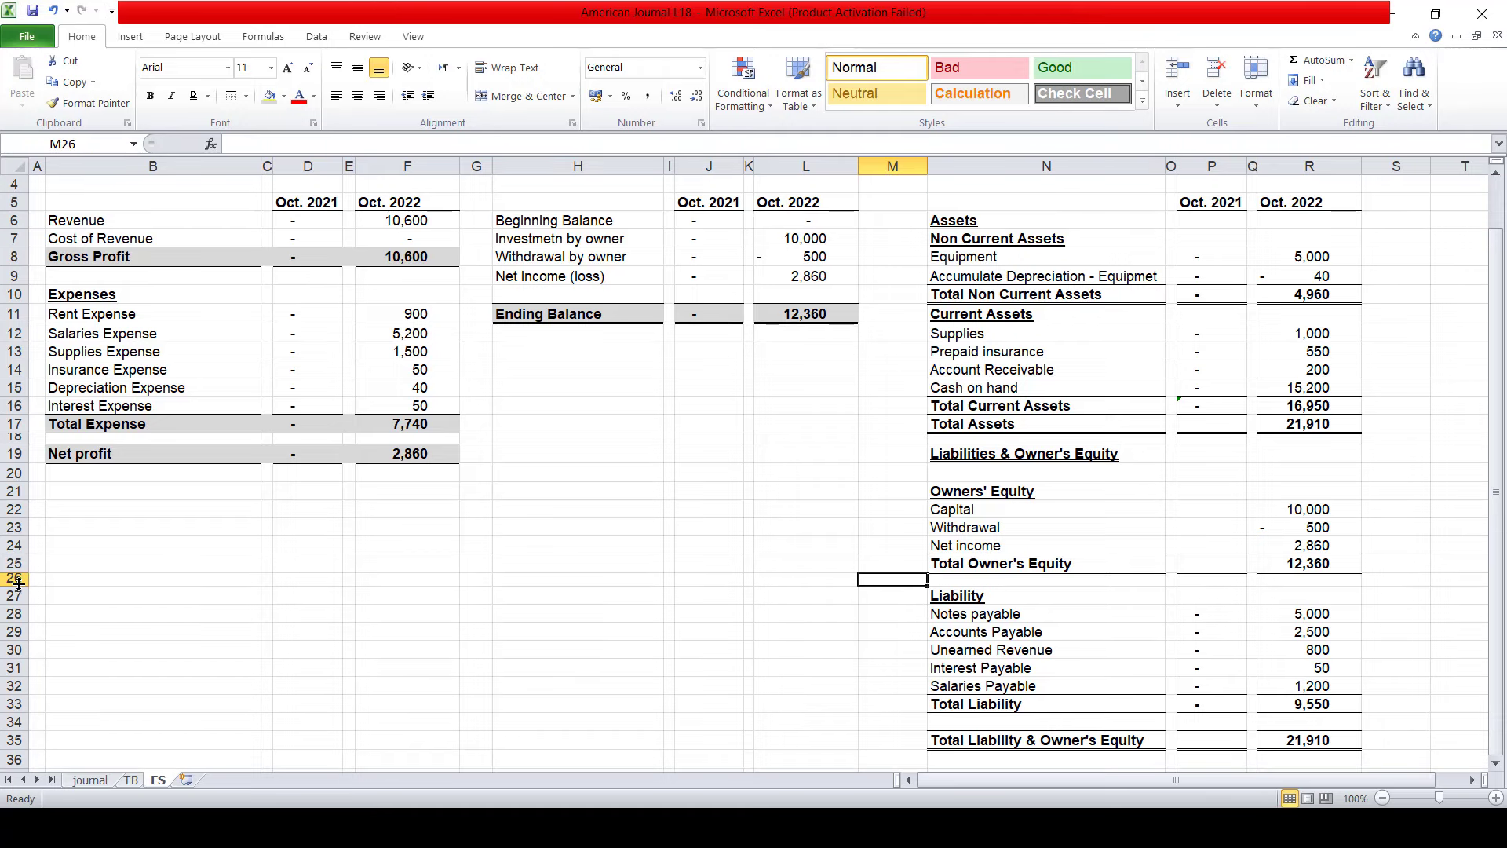
- Reduce the height of blank row 20
drag(9, 479, 10, 472)
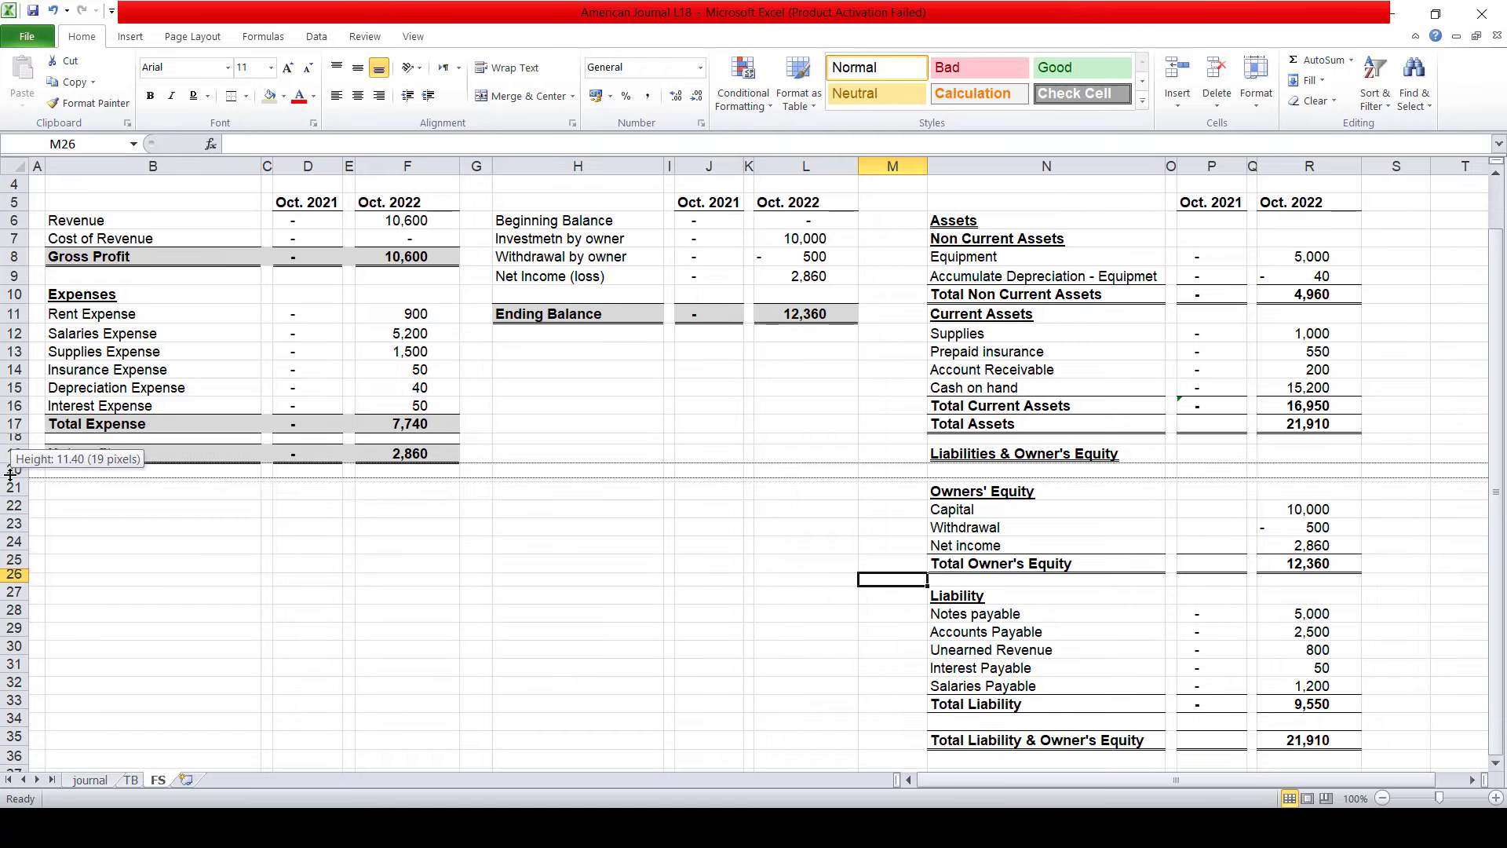
key(Up)
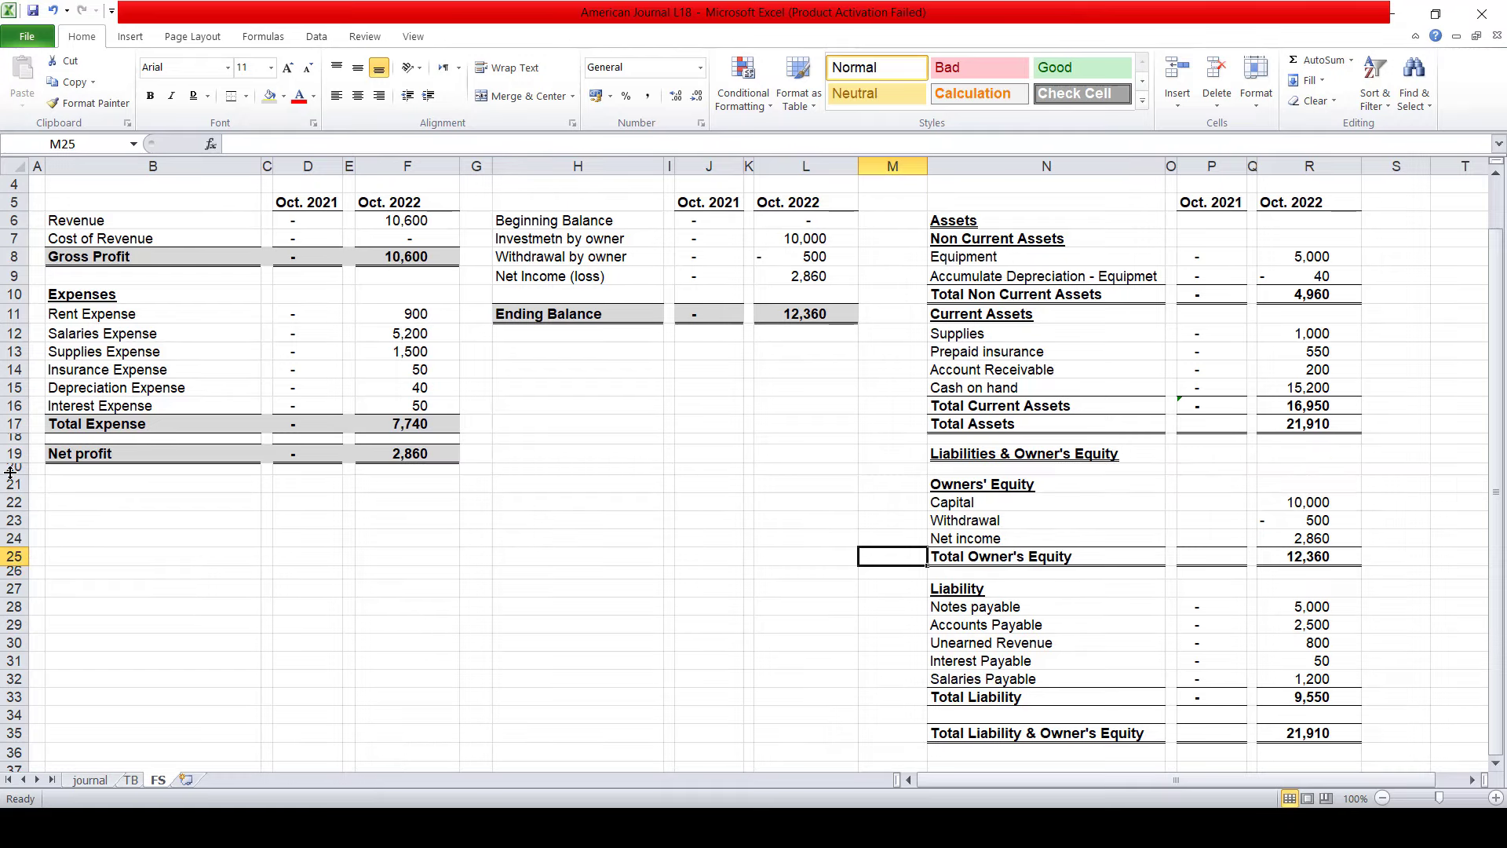
key(Up)
key(Up)
key(Up)
key(Up)
key(Up)
key(Up)
key(Up)
key(Up)
key(Up)
key(Up)
key(Up)
key(Up)
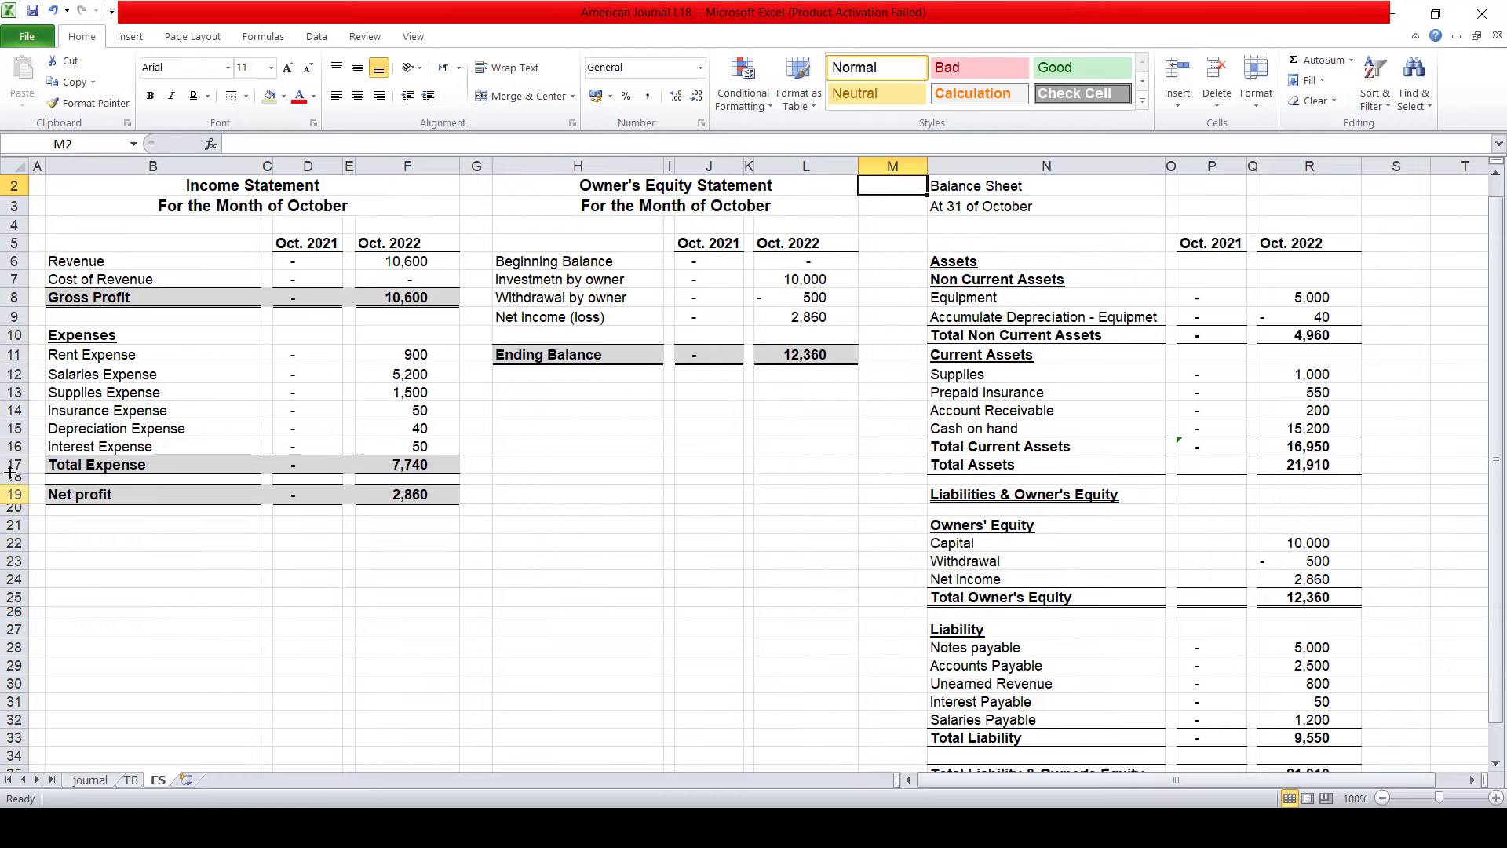
key(Right)
key(Down)
key(Down)
key(Down)
key(Down)
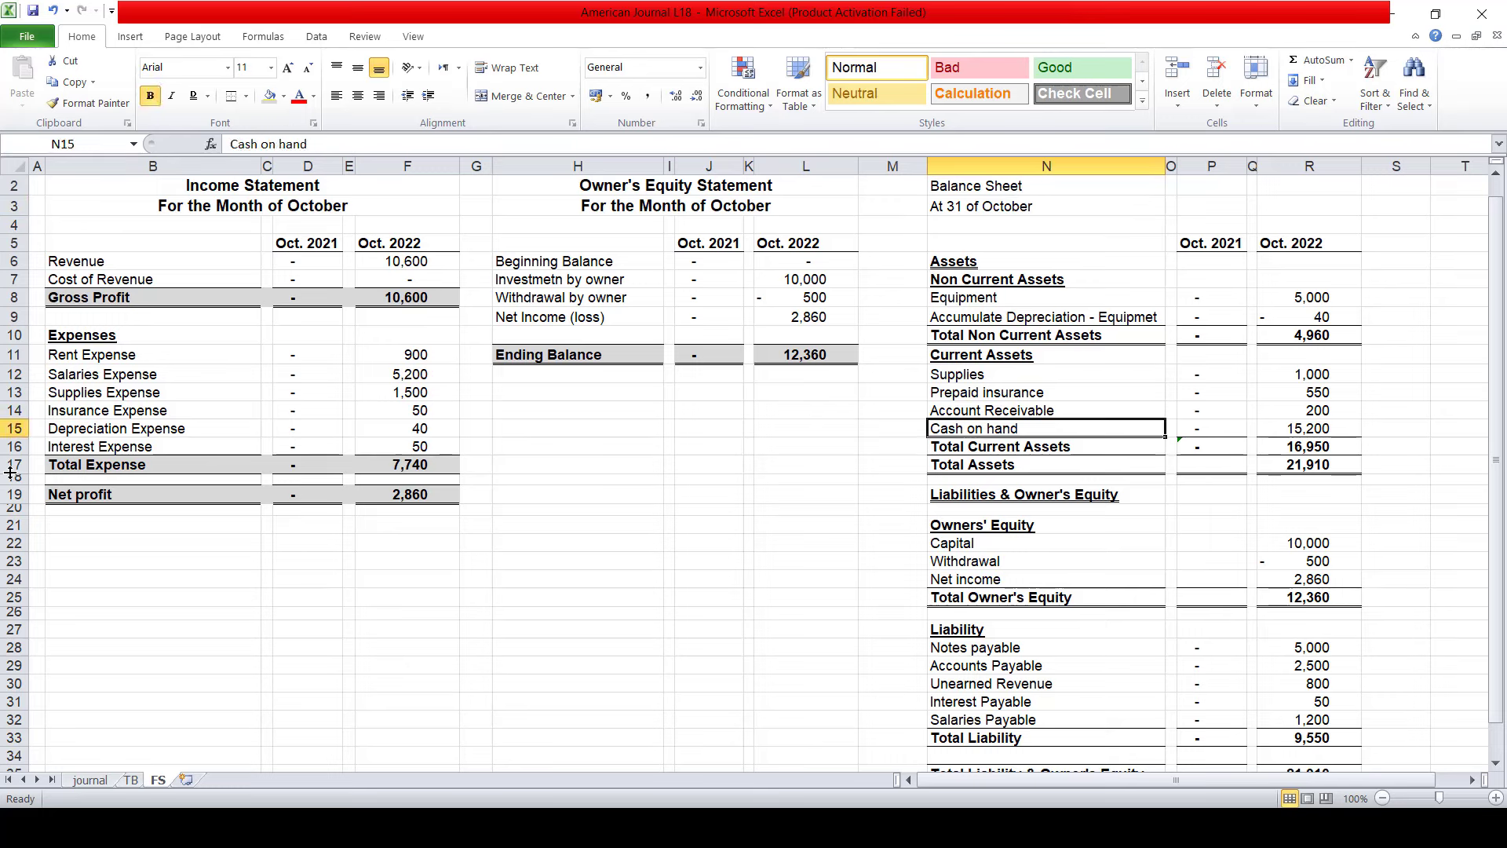
key(Down)
key(Right)
key(Right)
key(Down)
key(Right)
key(Right)
- Shade the Total Assets row N17:R17 grey
key(shift+Left)
key(shift+Left)
key(shift+Left)
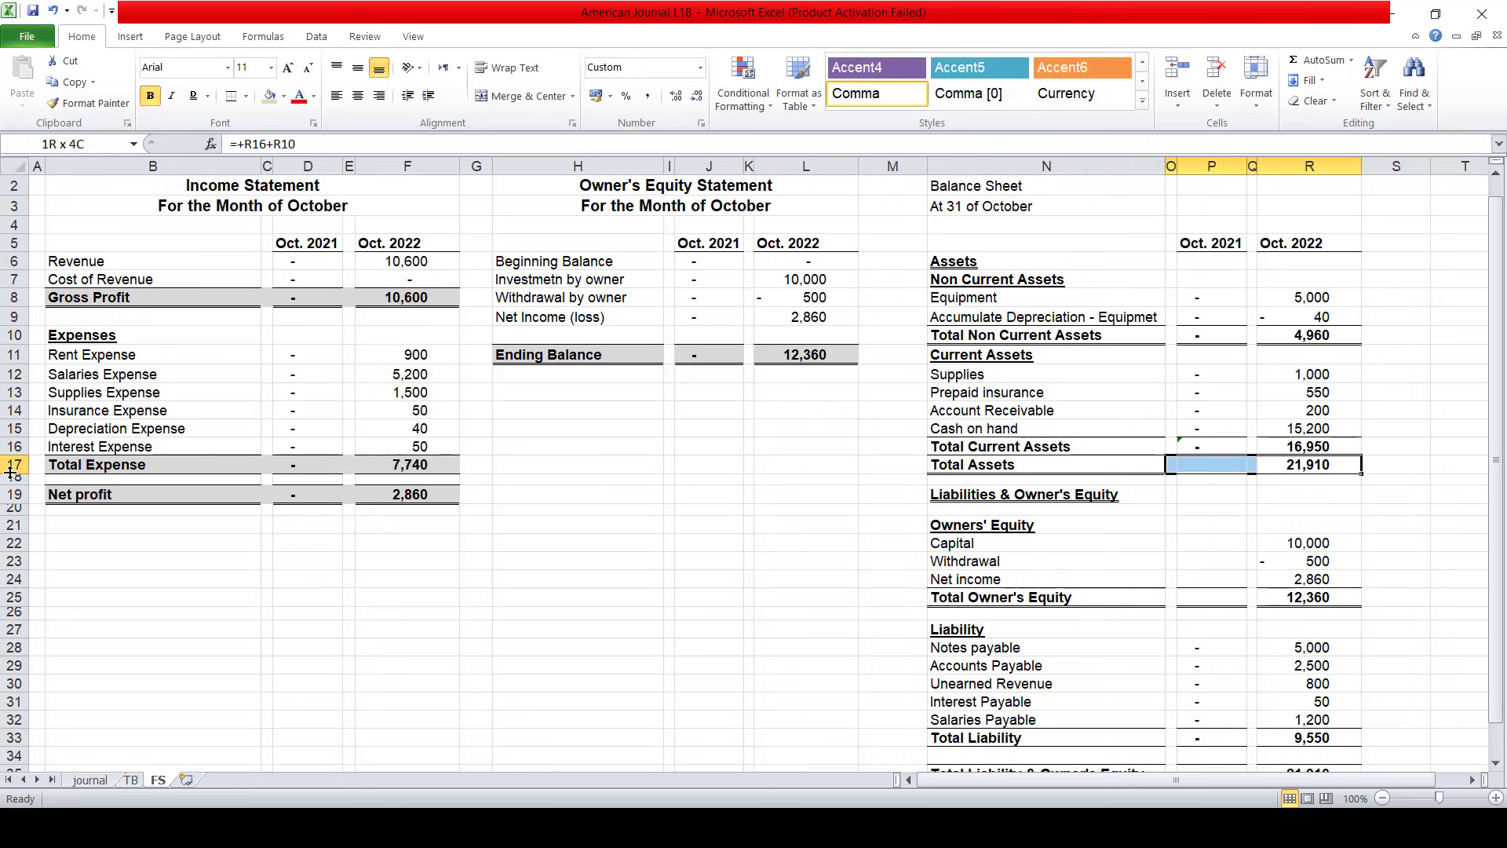
key(shift+Left)
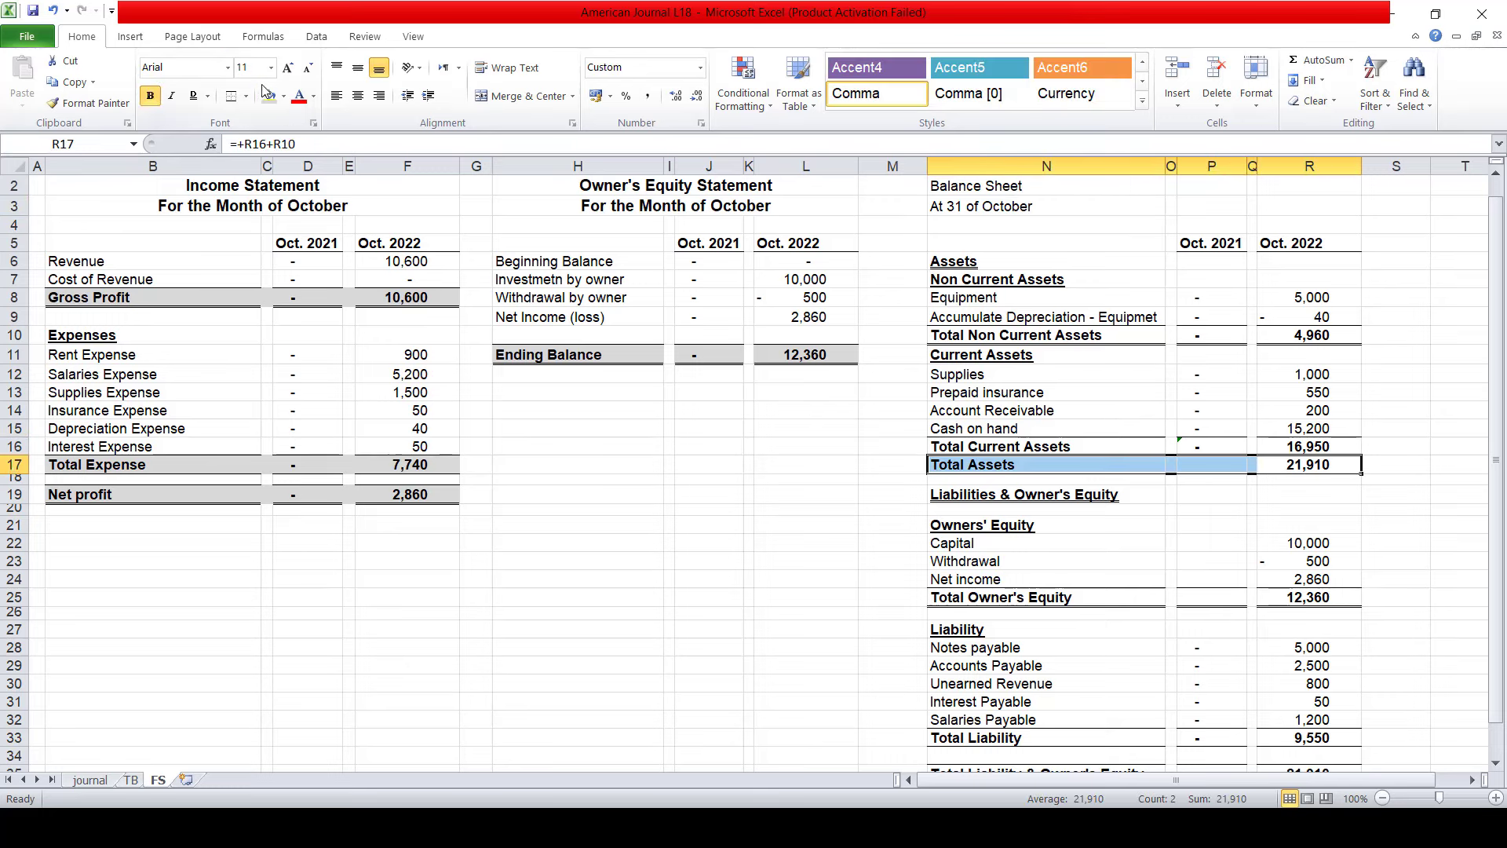
key(Down)
key(Up)
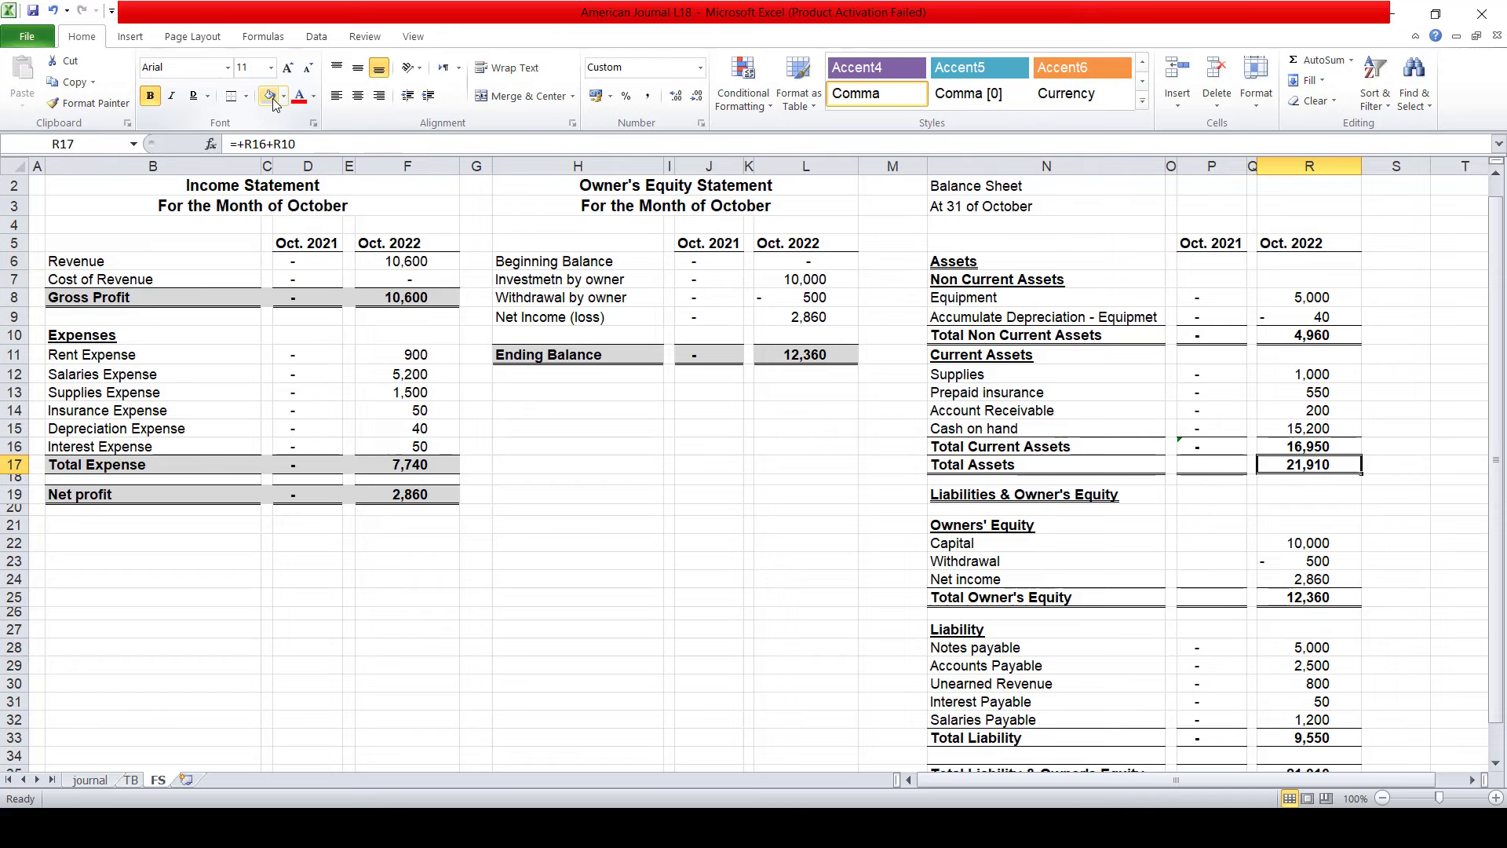
key(shift+Left)
key(shift+Left)
key(shift+Left)
key(shift+Left)
key(shift+Left)
key(shift+Right)
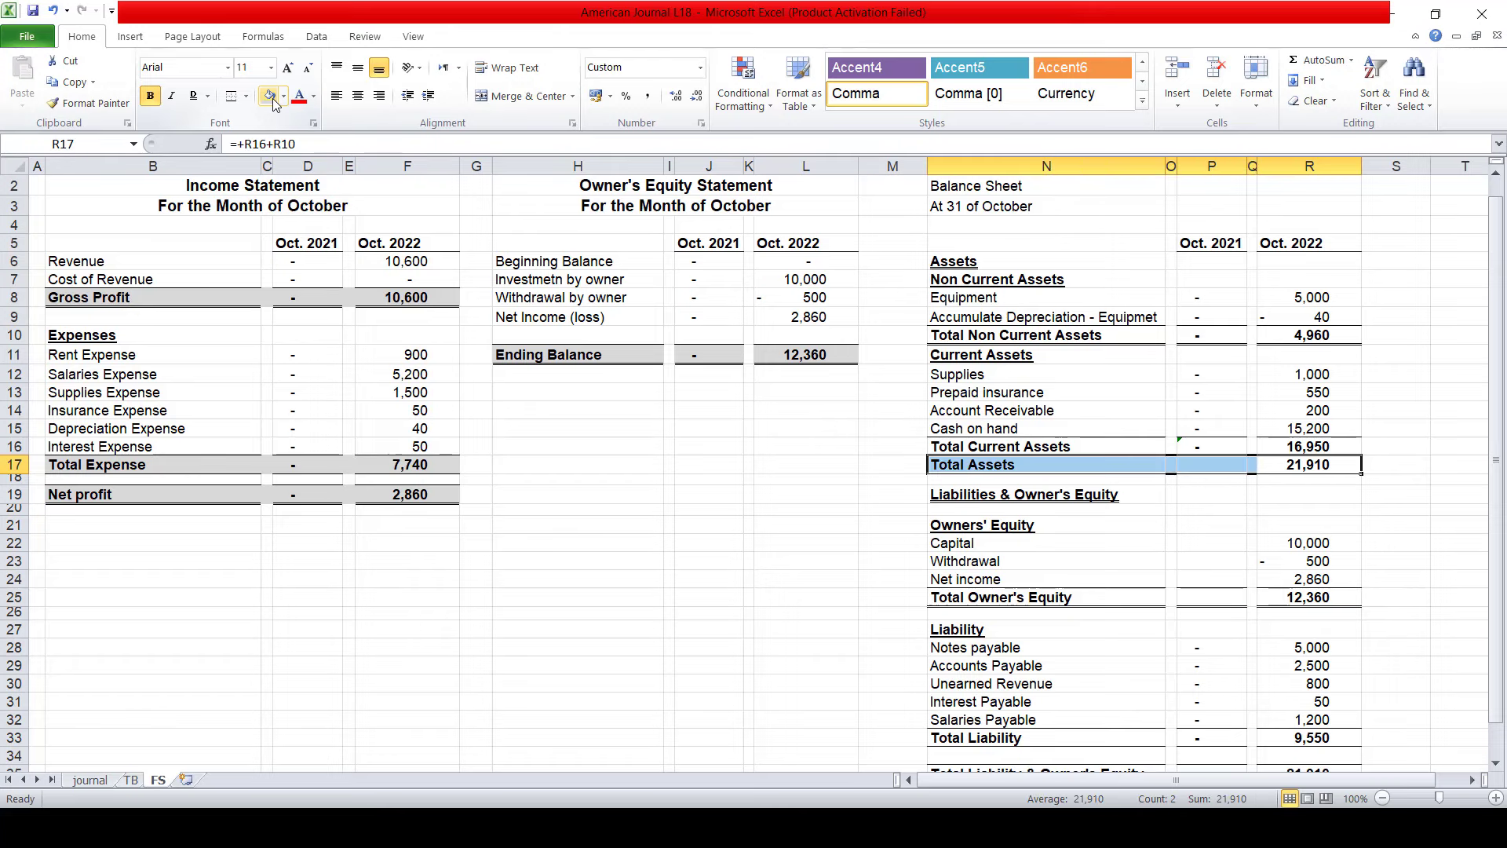
click(269, 95)
- Shade the Total Liability & Owner's Equity row N35:R35 grey
key(Down)
key(Down)
key(Down)
key(Down)
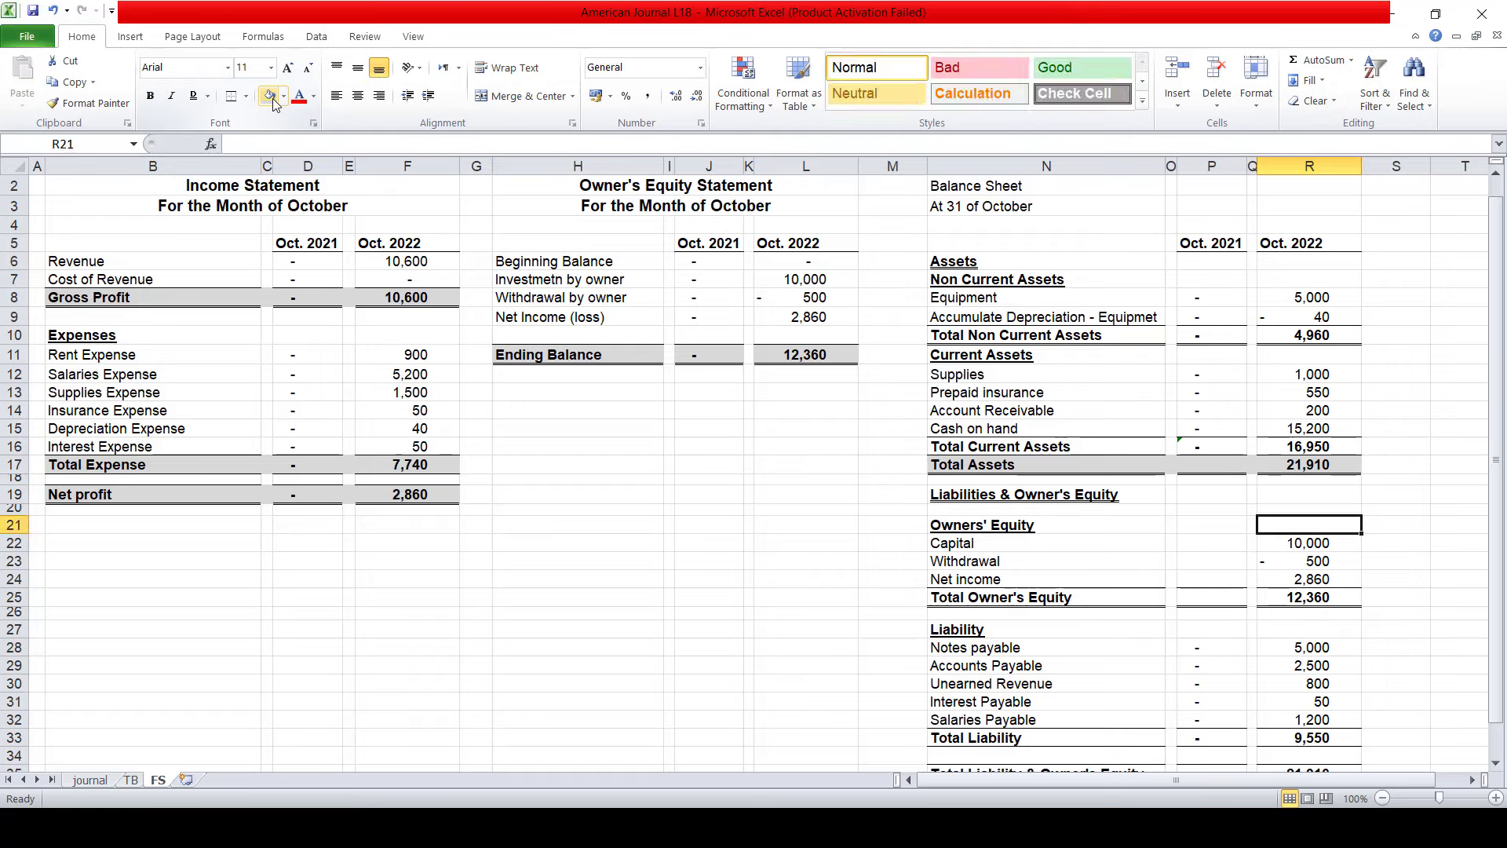
key(Down)
key(Down)
key(Down)
key(Down)
key(Down)
key(Down)
key(shift+Left)
key(shift+Left)
key(shift+Left)
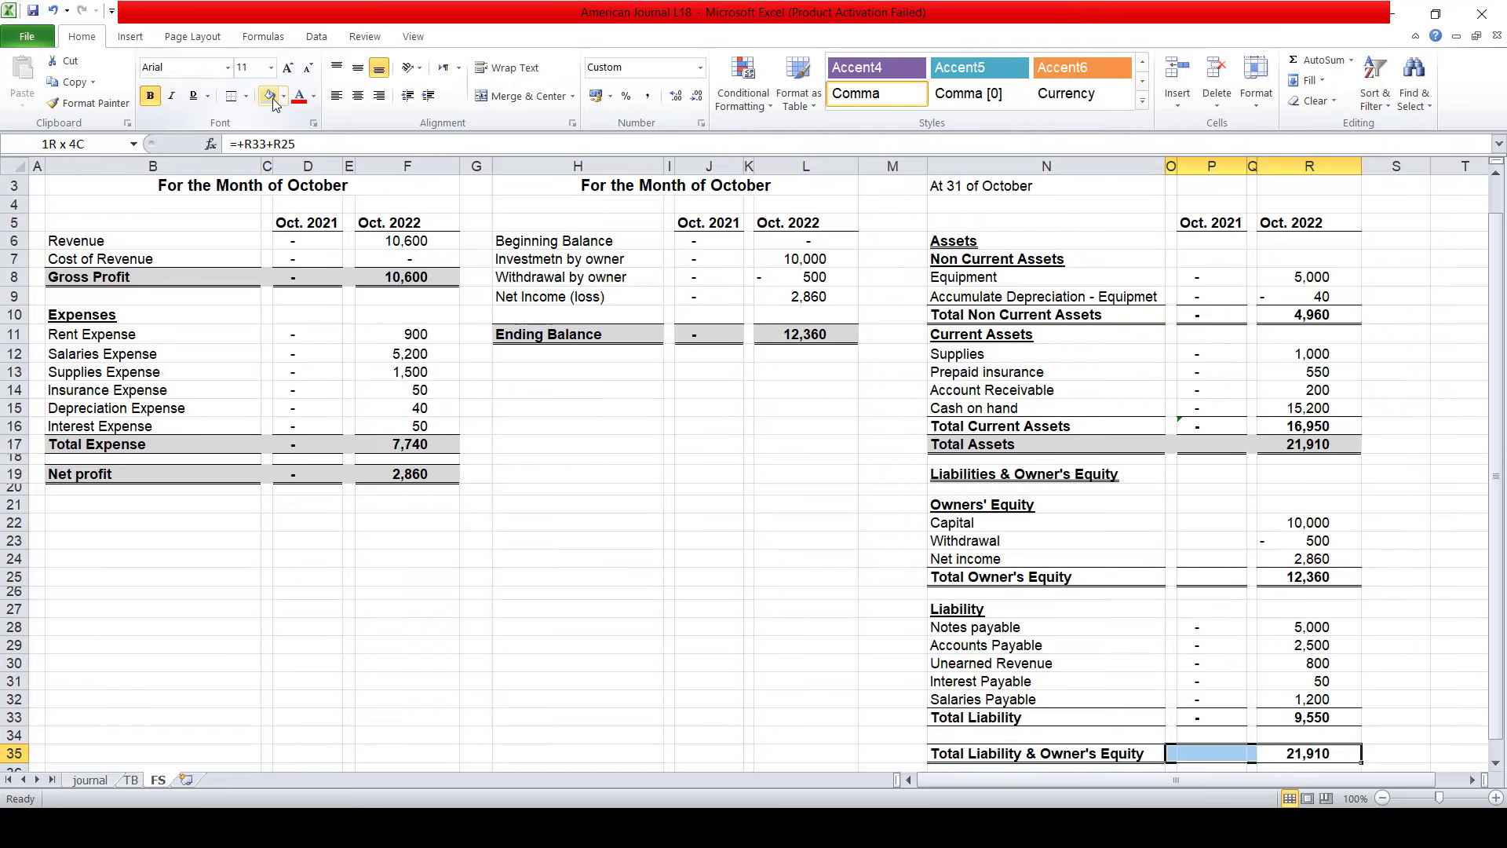
key(shift+Left)
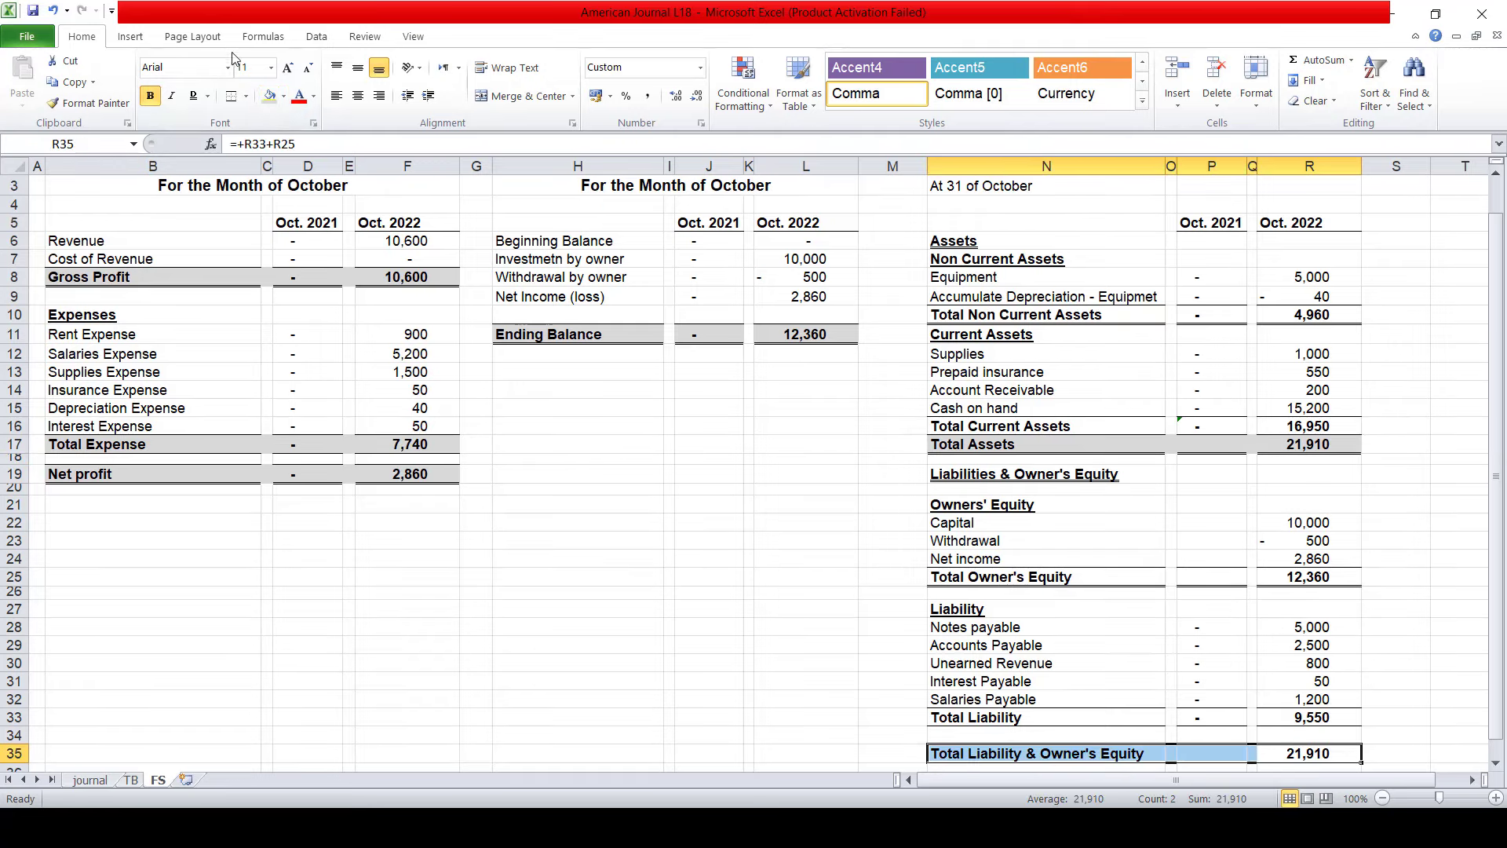
click(270, 96)
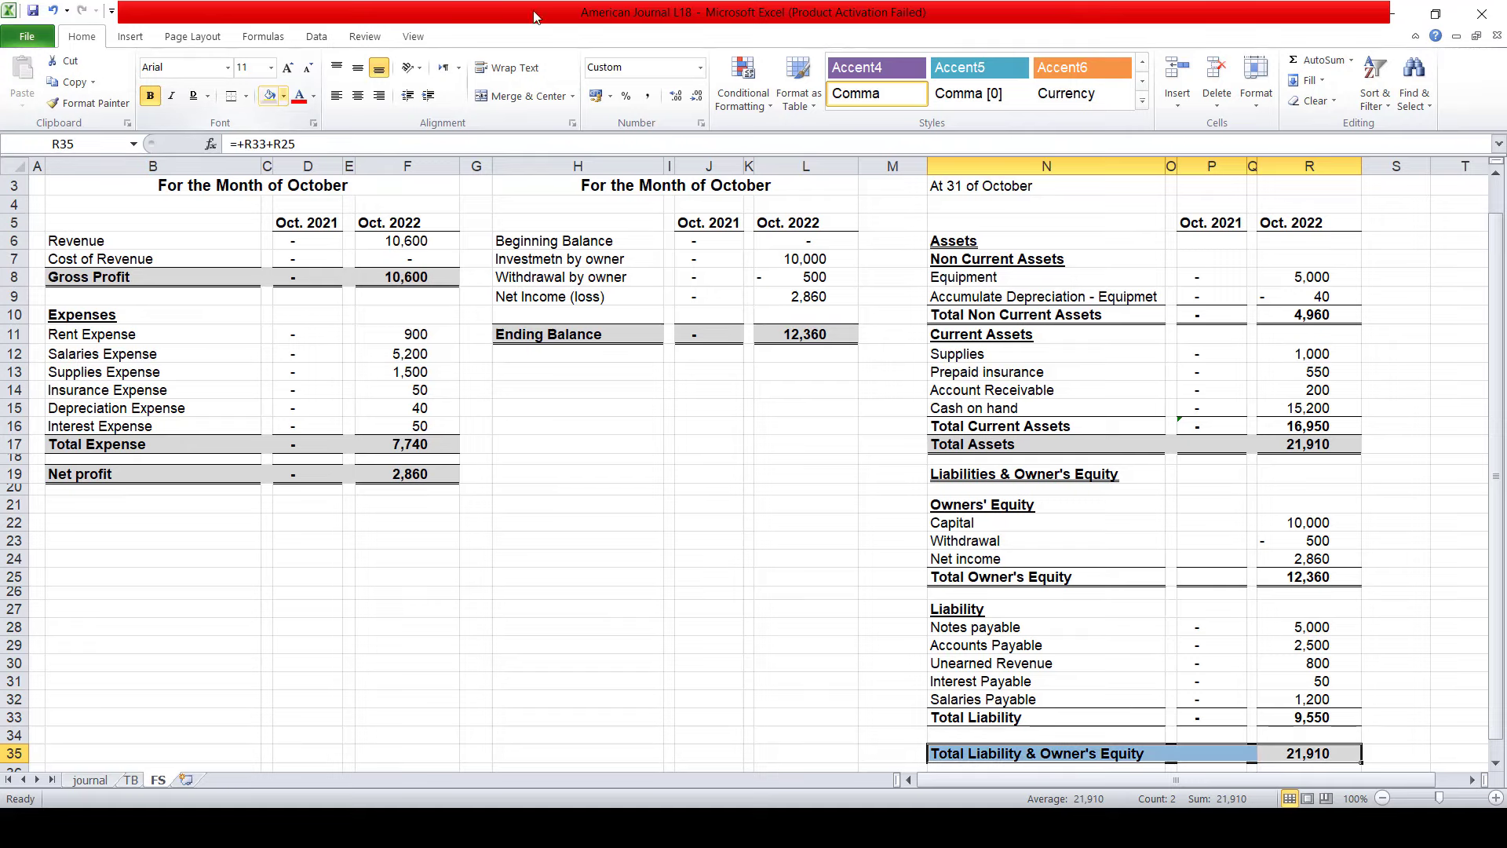
click(961, 298)
key(Up)
key(Up)
key(Up)
key(Up)
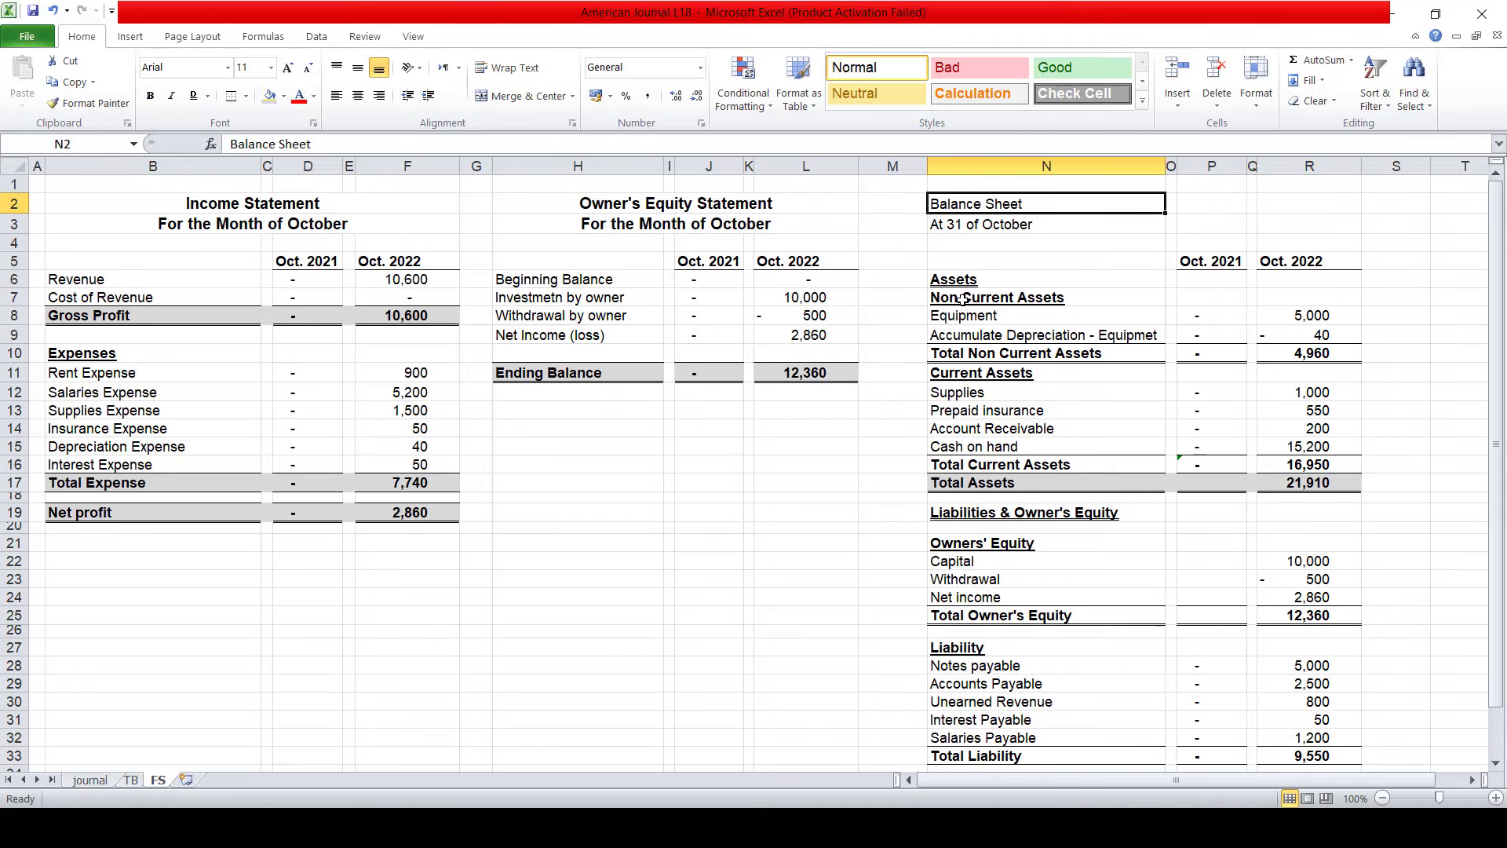
- Merge and centre the Balance Sheet title and date line across columns N to R
key(shift+Right)
key(shift+Right)
key(shift+Right)
key(shift+Right)
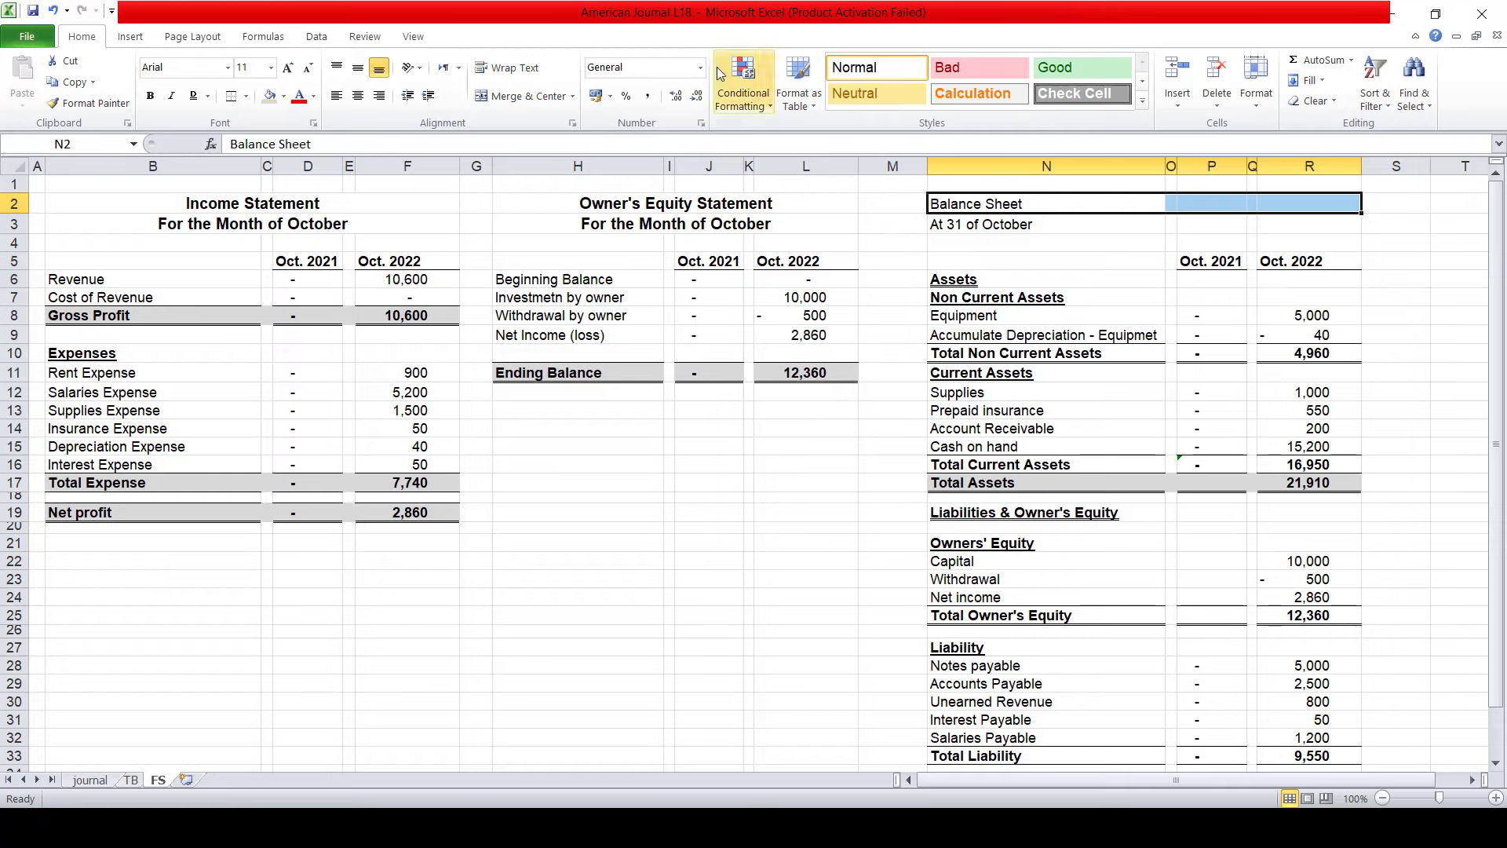
click(515, 96)
key(Down)
key(shift+Right)
key(shift+Right)
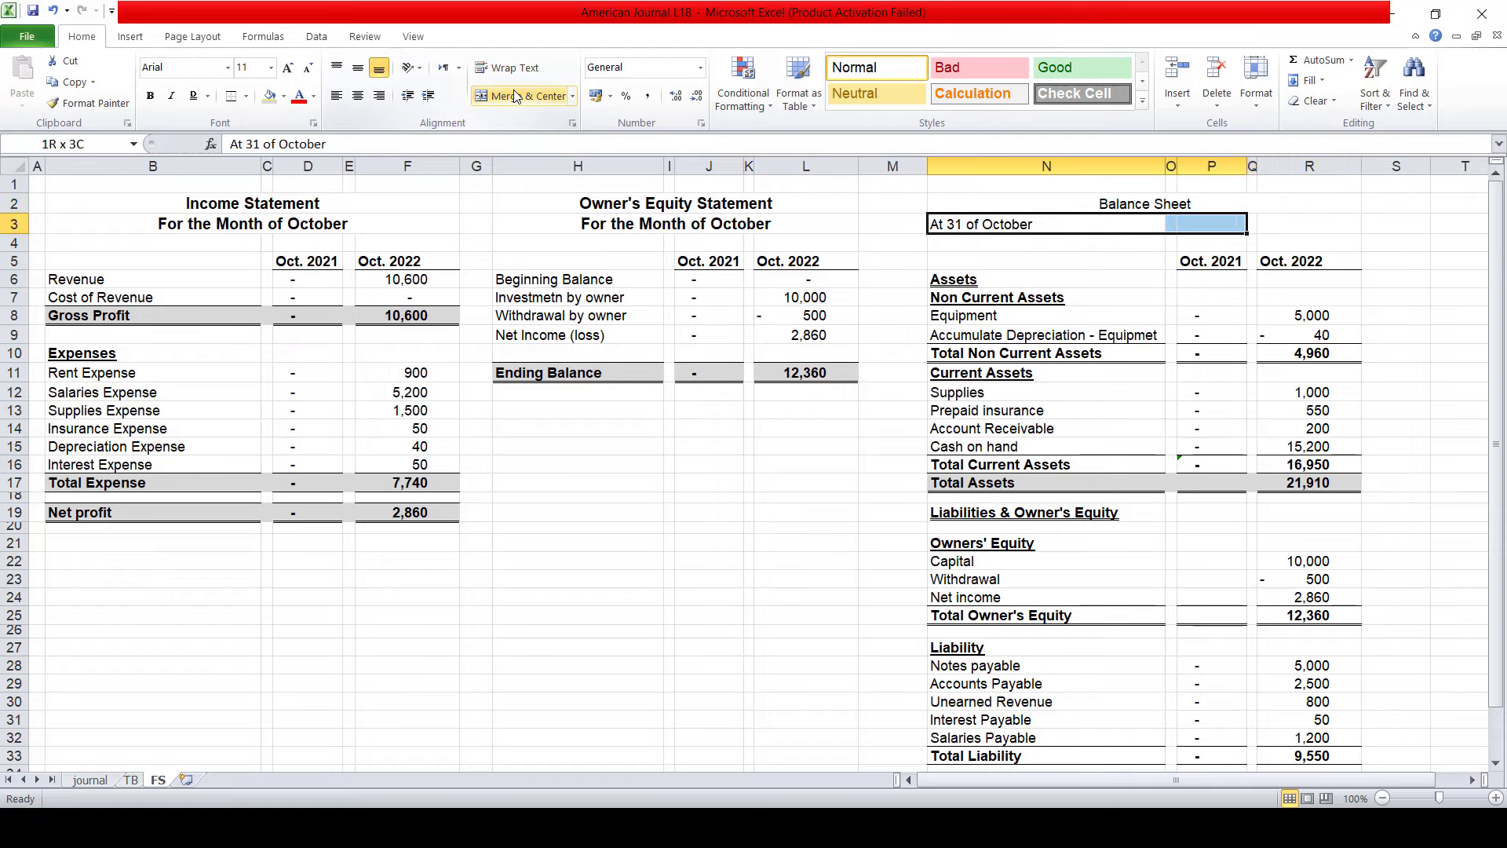
key(shift+Right)
key(shift+Right)
click(516, 96)
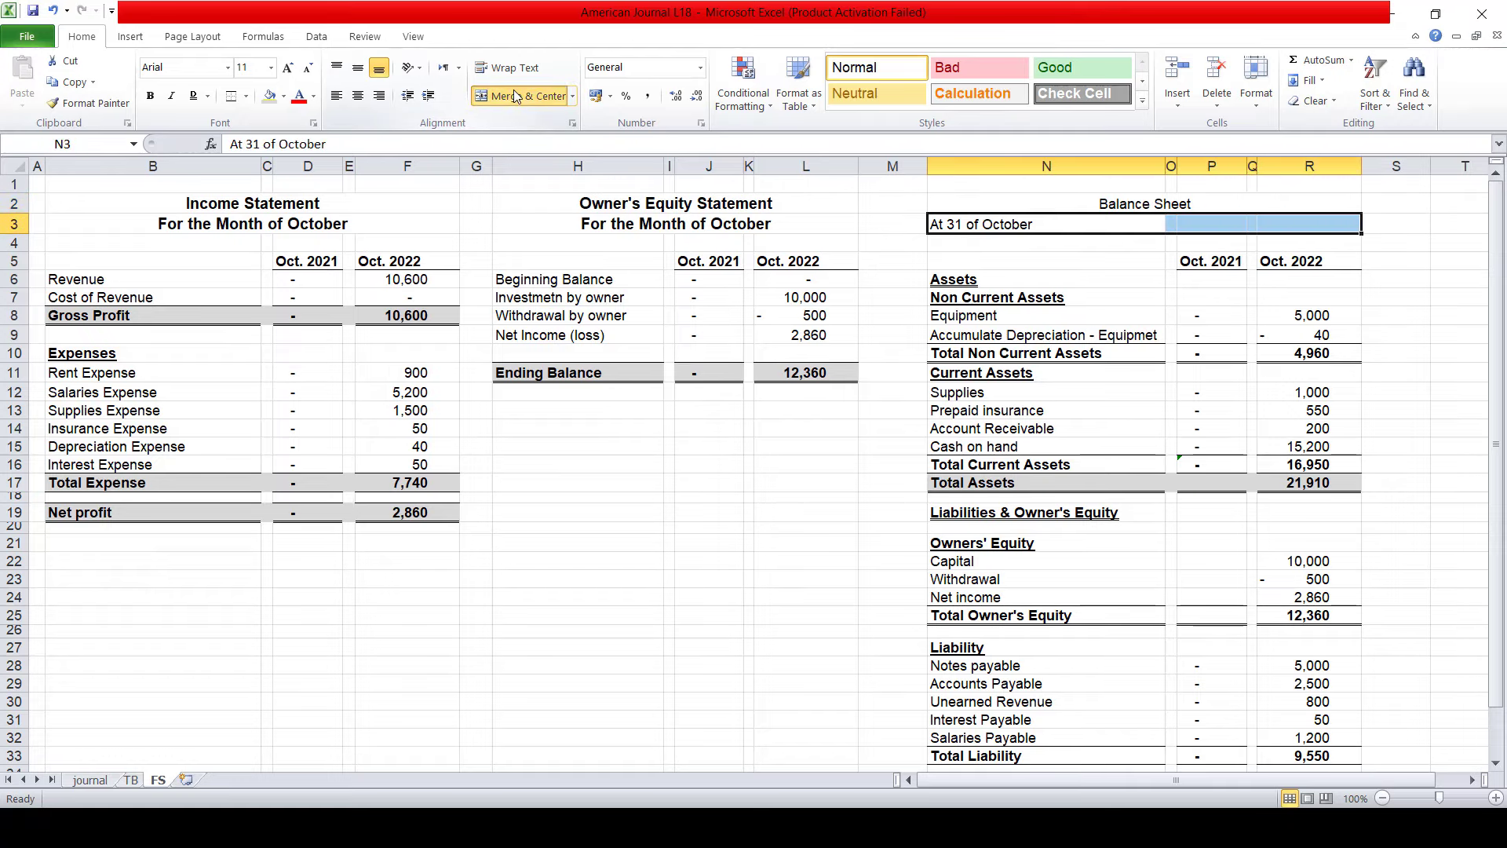
key(shift+Up)
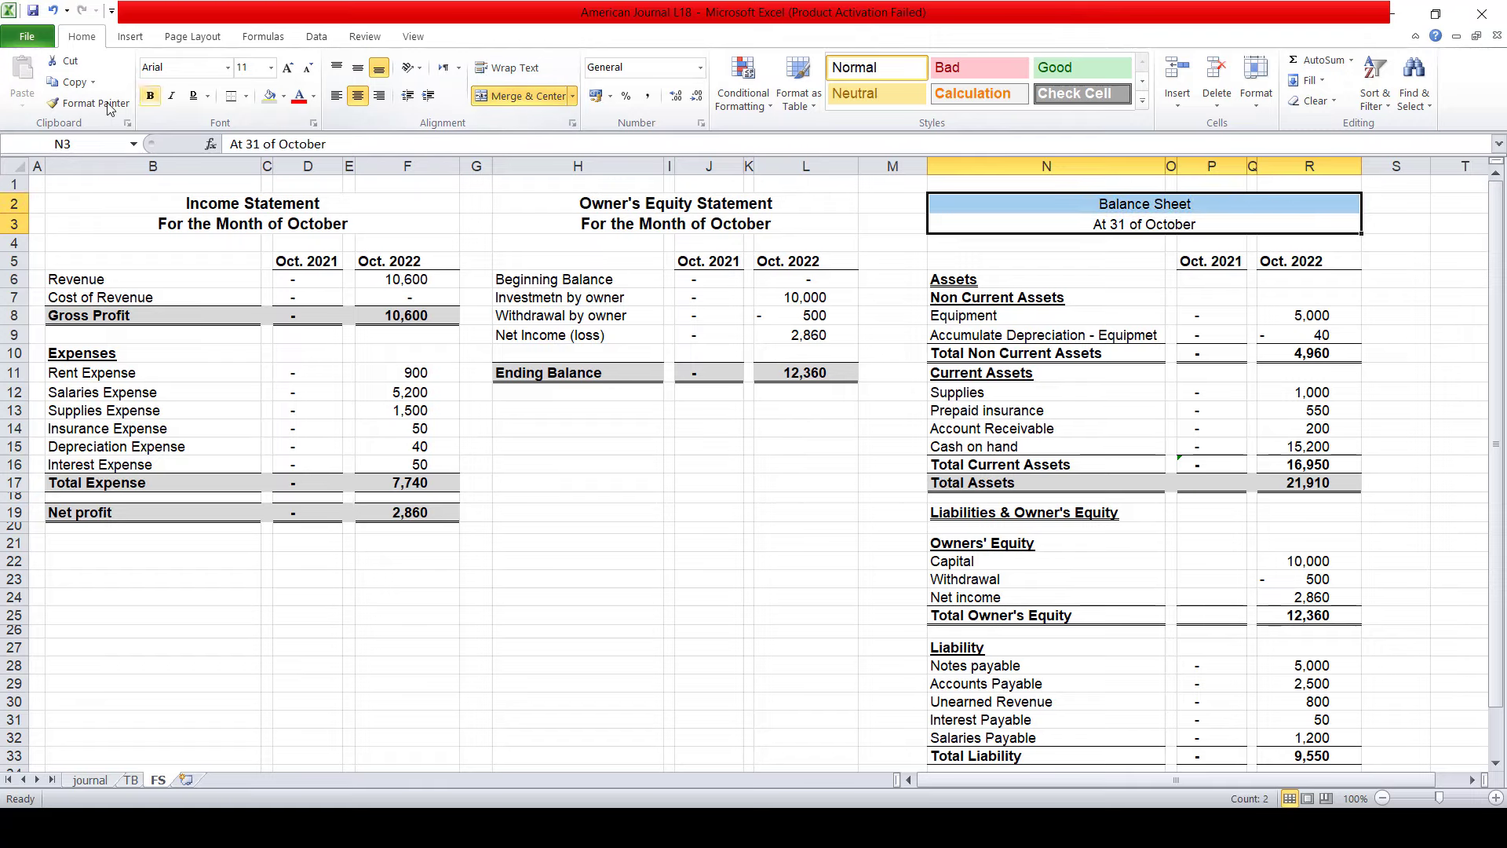
- Make the Balance Sheet title and date line bold and larger, then review the statements
click(149, 99)
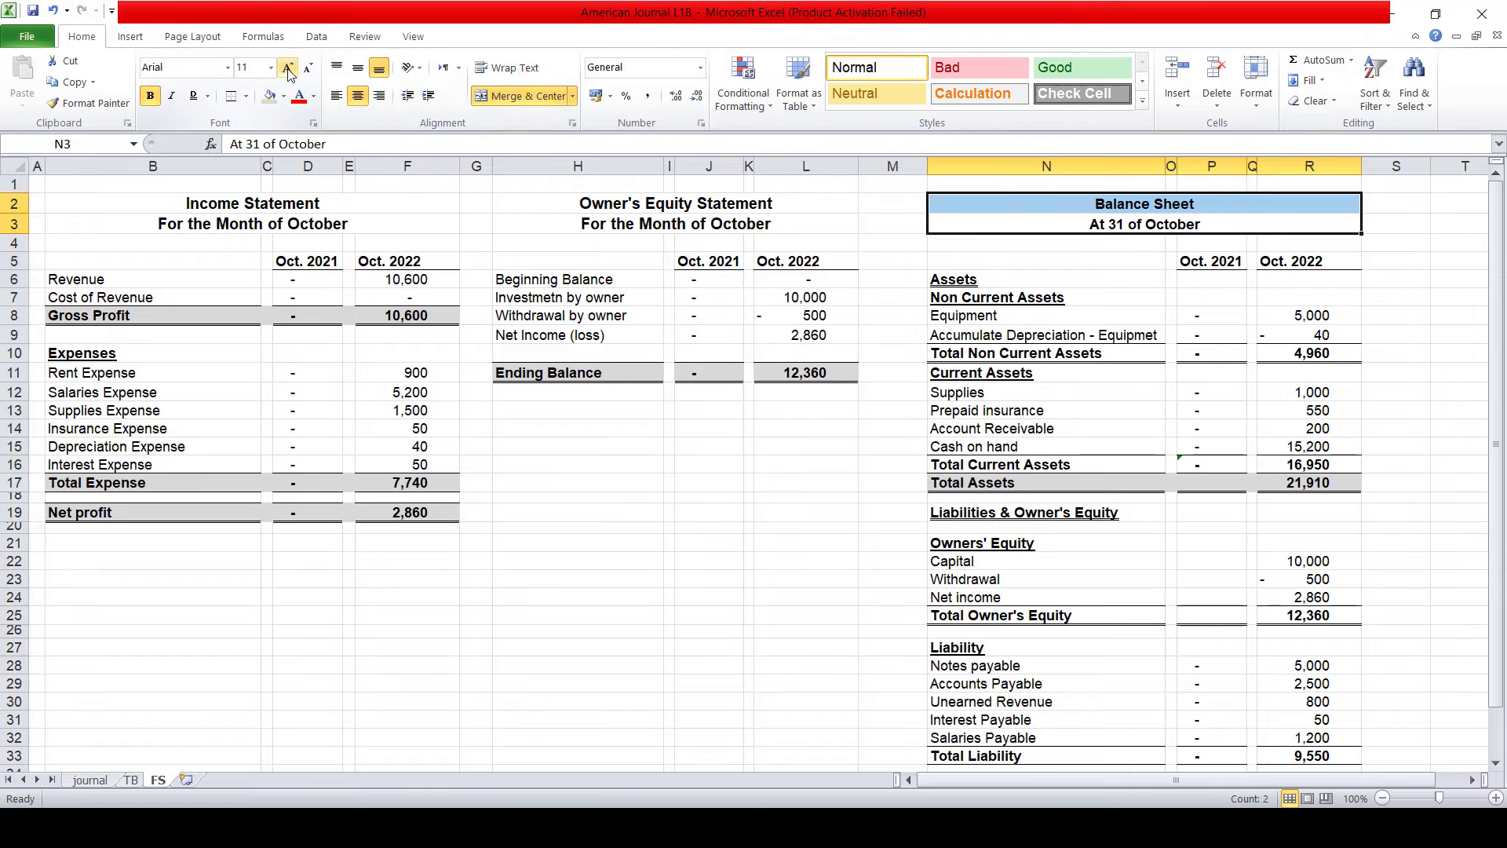
click(289, 68)
key(Down)
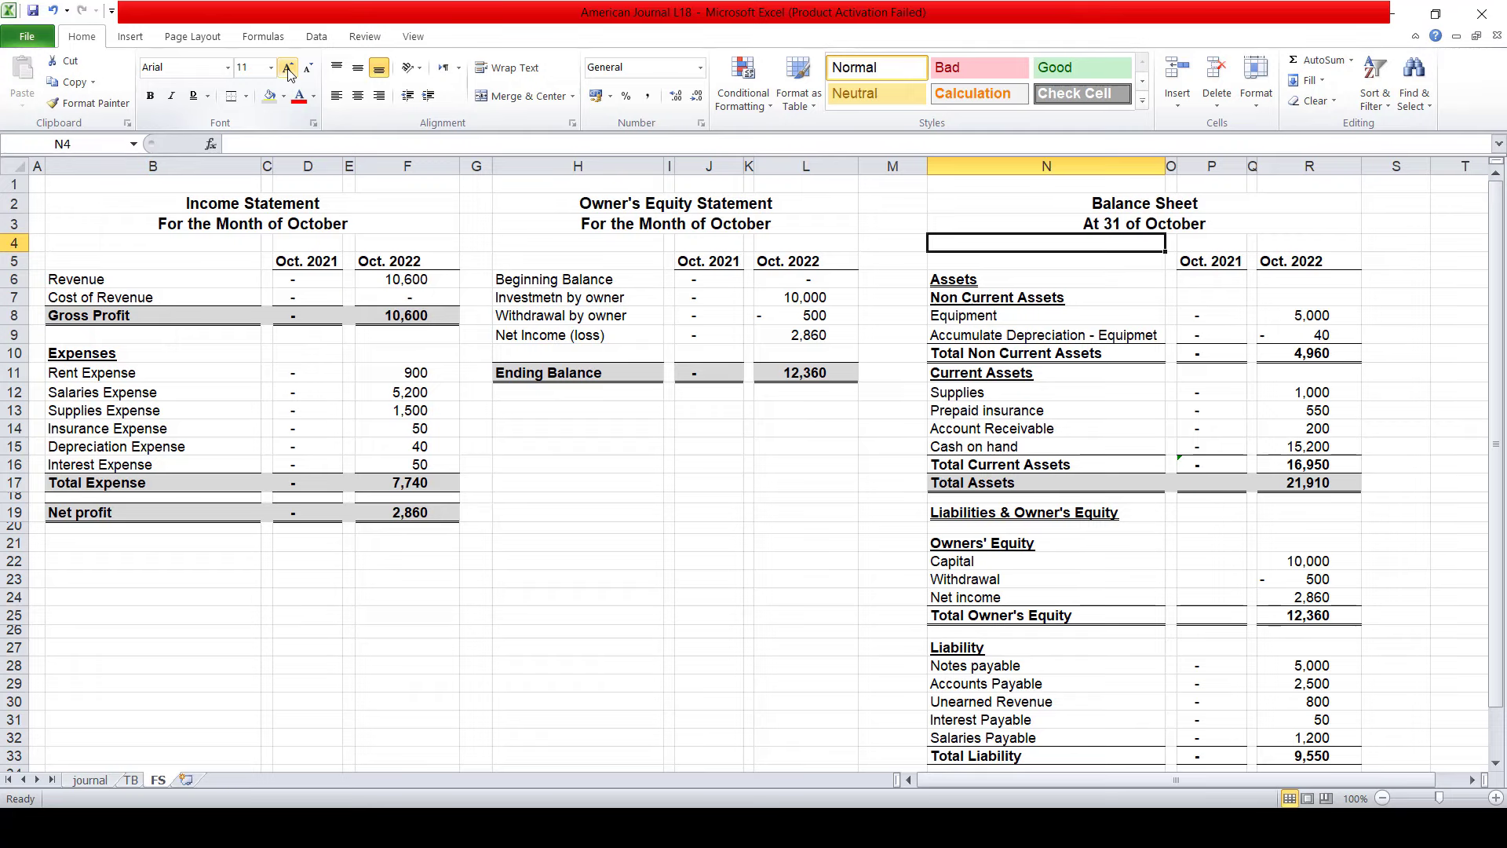
key(Down)
key(Down)
key(Down)
key(Down)
key(Down)
key(Down)
key(Down)
key(Down)
key(Down)
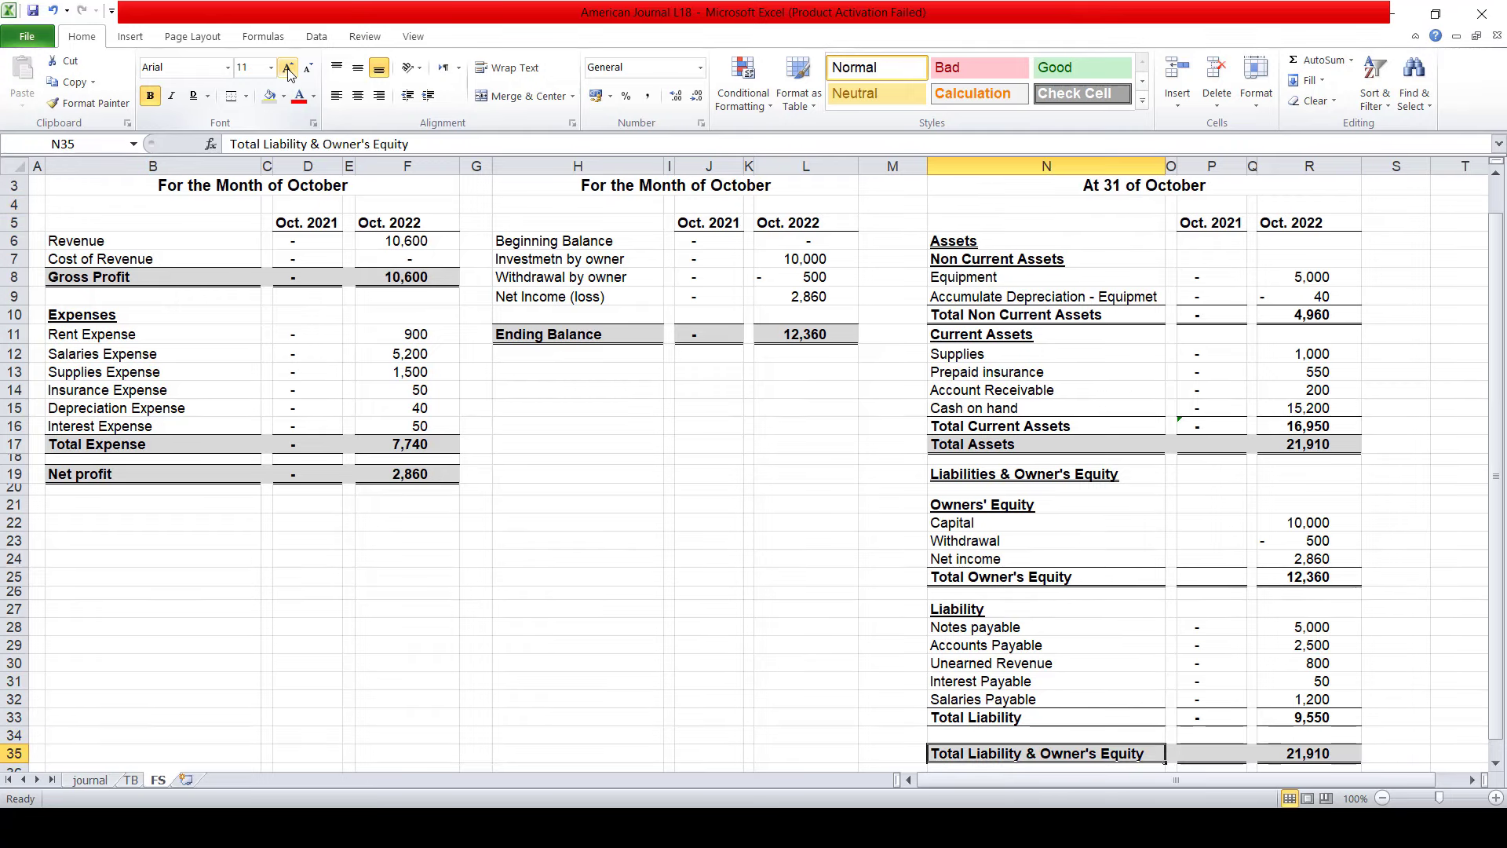
key(Up)
key(Up)
key(Up)
key(Up)
key(Up)
key(Up)
key(Up)
key(Up)
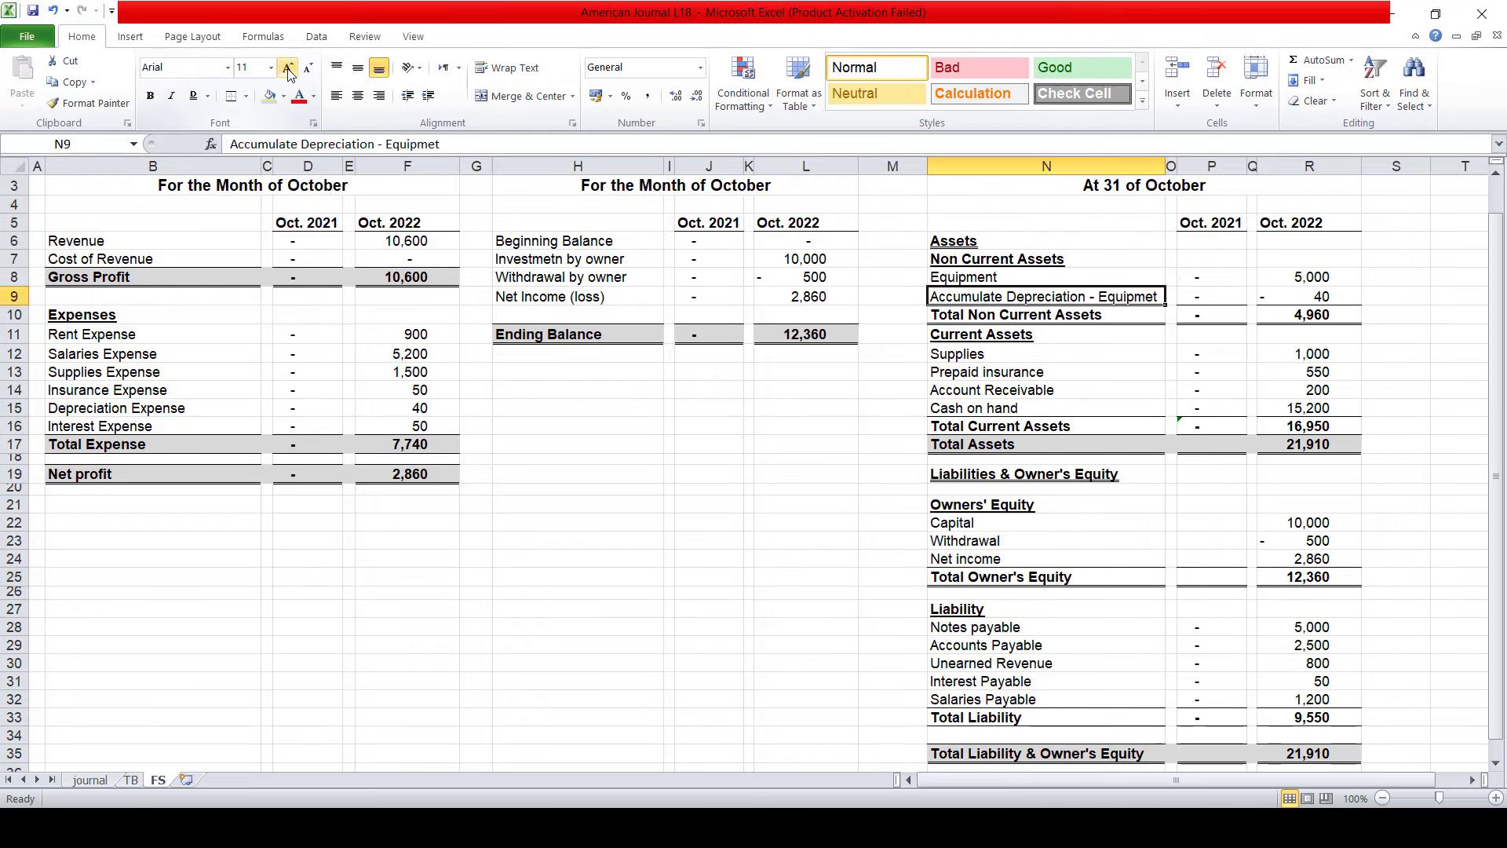
key(Left)
key(Up)
key(Up)
key(Up)
key(Left)
key(Up)
key(Right)
key(Up)
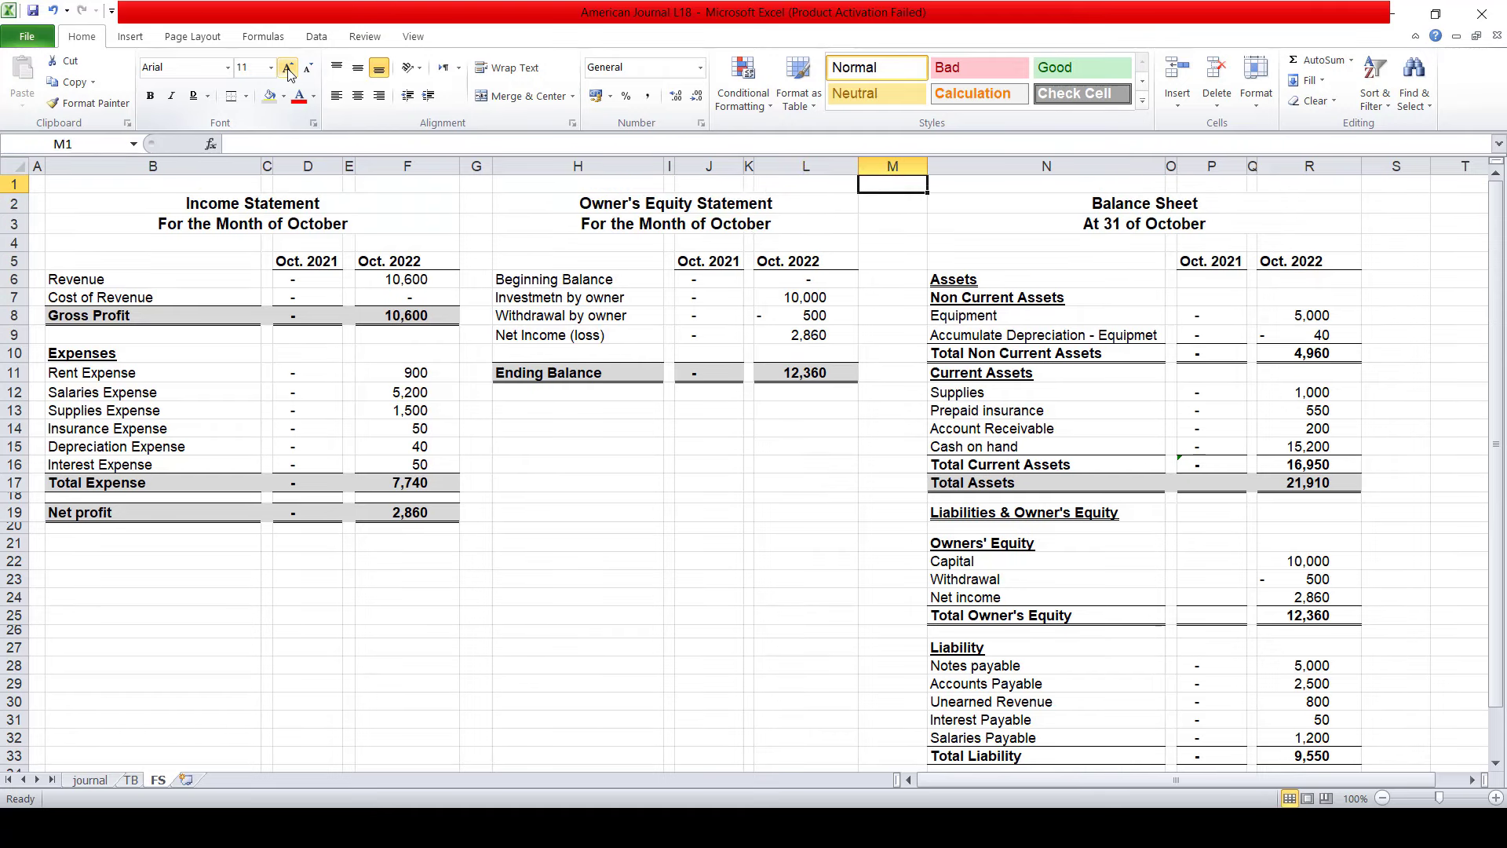
key(Left)
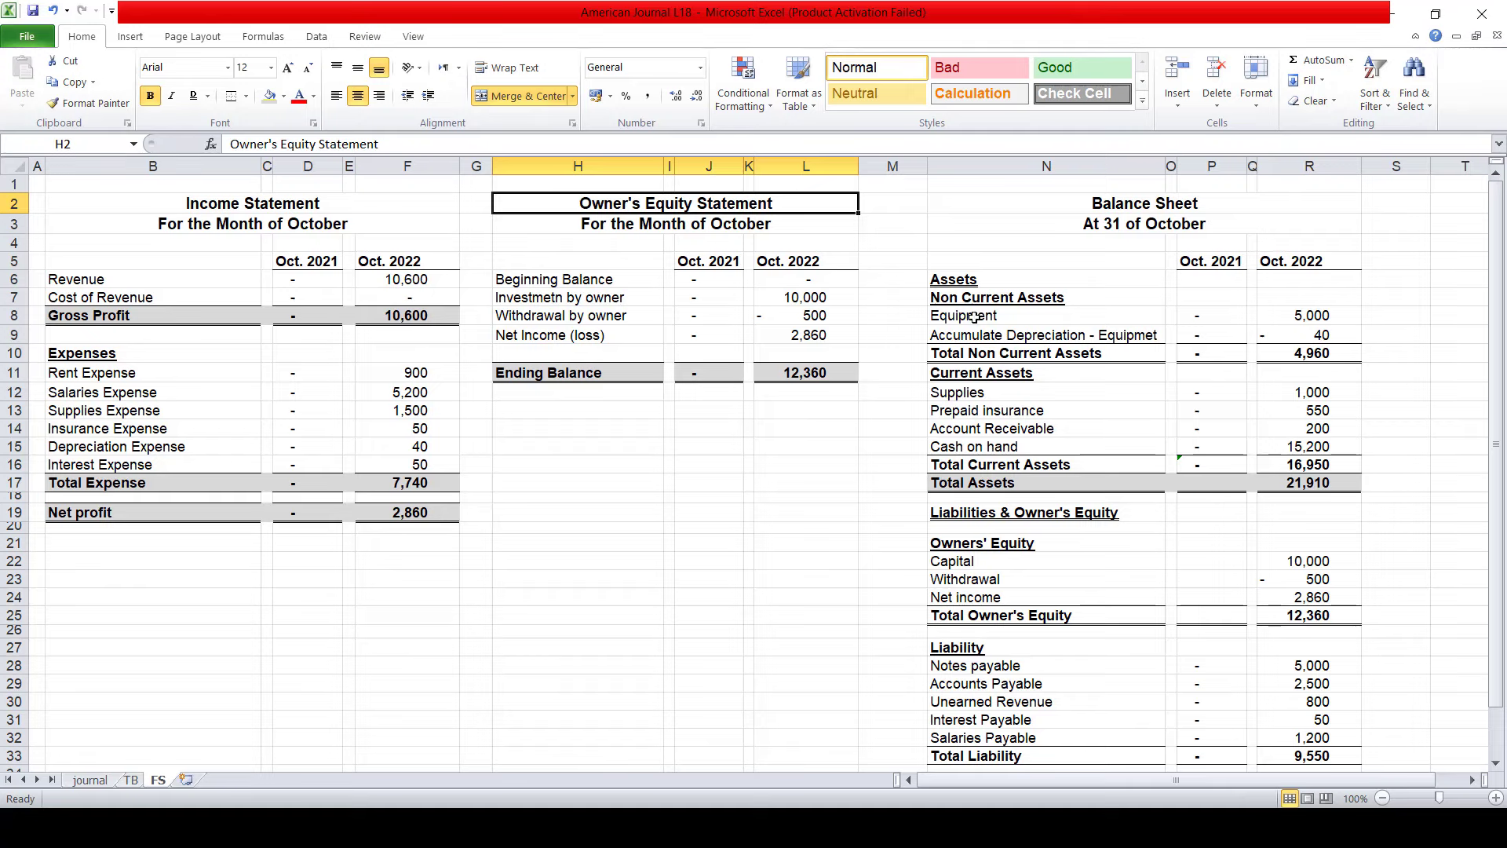
click(1238, 443)
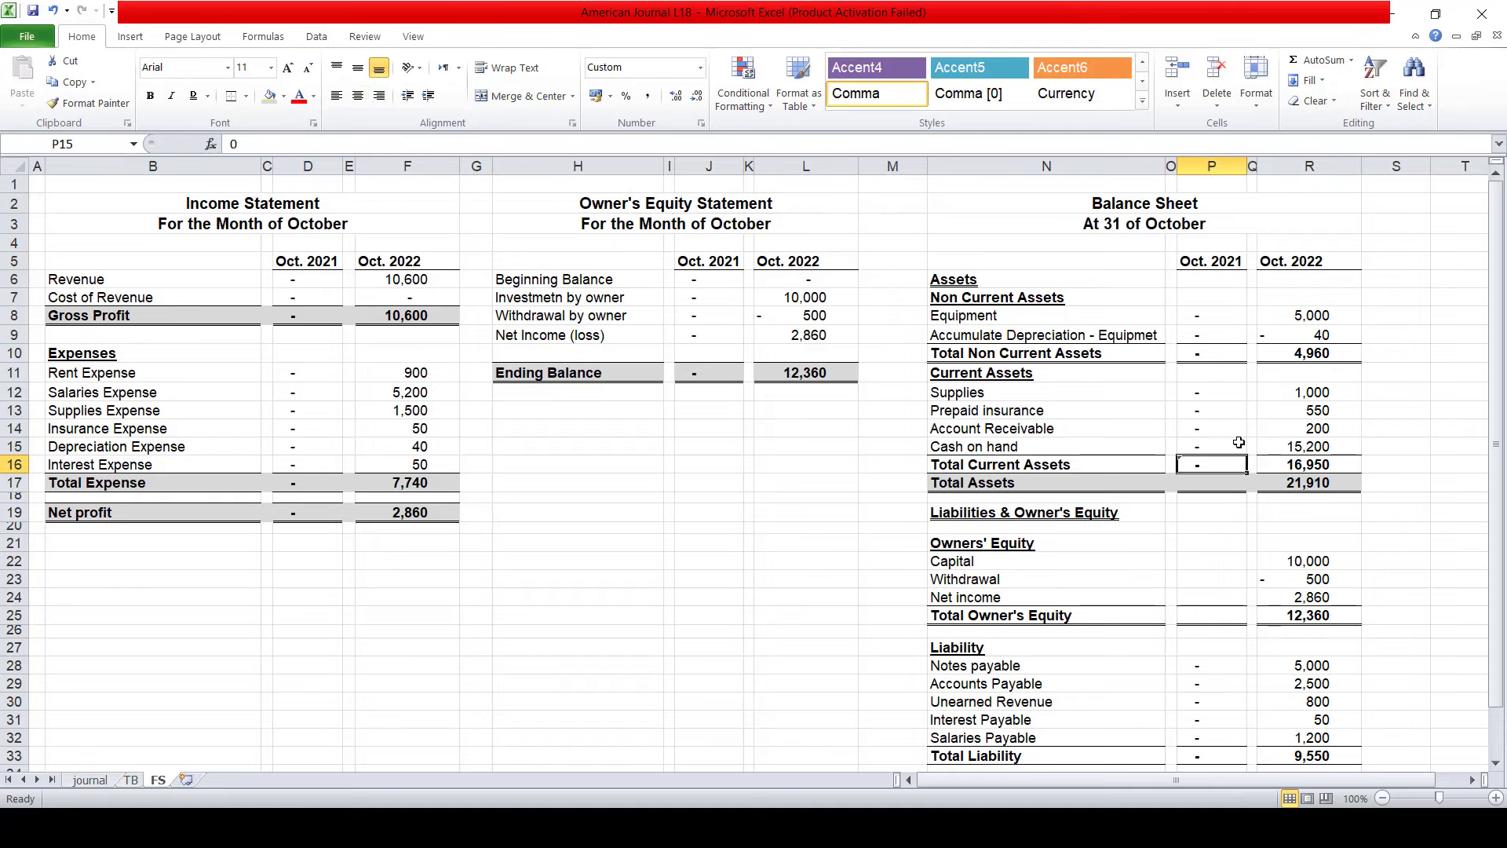
key(Down)
key(Down)
key(Down)
key(Down)
key(Down)
key(Down)
key(Down)
key(Down)
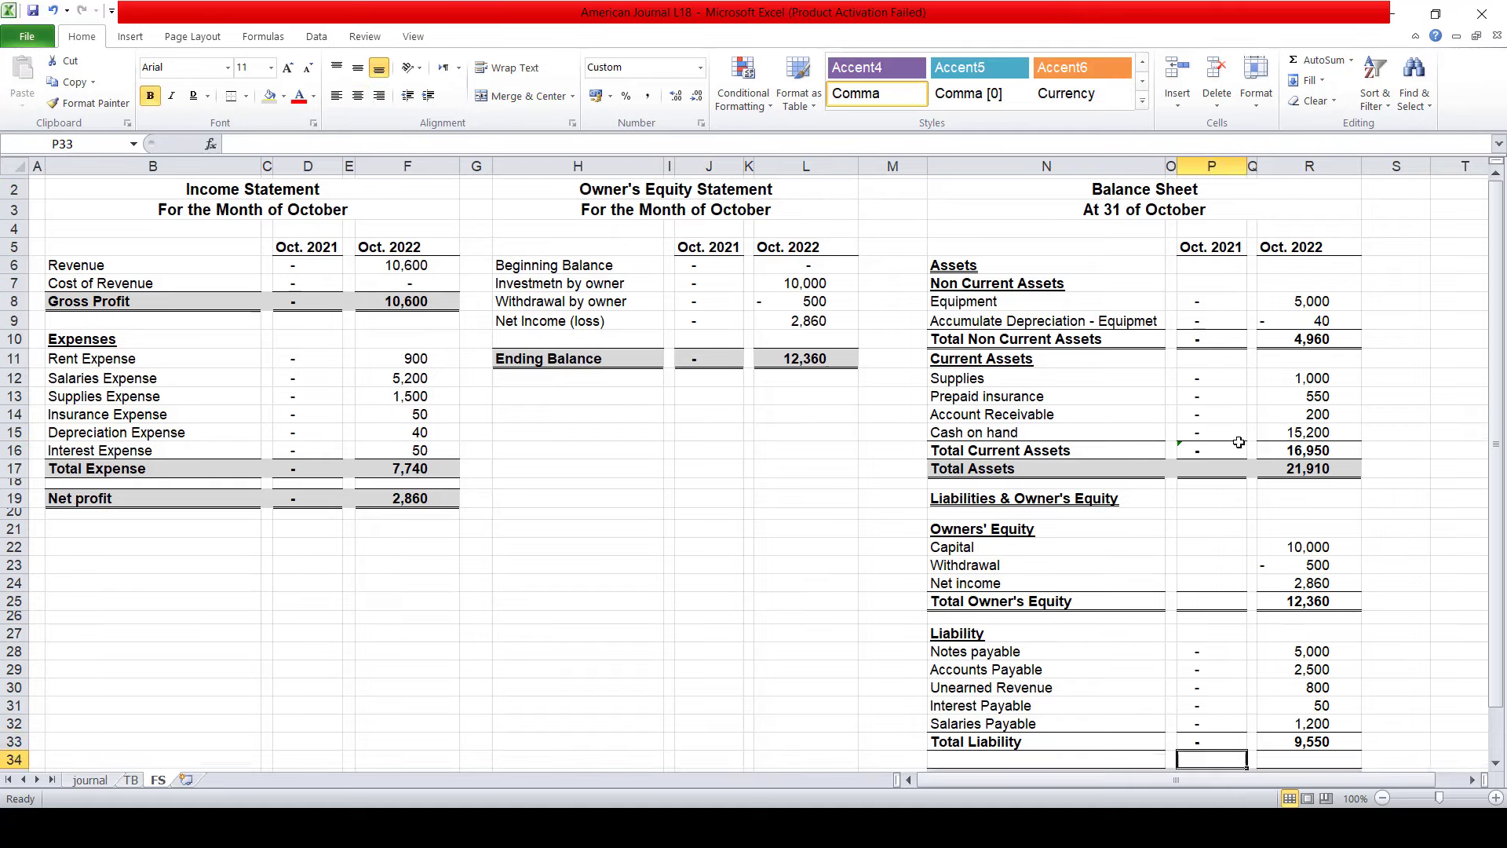
key(Down)
key(Down)
key(Down)
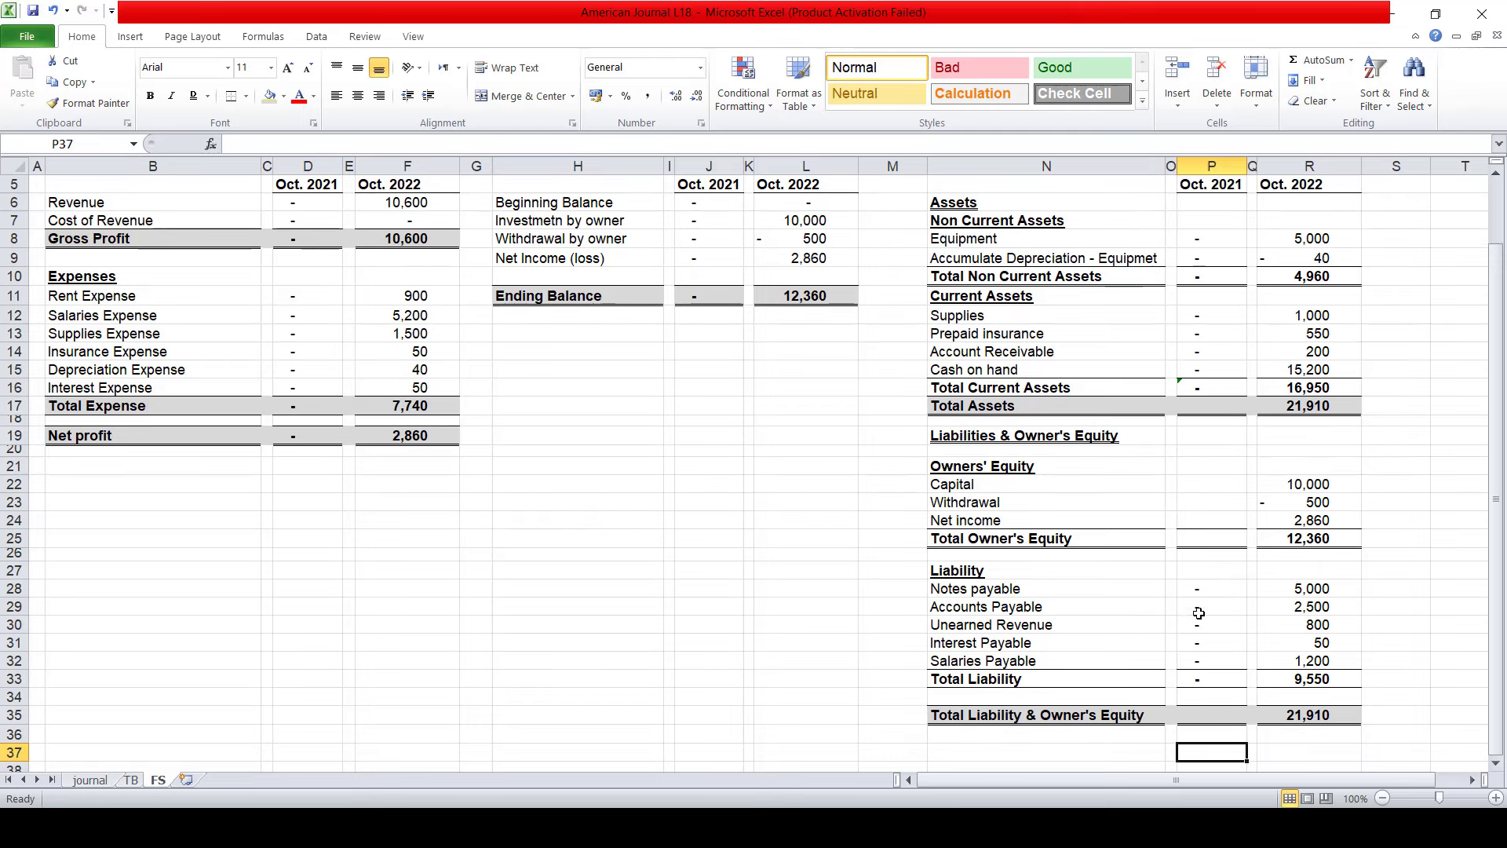
- On the journal sheet, debit Cash on hand 5,000 in a new entry row
click(89, 779)
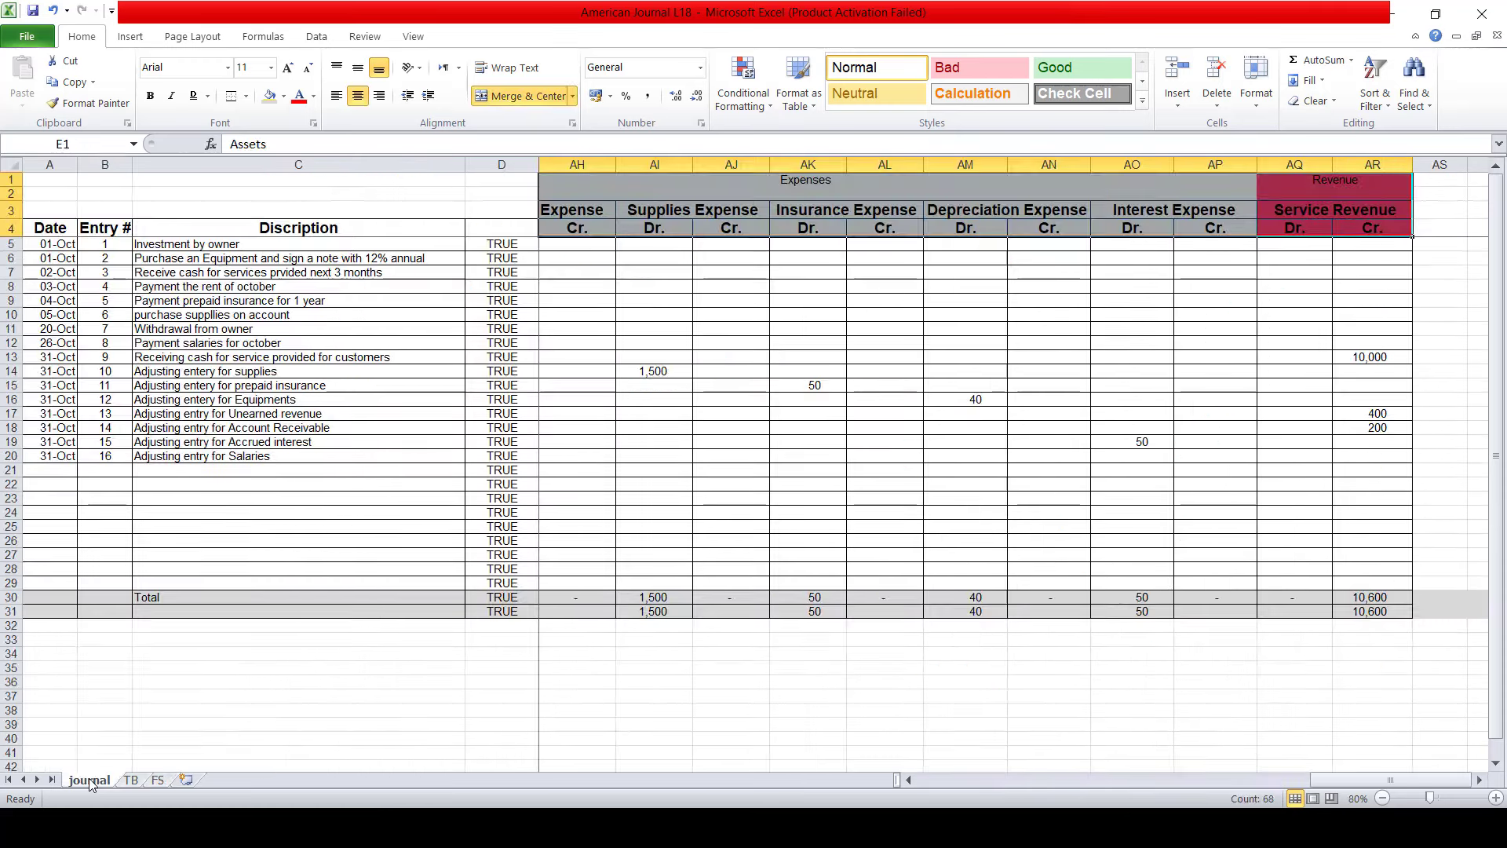
click(594, 485)
key(Left)
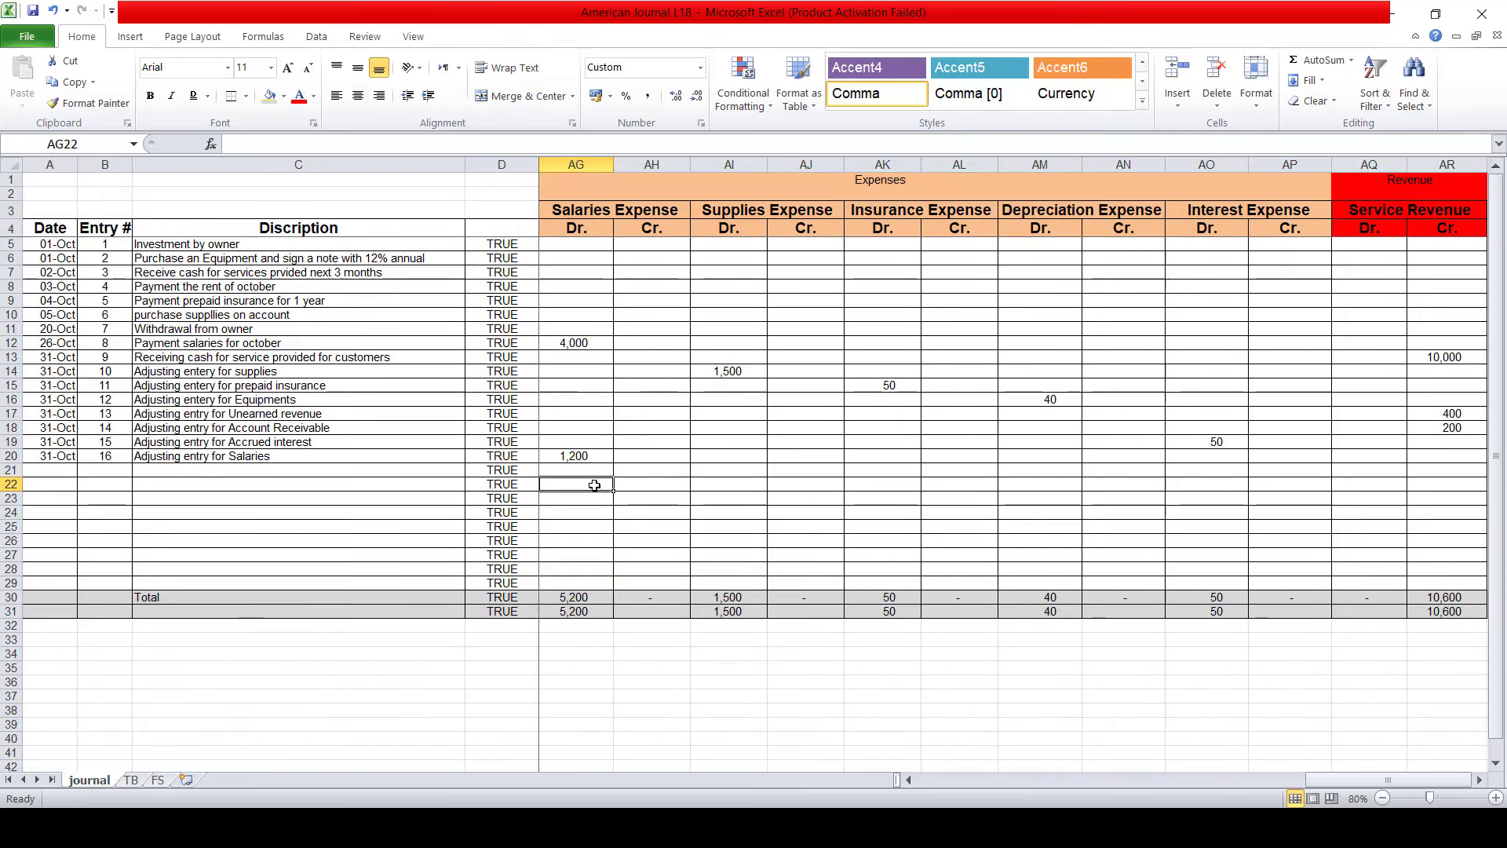
key(Left)
key(Left)
key(Left)
key(Left)
key(Left)
key(Left)
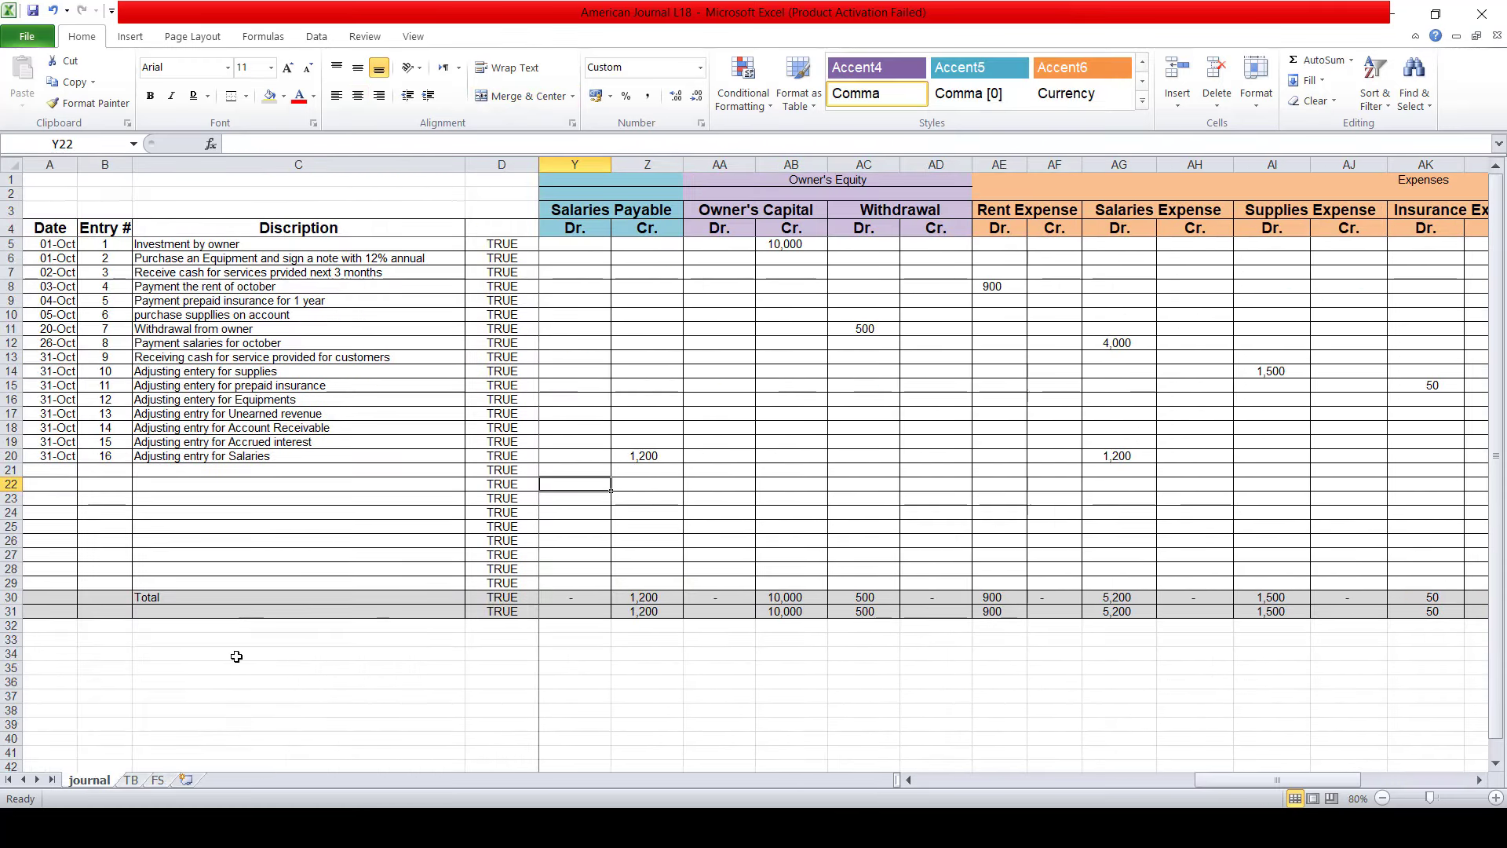
key(Left)
key(Left)
key(Left)
key(Left)
key(Left)
key(Left)
key(Left)
key(Left)
key(Left)
key(Left)
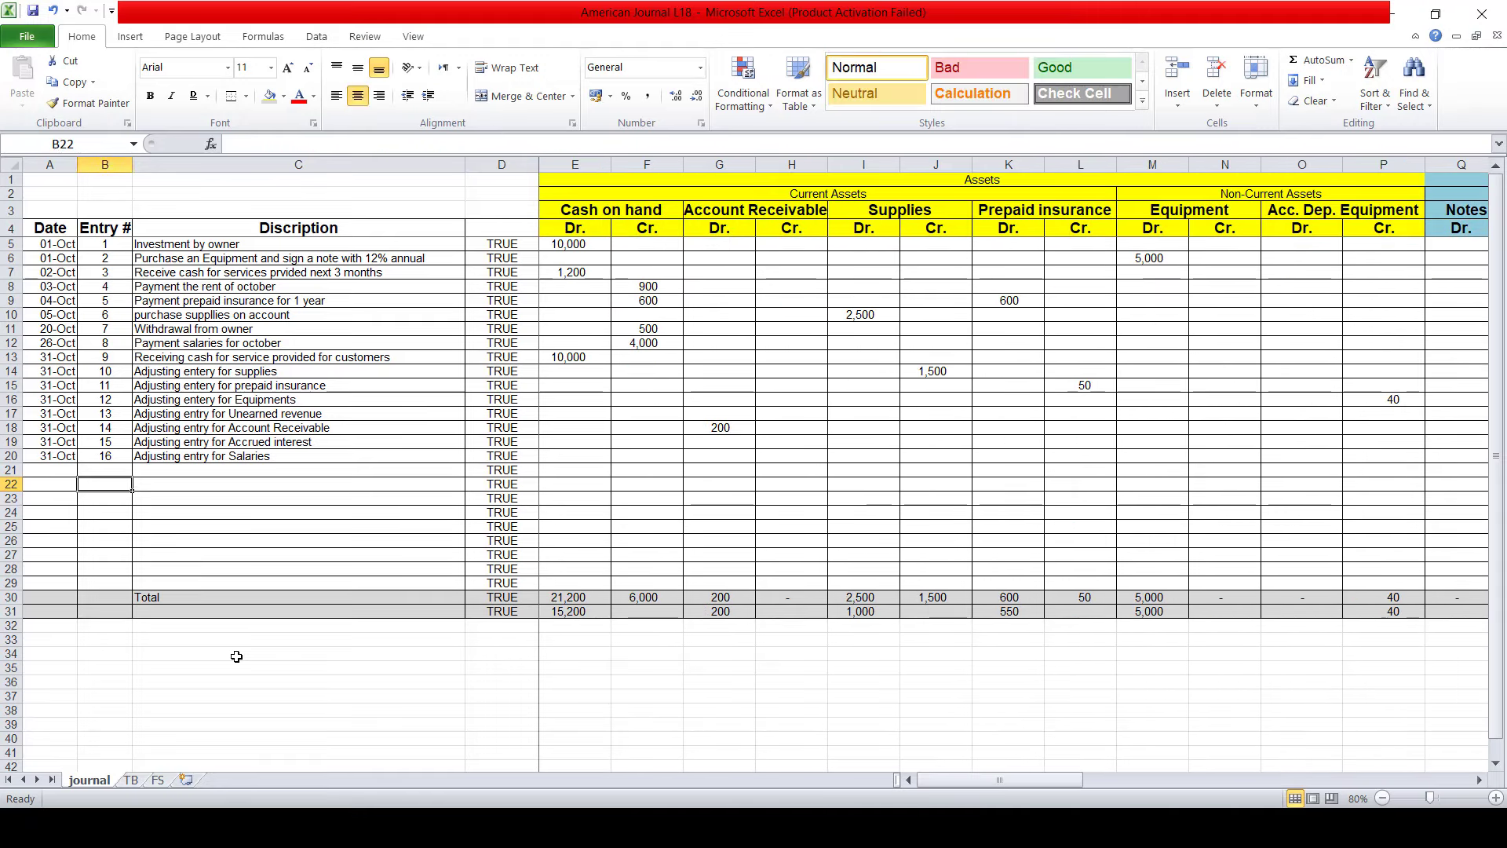
key(Right)
key(Right)
key(Right)
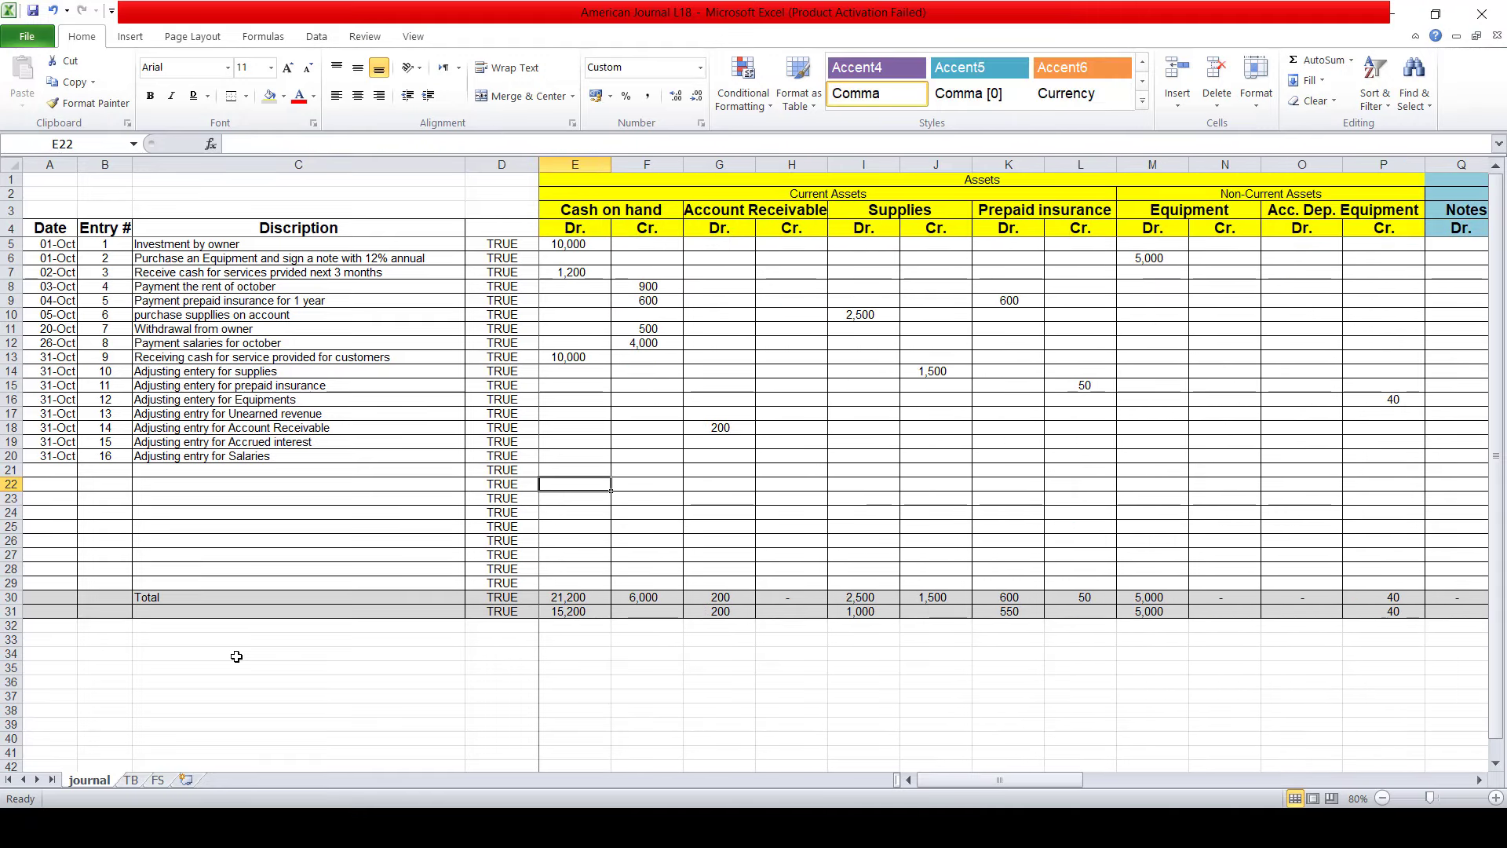
text(5,000)
key(Return)
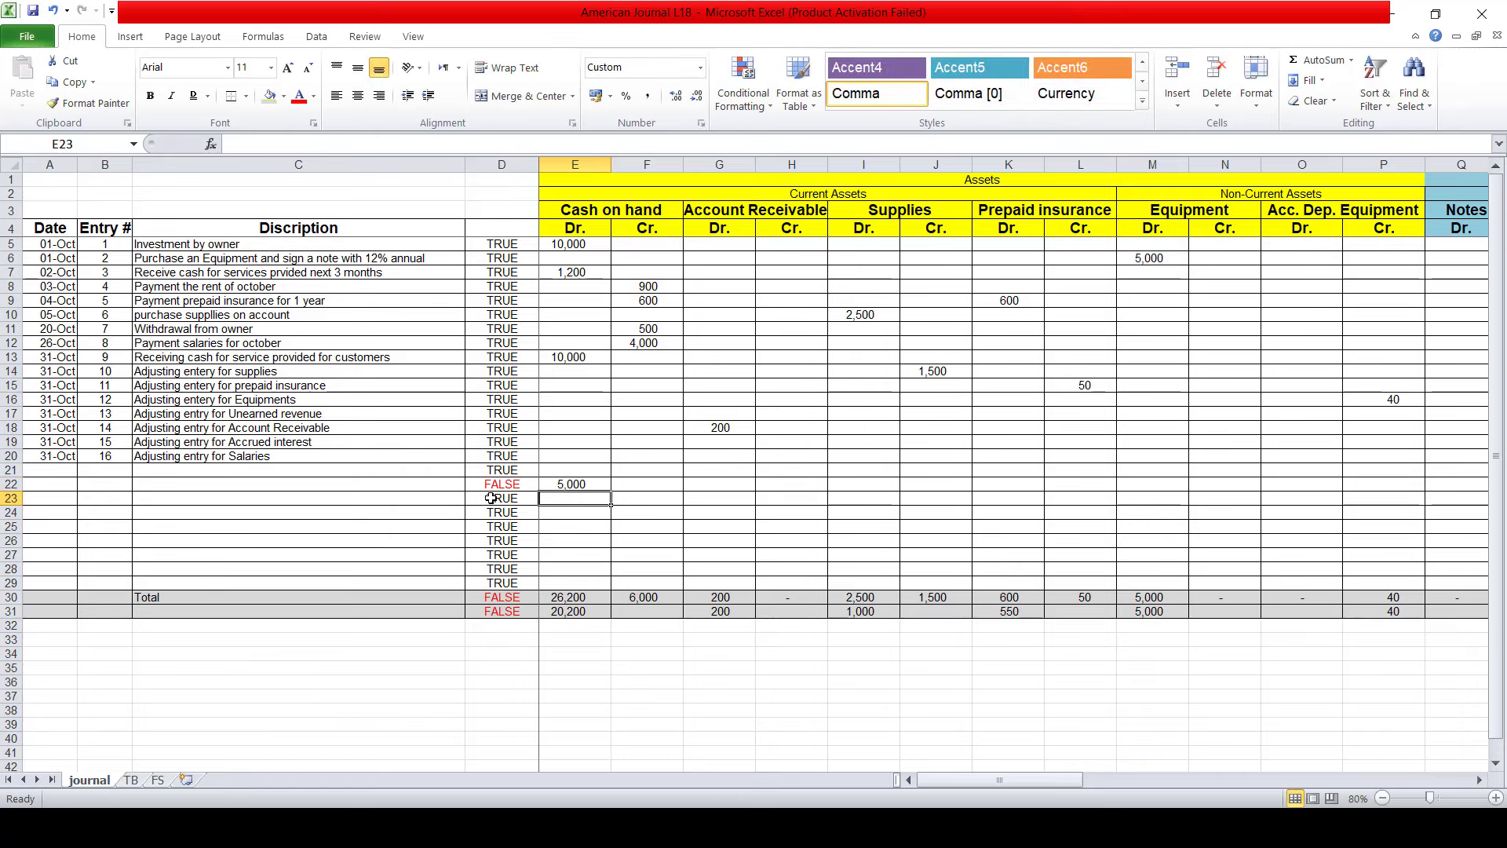
- Credit Service Revenue 5,000 on the same row and return to the FS sheet
key(Up)
key(Right)
key(Right)
key(Right)
key(Right)
key(Right)
key(Right)
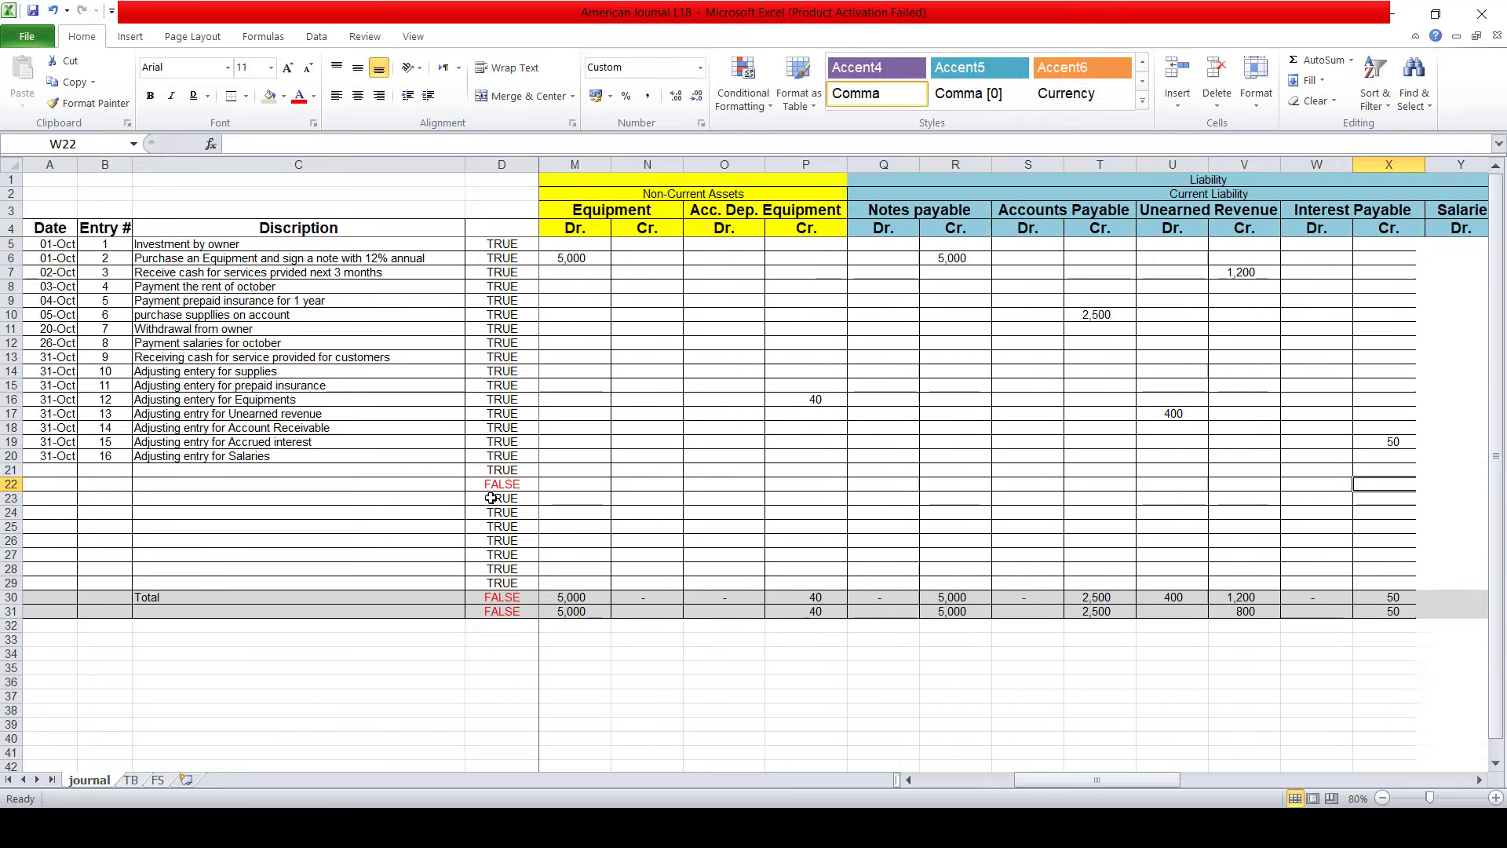
key(Right)
key(Right)
key(Right)
key(Right)
key(Right)
key(Right)
key(Right)
key(Right)
key(Right)
key(Left)
key(Left)
key(Left)
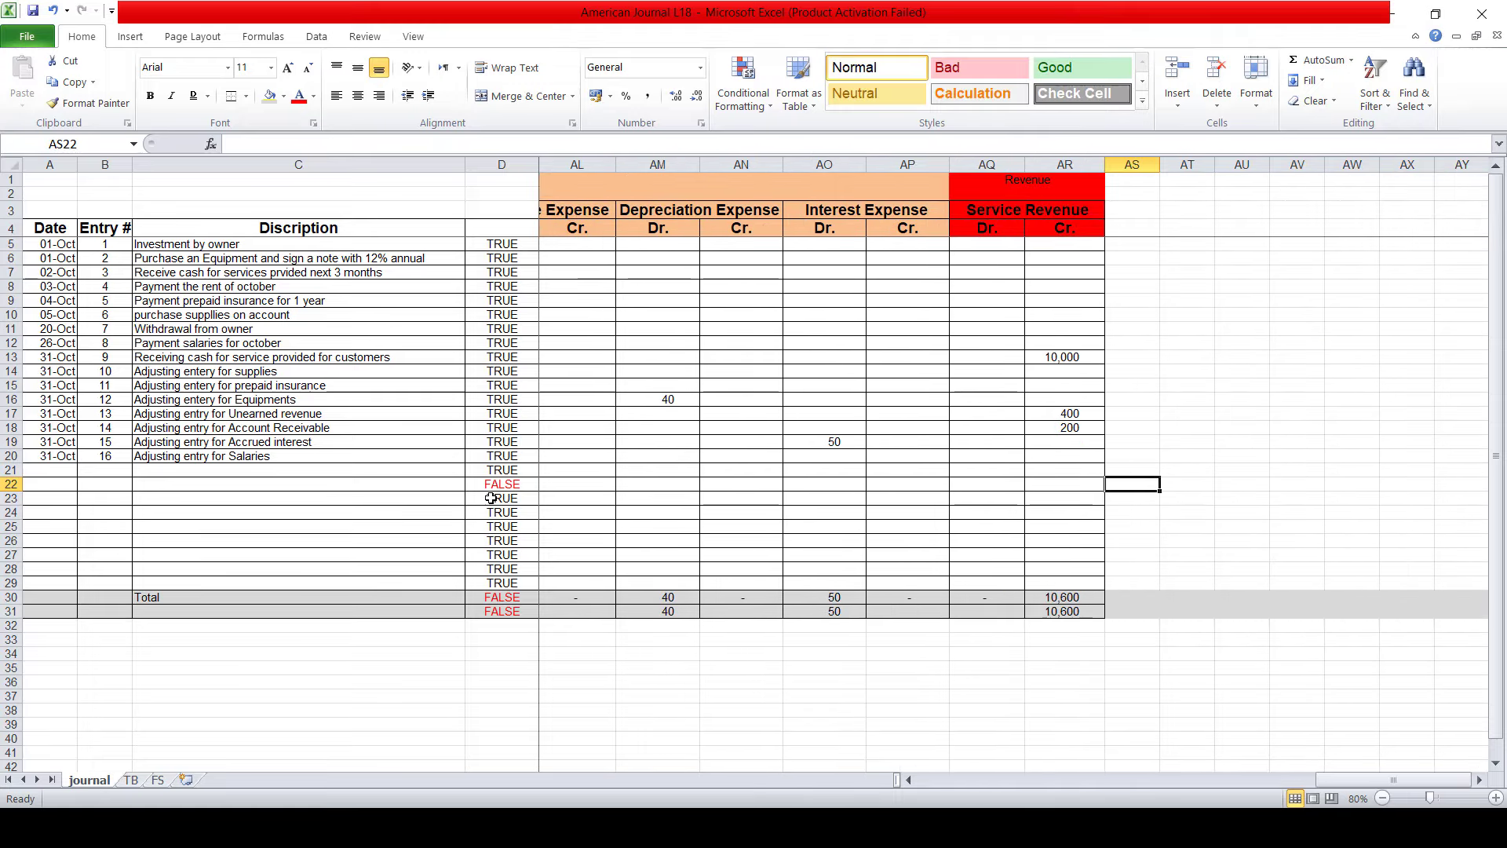
key(Left)
text(5)
key(Return)
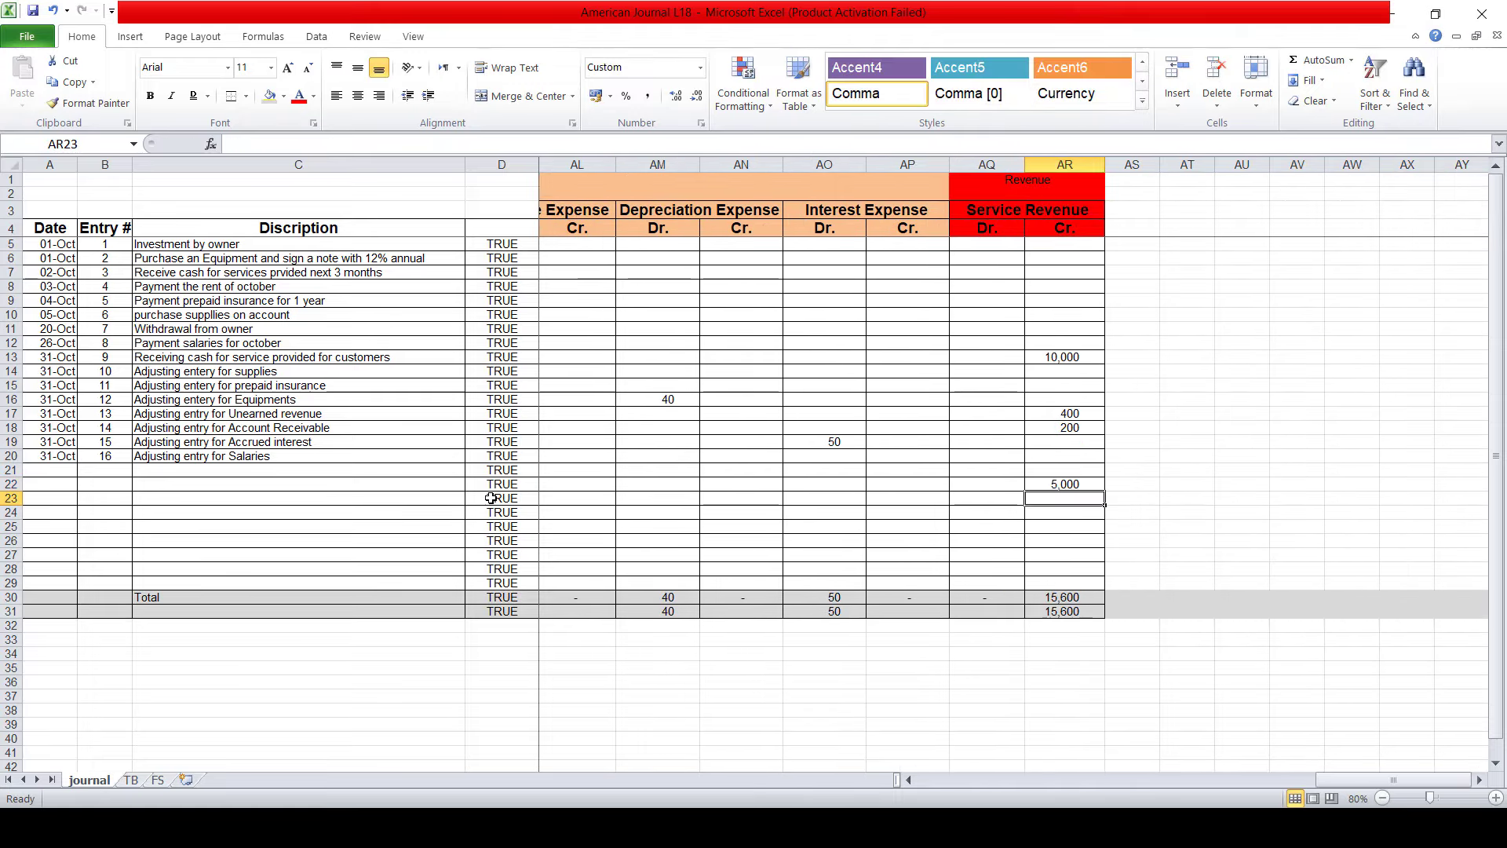
click(157, 780)
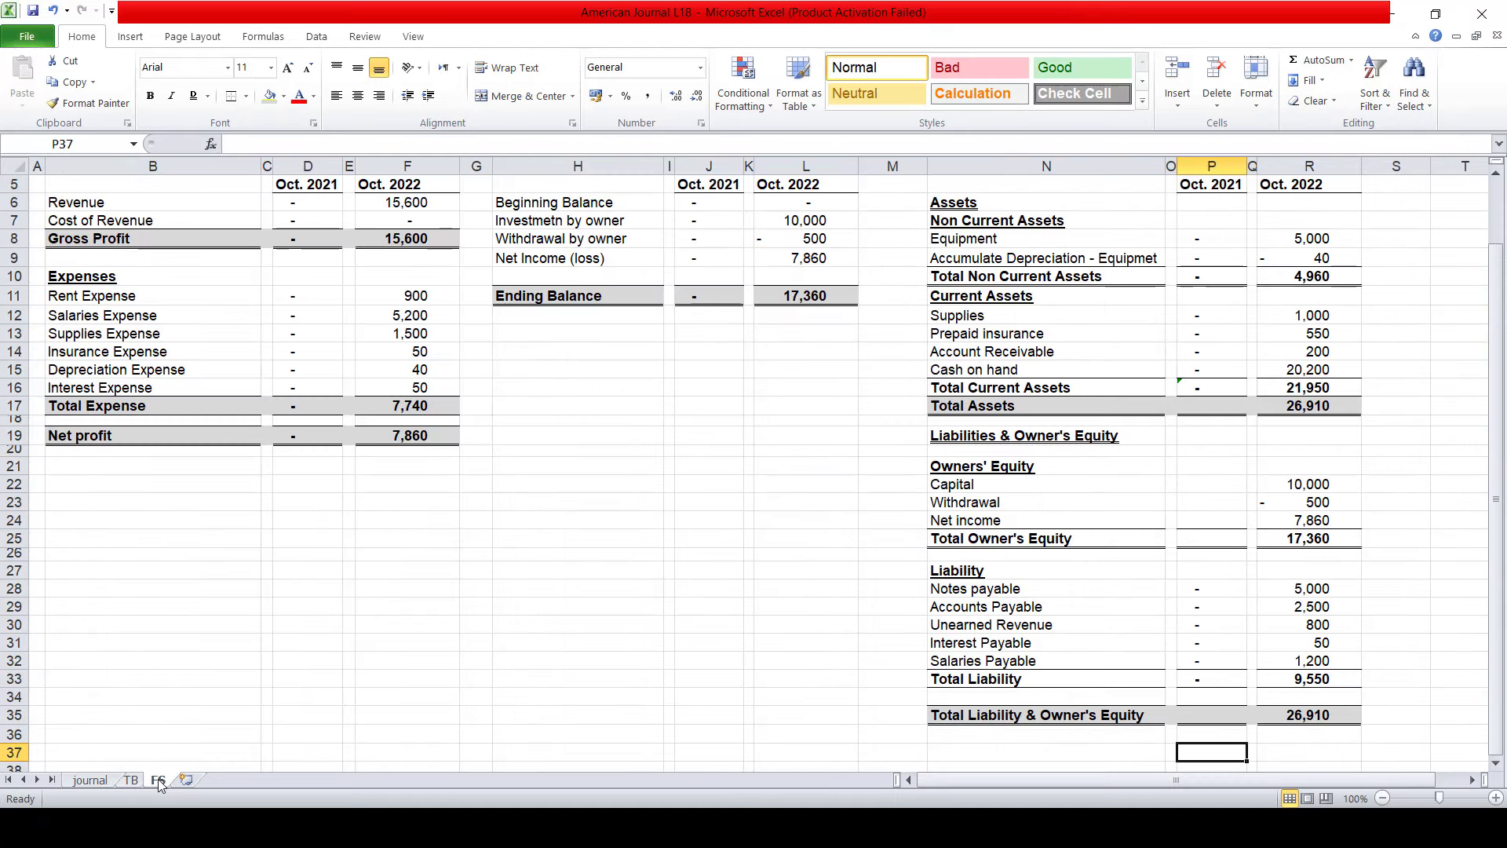
click(405, 435)
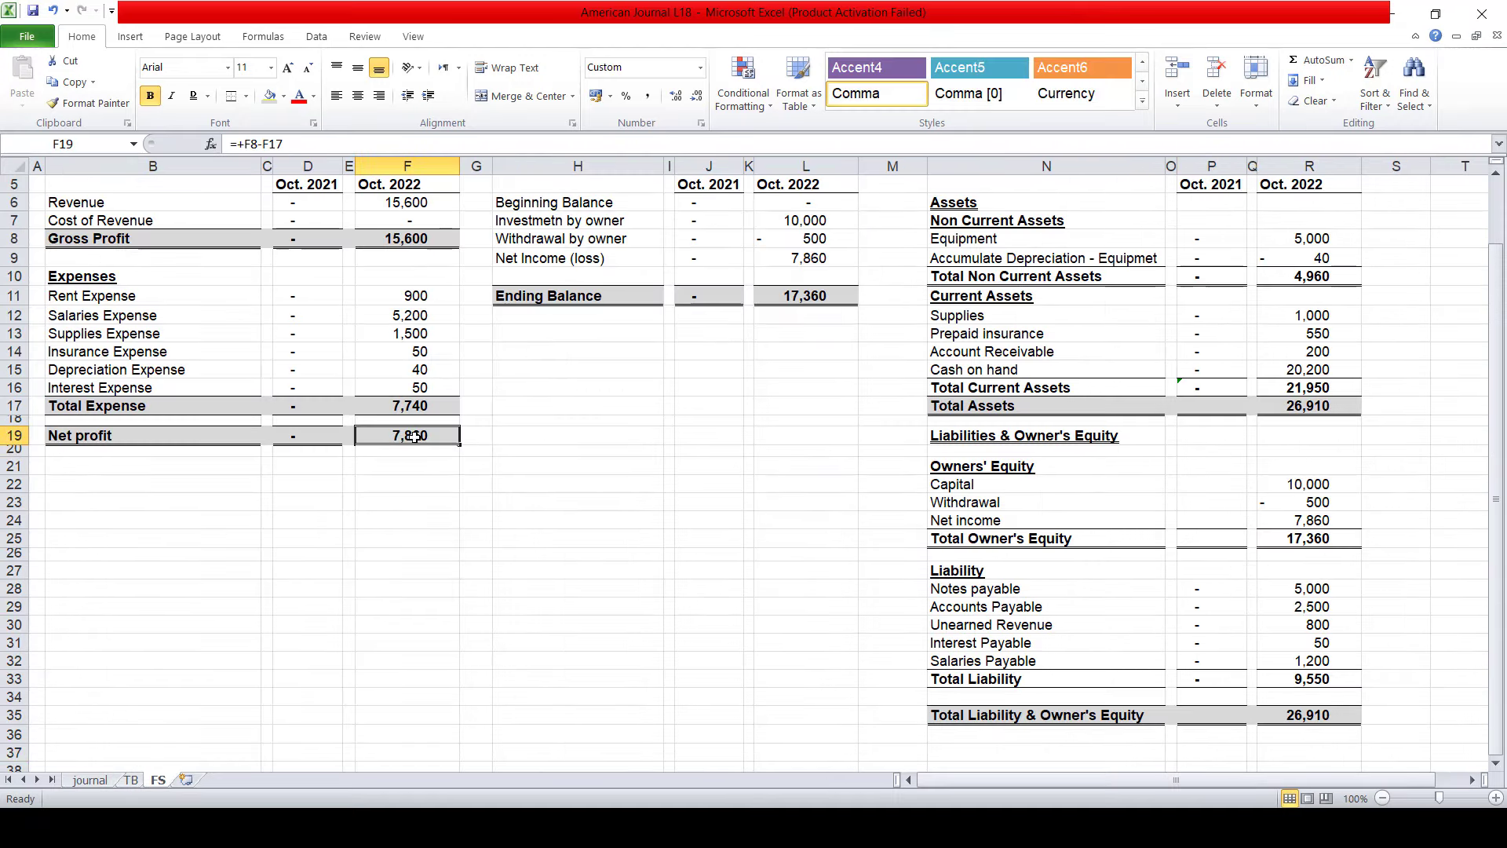
click(401, 204)
key(Up)
key(Up)
key(Up)
key(Up)
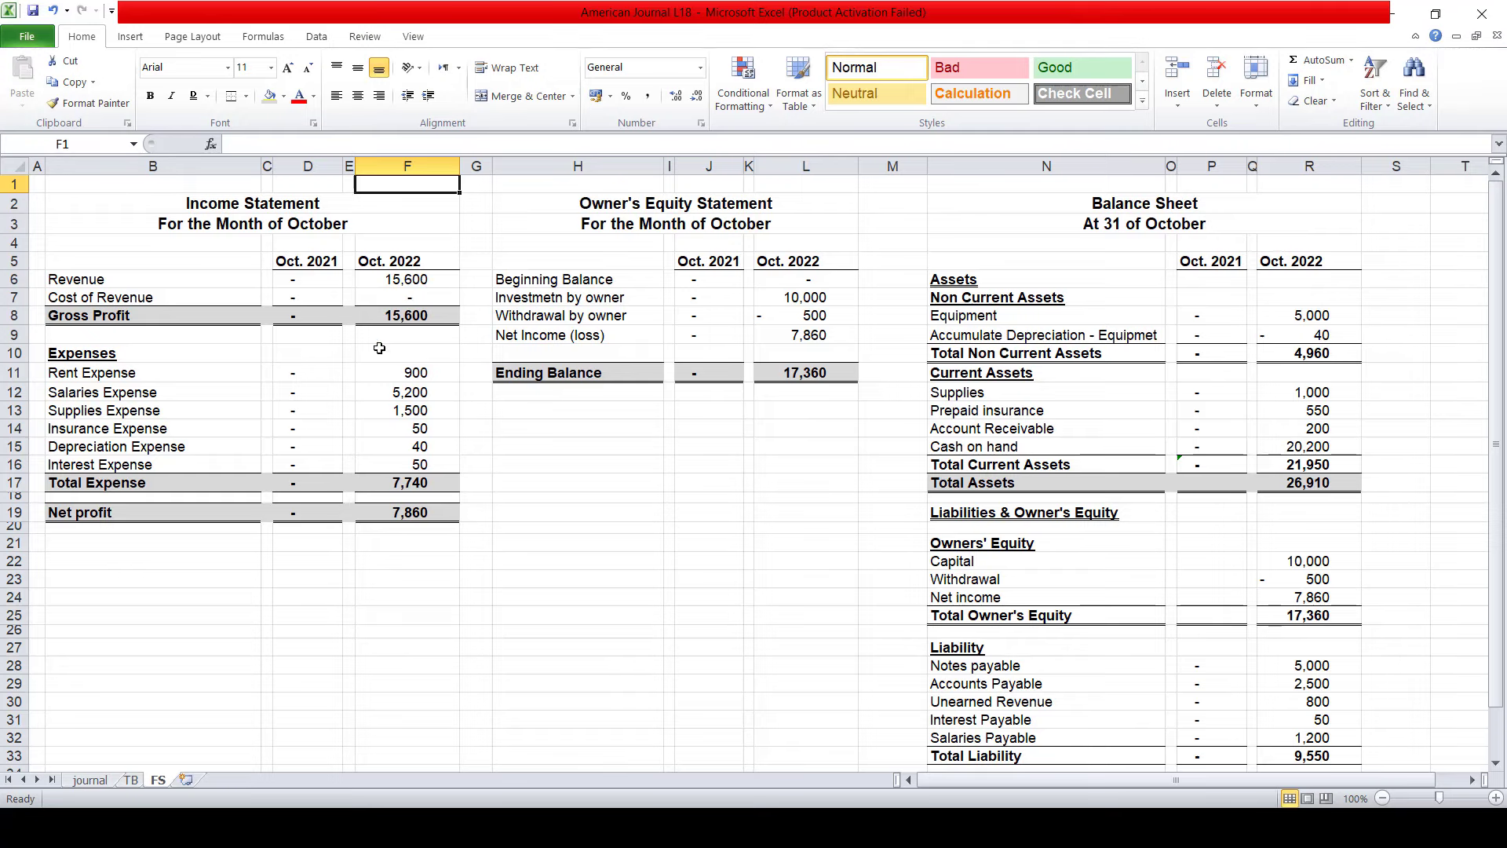
key(Down)
key(Down)
key(Down)
key(Down)
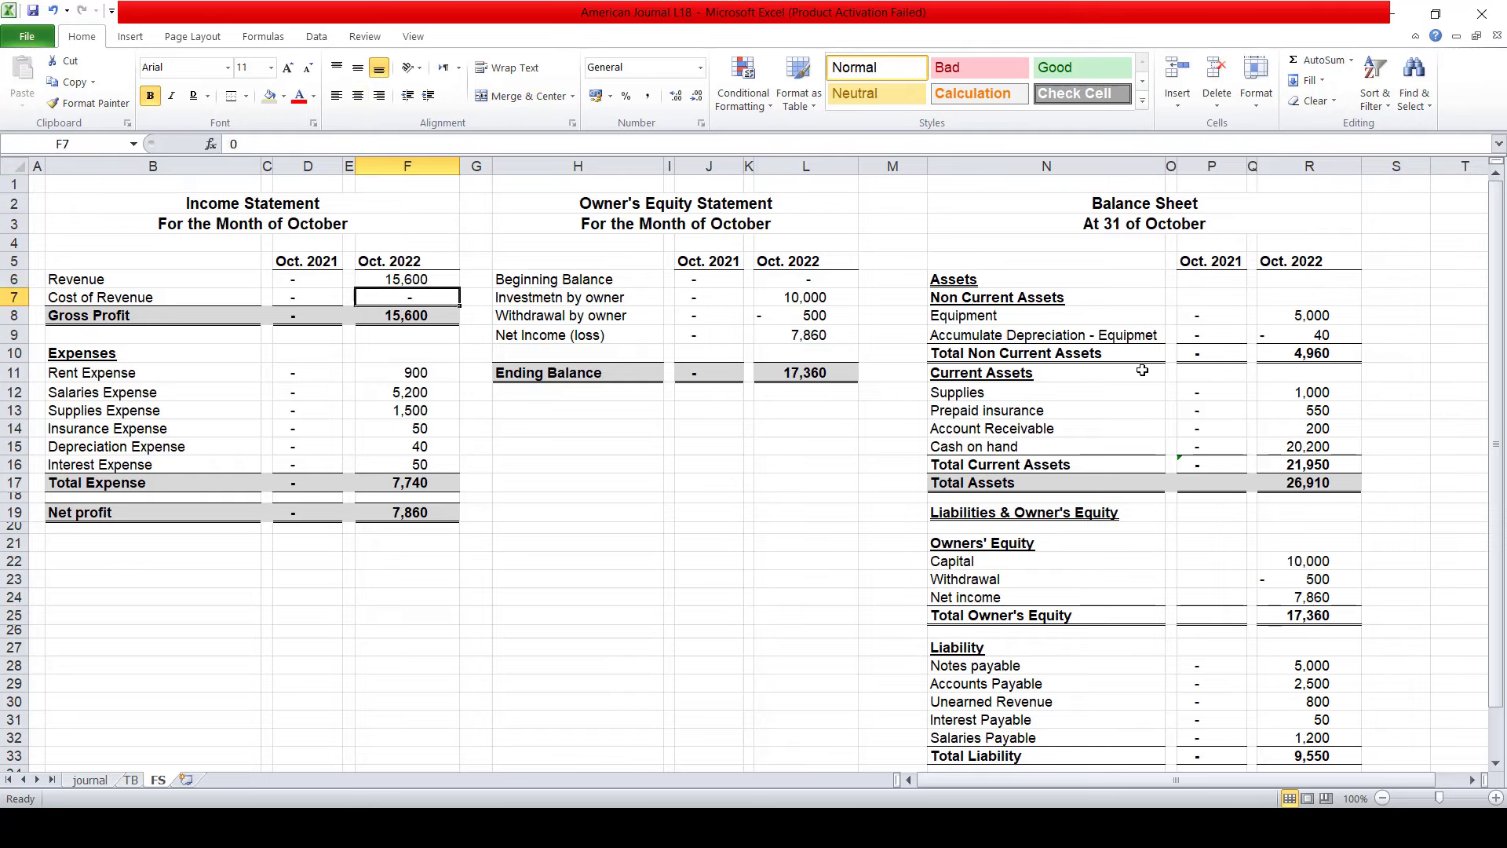
key(Down)
key(Down)
key(Down)
key(Down)
key(Down)
key(Down)
key(Down)
key(Down)
key(Down)
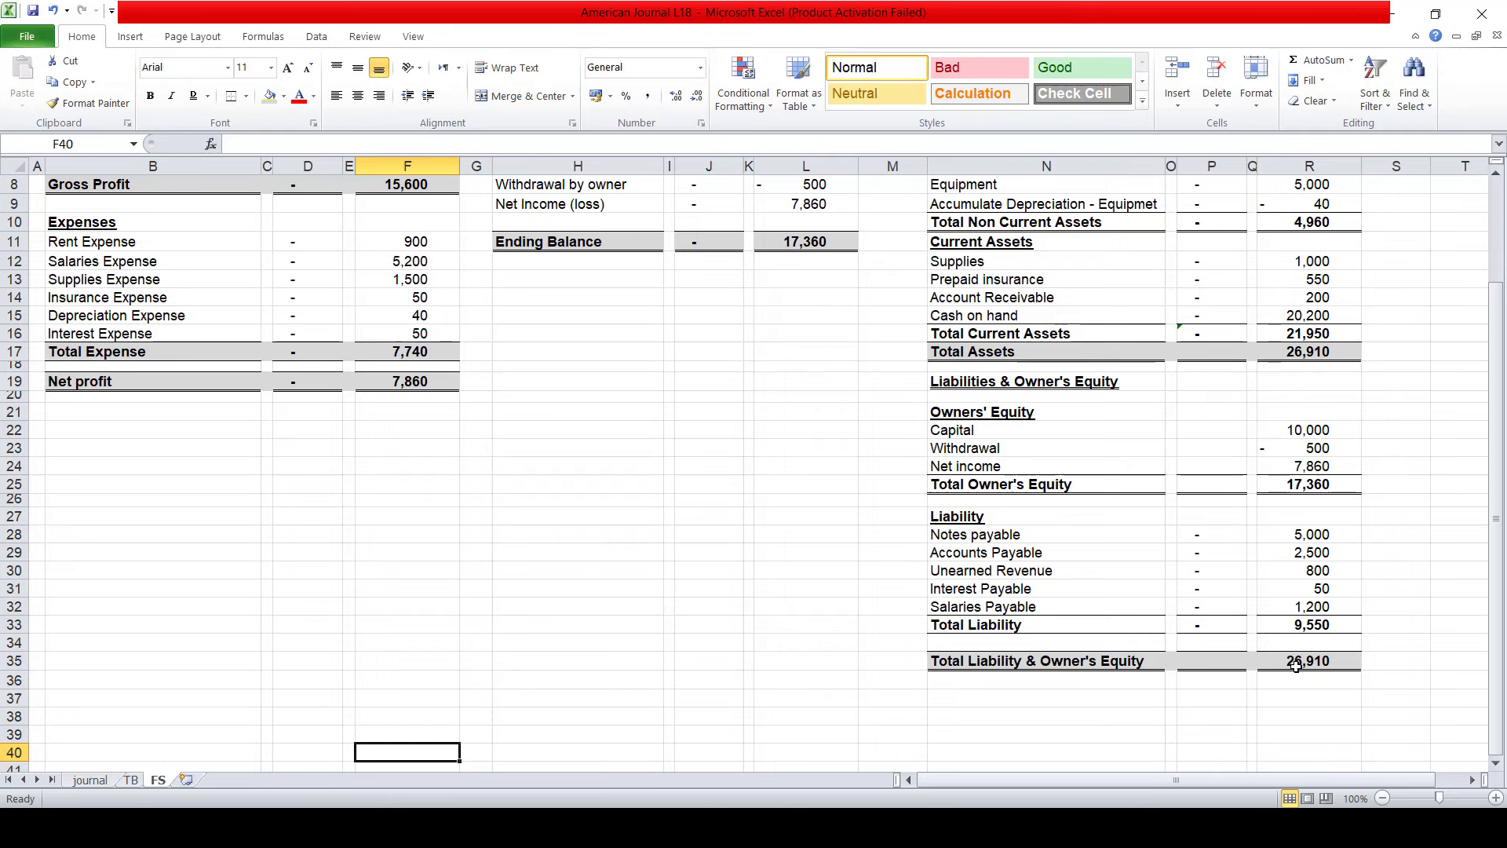
key(Up)
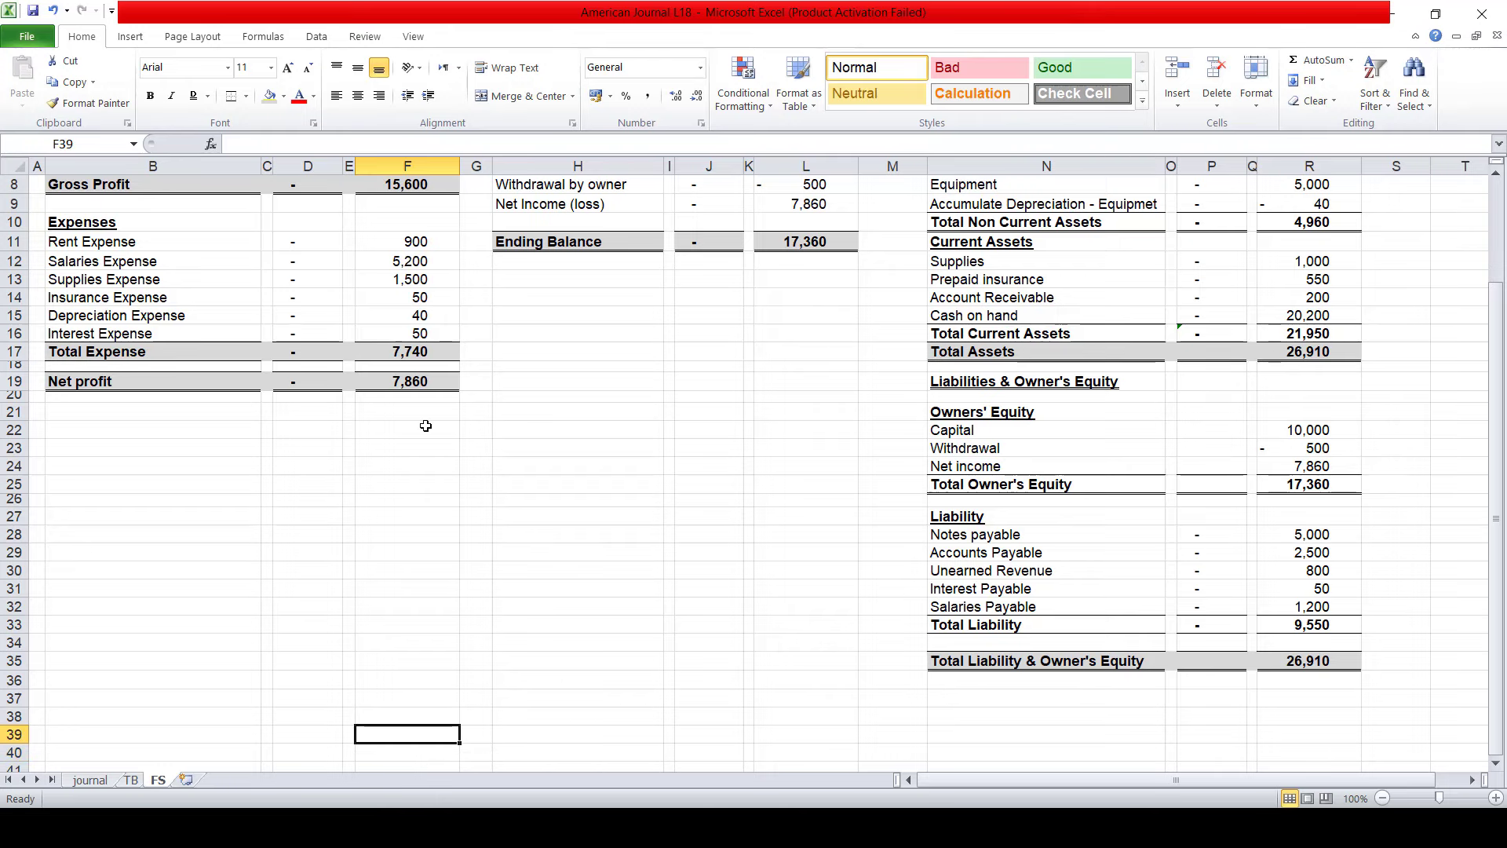
key(Up)
key(Up)
key(Up)
key(Up)
key(Up)
key(Up)
key(Up)
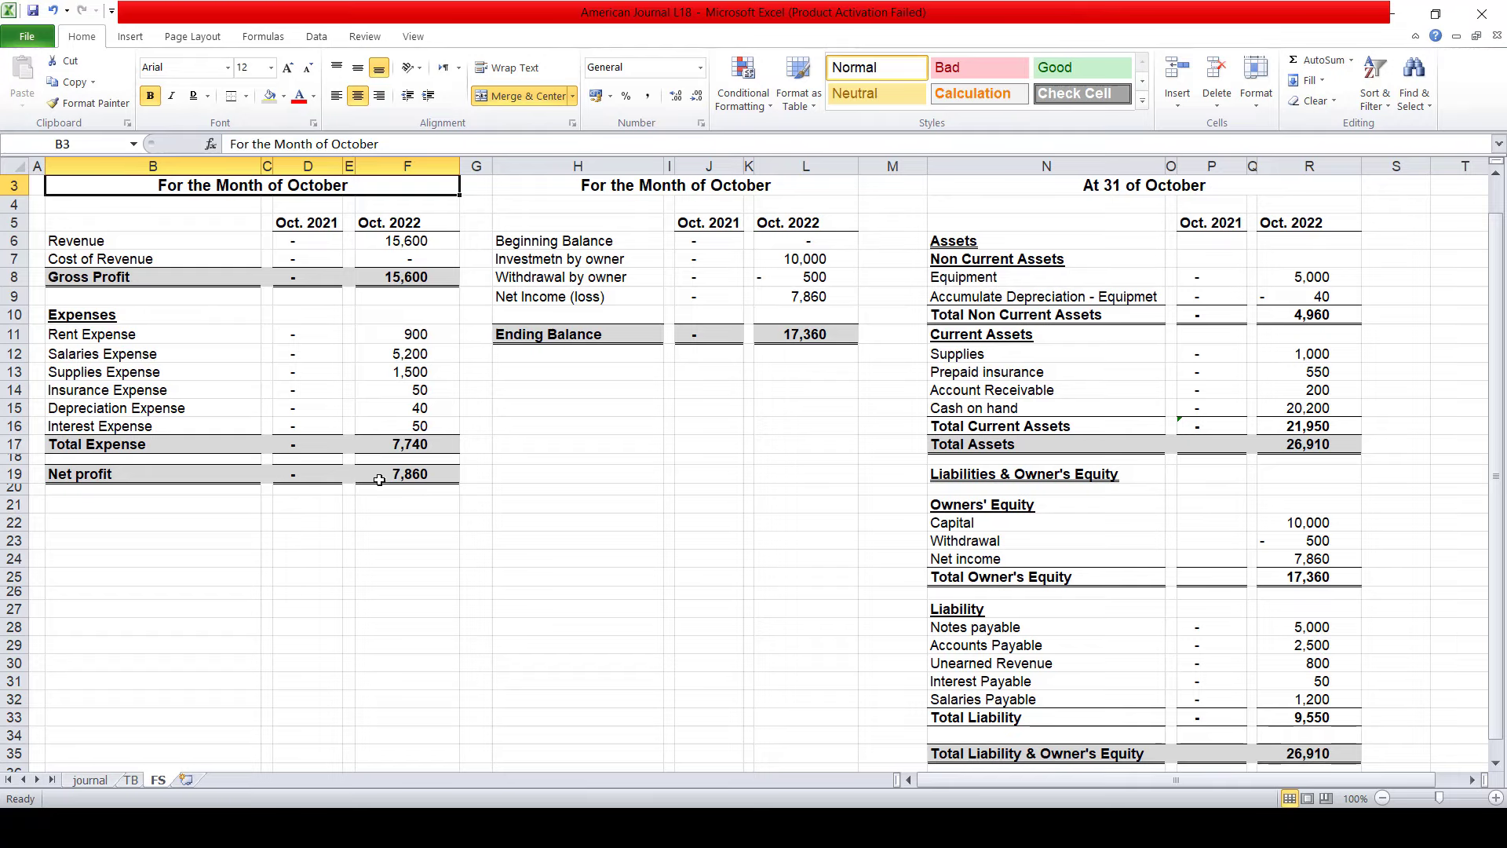
- Narrow spacer columns G and M between the three statements
drag(489, 167, 477, 166)
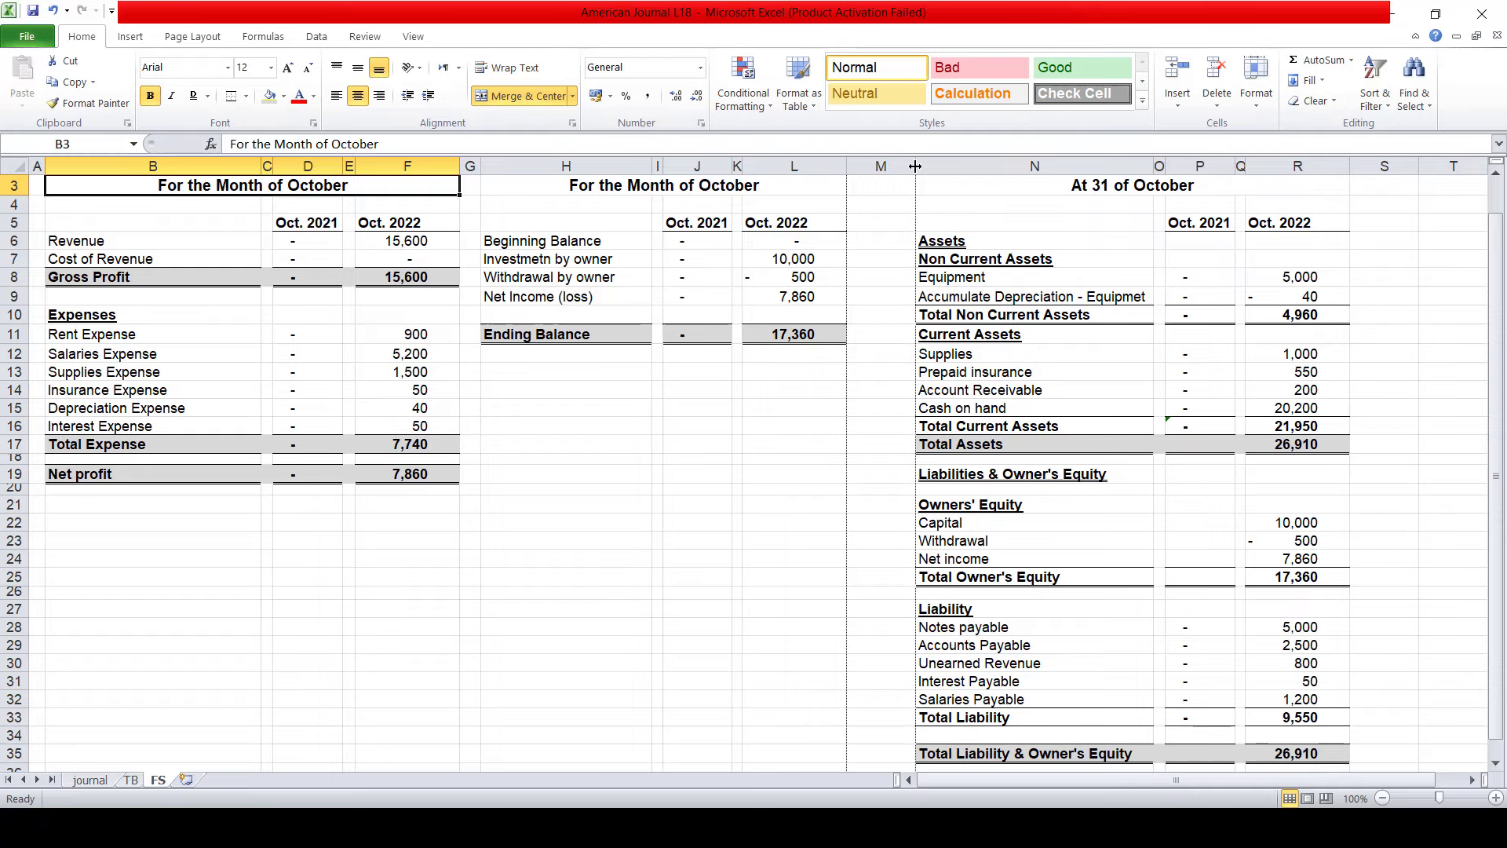
drag(915, 166, 864, 166)
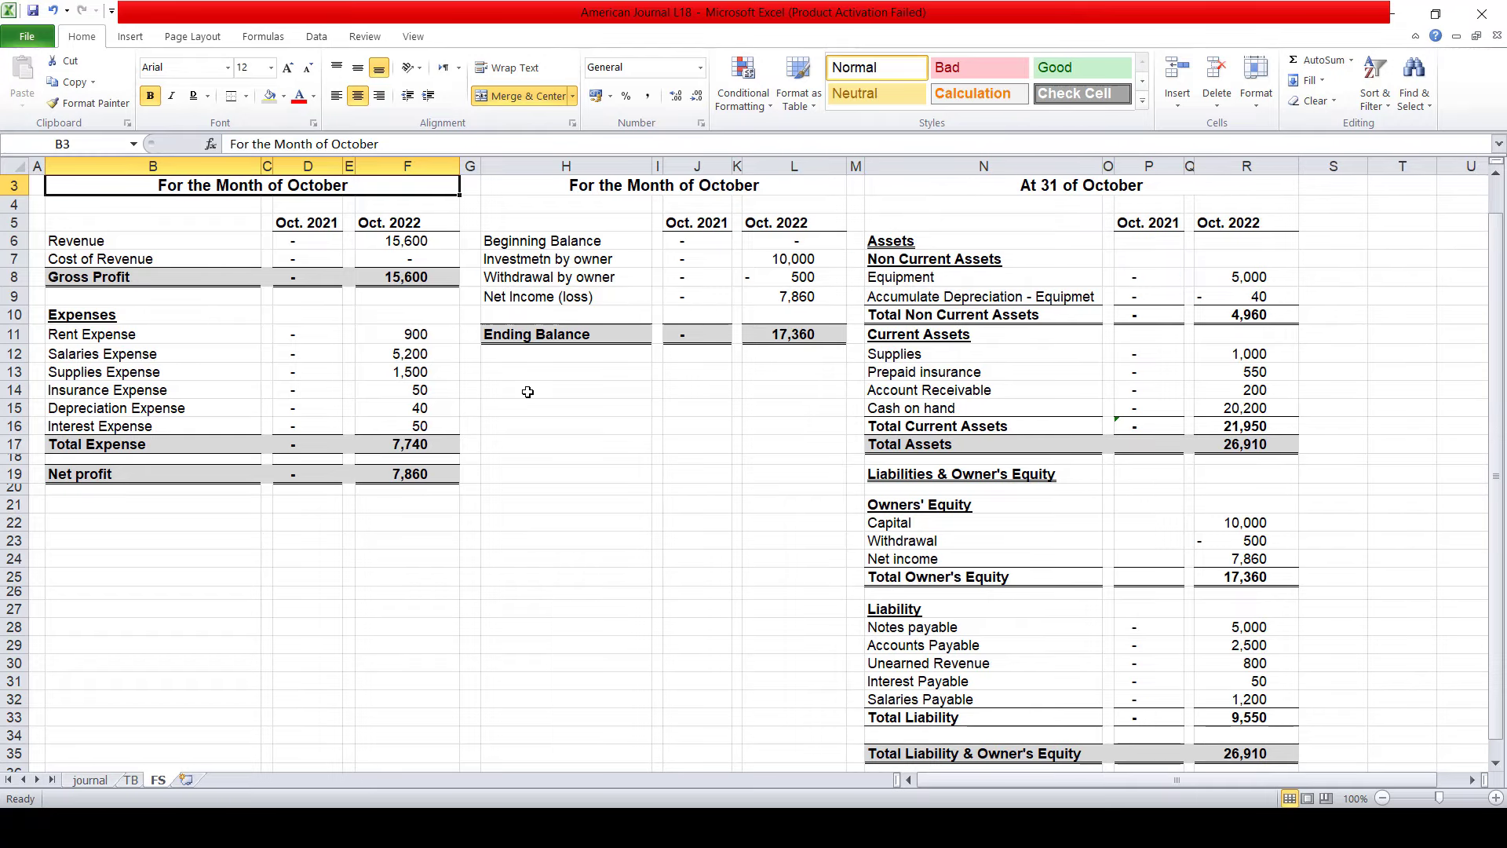